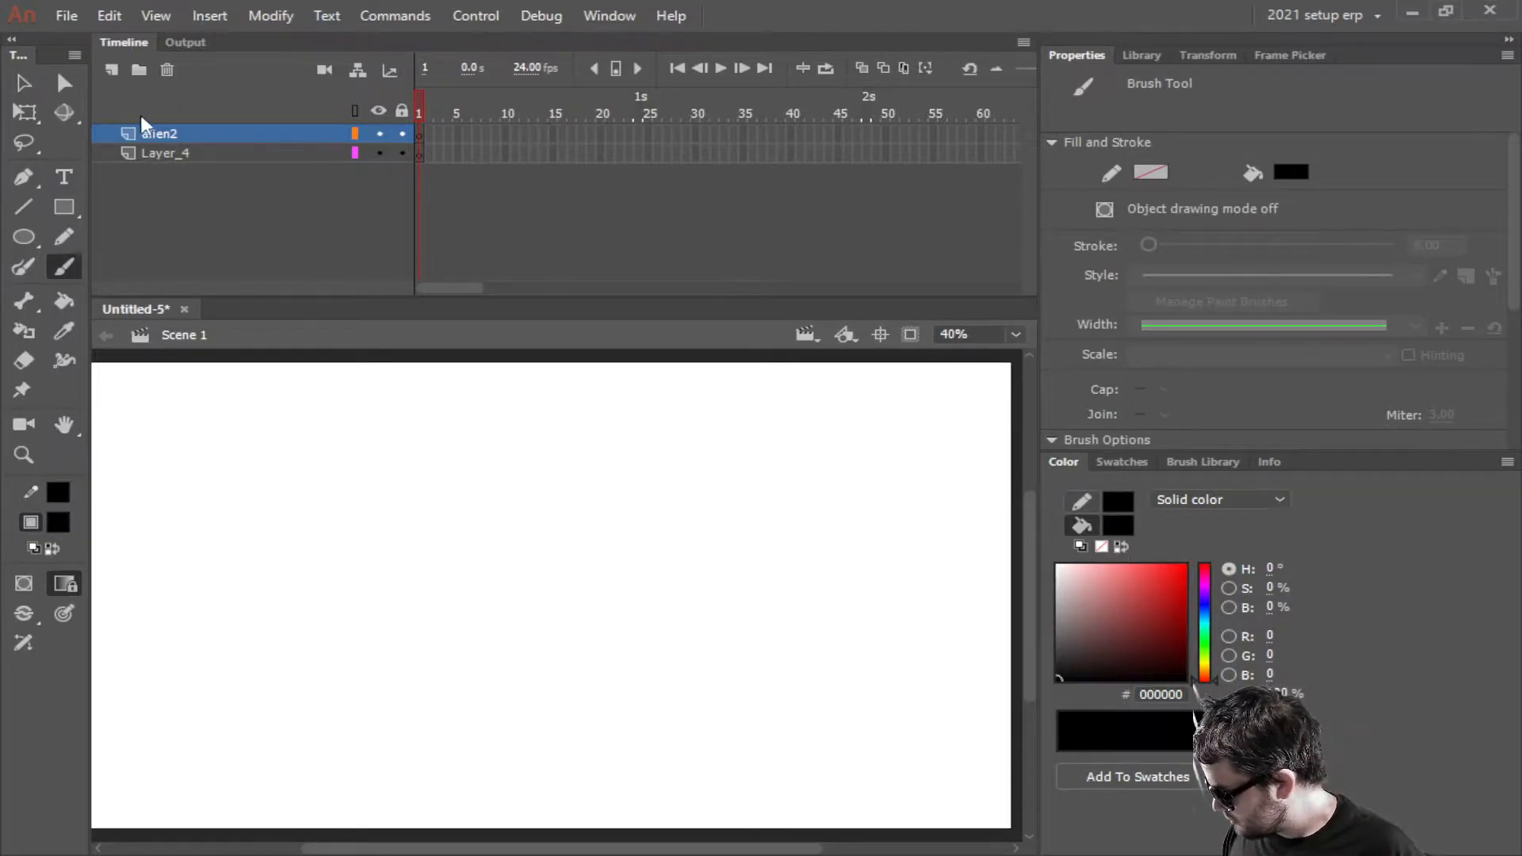
# Delete the alien2 layer and make Layer_4 the active layer for drawing
pyautogui.click(159, 135)
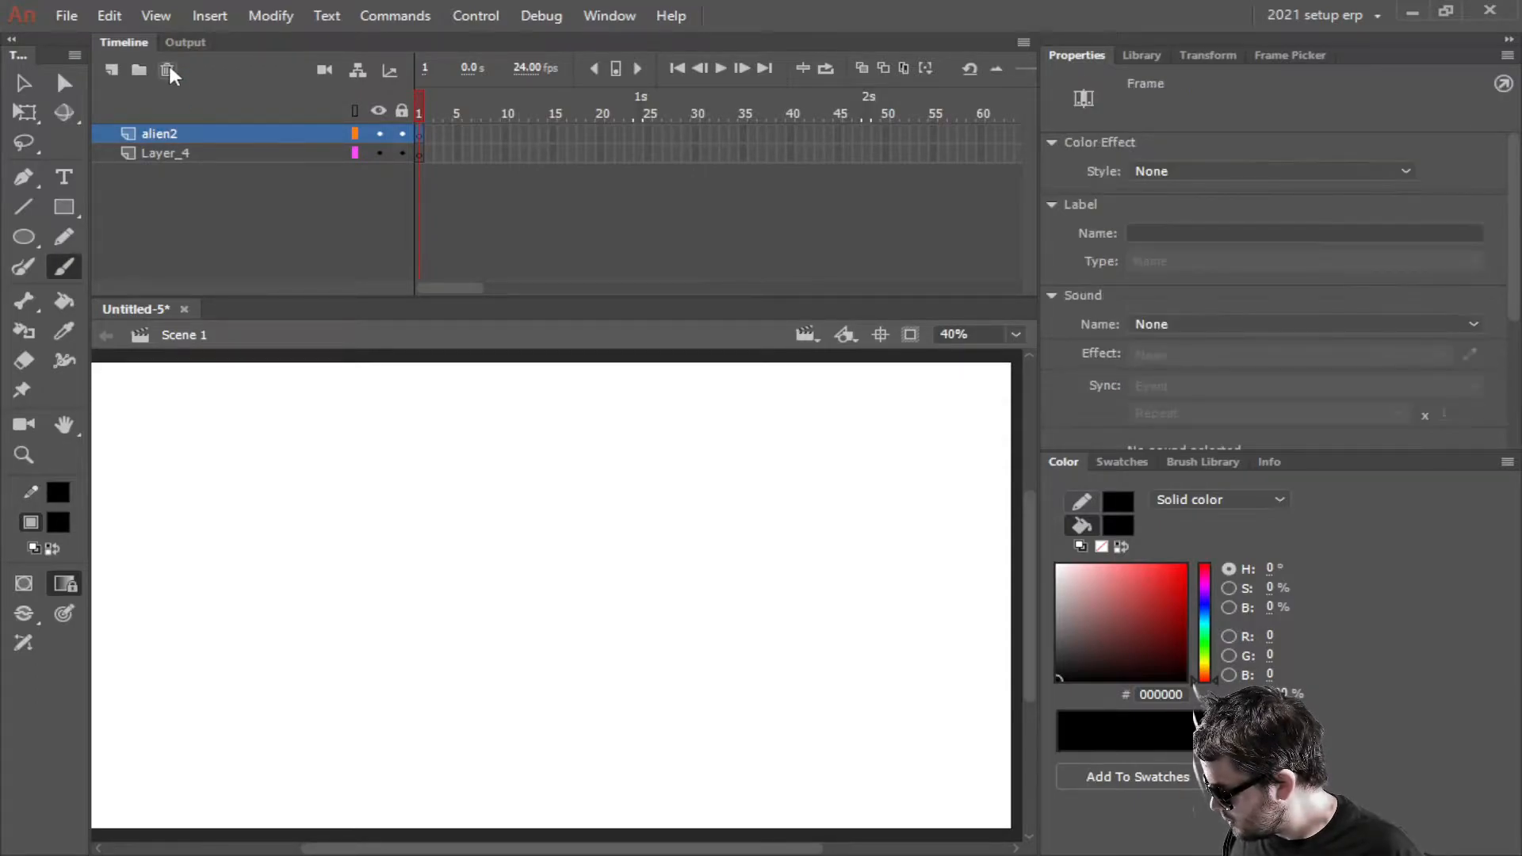
pyautogui.click(168, 68)
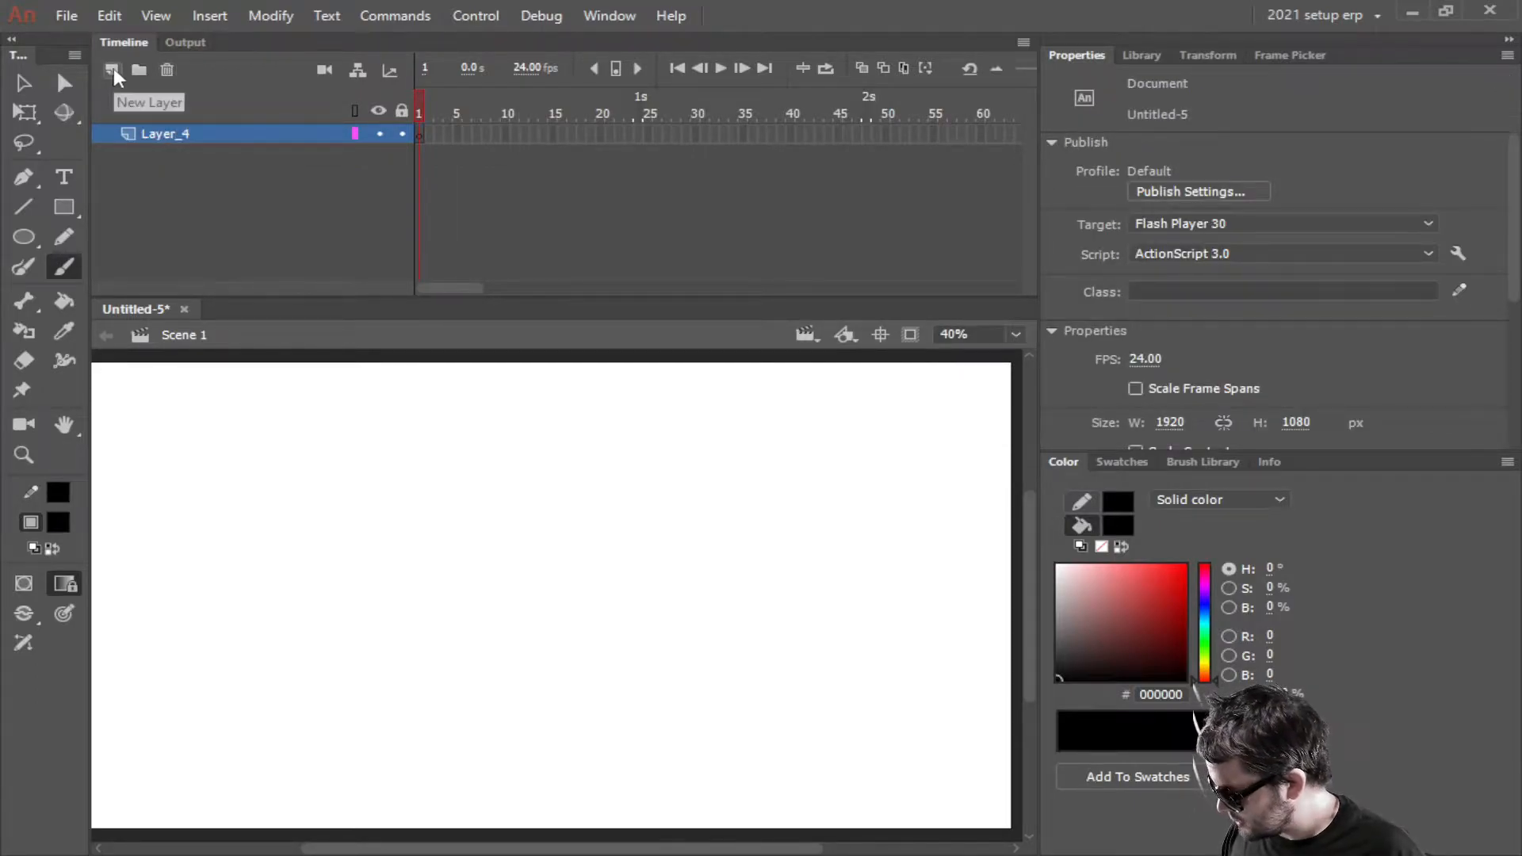
pyautogui.click(257, 135)
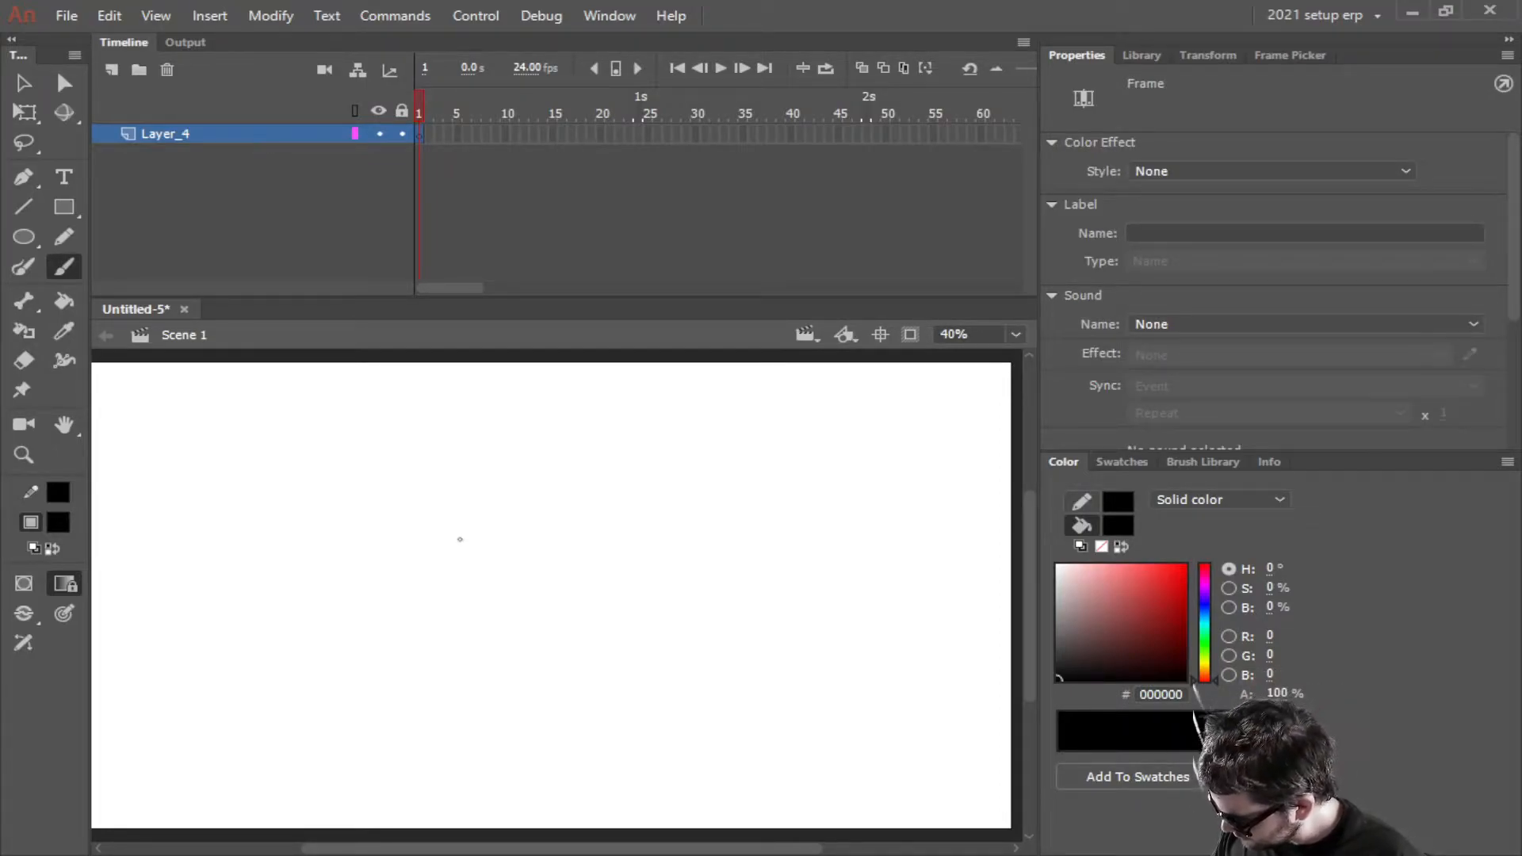
# Brush two round black eye outlines close together near the canvas centre, undoing and redrawing the misplaced attempts
pyautogui.moveTo(527, 533)
pyautogui.mouseDown()
pyautogui.moveTo(486, 547)
pyautogui.moveTo(505, 566)
pyautogui.moveTo(534, 548)
pyautogui.moveTo(521, 521)
pyautogui.moveTo(485, 551)
pyautogui.moveTo(527, 554)
pyautogui.moveTo(516, 521)
pyautogui.moveTo(584, 568)
pyautogui.moveTo(595, 531)
pyautogui.moveTo(570, 527)
pyautogui.moveTo(577, 569)
pyautogui.moveTo(615, 550)
pyautogui.moveTo(590, 528)
pyautogui.moveTo(569, 564)
pyautogui.moveTo(607, 571)
pyautogui.moveTo(592, 533)
pyautogui.mouseUp()
pyautogui.hotkey('ctrl', 'z')
pyautogui.hotkey('ctrl', 'z')
pyautogui.hotkey('ctrl', 'z')
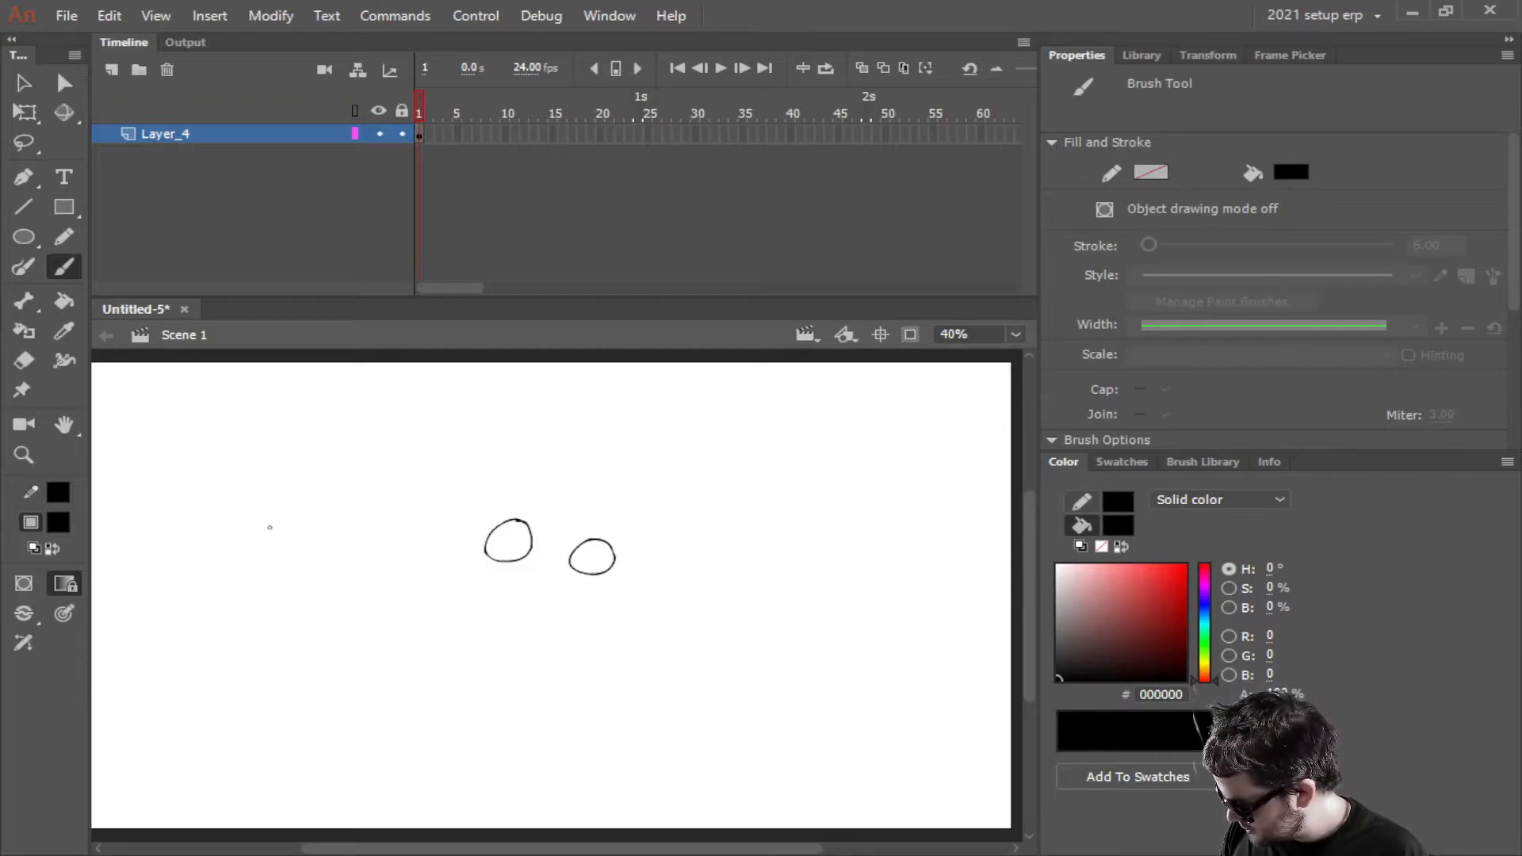
pyautogui.hotkey('ctrl', 'z')
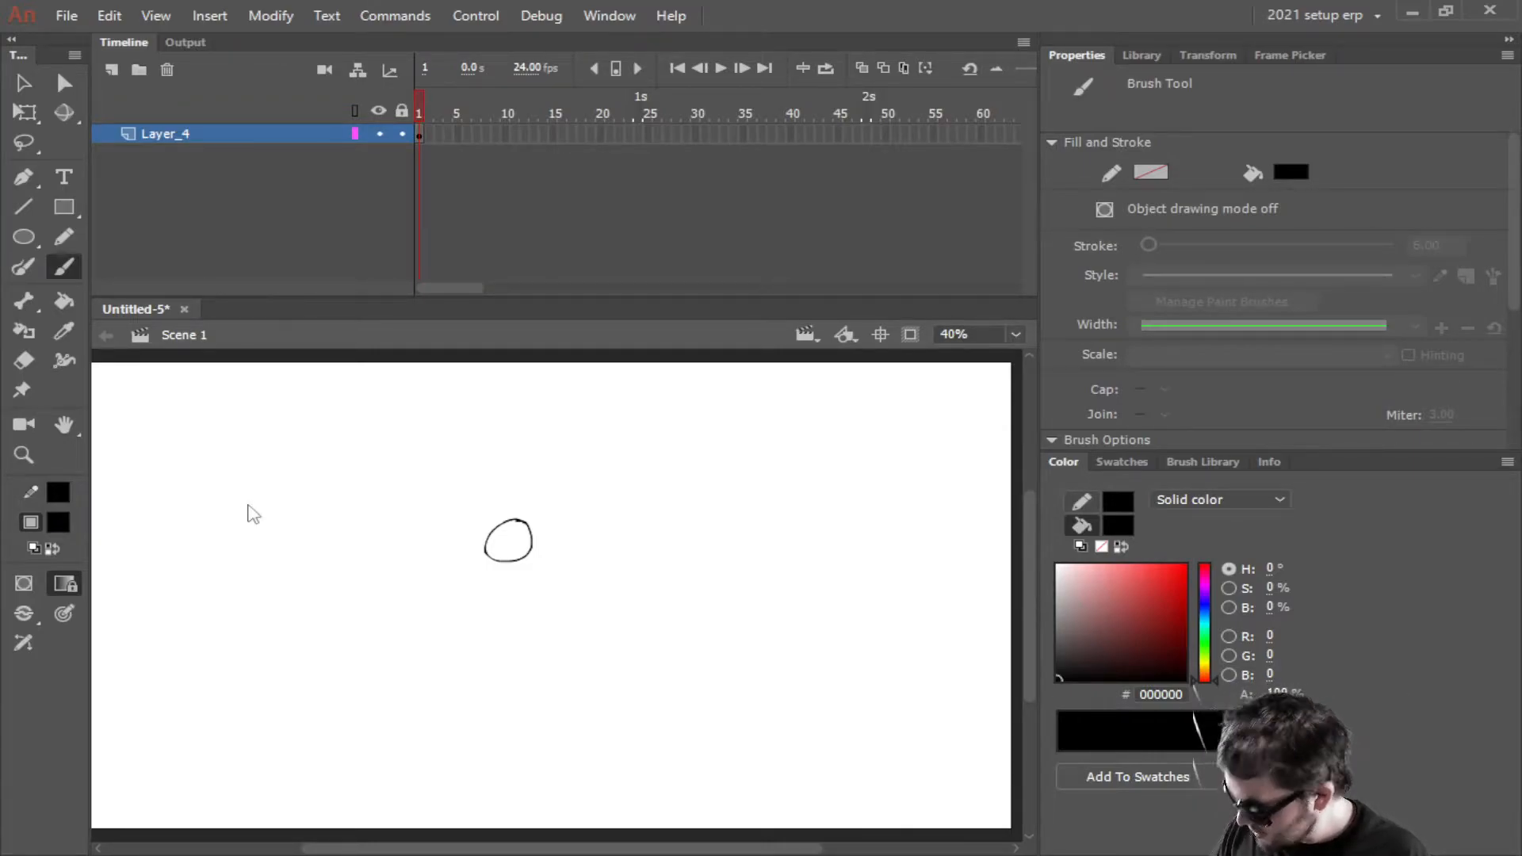
pyautogui.moveTo(604, 532)
pyautogui.mouseDown()
pyautogui.moveTo(606, 578)
pyautogui.moveTo(629, 561)
pyautogui.moveTo(604, 532)
pyautogui.mouseUp()
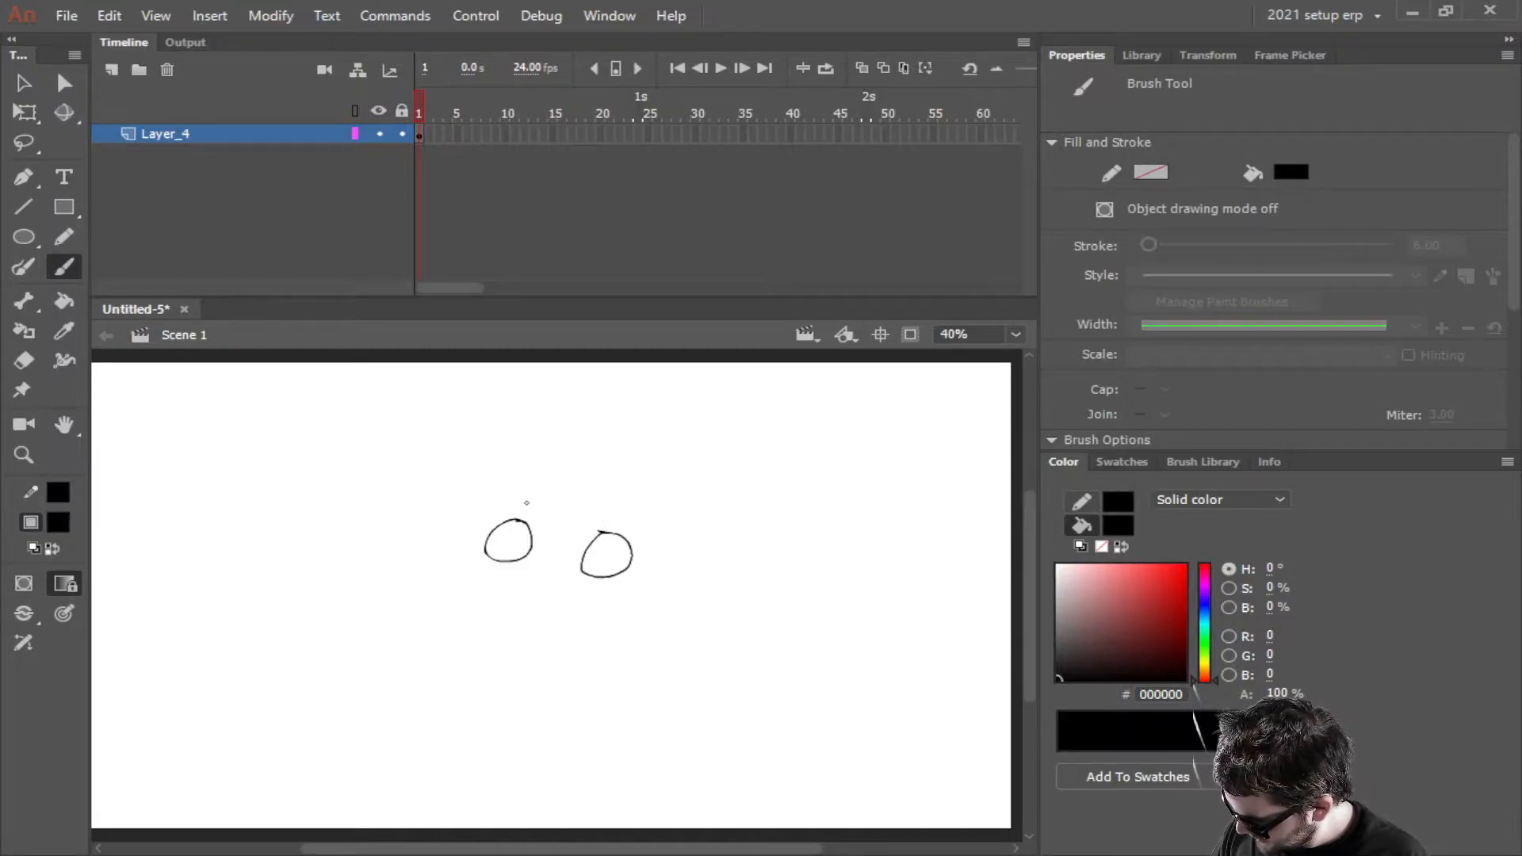
pyautogui.hotkey('ctrl', 'z')
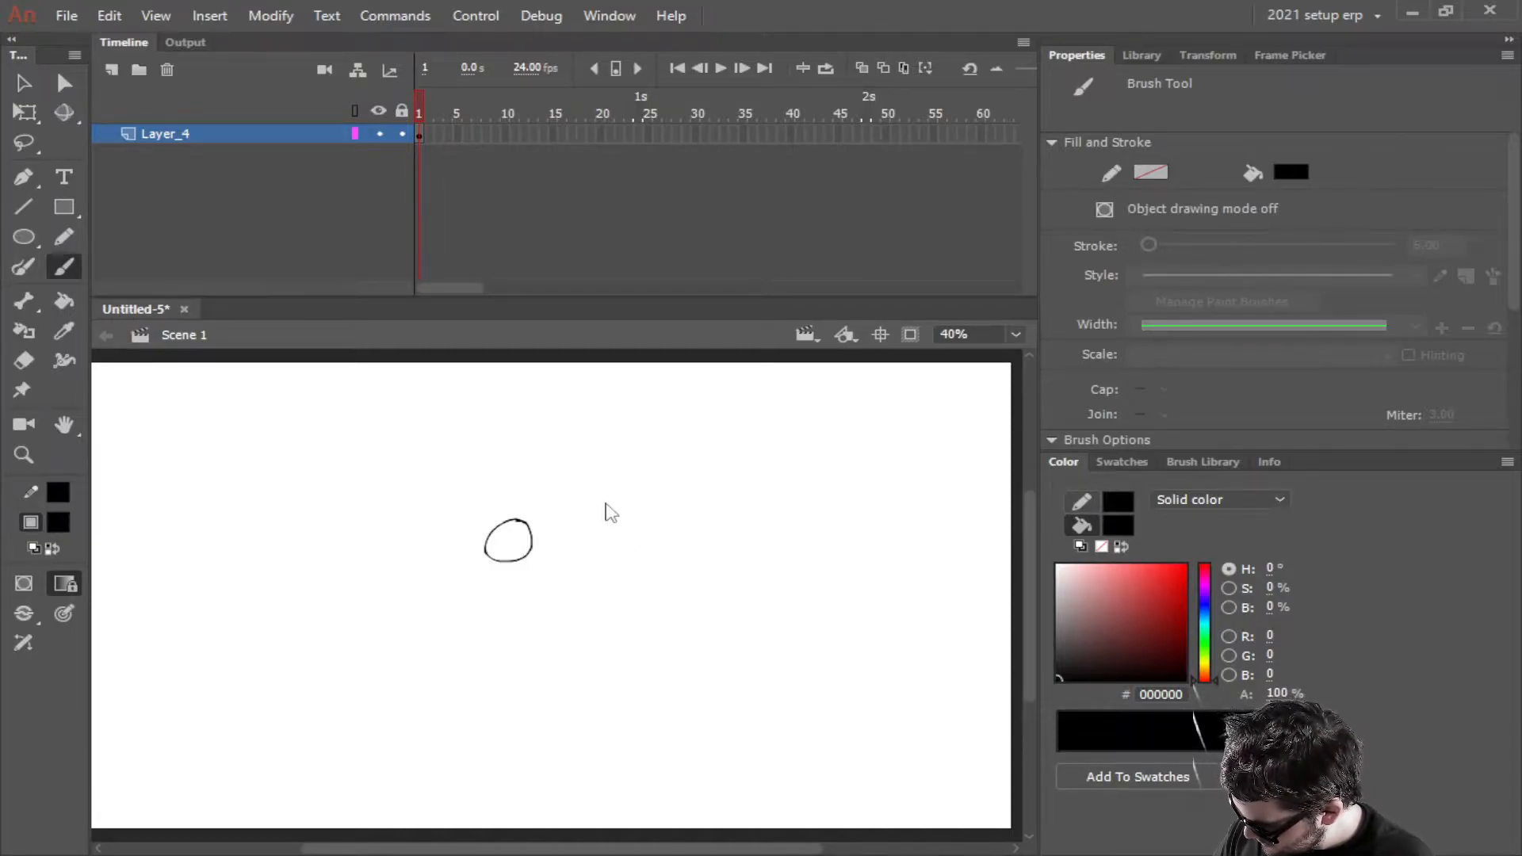
pyautogui.moveTo(565, 528)
pyautogui.mouseDown()
pyautogui.moveTo(559, 572)
pyautogui.moveTo(592, 549)
pyautogui.moveTo(566, 526)
pyautogui.mouseUp()
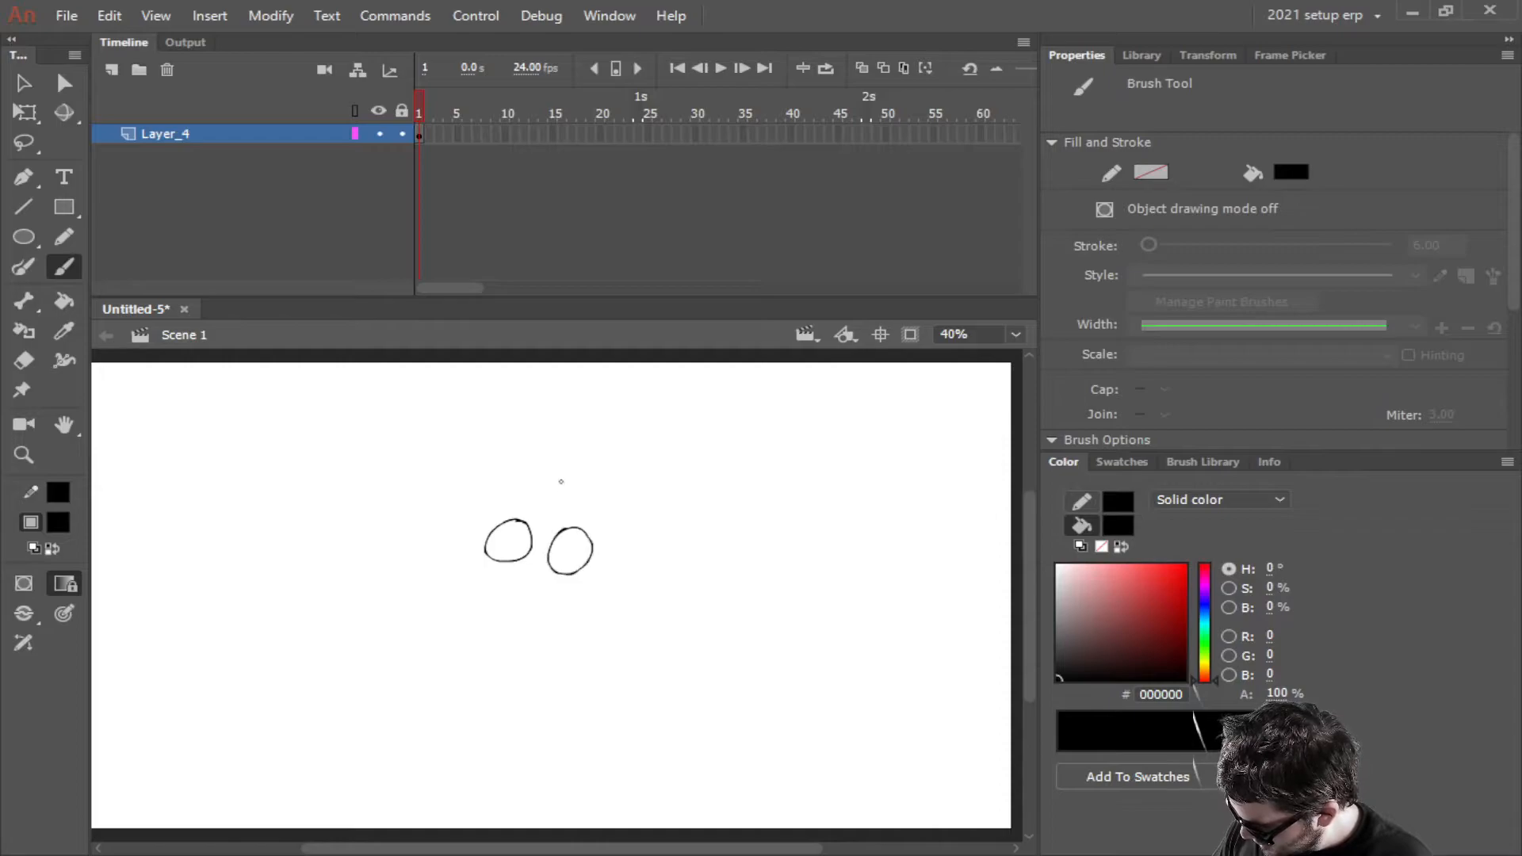
# Brush a head outline around the eyes with a wide cranium and narrow rounded chin, undoing and redrawing the first attempt
pyautogui.moveTo(515, 520)
pyautogui.mouseDown()
pyautogui.moveTo(491, 477)
pyautogui.moveTo(534, 450)
pyautogui.moveTo(607, 454)
pyautogui.moveTo(637, 478)
pyautogui.moveTo(608, 534)
pyautogui.moveTo(606, 597)
pyautogui.moveTo(576, 630)
pyautogui.moveTo(520, 647)
pyautogui.moveTo(500, 614)
pyautogui.moveTo(519, 558)
pyautogui.mouseUp()
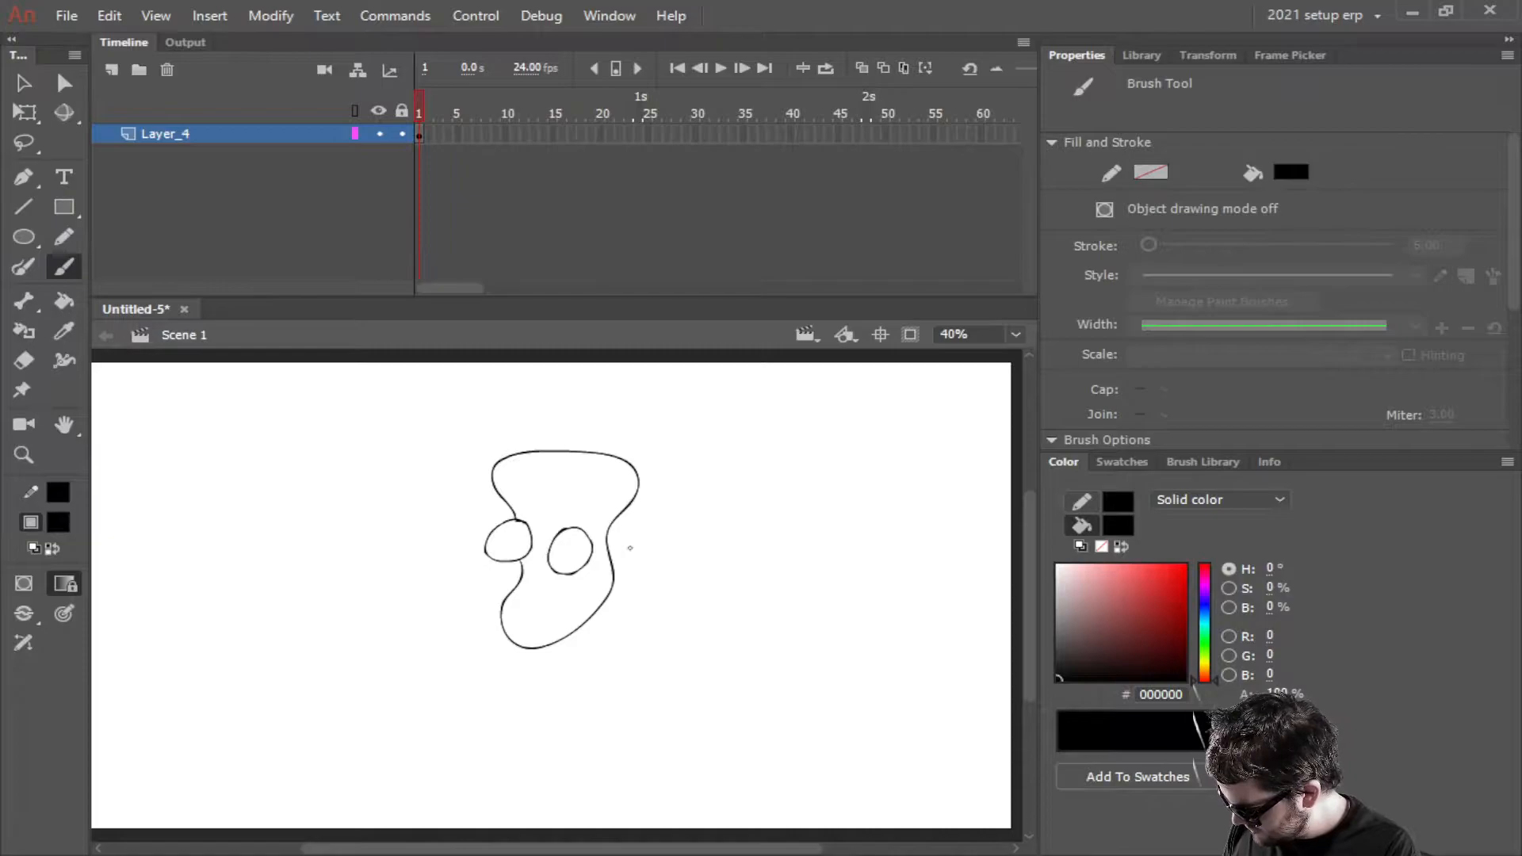
pyautogui.hotkey('ctrl', 'z')
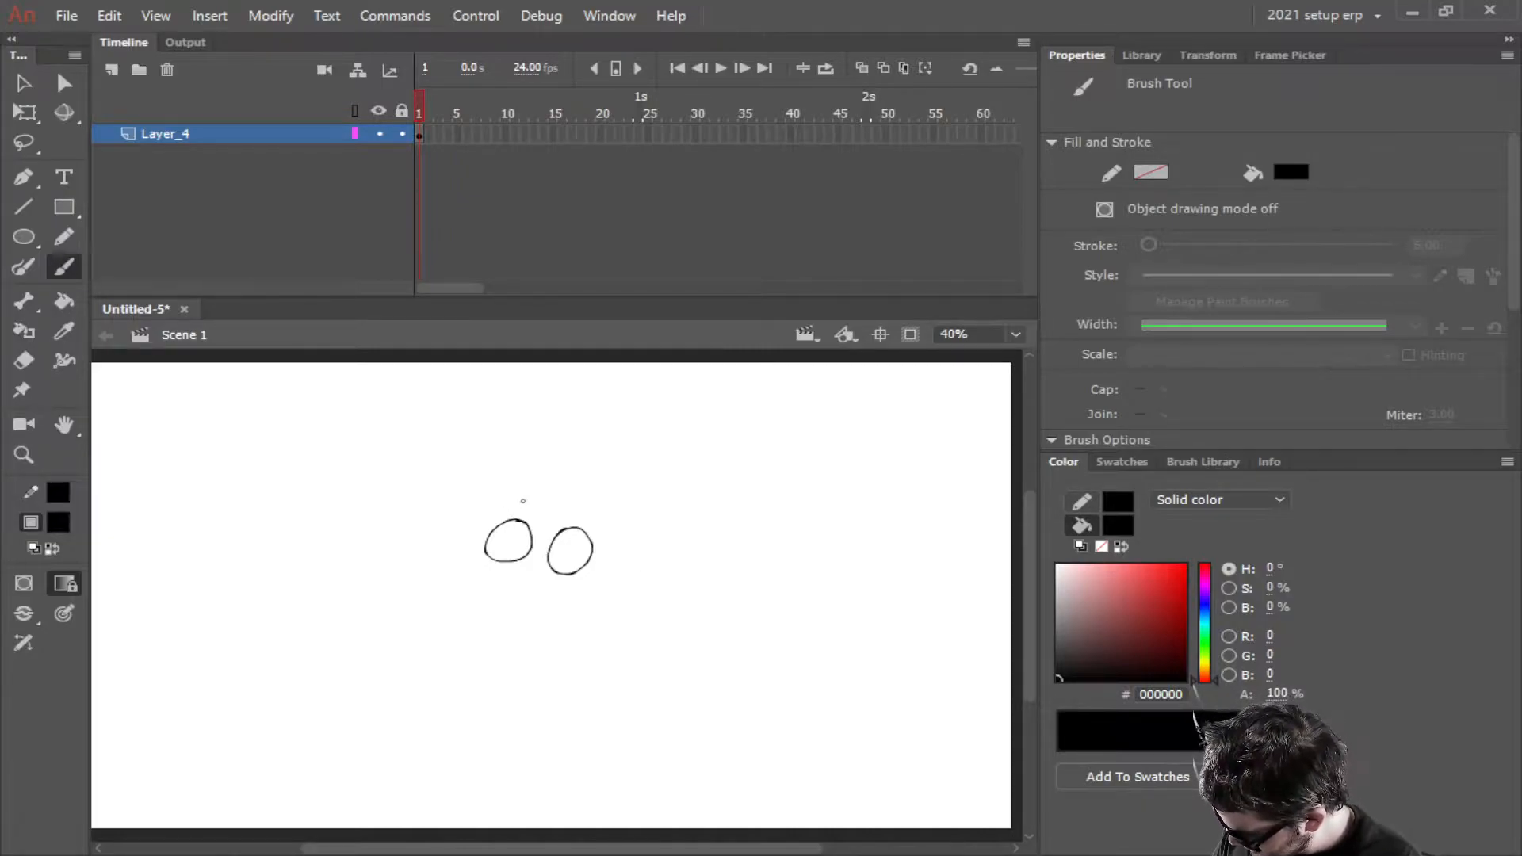
pyautogui.moveTo(519, 521)
pyautogui.mouseDown()
pyautogui.moveTo(518, 466)
pyautogui.moveTo(542, 461)
pyautogui.moveTo(612, 466)
pyautogui.moveTo(649, 502)
pyautogui.moveTo(554, 625)
pyautogui.moveTo(508, 633)
pyautogui.moveTo(519, 581)
pyautogui.mouseUp()
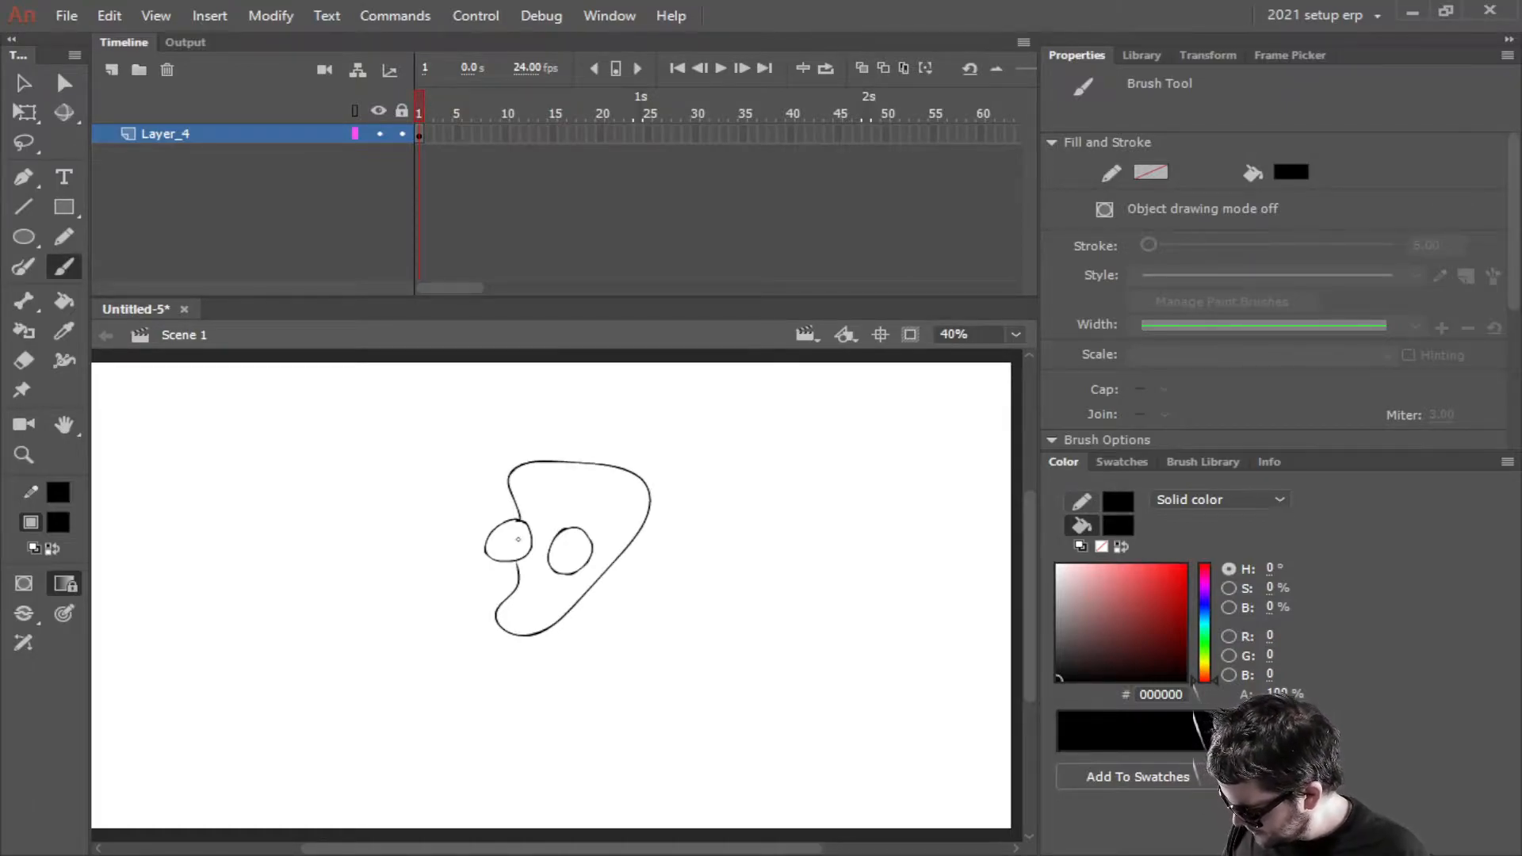
# Replace the closed mouth shape with a curved mouth line and a short lower-lip stroke beneath it
pyautogui.moveTo(530, 608)
pyautogui.mouseDown()
pyautogui.moveTo(555, 590)
pyautogui.moveTo(527, 591)
pyautogui.mouseUp()
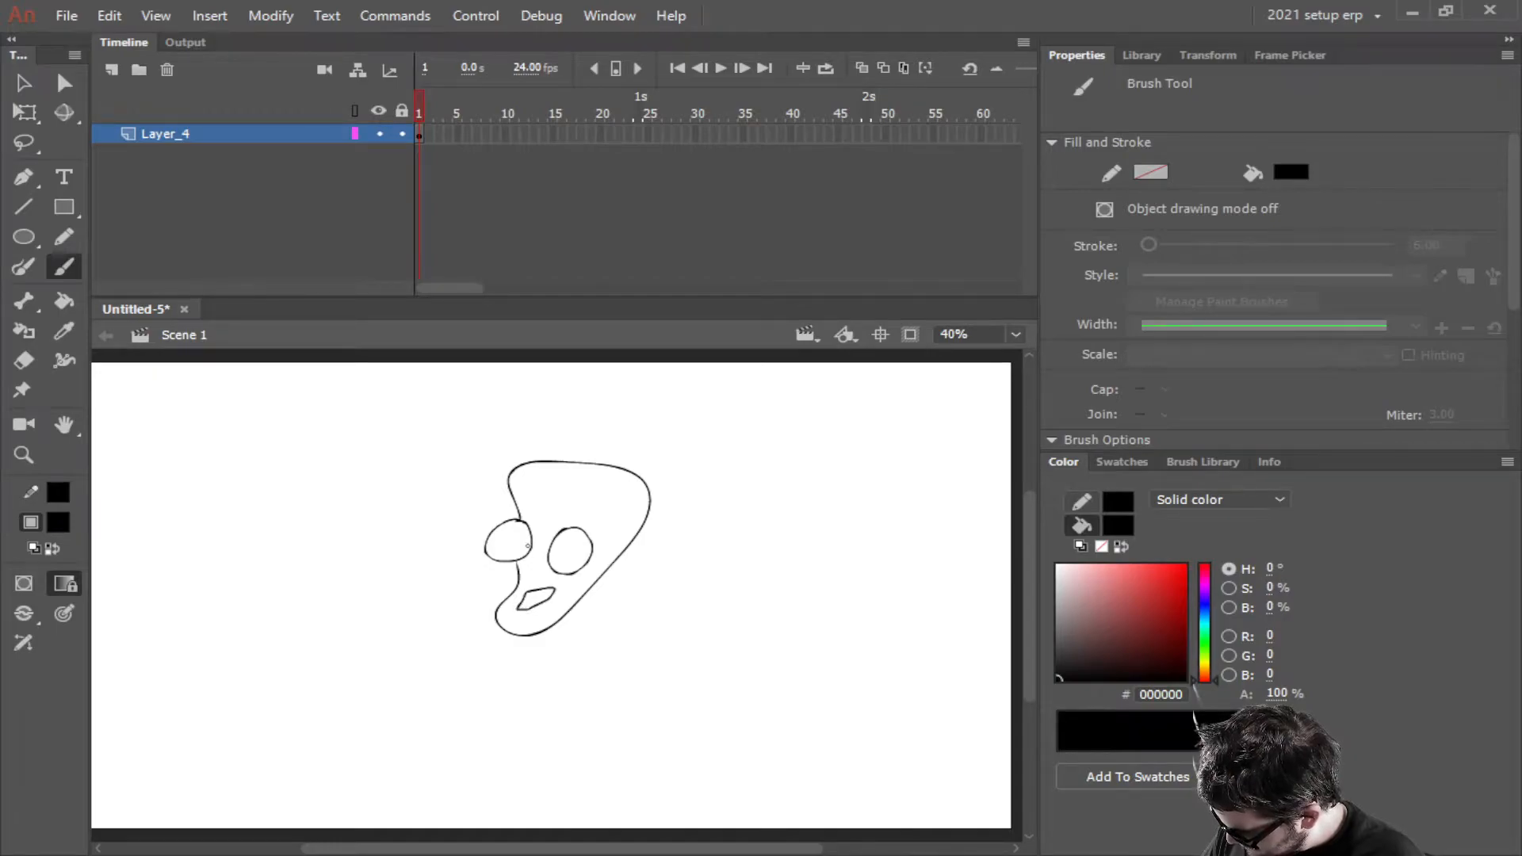
pyautogui.hotkey('ctrl', 'z')
pyautogui.scroll(5, 503, 579)
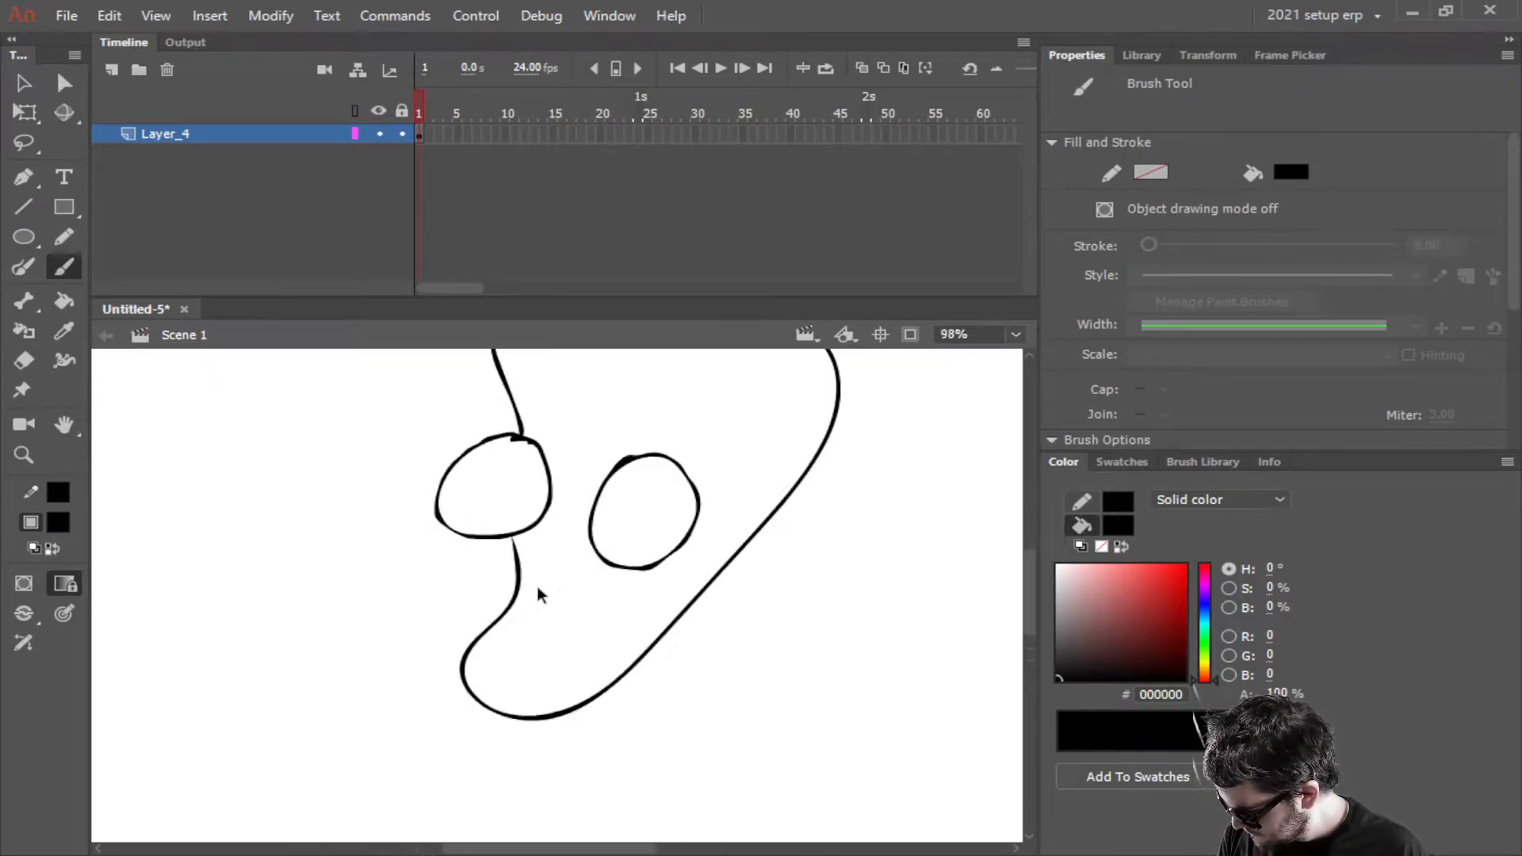
pyautogui.moveTo(499, 639)
pyautogui.mouseDown()
pyautogui.moveTo(560, 637)
pyautogui.moveTo(529, 653)
pyautogui.mouseUp()
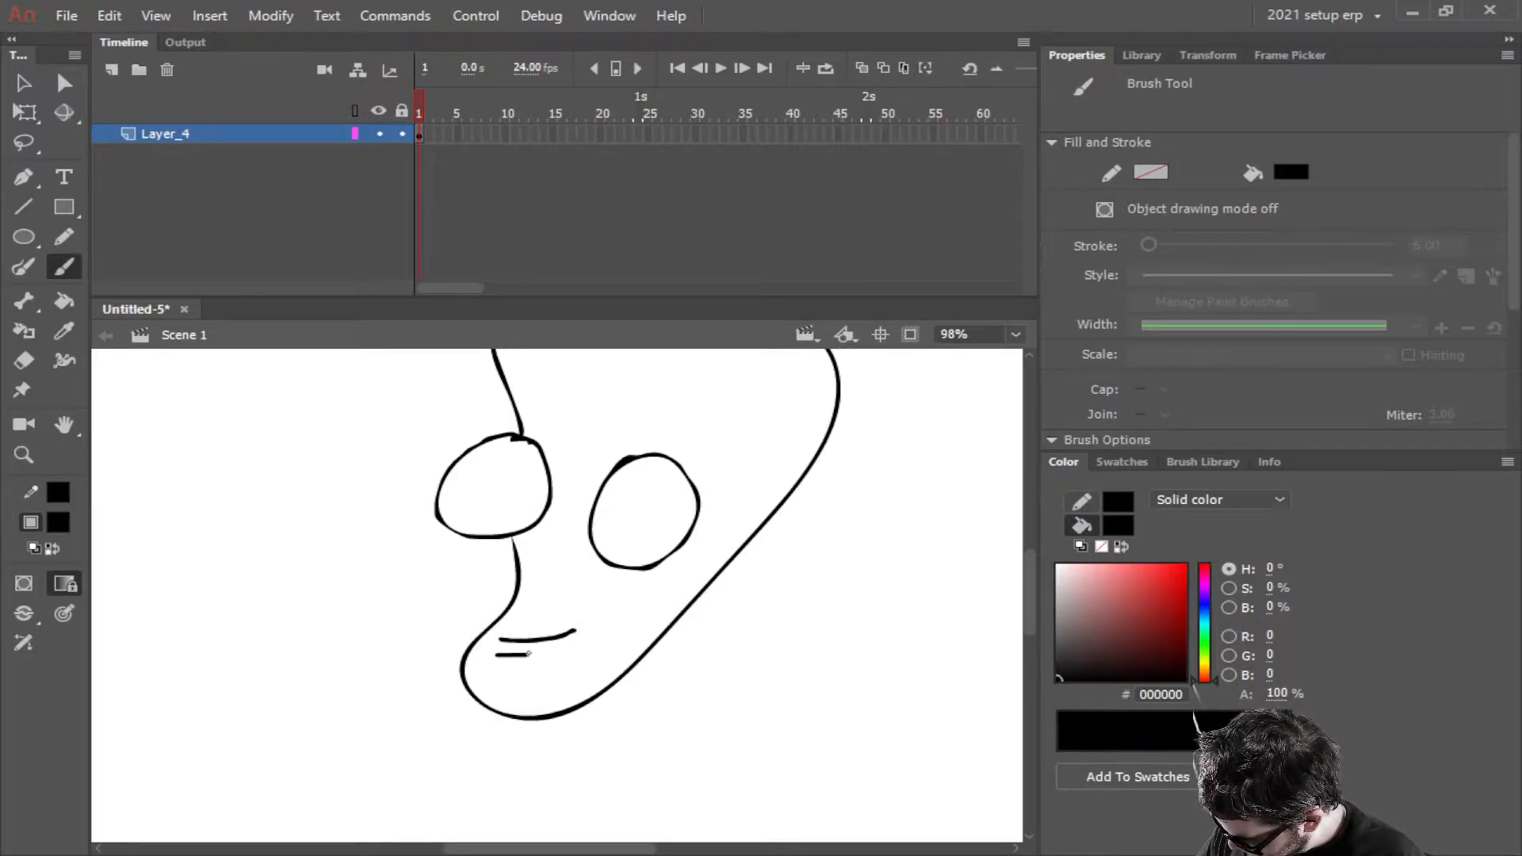
# Draw a small round pupil low inside each eye and a slanted eyelid line across the upper part of both eyes
pyautogui.moveTo(663, 529)
pyautogui.mouseDown()
pyautogui.moveTo(650, 549)
pyautogui.moveTo(667, 528)
pyautogui.mouseUp()
pyautogui.moveTo(521, 505)
pyautogui.mouseDown()
pyautogui.moveTo(505, 522)
pyautogui.moveTo(525, 501)
pyautogui.mouseUp()
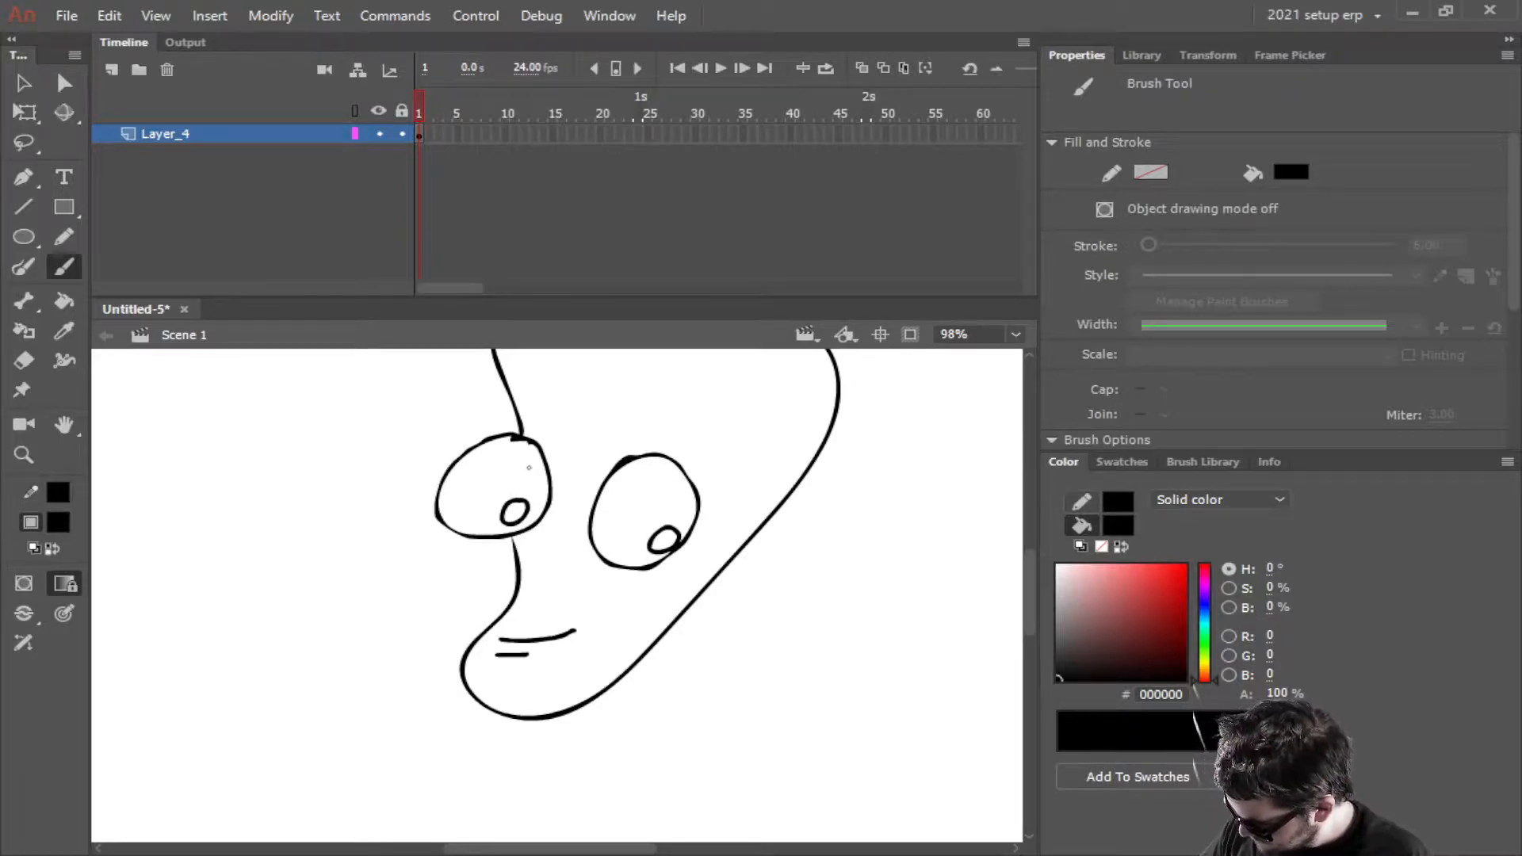
pyautogui.moveTo(545, 465); pyautogui.dragTo(477, 447)
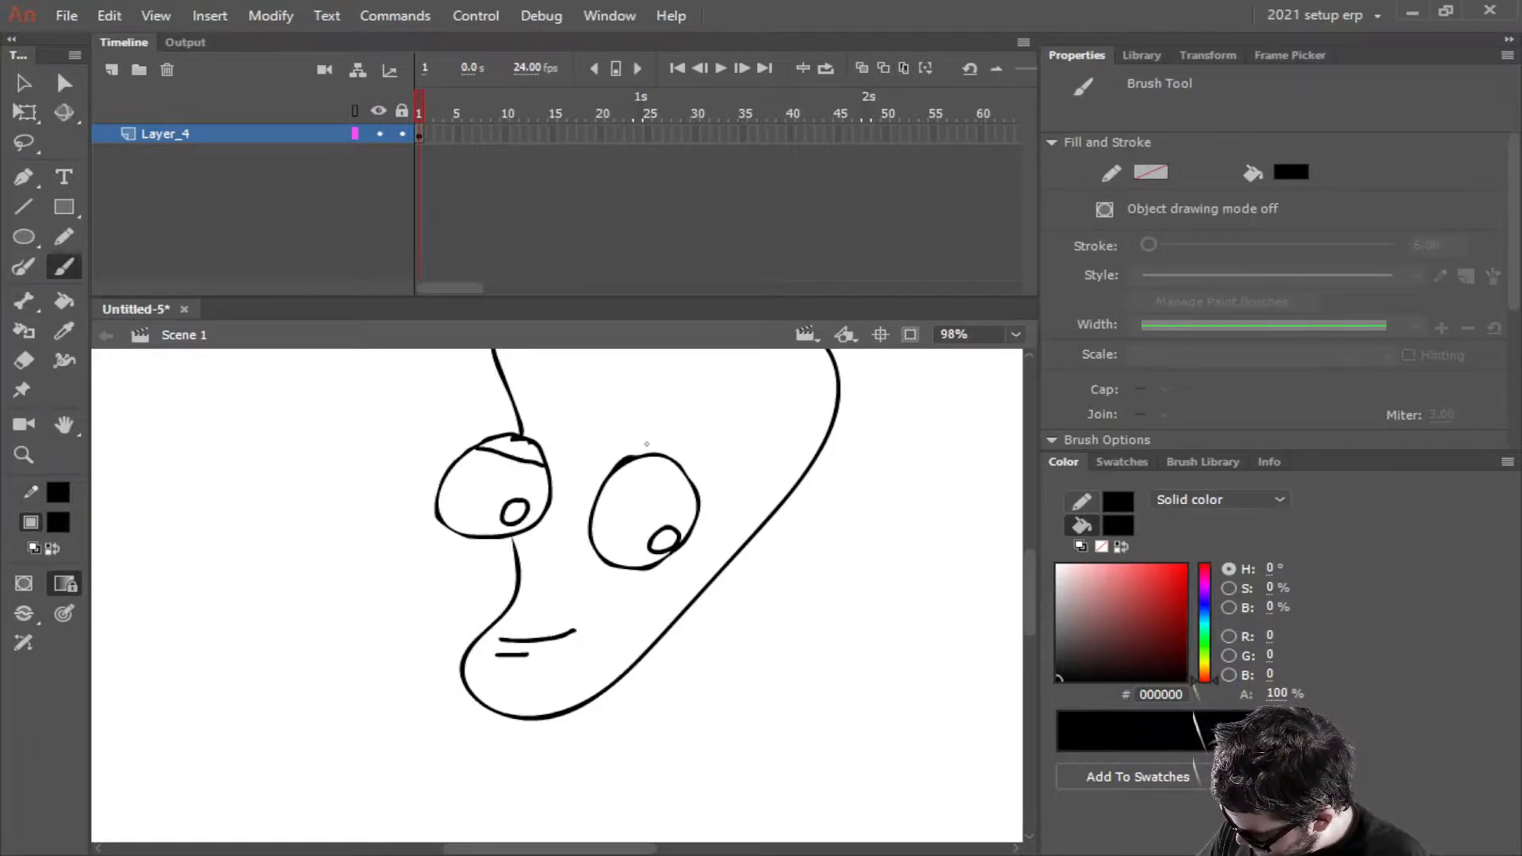
pyautogui.moveTo(691, 491); pyautogui.dragTo(610, 469)
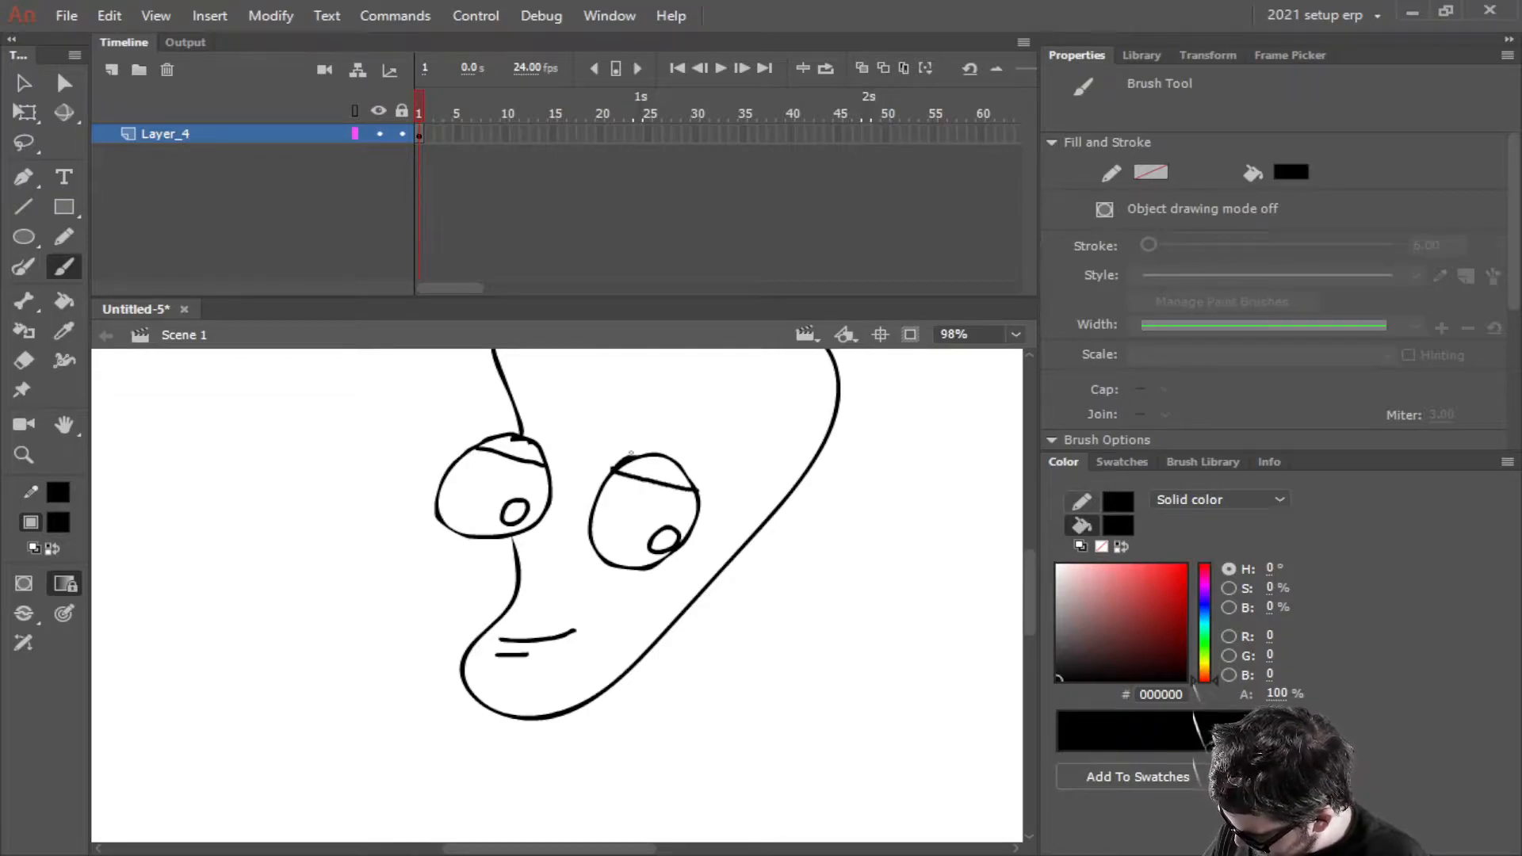
pyautogui.scroll(-3, 644, 557)
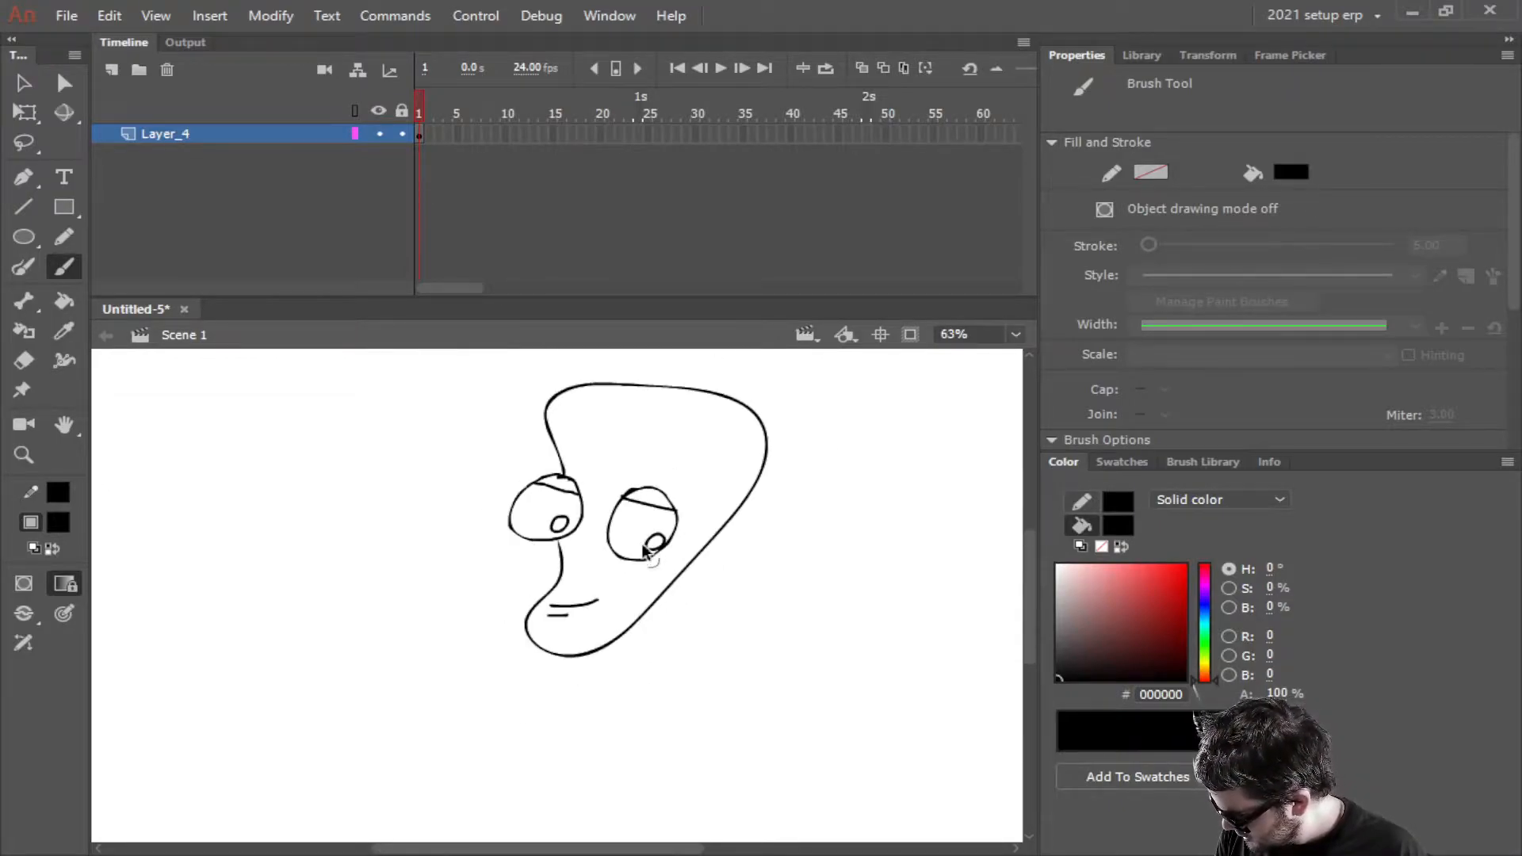
# Draw a short, narrow neck extending down from the underside of the jaw
pyautogui.scroll(3, 634, 572)
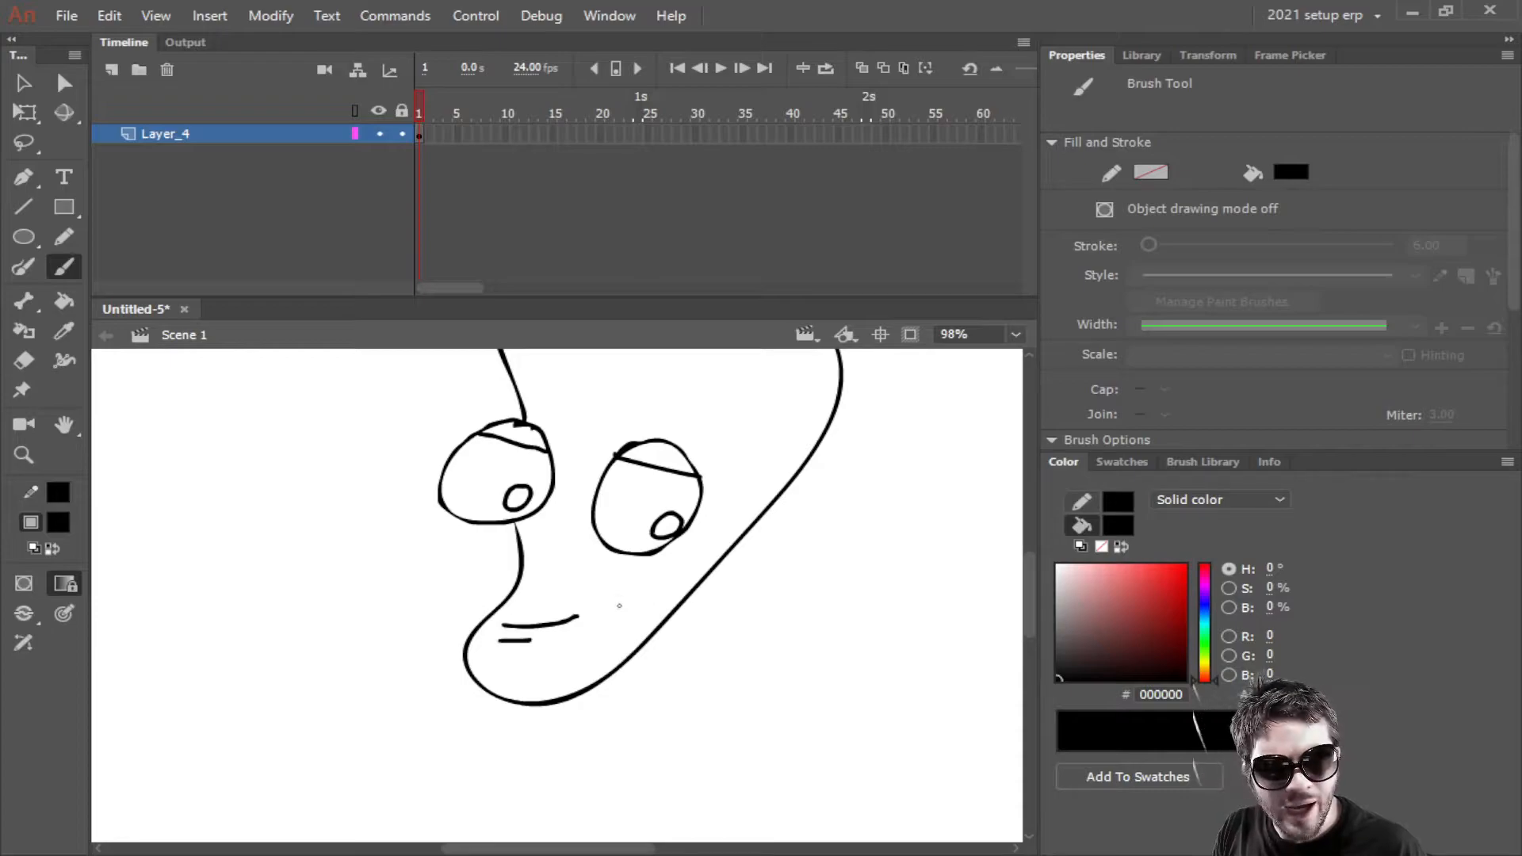
pyautogui.moveTo(647, 589); pyautogui.dragTo(579, 533)
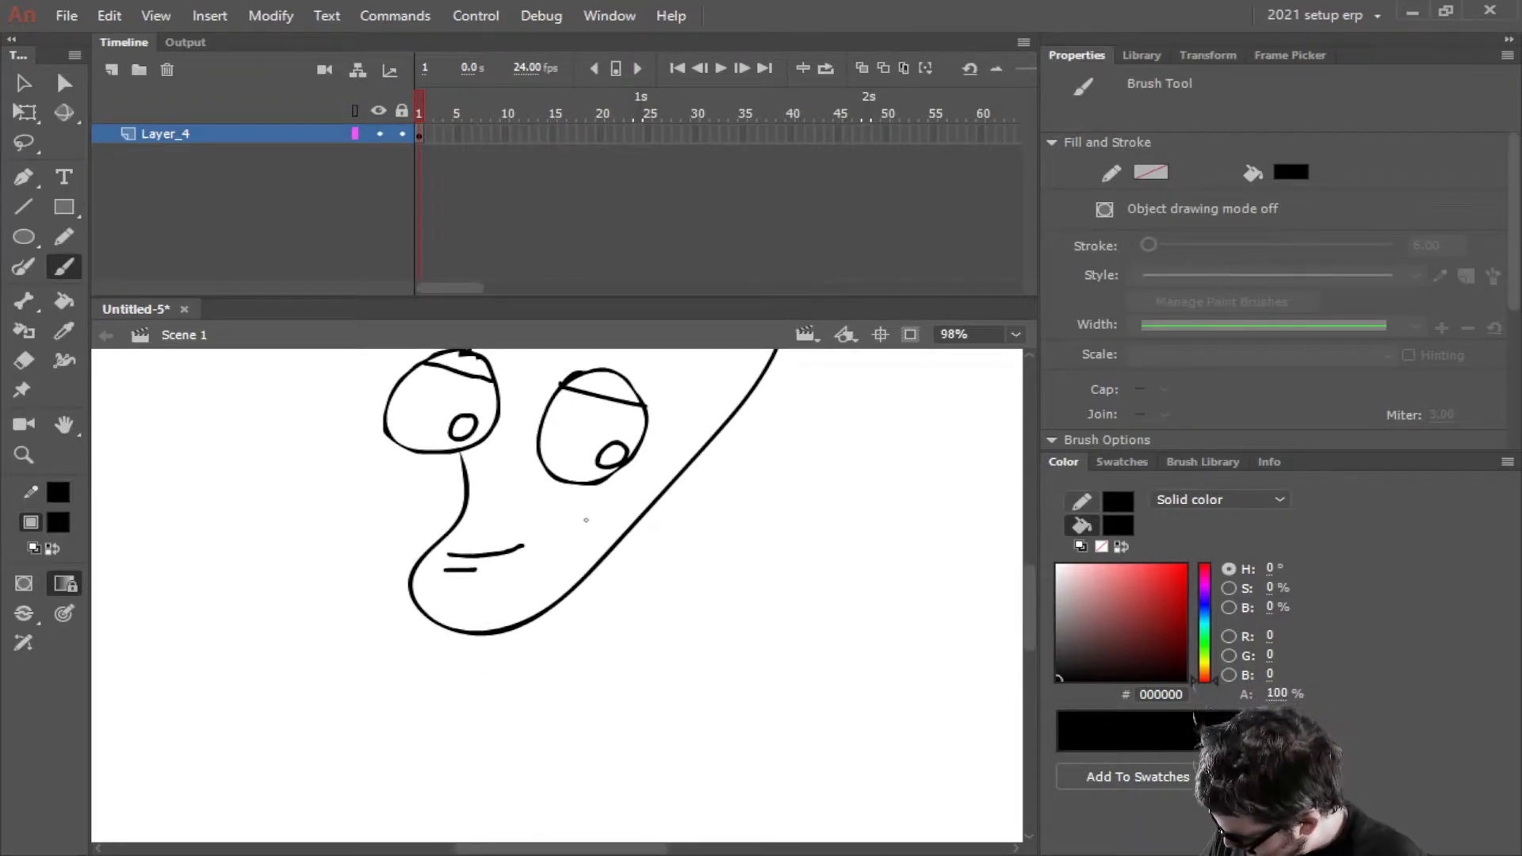
pyautogui.moveTo(542, 613)
pyautogui.mouseDown()
pyautogui.moveTo(533, 654)
pyautogui.moveTo(553, 683)
pyautogui.moveTo(577, 652)
pyautogui.moveTo(571, 590)
pyautogui.mouseUp()
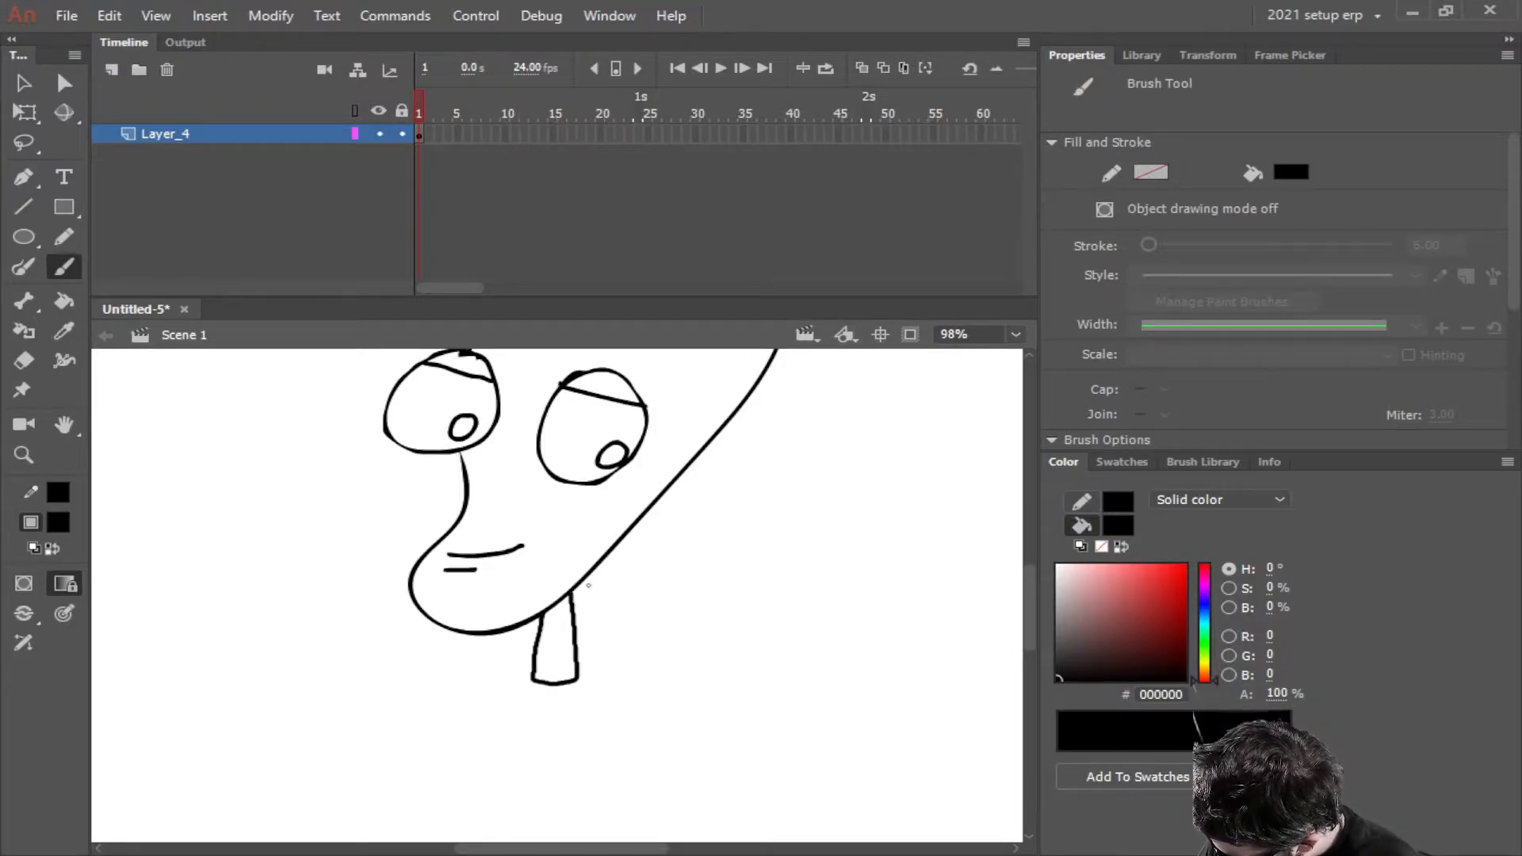
pyautogui.scroll(-2, 605, 656)
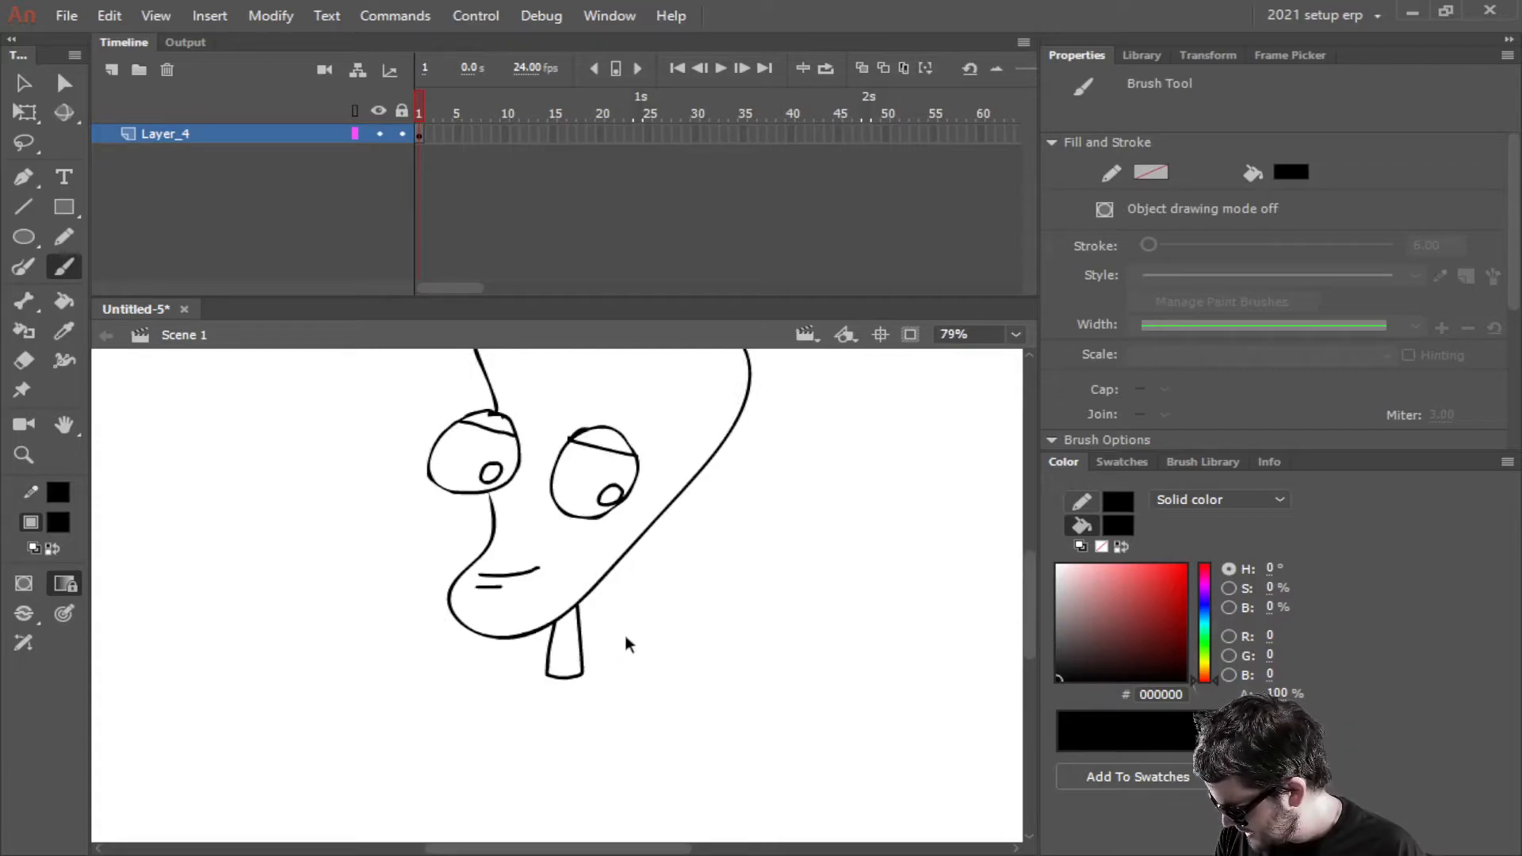
# Add a new layer above the head layer and draw a rounded nose with a curled nostril between the eyes and mouth
pyautogui.click(111, 69)
pyautogui.click(183, 133)
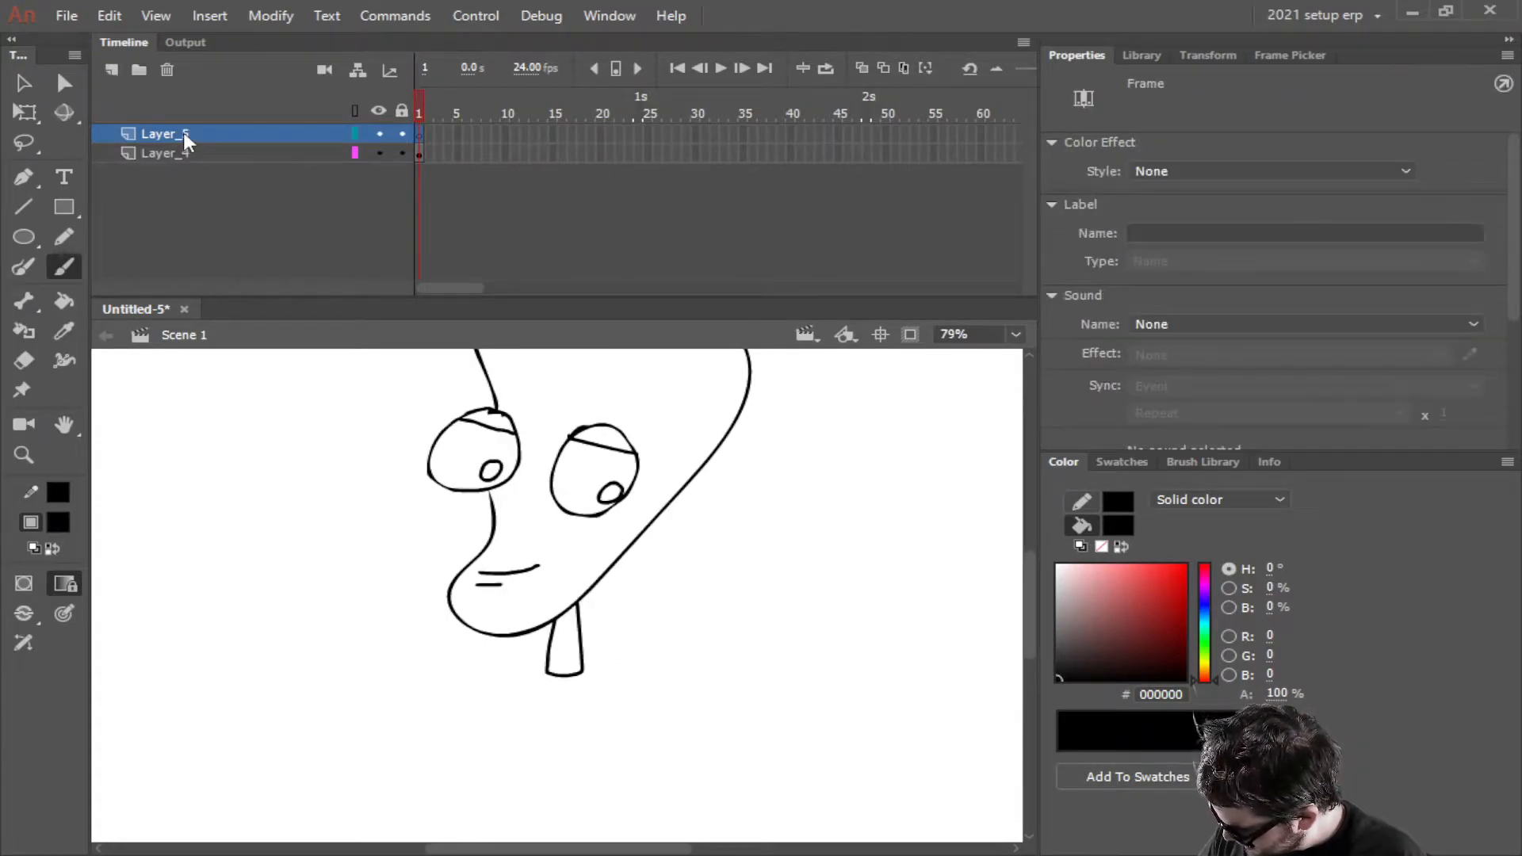
pyautogui.moveTo(522, 521)
pyautogui.mouseDown()
pyautogui.moveTo(525, 538)
pyautogui.moveTo(540, 509)
pyautogui.moveTo(495, 505)
pyautogui.moveTo(480, 523)
pyautogui.moveTo(515, 533)
pyautogui.mouseUp()
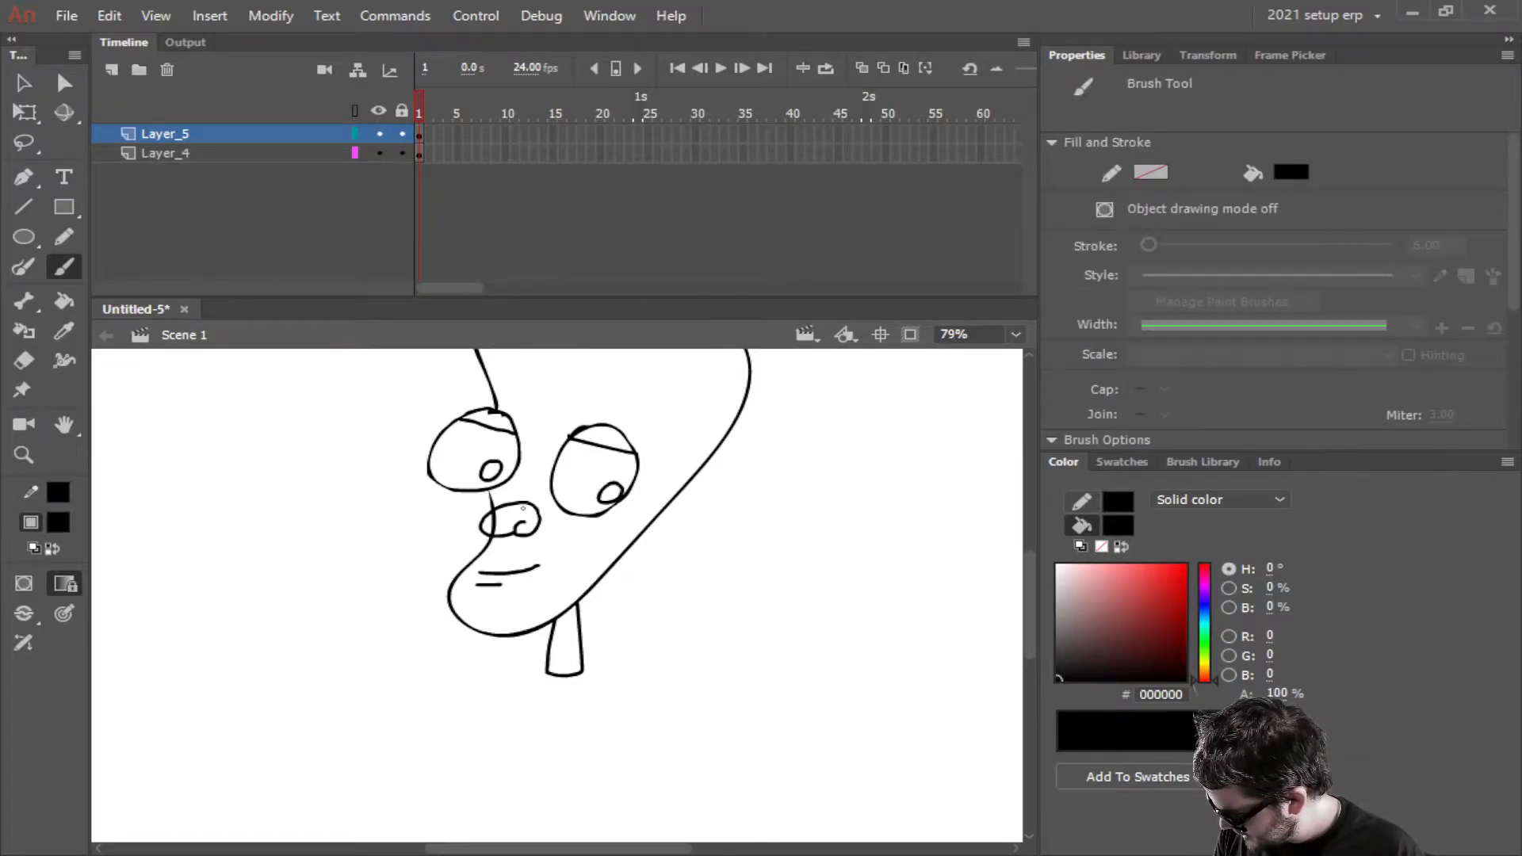
pyautogui.scroll(2, 527, 562)
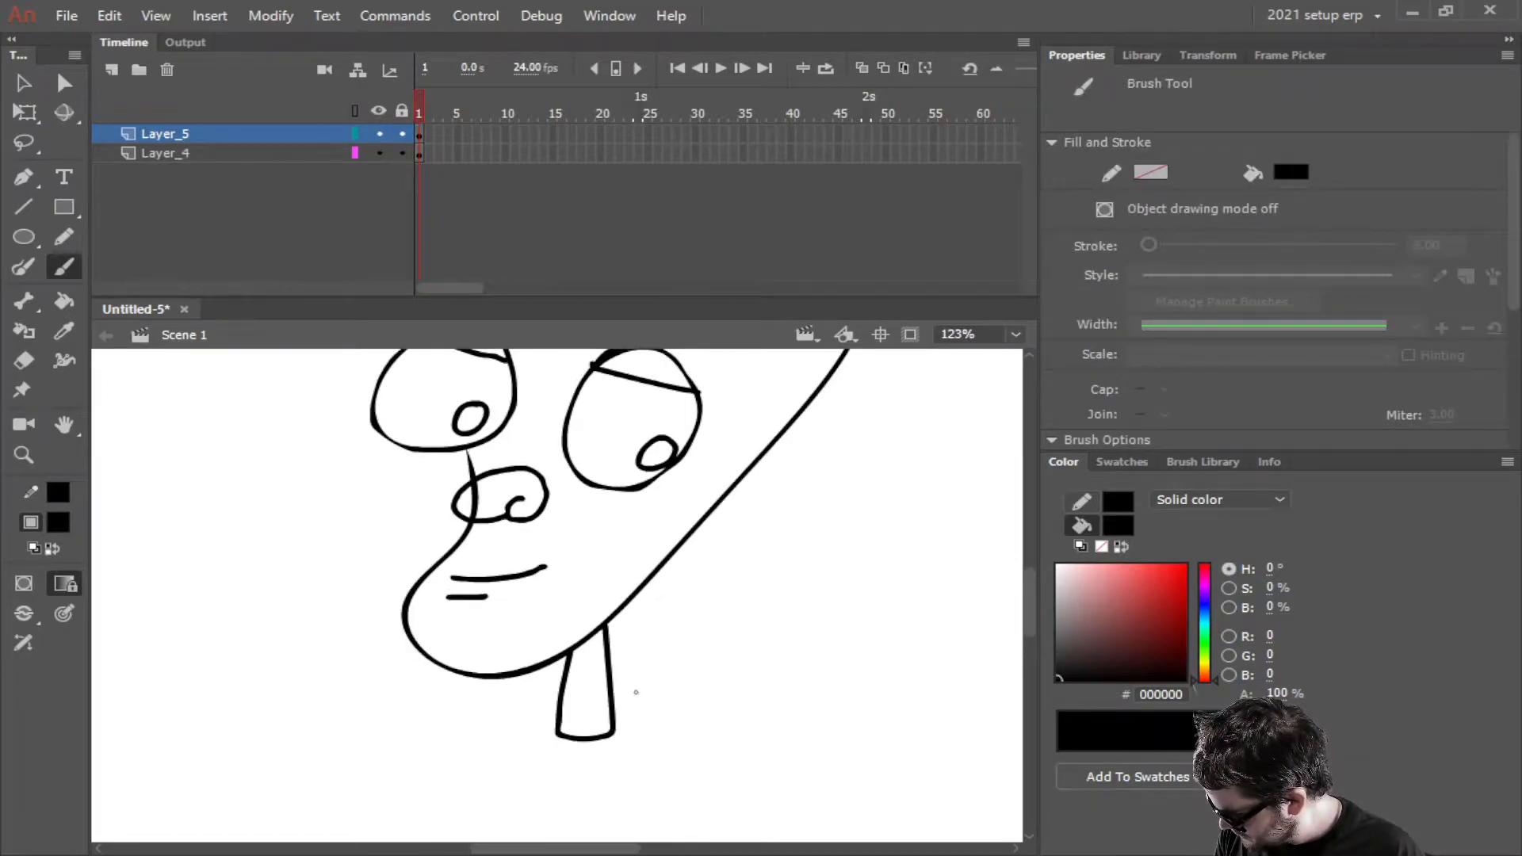
pyautogui.scroll(-4, 585, 626)
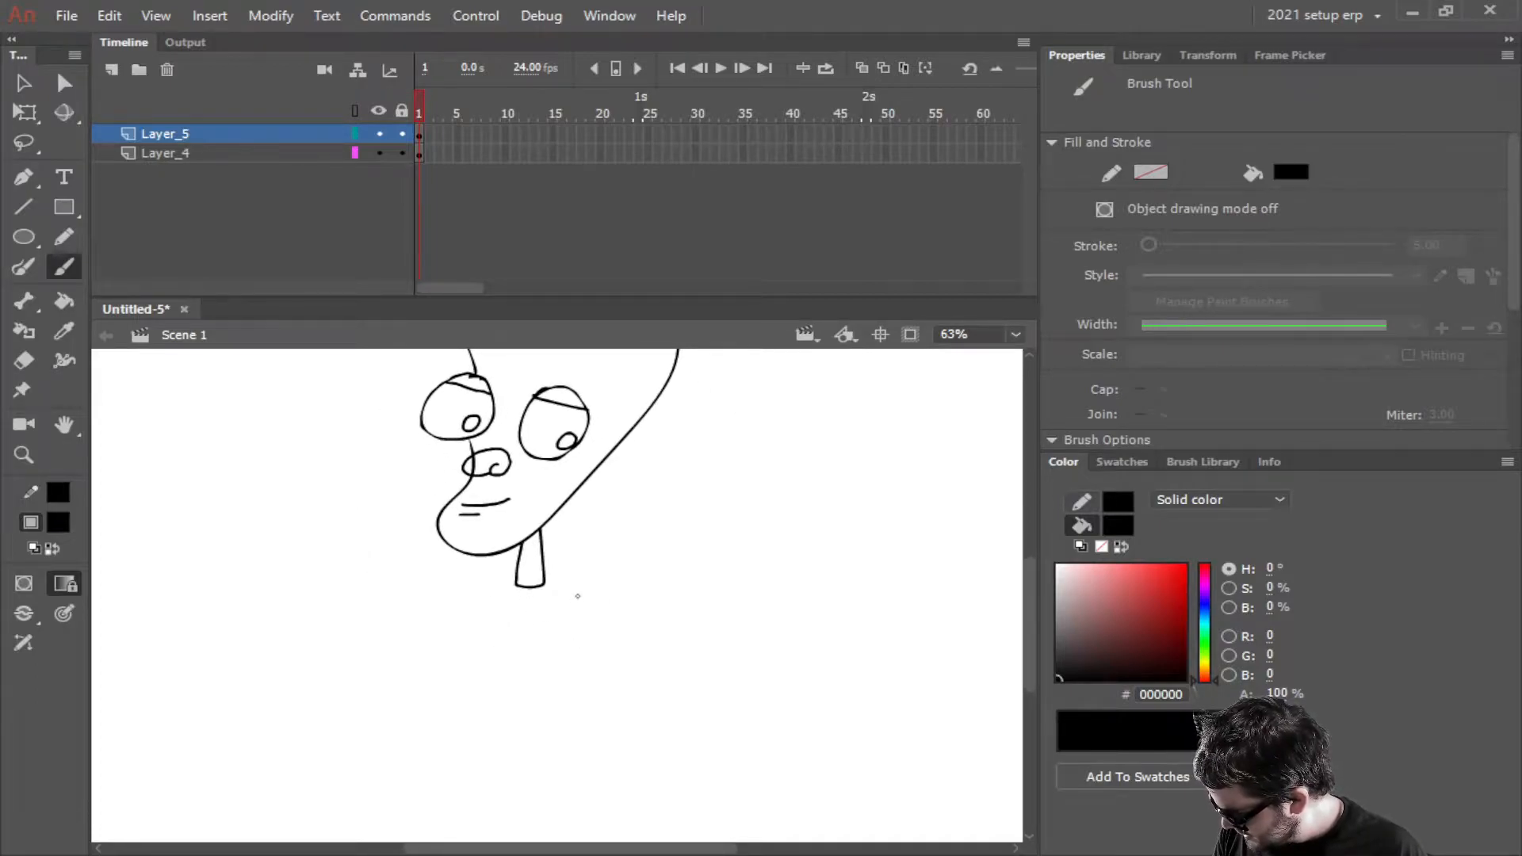
# Add another new layer and draw a long, slanted torso outline with rounded corners, overlapping the base of the neck
pyautogui.click(113, 70)
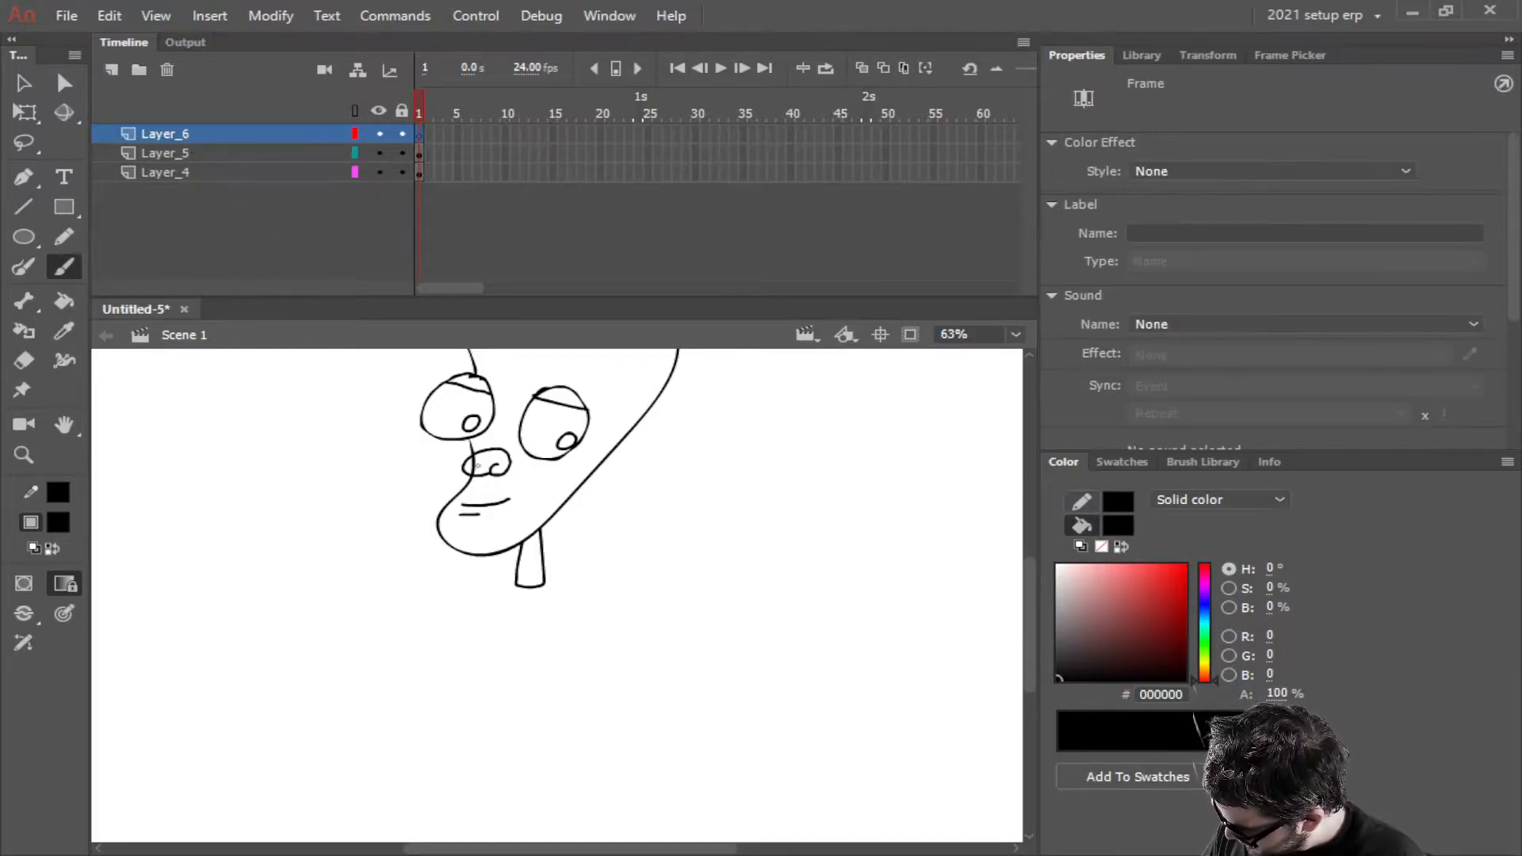
pyautogui.scroll(-2, 616, 540)
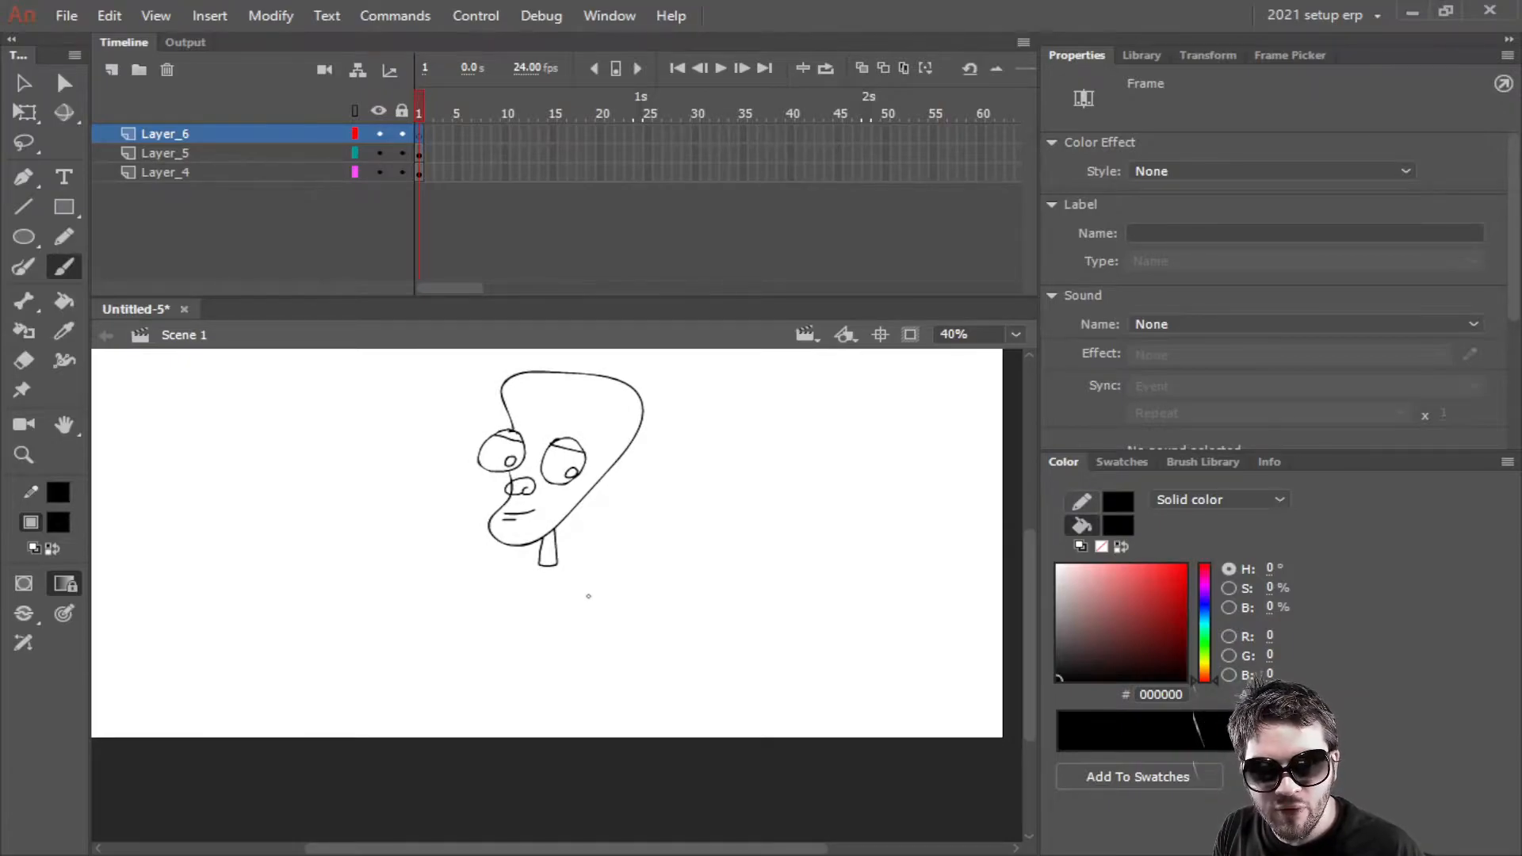
pyautogui.scroll(2, 520, 598)
pyautogui.scroll(1, 539, 589)
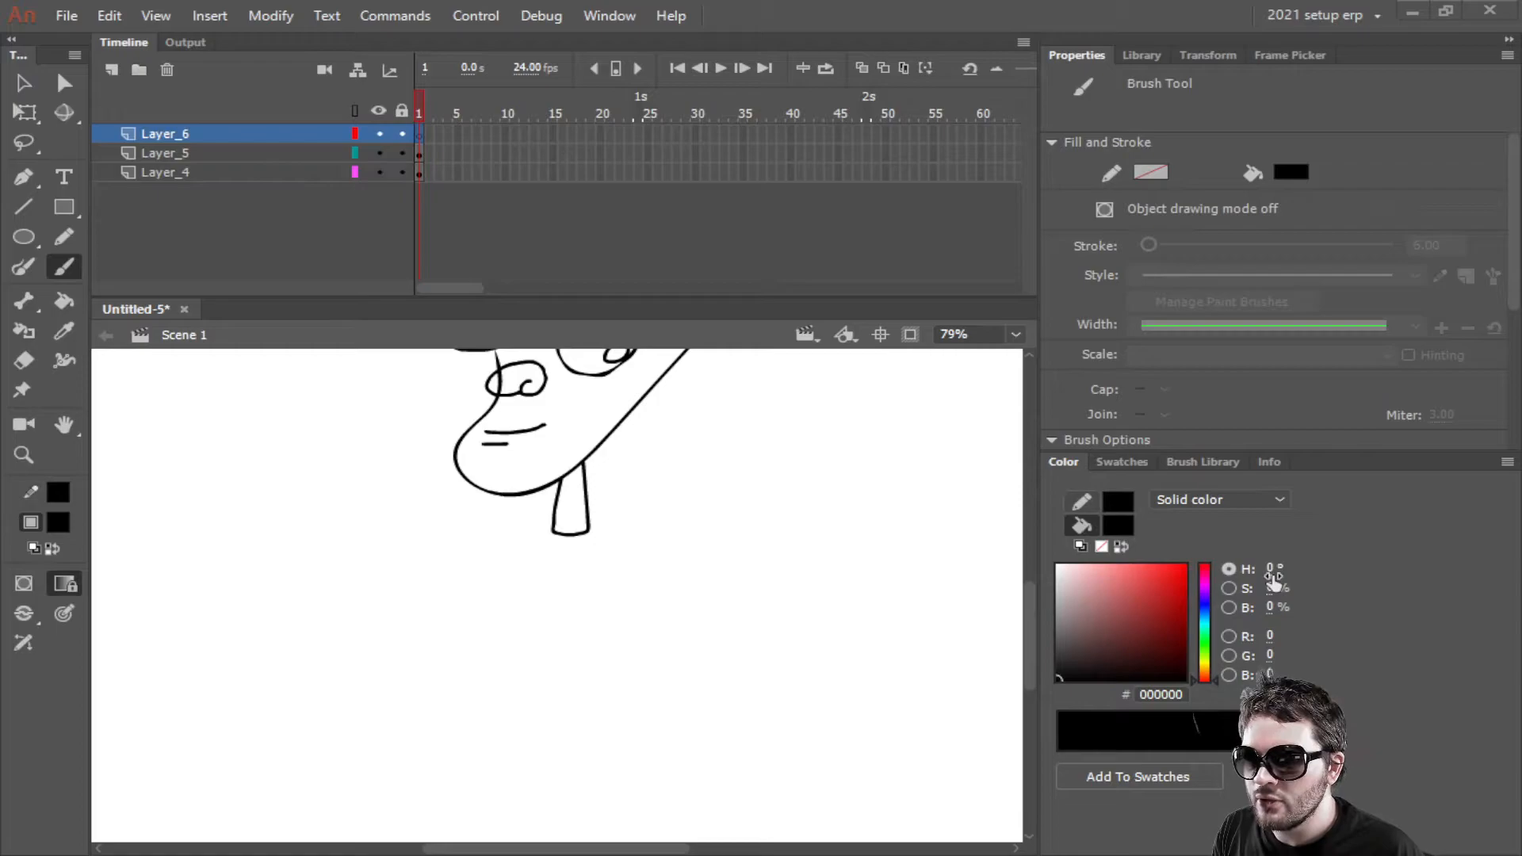
pyautogui.scroll(-2, 479, 547)
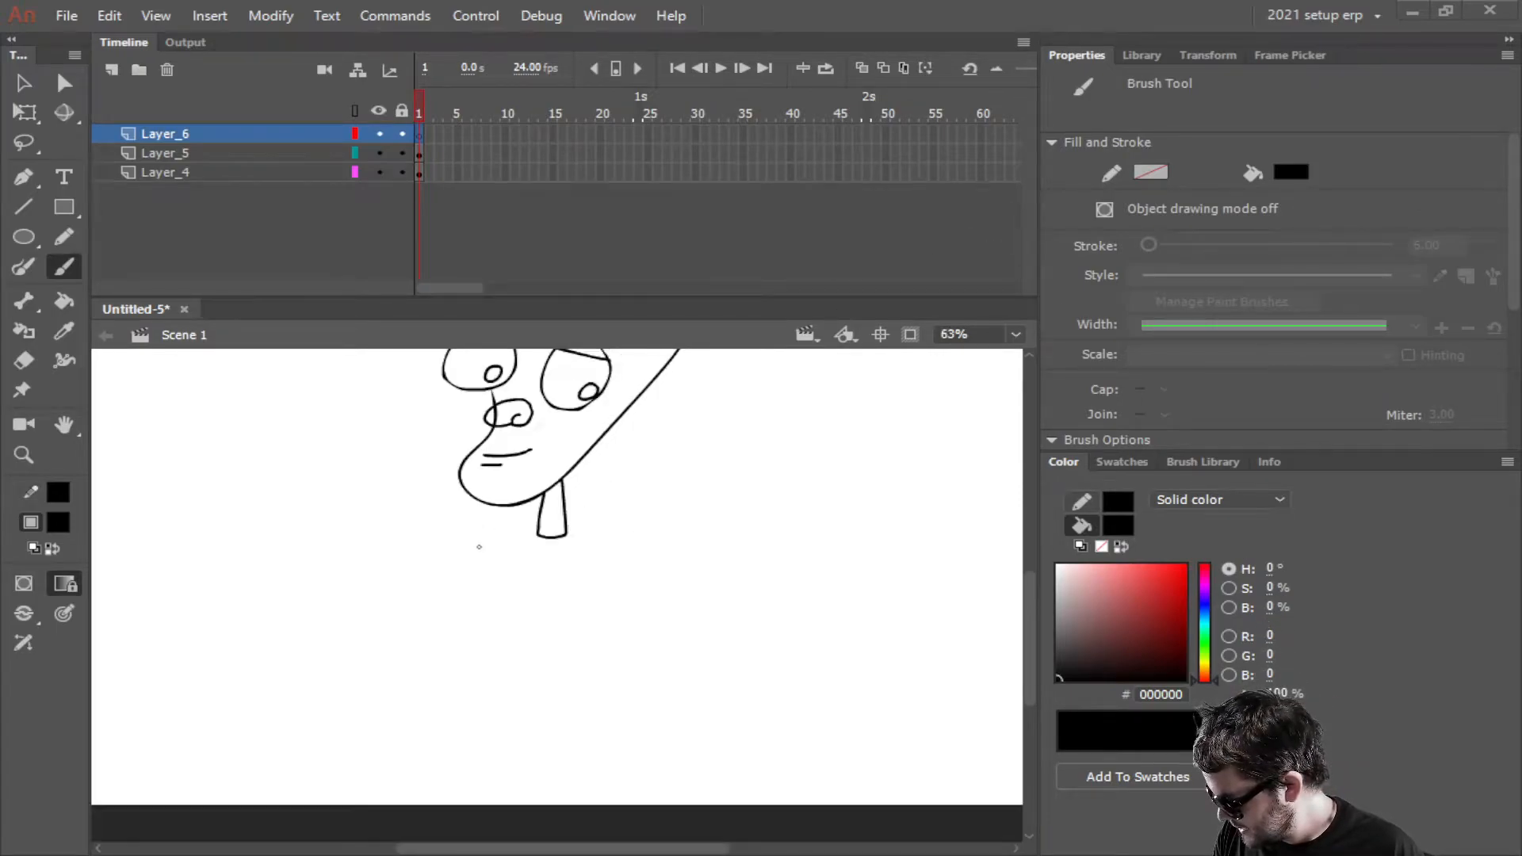
pyautogui.moveTo(621, 639)
pyautogui.mouseDown()
pyautogui.moveTo(724, 652)
pyautogui.moveTo(754, 688)
pyautogui.mouseUp()
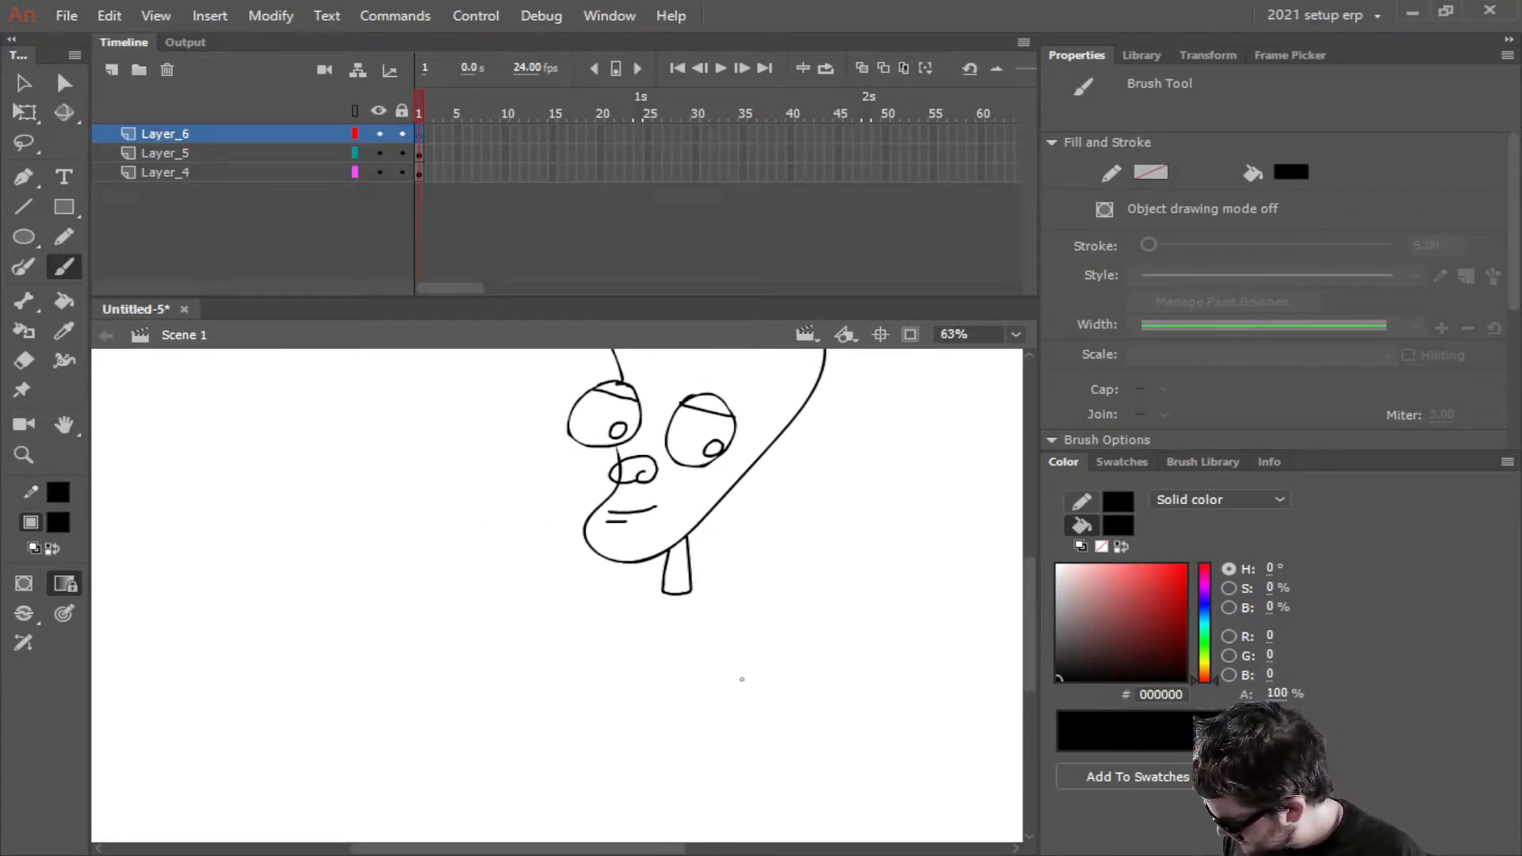
pyautogui.click(250, 133)
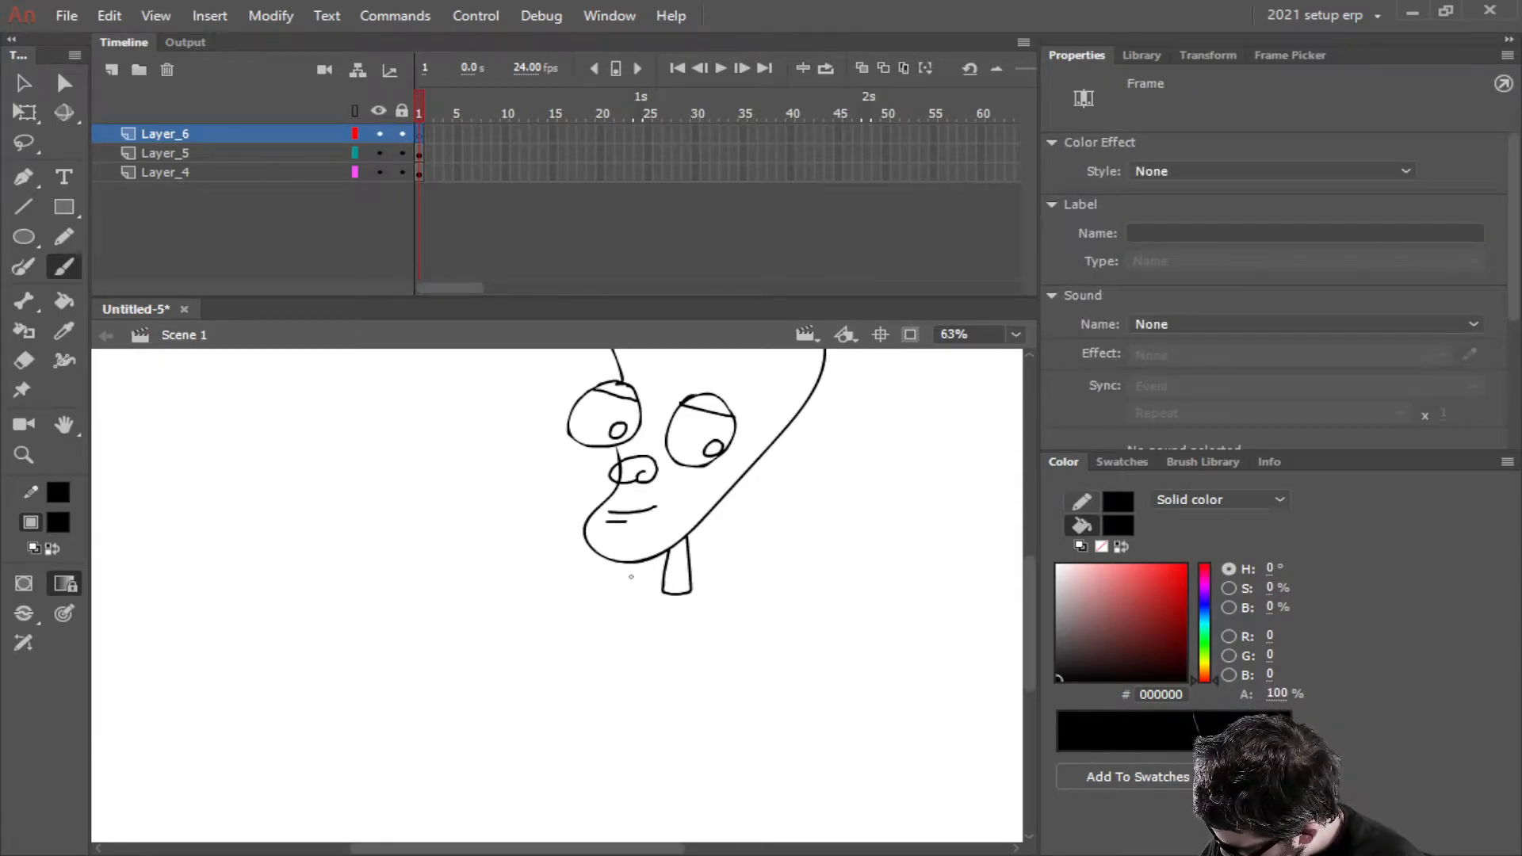
pyautogui.moveTo(631, 577)
pyautogui.mouseDown()
pyautogui.moveTo(738, 575)
pyautogui.moveTo(663, 784)
pyautogui.moveTo(620, 816)
pyautogui.moveTo(577, 781)
pyautogui.moveTo(582, 678)
pyautogui.moveTo(631, 577)
pyautogui.mouseUp()
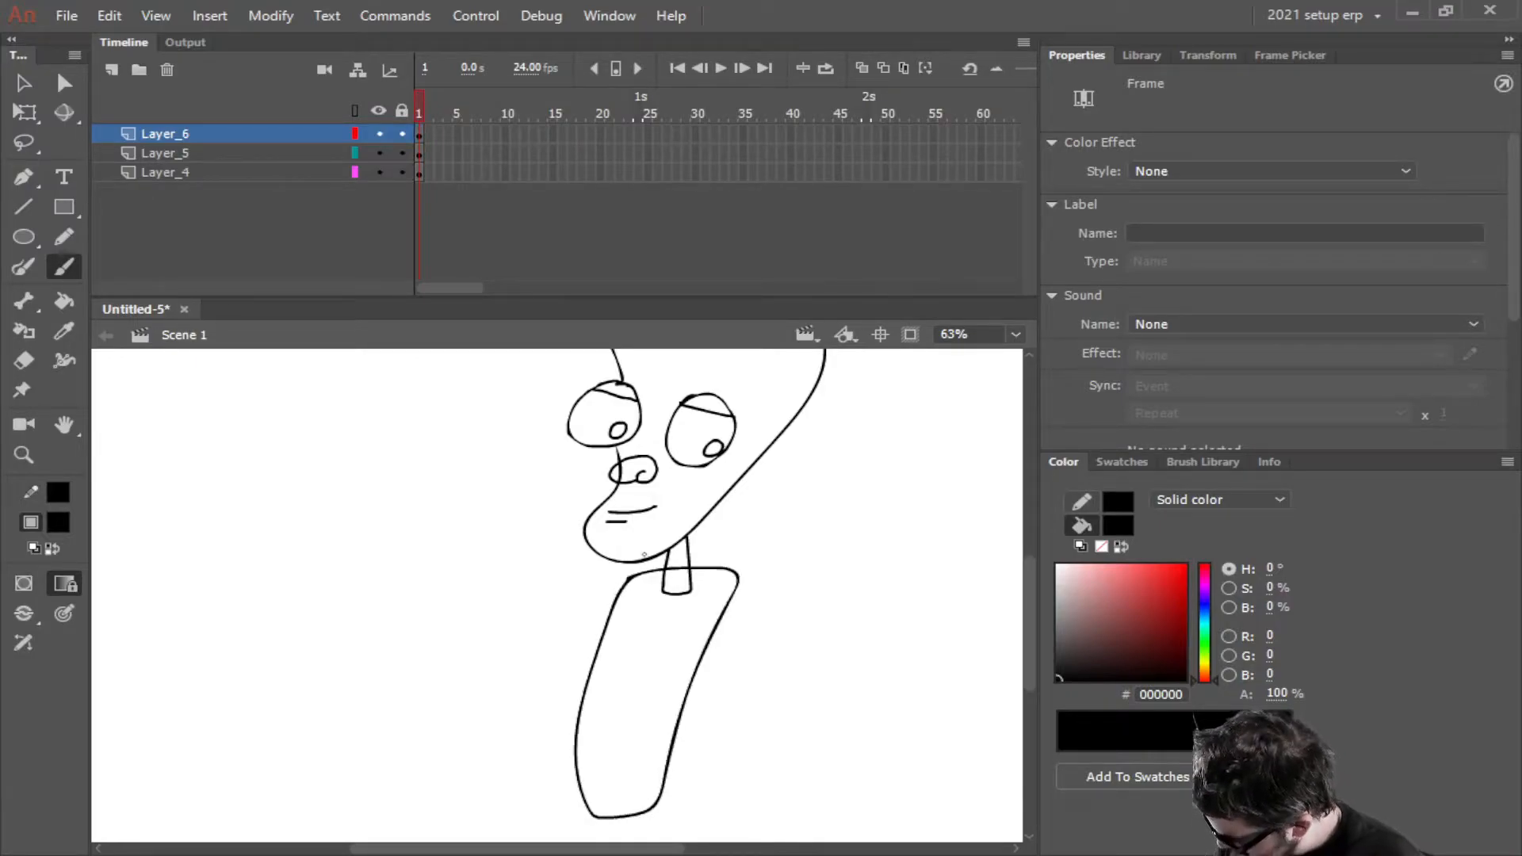
pyautogui.scroll(-2, 563, 675)
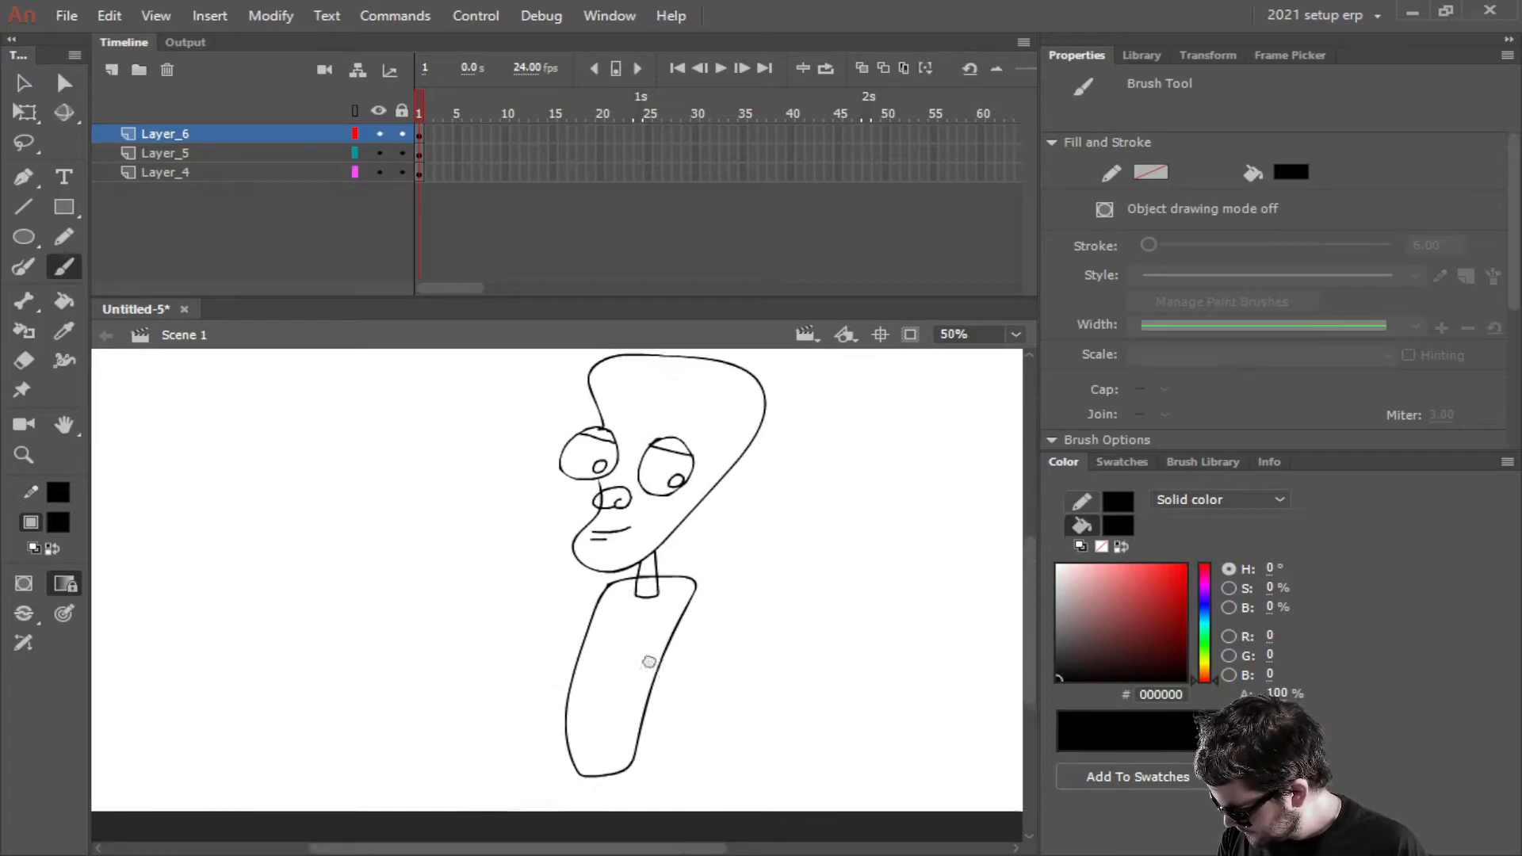
# Add a new layer and draw a long, narrow arm outline hanging down from the torso's right shoulder
pyautogui.click(112, 70)
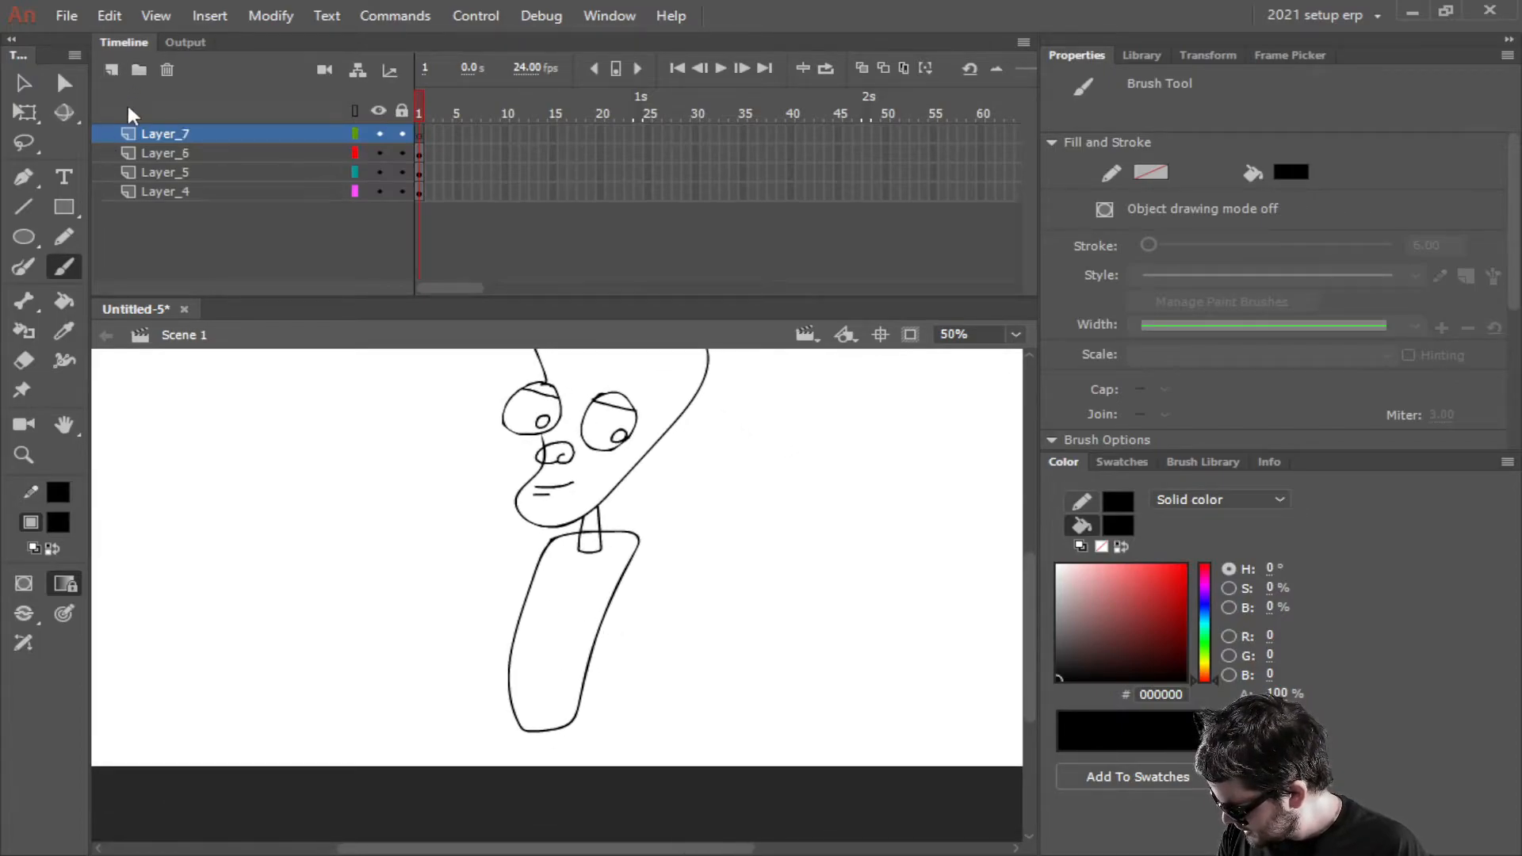
pyautogui.click(165, 138)
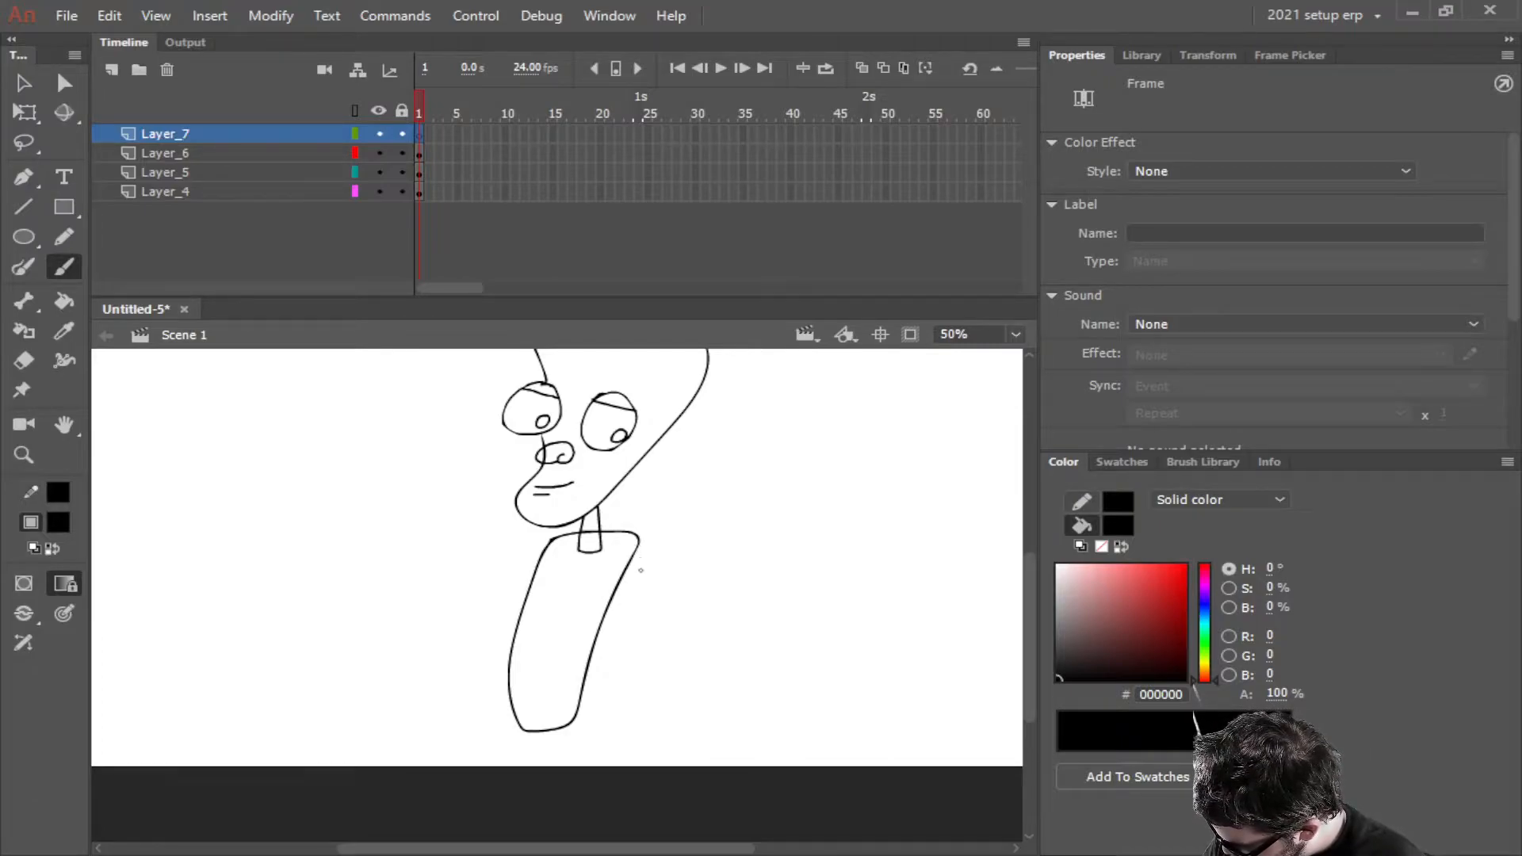
pyautogui.moveTo(608, 777)
pyautogui.mouseDown()
pyautogui.moveTo(632, 540)
pyautogui.moveTo(581, 772)
pyautogui.moveTo(581, 790)
pyautogui.moveTo(610, 774)
pyautogui.mouseUp()
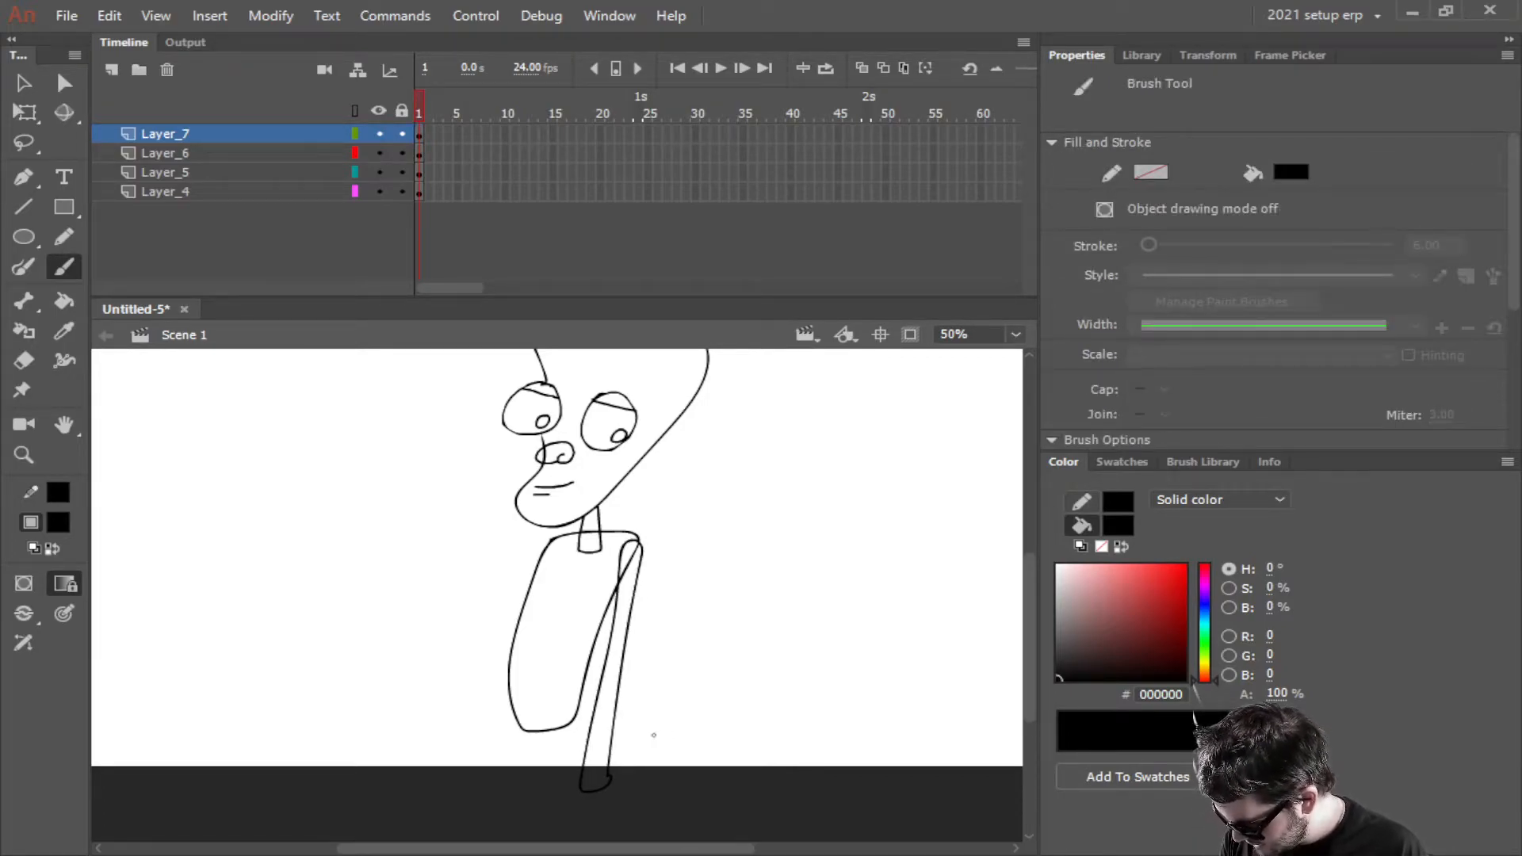
# Add another new layer and draw two thin, straight leg outlines extending down from the bottom of the torso
pyautogui.scroll(2, 653, 738)
pyautogui.scroll(2, 639, 738)
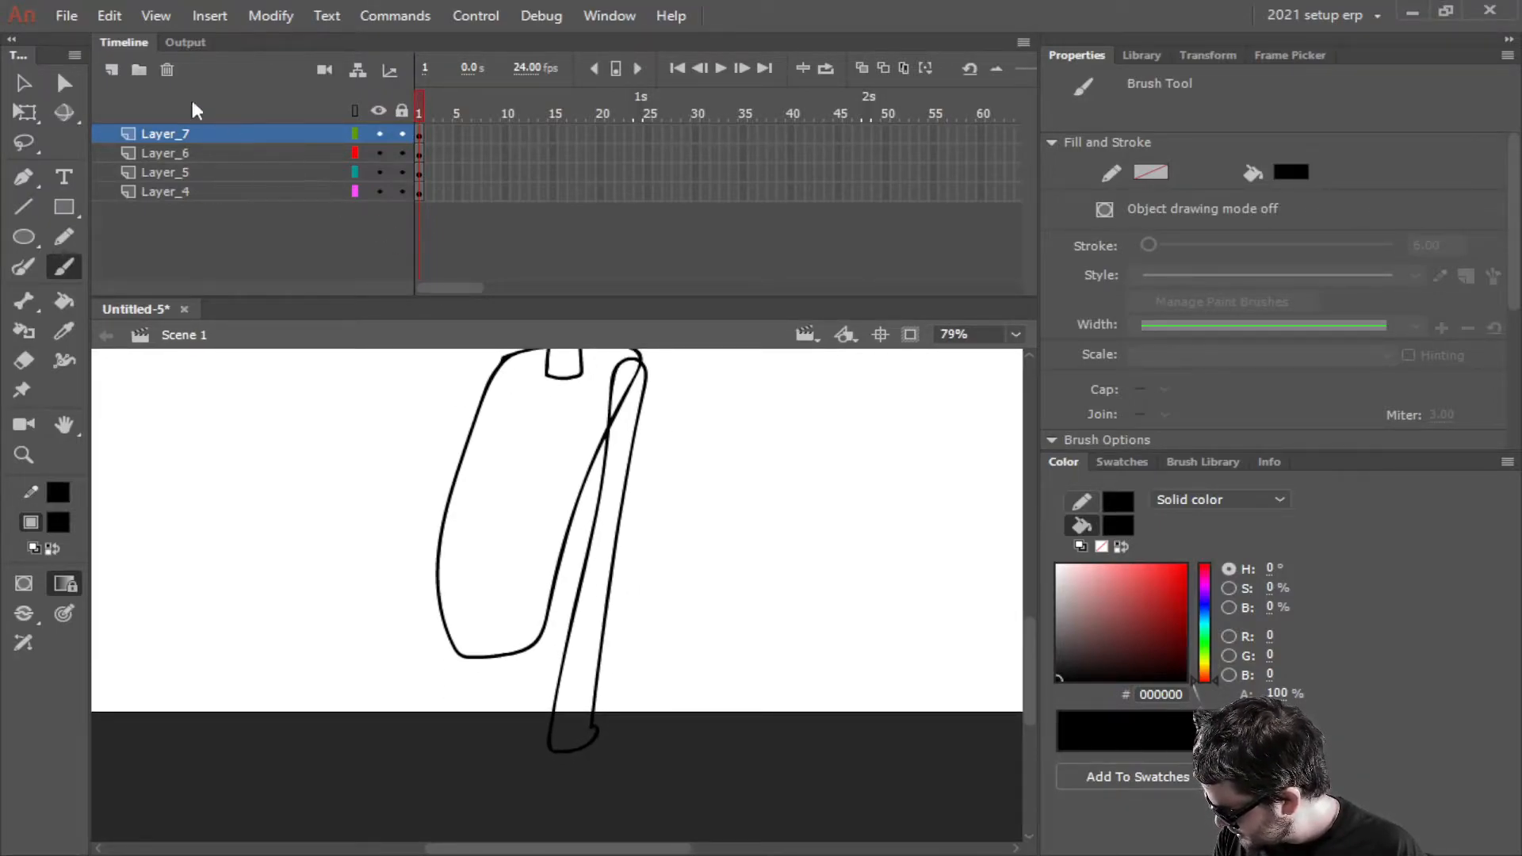
pyautogui.click(110, 70)
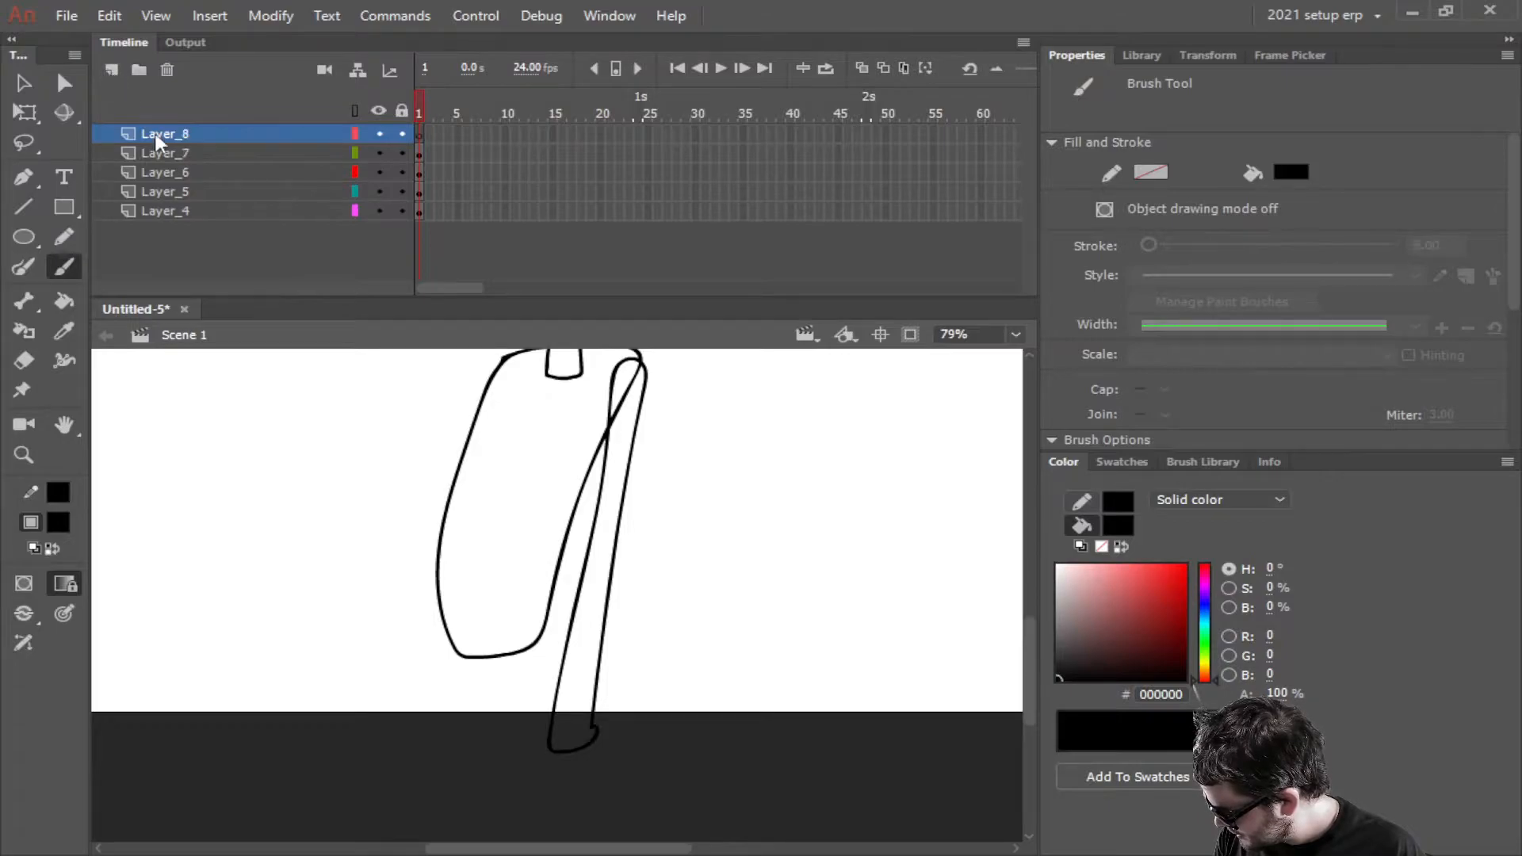
pyautogui.click(156, 132)
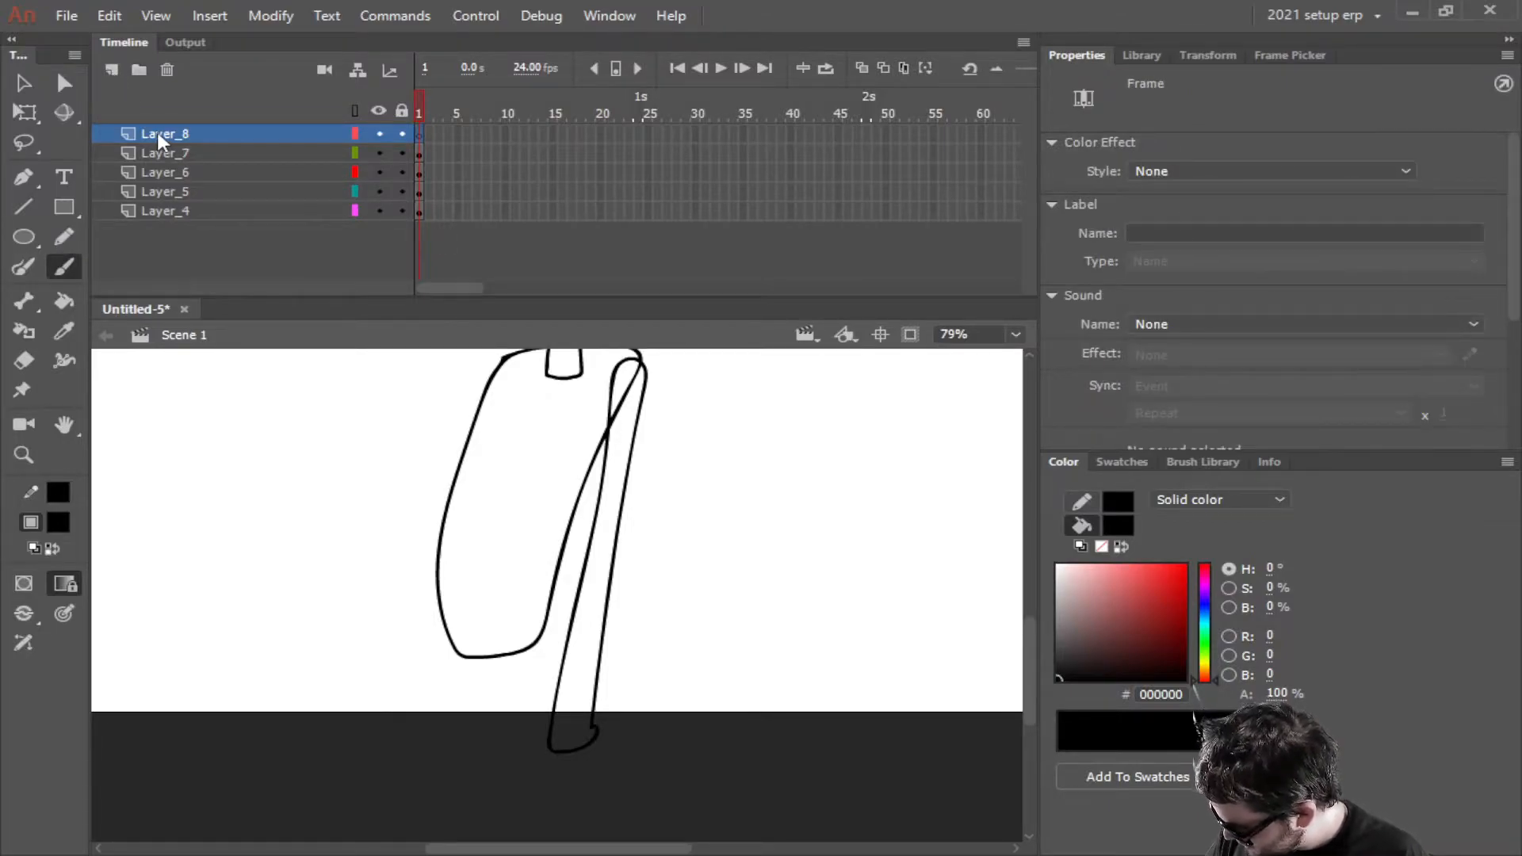
pyautogui.moveTo(529, 781)
pyautogui.mouseDown()
pyautogui.moveTo(533, 626)
pyautogui.moveTo(511, 773)
pyautogui.moveTo(529, 783)
pyautogui.moveTo(481, 631)
pyautogui.moveTo(466, 633)
pyautogui.moveTo(463, 742)
pyautogui.mouseUp()
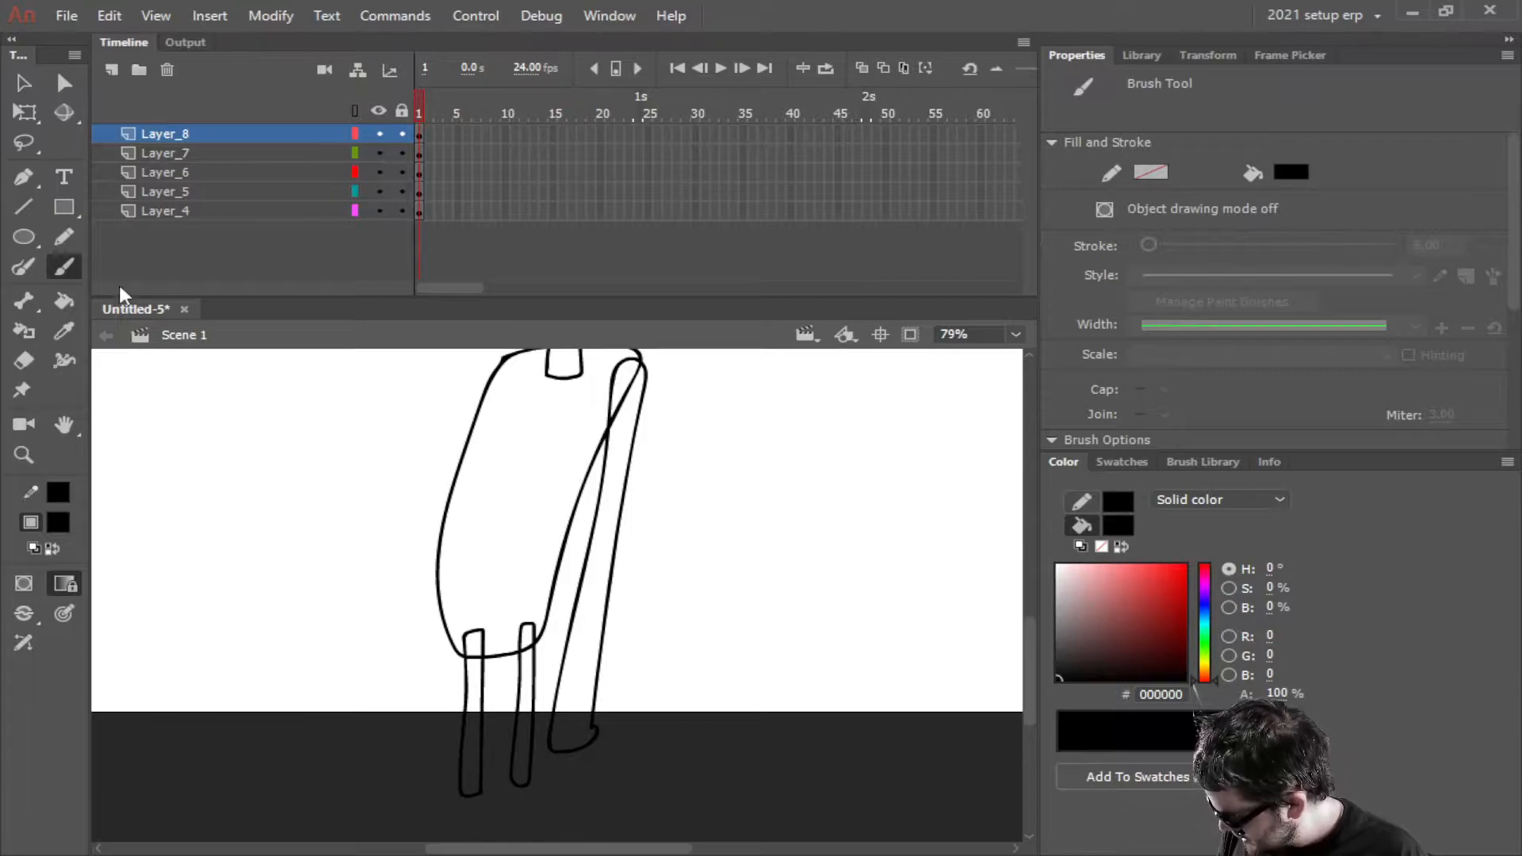
# Set the fill color to pink DBA6A3 and fill the head with the Paint Bucket
pyautogui.scroll(-1, 450, 629)
pyautogui.moveTo(532, 569); pyautogui.dragTo(699, 673)
pyautogui.scroll(-2, 623, 688)
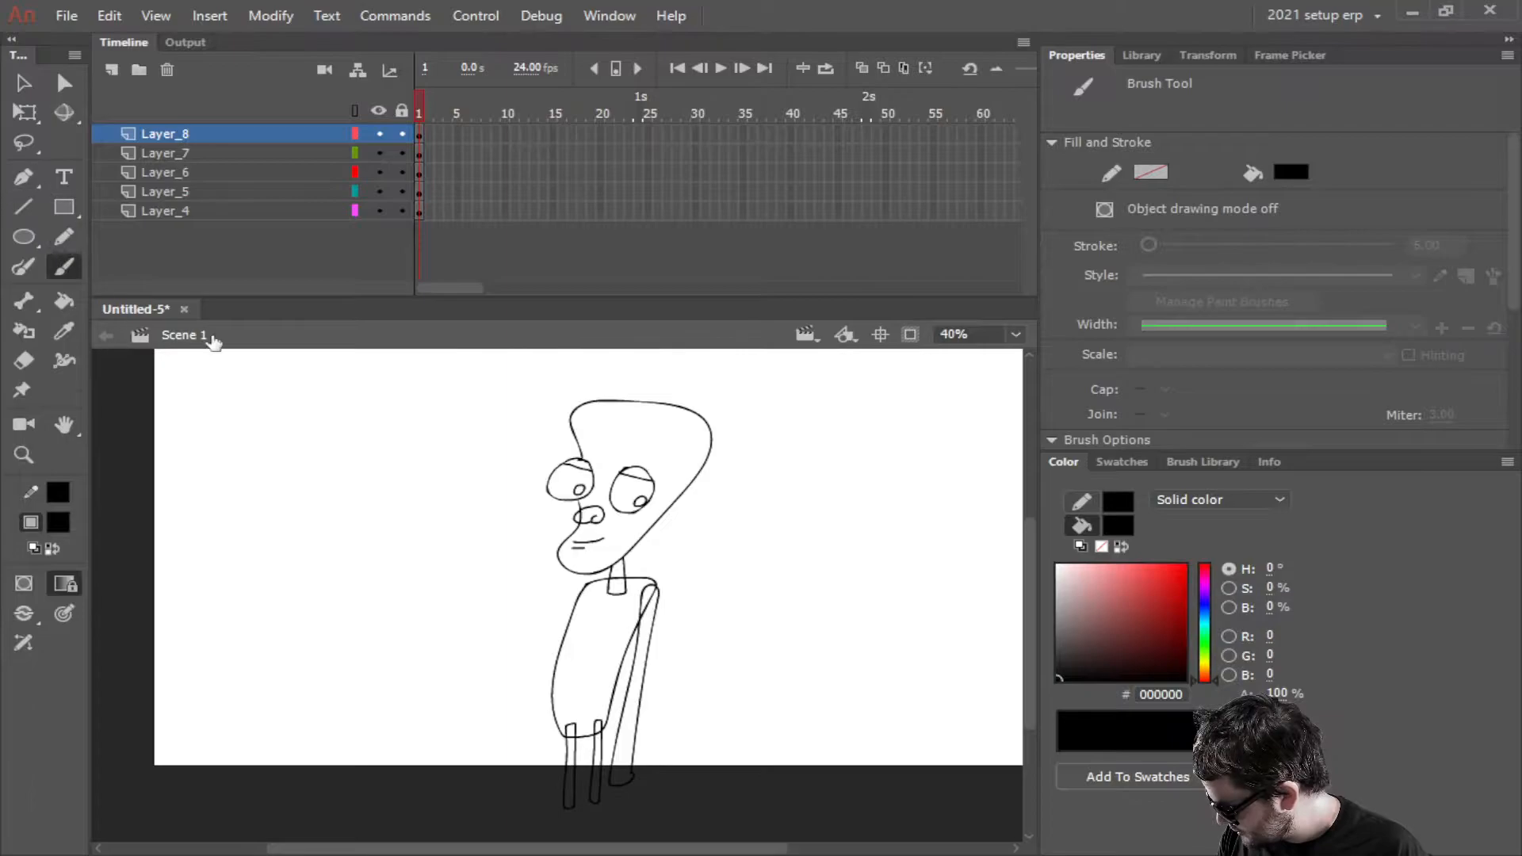
pyautogui.click(1209, 668)
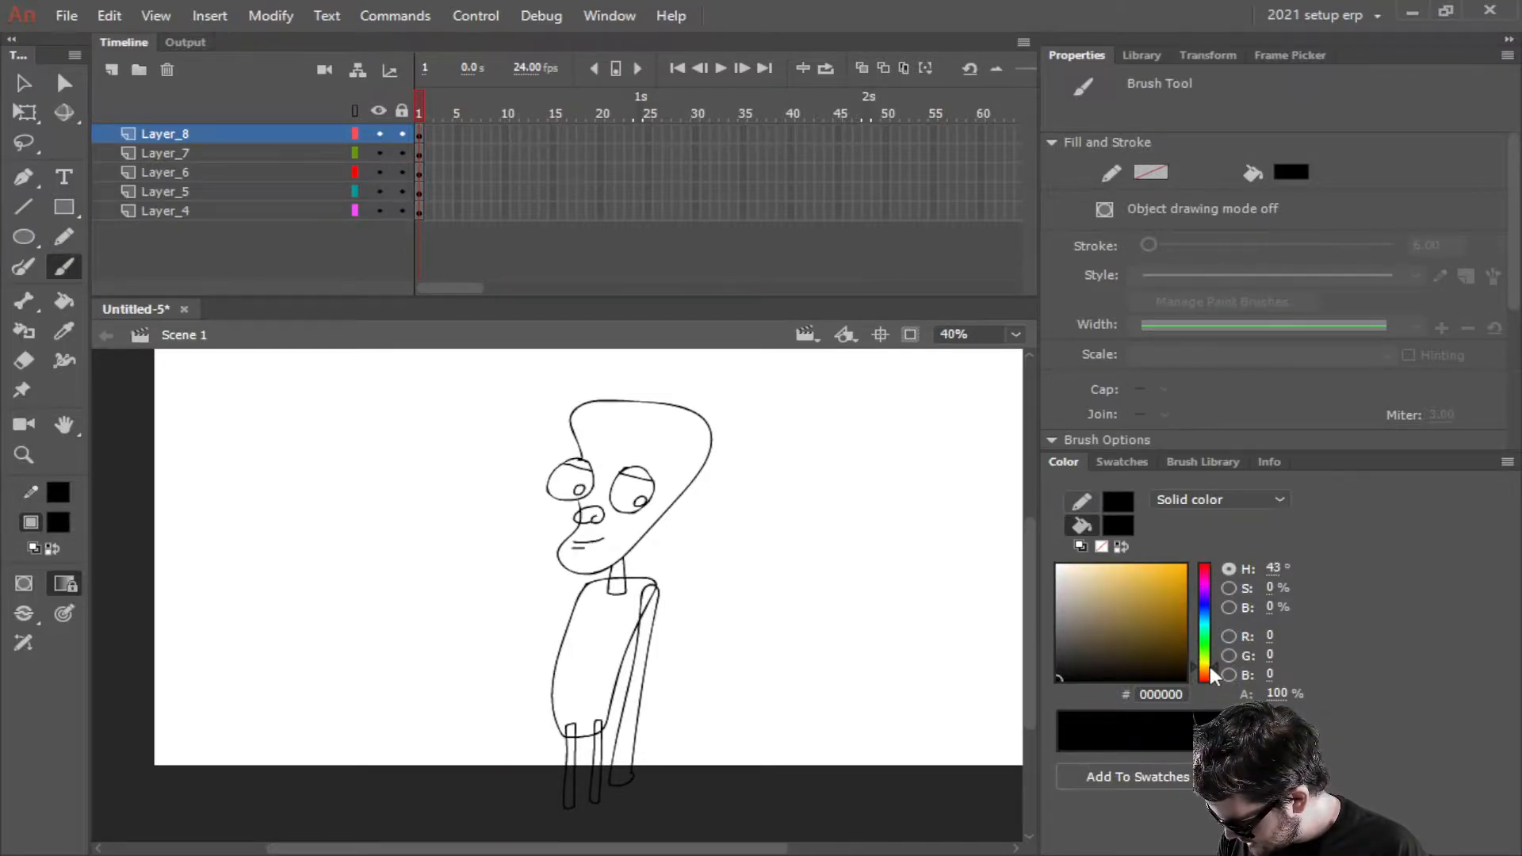
pyautogui.moveTo(1099, 627); pyautogui.dragTo(1089, 581)
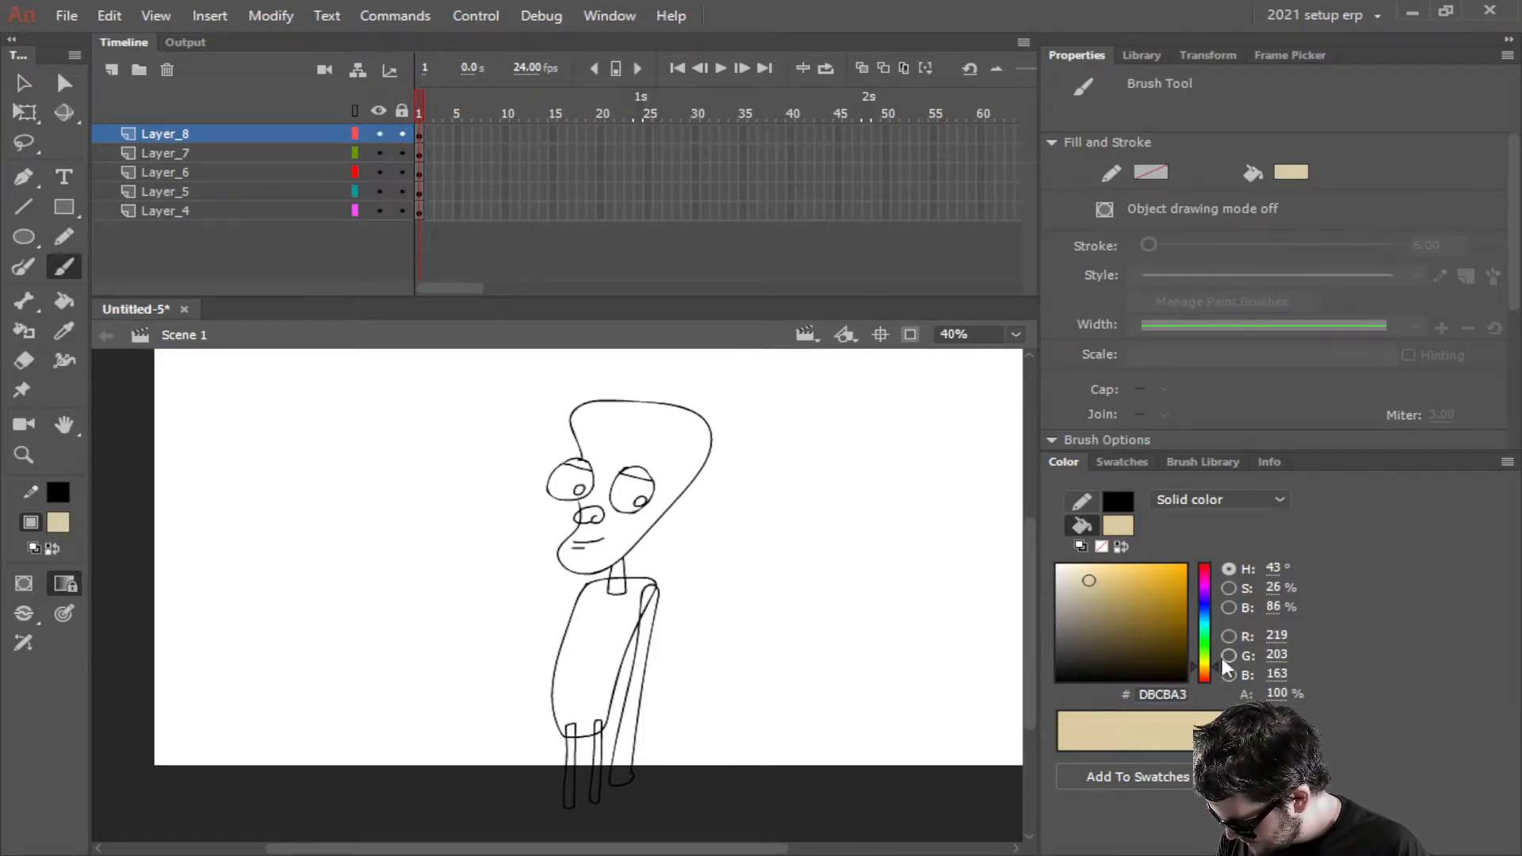
pyautogui.moveTo(1215, 668); pyautogui.dragTo(1216, 679)
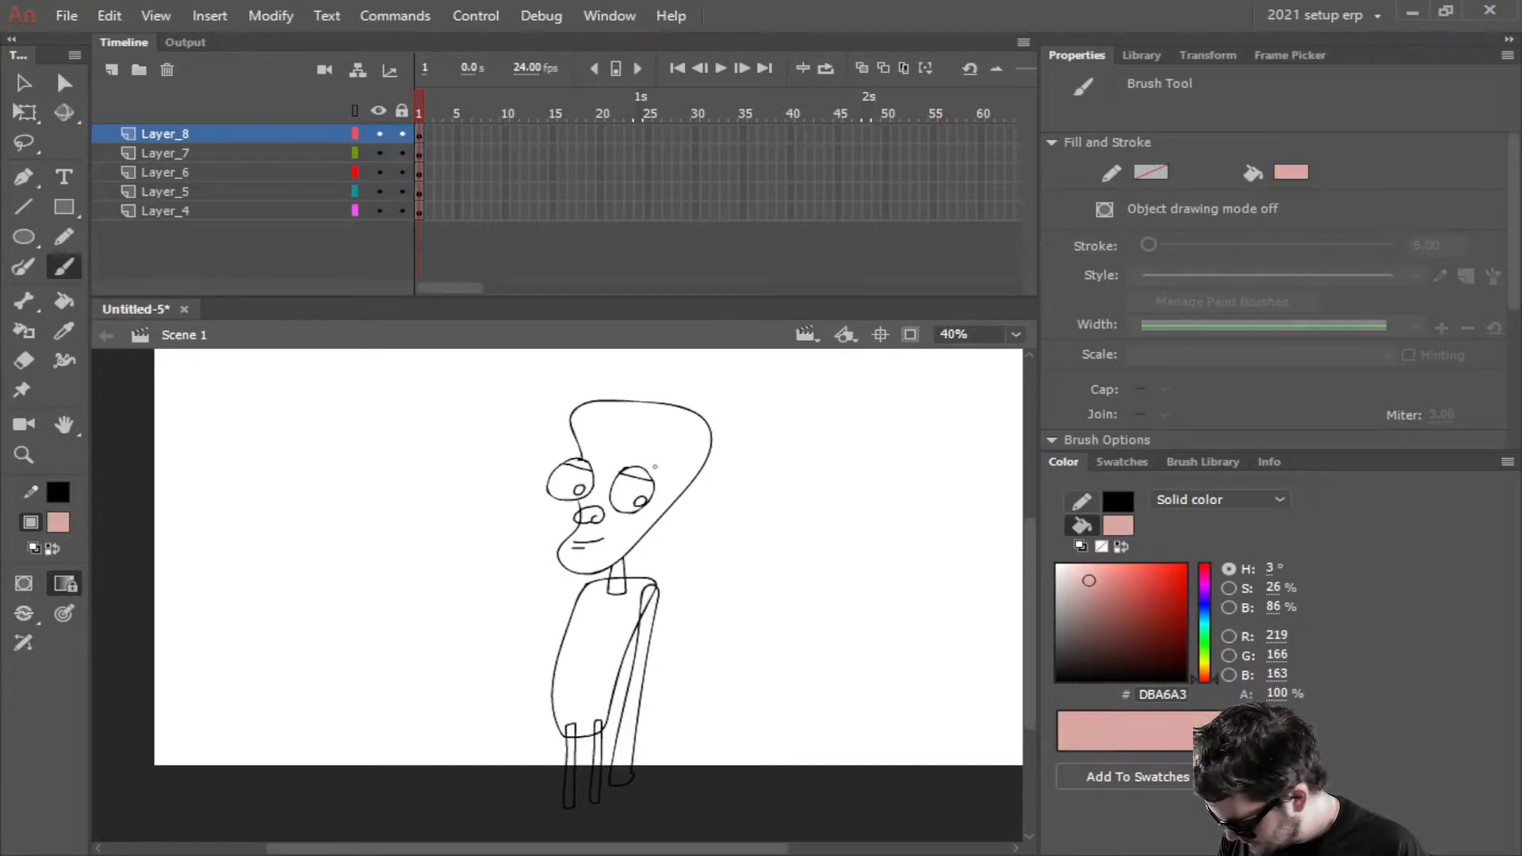
pyautogui.press('k')
pyautogui.click(670, 481)
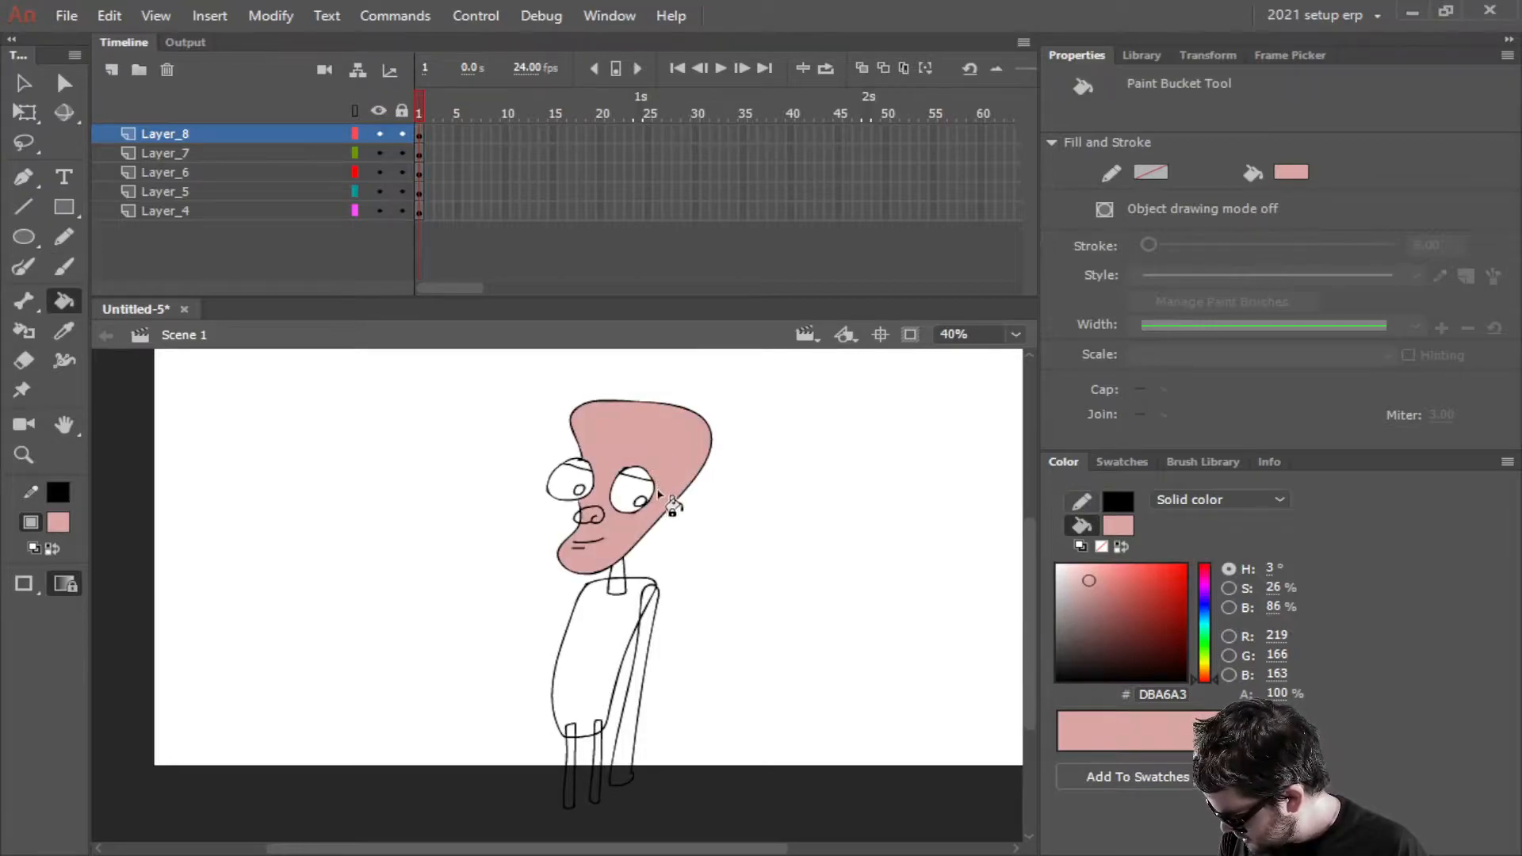
# Lighten the fill color to E2C1BF, refill the head, and fill both upper eyelids with it
pyautogui.scroll(1, 665, 533)
pyautogui.scroll(2, 664, 533)
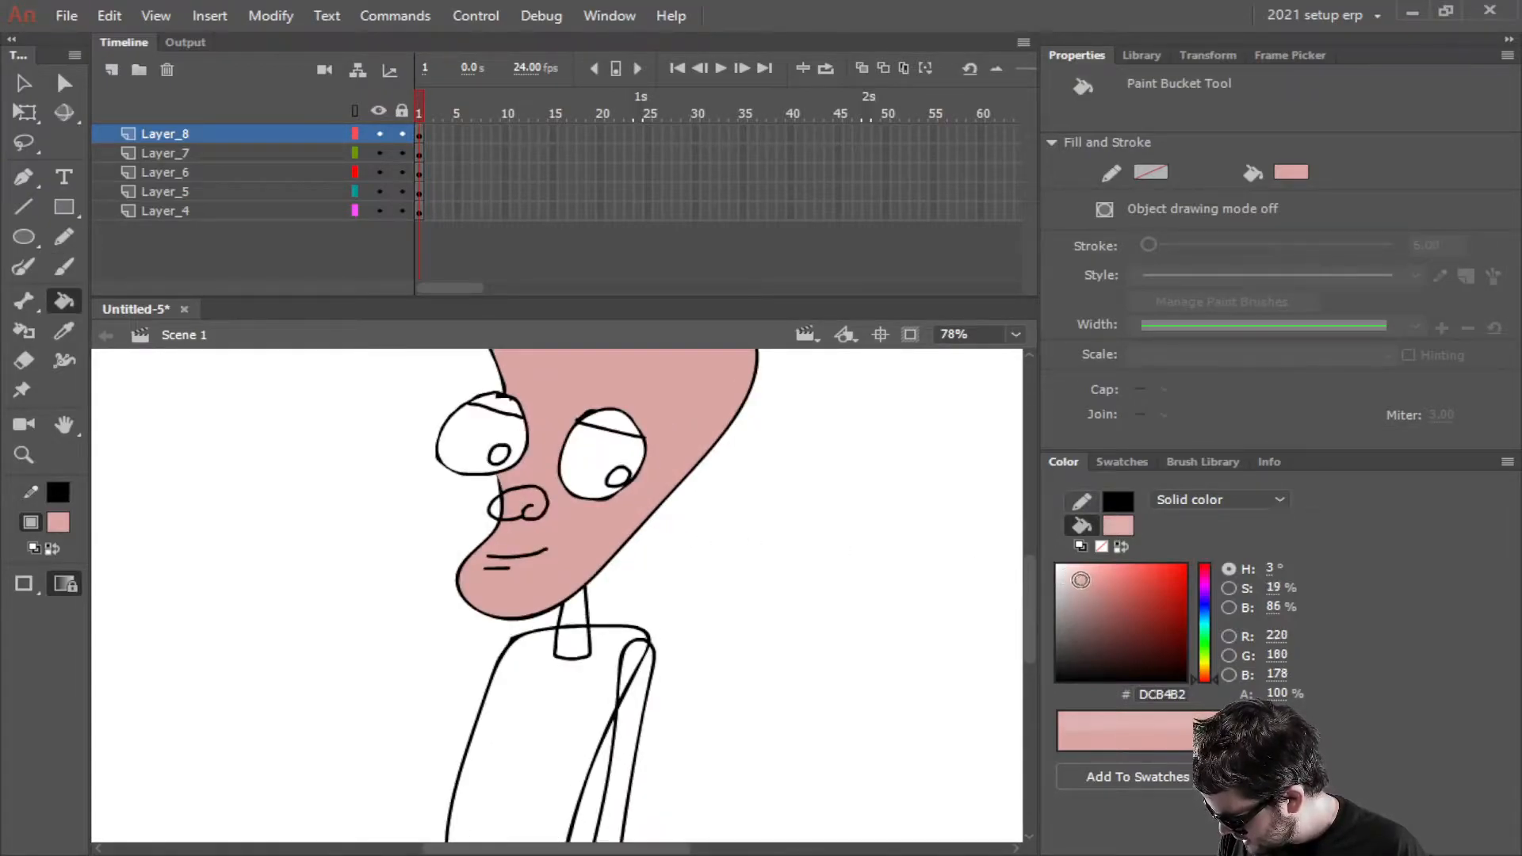
pyautogui.click(1075, 577)
pyautogui.moveTo(1076, 576); pyautogui.dragTo(1076, 577)
pyautogui.click(670, 400)
pyautogui.scroll(2, 682, 502)
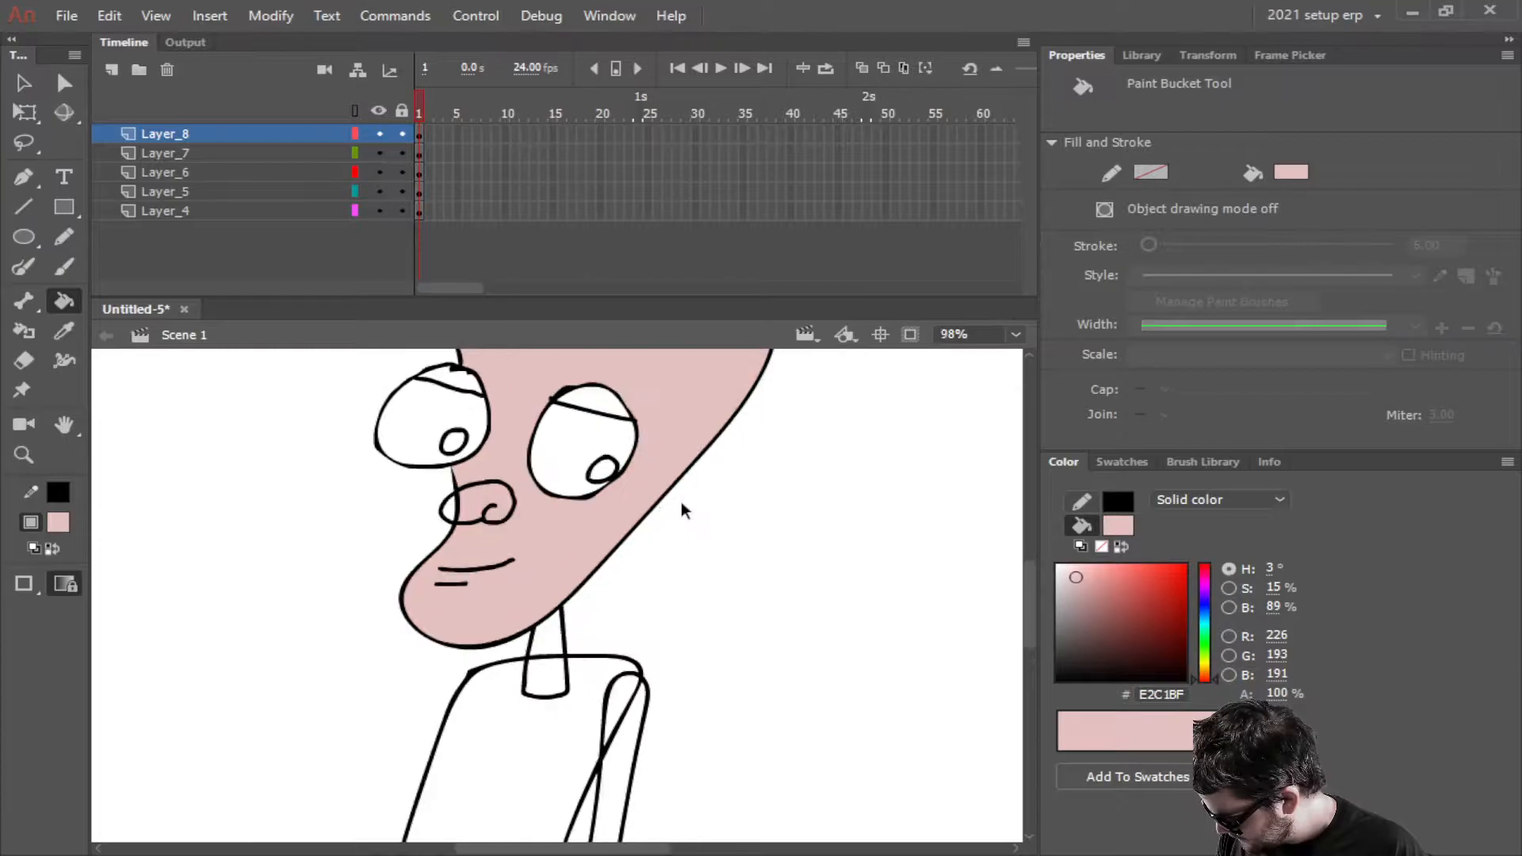
pyautogui.click(494, 426)
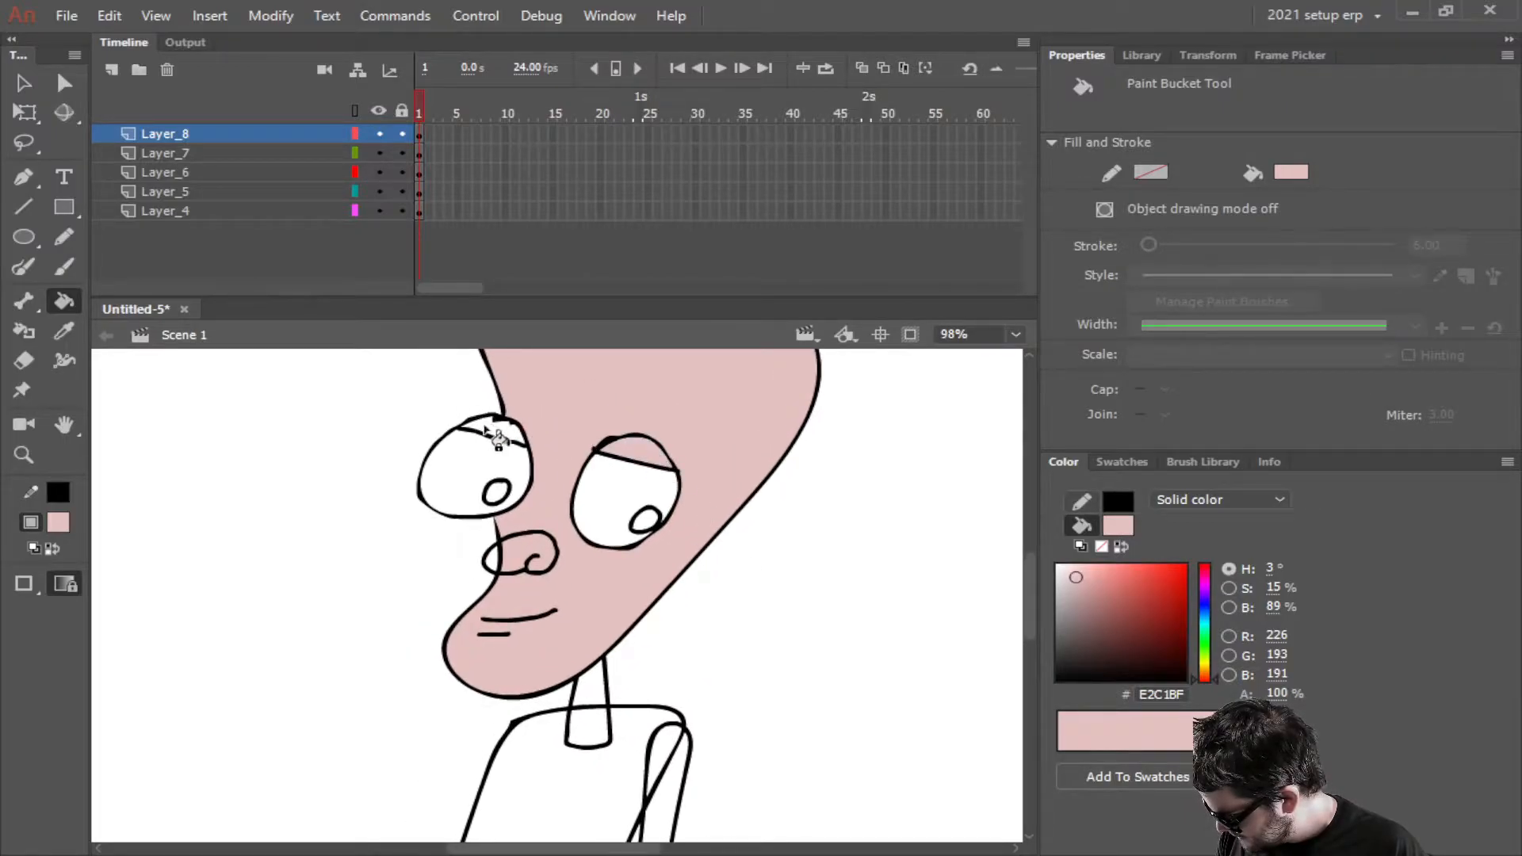
# Fill both pupils with bright green, and set the fill color to white (FFFFFF)
pyautogui.moveTo(1205, 631); pyautogui.dragTo(1206, 641)
pyautogui.moveTo(1132, 604); pyautogui.dragTo(1182, 575)
pyautogui.click(646, 521)
pyautogui.click(498, 500)
pyautogui.moveTo(1157, 627); pyautogui.dragTo(975, 544)
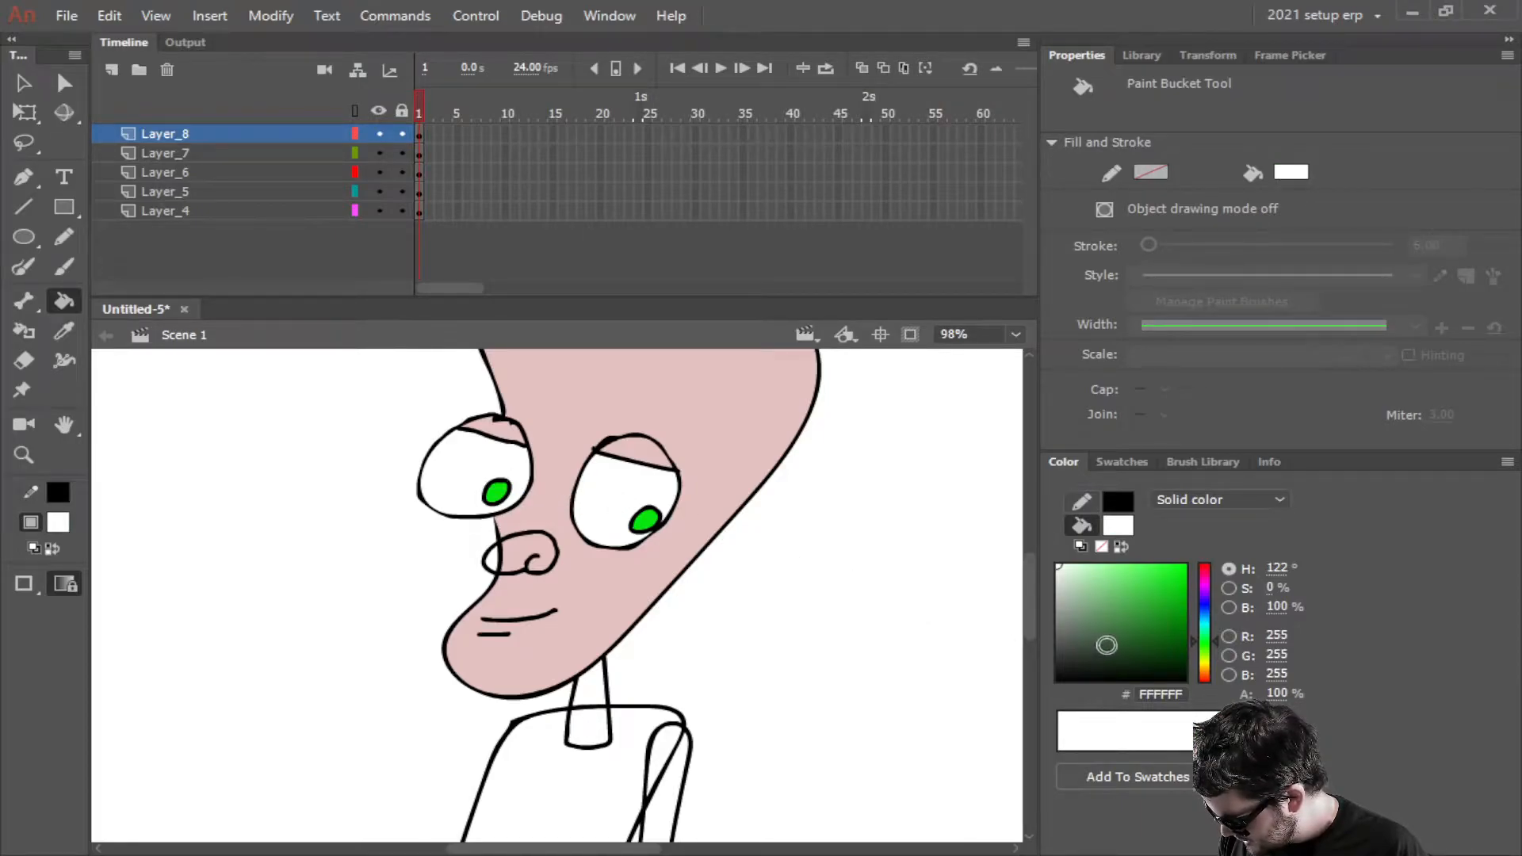
# Sample the skin tone from the head with the Eyedropper and fill the nose with it
pyautogui.click(64, 331)
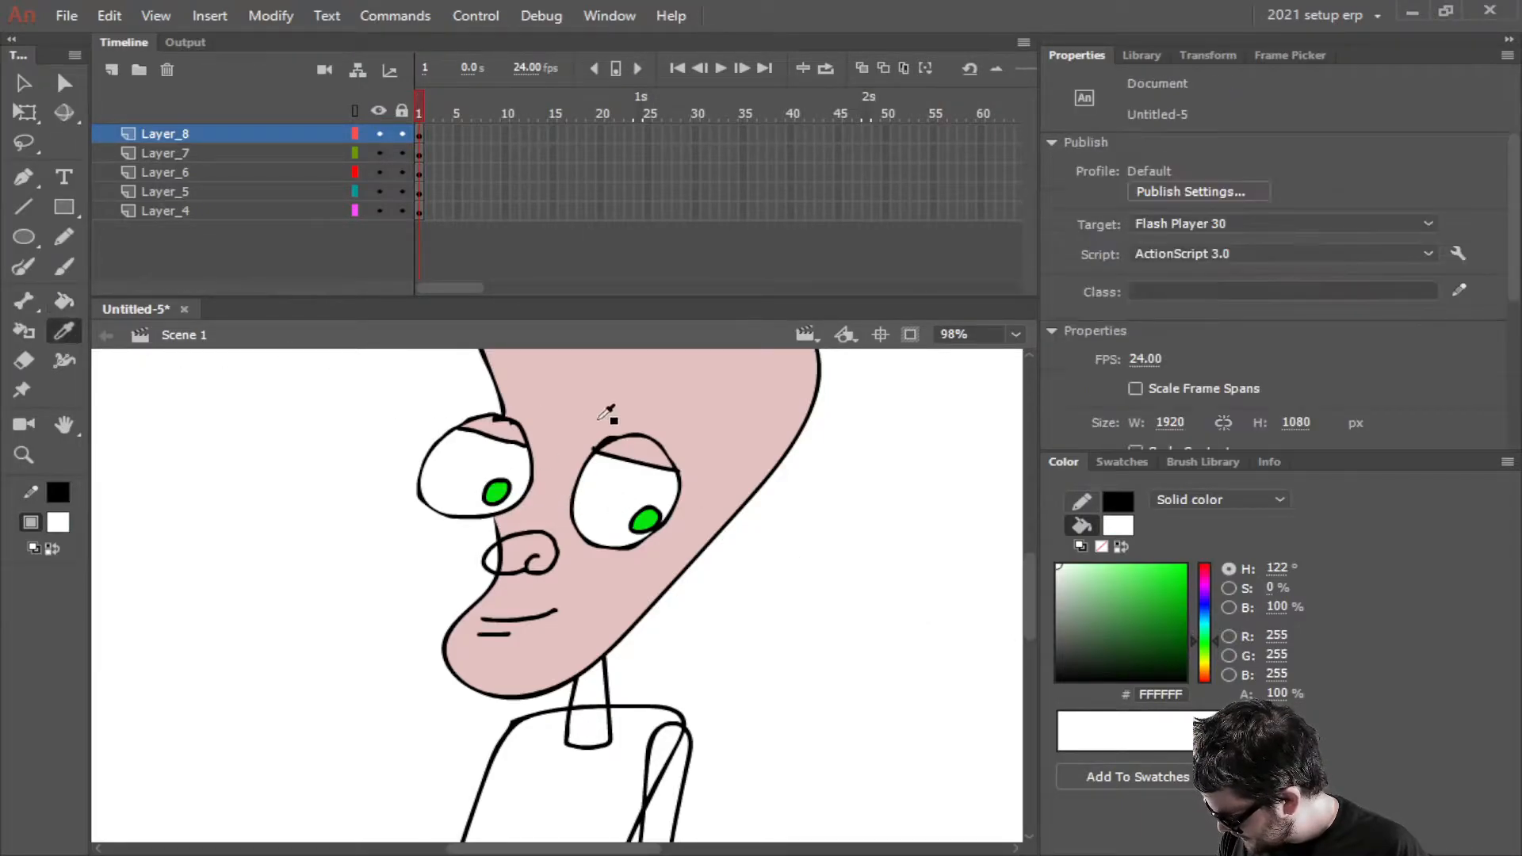
pyautogui.click(602, 420)
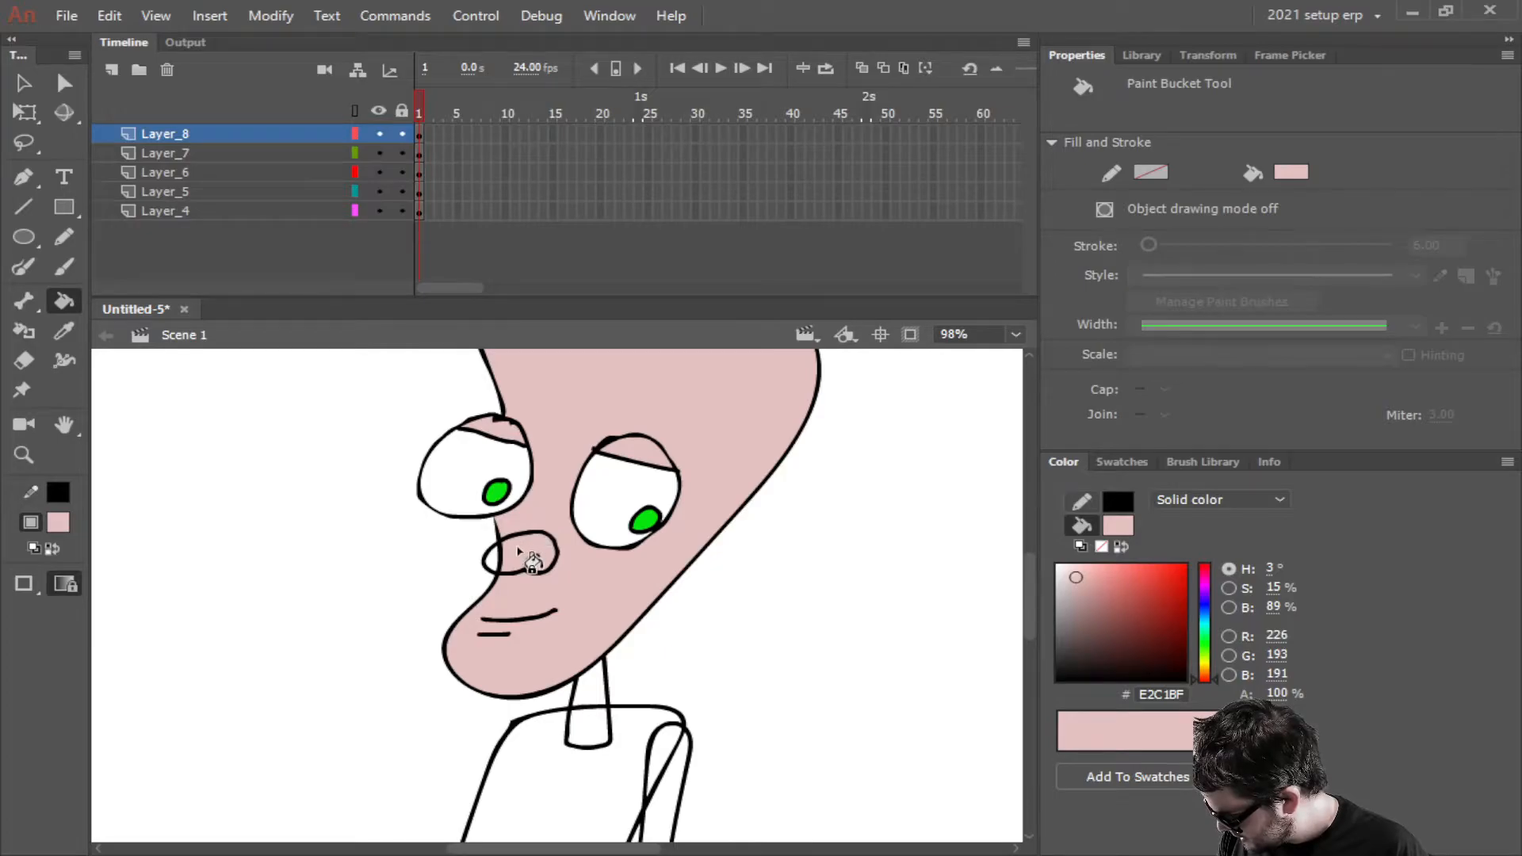
pyautogui.click(492, 559)
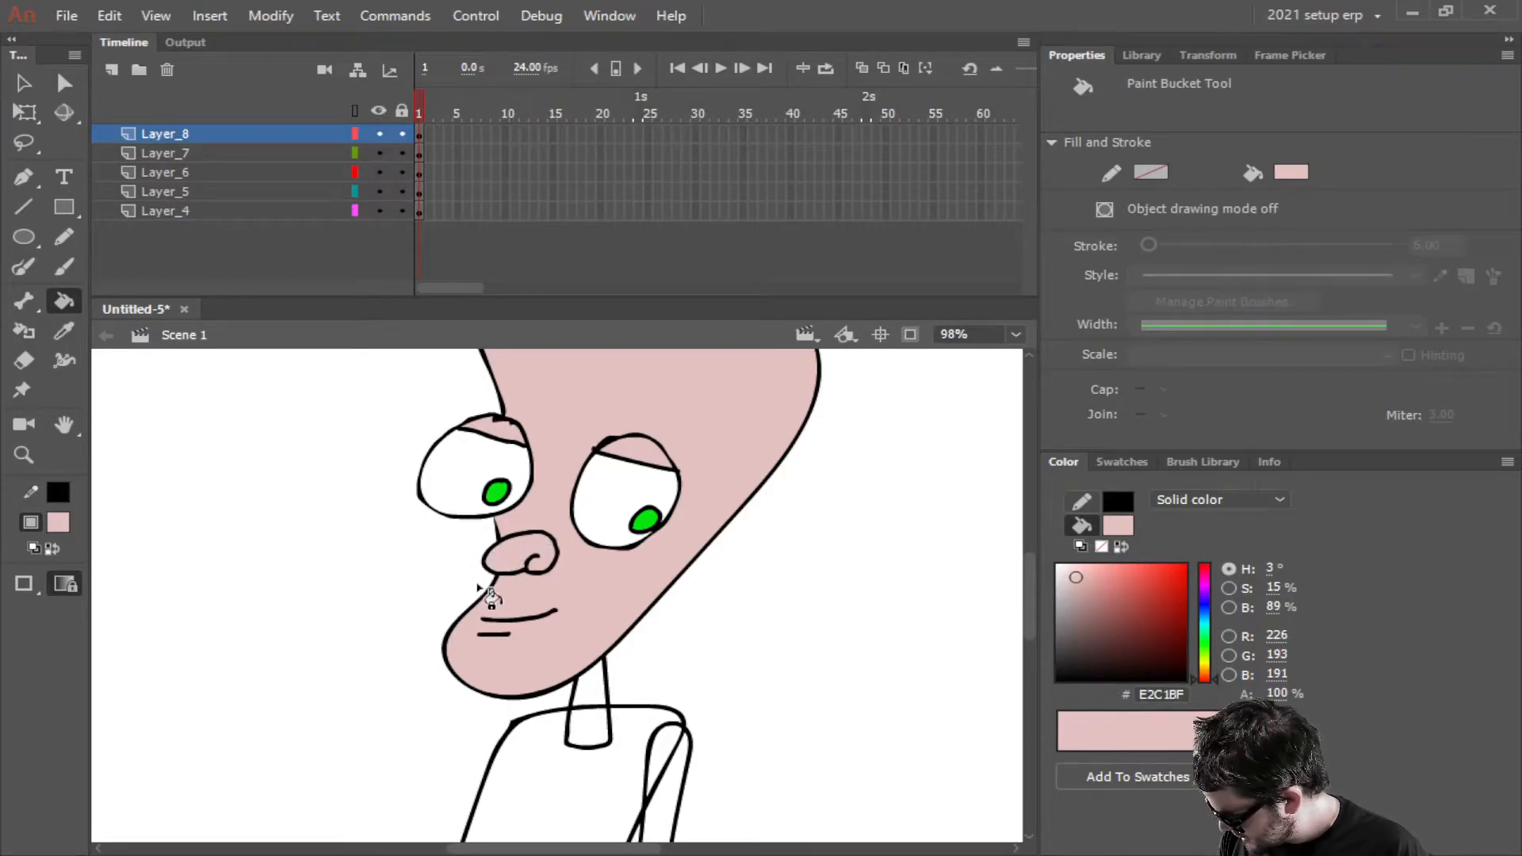
# Switch to the Eraser Tool, select the nose layer Layer_5, and lock all the other layers
pyautogui.click(24, 360)
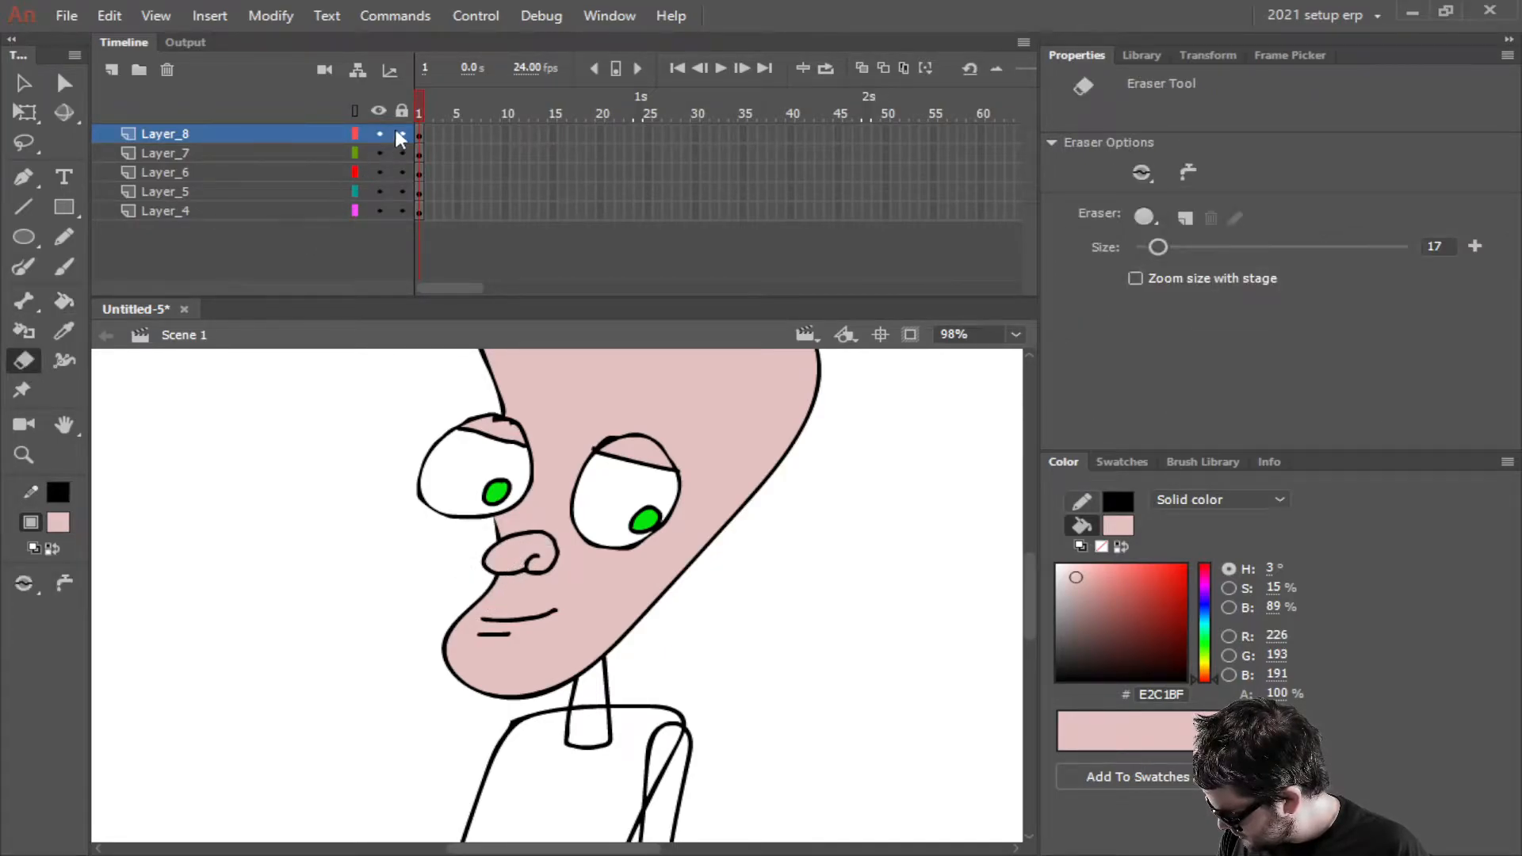
pyautogui.click(199, 172)
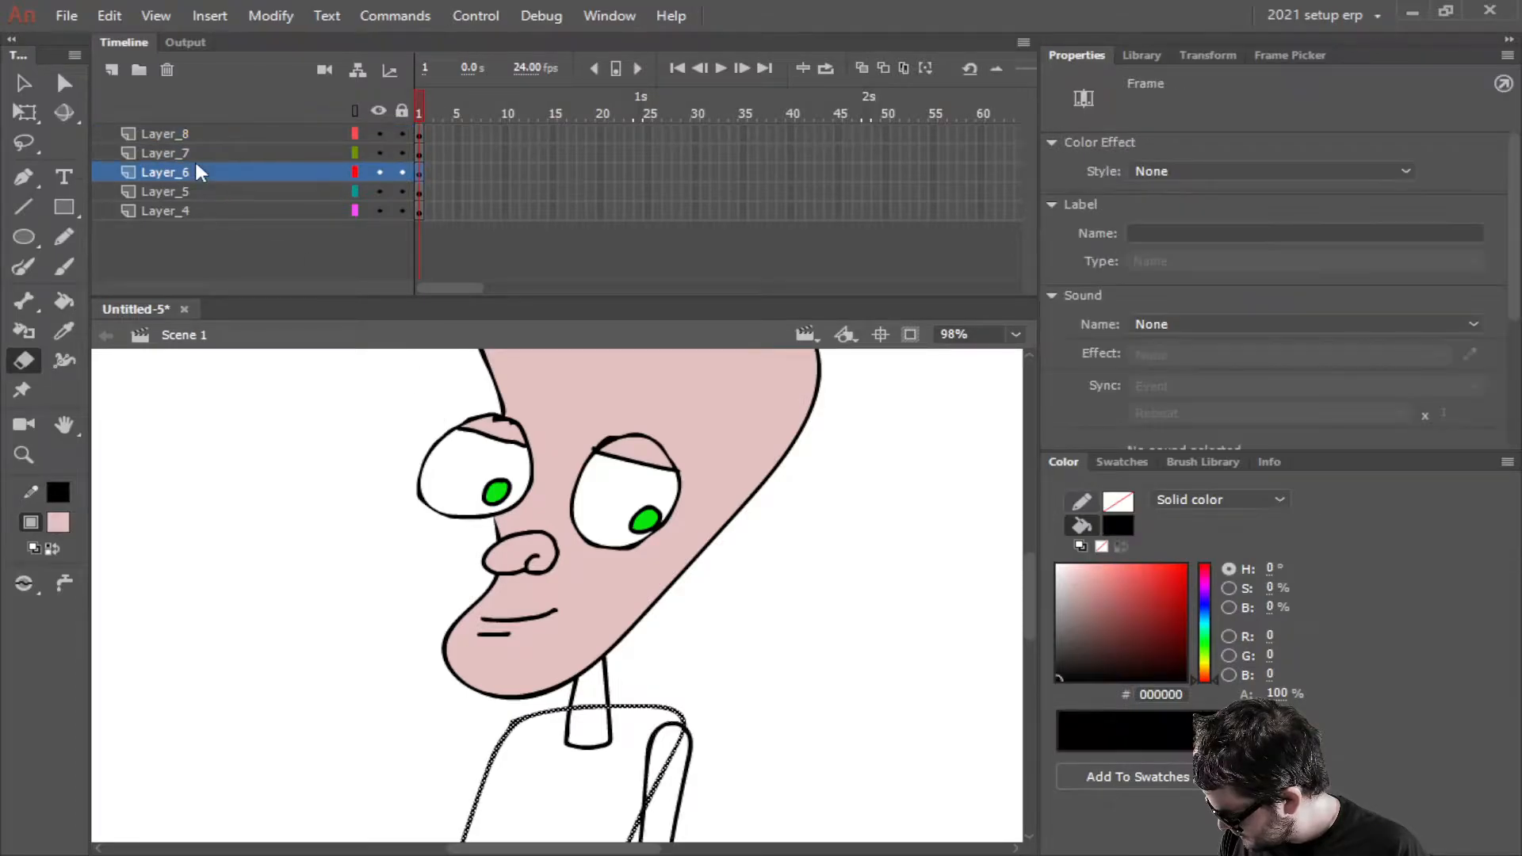
pyautogui.click(198, 192)
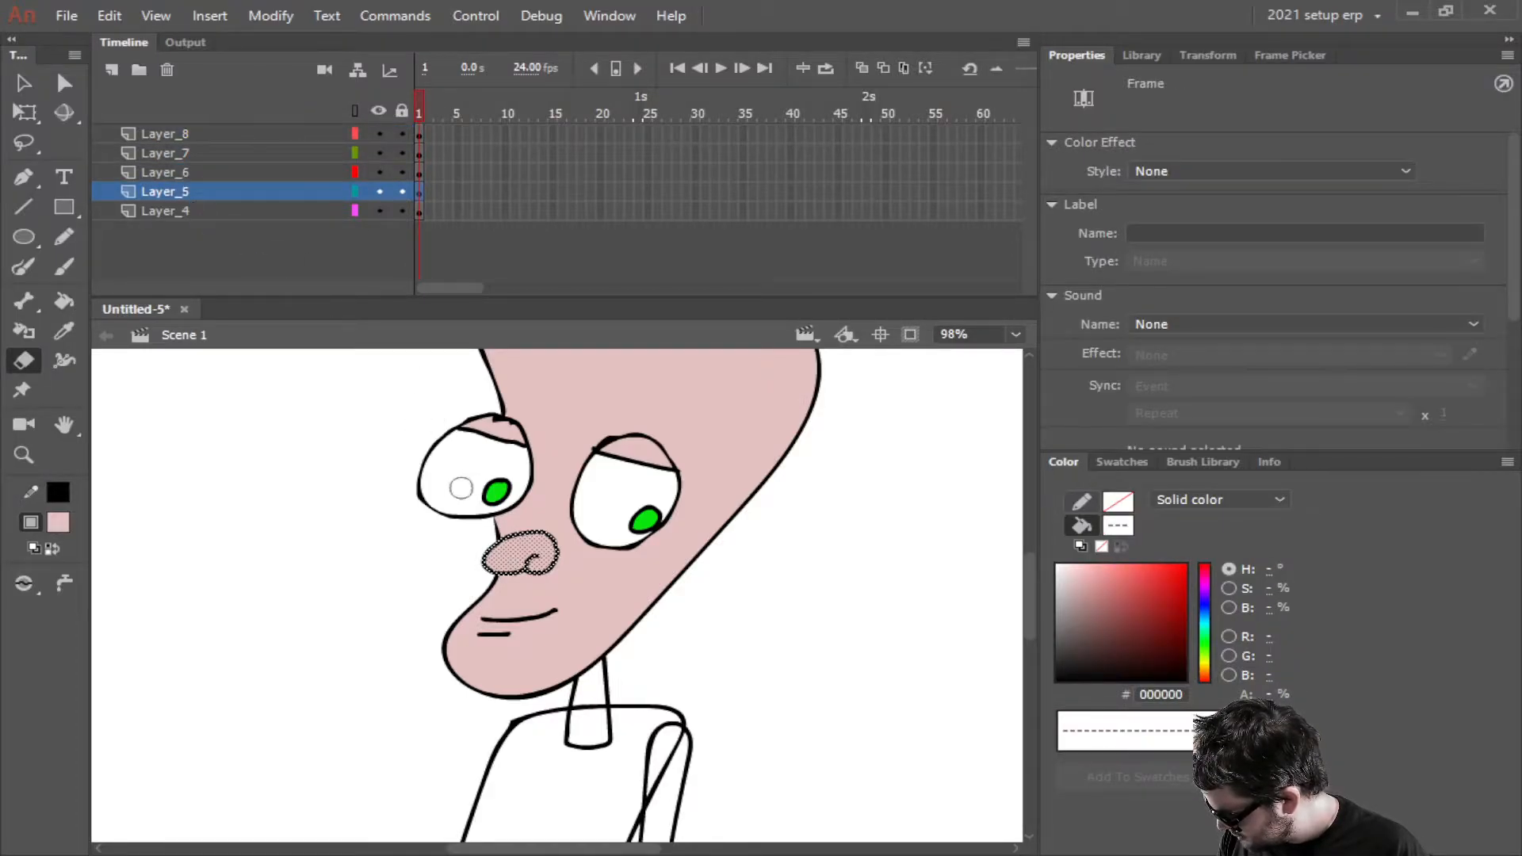
pyautogui.moveTo(400, 171); pyautogui.dragTo(401, 130)
pyautogui.click(402, 211)
# Try erasing different lengths of the nose outline along its right and upper edge, undoing each attempt
pyautogui.scroll(3, 555, 559)
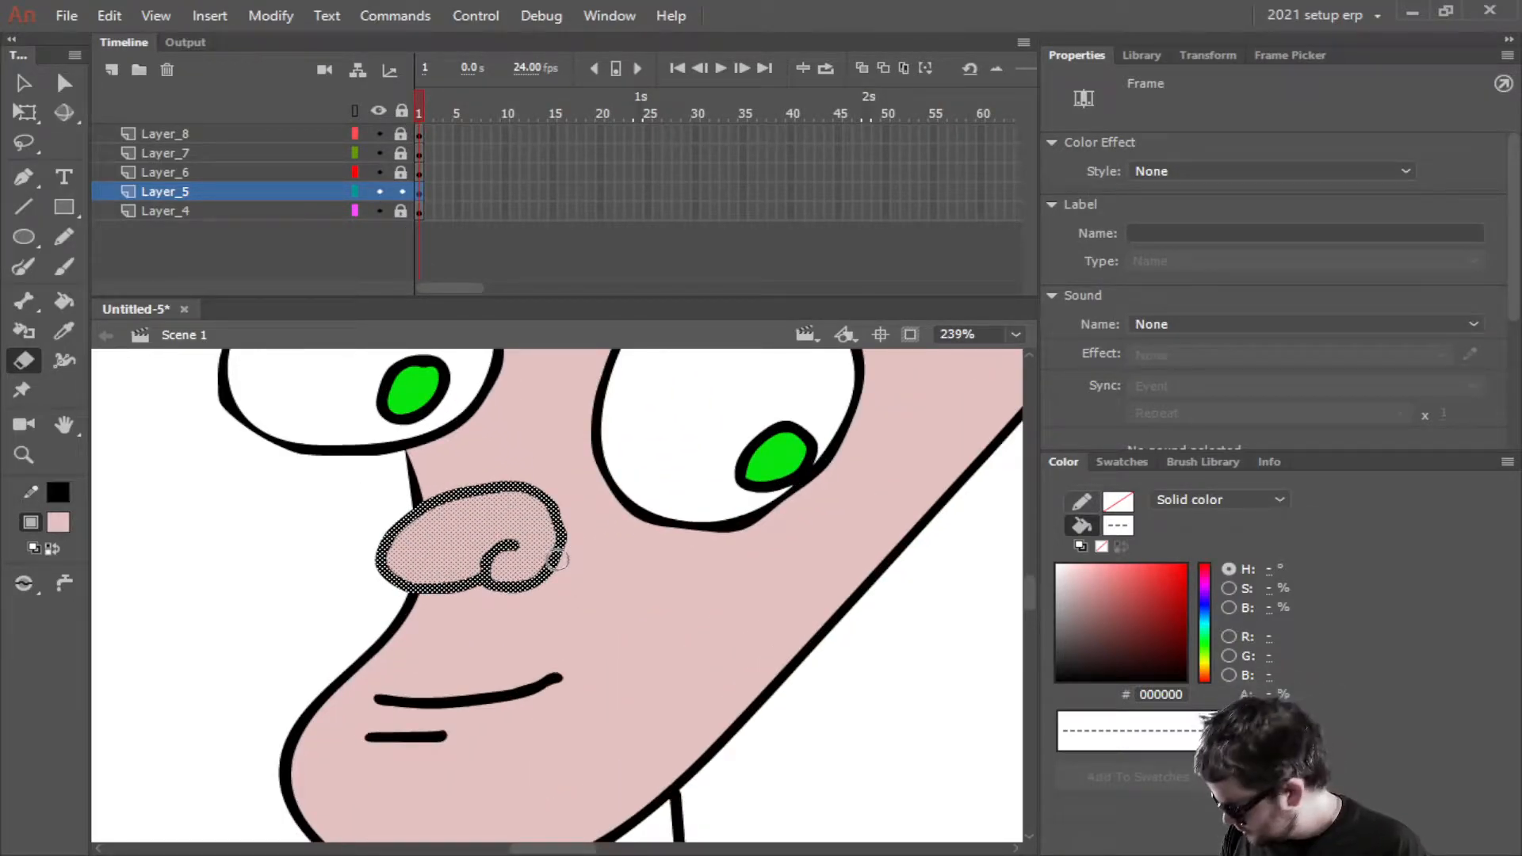
pyautogui.moveTo(559, 558)
pyautogui.mouseDown()
pyautogui.moveTo(545, 496)
pyautogui.moveTo(475, 489)
pyautogui.mouseUp()
pyautogui.scroll(-4, 614, 566)
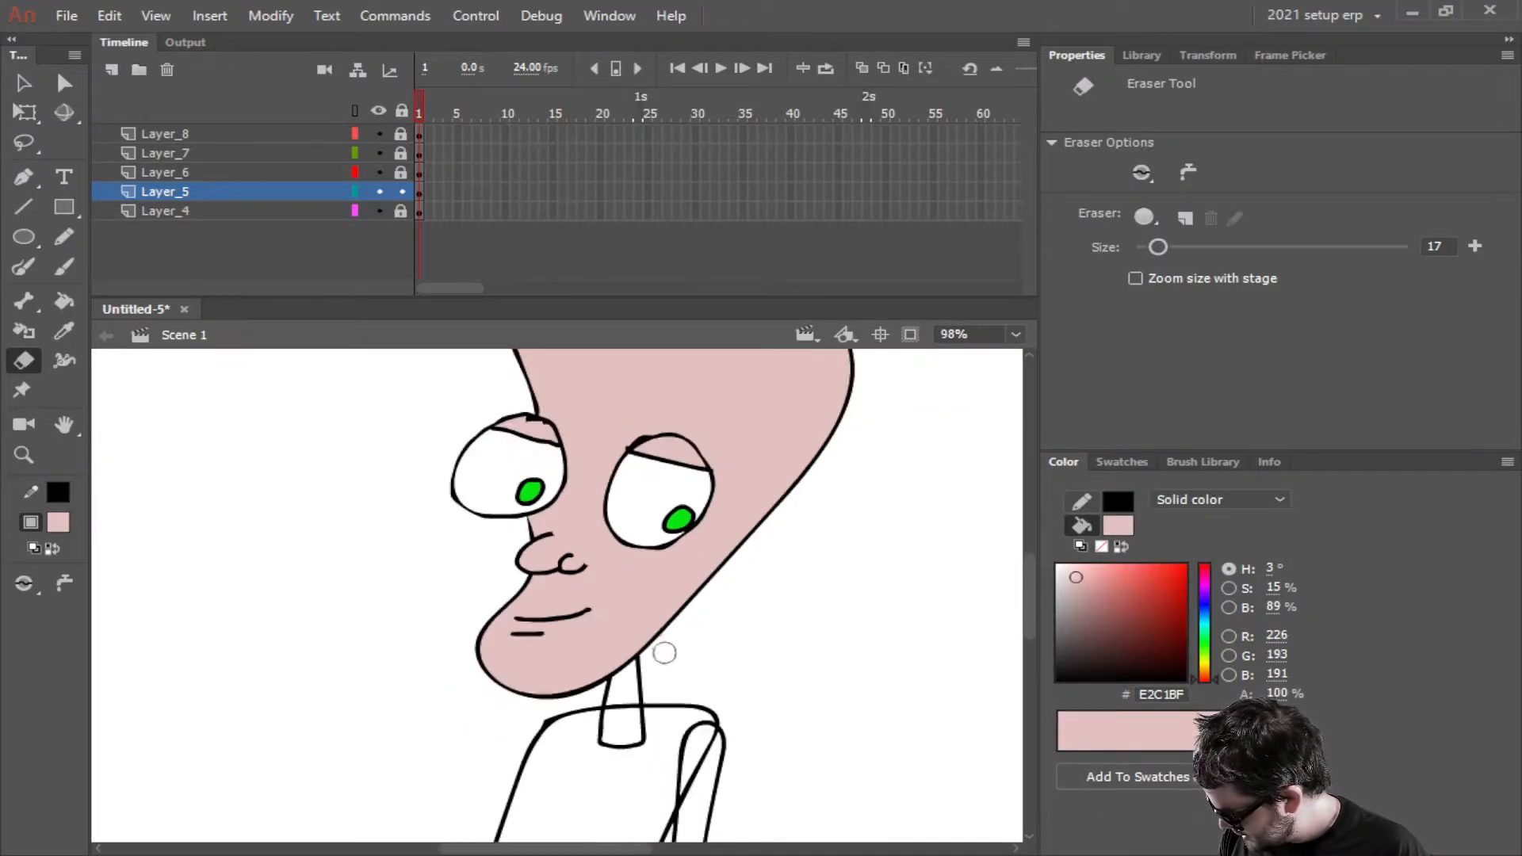
pyautogui.scroll(-2, 663, 652)
pyautogui.scroll(4, 744, 650)
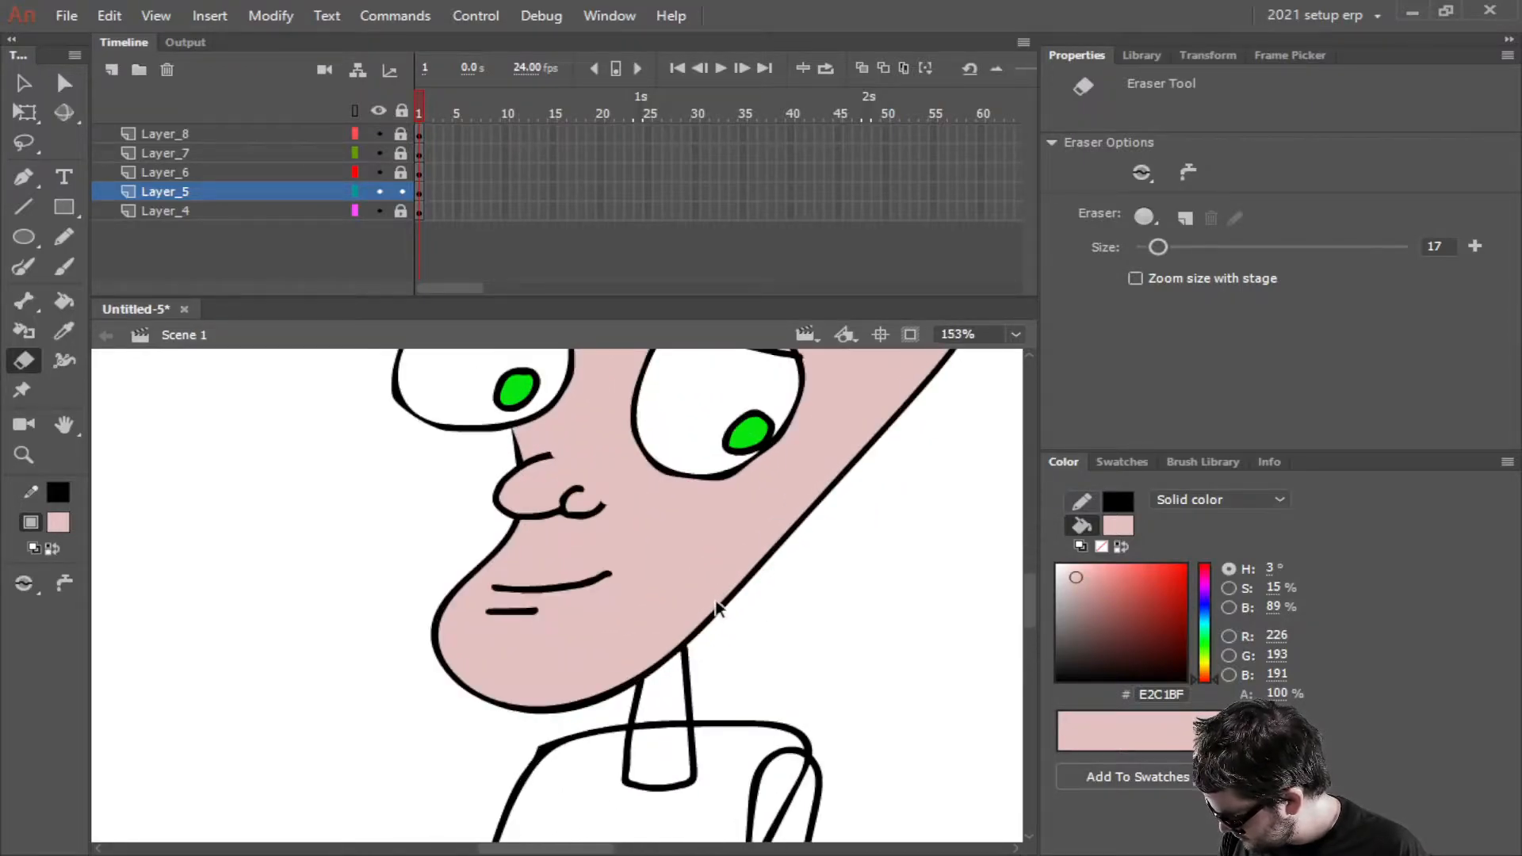
pyautogui.hotkey('ctrl', 'z')
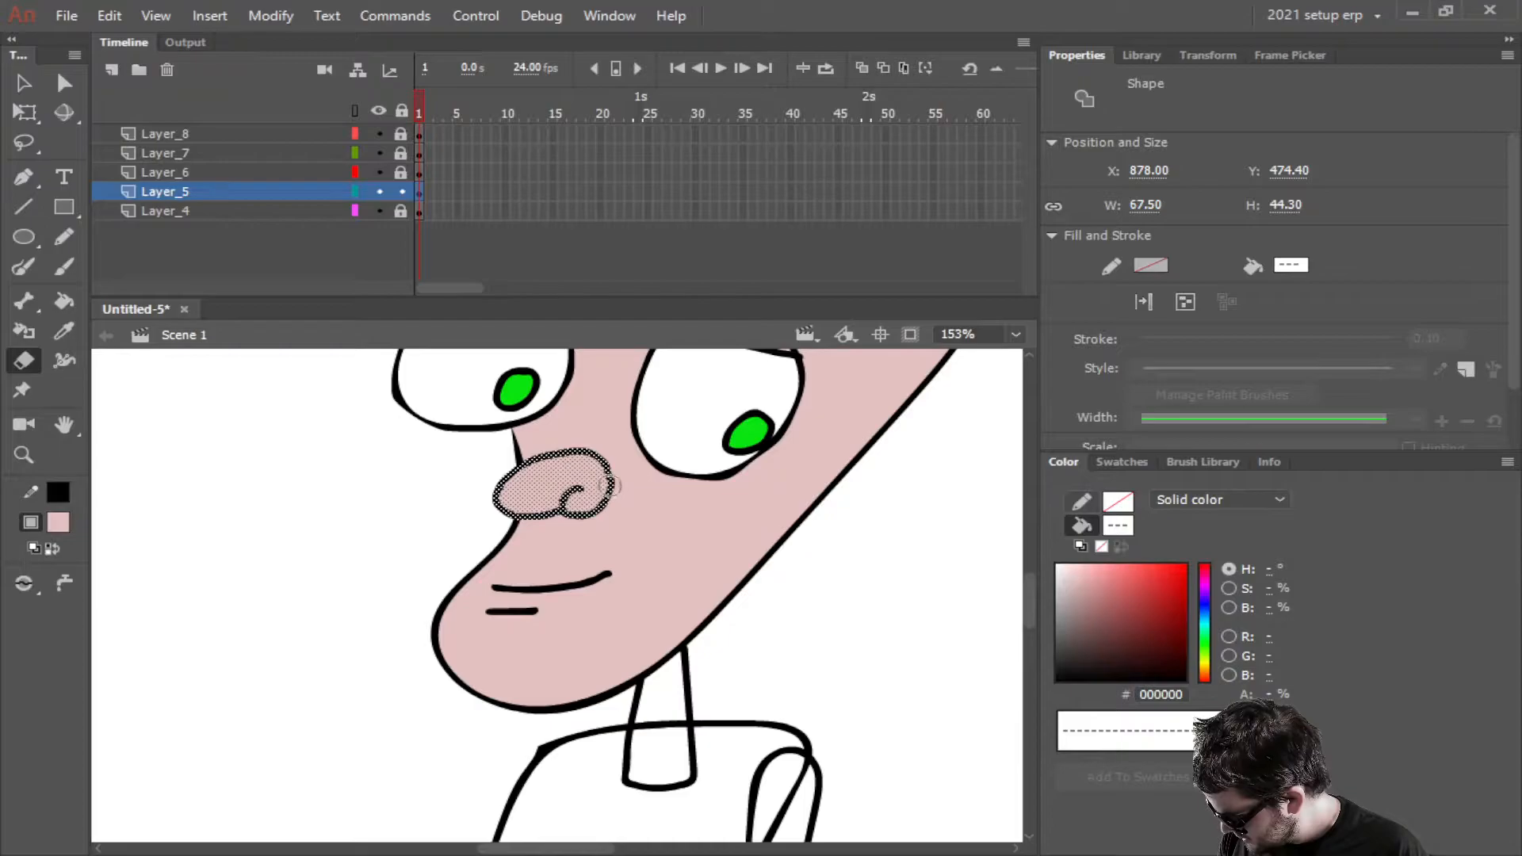
pyautogui.moveTo(612, 482); pyautogui.dragTo(581, 448)
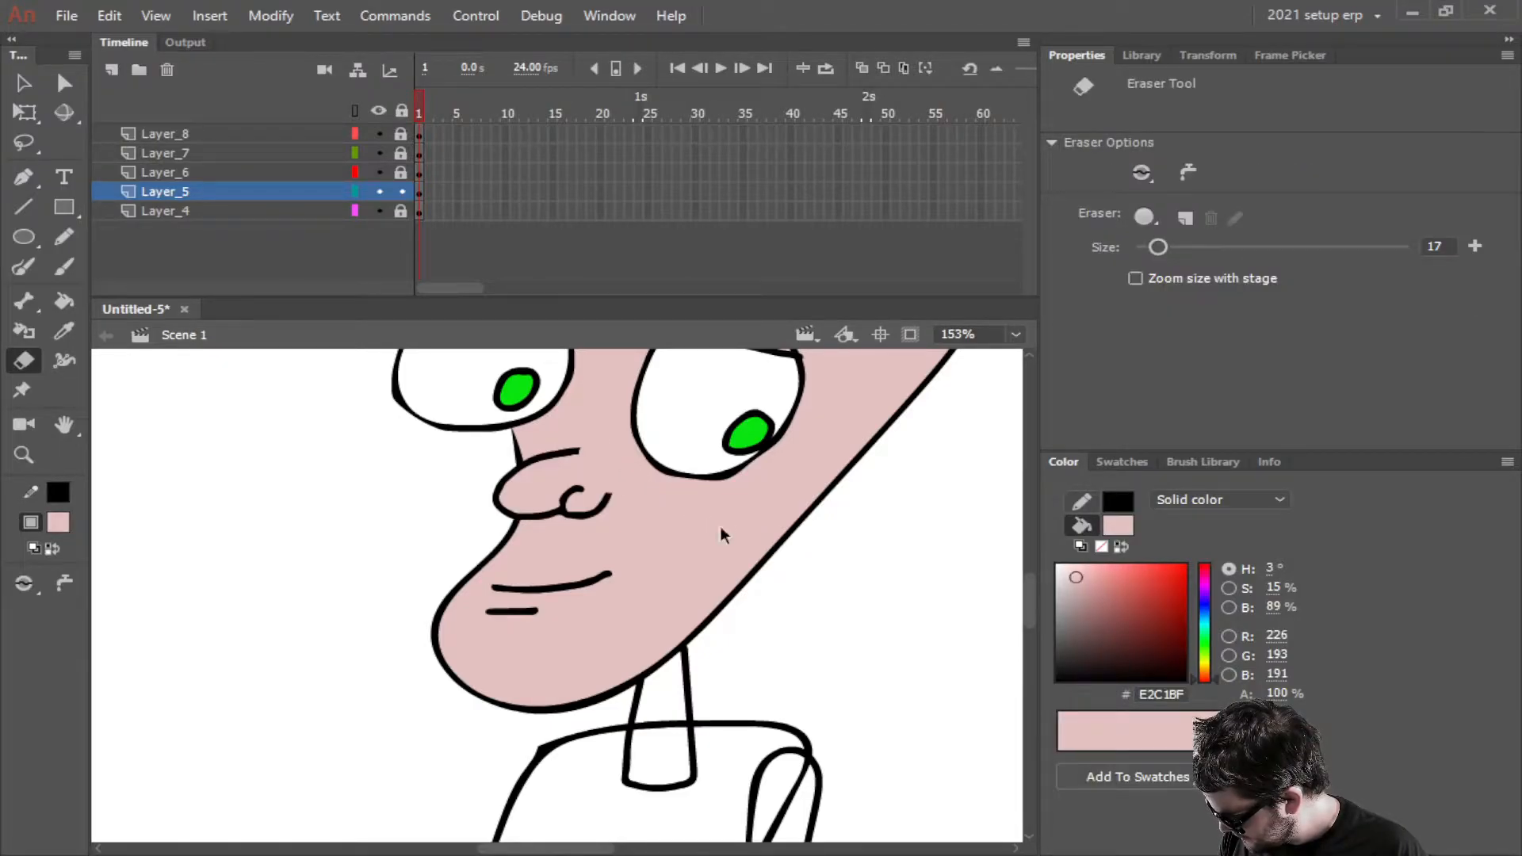
pyautogui.scroll(-2, 721, 527)
pyautogui.hotkey('ctrl', 'z')
# Erase the upper-right stretch of the nose outline, from above the nostril to the middle of the nose's top edge
pyautogui.scroll(4, 695, 539)
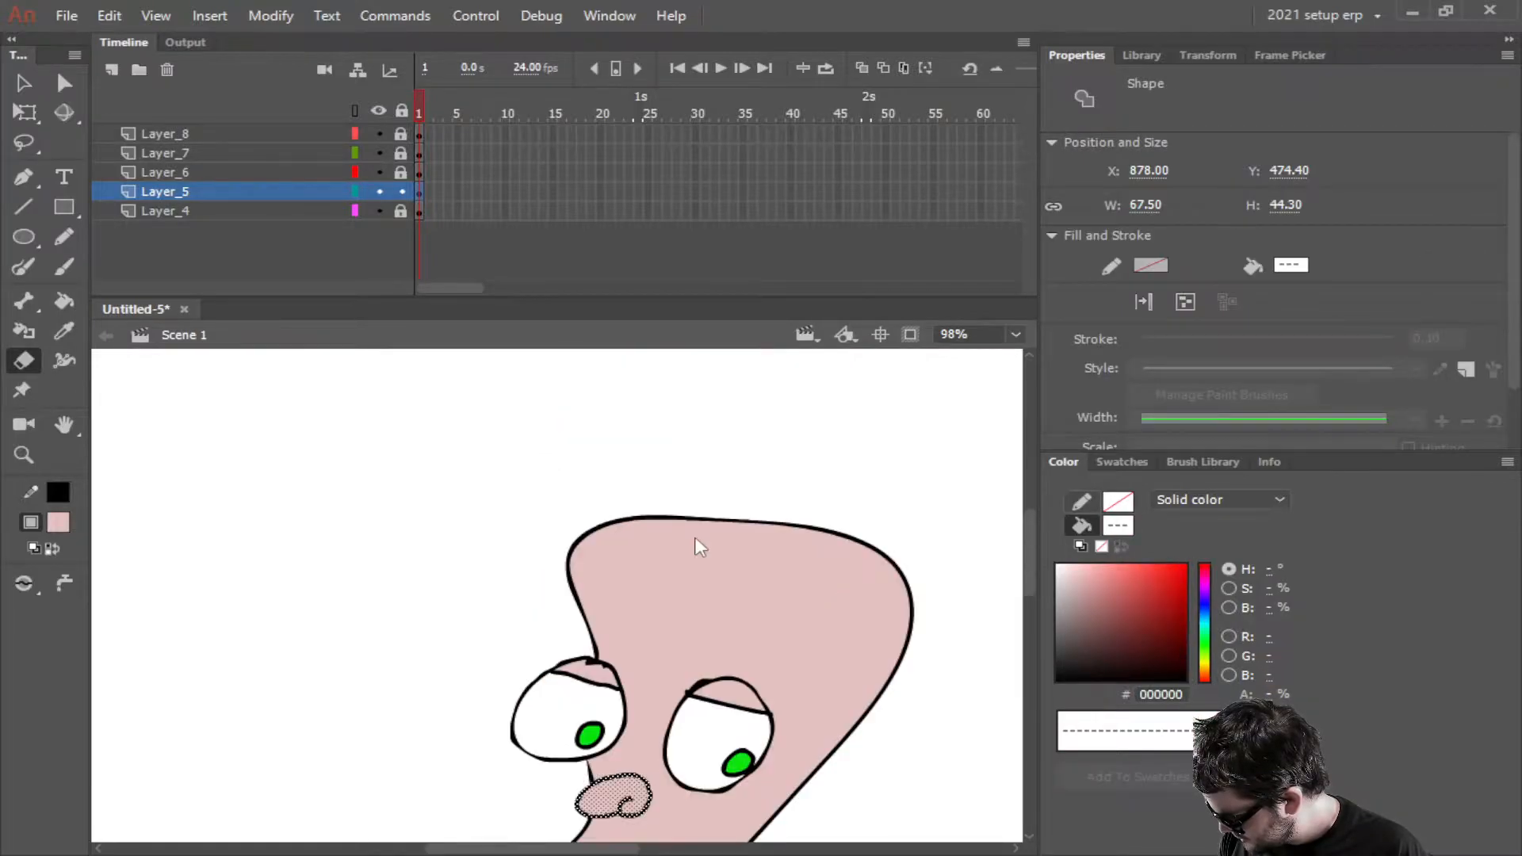
pyautogui.scroll(3, 693, 701)
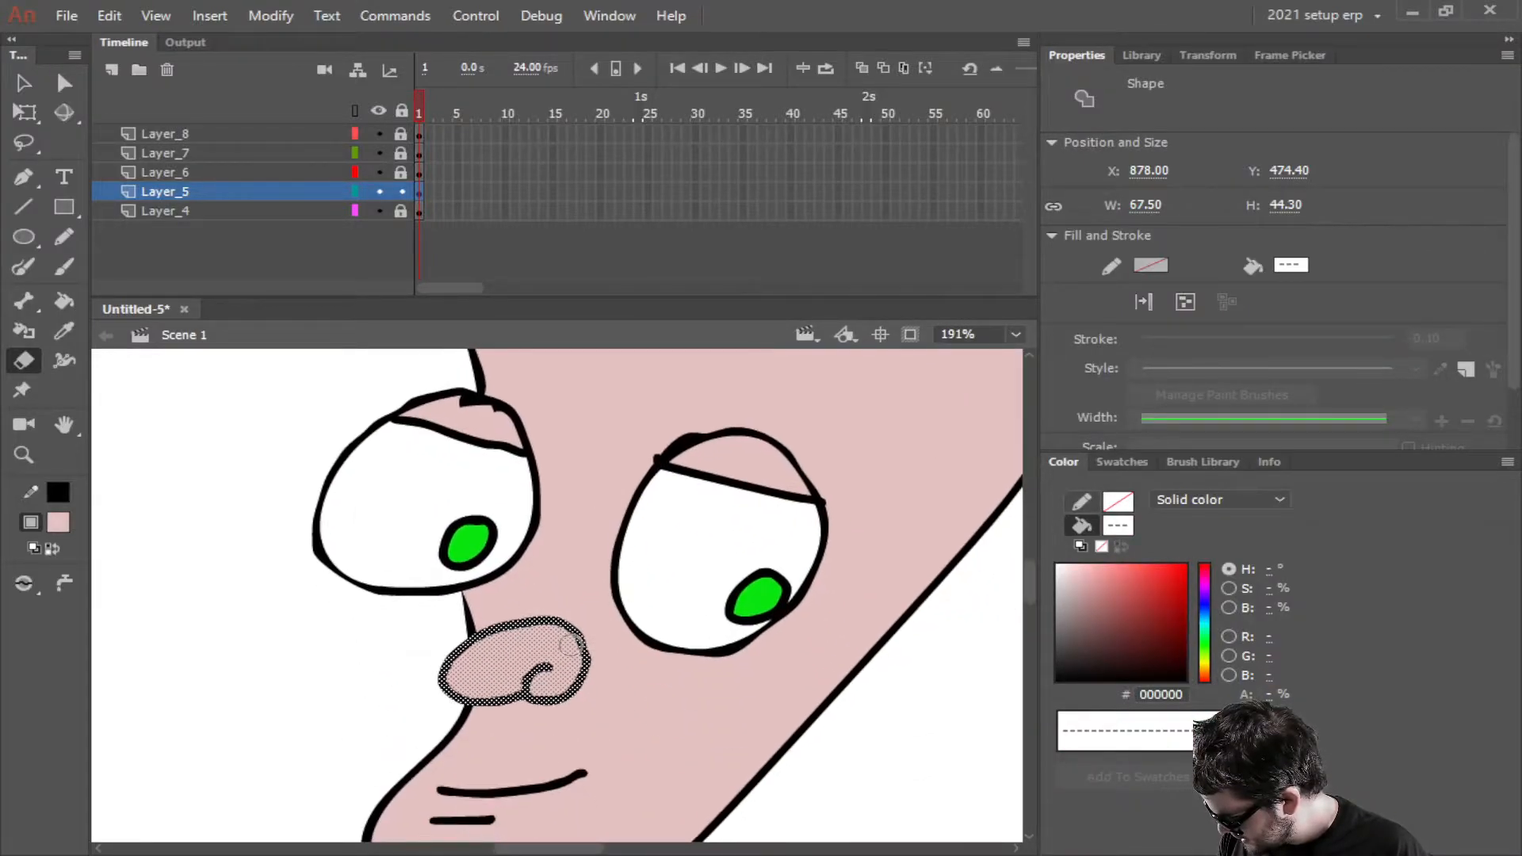
pyautogui.moveTo(579, 652)
pyautogui.mouseDown()
pyautogui.moveTo(559, 621)
pyautogui.moveTo(516, 622)
pyautogui.mouseUp()
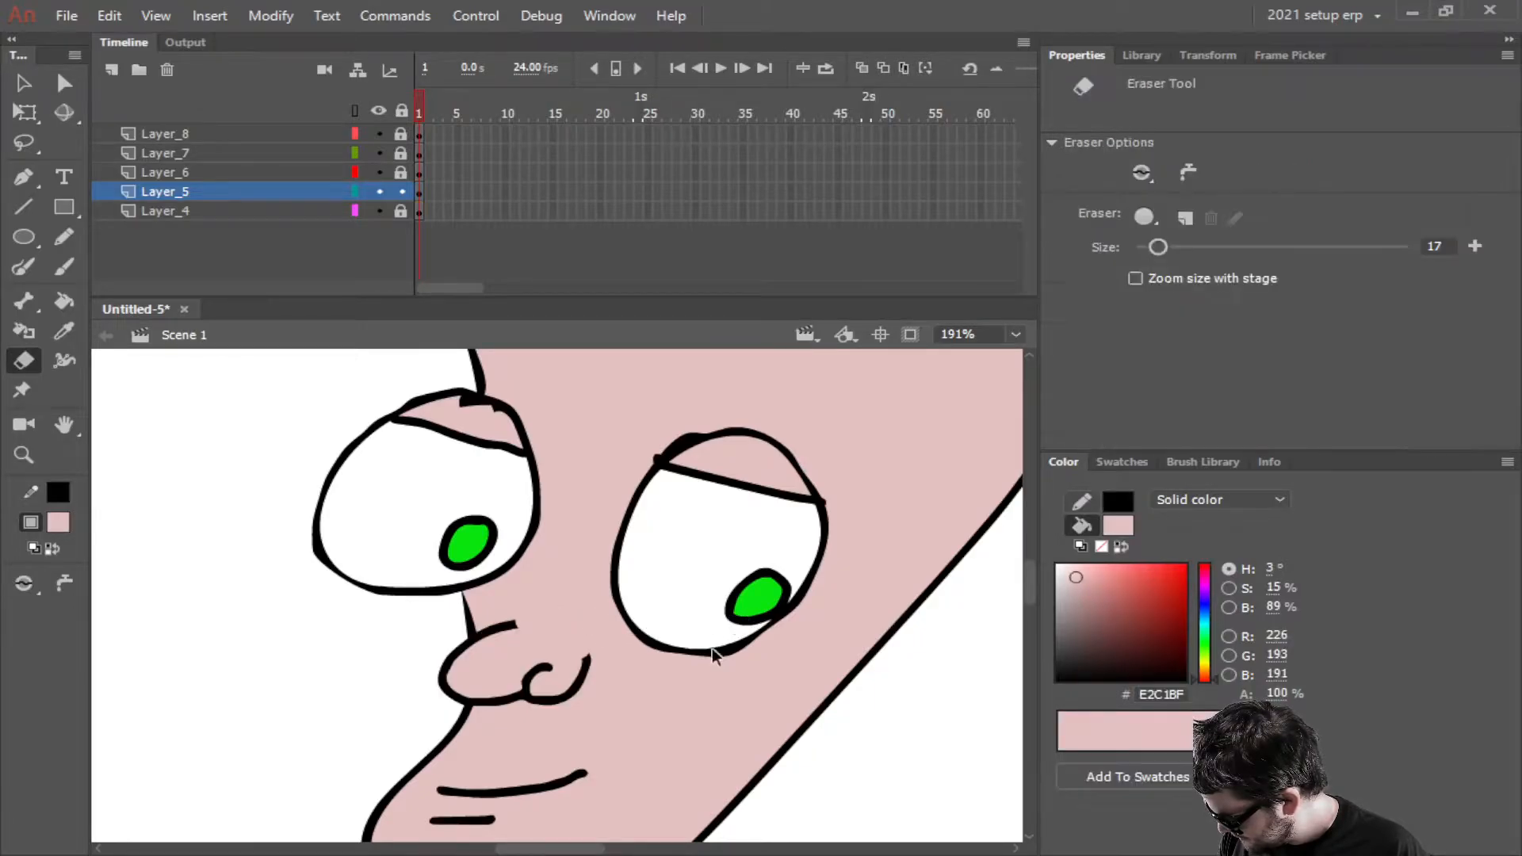
pyautogui.scroll(-5, 718, 654)
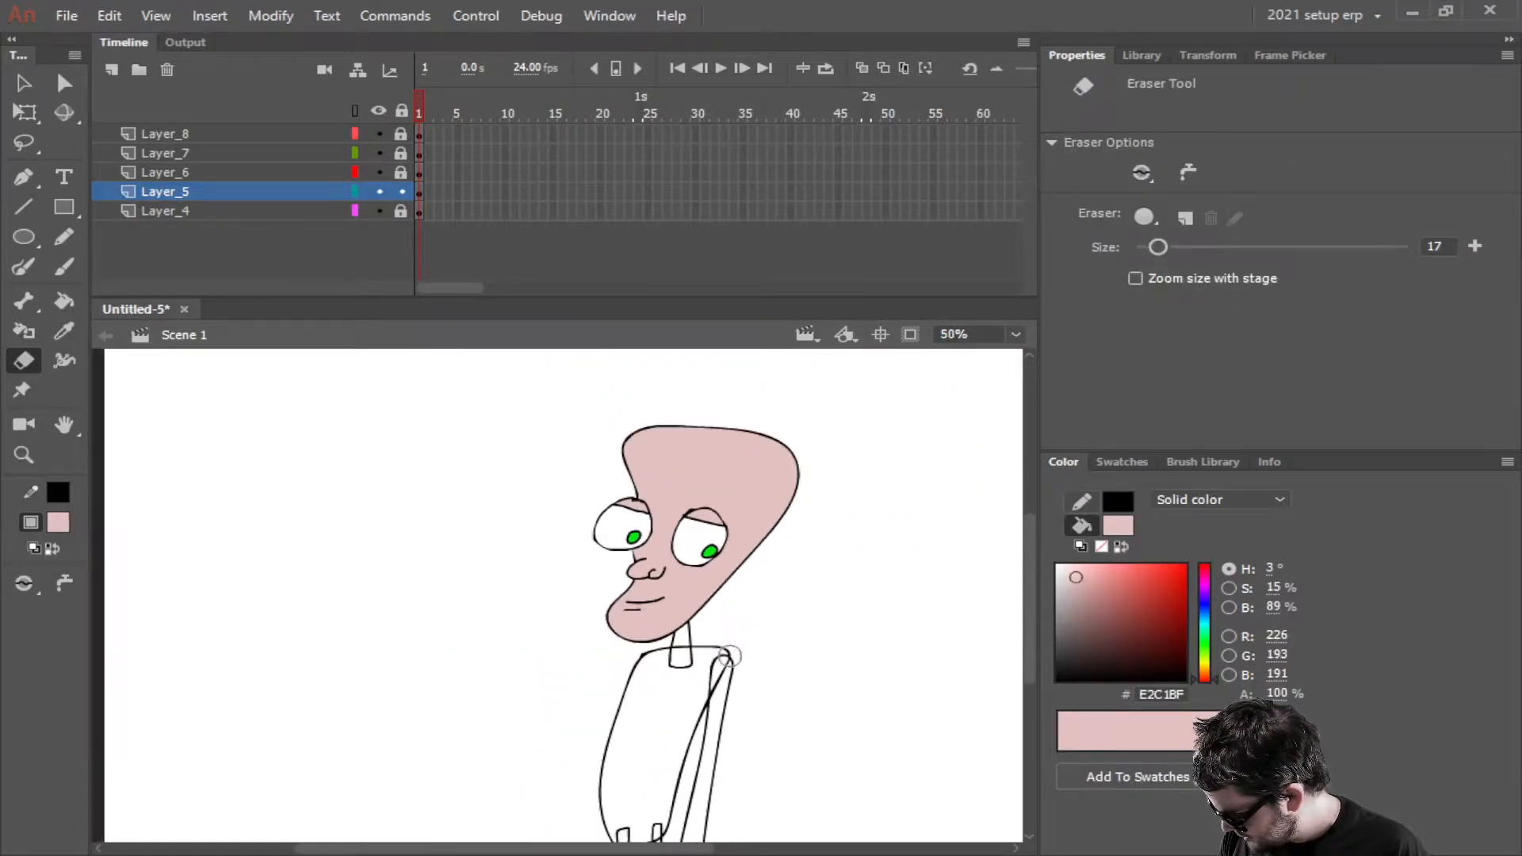
# Unlock all the layers and fill the neck with the skin tone sampled from the head
pyautogui.moveTo(740, 656); pyautogui.dragTo(711, 568)
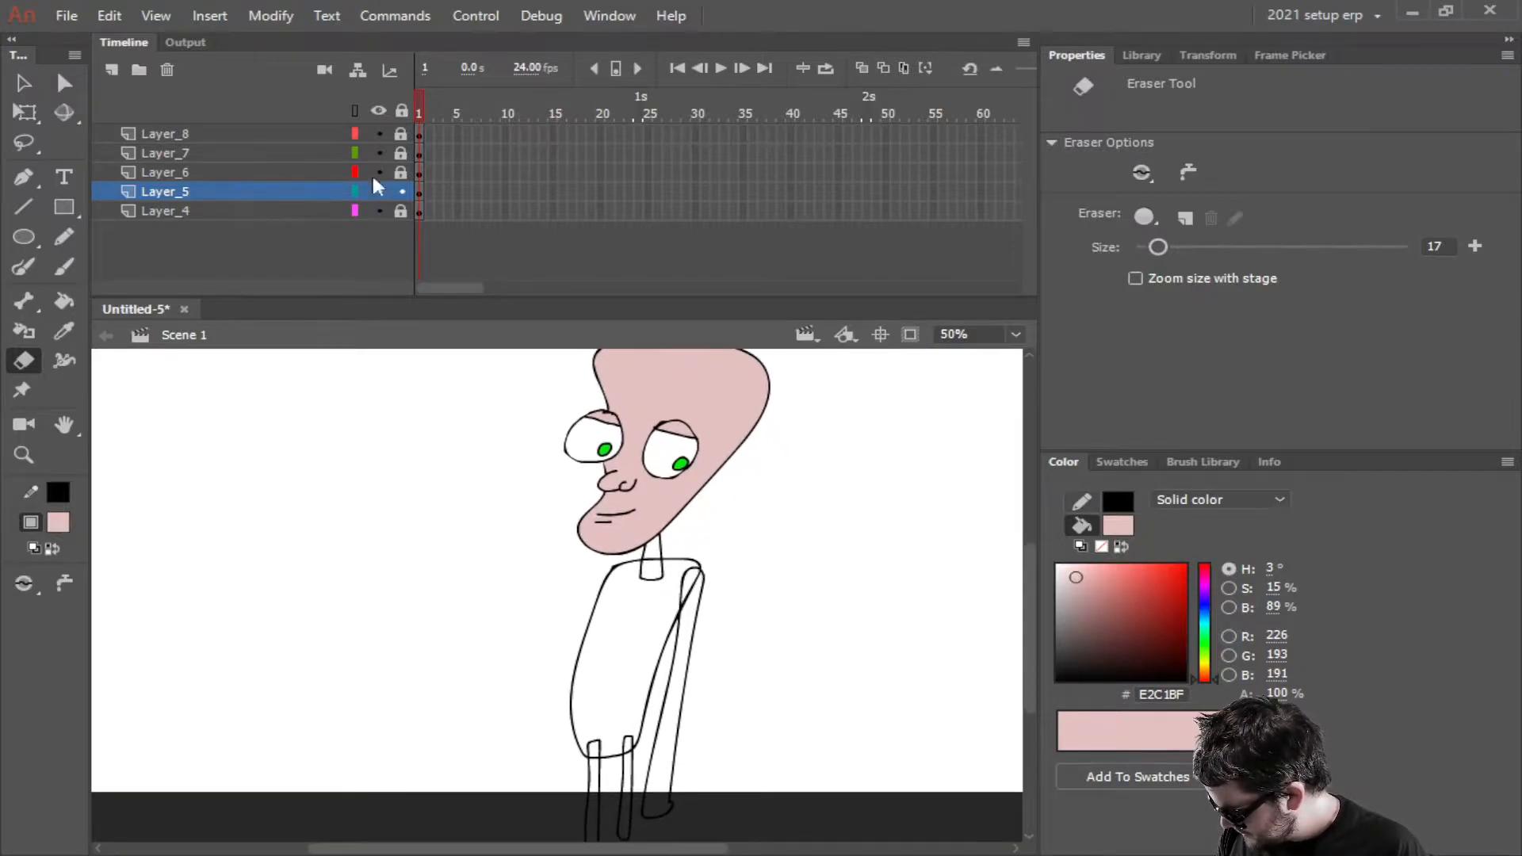
pyautogui.click(64, 236)
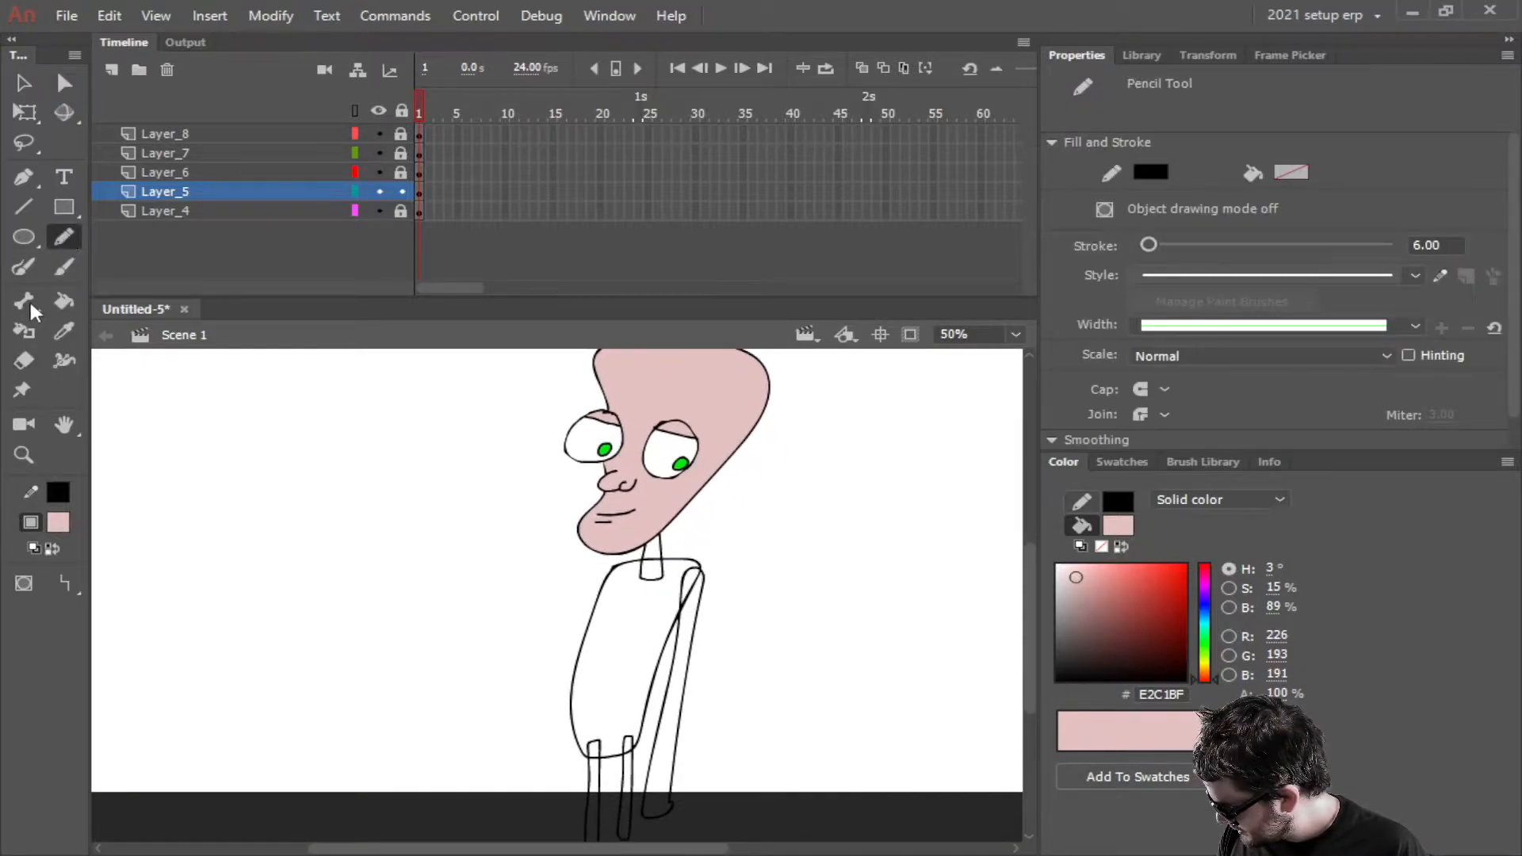
pyautogui.click(63, 330)
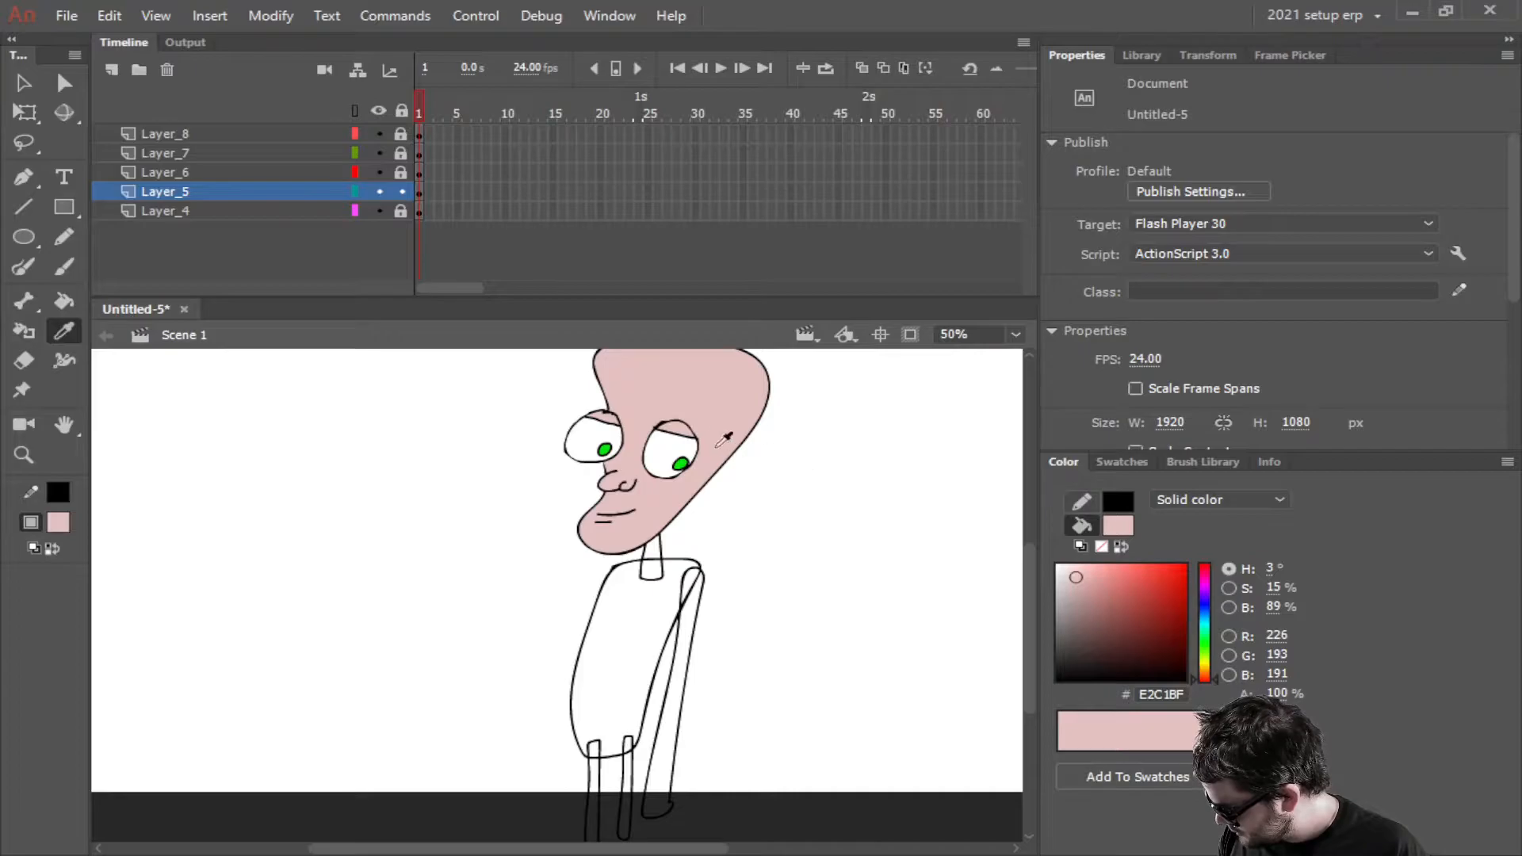
pyautogui.click(697, 516)
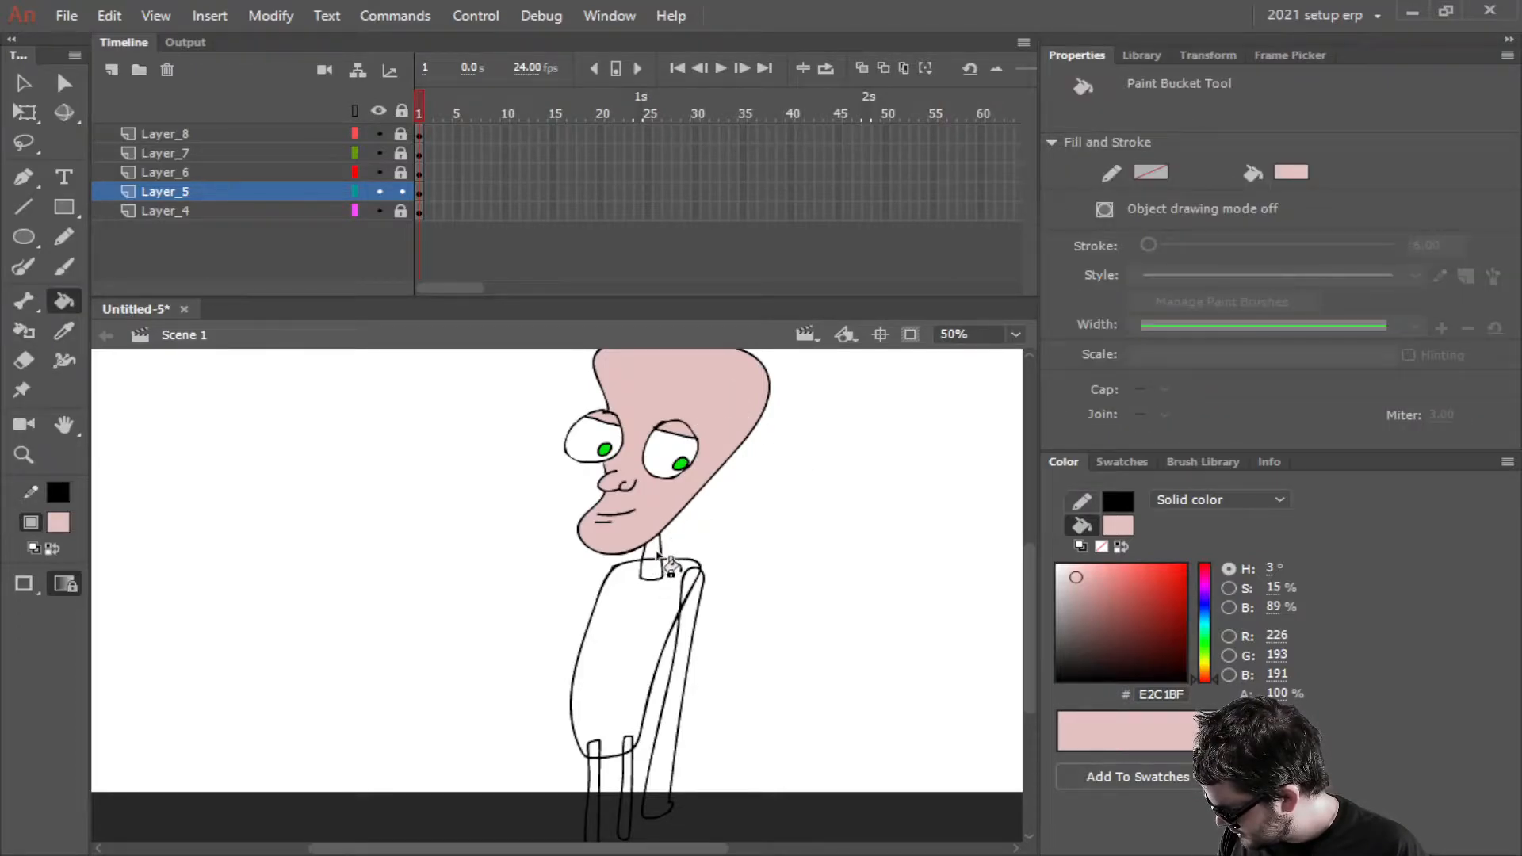
pyautogui.scroll(5, 665, 564)
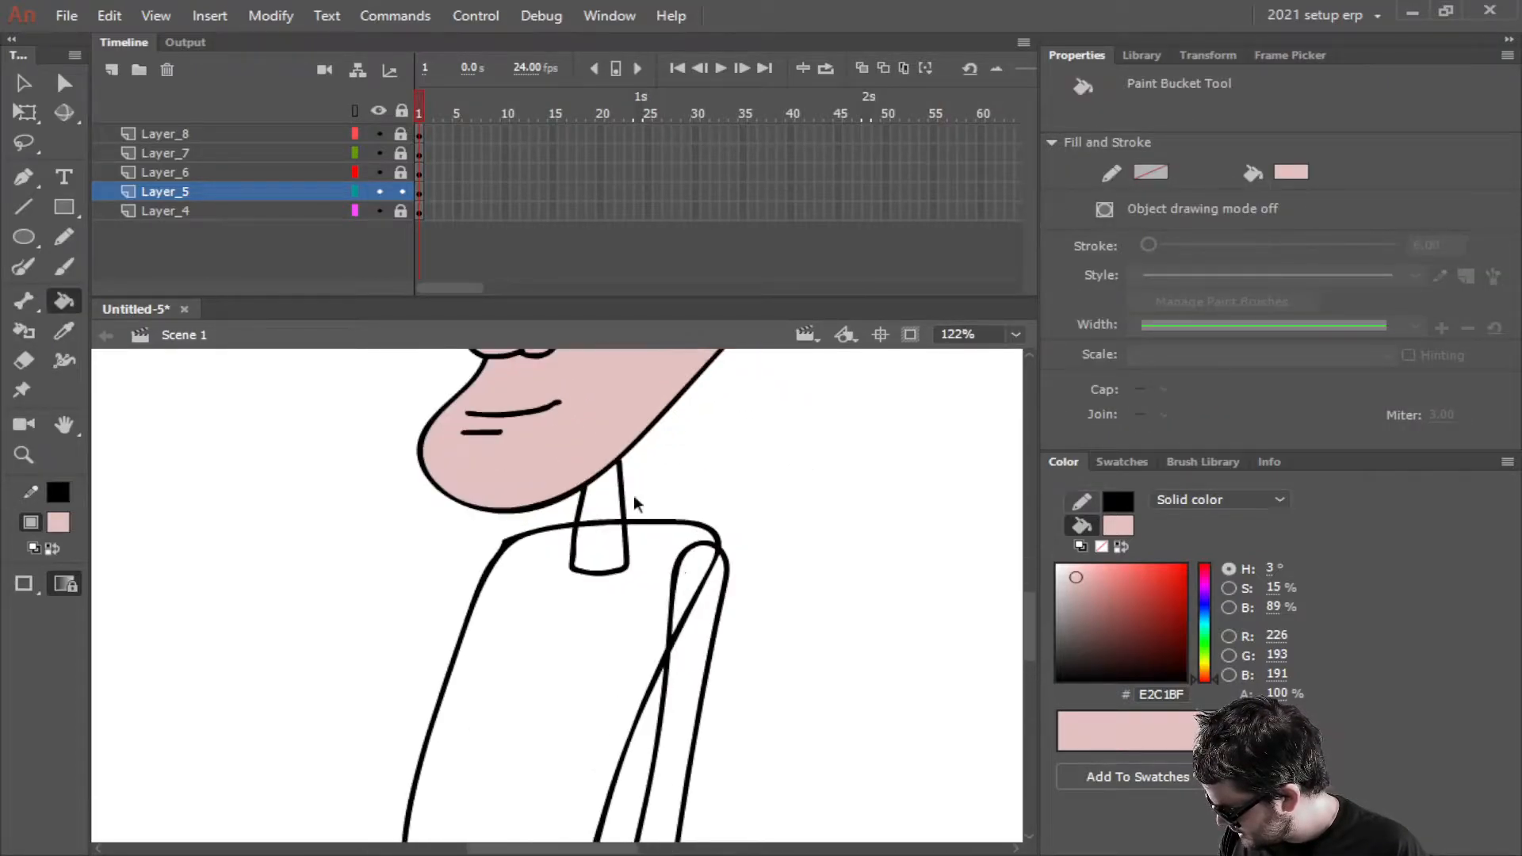
pyautogui.moveTo(411, 168); pyautogui.dragTo(400, 135)
pyautogui.click(401, 211)
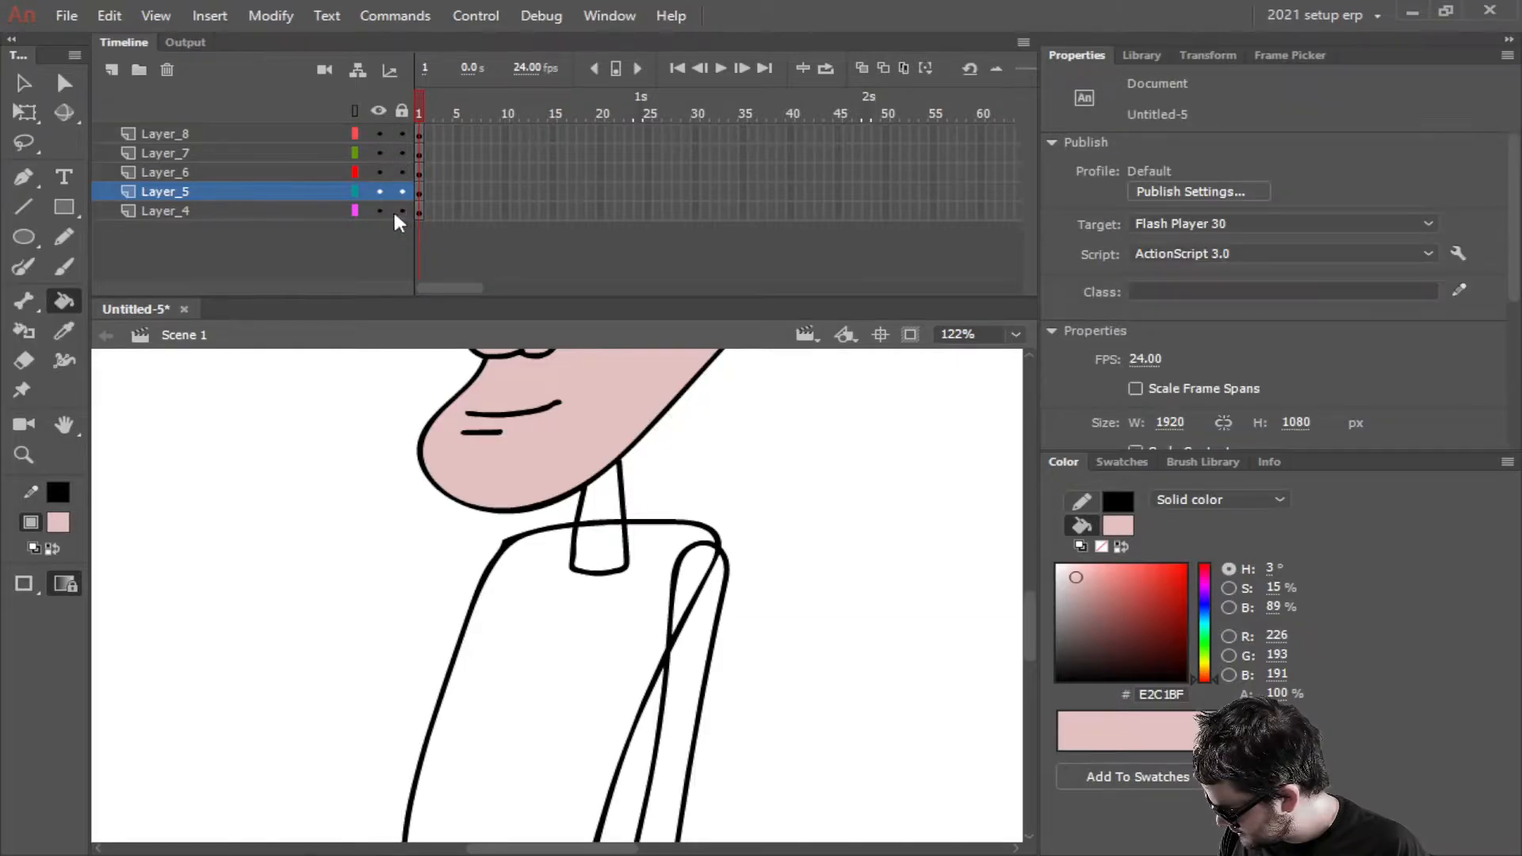
pyautogui.click(616, 521)
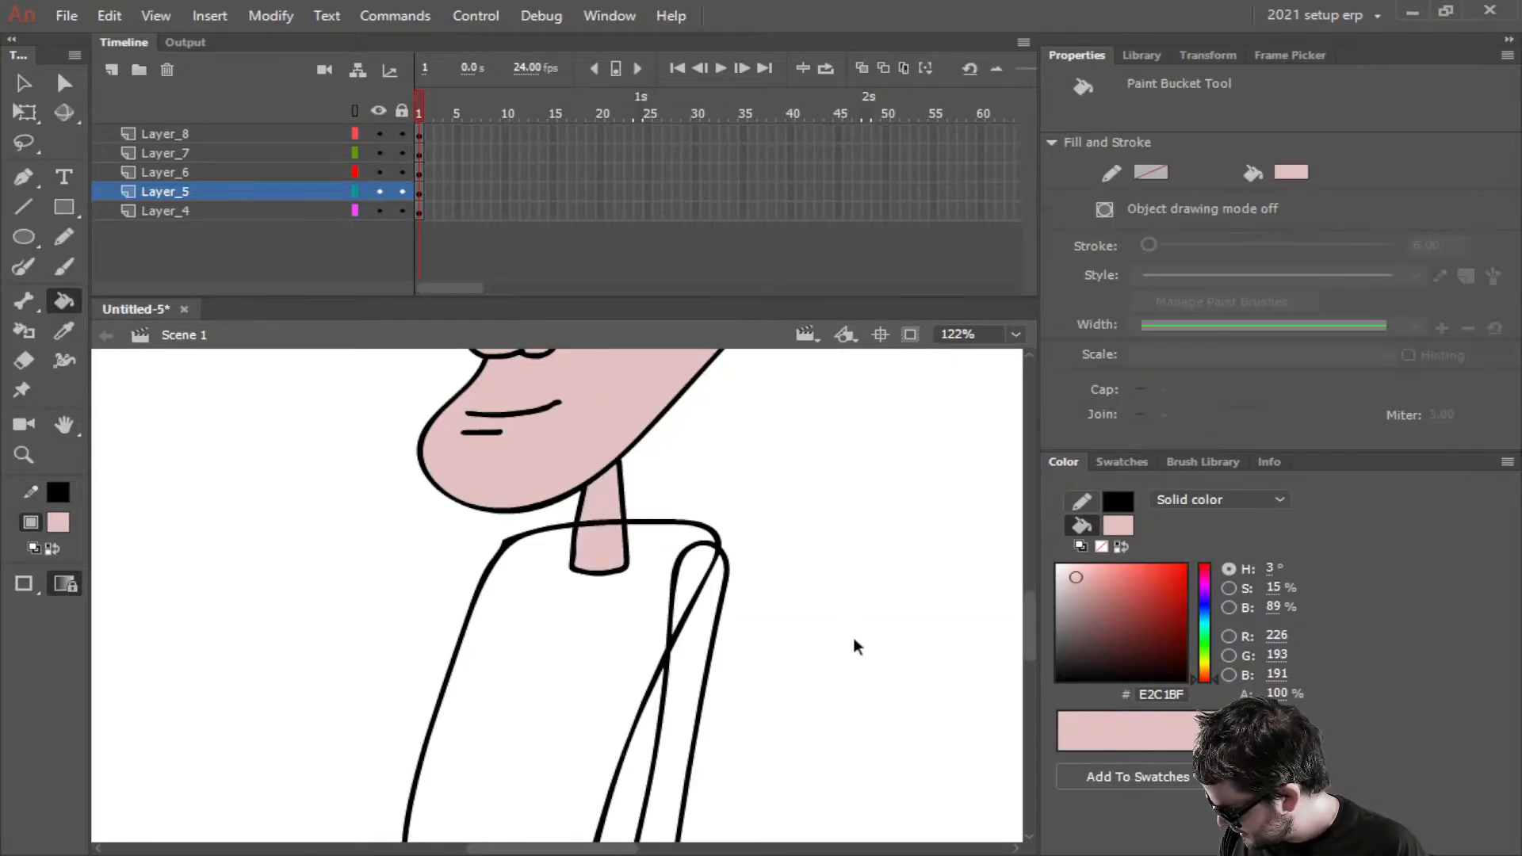
# Fill the arm with the same skin tone using the Paint Bucket
pyautogui.scroll(-6, 852, 611)
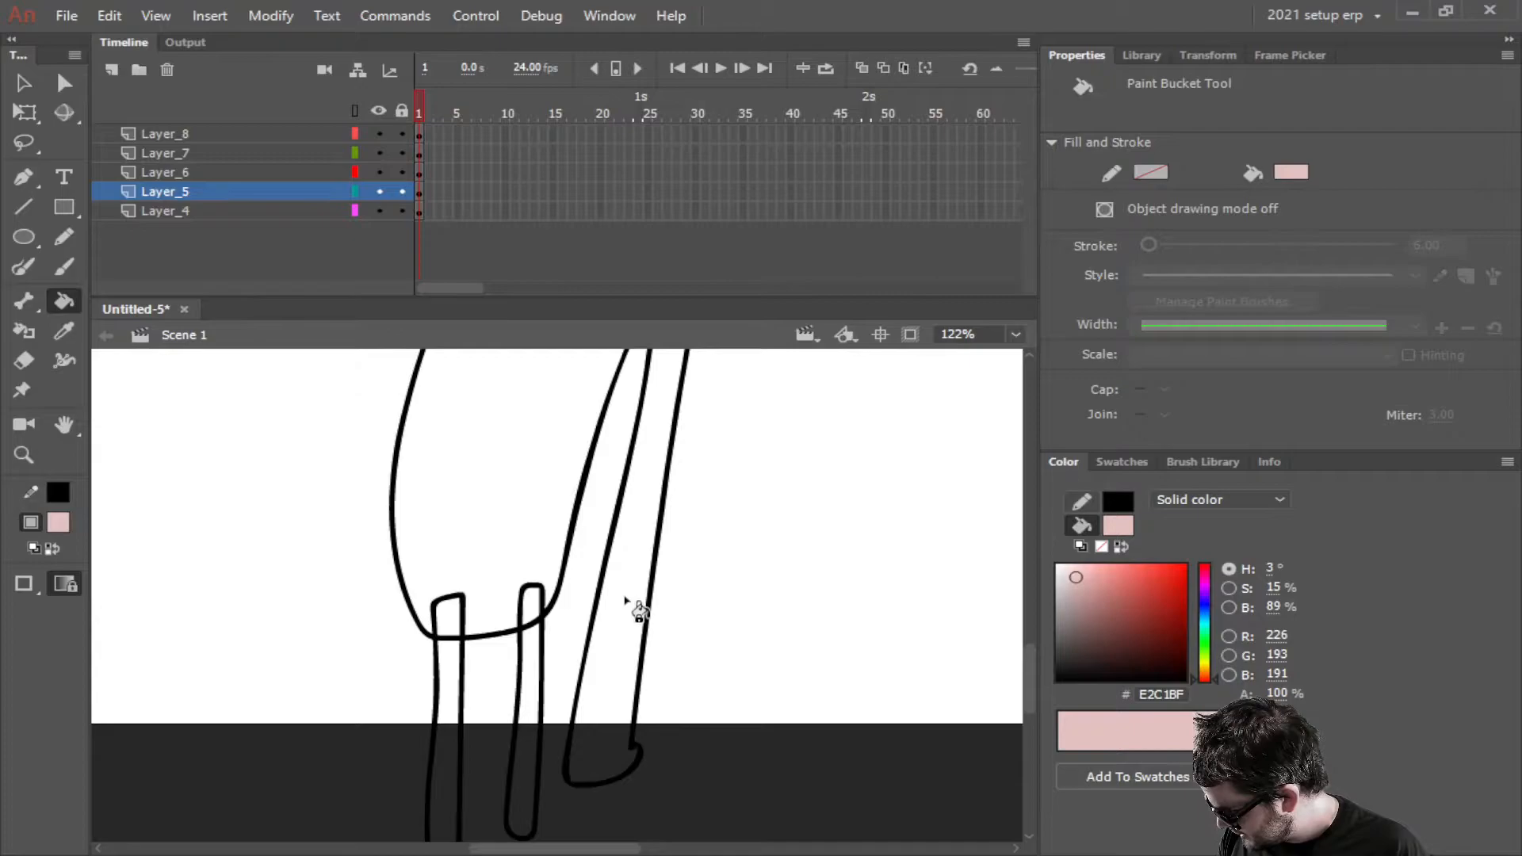
pyautogui.click(628, 604)
pyautogui.scroll(5, 793, 570)
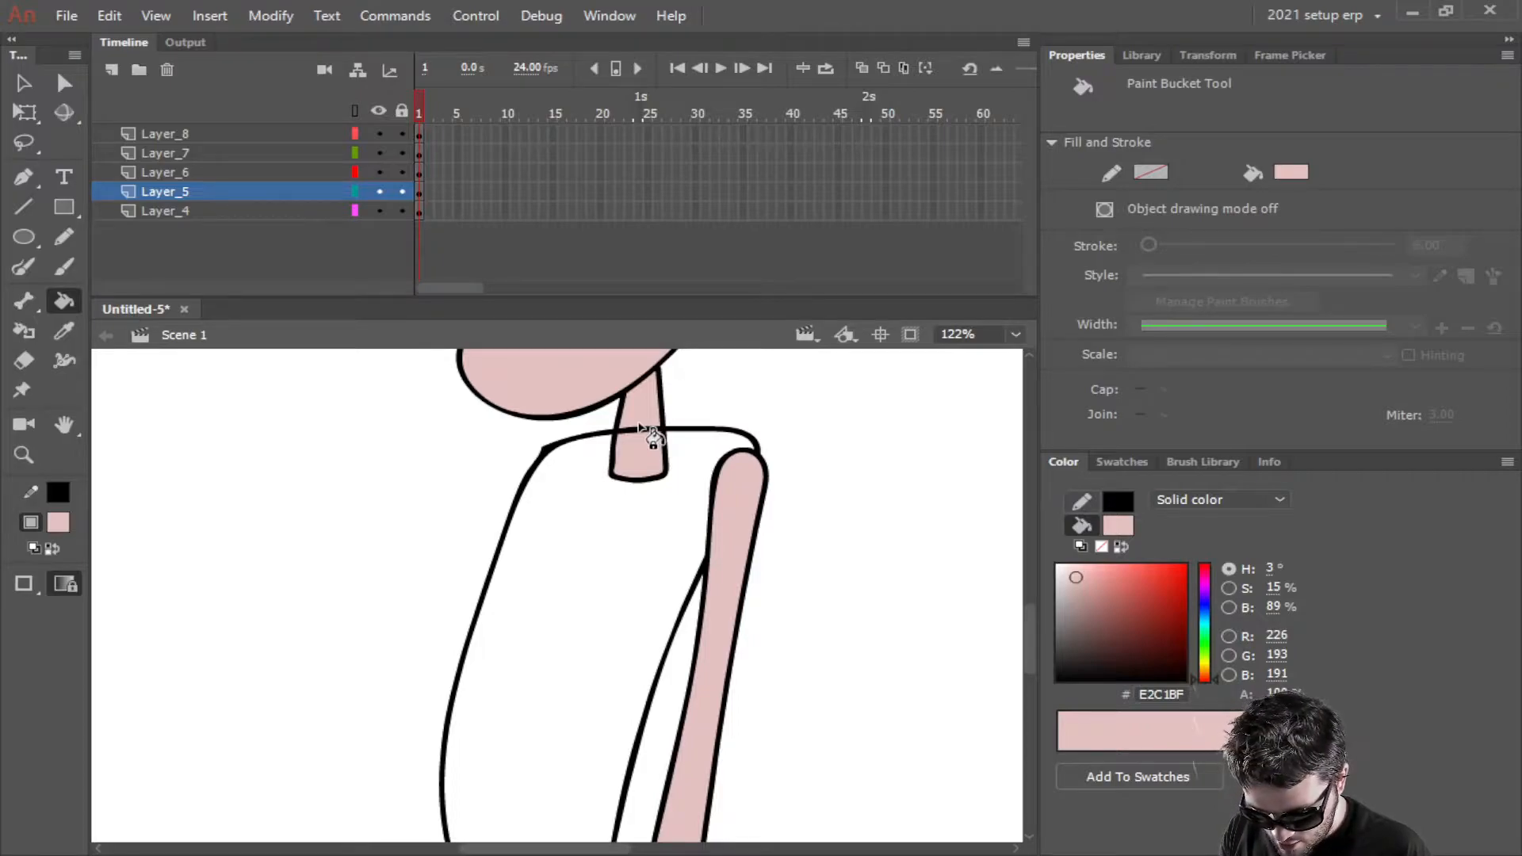
# Identify the layer that holds the arm, Layer_7, and rename it arm
pyautogui.press('v')
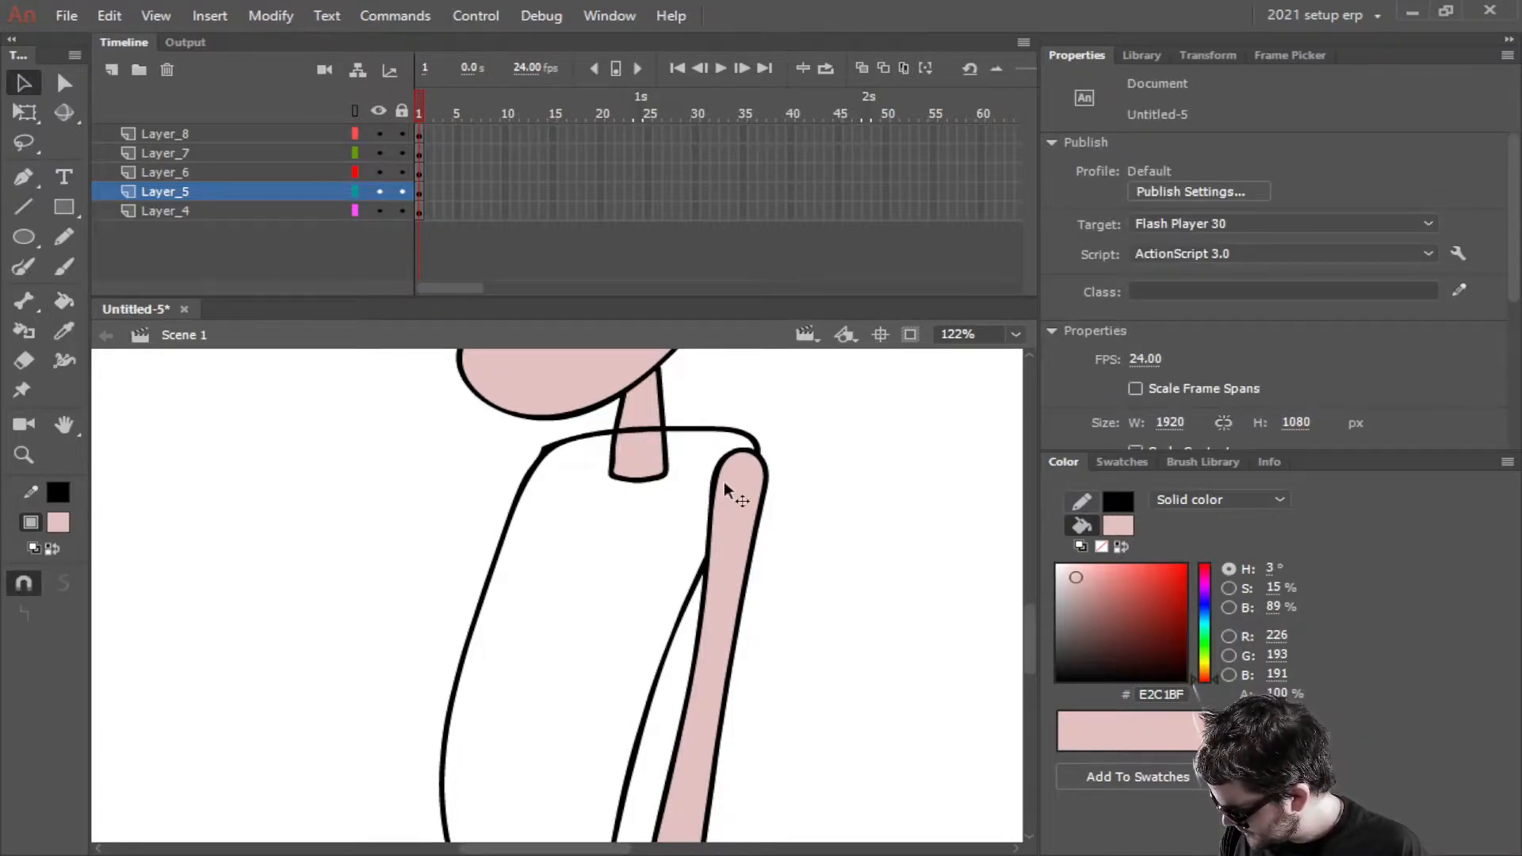
pyautogui.click(724, 482)
pyautogui.click(672, 507)
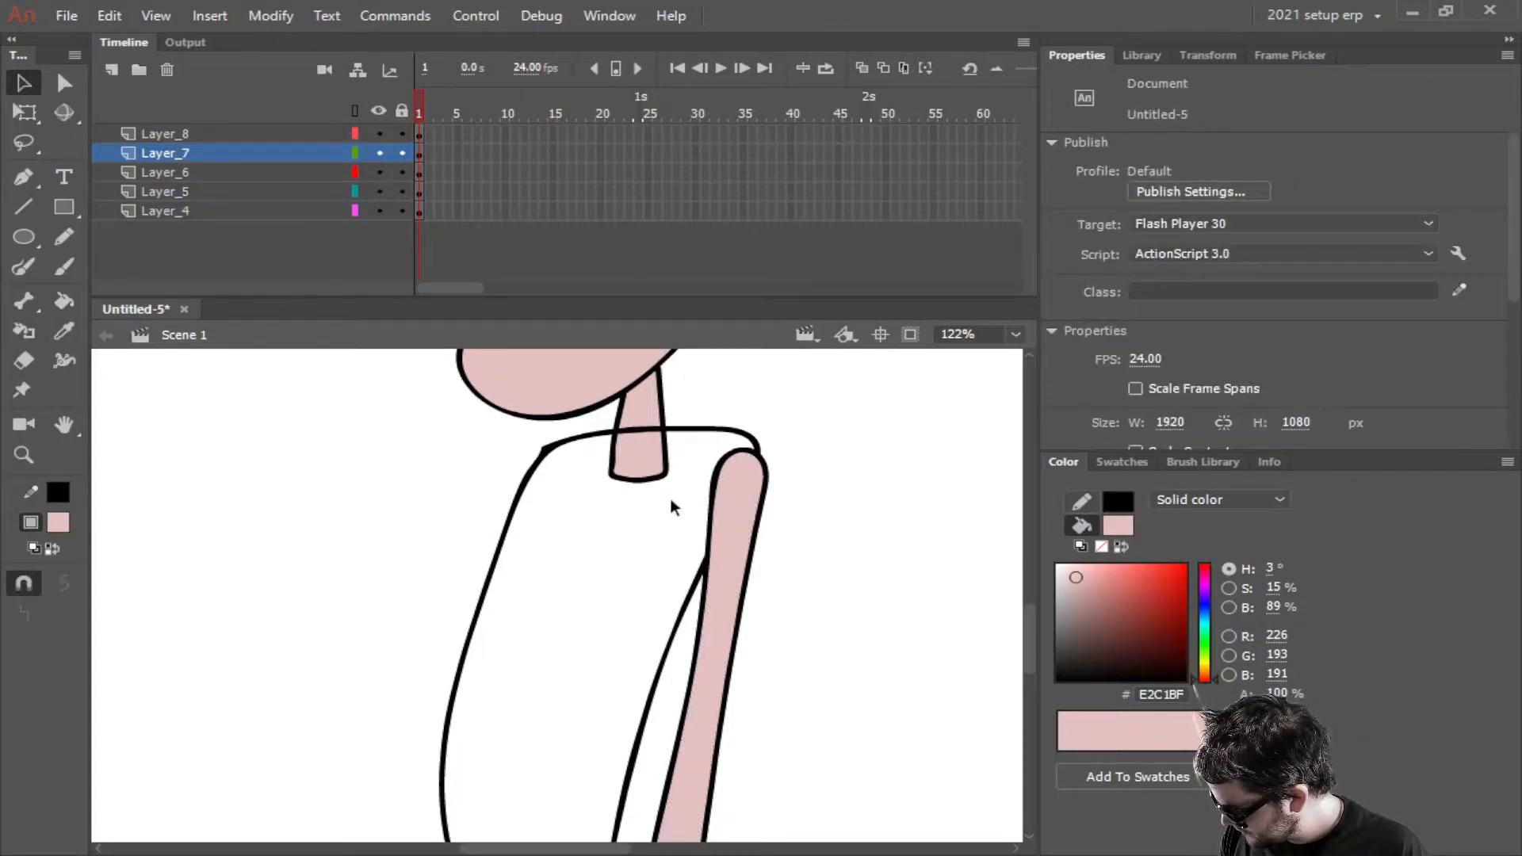
pyautogui.click(688, 436)
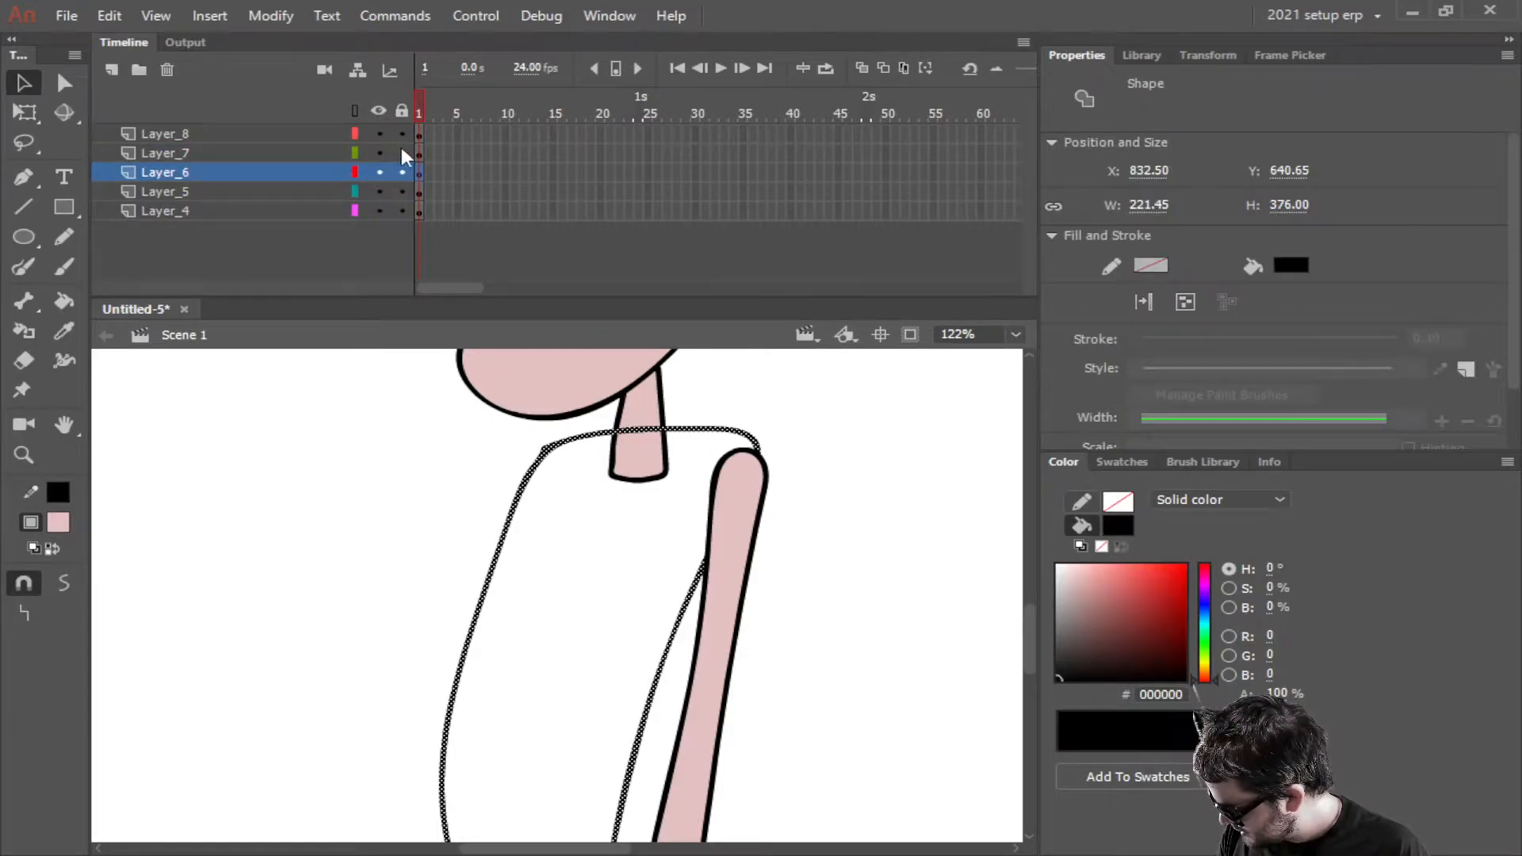
pyautogui.click(270, 154)
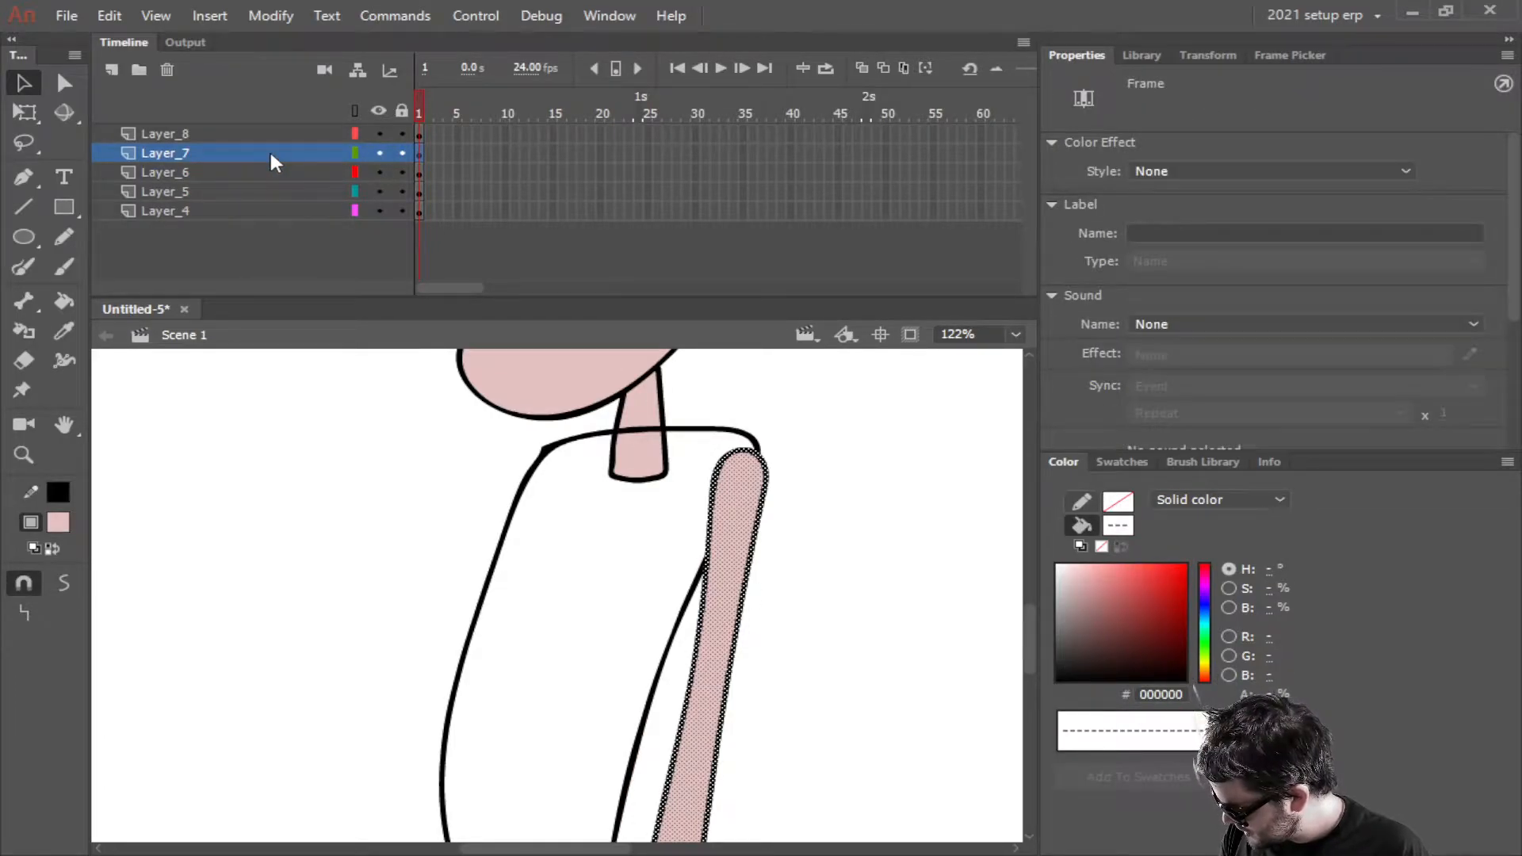
pyautogui.doubleClick(214, 152)
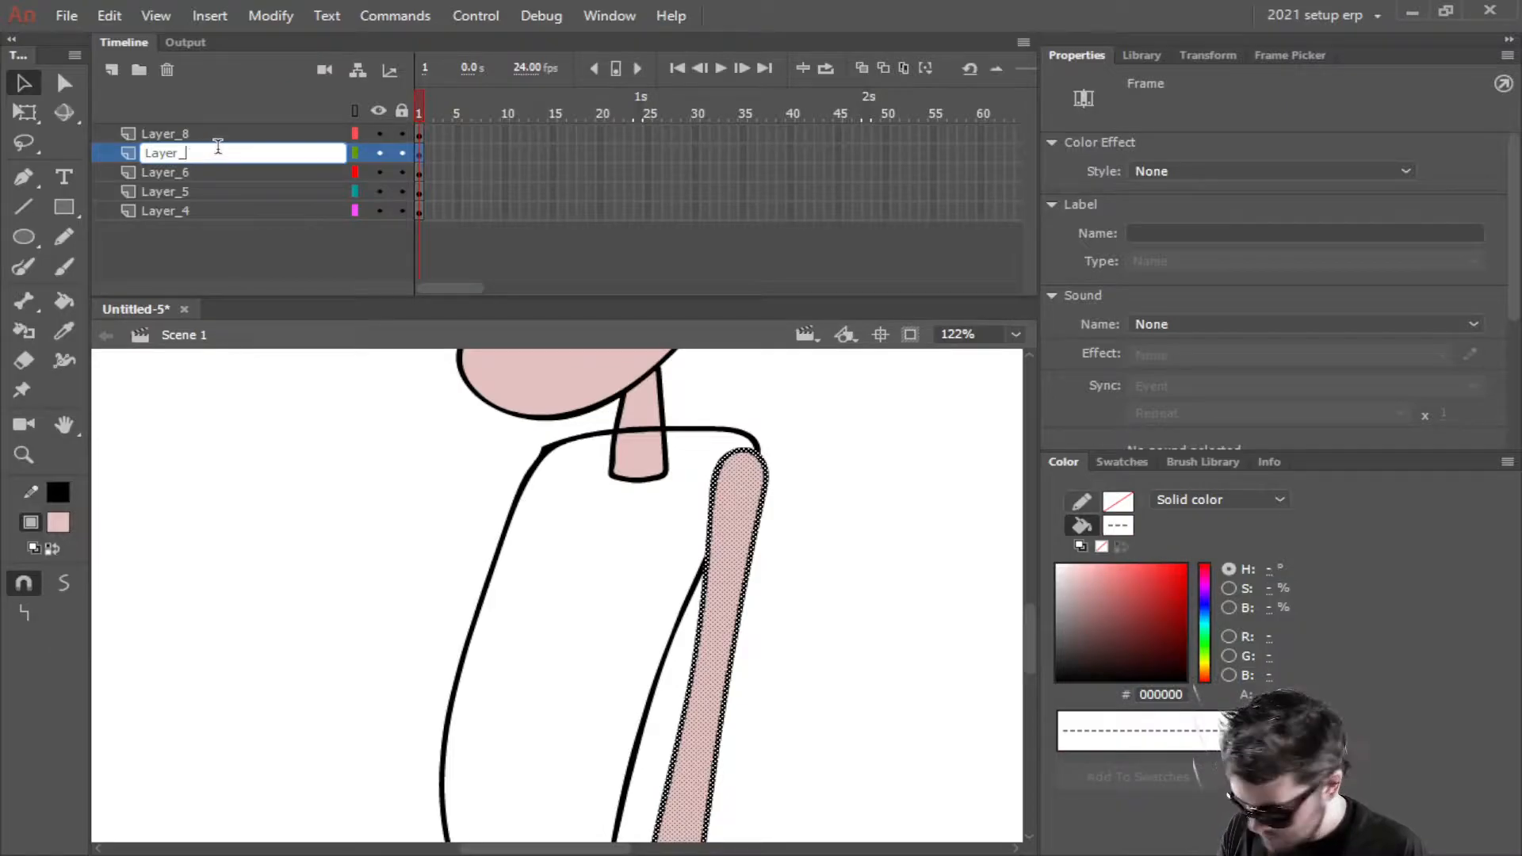
pyautogui.press('Return')
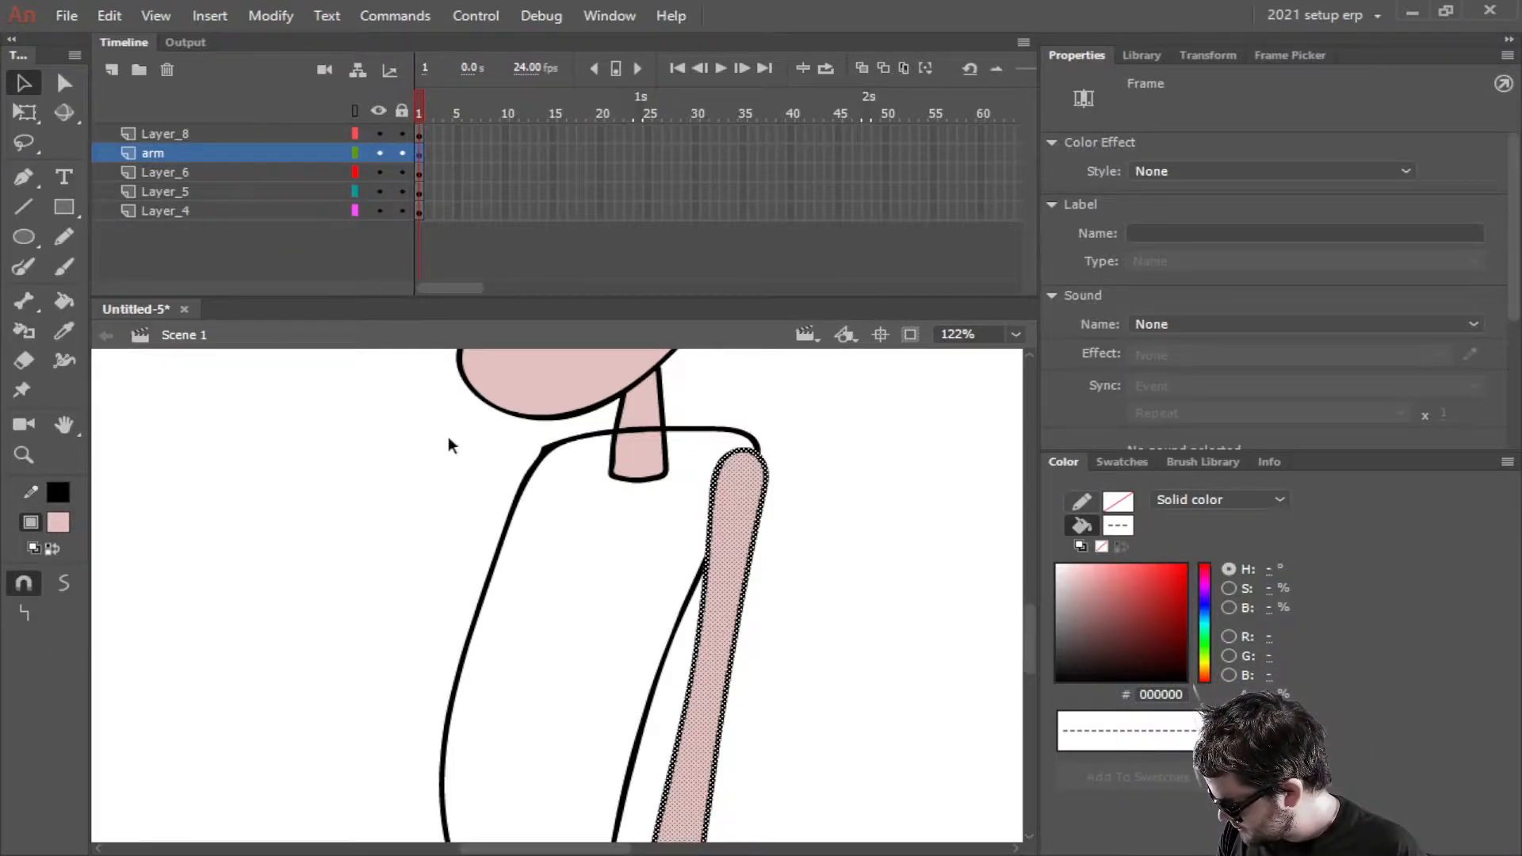
# Set the fill color to medium blue 5783AD and fill both legs with it
pyautogui.scroll(-3, 444, 440)
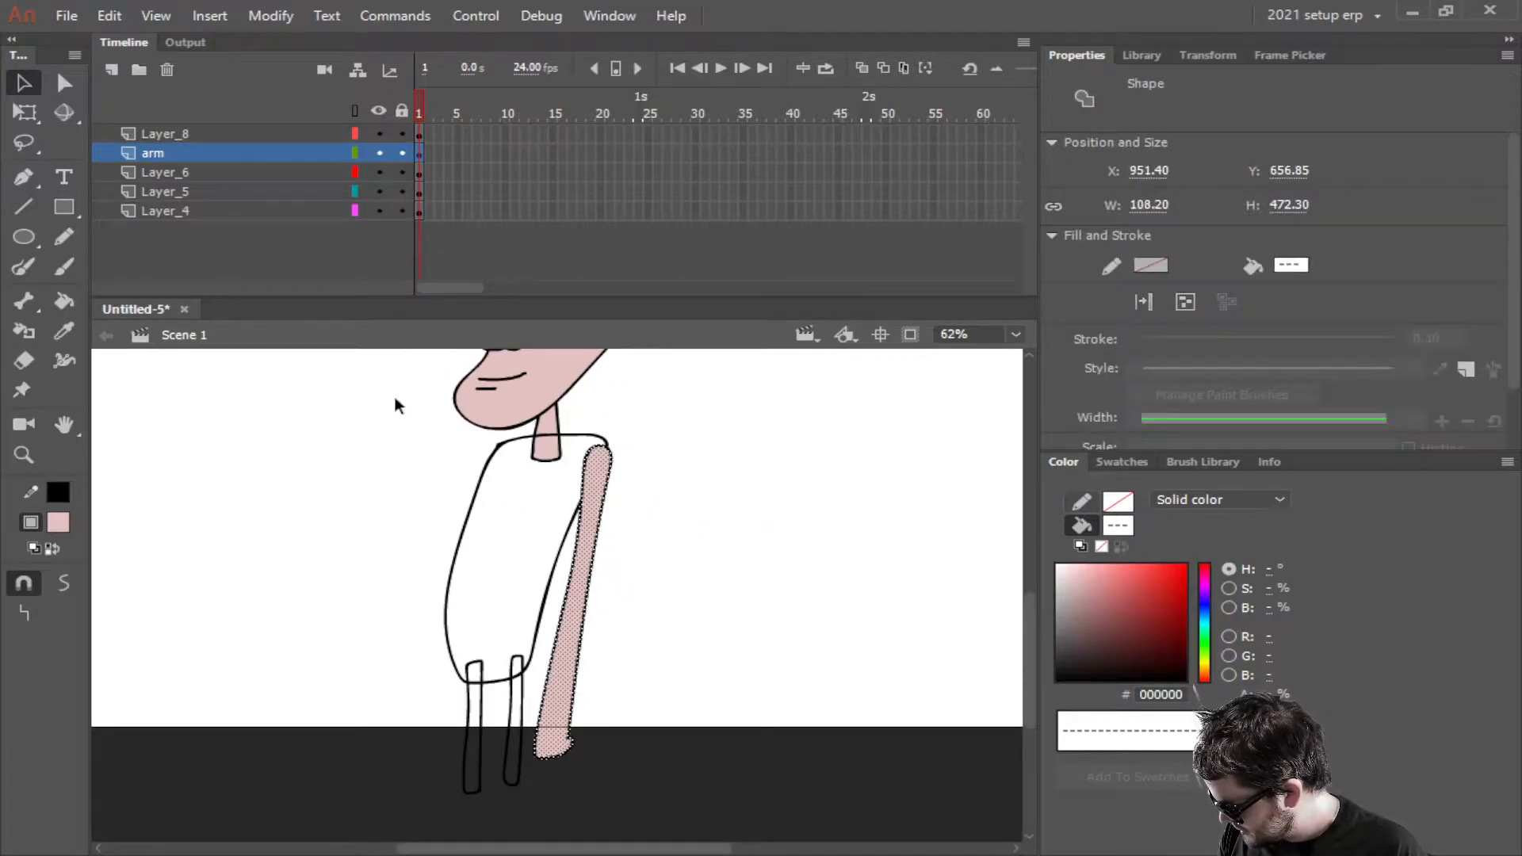
pyautogui.click(378, 587)
pyautogui.moveTo(1203, 655); pyautogui.dragTo(1205, 622)
pyautogui.moveTo(1119, 593); pyautogui.dragTo(1116, 602)
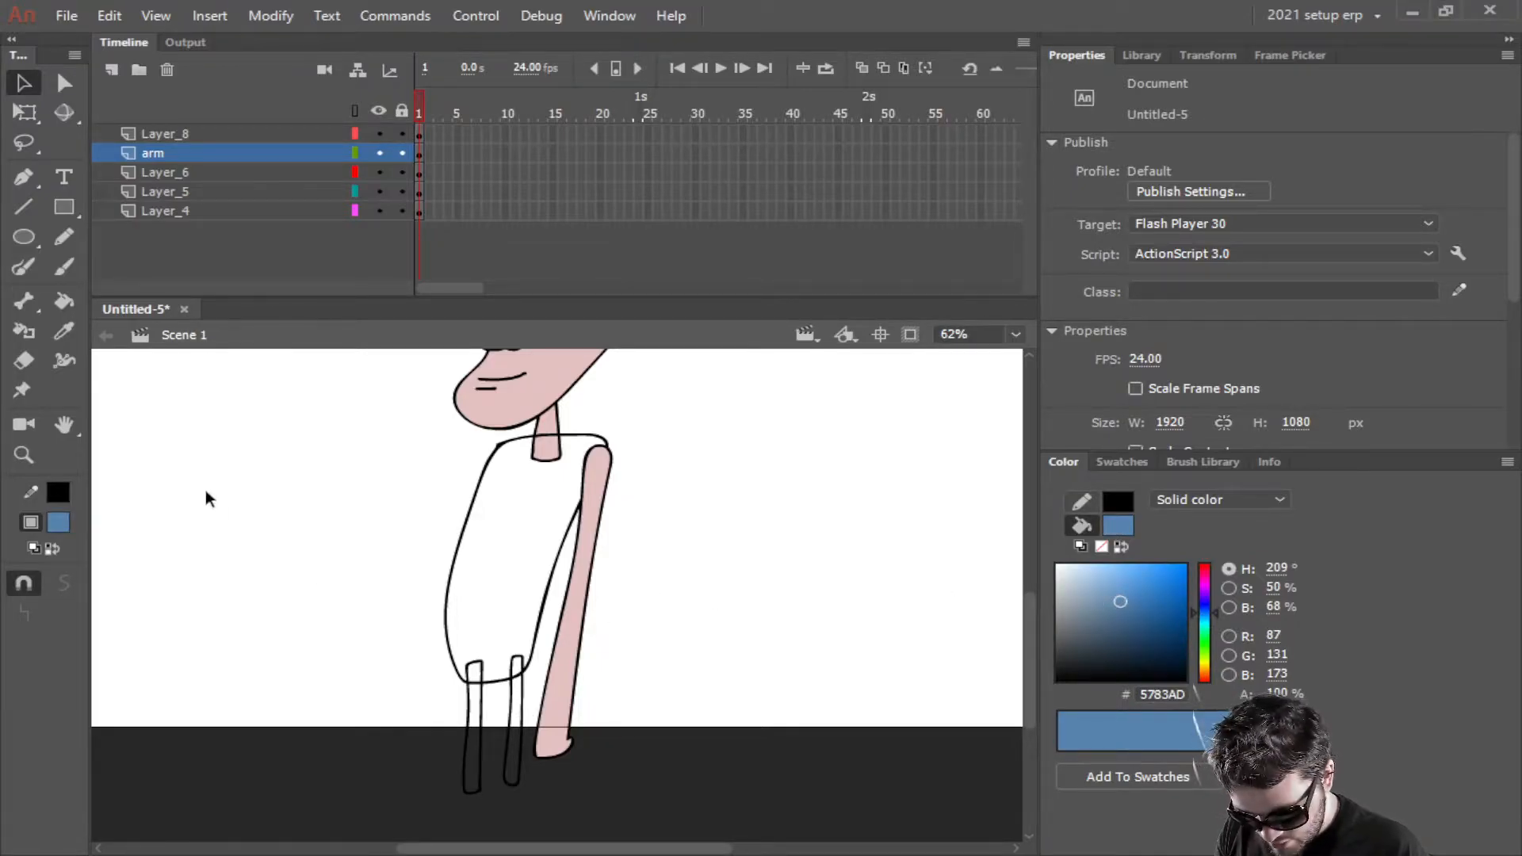
pyautogui.press('k')
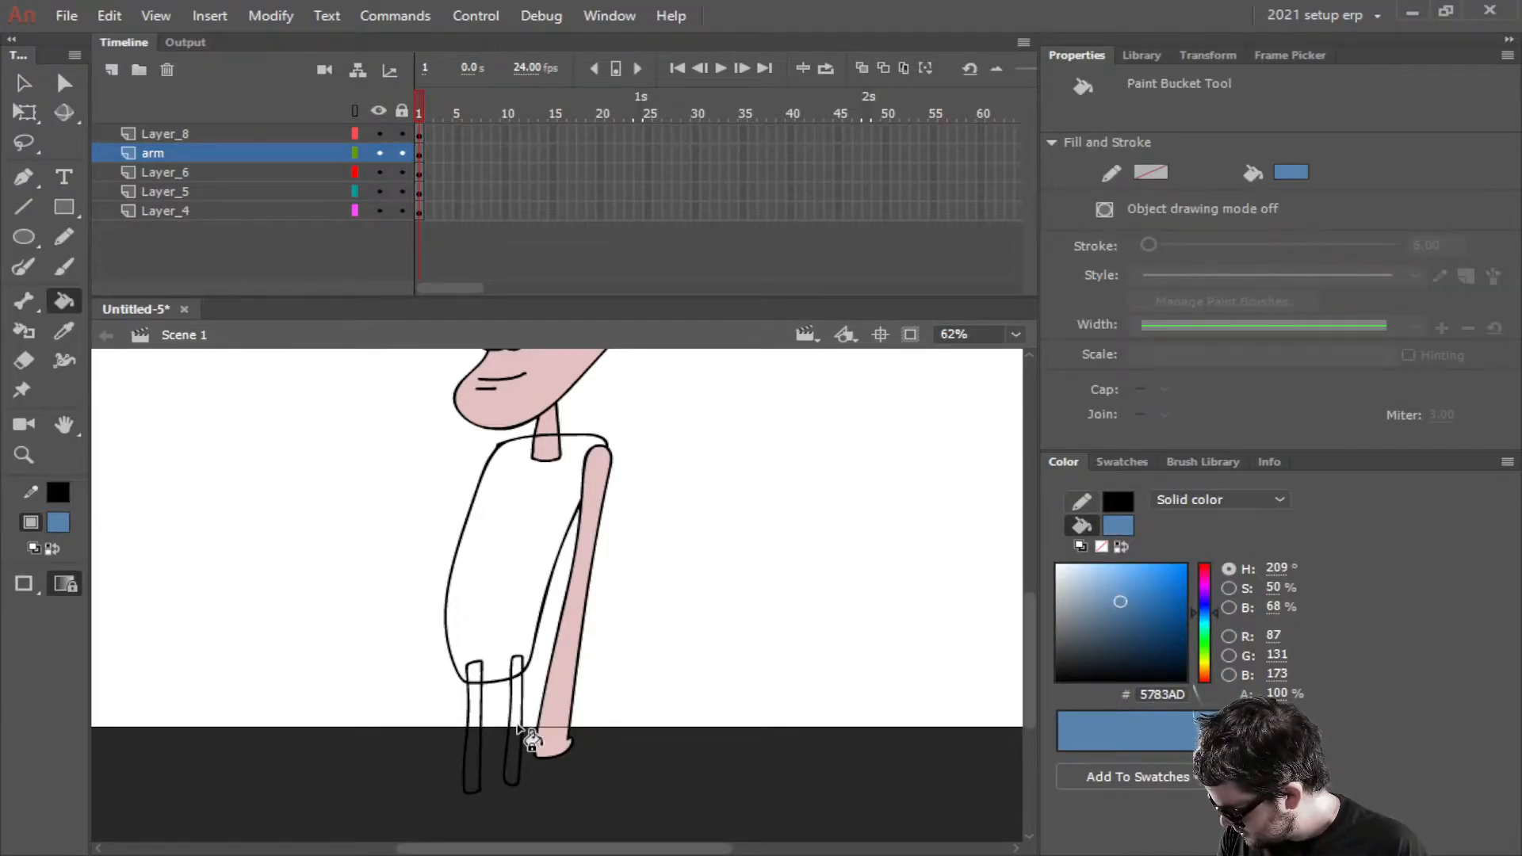
pyautogui.click(515, 729)
pyautogui.click(472, 733)
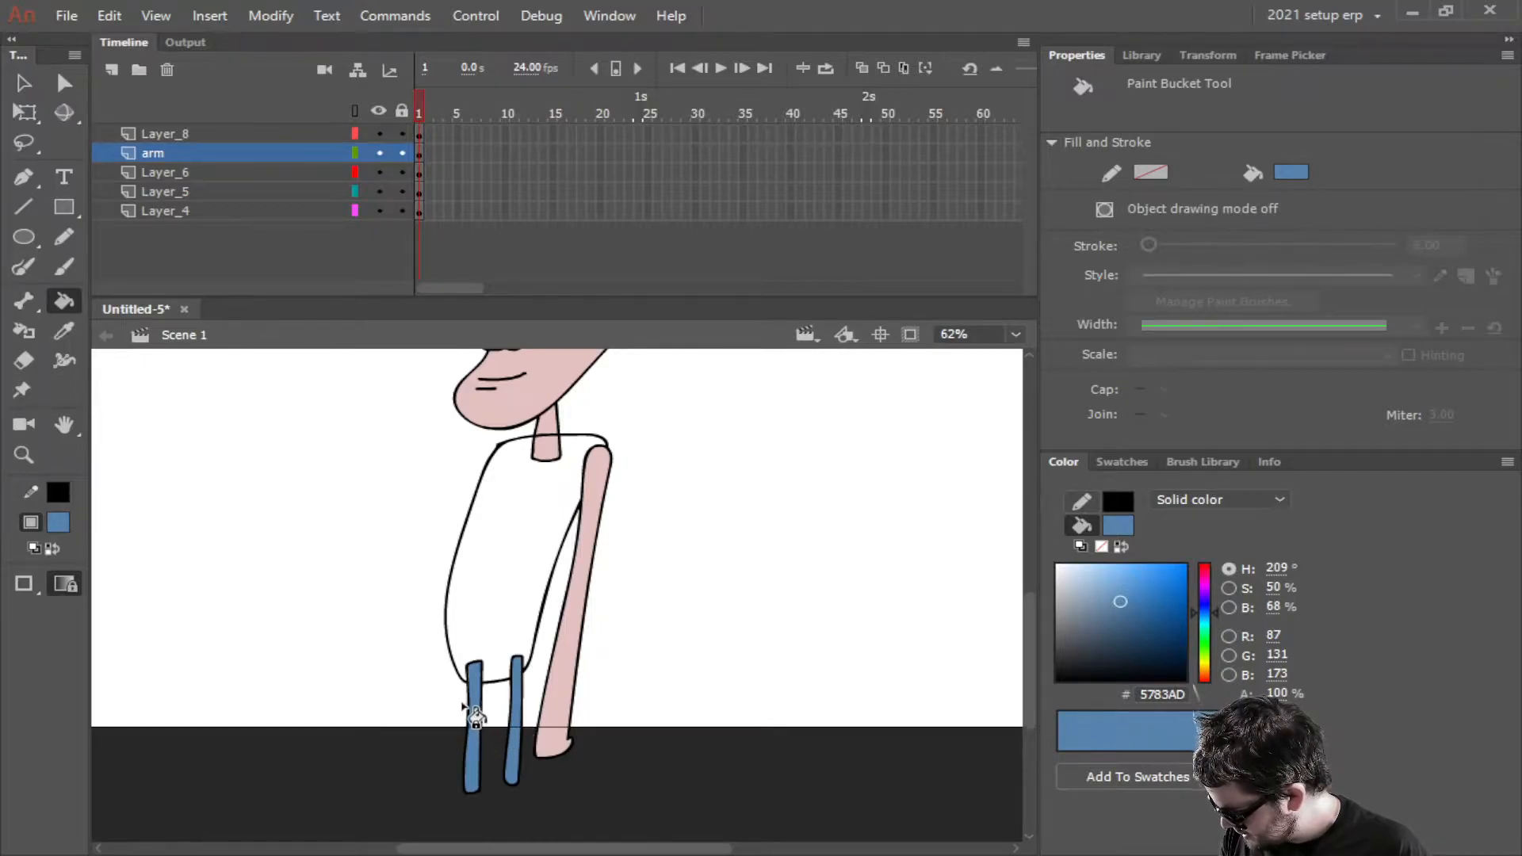
# Fill the torso with the blue-grey color 9BAFC4
pyautogui.scroll(3, 547, 651)
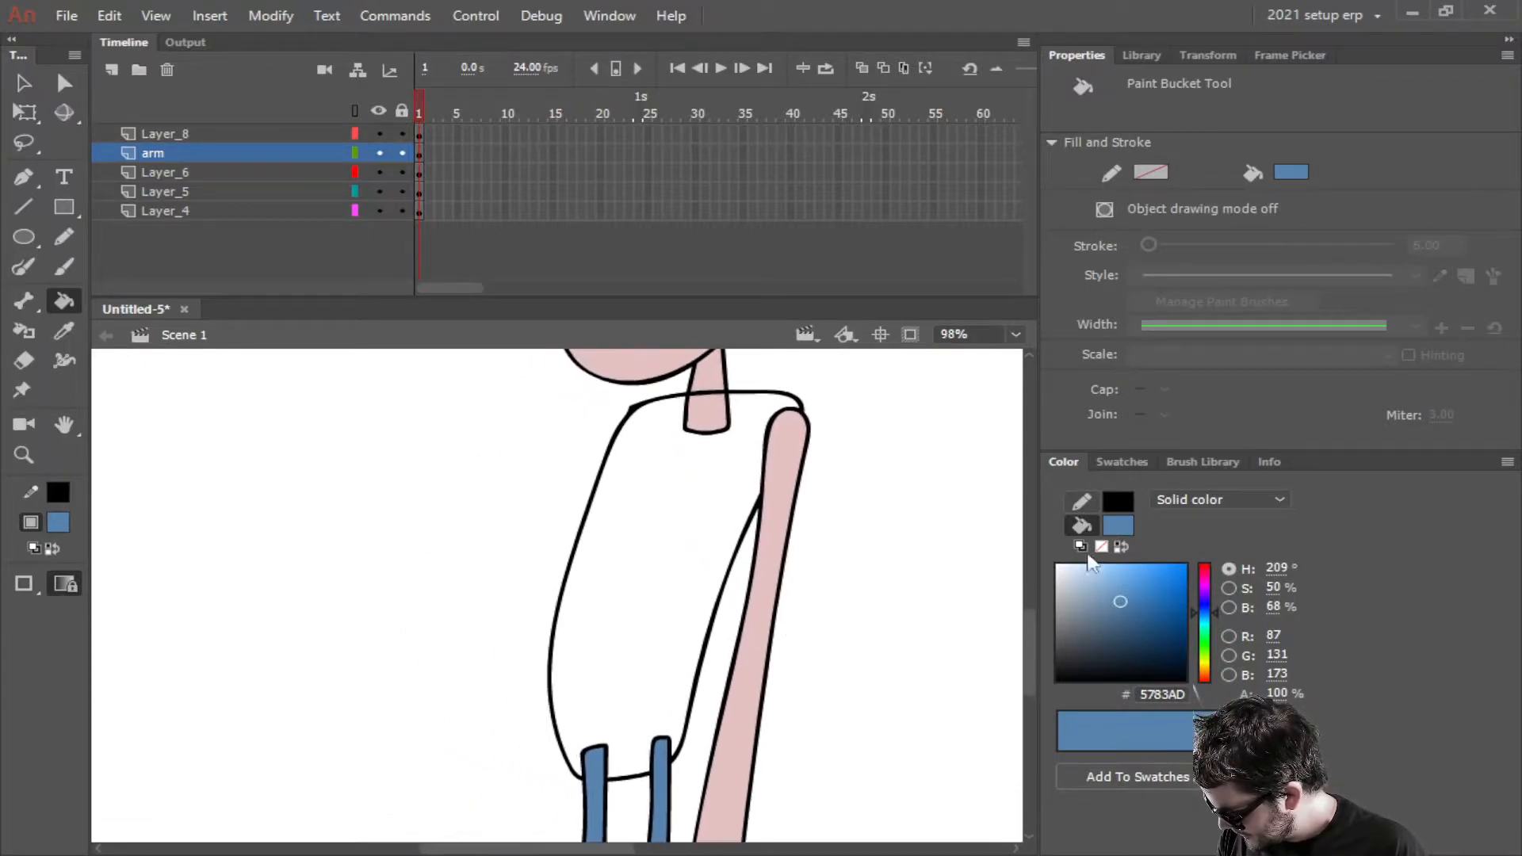
pyautogui.click(1078, 591)
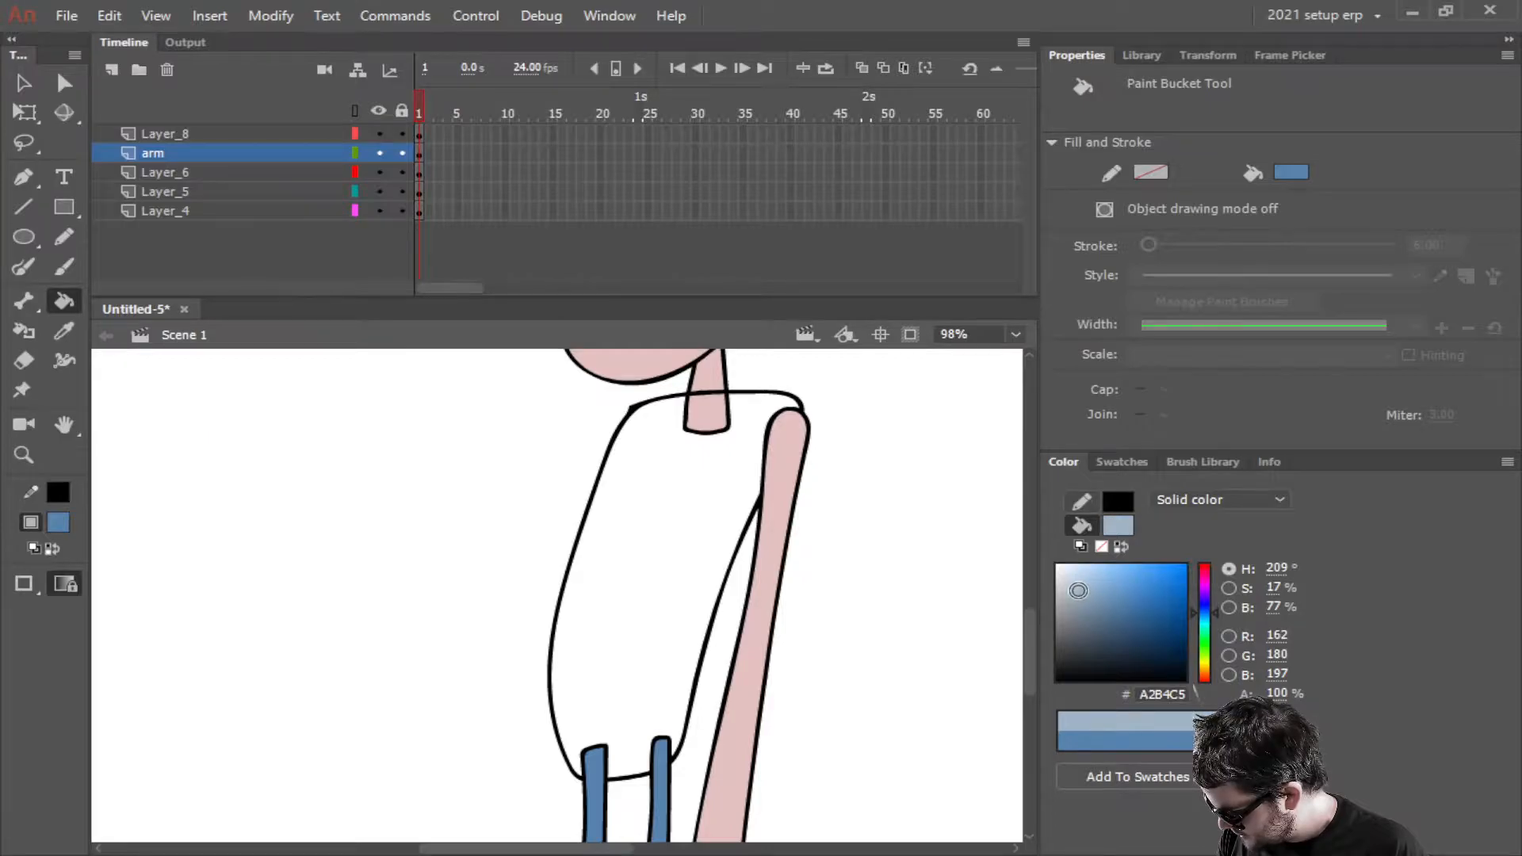
pyautogui.click(1083, 591)
pyautogui.click(672, 568)
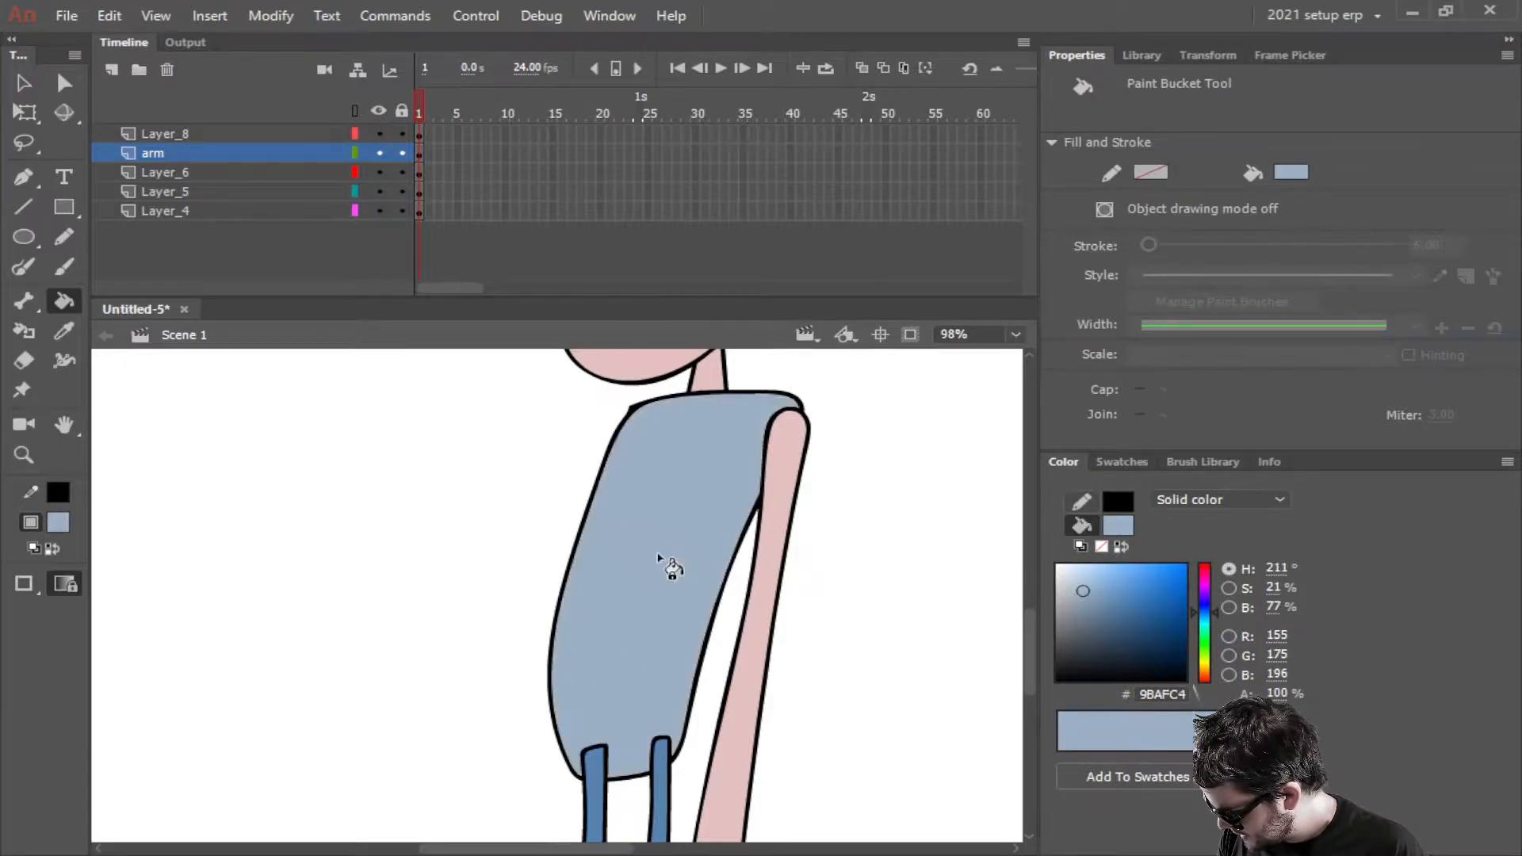
# Refill the torso with the less saturated grey B4BCC4
pyautogui.click(1077, 591)
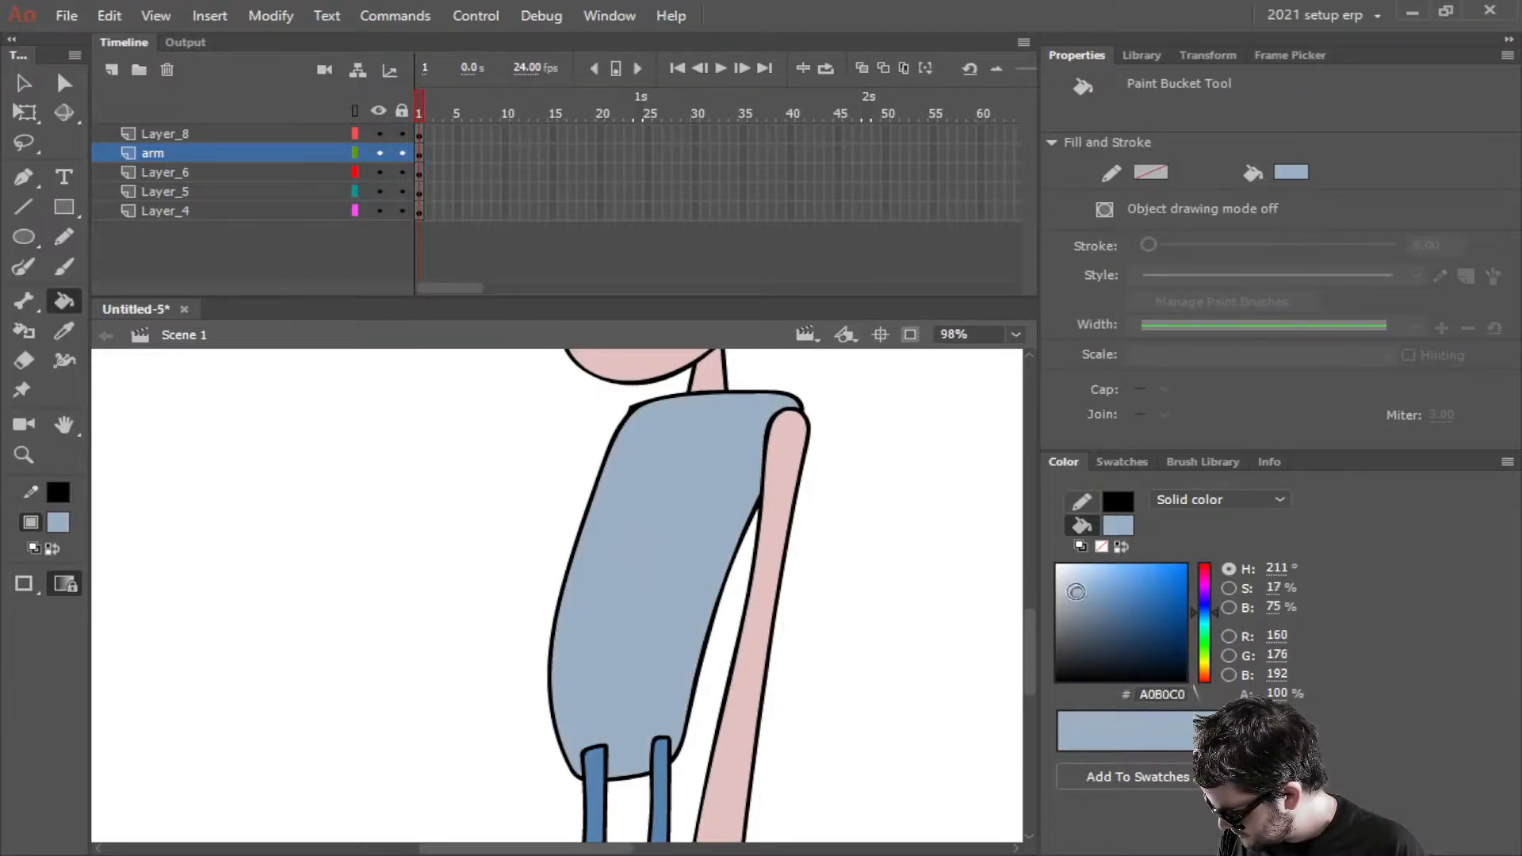
pyautogui.click(1066, 591)
pyautogui.click(657, 568)
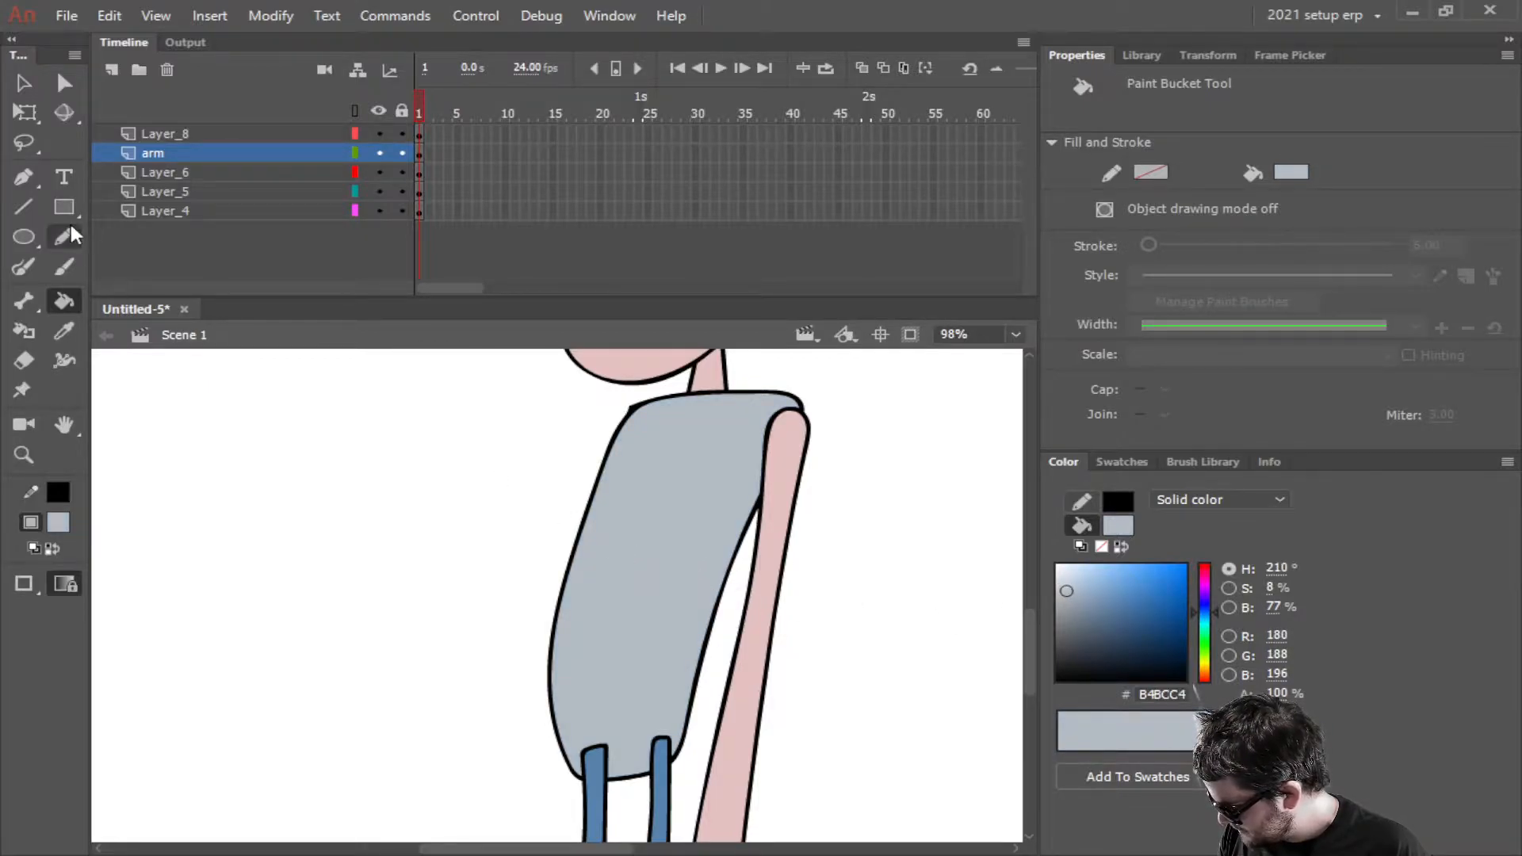
# Swap the stroke and fill colors so that black is the fill color, keeping the Paint Bucket active
pyautogui.click(64, 267)
pyautogui.press('k')
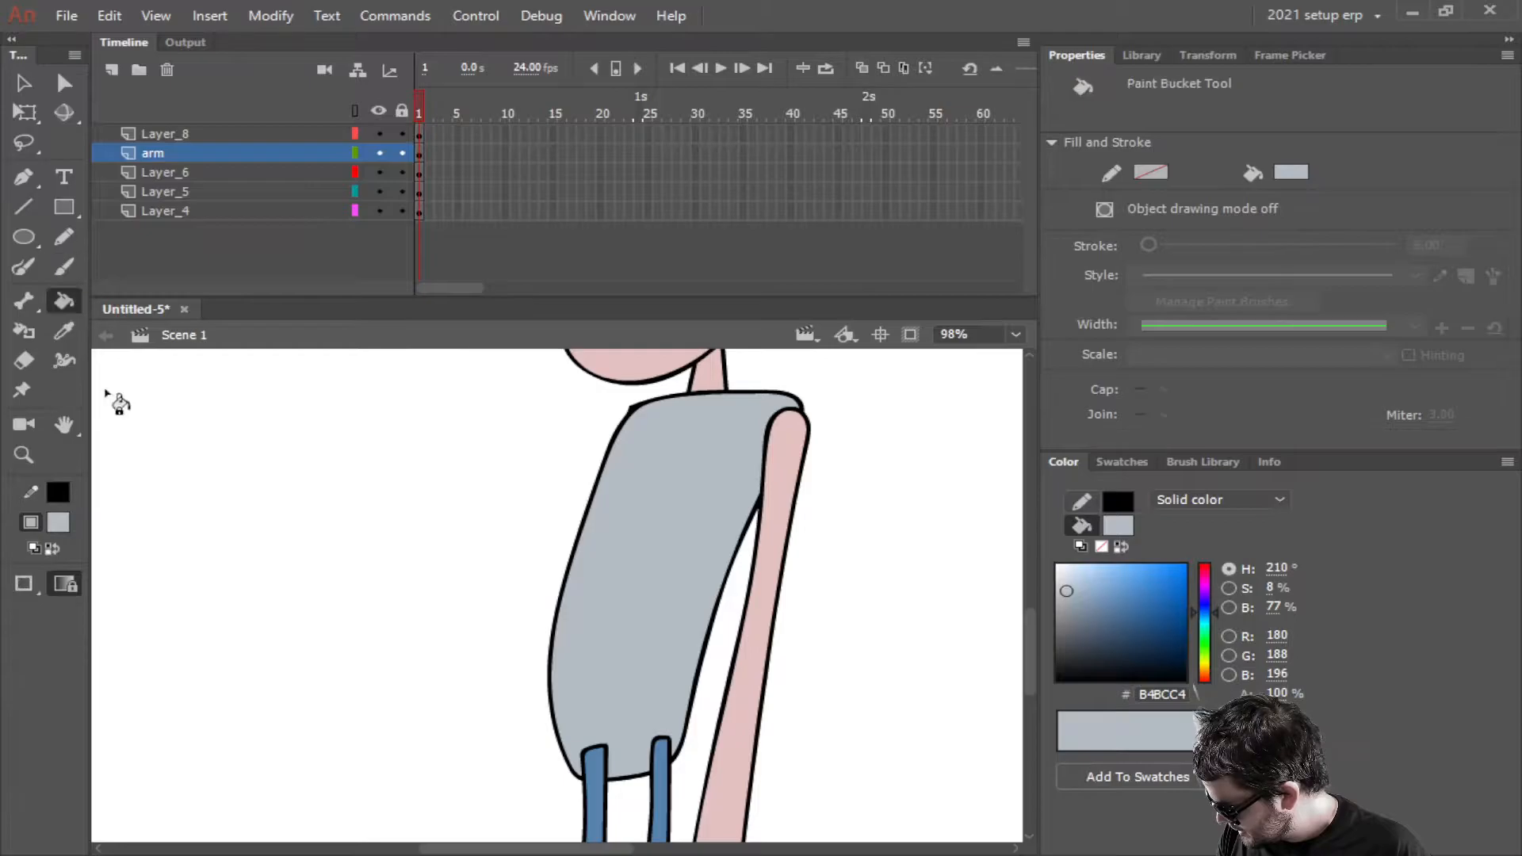
pyautogui.click(1120, 546)
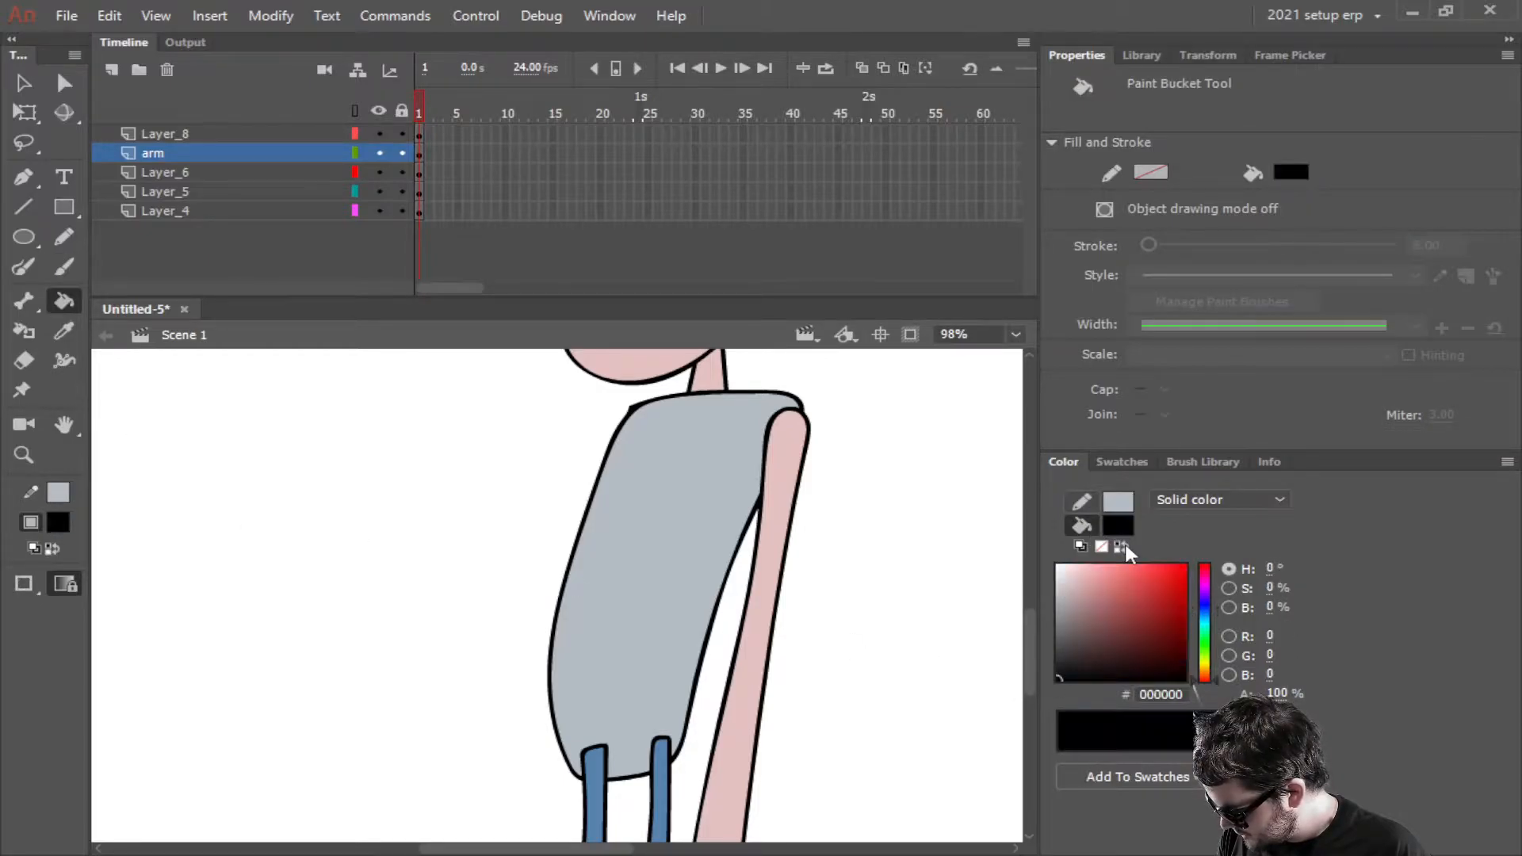
pyautogui.scroll(3, 885, 489)
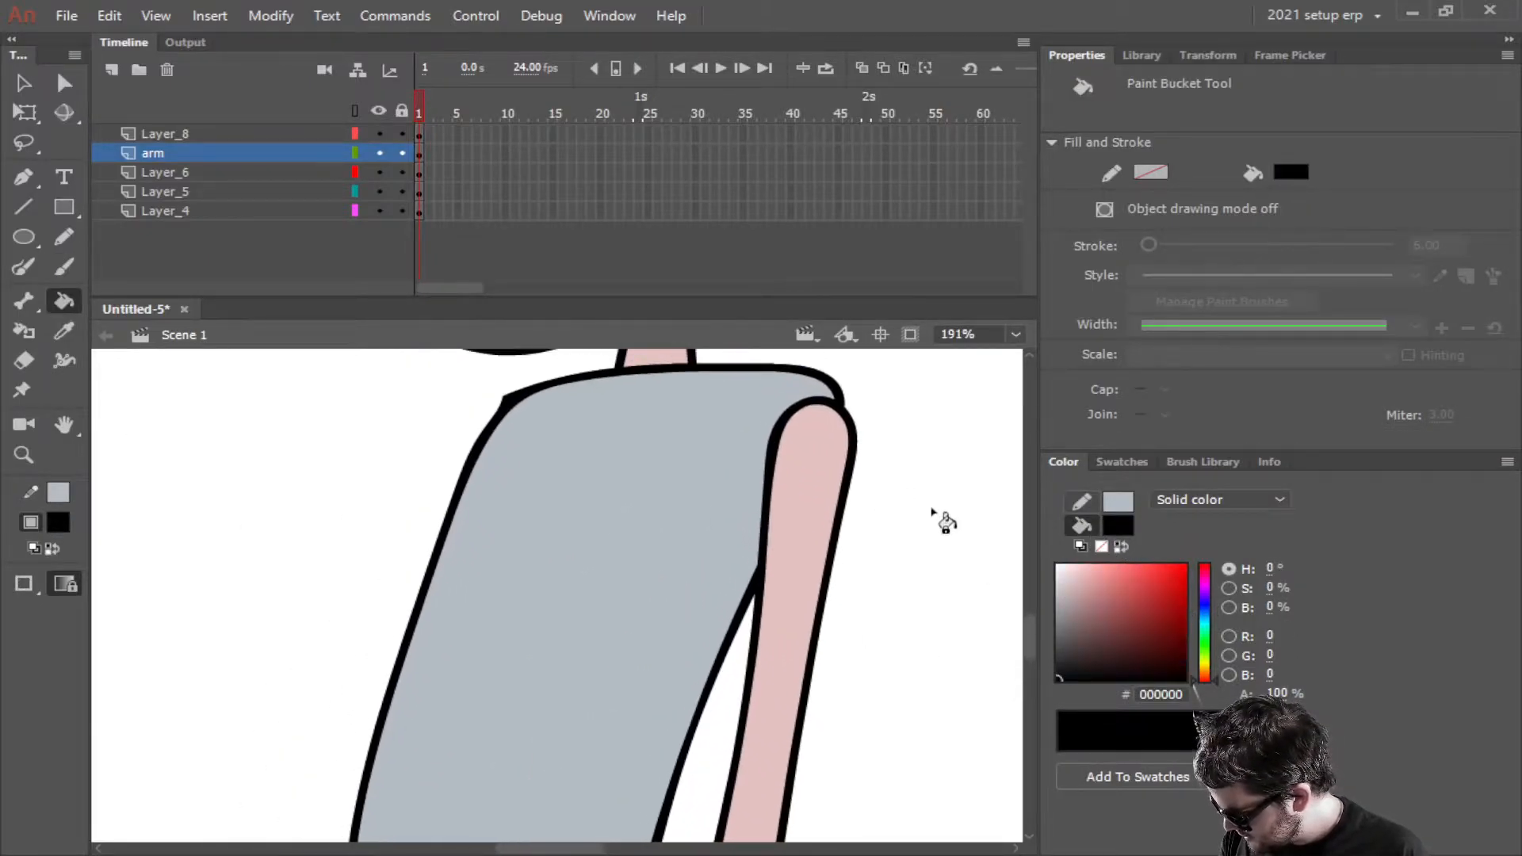
# Duplicate the arm layer and place the copy below all the other layers
pyautogui.click(194, 171)
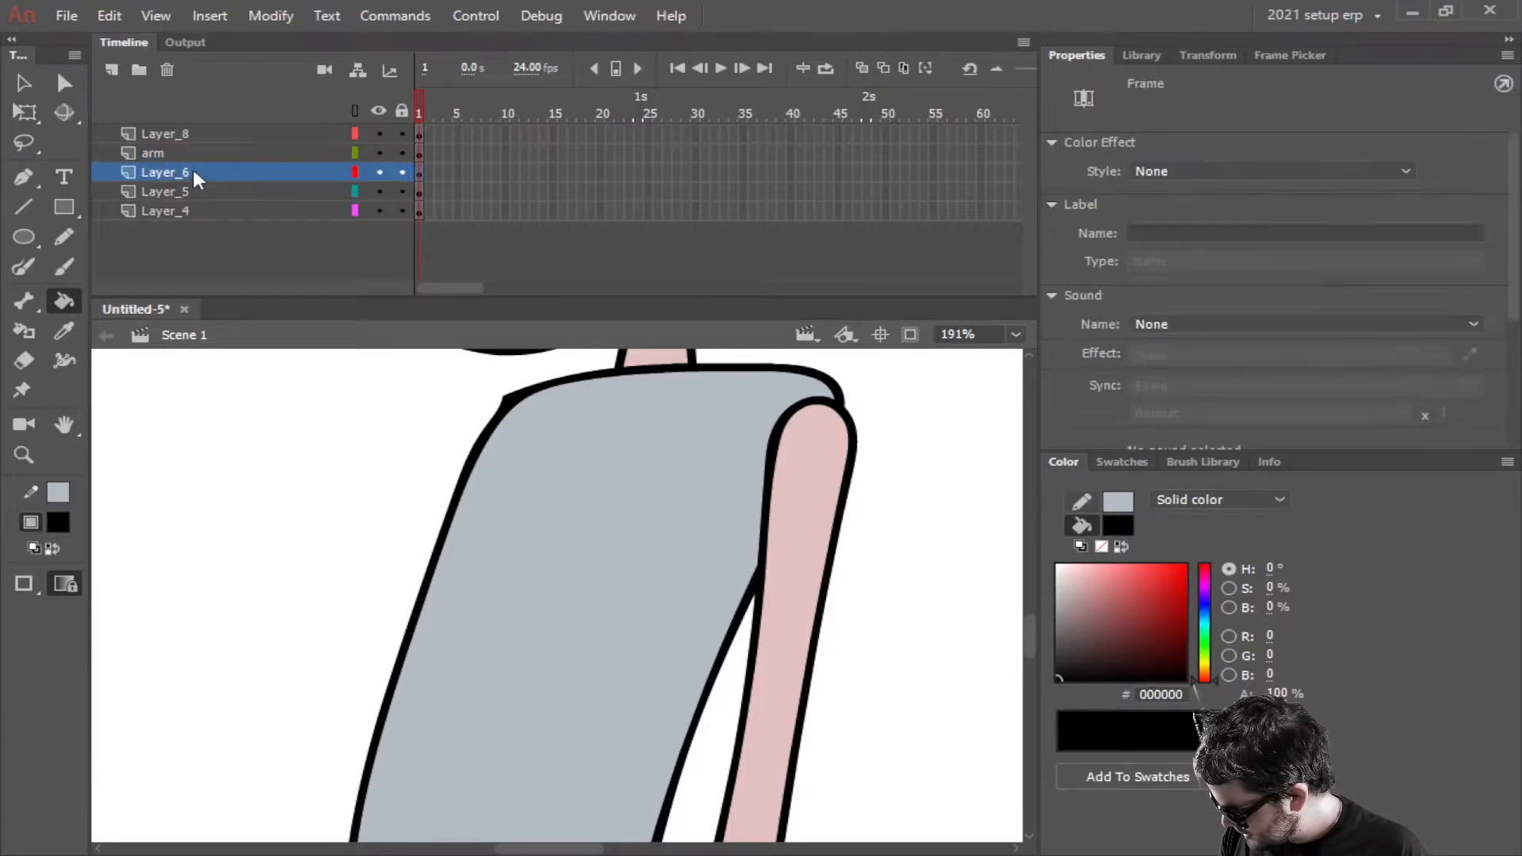
pyautogui.scroll(-5, 350, 416)
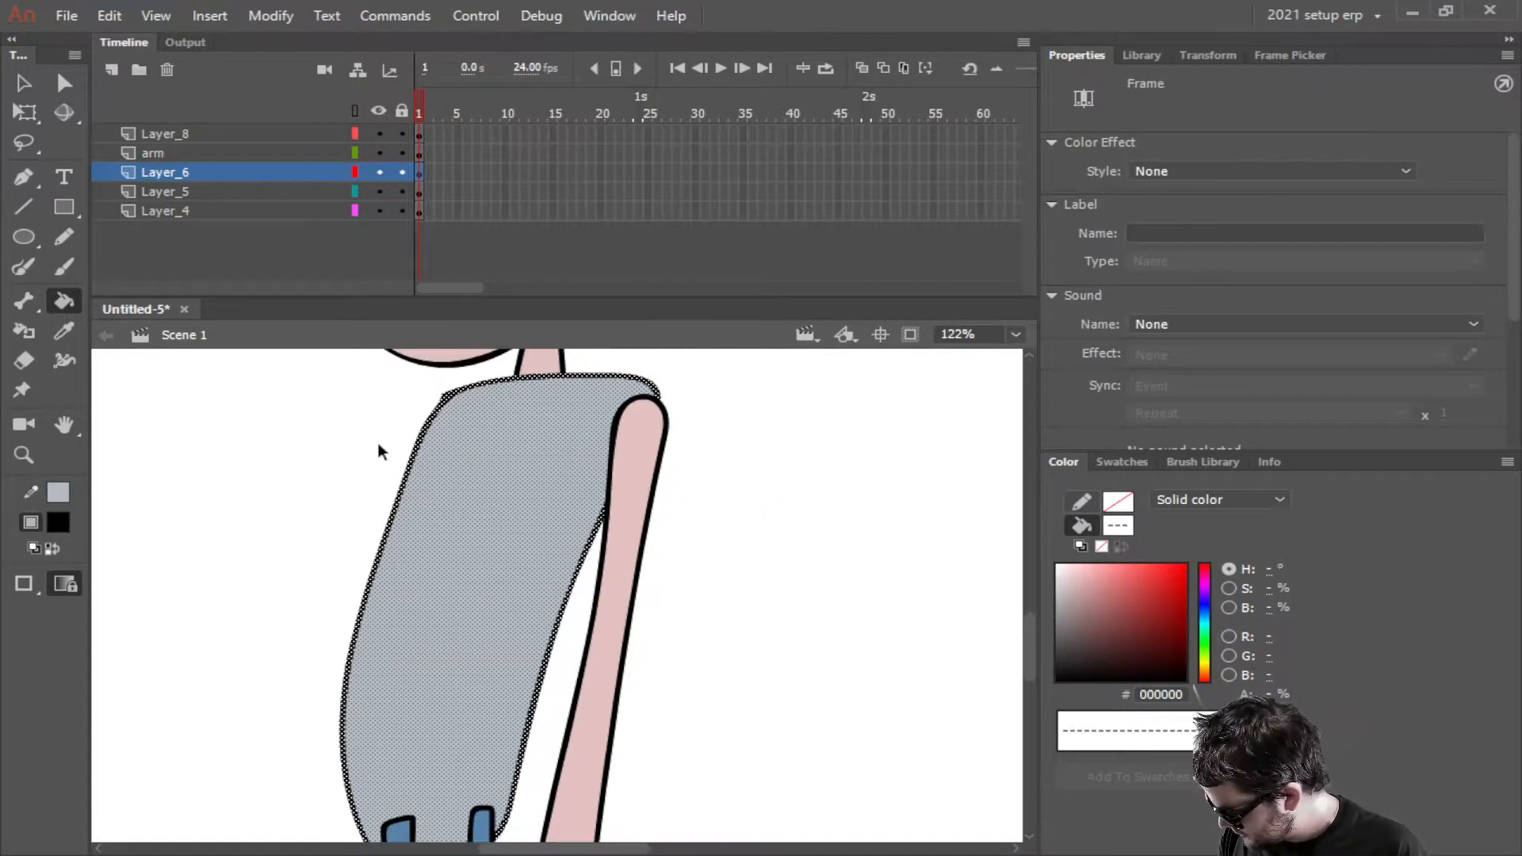
pyautogui.click(159, 154)
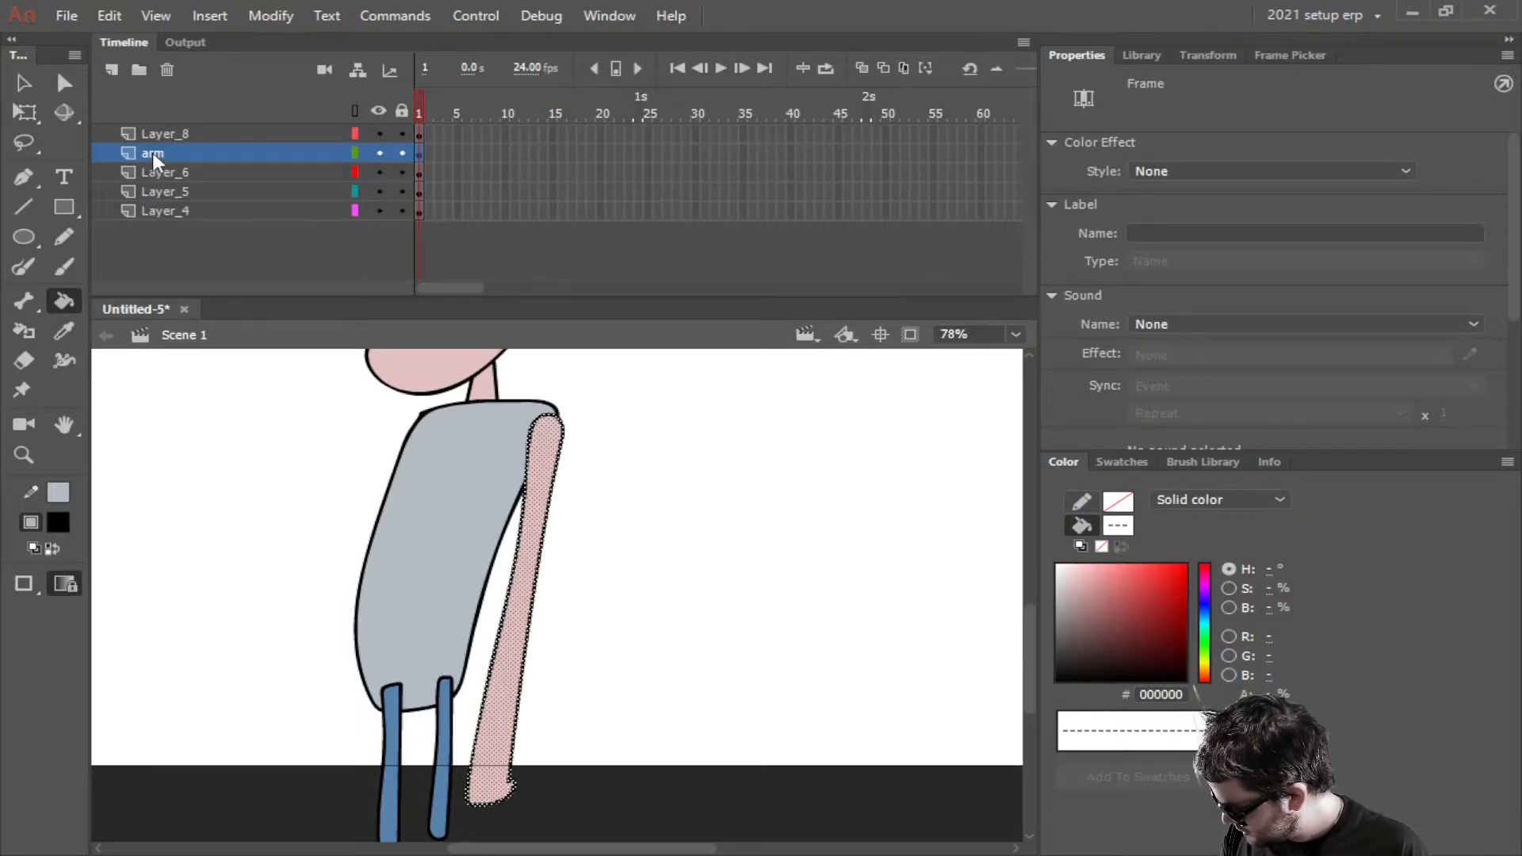
pyautogui.rightClick(152, 152)
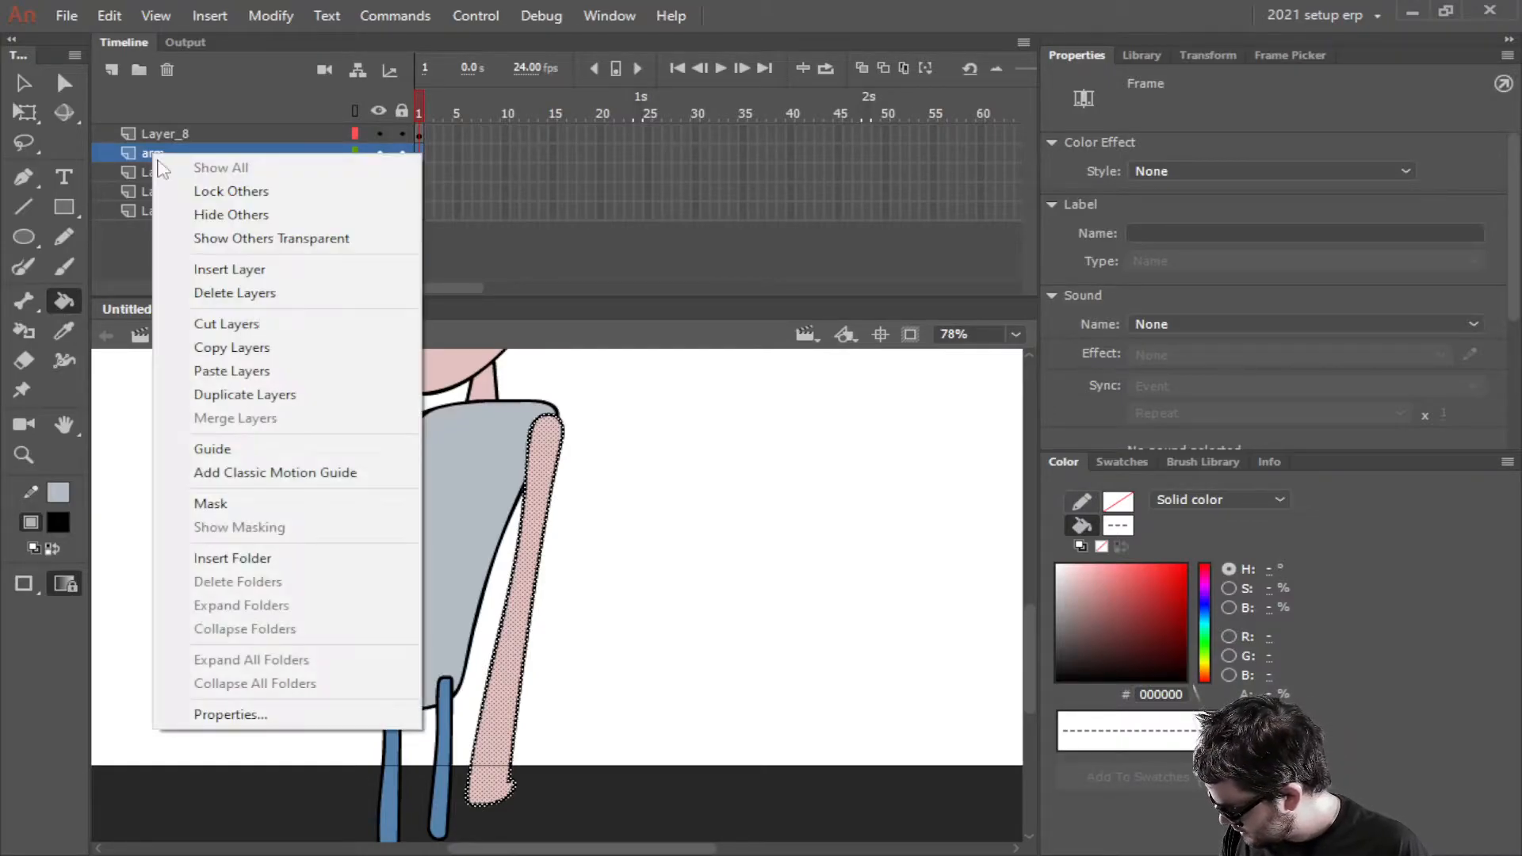
pyautogui.click(240, 397)
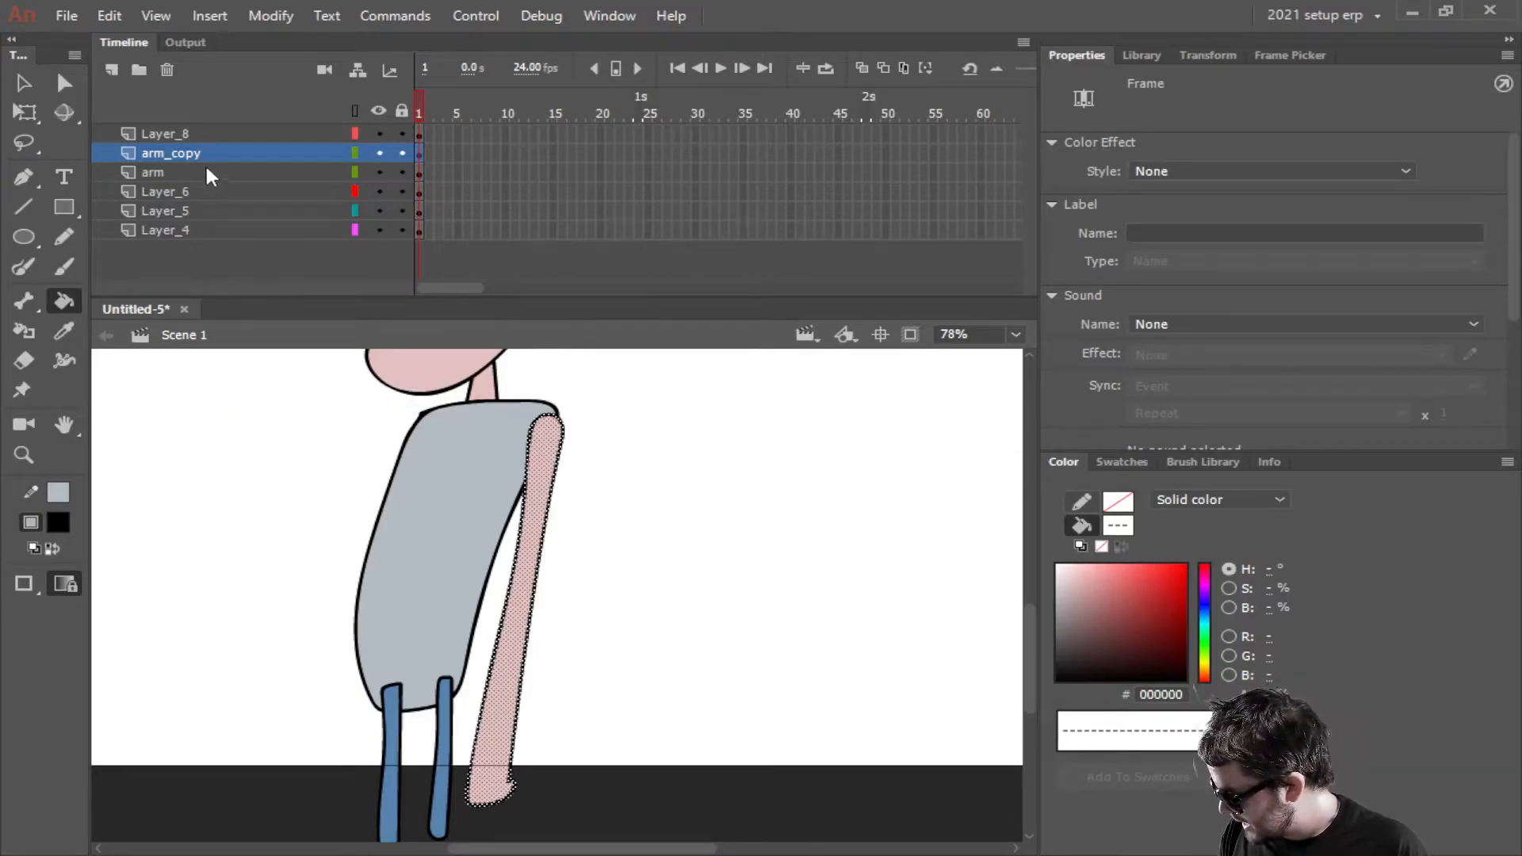
pyautogui.moveTo(161, 157); pyautogui.dragTo(165, 240)
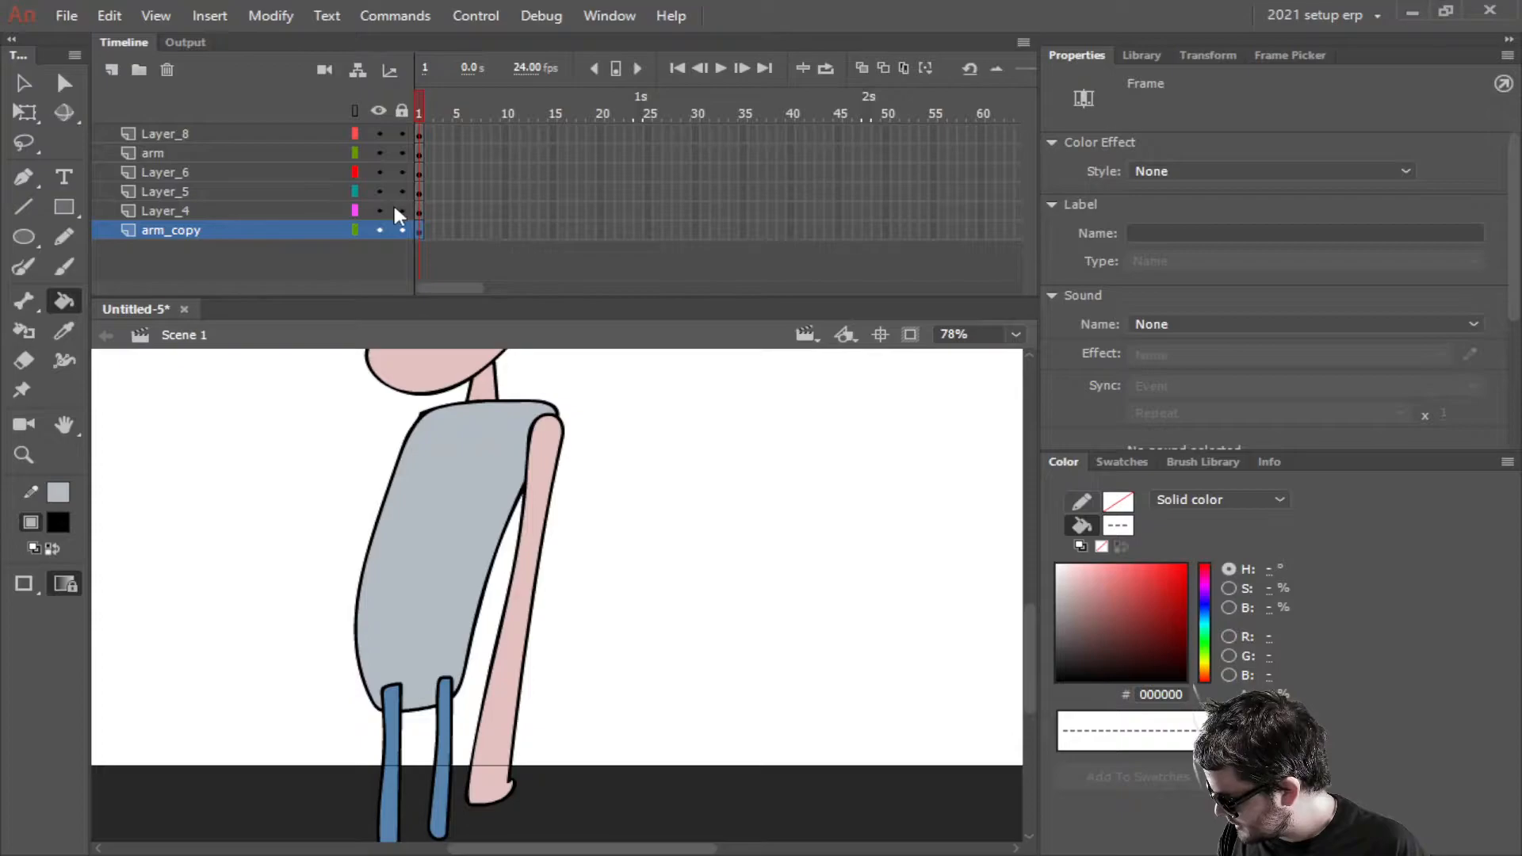
# Lock all layers except the duplicated arm's and move that arm behind the torso to the character's other shoulder, at about X 811.55
pyautogui.click(28, 83)
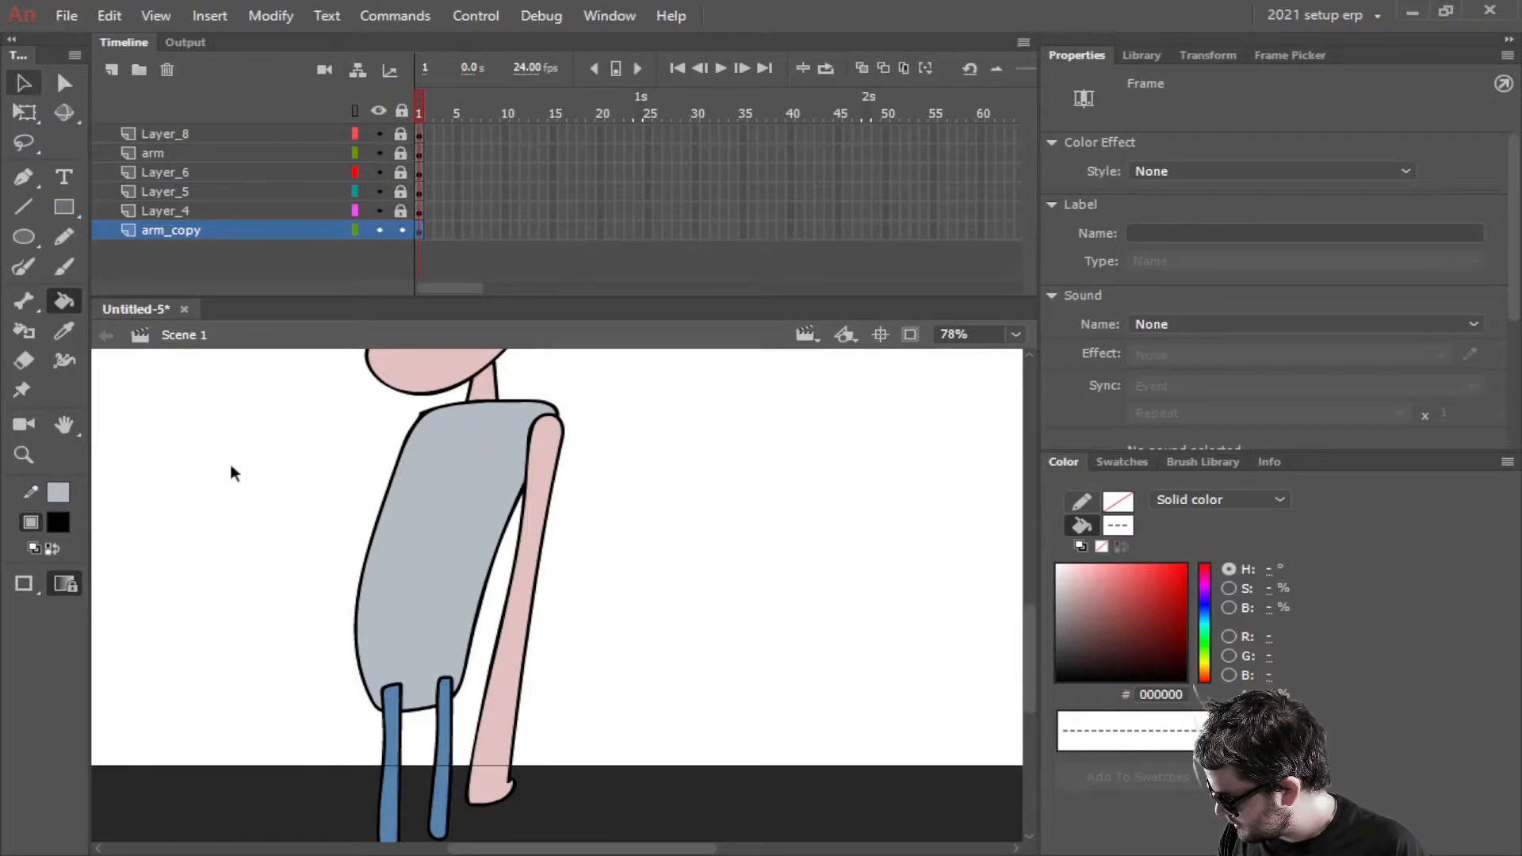
pyautogui.moveTo(514, 592); pyautogui.dragTo(394, 597)
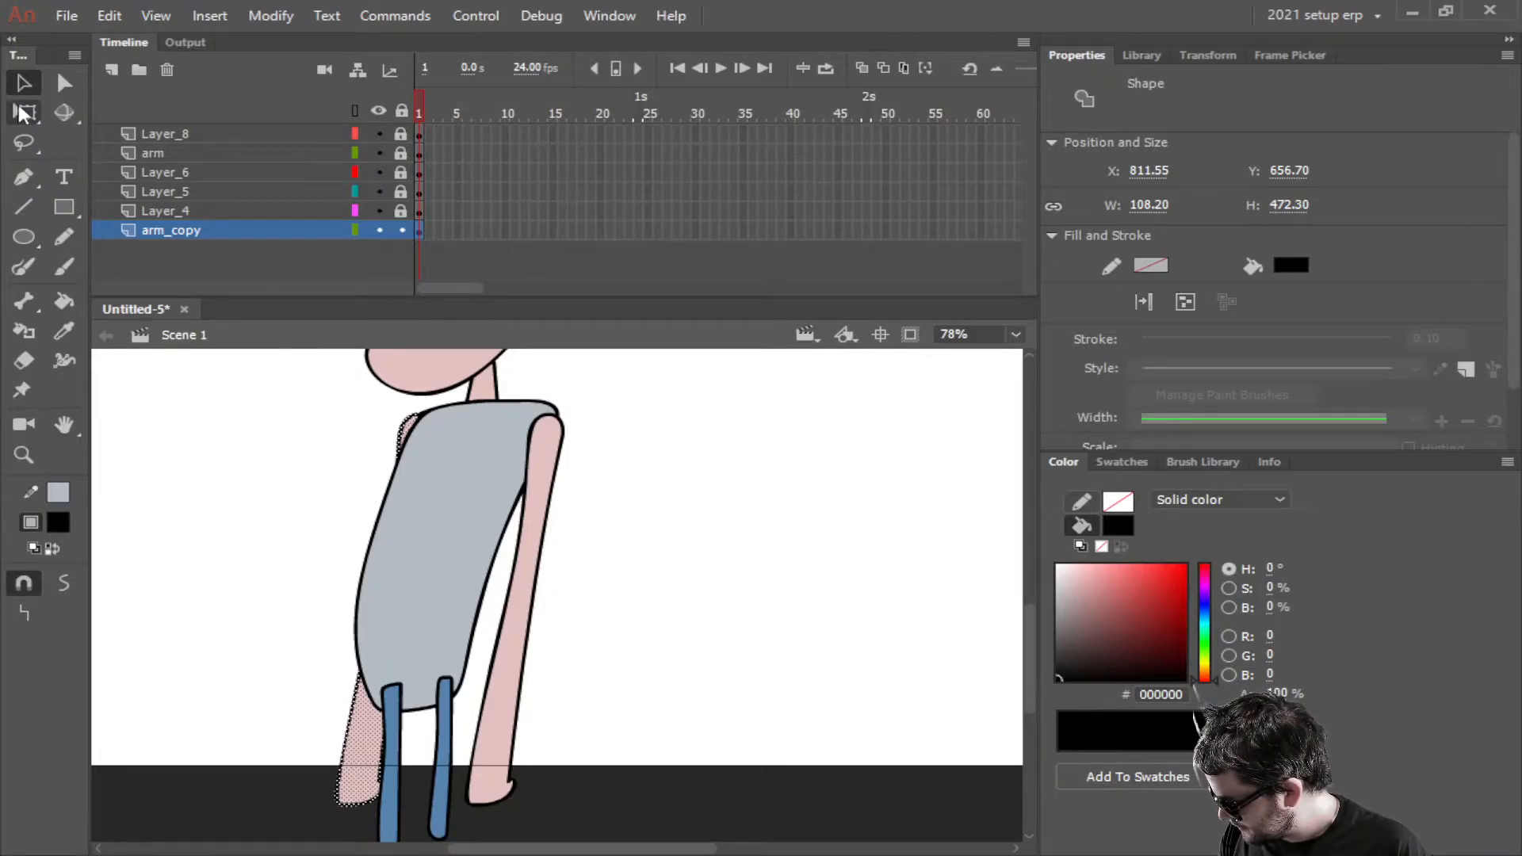
pyautogui.moveTo(635, 551); pyautogui.dragTo(725, 671)
pyautogui.scroll(-1, 725, 670)
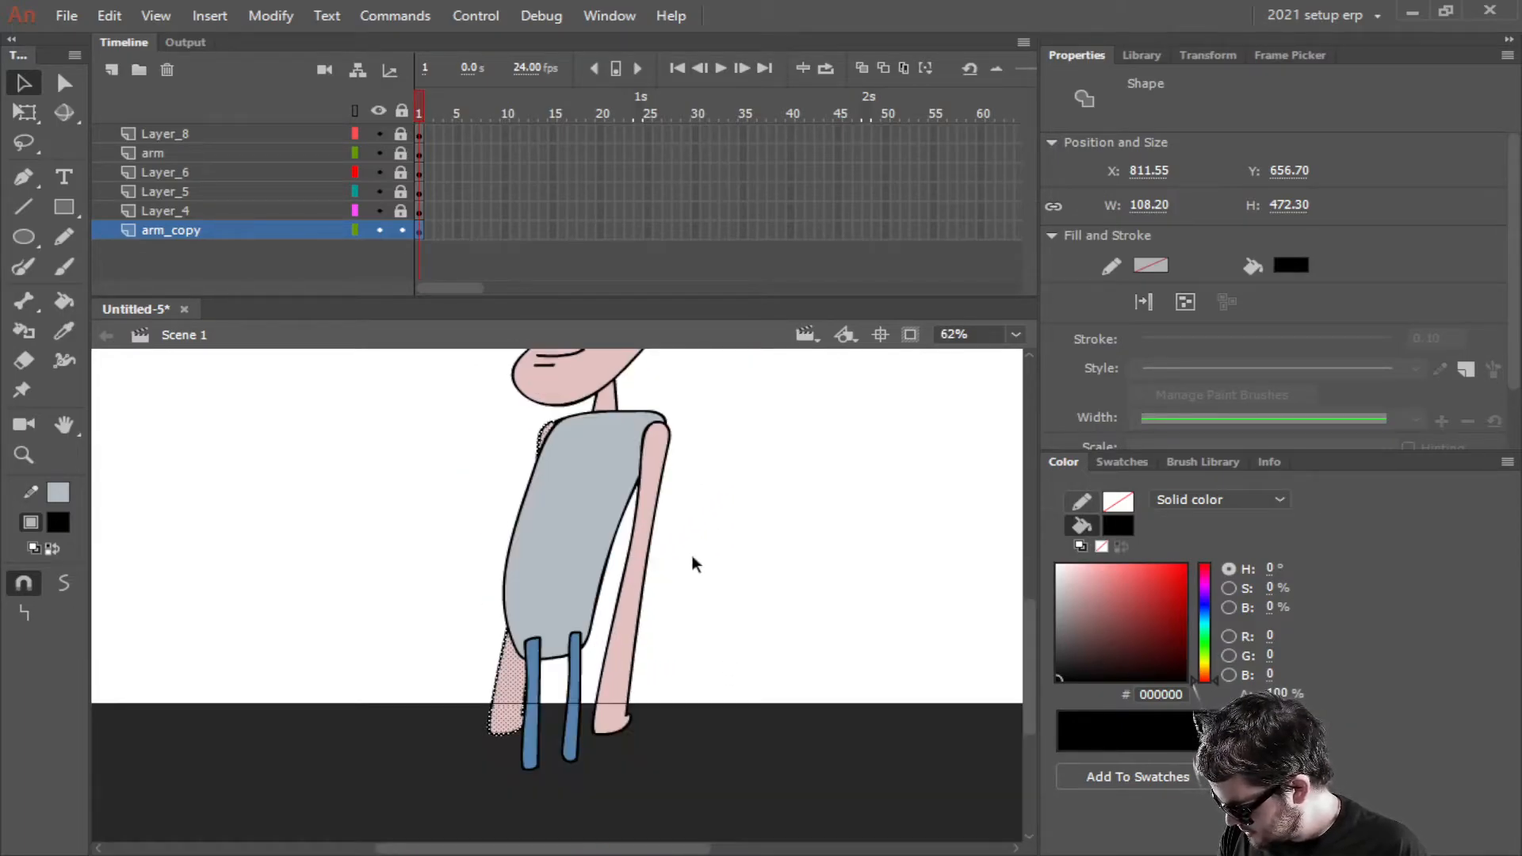
pyautogui.moveTo(692, 555); pyautogui.dragTo(740, 737)
pyautogui.scroll(-1, 743, 637)
pyautogui.scroll(1, 755, 656)
pyautogui.moveTo(772, 683); pyautogui.dragTo(748, 588)
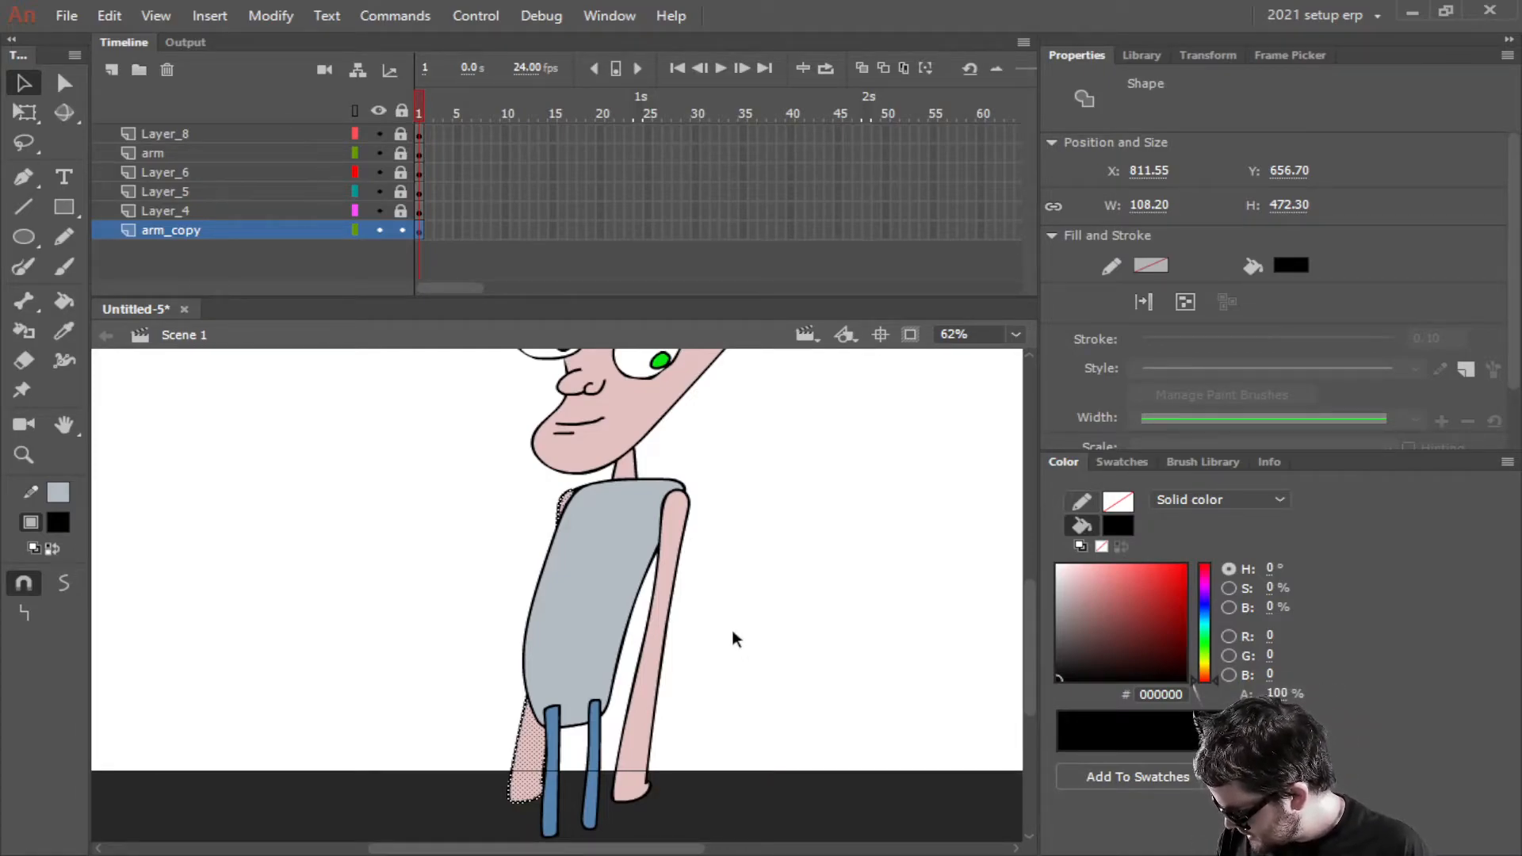
pyautogui.scroll(2, 731, 630)
# Activate the Brush tool, lock arm_copy, unlock Layer_4 and Layer_5, and move the head and neck's Layer_4 directly above the torso's Layer_6
pyautogui.click(64, 264)
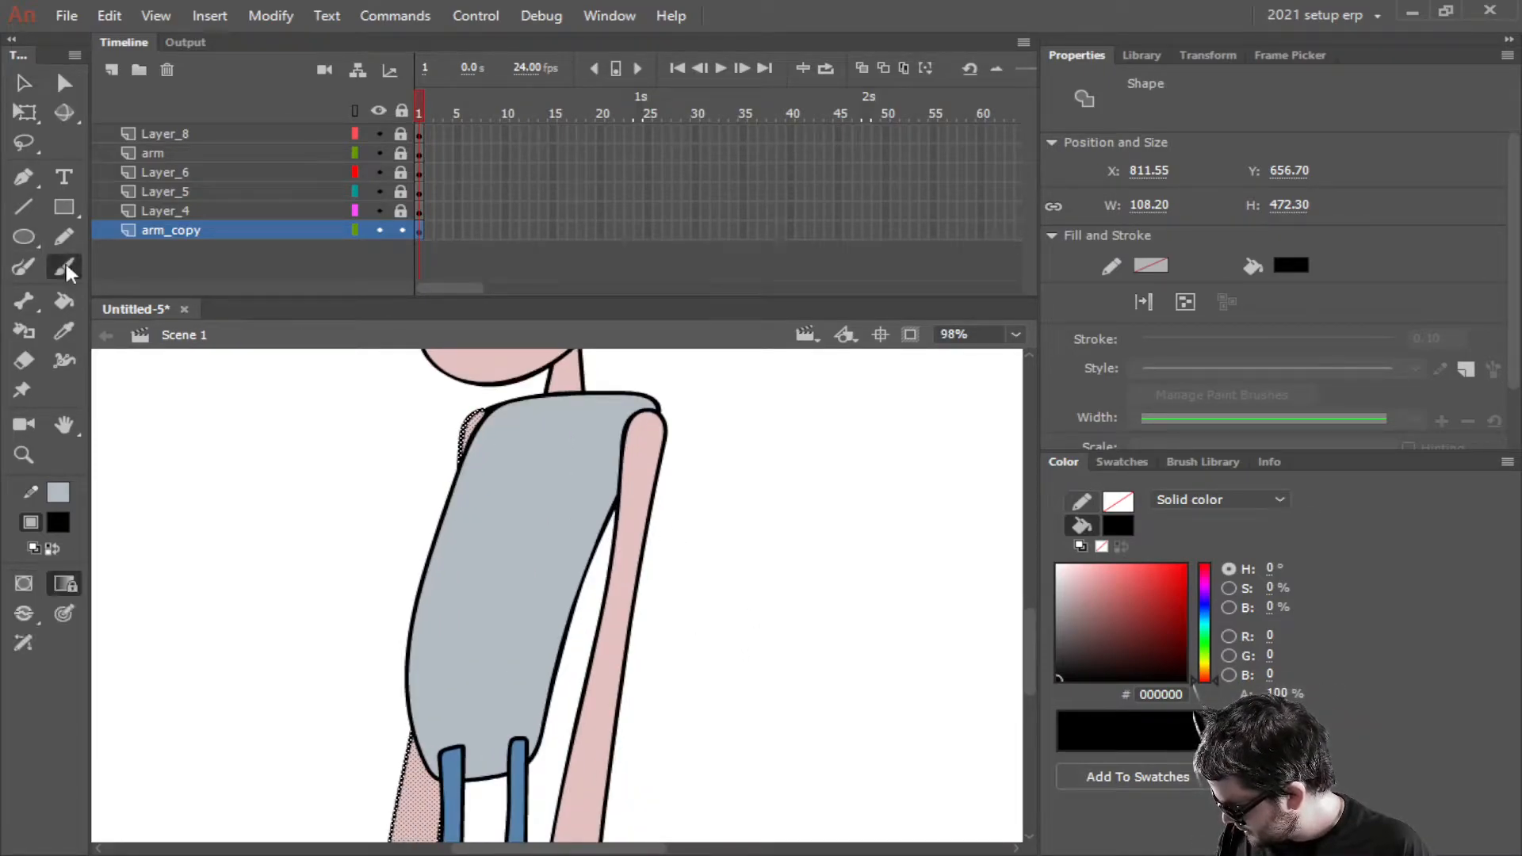
pyautogui.click(227, 230)
pyautogui.click(400, 230)
pyautogui.click(248, 211)
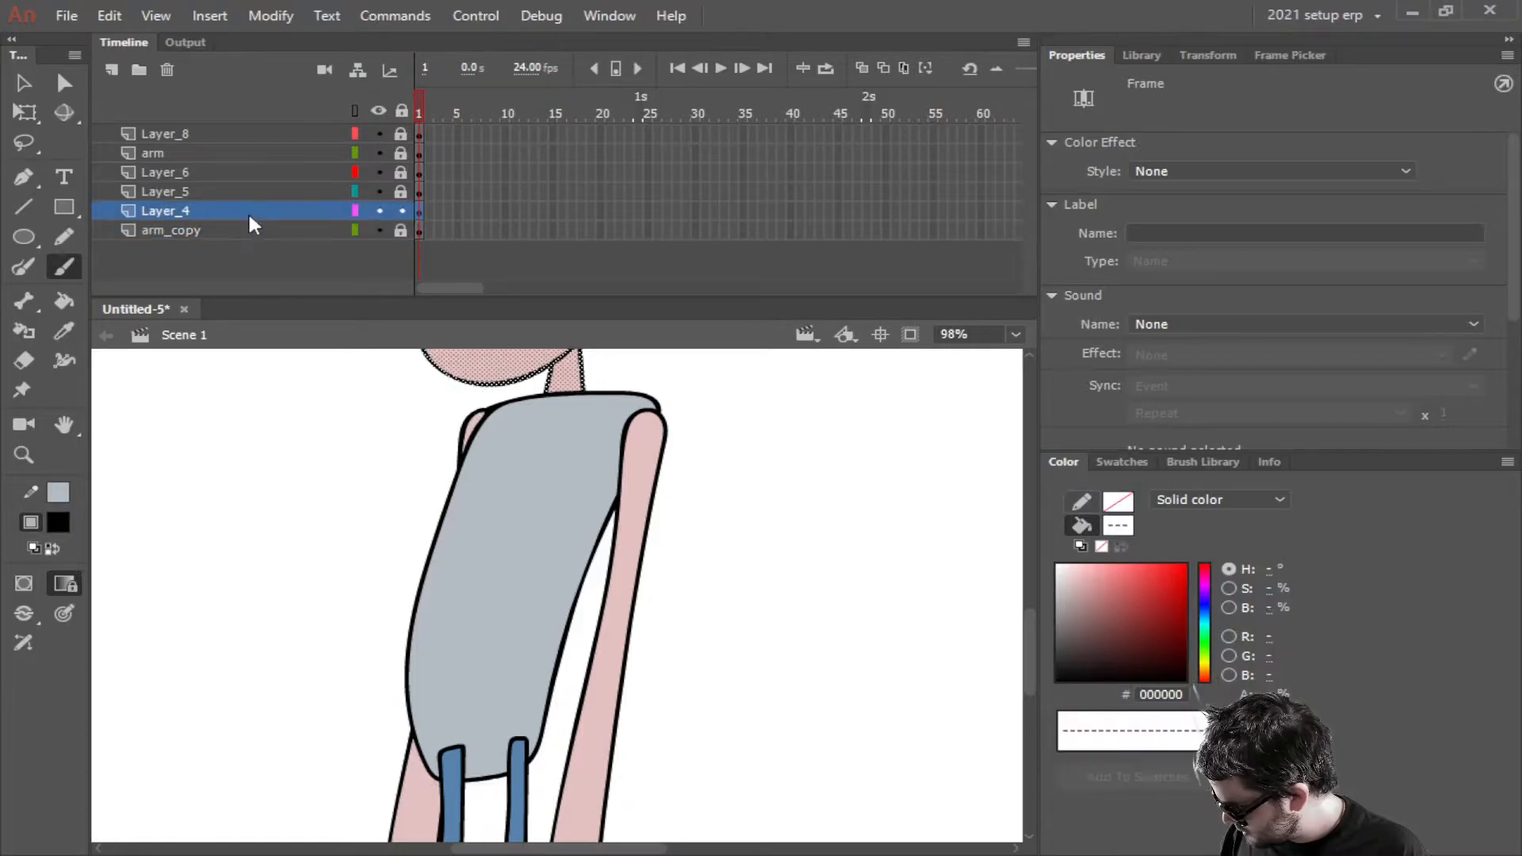
pyautogui.click(399, 210)
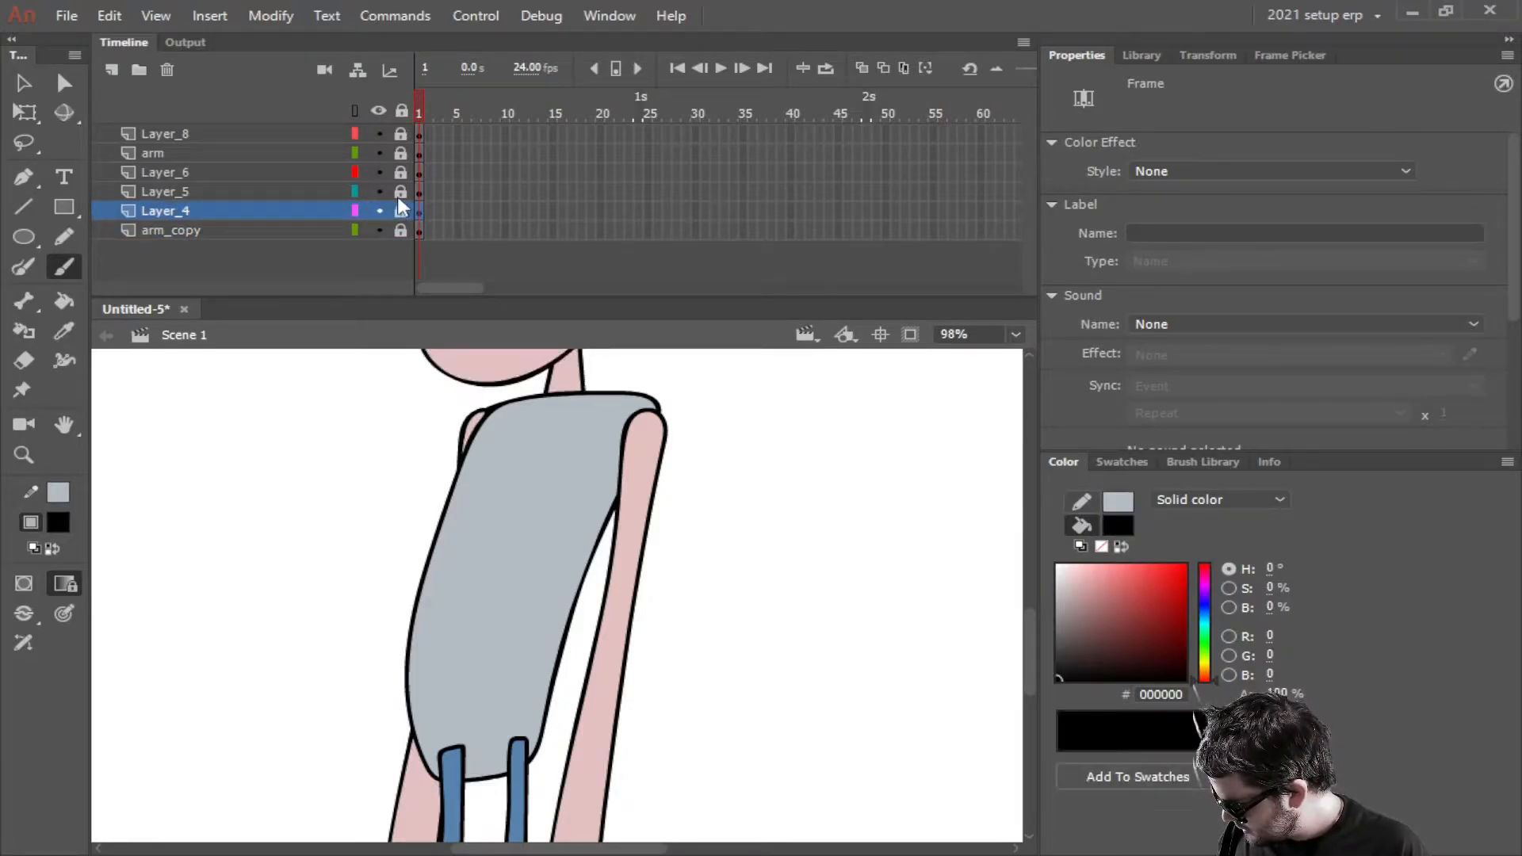
pyautogui.click(198, 194)
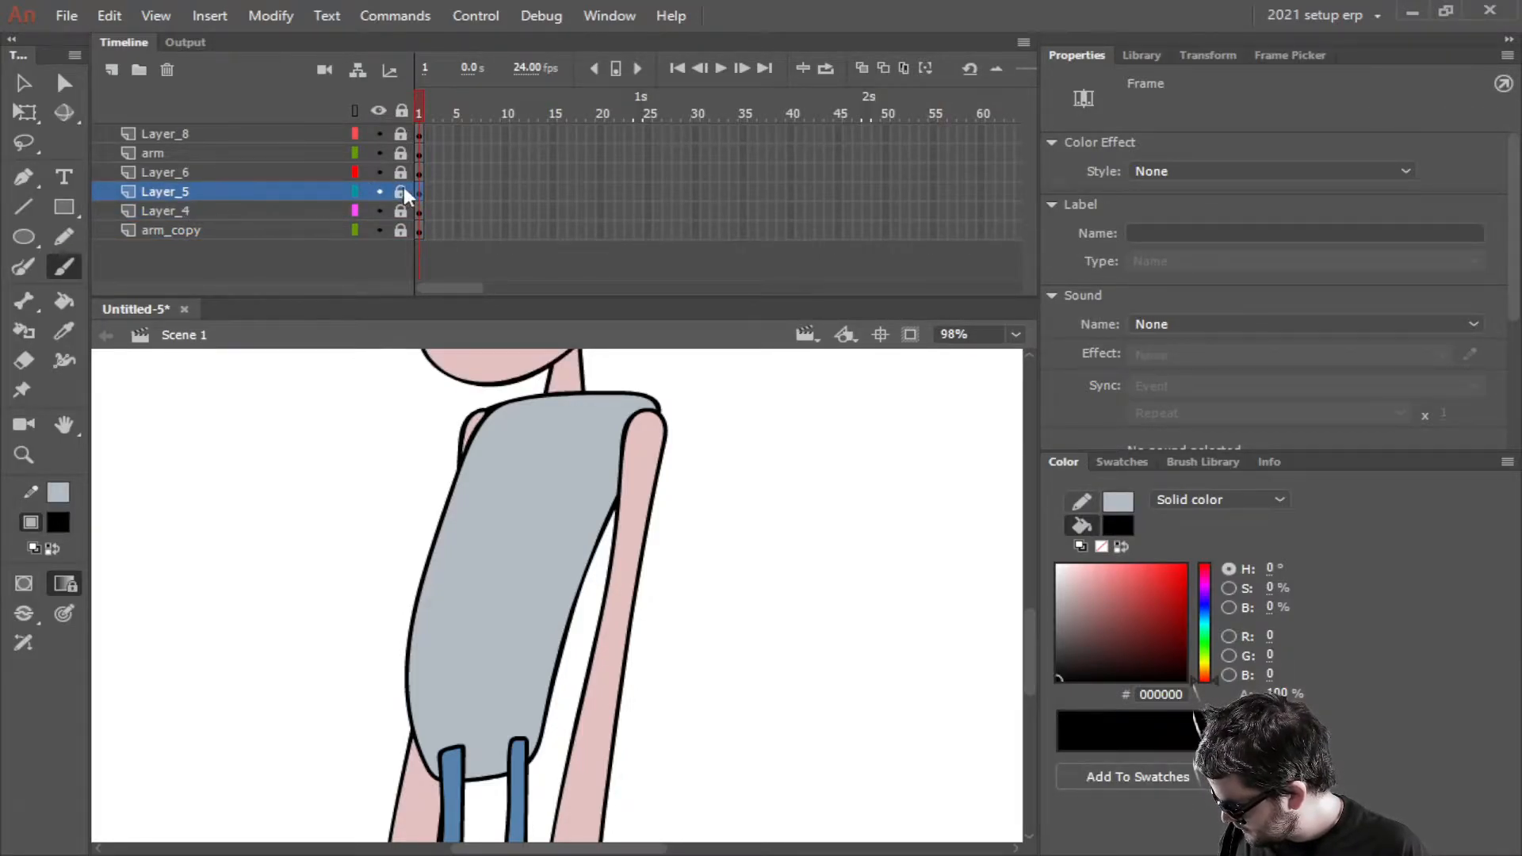
pyautogui.click(397, 211)
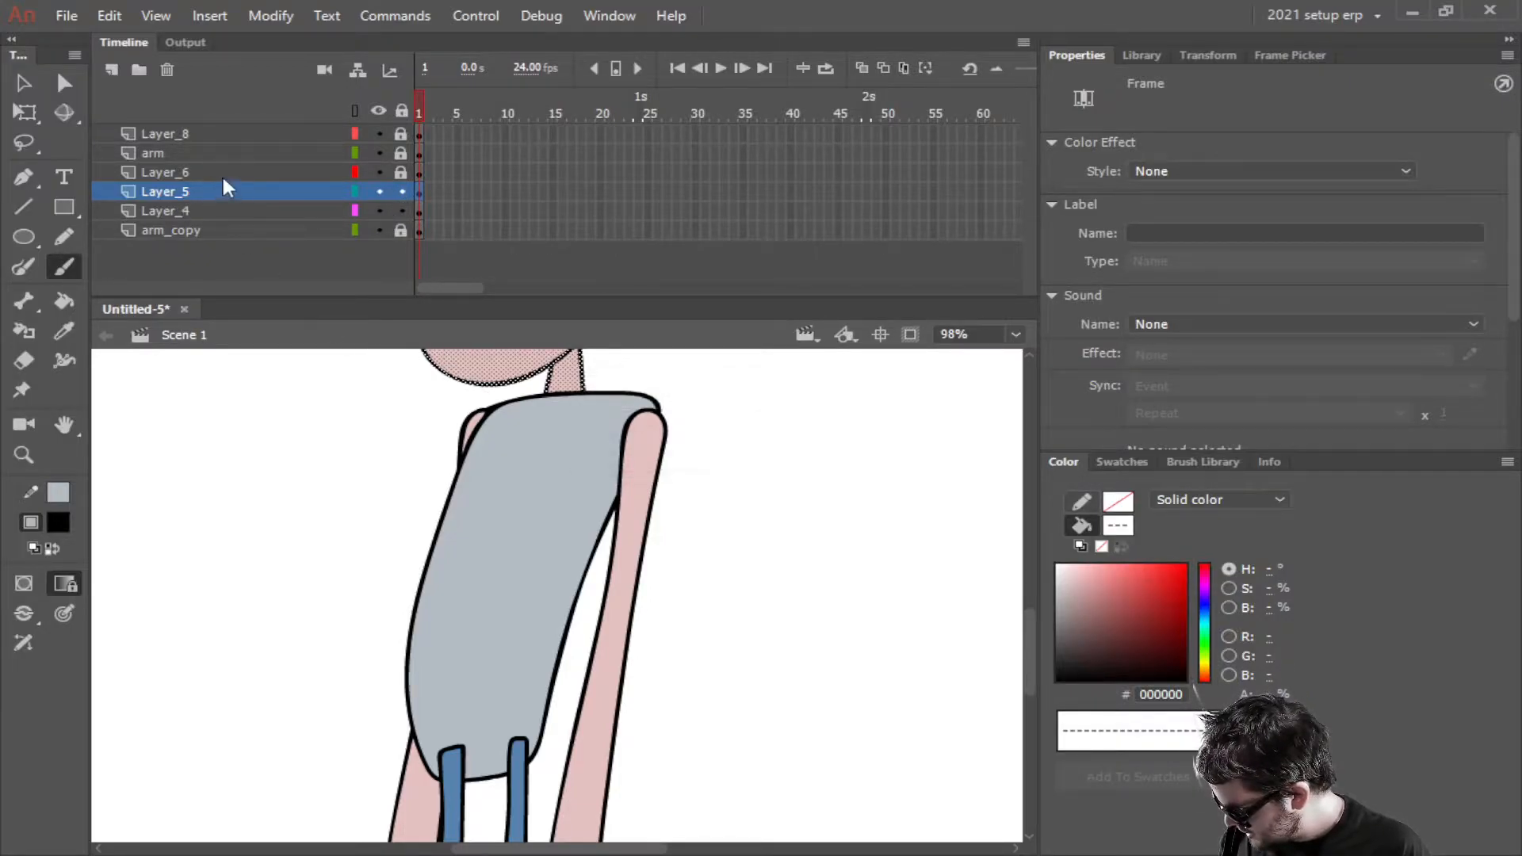
pyautogui.click(282, 195)
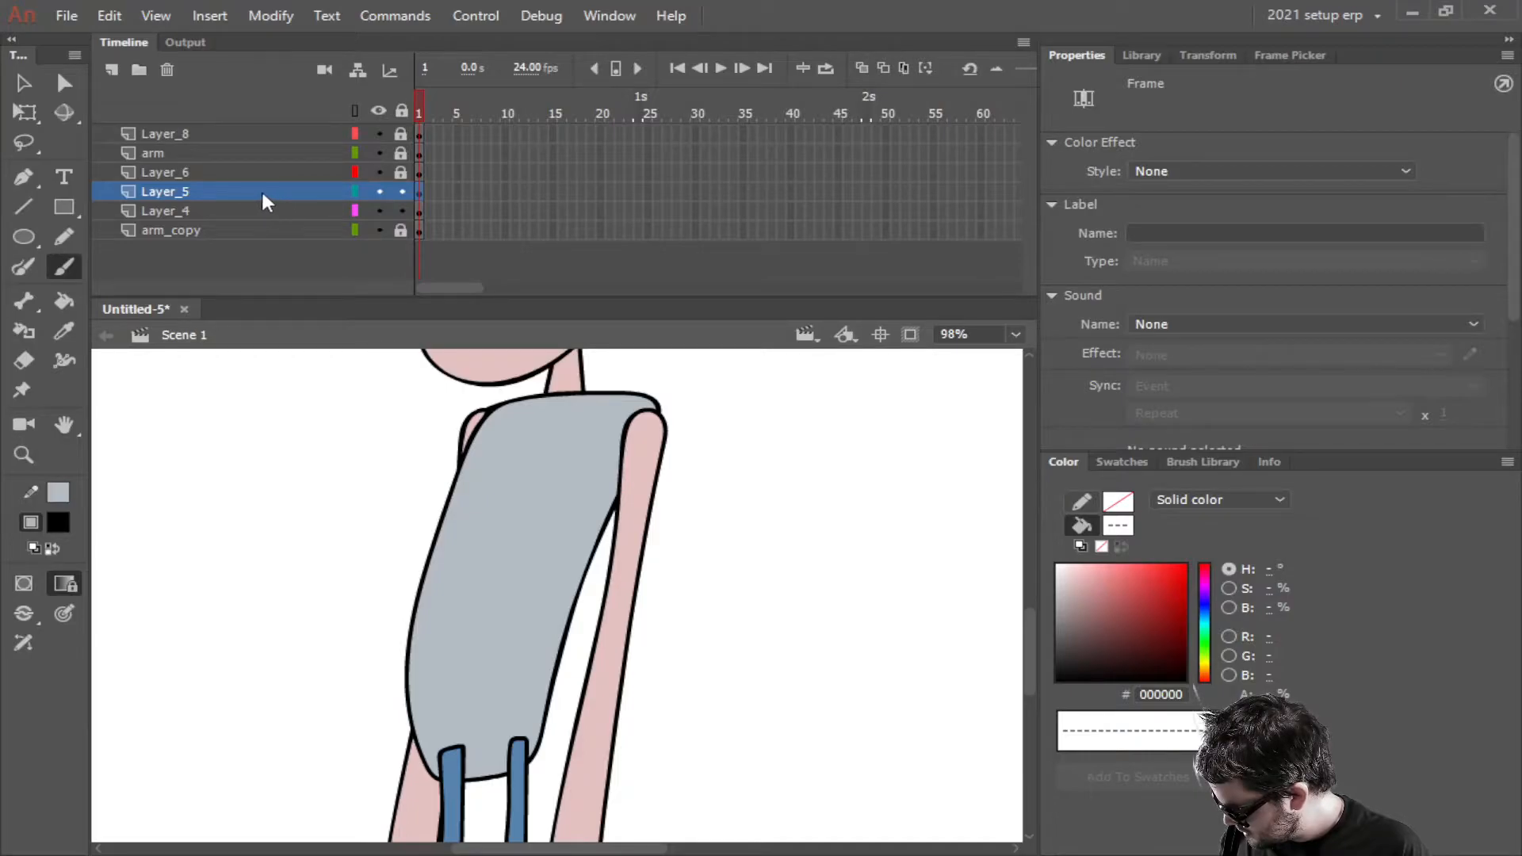
pyautogui.moveTo(239, 203); pyautogui.dragTo(226, 170)
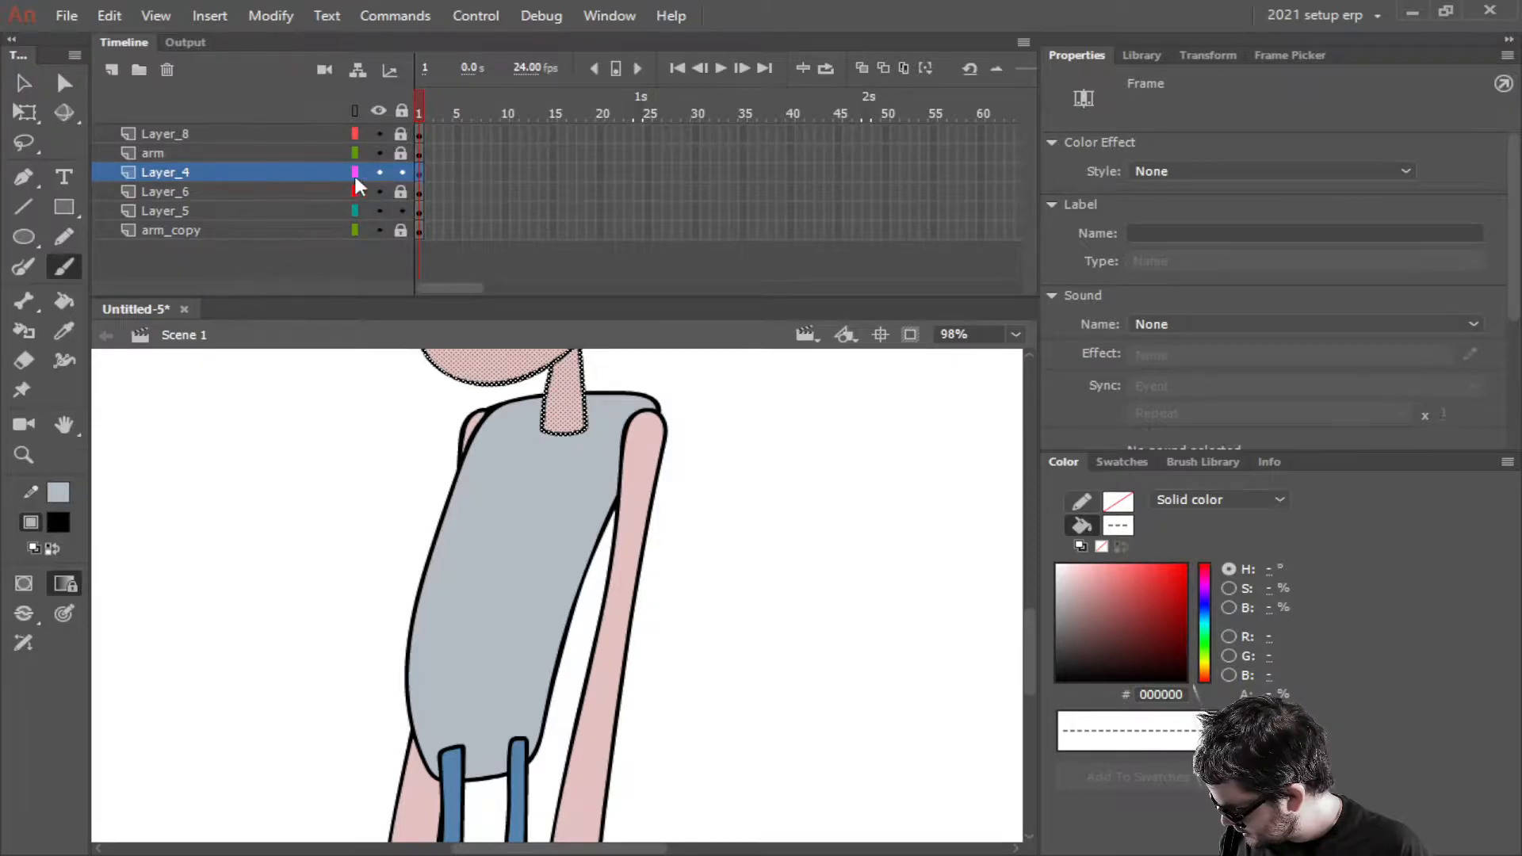
# Lock every layer except the torso's Layer_6 and deselect the torso artwork
pyautogui.click(229, 191)
pyautogui.scroll(-2, 256, 440)
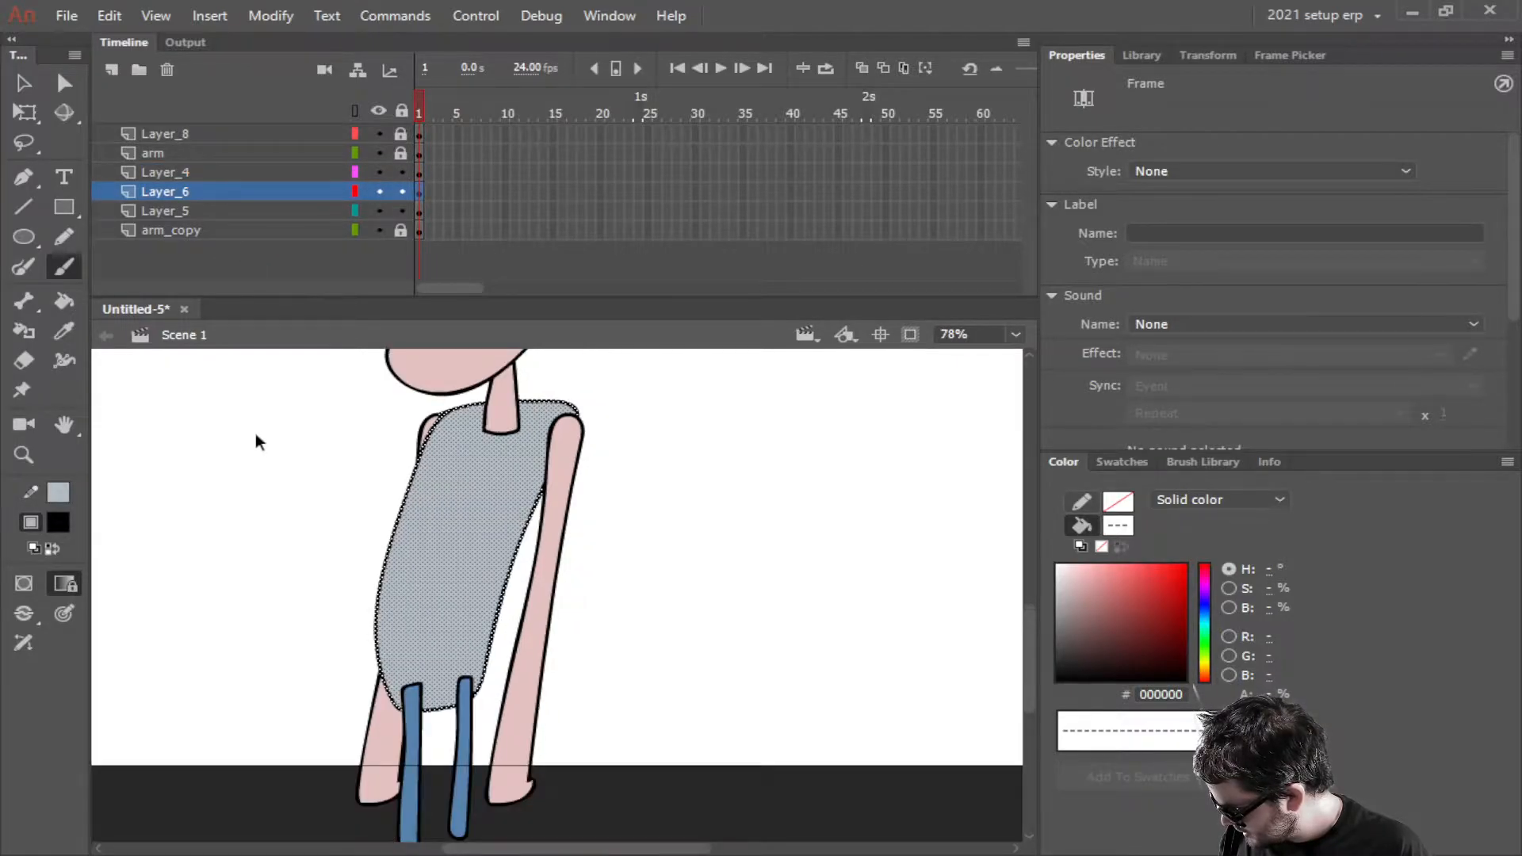
pyautogui.moveTo(268, 544); pyautogui.dragTo(373, 657)
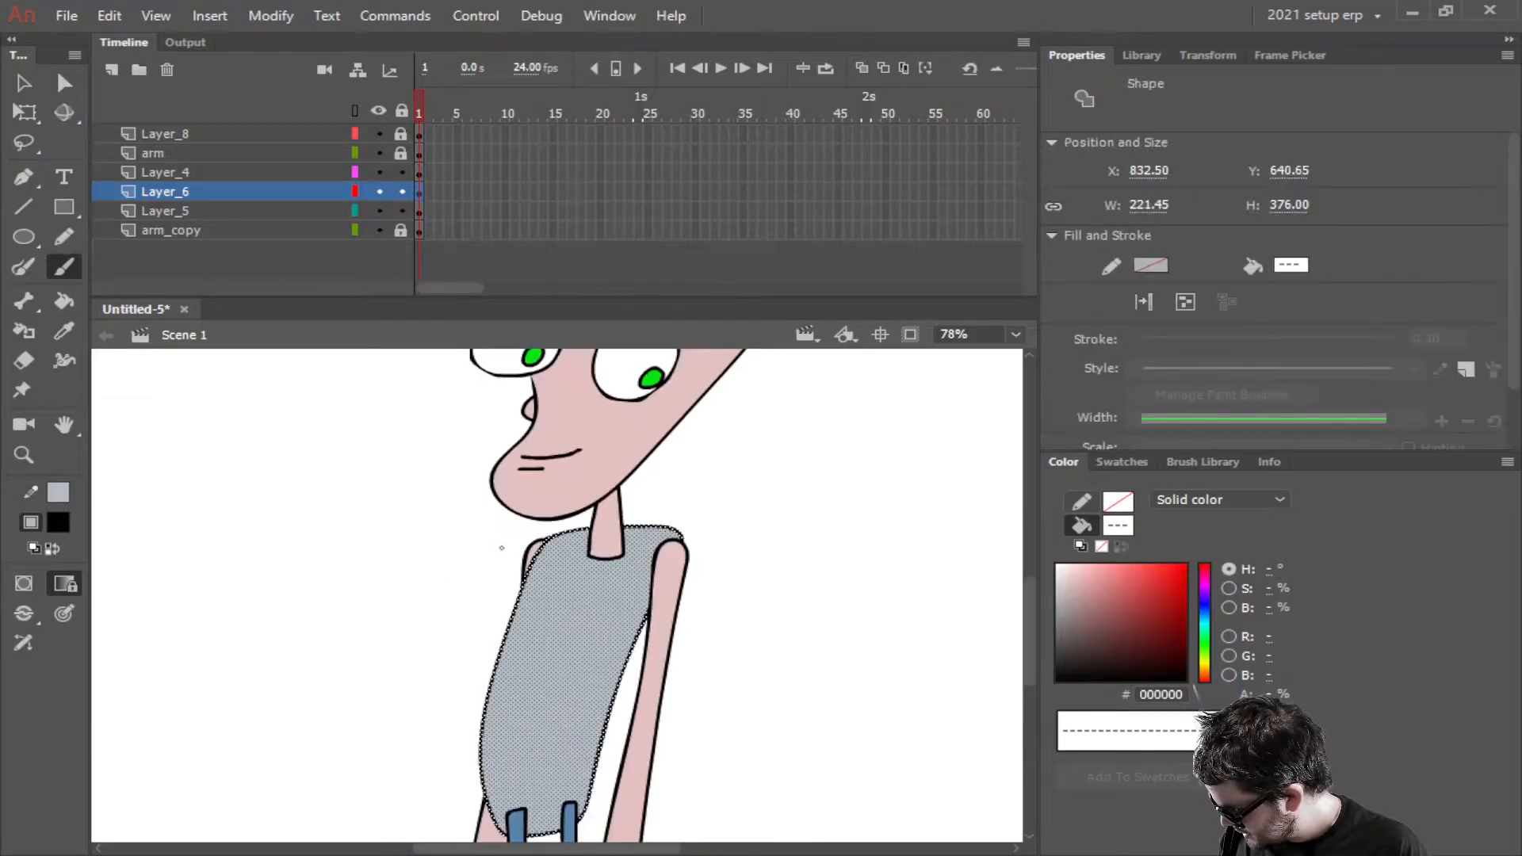
pyautogui.click(402, 173)
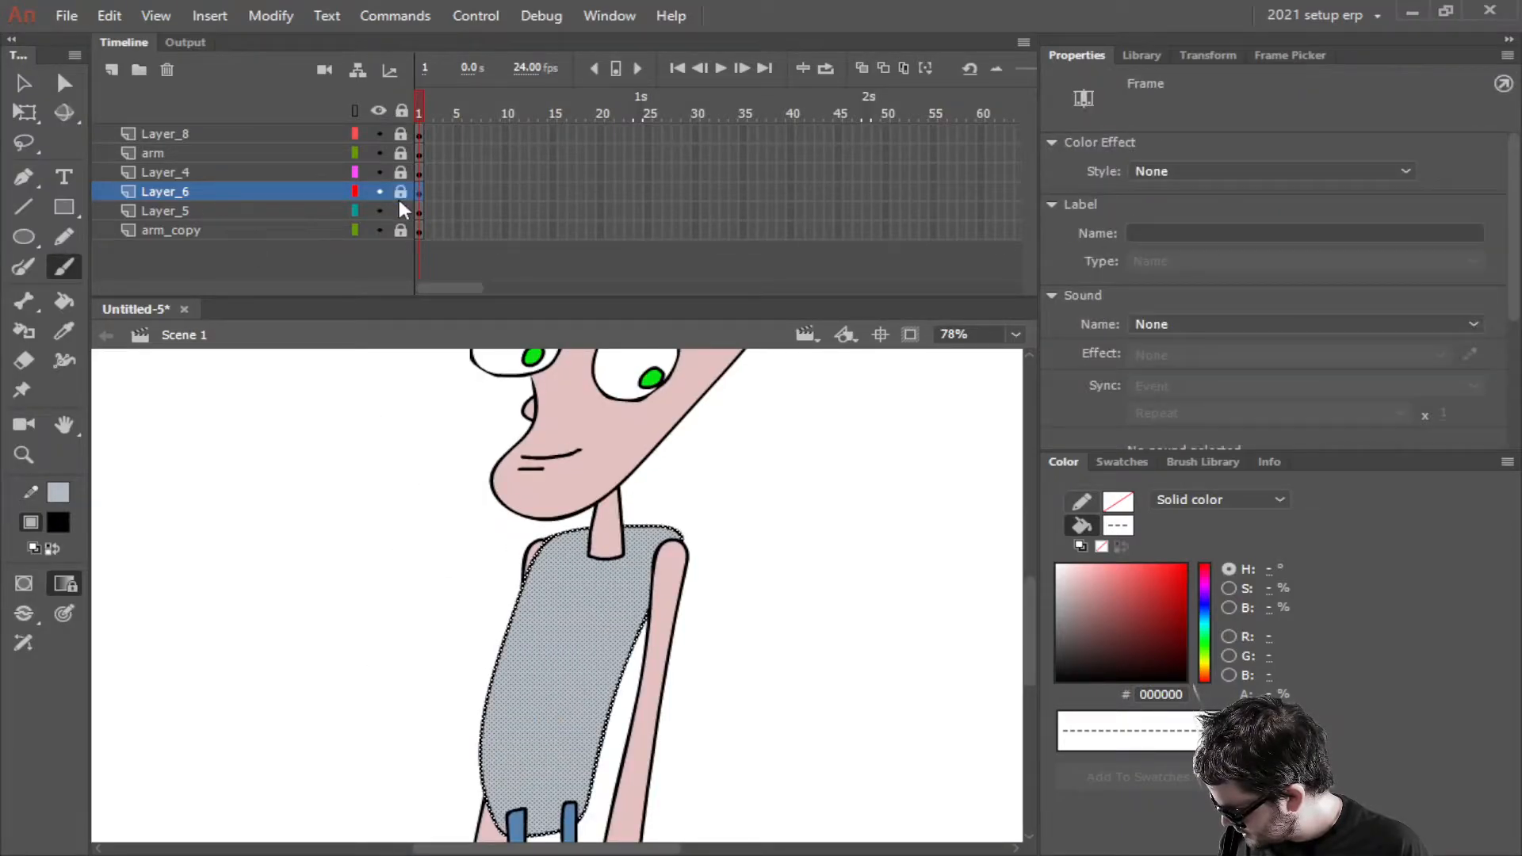
pyautogui.click(402, 191)
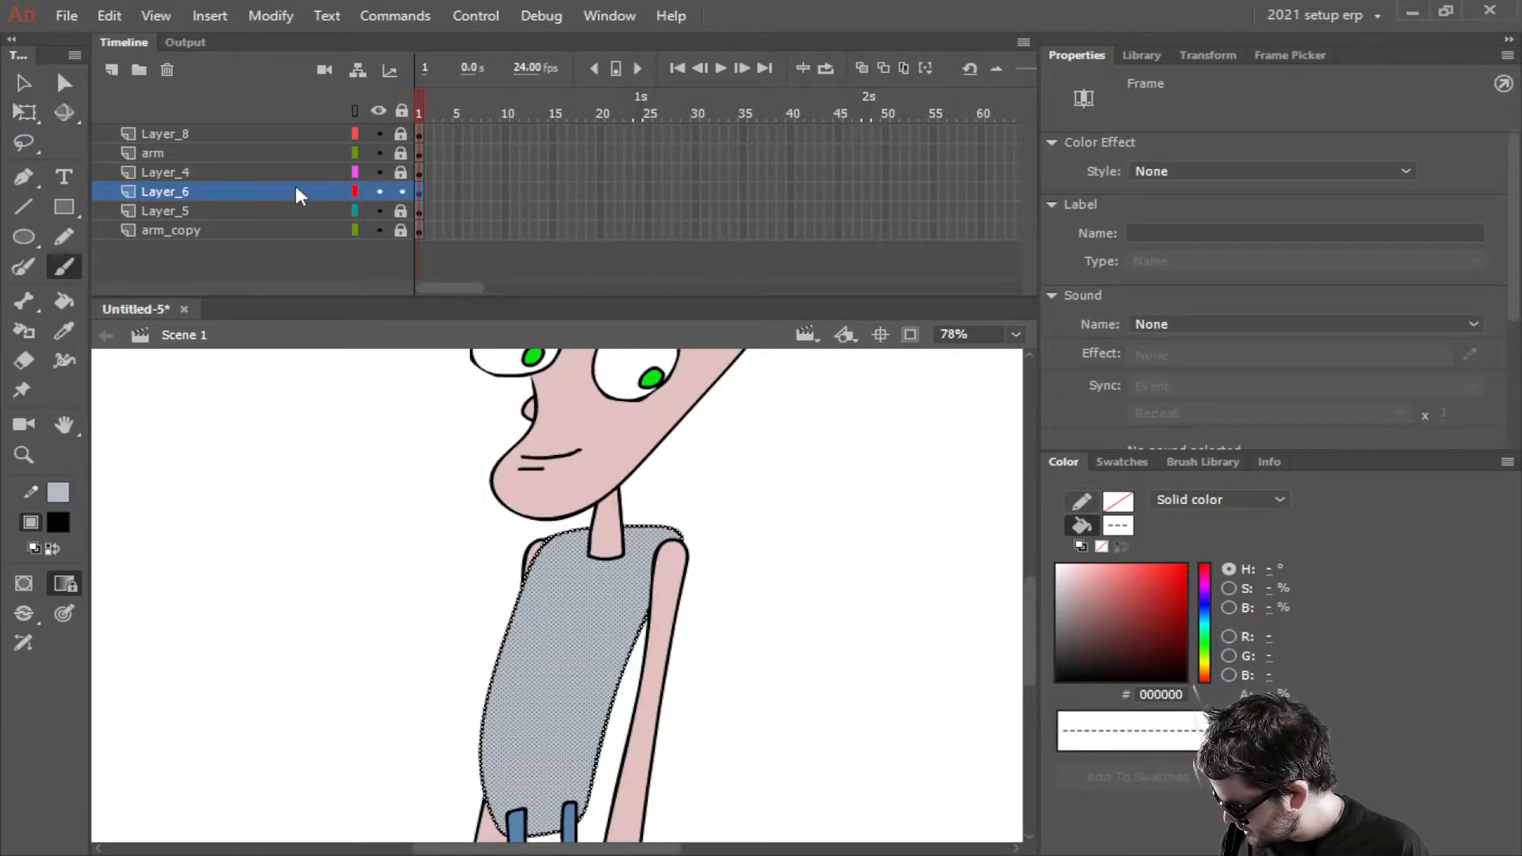
pyautogui.scroll(3, 629, 570)
pyautogui.moveTo(1156, 577)
pyautogui.mouseDown()
pyautogui.moveTo(1132, 632)
pyautogui.moveTo(1040, 666)
pyautogui.moveTo(975, 714)
pyautogui.mouseUp()
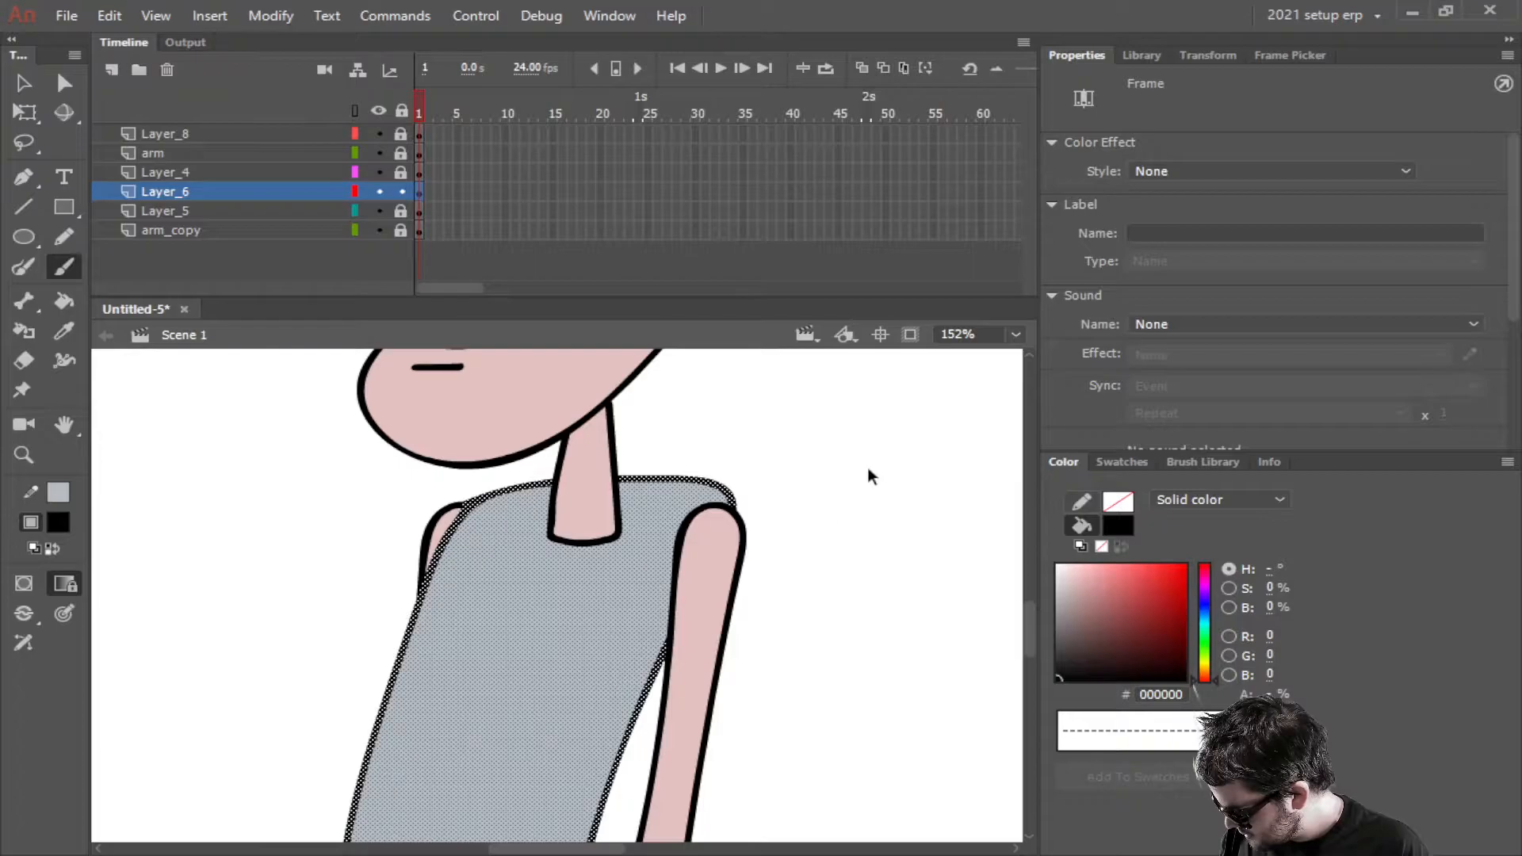
pyautogui.press('Escape')
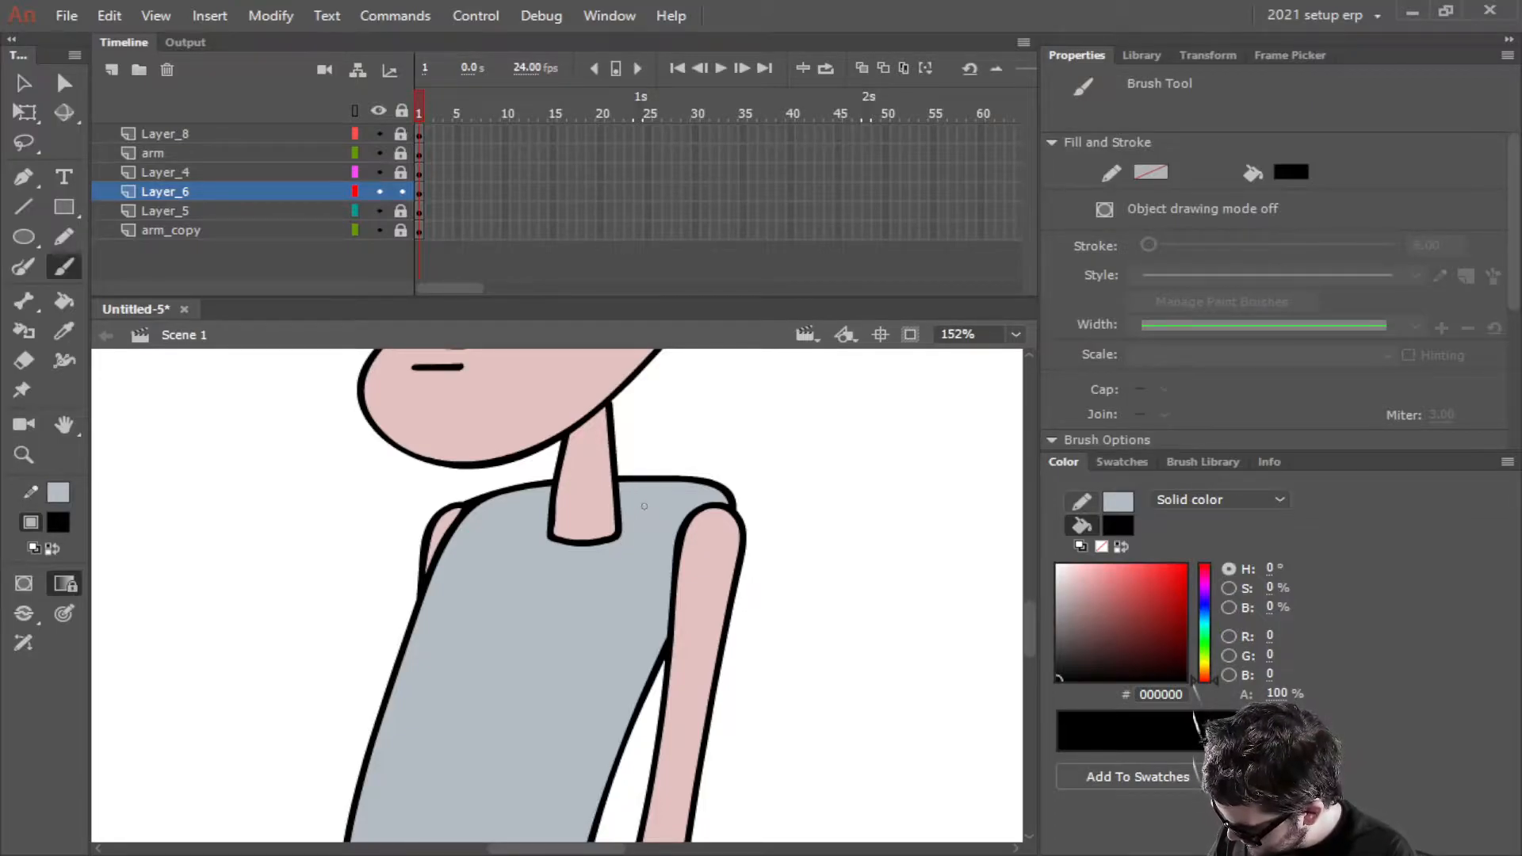
# Set the brush size to 3 and paint a curved armhole line on the torso beside the front arm, from shoulder to side edge
pyautogui.scroll(-3, 1292, 348)
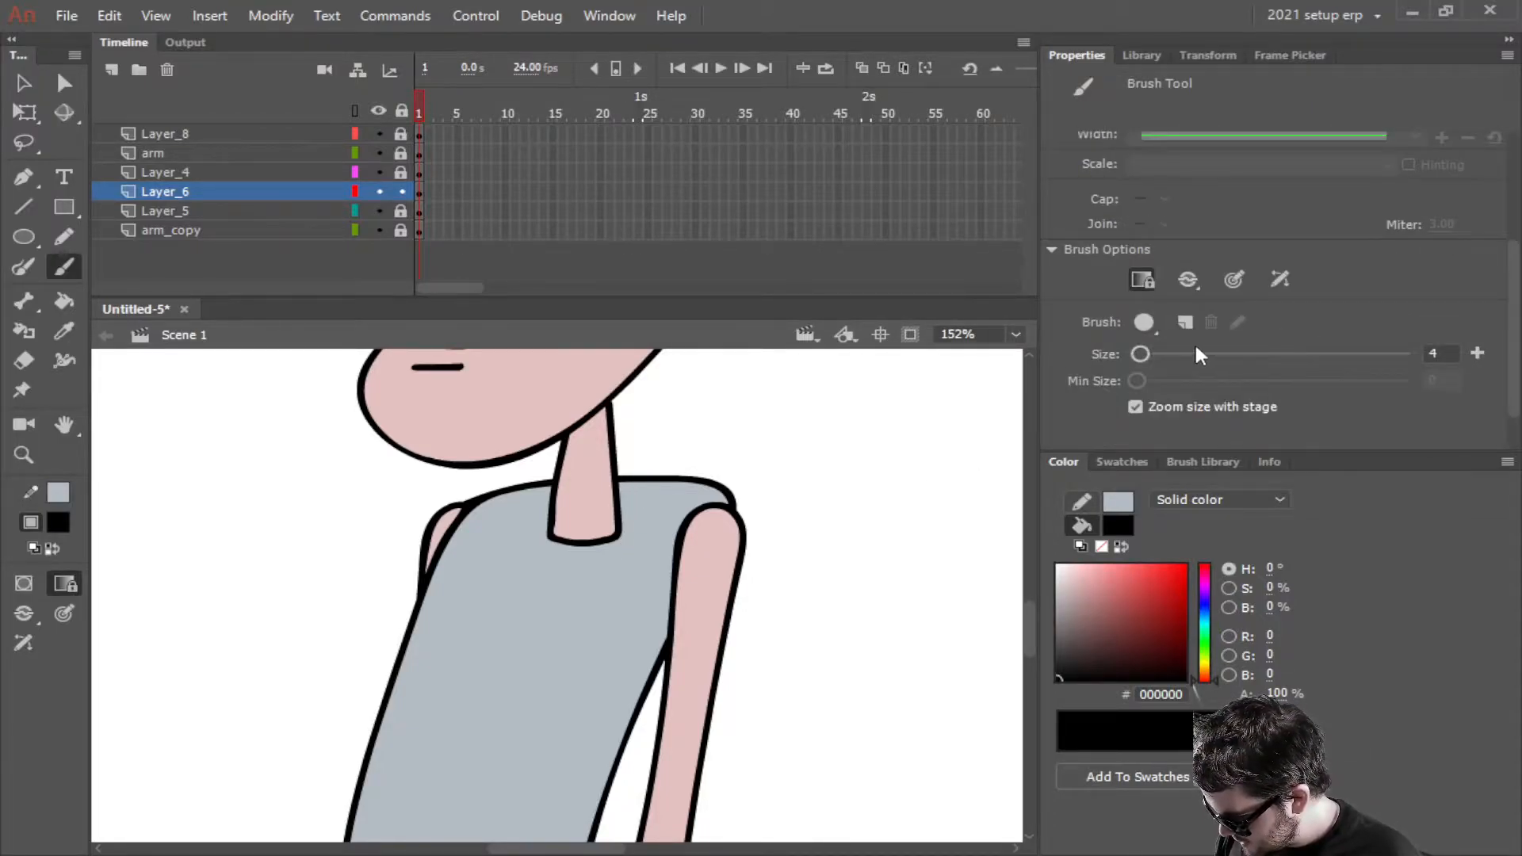
pyautogui.click(1444, 353)
pyautogui.write('3')
pyautogui.press('Return')
pyautogui.moveTo(658, 481)
pyautogui.mouseDown()
pyautogui.moveTo(611, 655)
pyautogui.moveTo(634, 714)
pyautogui.mouseUp()
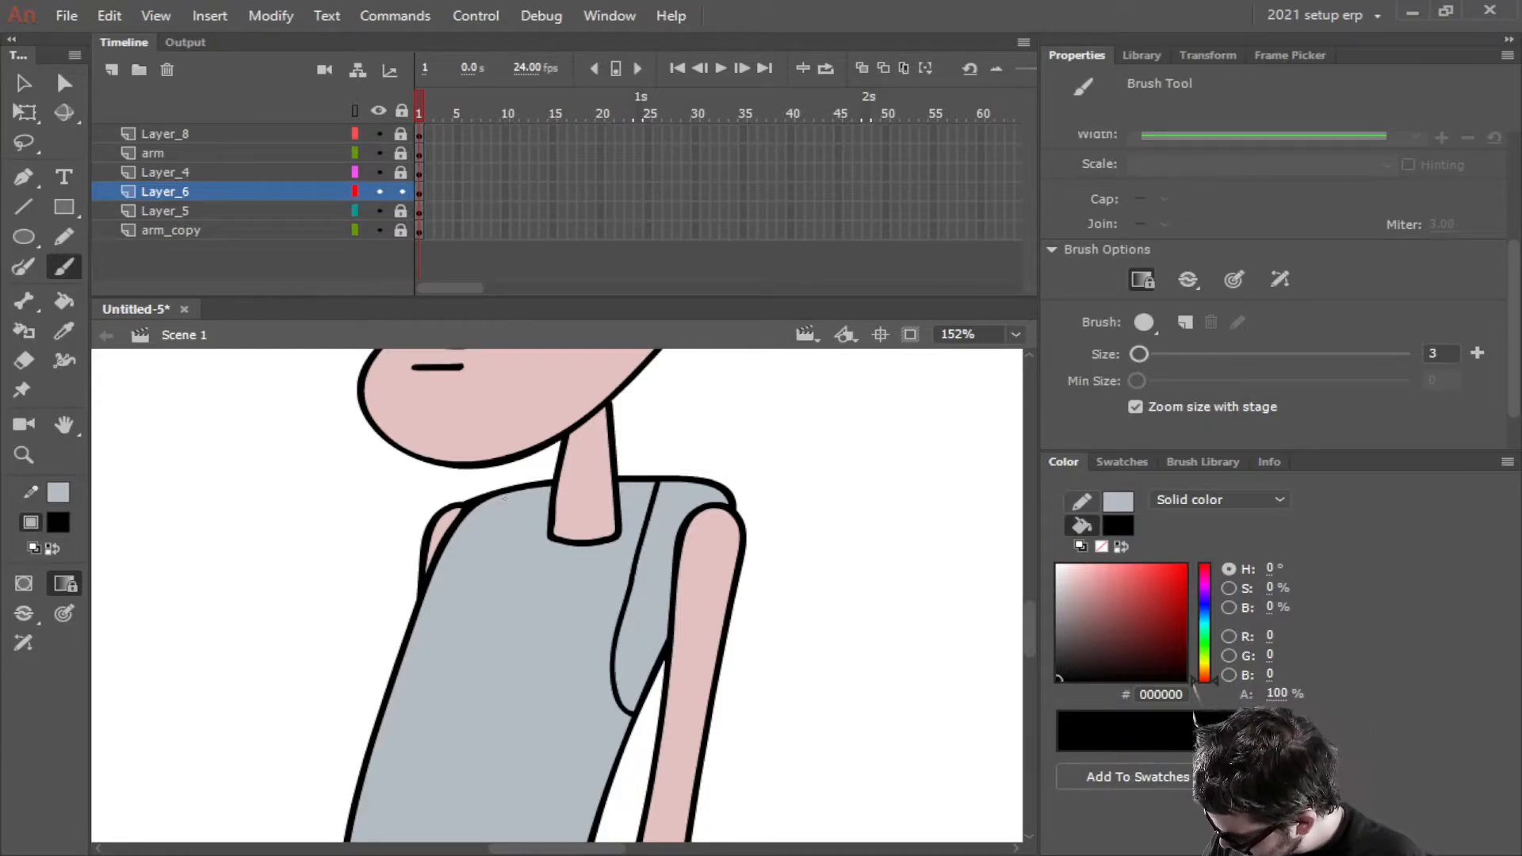
pyautogui.moveTo(507, 495)
pyautogui.mouseDown()
pyautogui.moveTo(451, 624)
pyautogui.moveTo(389, 695)
pyautogui.mouseUp()
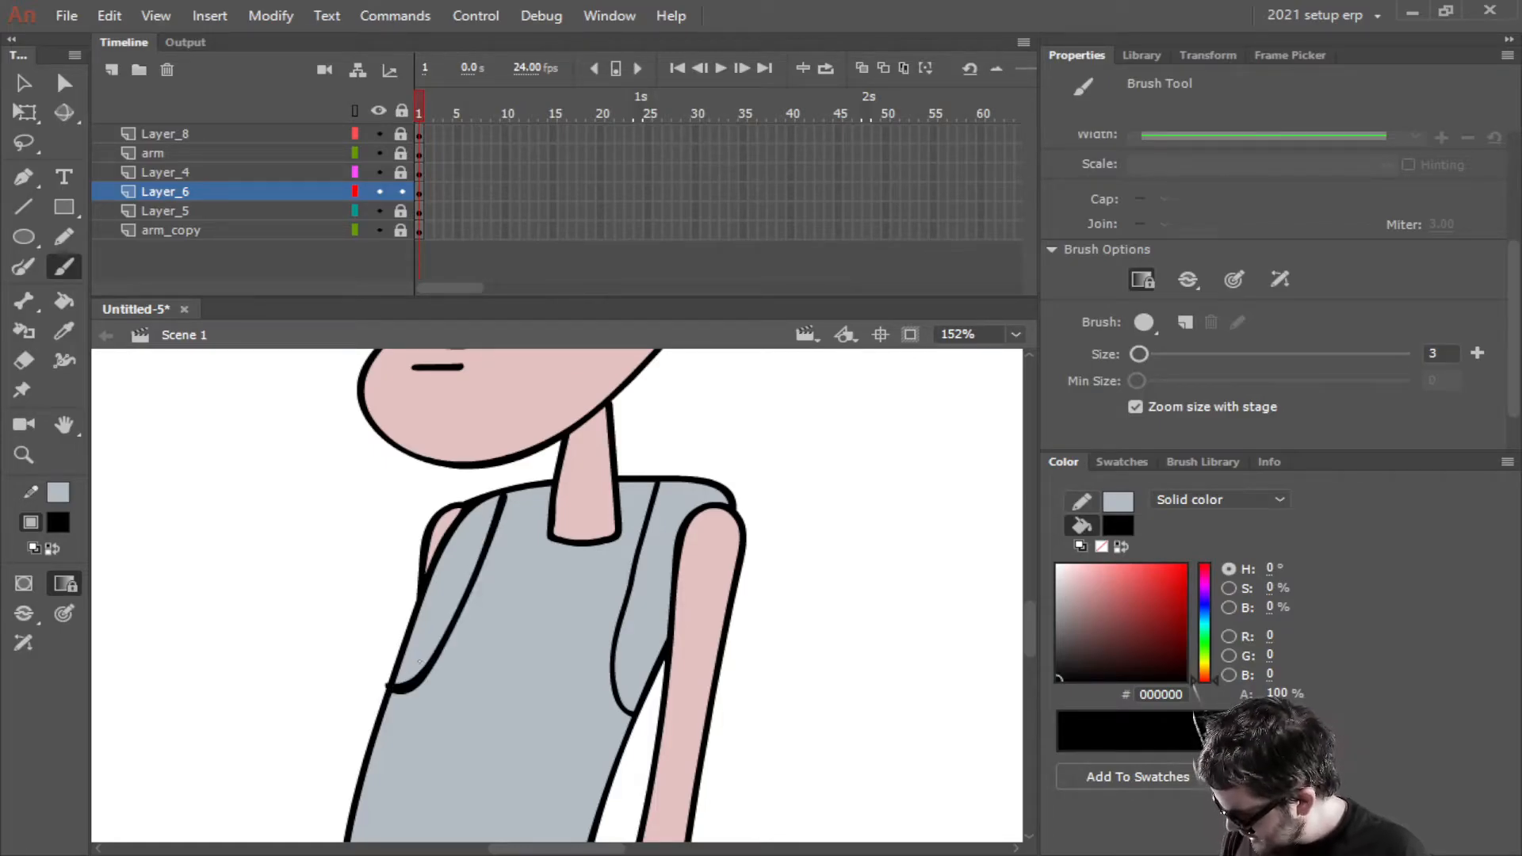
pyautogui.hotkey('ctrl', 'z')
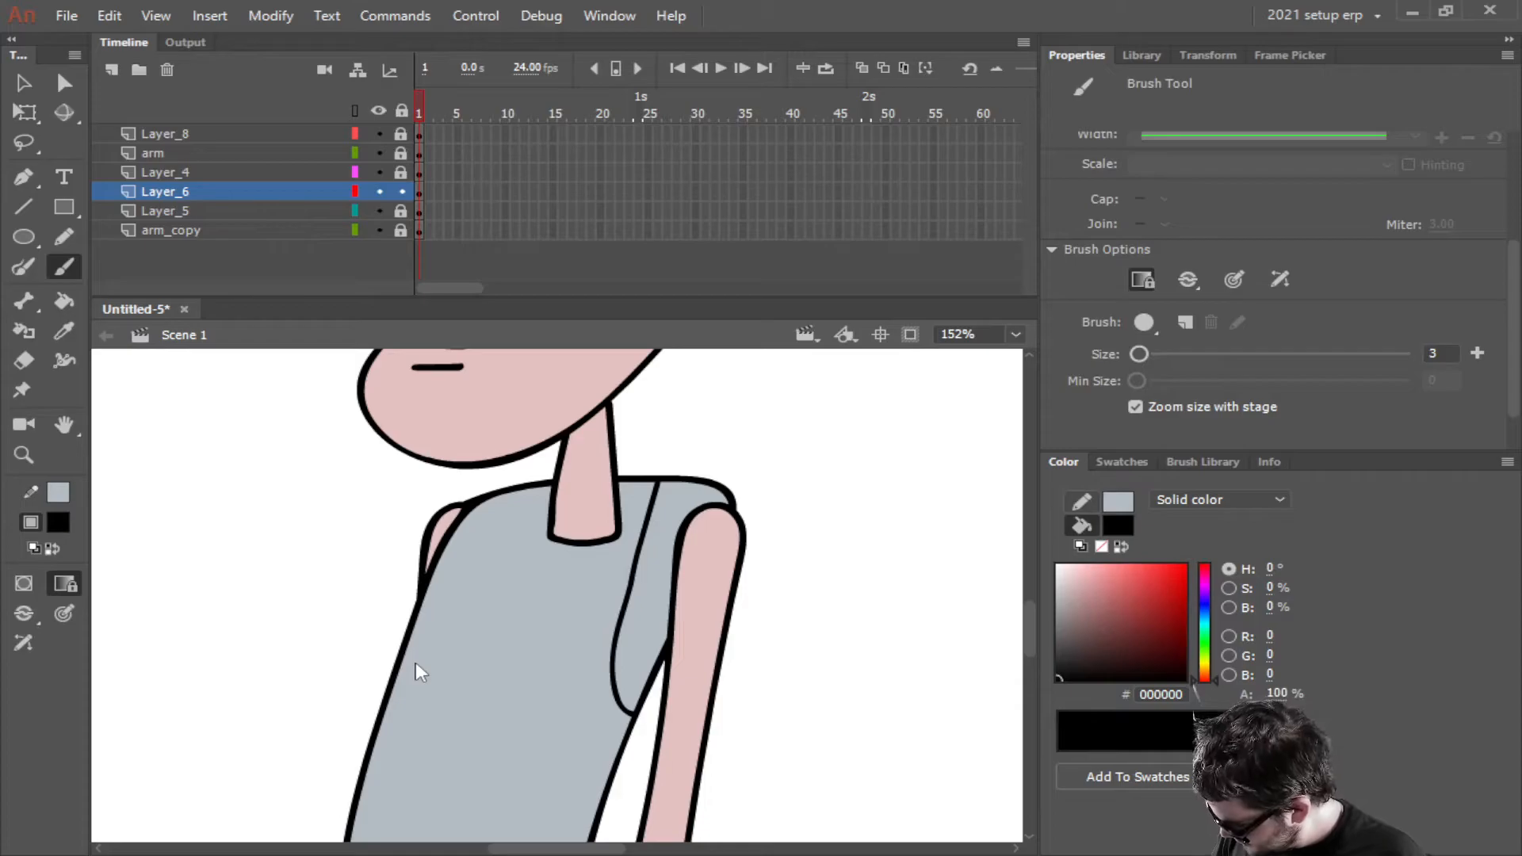
pyautogui.moveTo(499, 492)
pyautogui.mouseDown()
pyautogui.moveTo(469, 588)
pyautogui.moveTo(398, 658)
pyautogui.mouseUp()
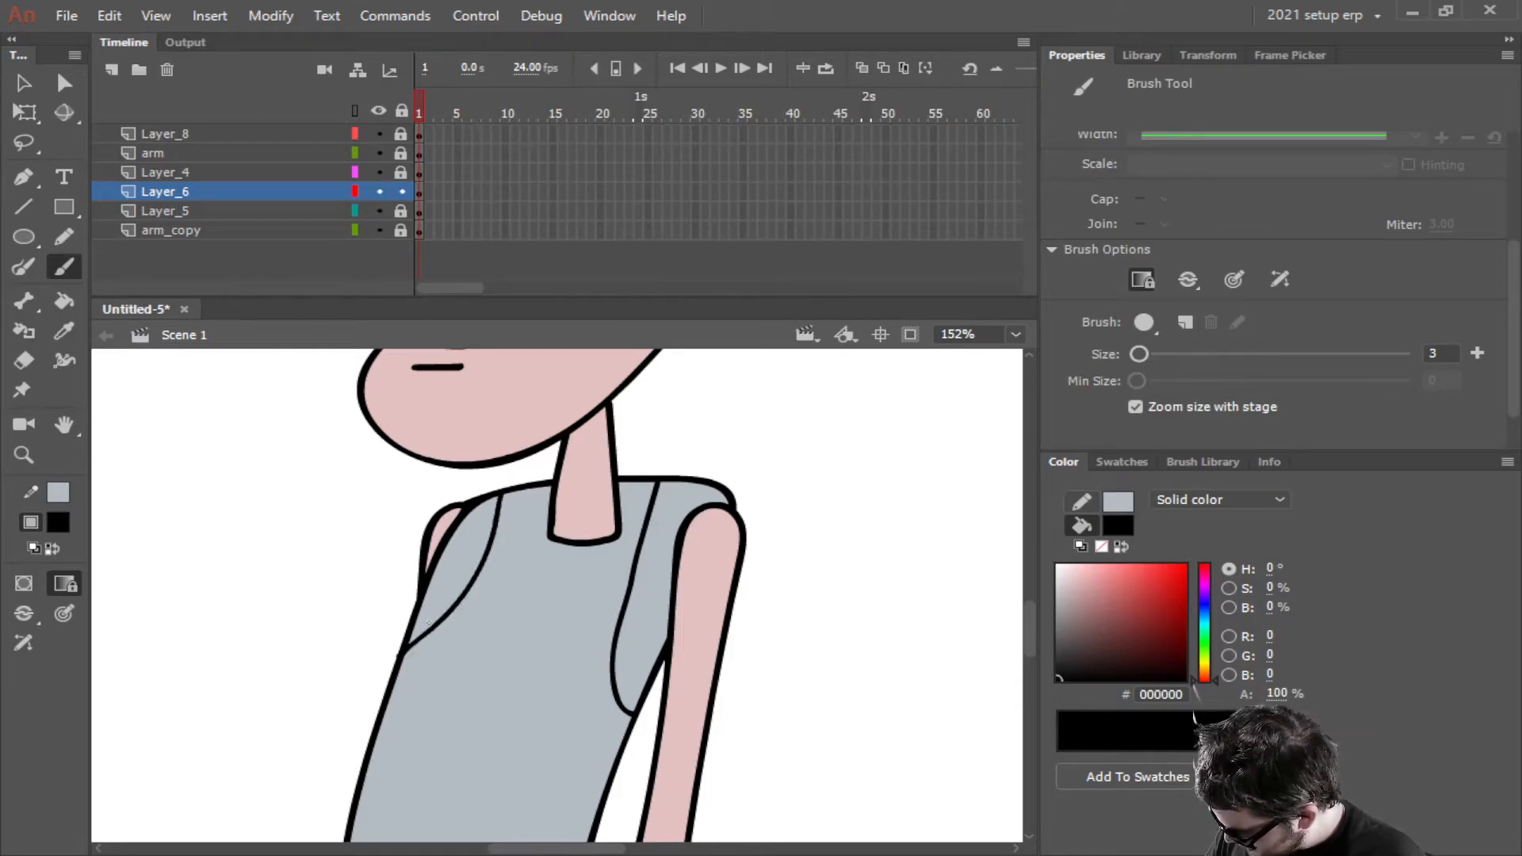
pyautogui.hotkey('ctrl', 'z')
# Paint the tank top's other armhole line near the rear arm and a U-shaped neckline around the base of the neck
pyautogui.moveTo(508, 490)
pyautogui.mouseDown()
pyautogui.moveTo(482, 593)
pyautogui.moveTo(388, 697)
pyautogui.mouseUp()
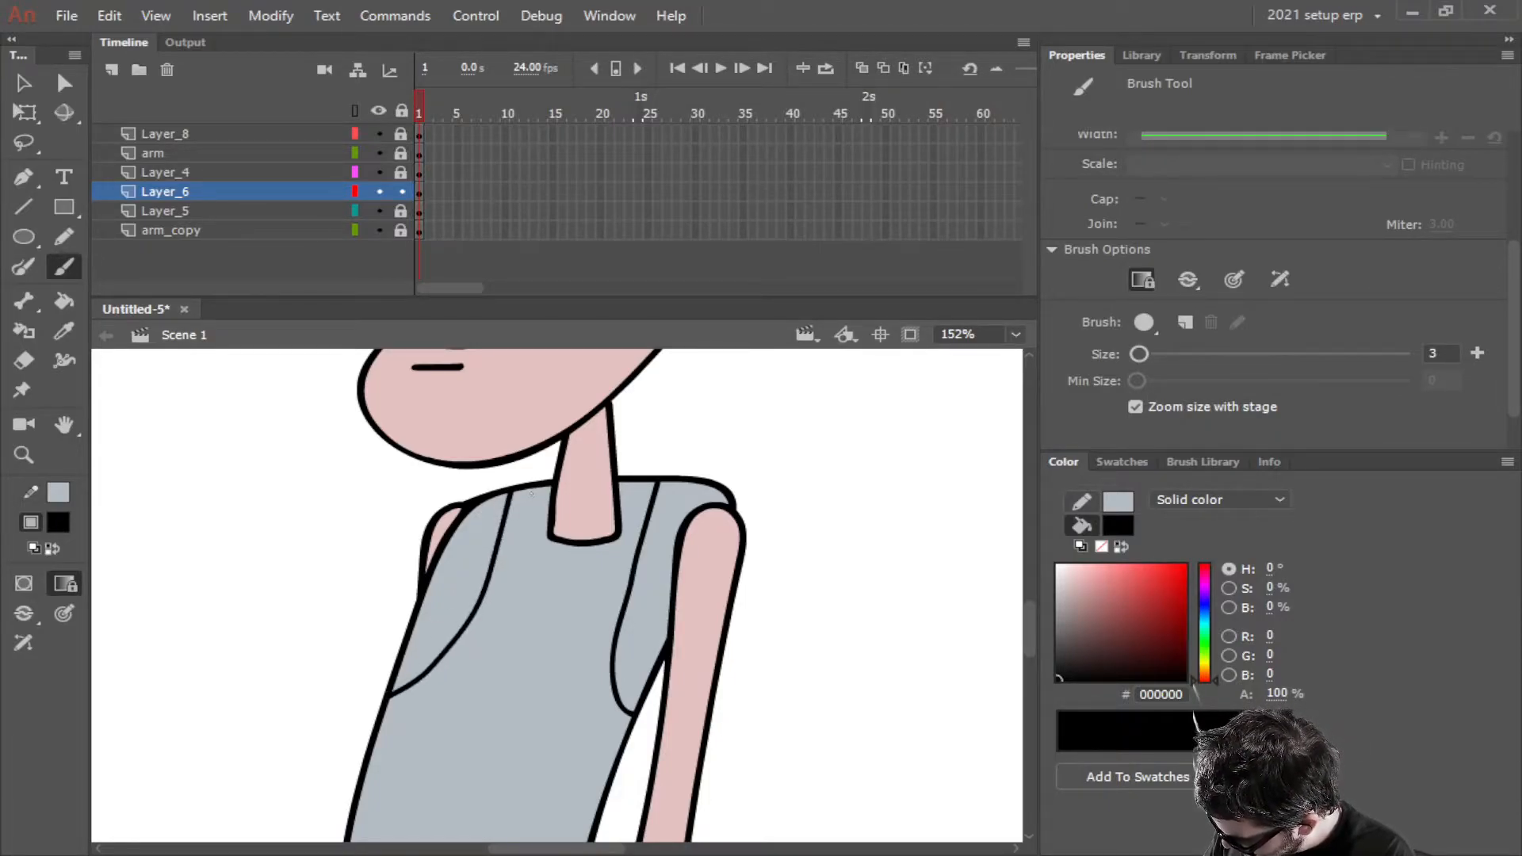
pyautogui.moveTo(531, 489)
pyautogui.mouseDown()
pyautogui.moveTo(524, 550)
pyautogui.moveTo(568, 566)
pyautogui.moveTo(618, 551)
pyautogui.moveTo(636, 479)
pyautogui.mouseUp()
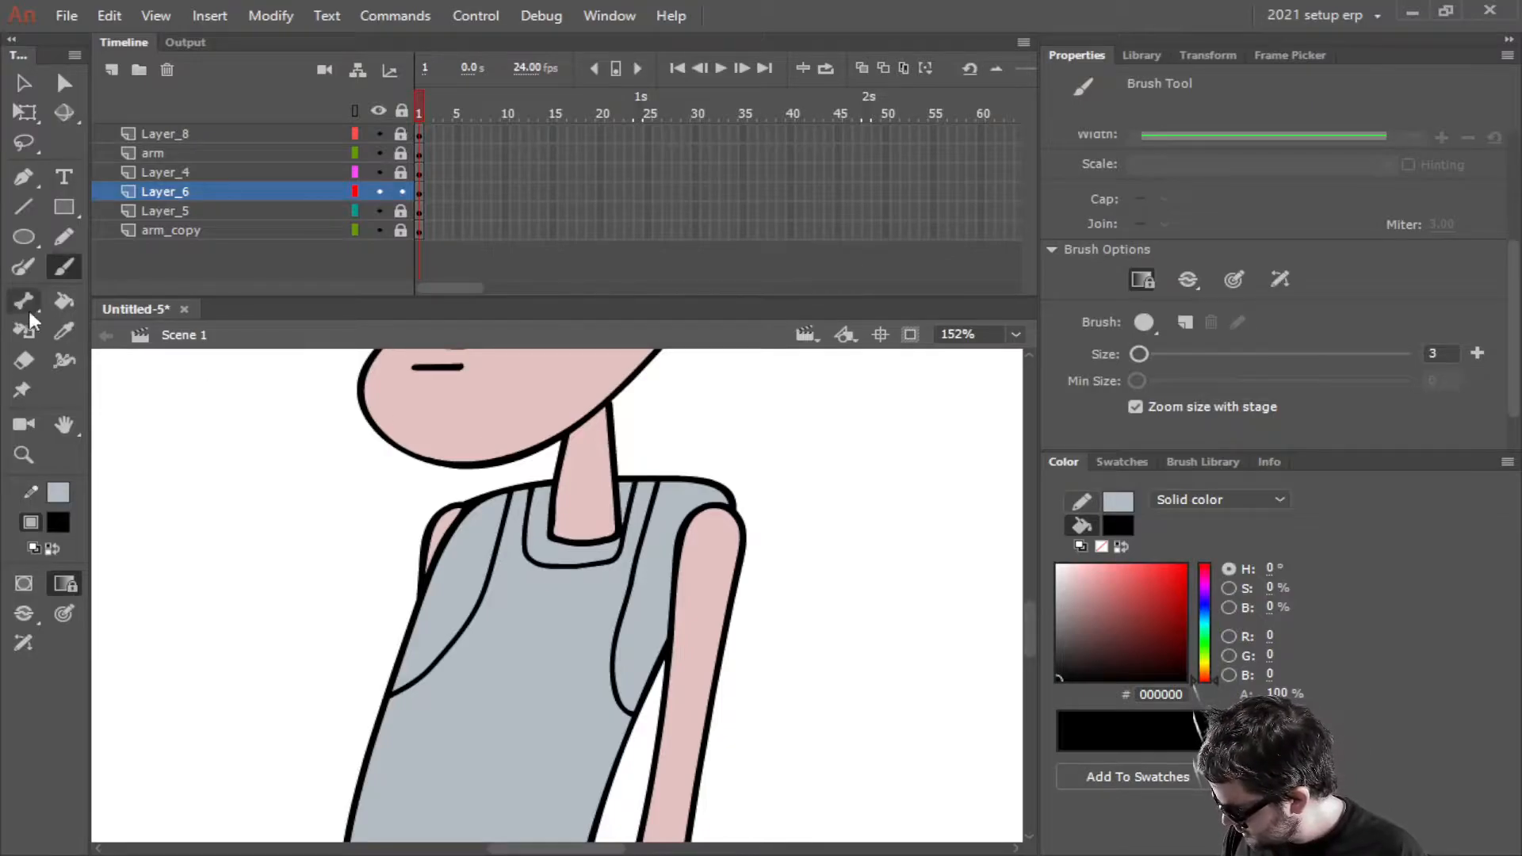
# Sample the skin color E2C1BF from the face and fill the neckline area and both armhole areas with it
pyautogui.click(63, 328)
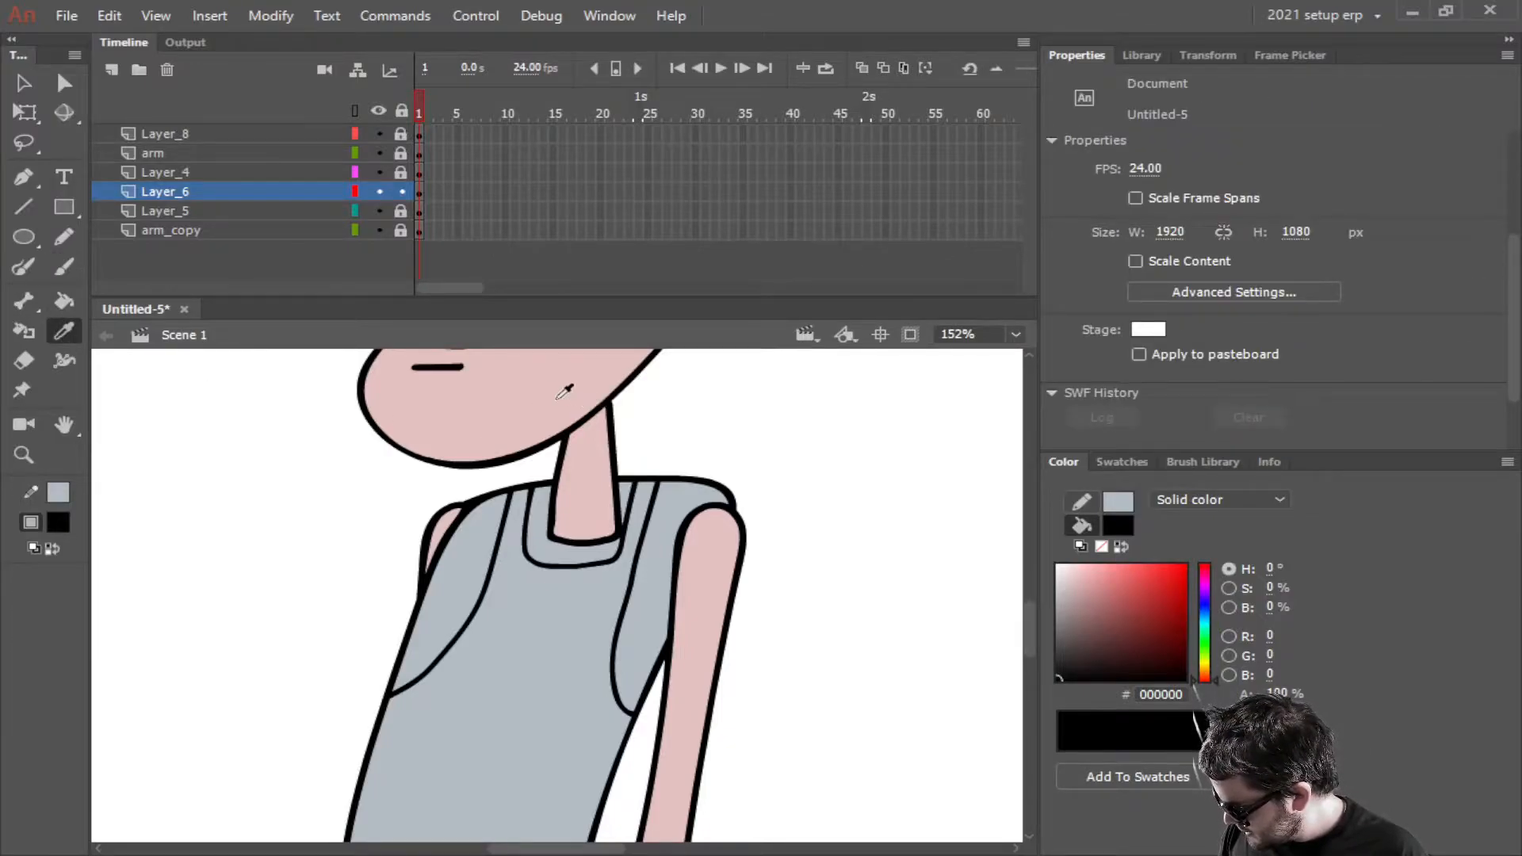
pyautogui.click(518, 425)
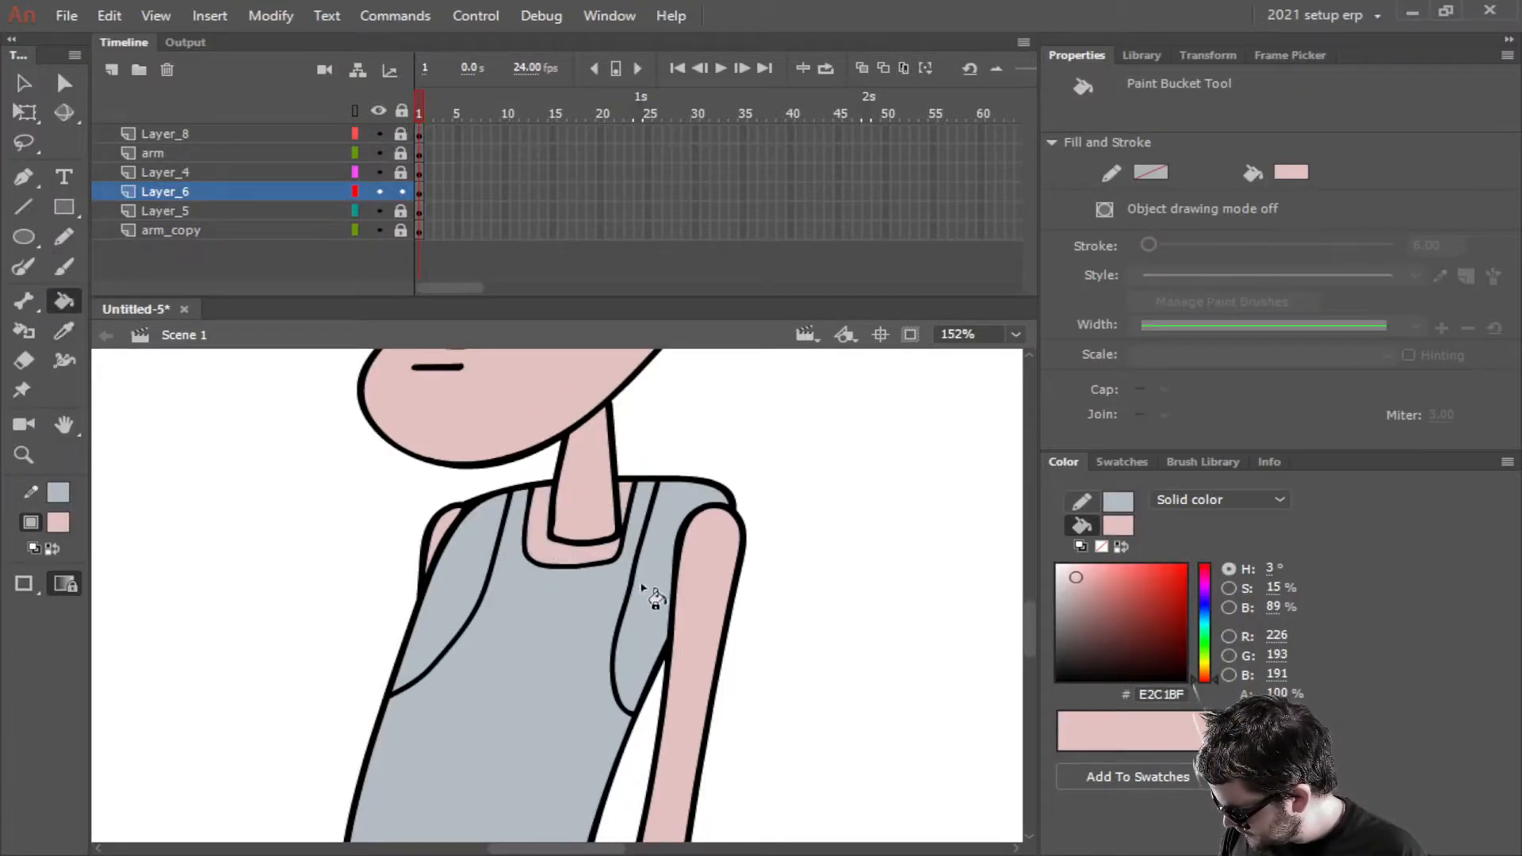
pyautogui.click(647, 595)
pyautogui.click(442, 605)
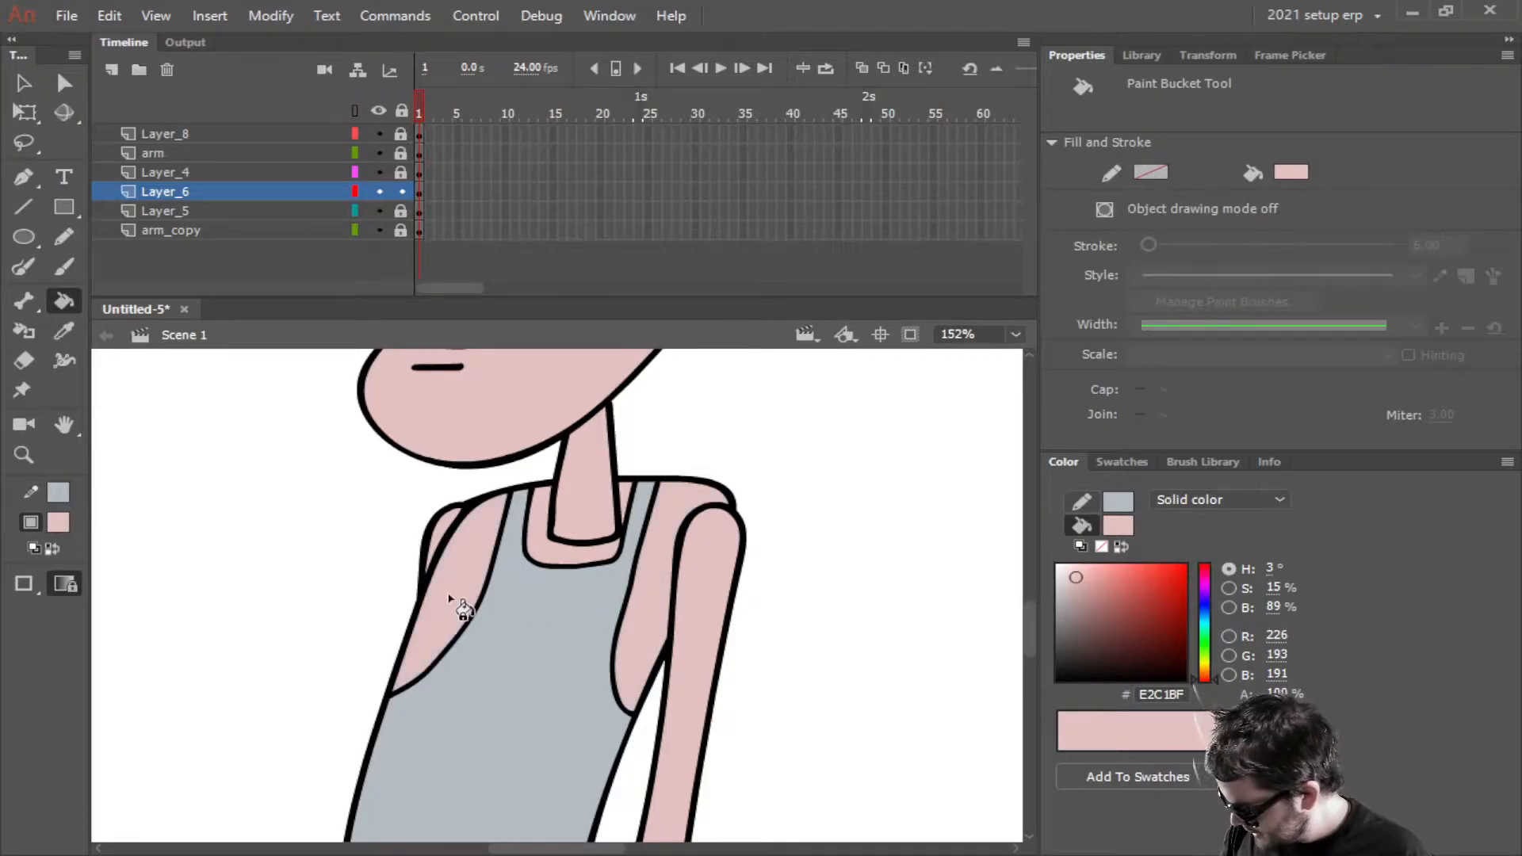
# Lock the torso's Layer_6, unlock the head's Layer_4, and move the nose's Layer_5 directly above Layer_4
pyautogui.click(401, 191)
pyautogui.click(401, 172)
pyautogui.click(268, 173)
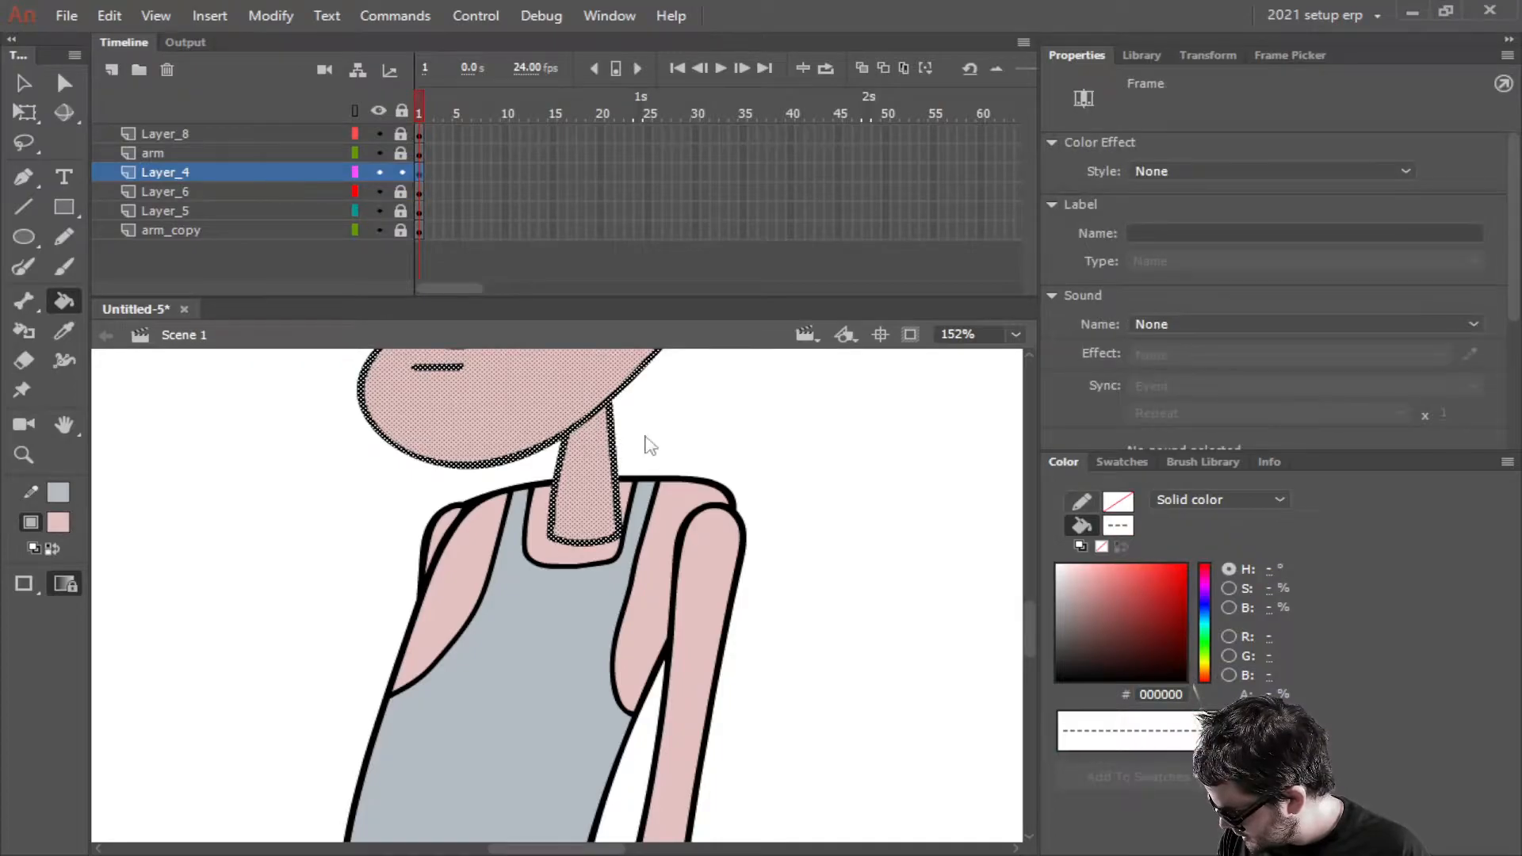
pyautogui.scroll(-4, 709, 480)
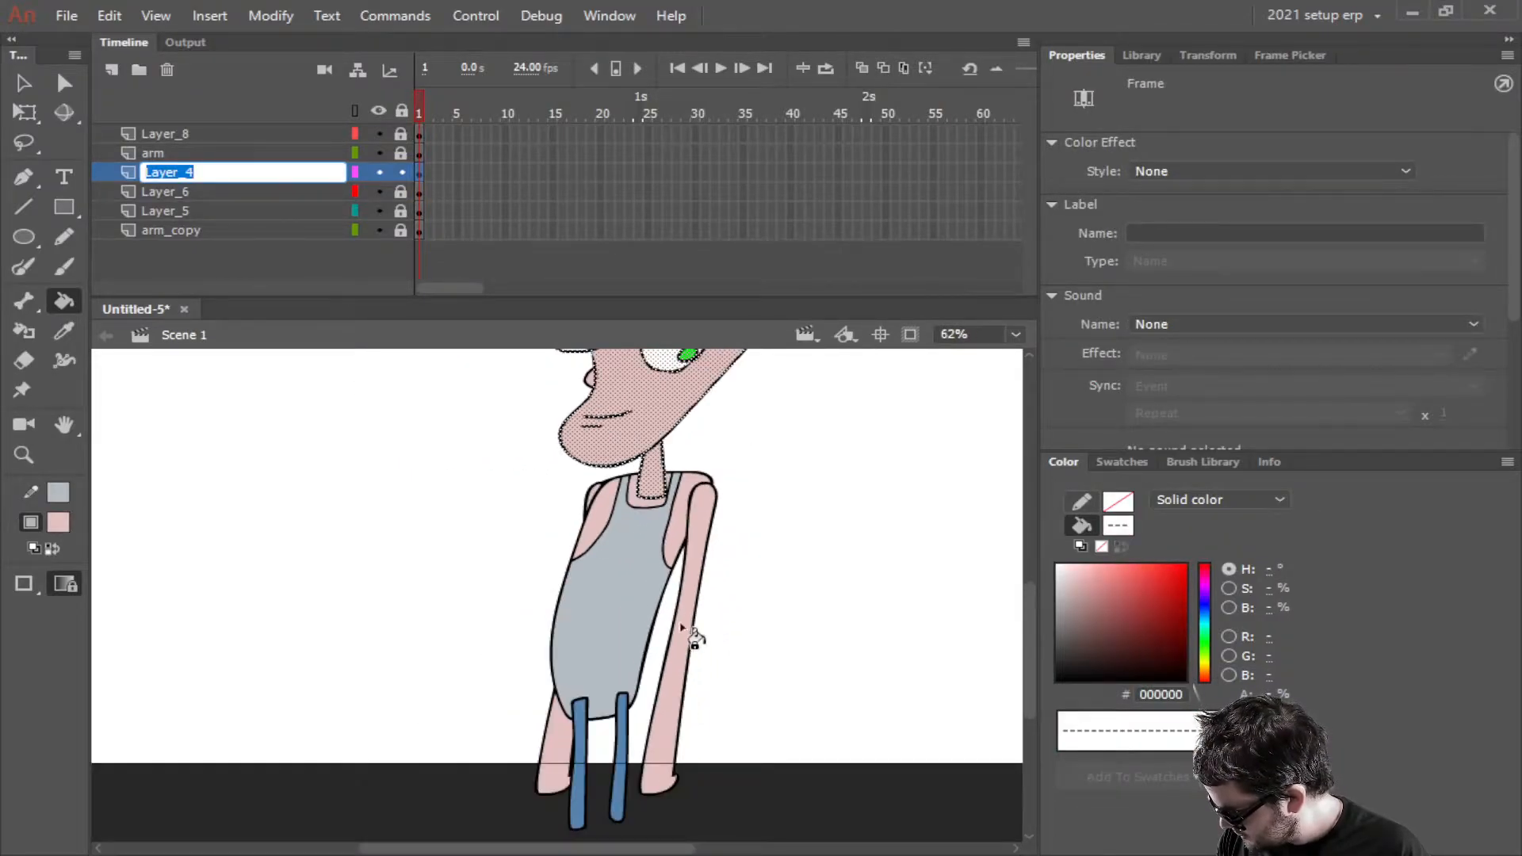
pyautogui.click(835, 532)
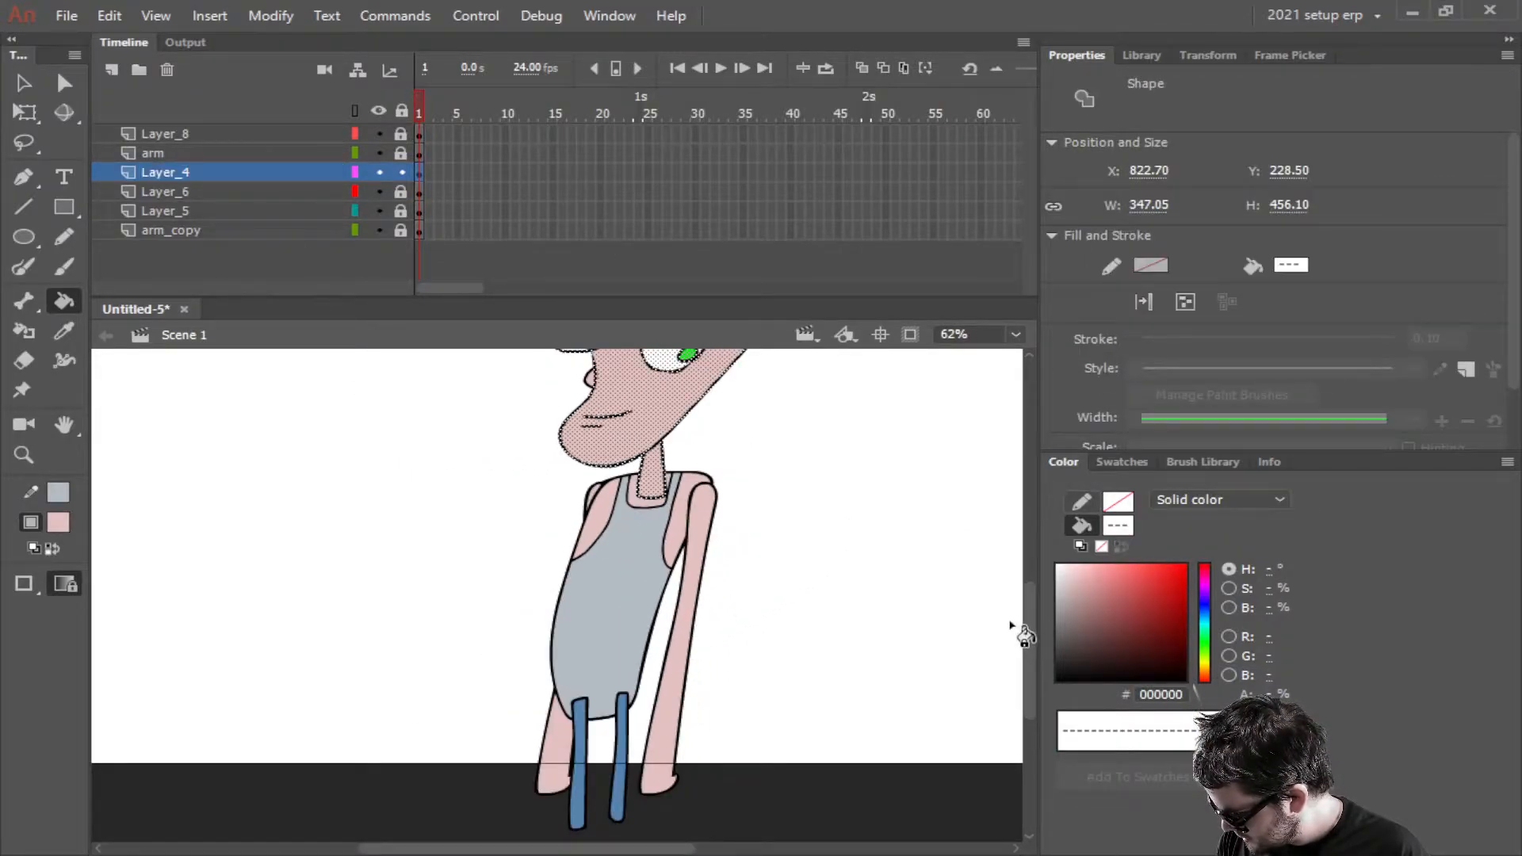
pyautogui.moveTo(1029, 619); pyautogui.dragTo(1025, 578)
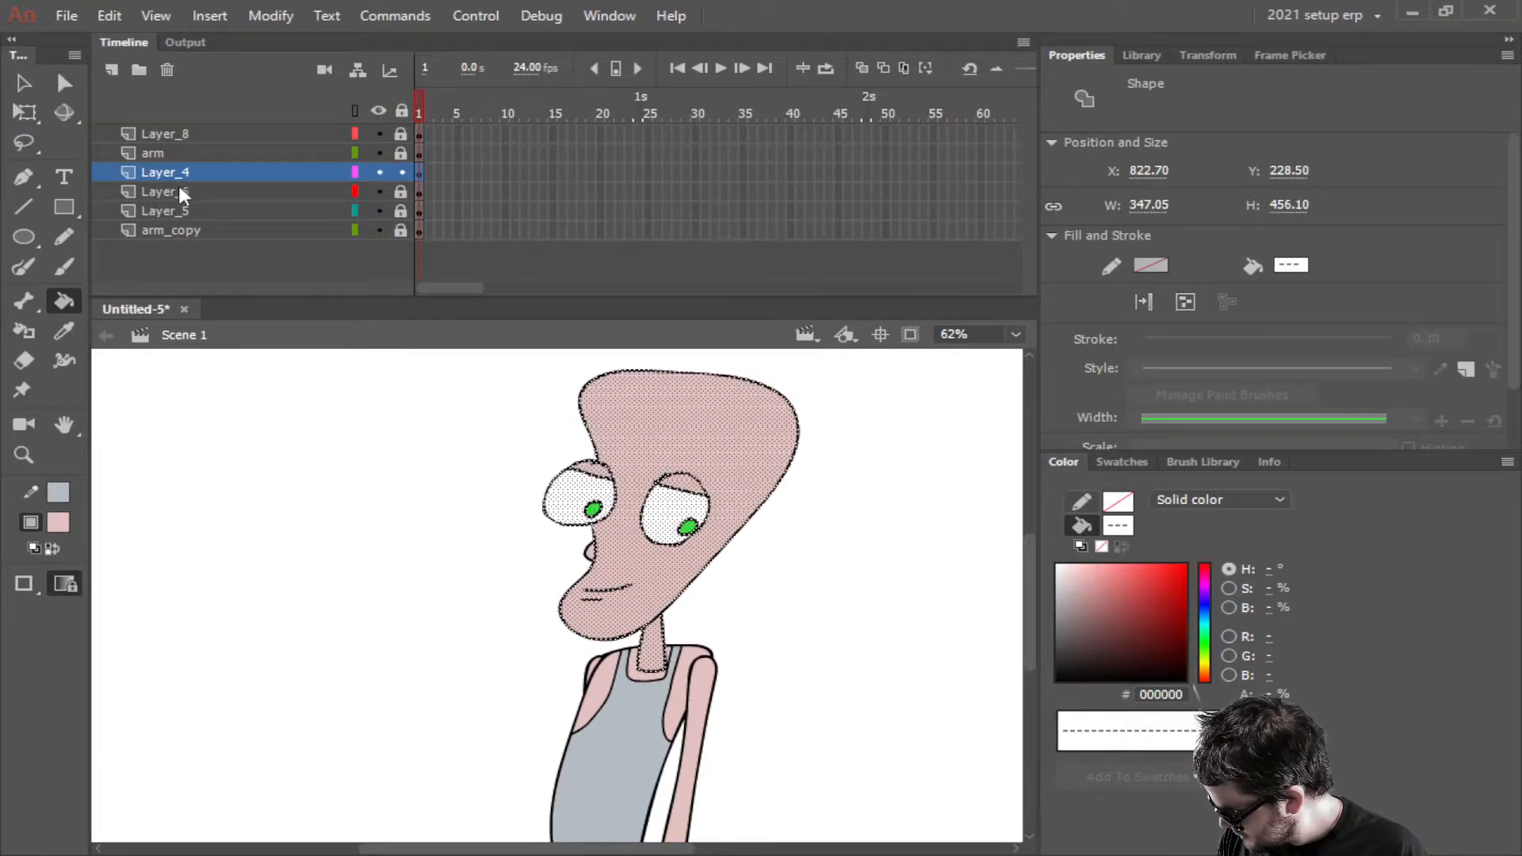
pyautogui.click(213, 190)
pyautogui.click(198, 207)
pyautogui.moveTo(194, 211); pyautogui.dragTo(194, 166)
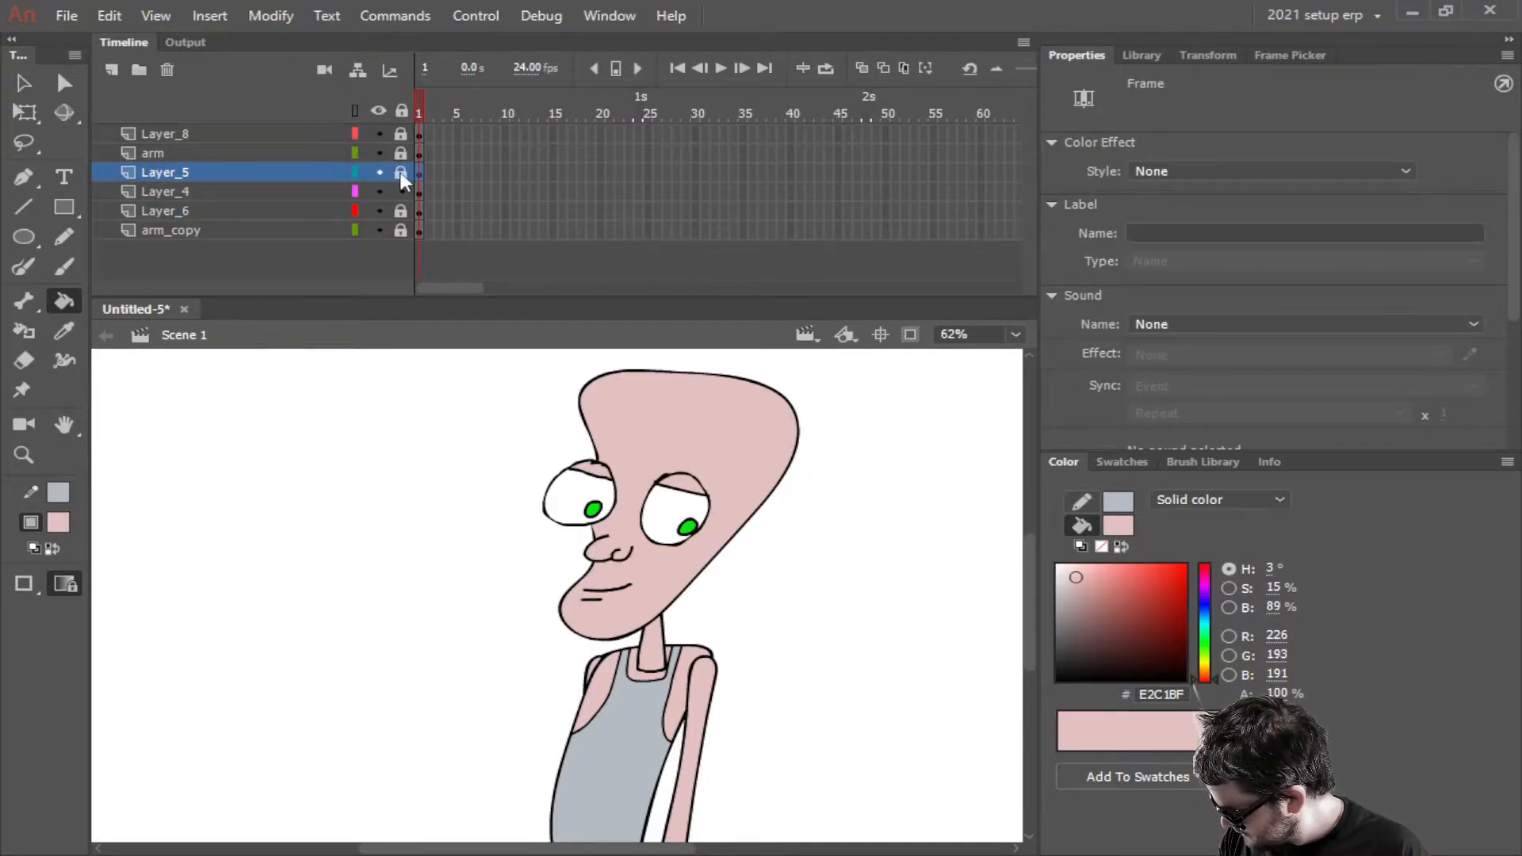
# Select the unlocked Layer_5 and Layer_4 together and shift the head, nose and neck slightly up to about X 816.70, Y 215.65
pyautogui.keyDown('shift'); pyautogui.click(187, 190); pyautogui.keyUp('shift')
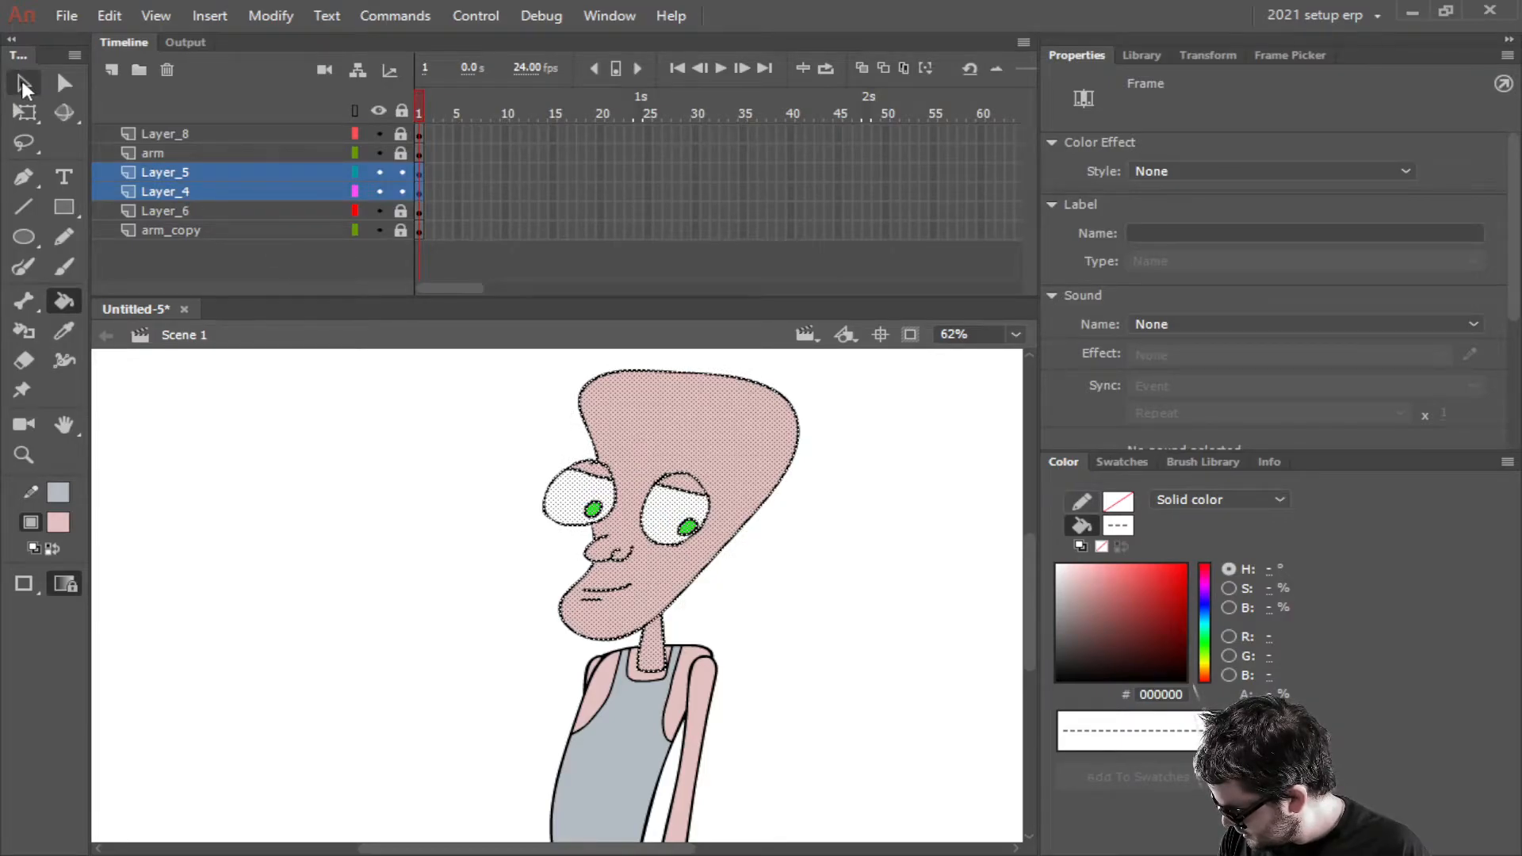
pyautogui.click(24, 112)
pyautogui.moveTo(648, 578); pyautogui.dragTo(645, 569)
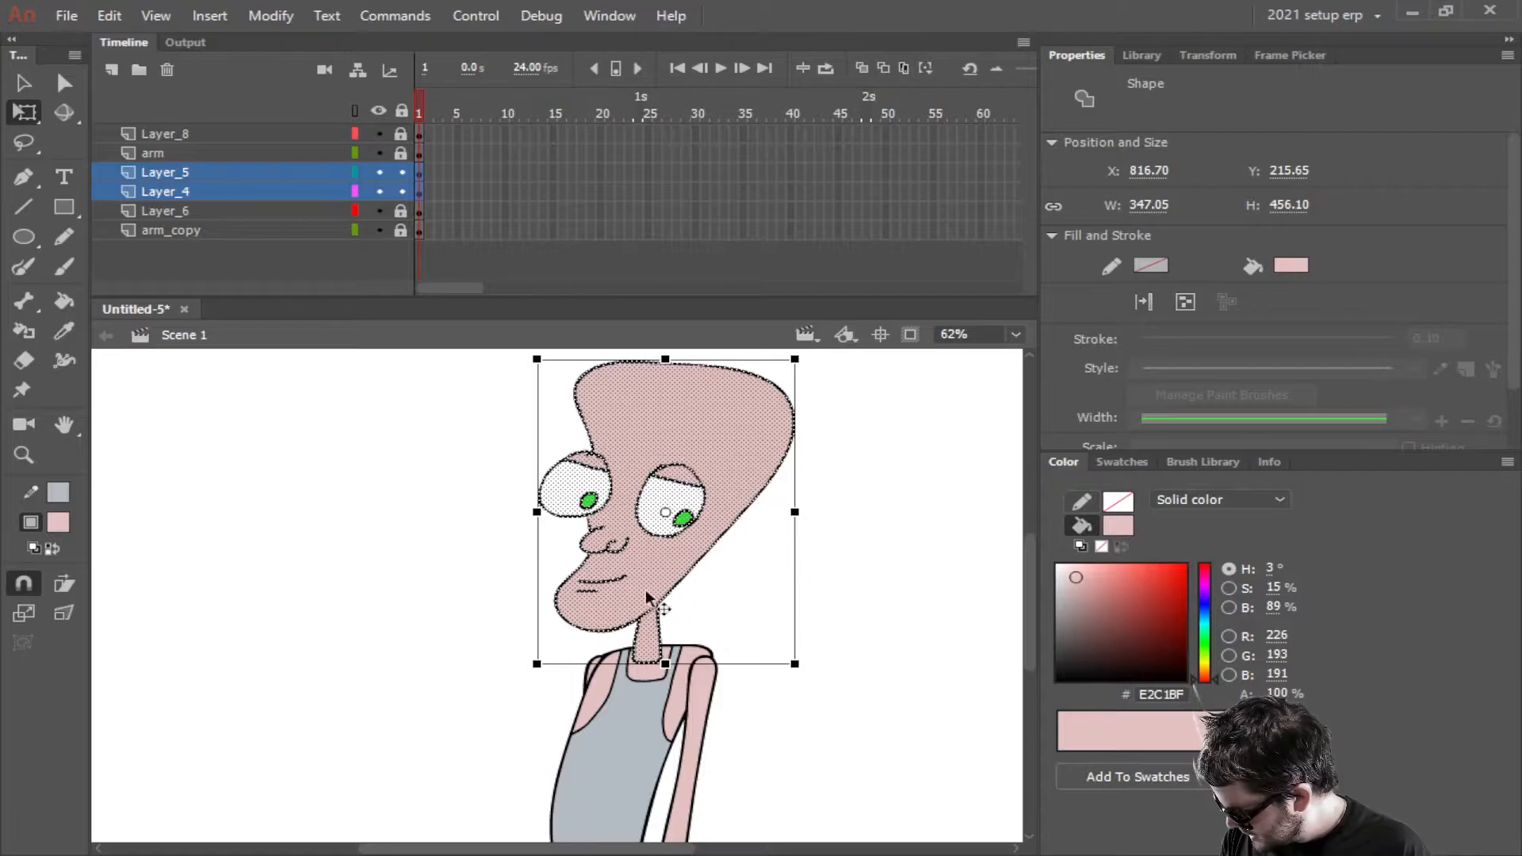
# Deselect the head artwork and erase the outline across the bottom of the neck so it blends into the chest
pyautogui.scroll(4, 476, 671)
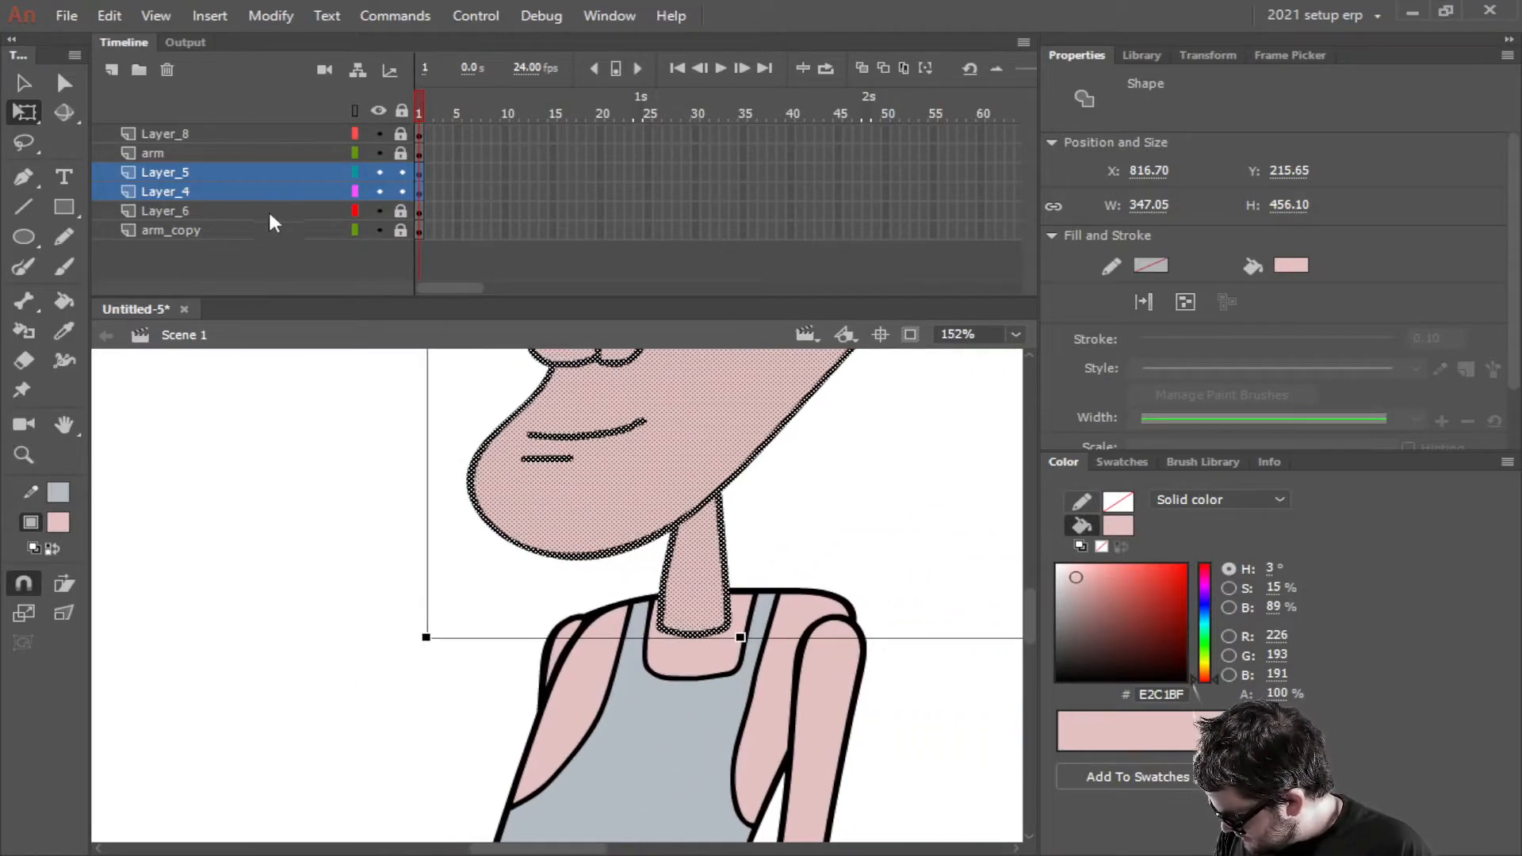
pyautogui.click(210, 432)
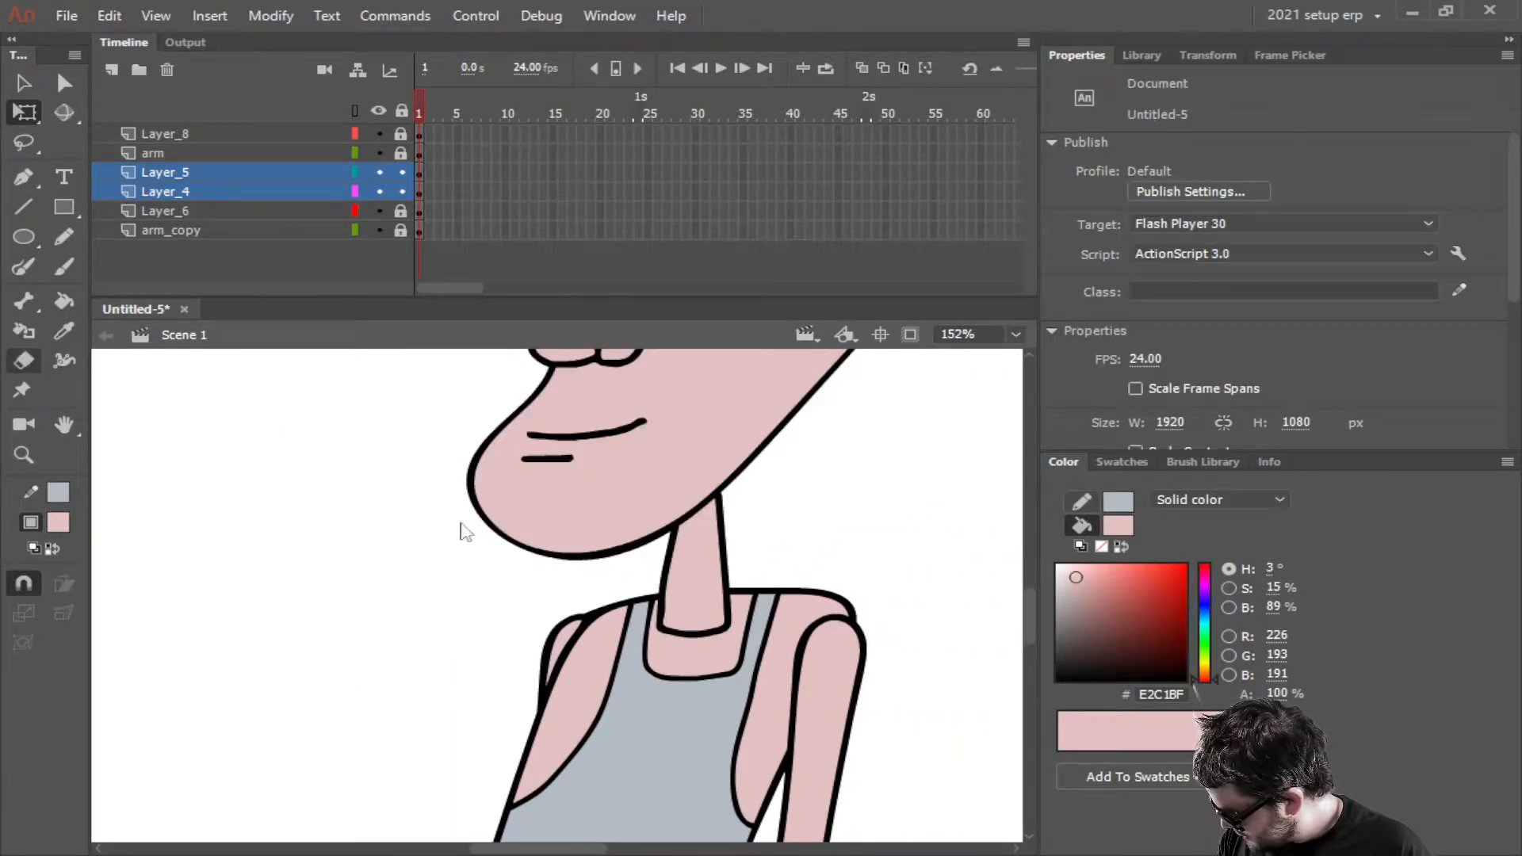
pyautogui.press('e')
pyautogui.moveTo(648, 630)
pyautogui.mouseDown()
pyautogui.moveTo(728, 628)
pyautogui.moveTo(657, 615)
pyautogui.mouseUp()
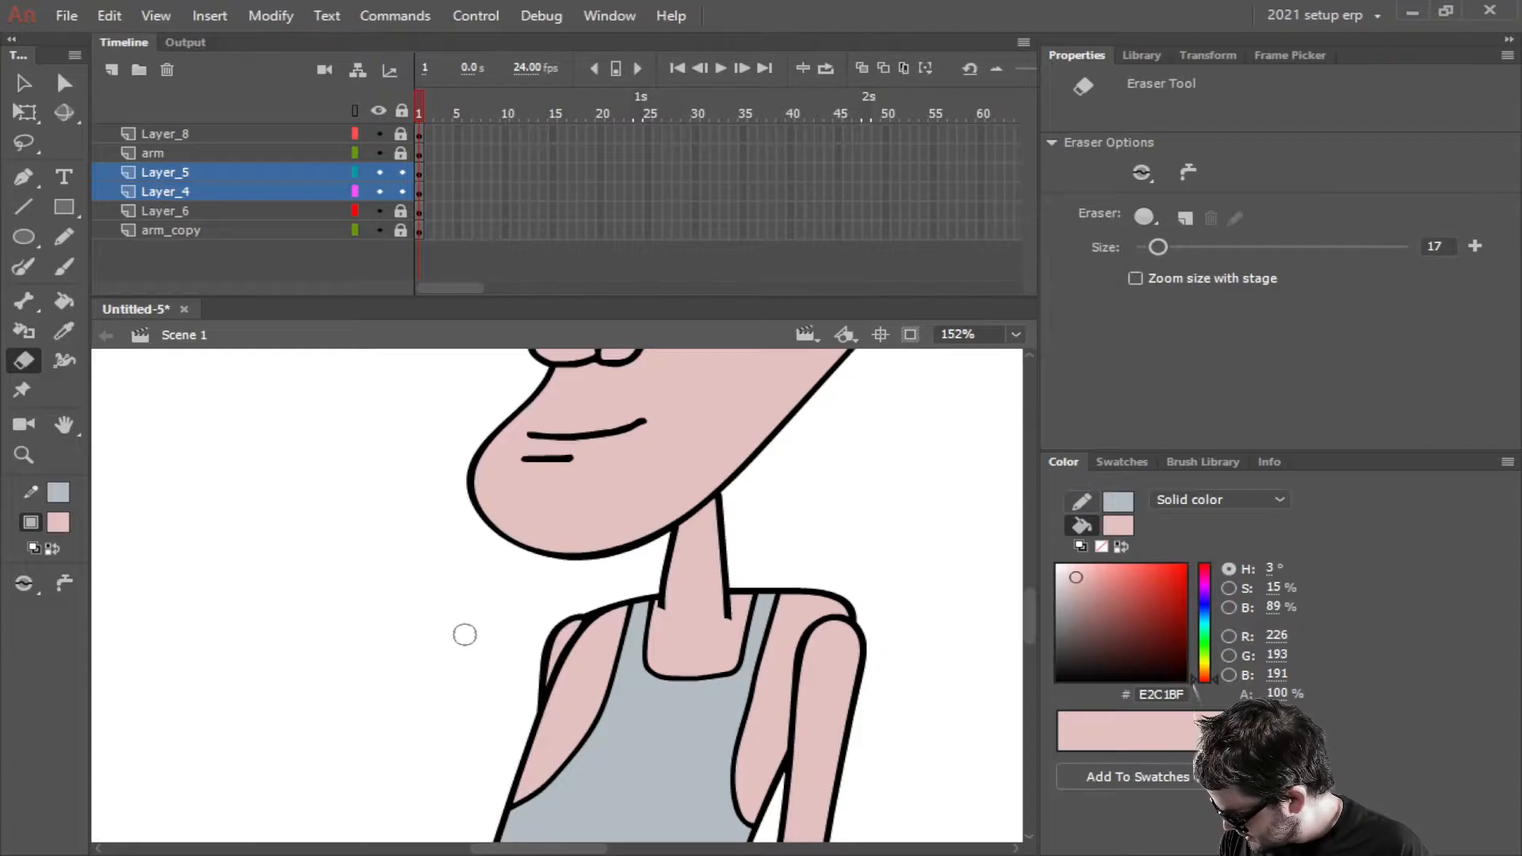
# Lock the nose's Layer_5 and the head's Layer_4, and unlock the arm layer
pyautogui.scroll(-1, 670, 619)
pyautogui.scroll(-1, 670, 618)
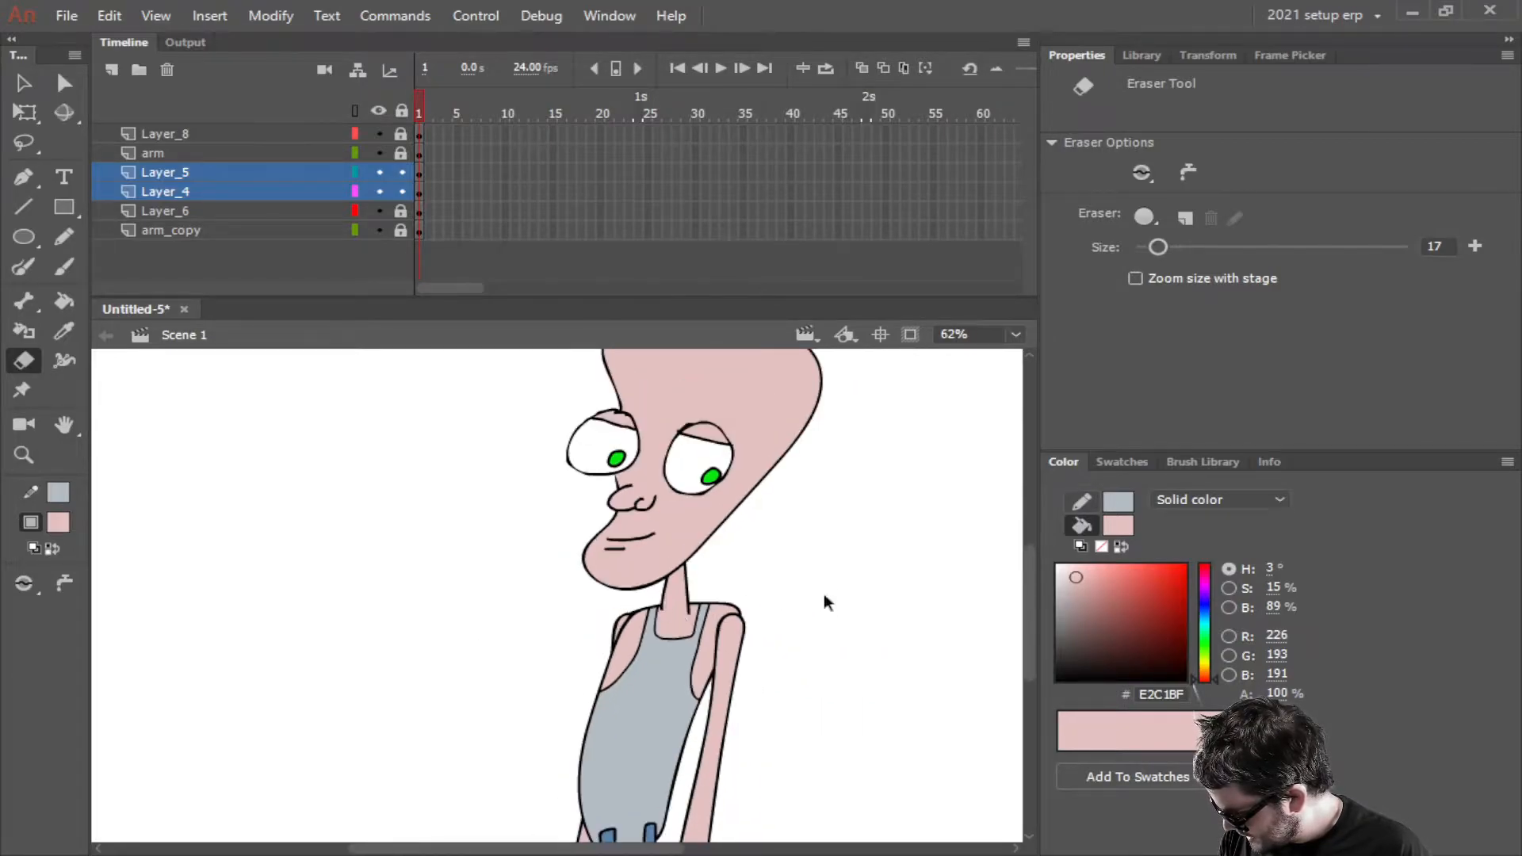
pyautogui.scroll(-2, 829, 635)
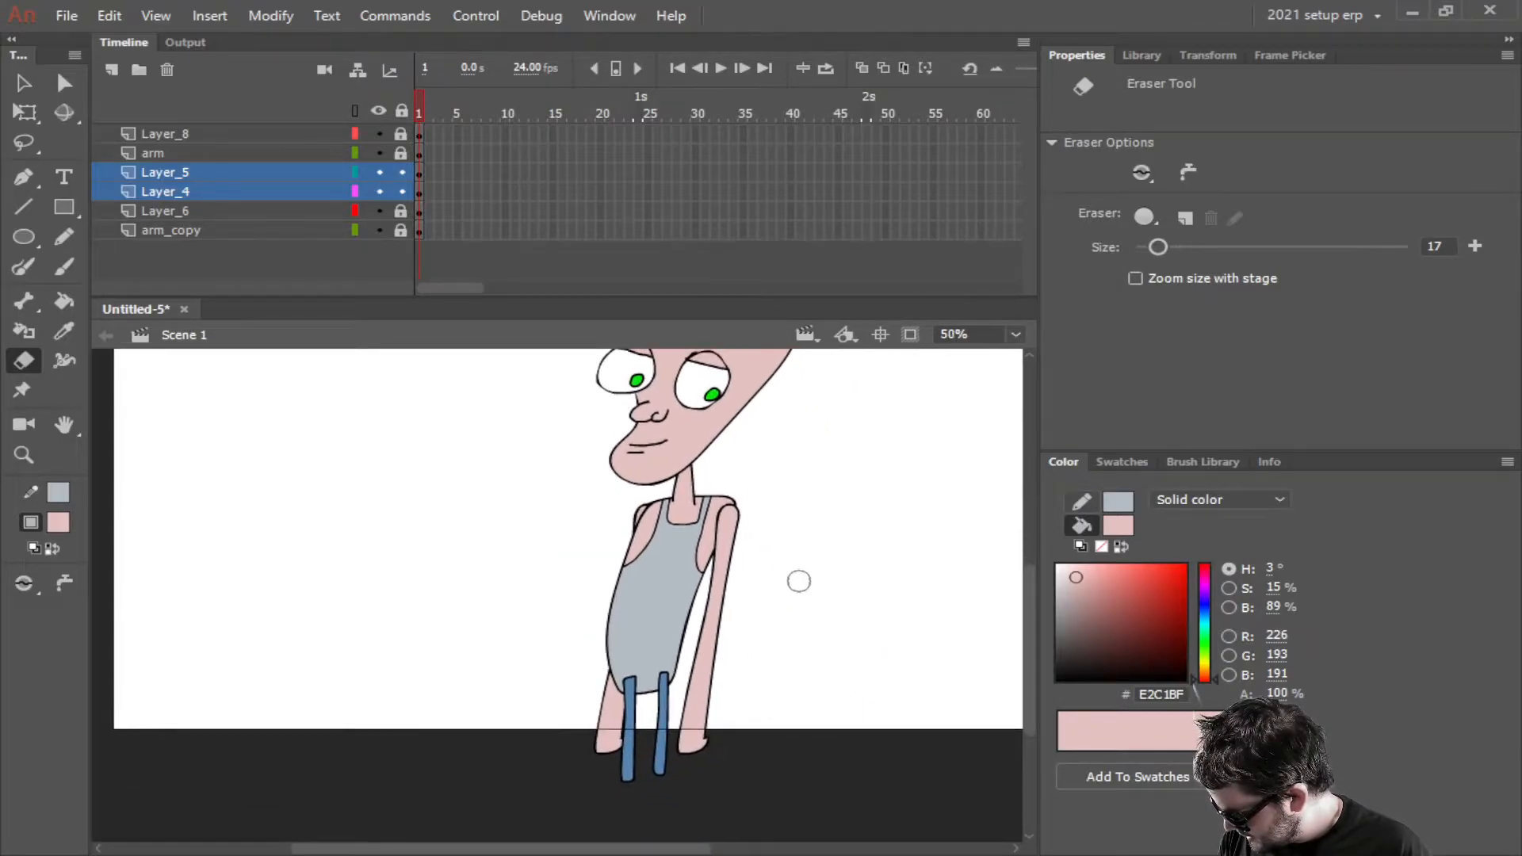
pyautogui.scroll(1, 803, 588)
pyautogui.moveTo(775, 555); pyautogui.dragTo(809, 584)
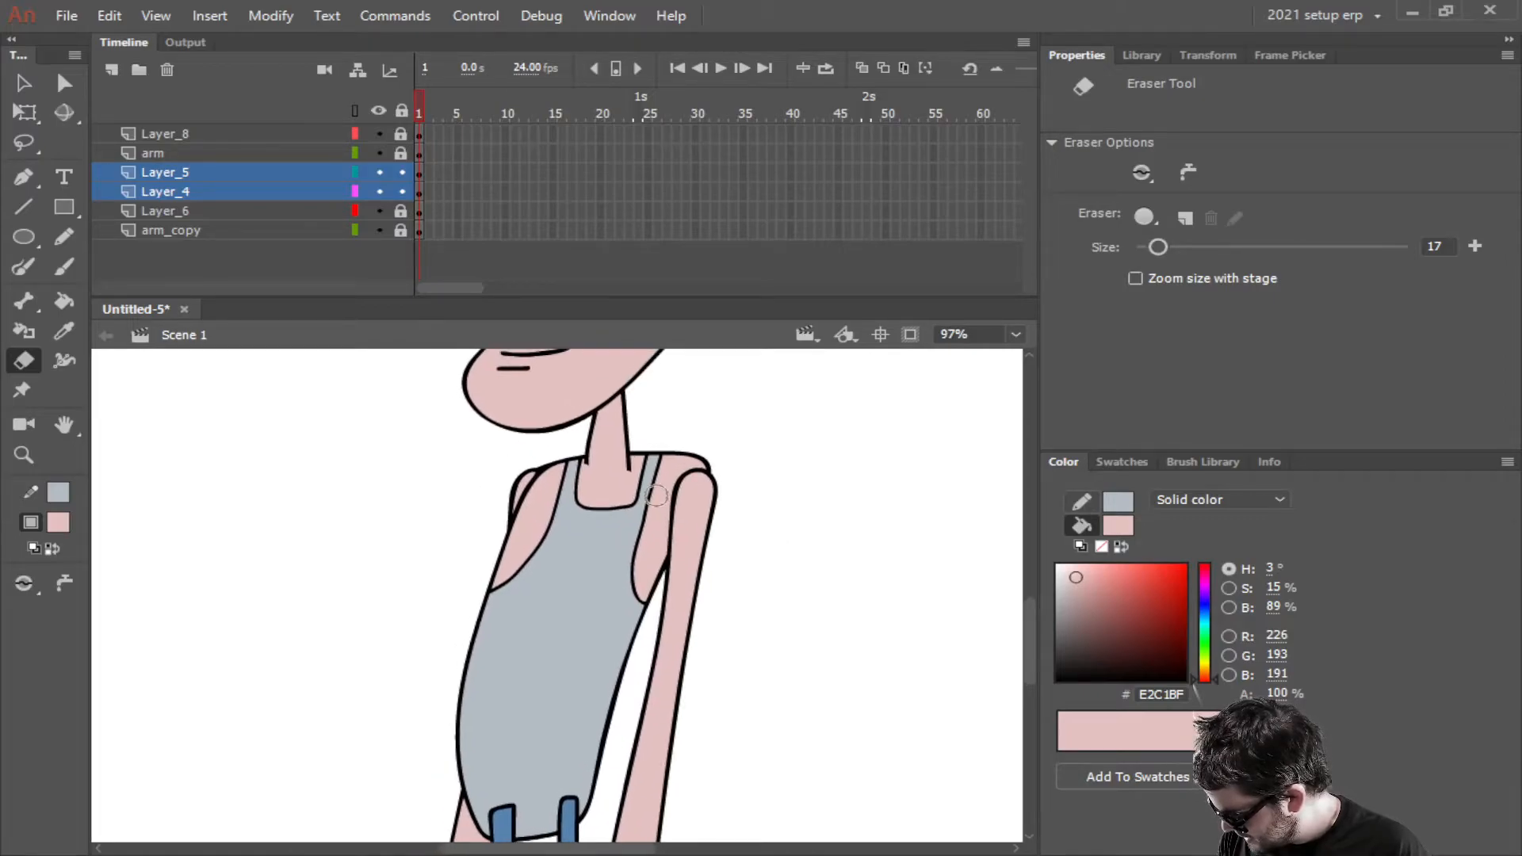
pyautogui.click(403, 190)
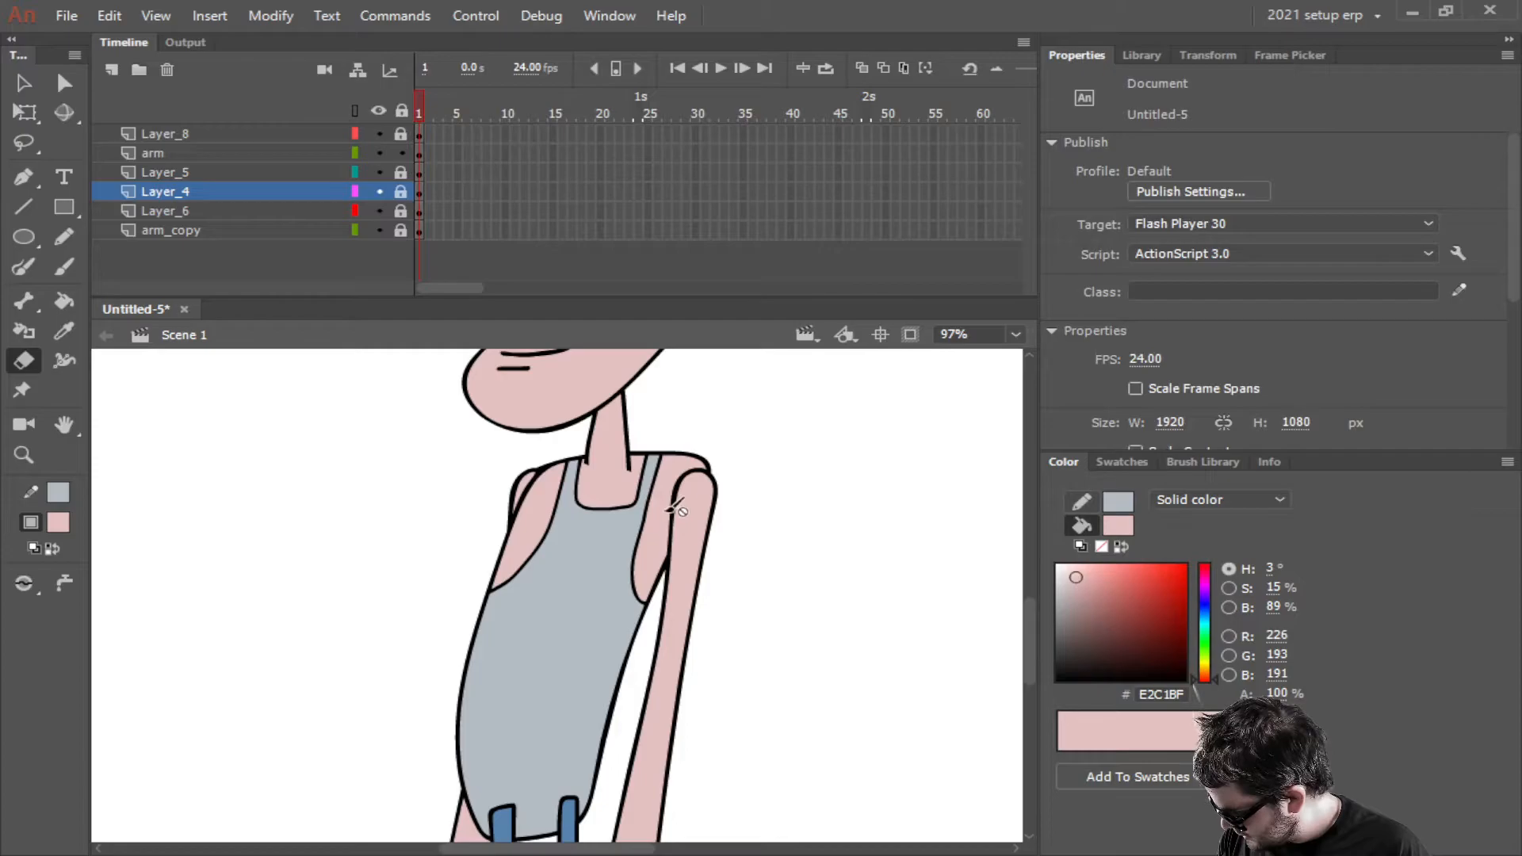
# Erase the front arm's inner outline around the shoulder on the arm layer so it blends into the torso
pyautogui.click(201, 152)
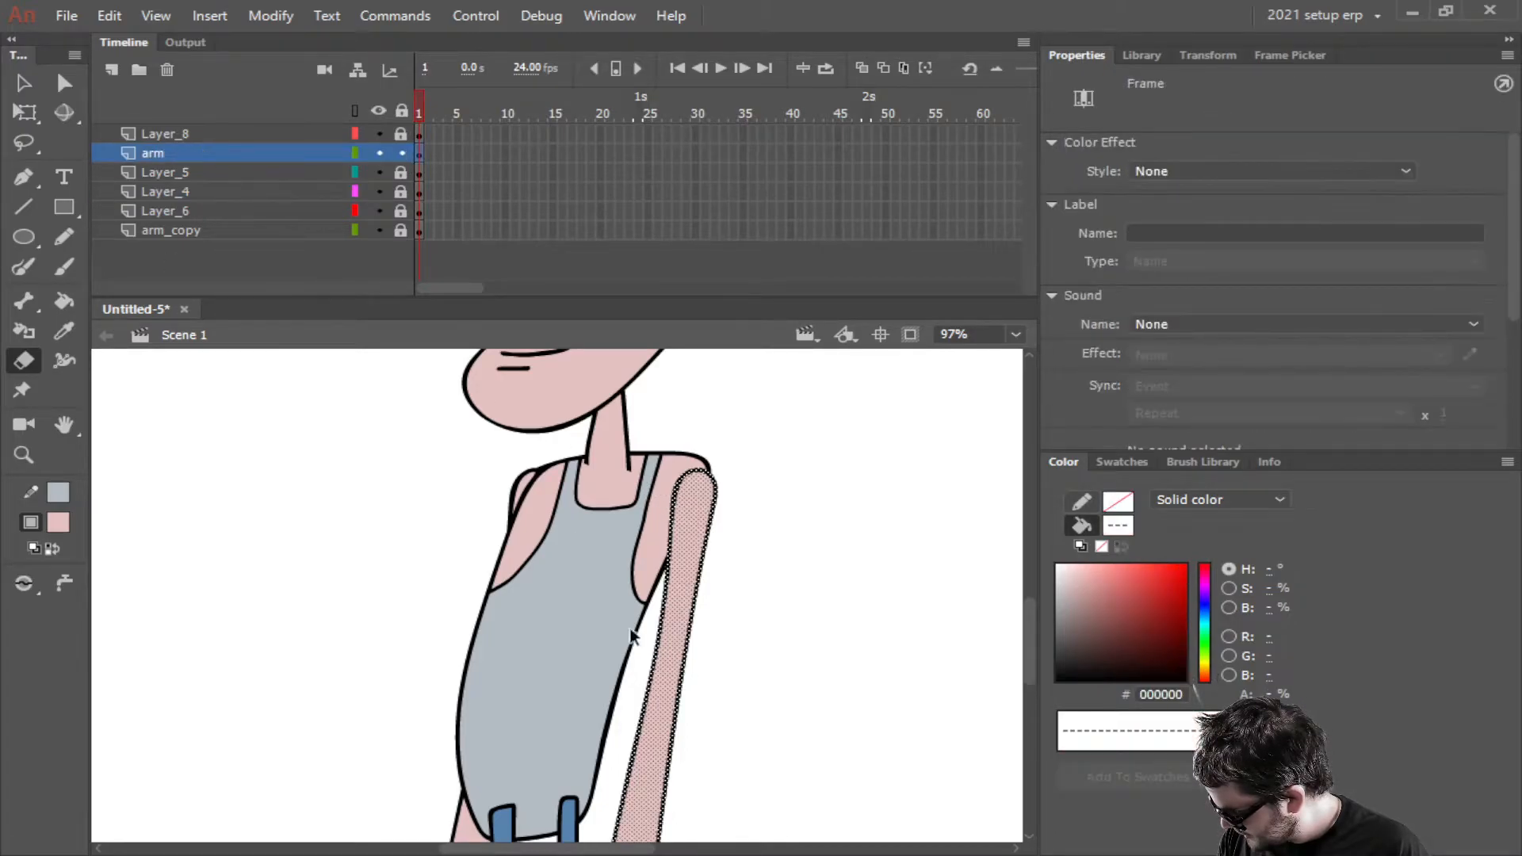
pyautogui.scroll(4, 678, 579)
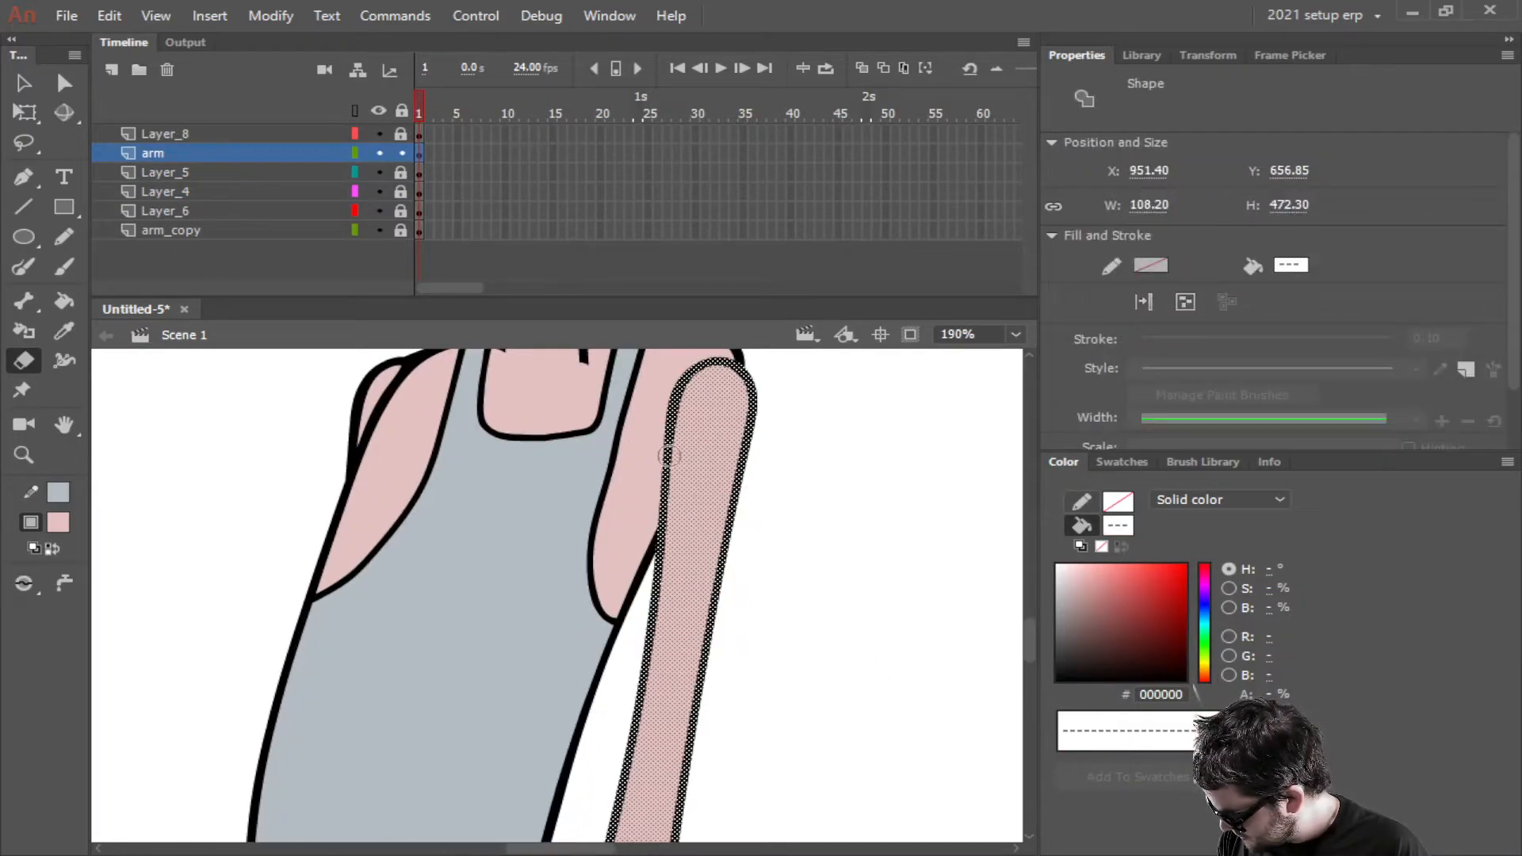
pyautogui.moveTo(662, 468); pyautogui.dragTo(693, 363)
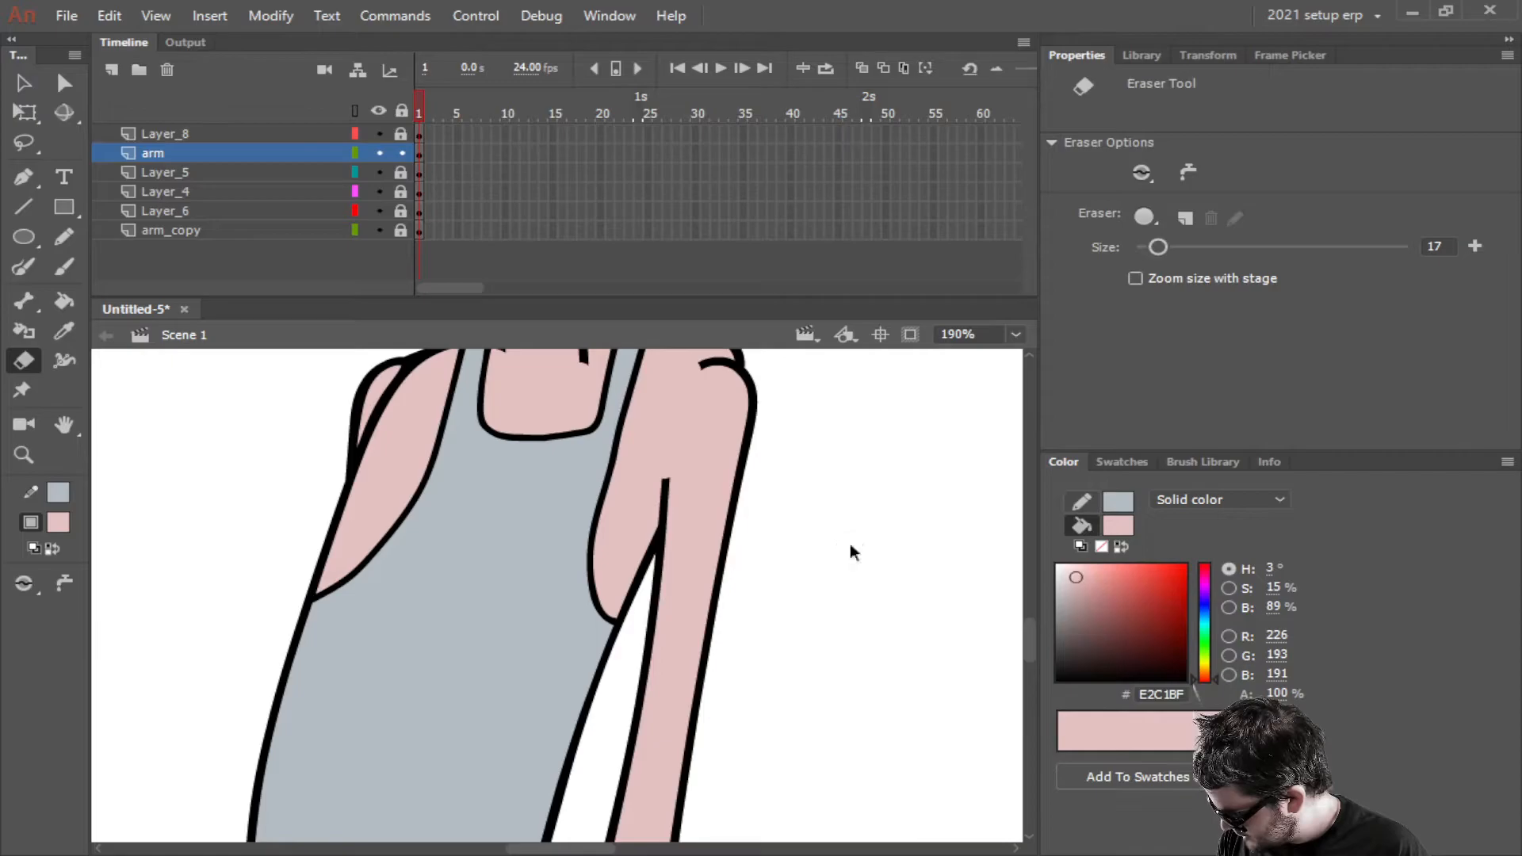
pyautogui.scroll(-3, 850, 550)
pyautogui.moveTo(857, 572); pyautogui.dragTo(716, 602)
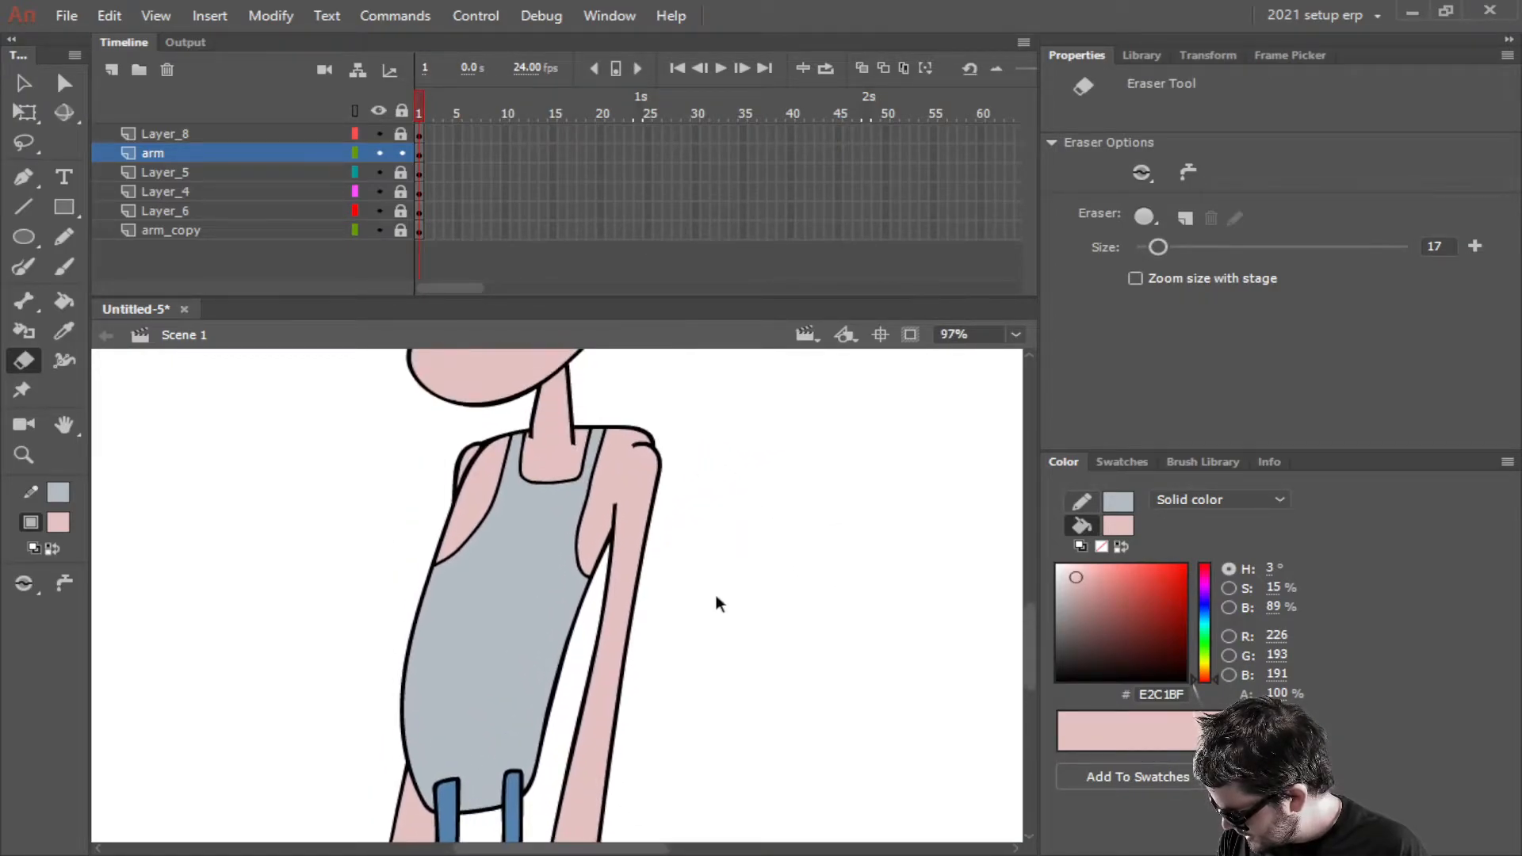
# Hide and reshow Layer_8 to identify the legs, and move that layer directly below the torso's Layer_6
pyautogui.scroll(-2, 719, 618)
pyautogui.scroll(2, 719, 656)
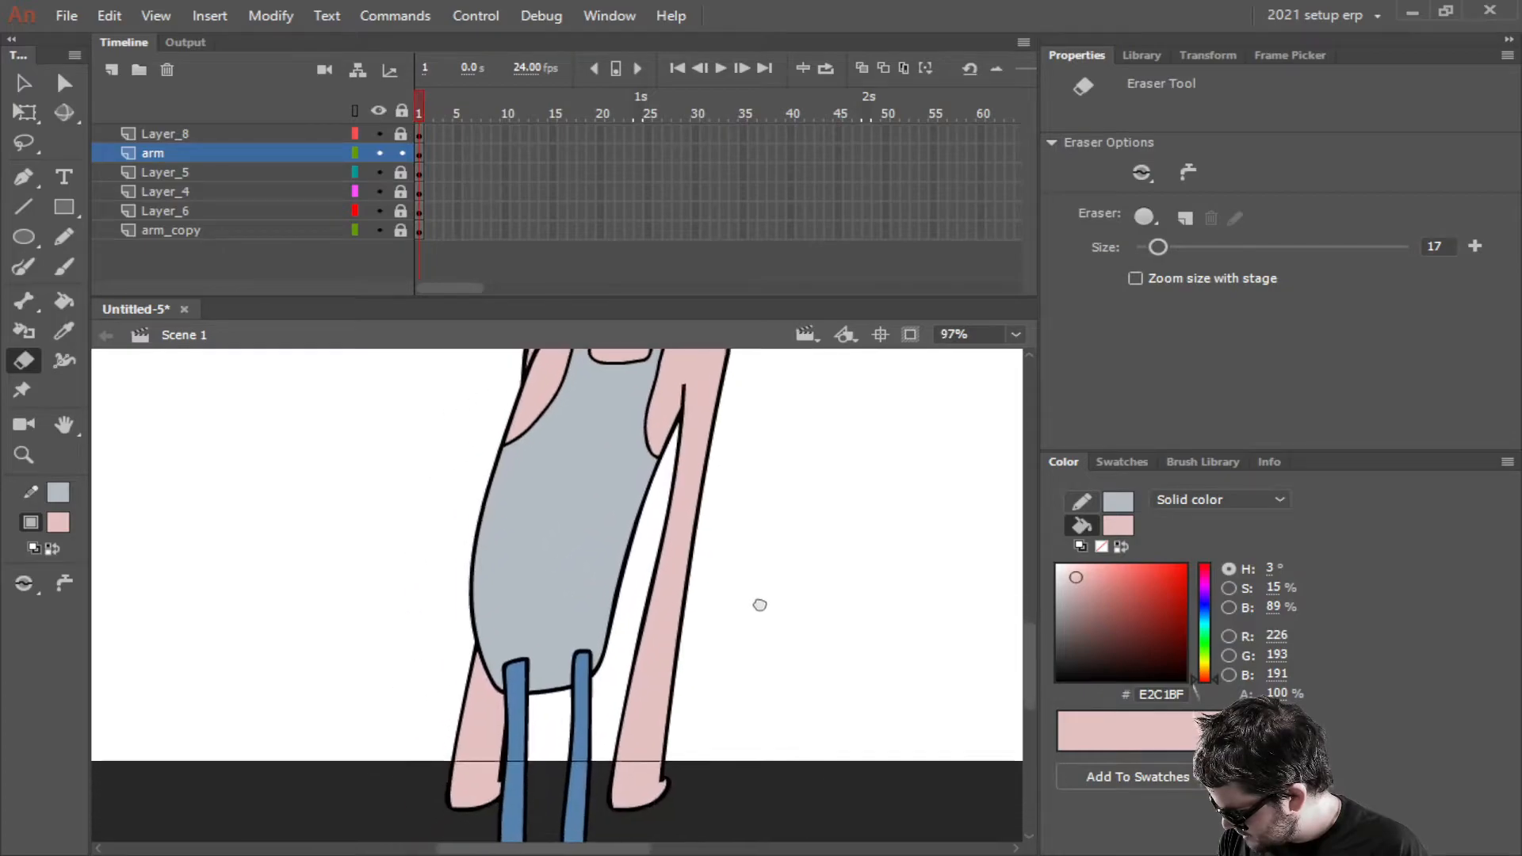
pyautogui.click(162, 134)
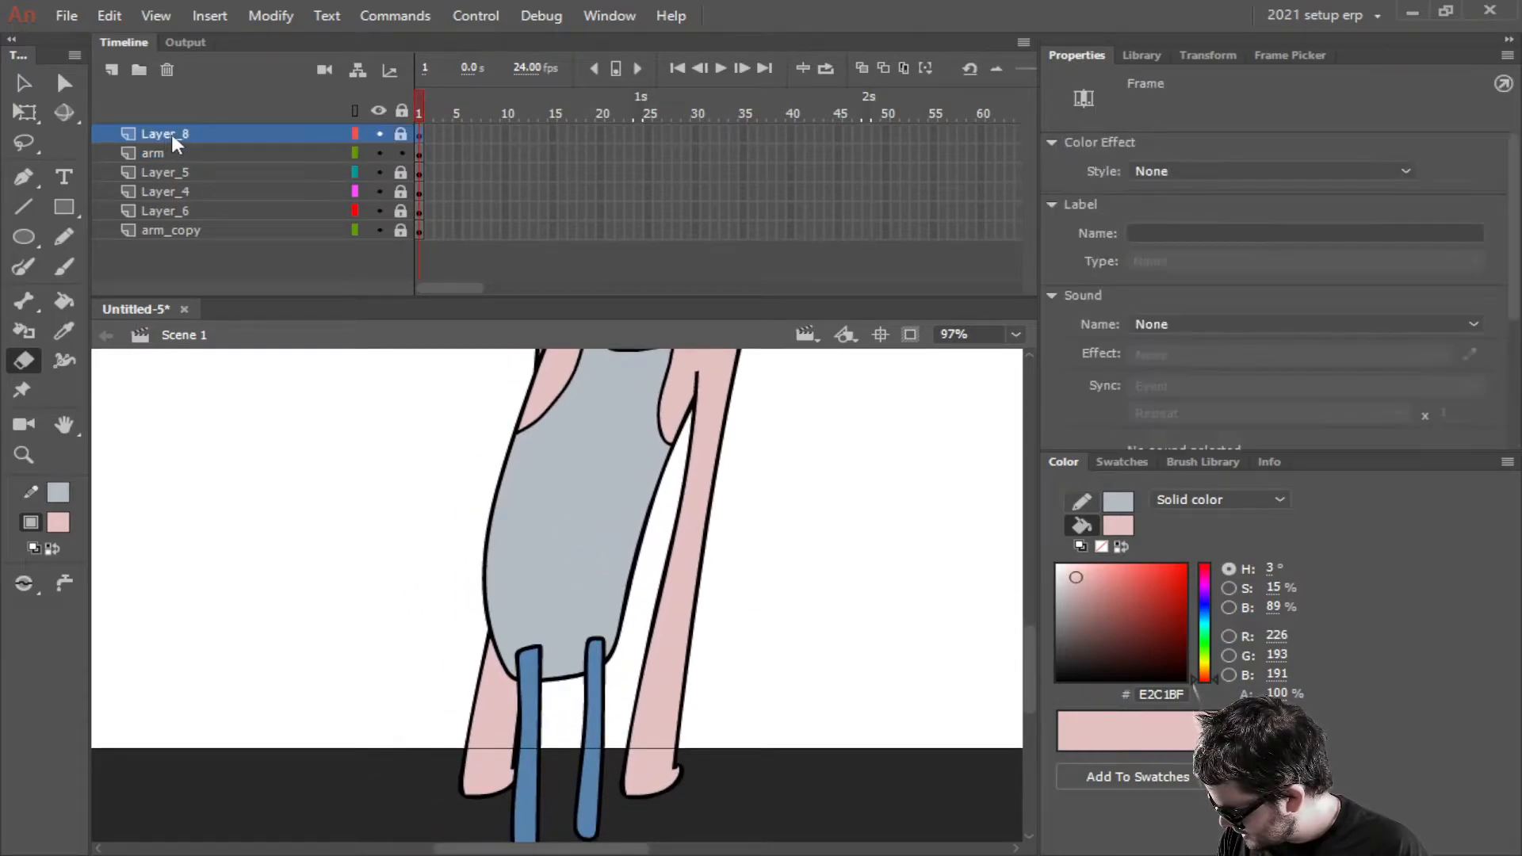
pyautogui.click(380, 134)
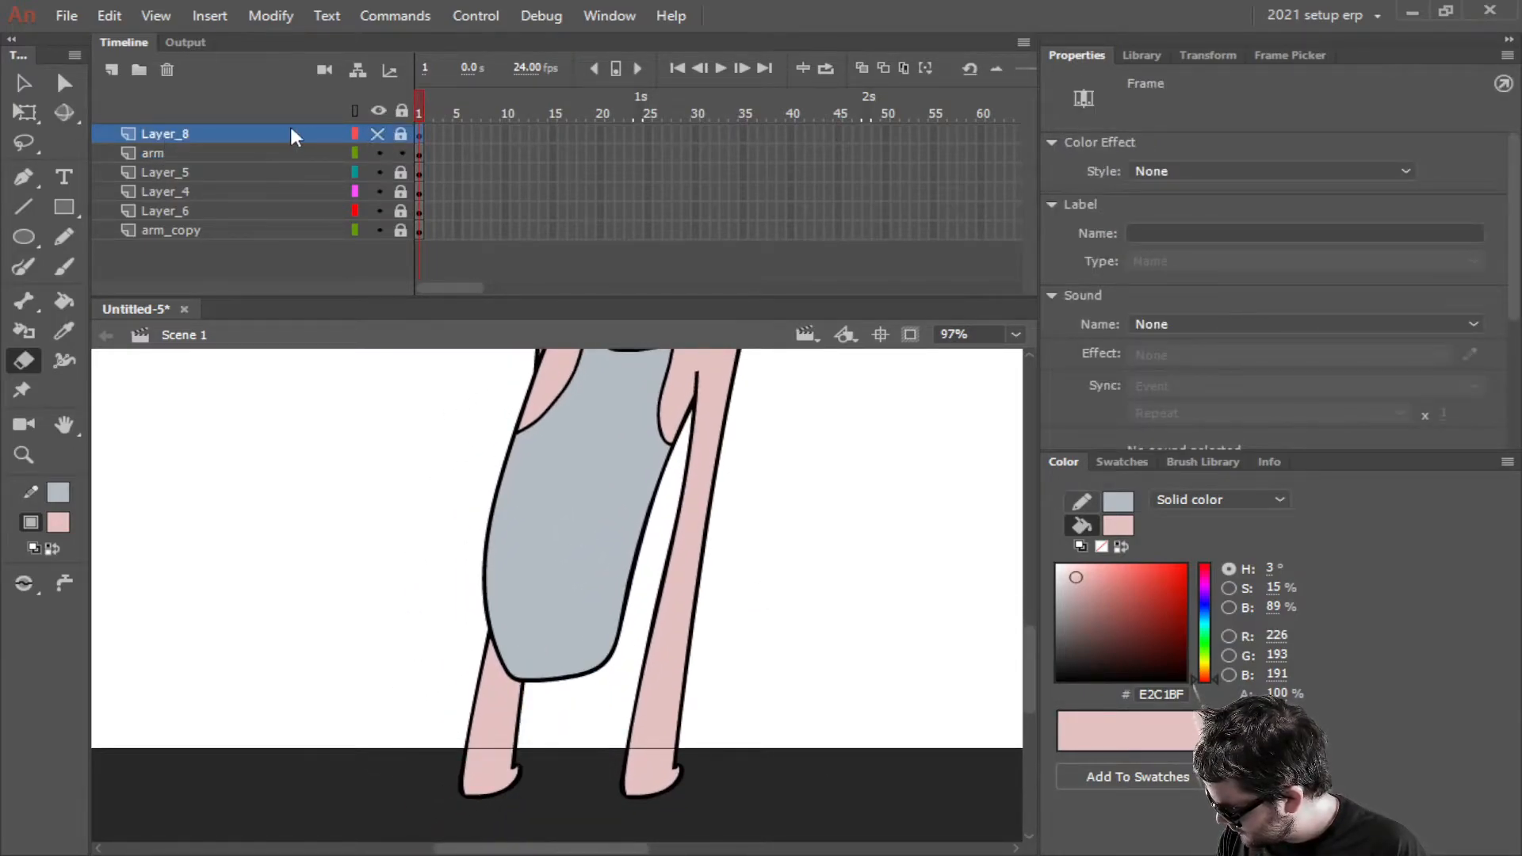
pyautogui.click(377, 134)
pyautogui.moveTo(292, 134); pyautogui.dragTo(214, 200)
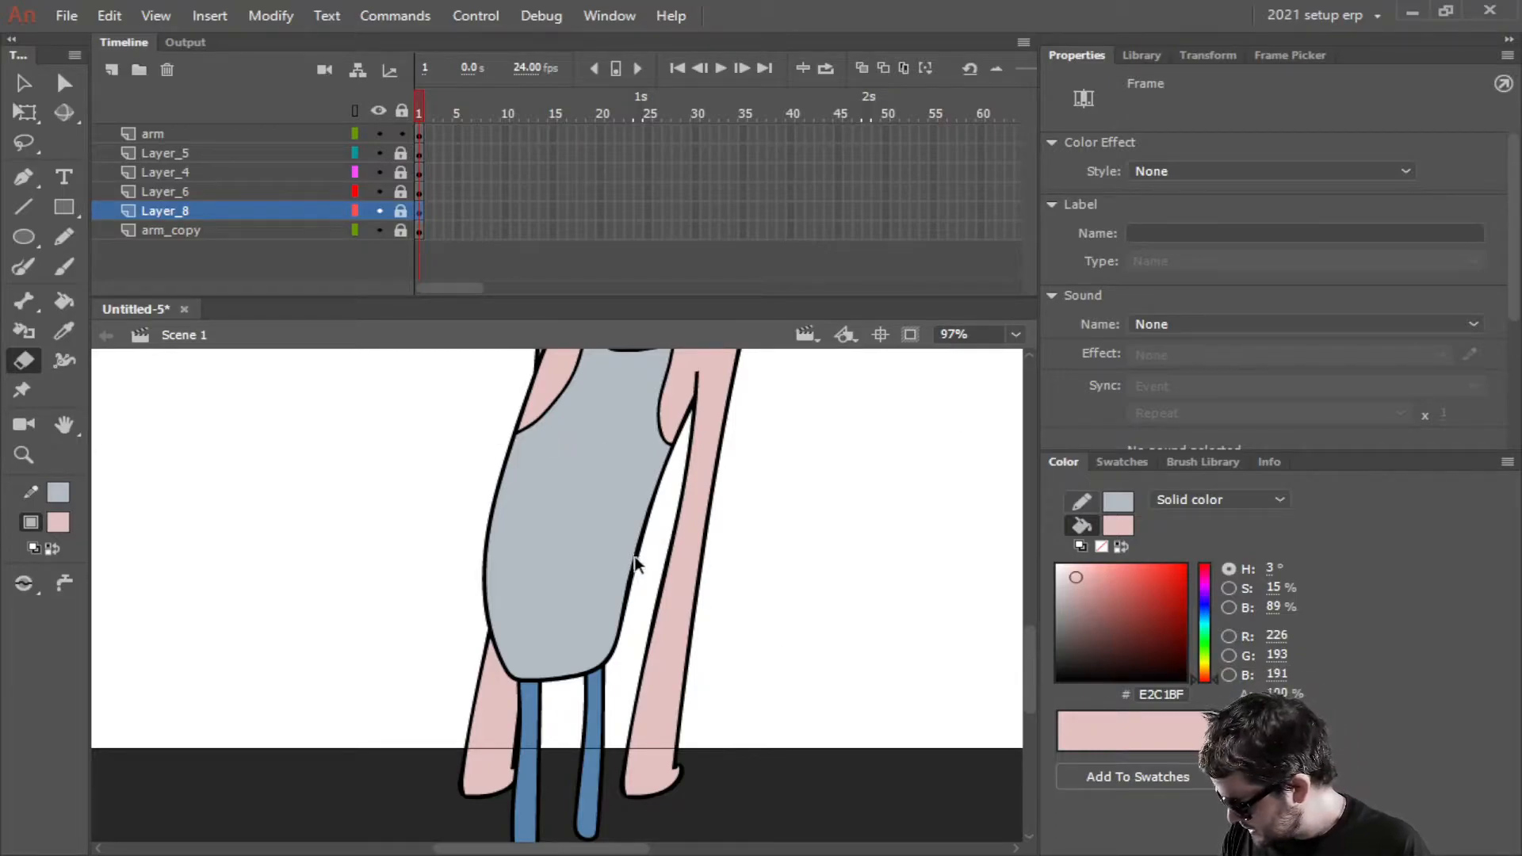
# Lock the arm layer and add a new layer at the top of the layer stack
pyautogui.scroll(-3, 764, 563)
pyautogui.scroll(2, 805, 737)
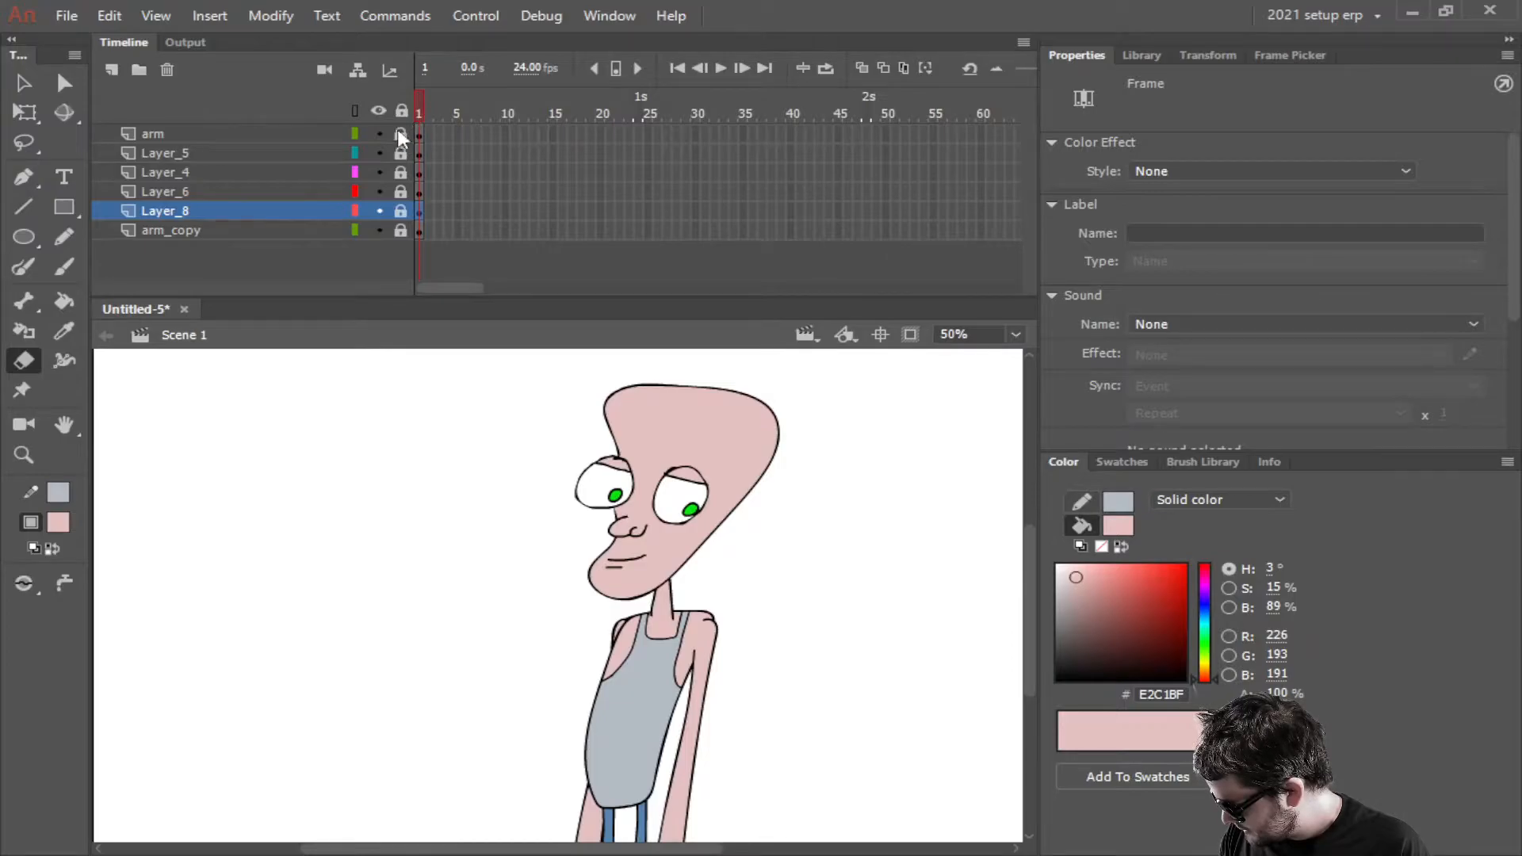
pyautogui.click(111, 70)
pyautogui.moveTo(188, 209); pyautogui.dragTo(213, 107)
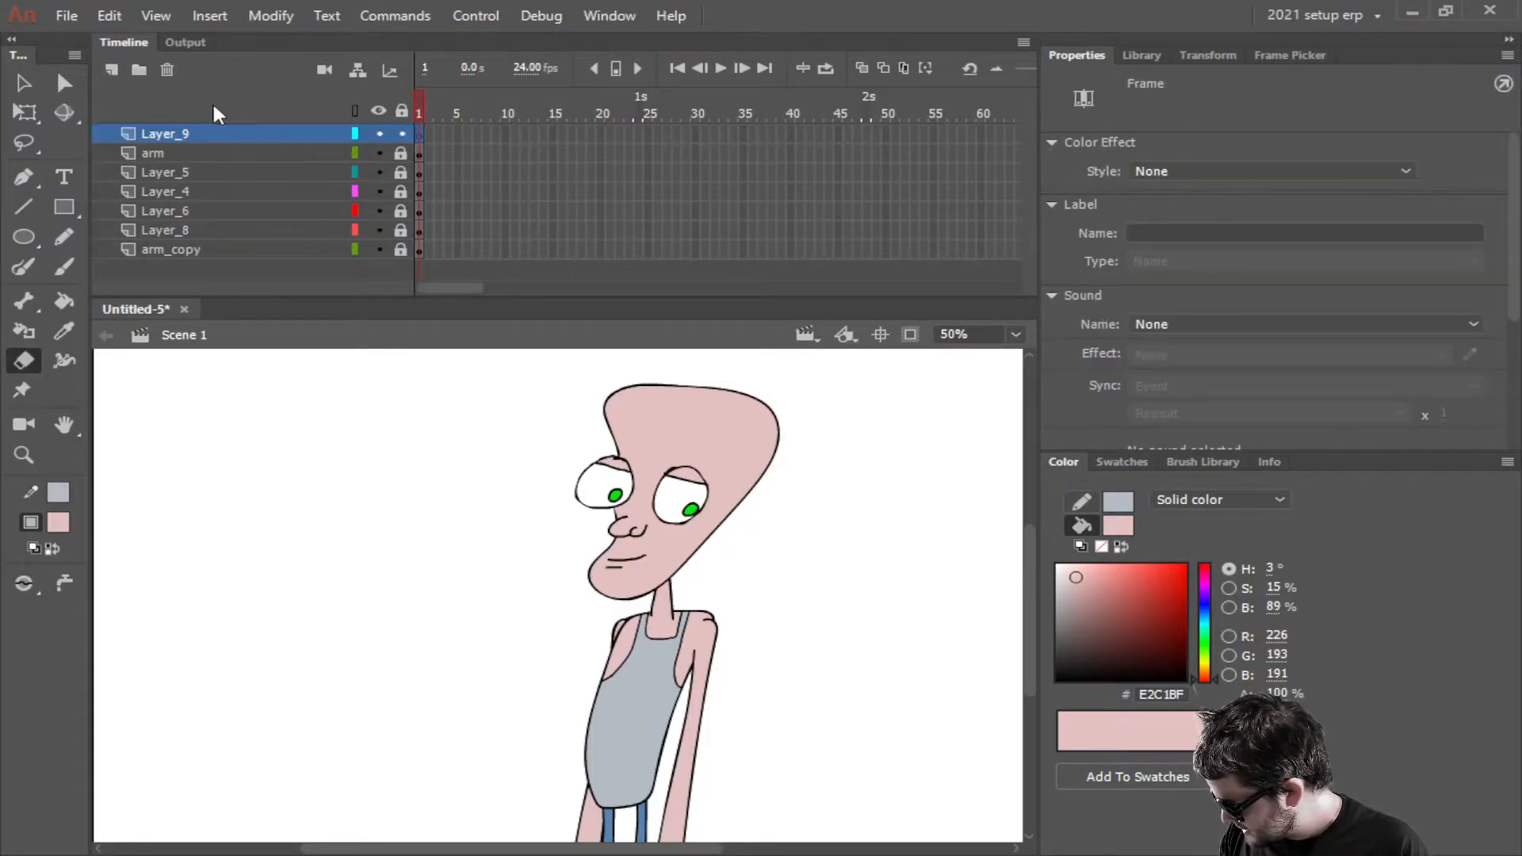
# Switch to the Brush tool and set its fill color to black, 000000
pyautogui.click(68, 273)
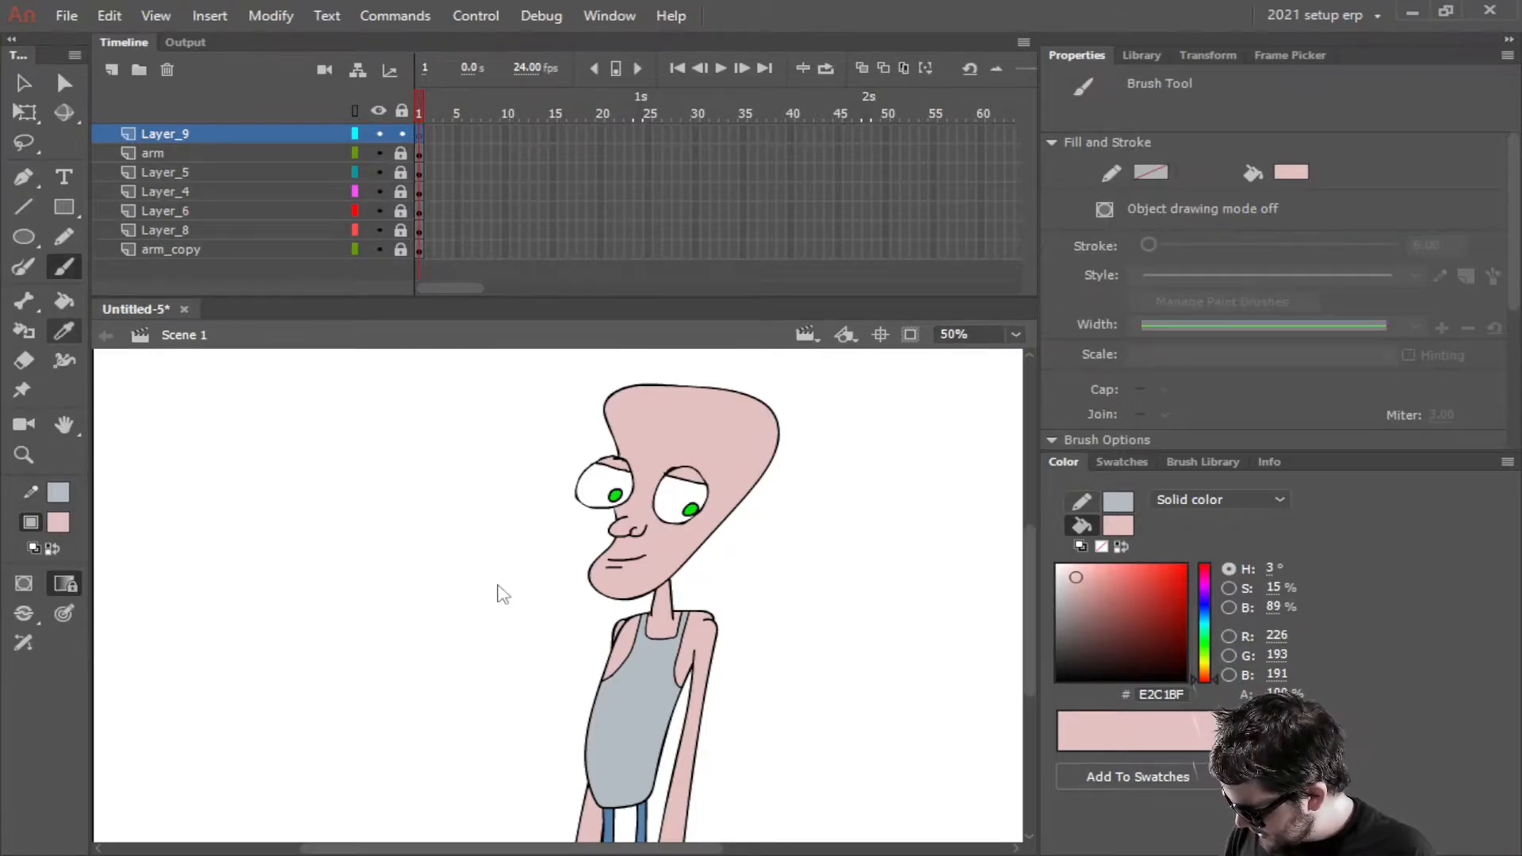
pyautogui.click(1057, 679)
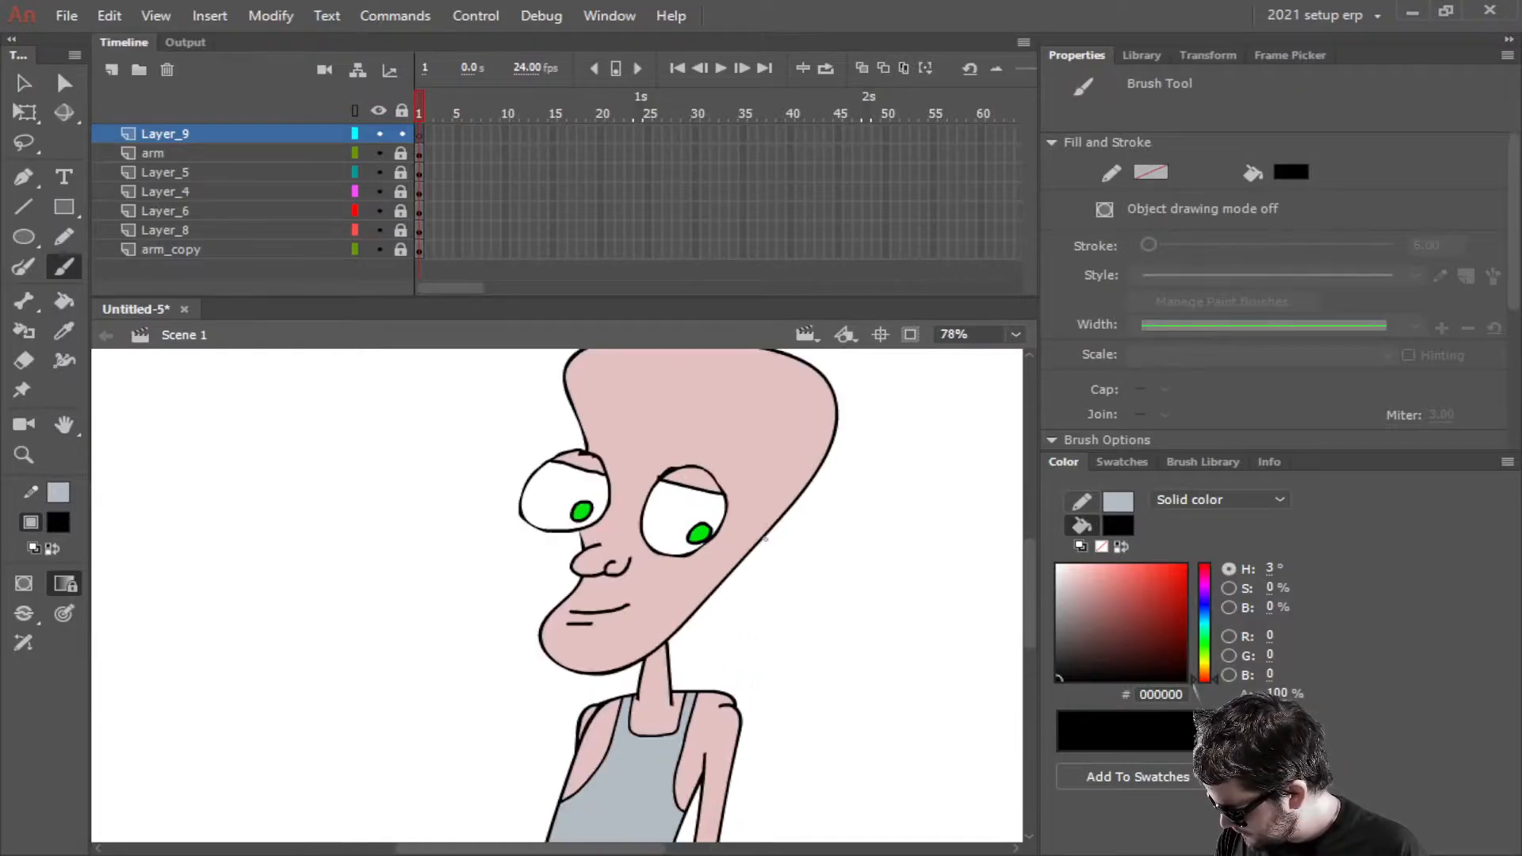
pyautogui.scroll(3, 560, 537)
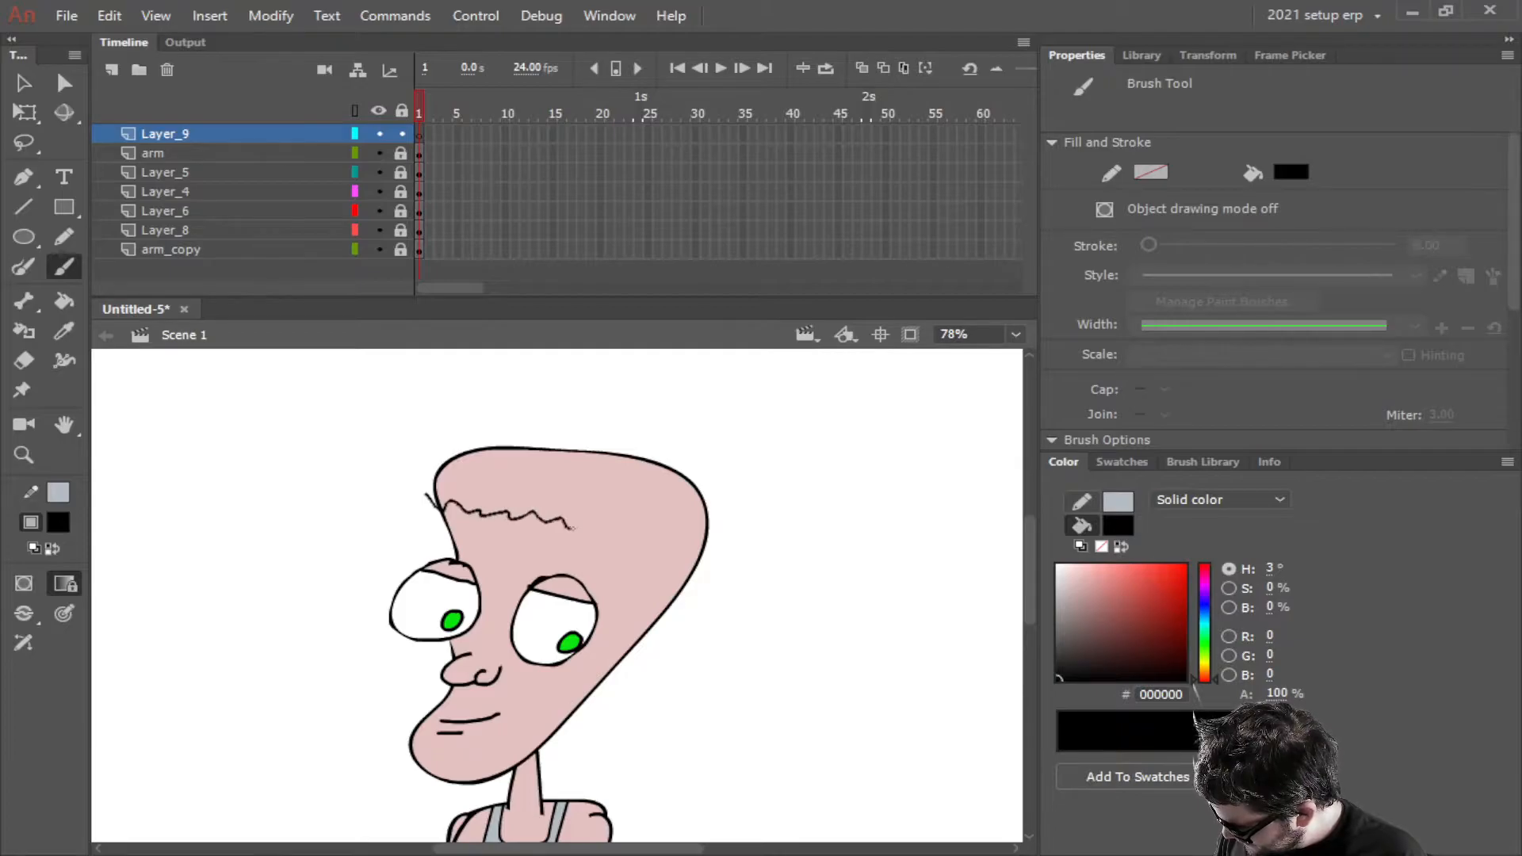
pyautogui.moveTo(631, 547); pyautogui.dragTo(670, 554)
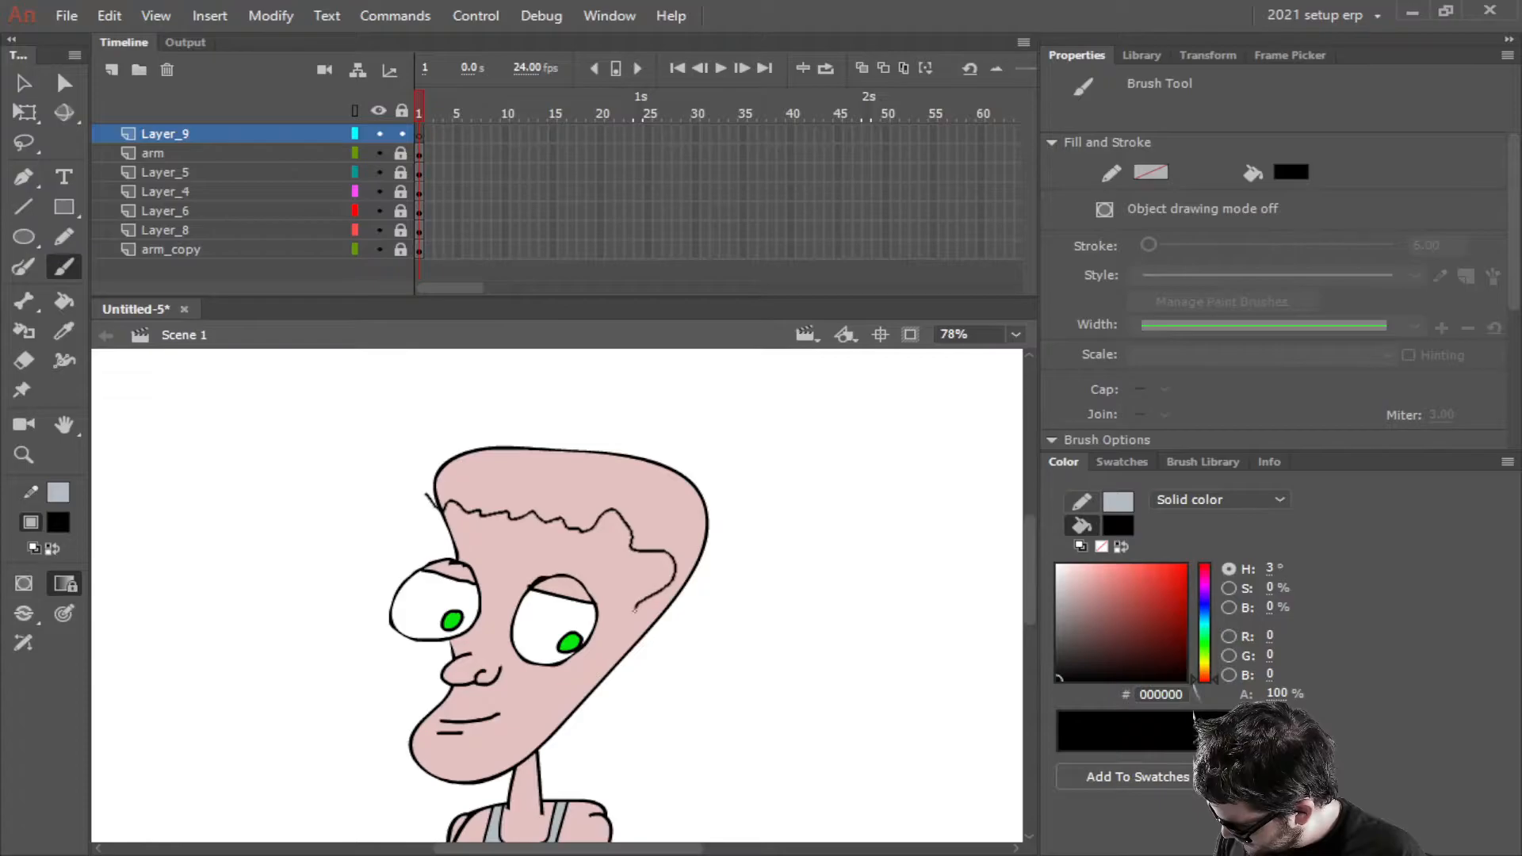
pyautogui.moveTo(629, 676); pyautogui.dragTo(623, 721)
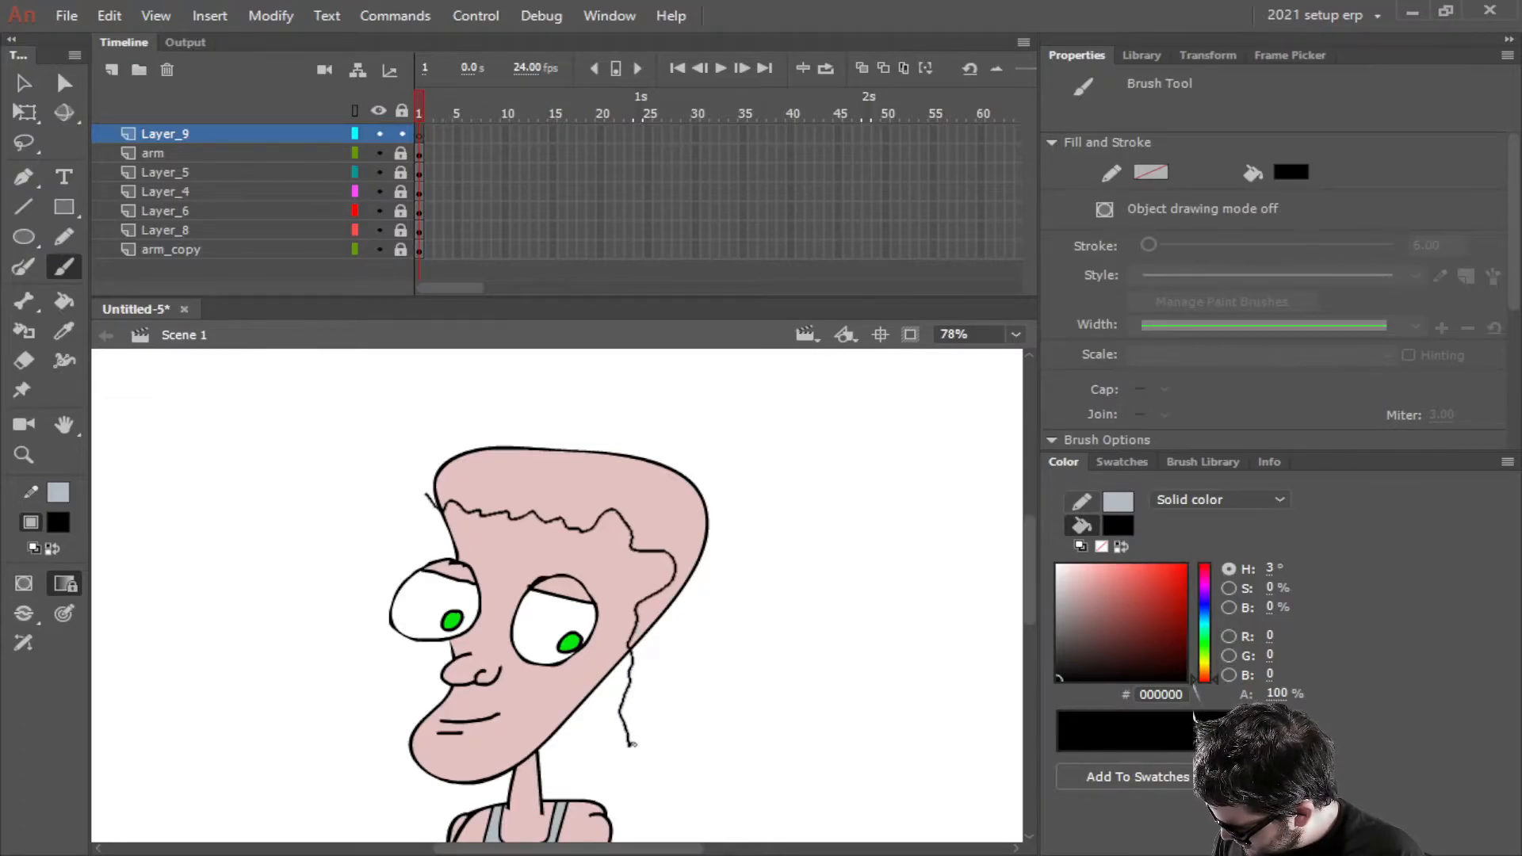
pyautogui.hotkey('ctrl', 'z')
pyautogui.hotkey('ctrl', 'z')
pyautogui.hotkey('ctrl', 'z')
pyautogui.hotkey('ctrl', 'z')
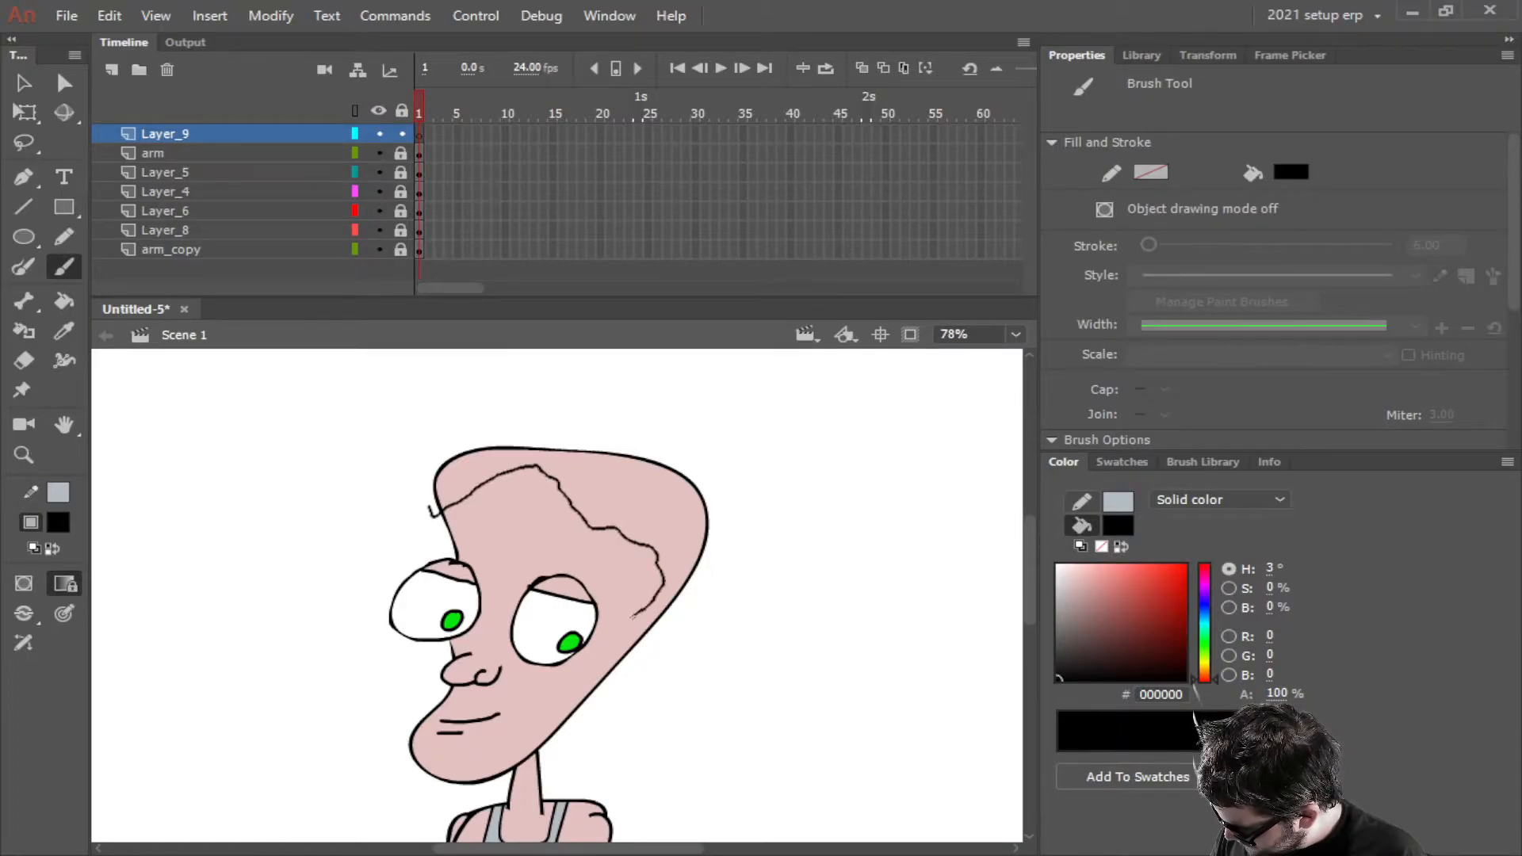
# Brush a closed black hair outline with a hairline around the top of the head and fill it with brown 9C8751
pyautogui.moveTo(683, 617)
pyautogui.mouseDown()
pyautogui.moveTo(717, 547)
pyautogui.moveTo(705, 475)
pyautogui.moveTo(640, 440)
pyautogui.moveTo(568, 435)
pyautogui.mouseUp()
pyautogui.moveTo(460, 447)
pyautogui.mouseDown()
pyautogui.moveTo(431, 461)
pyautogui.moveTo(430, 511)
pyautogui.mouseUp()
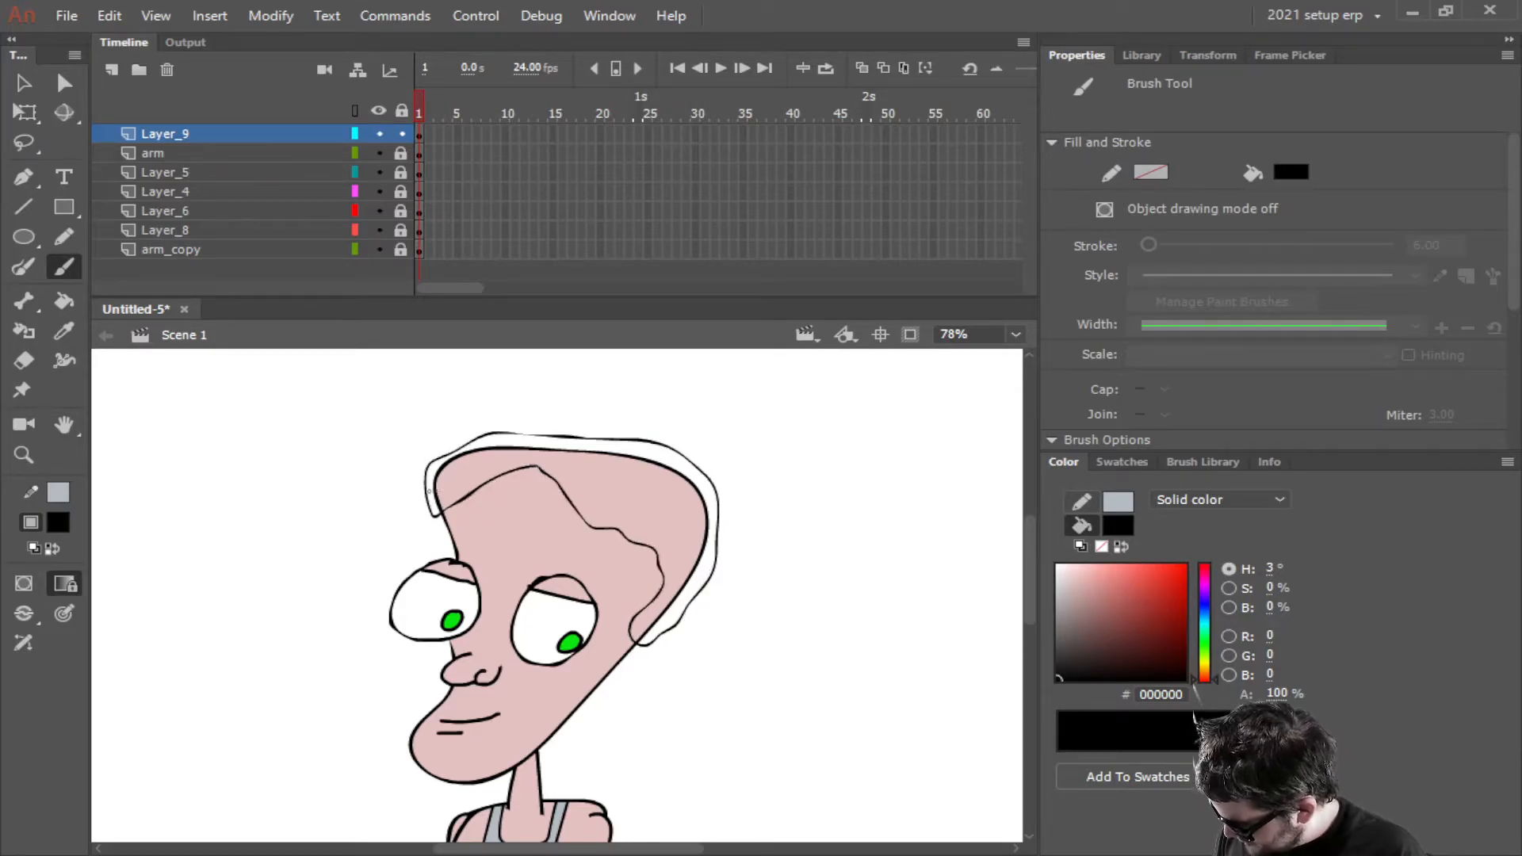
pyautogui.click(1206, 669)
pyautogui.moveTo(1157, 619); pyautogui.dragTo(1118, 608)
pyautogui.press('k')
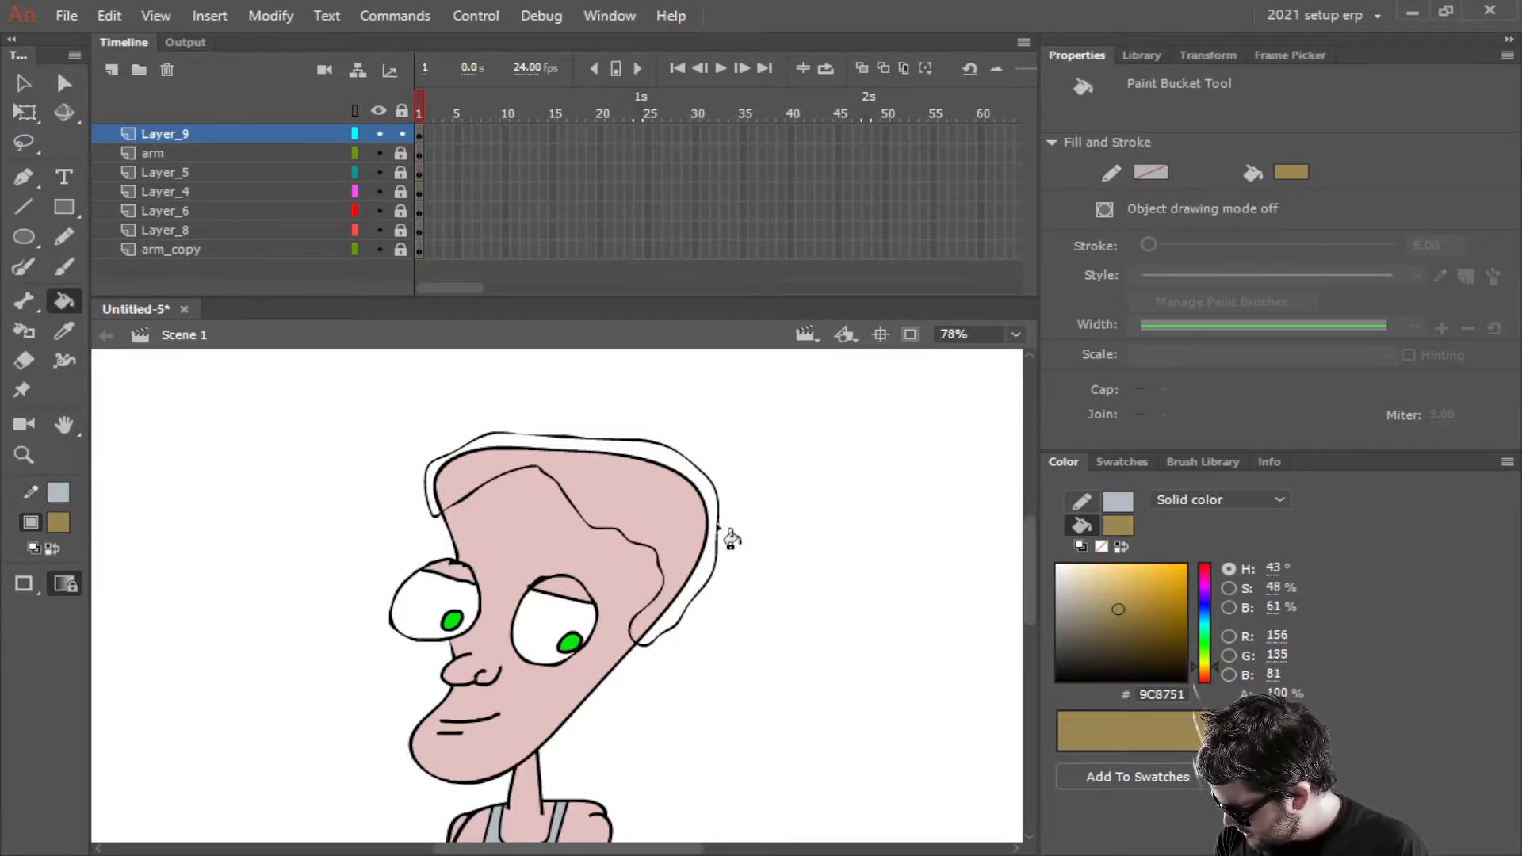
pyautogui.click(688, 478)
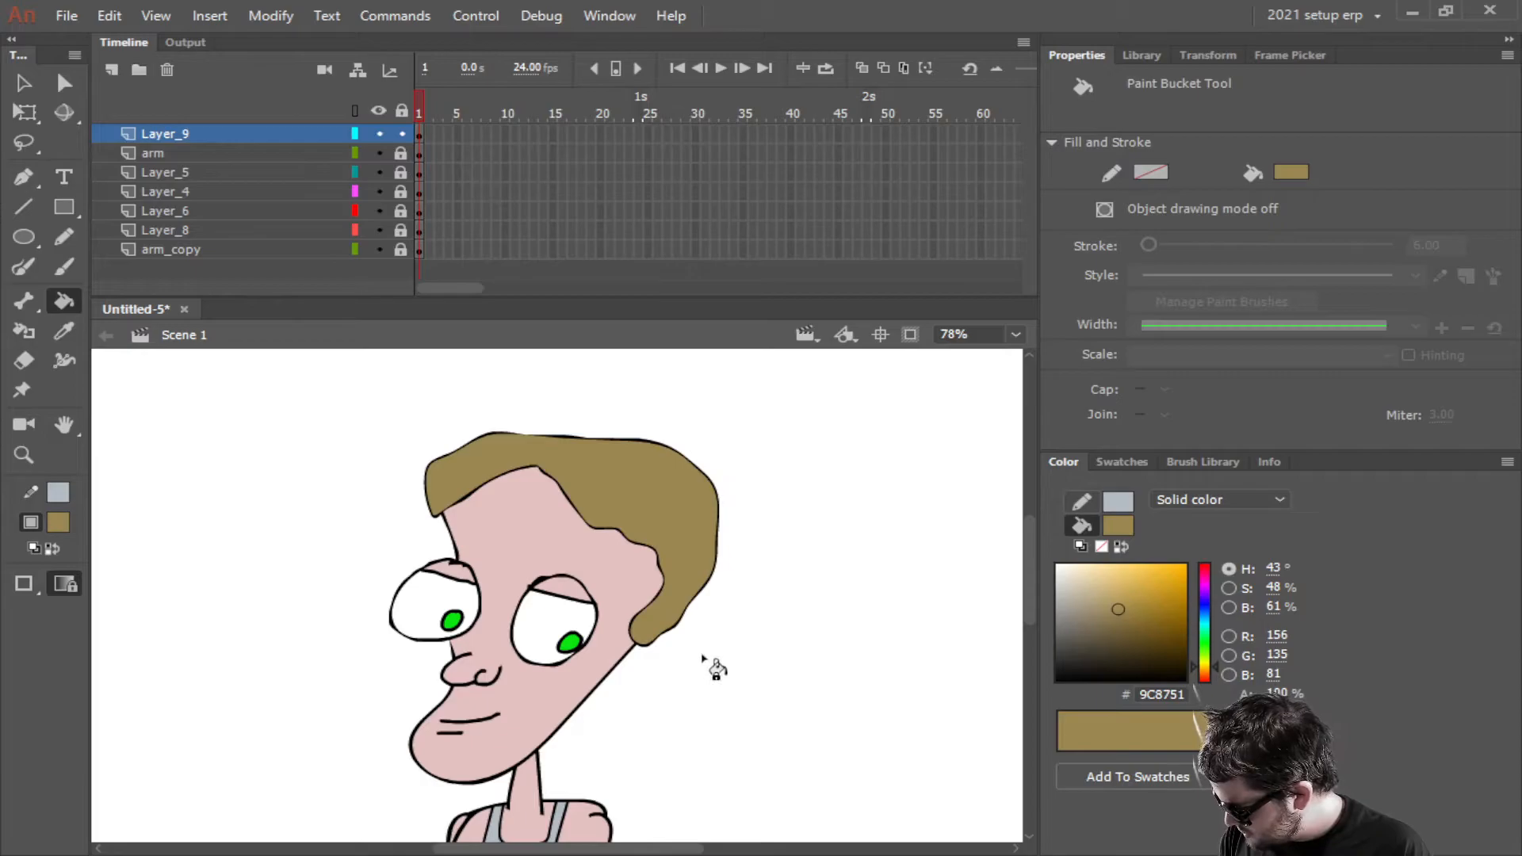
# Set the fill color back to black, 000000, and return to the Brush tool for facial details
pyautogui.scroll(-5, 698, 632)
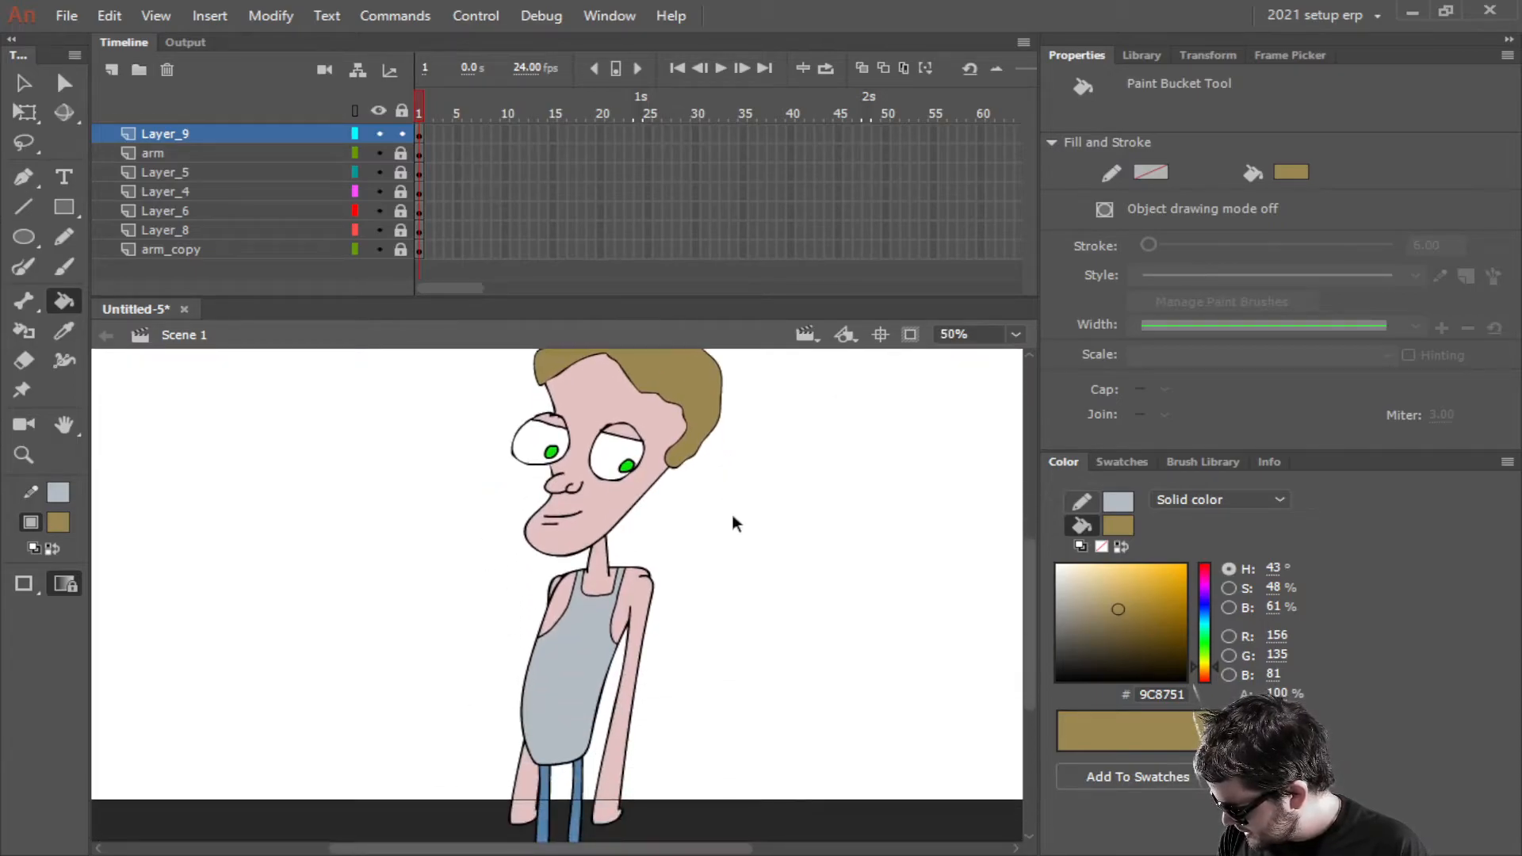
pyautogui.scroll(4, 708, 605)
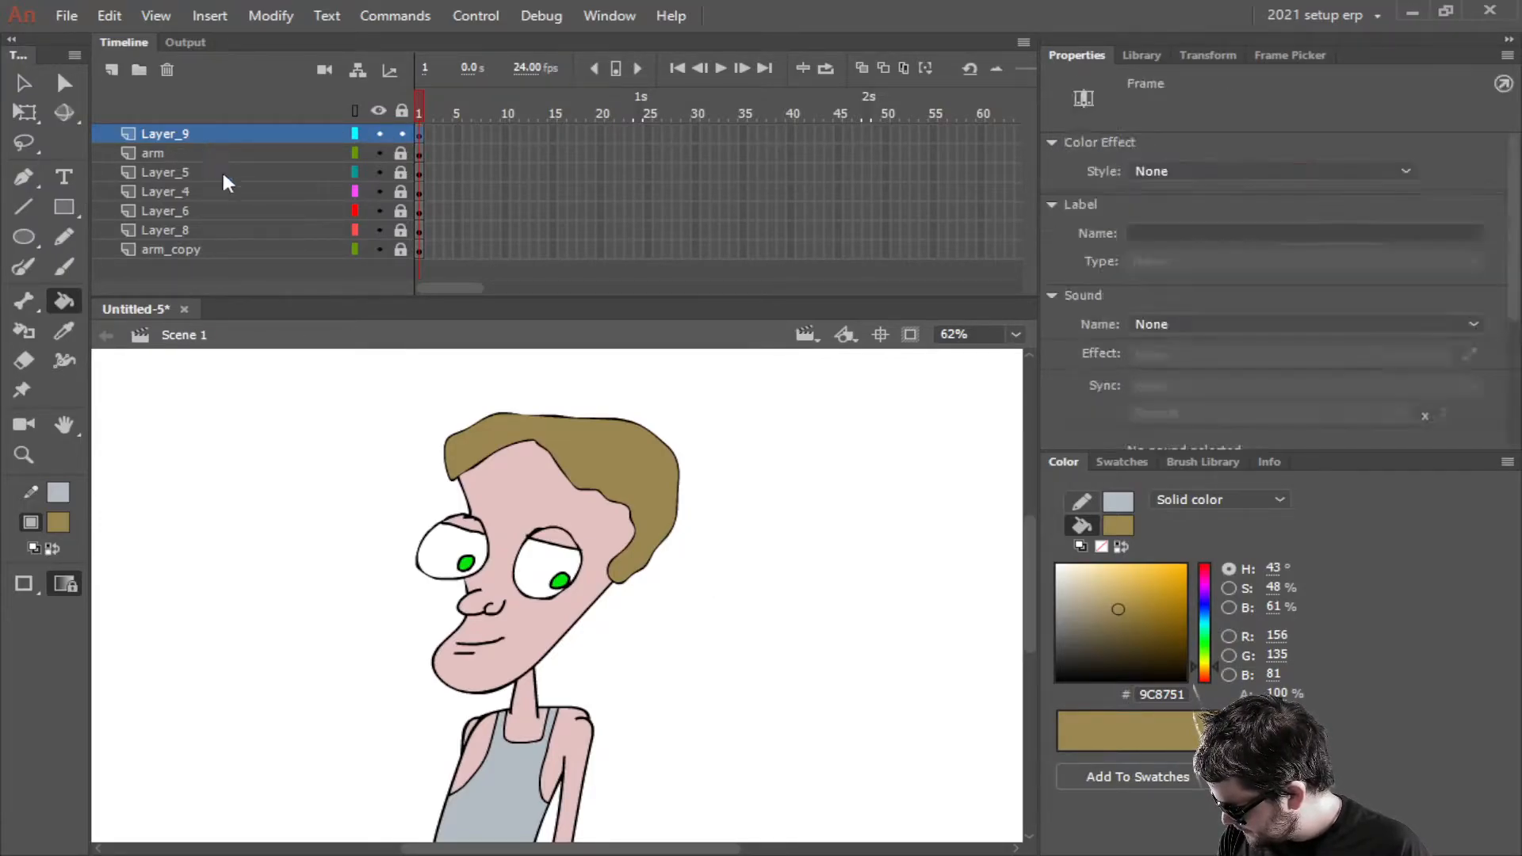
pyautogui.moveTo(1065, 642)
pyautogui.mouseDown()
pyautogui.moveTo(1058, 672)
pyautogui.moveTo(986, 703)
pyautogui.mouseUp()
pyautogui.scroll(2, 507, 559)
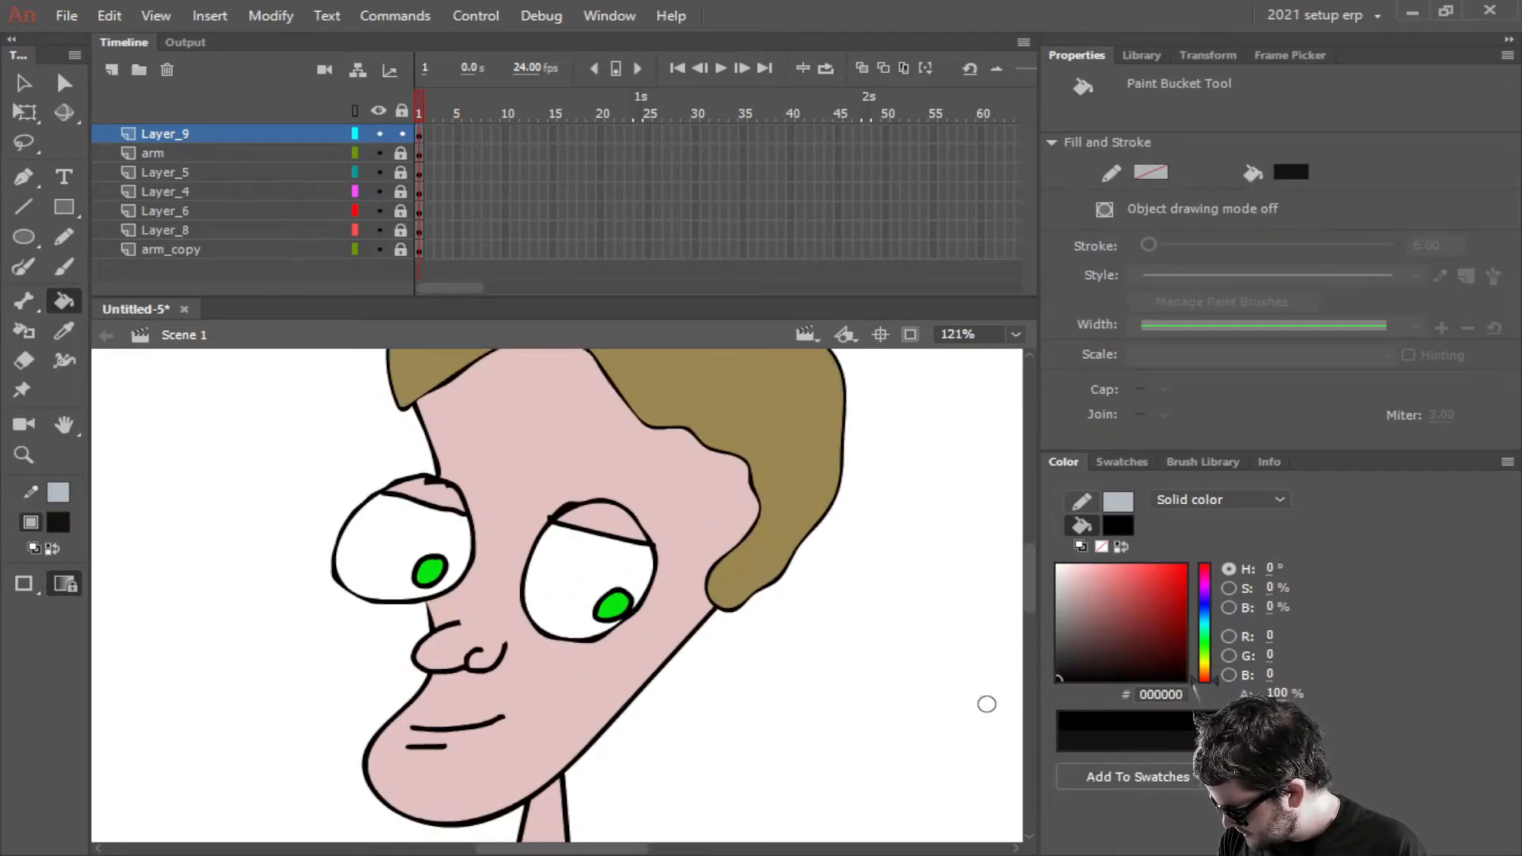
pyautogui.click(65, 270)
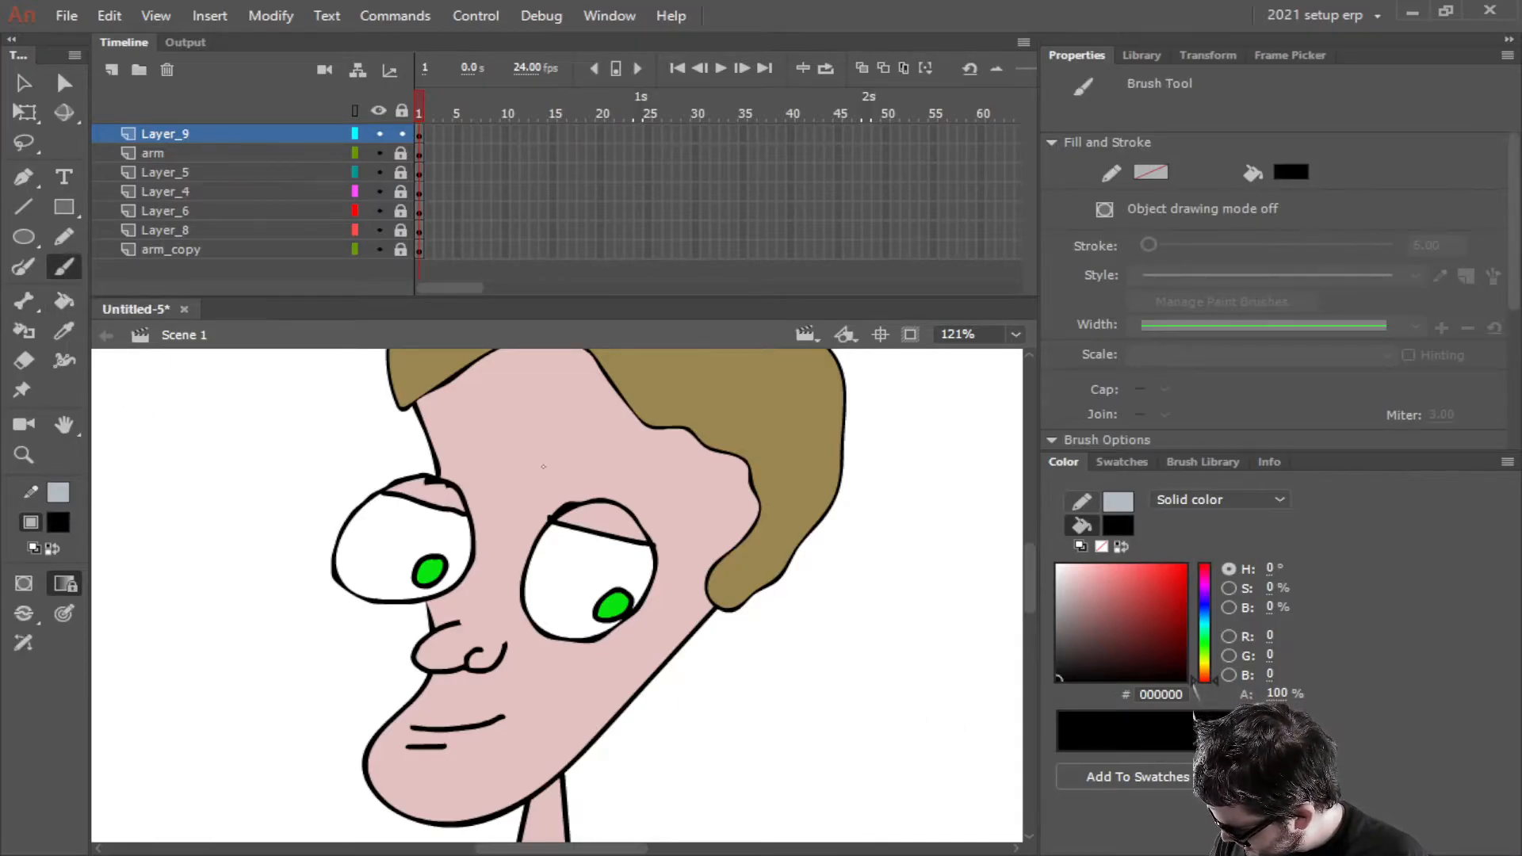
pyautogui.moveTo(551, 467)
pyautogui.mouseDown()
pyautogui.moveTo(479, 450)
pyautogui.moveTo(517, 434)
pyautogui.mouseUp()
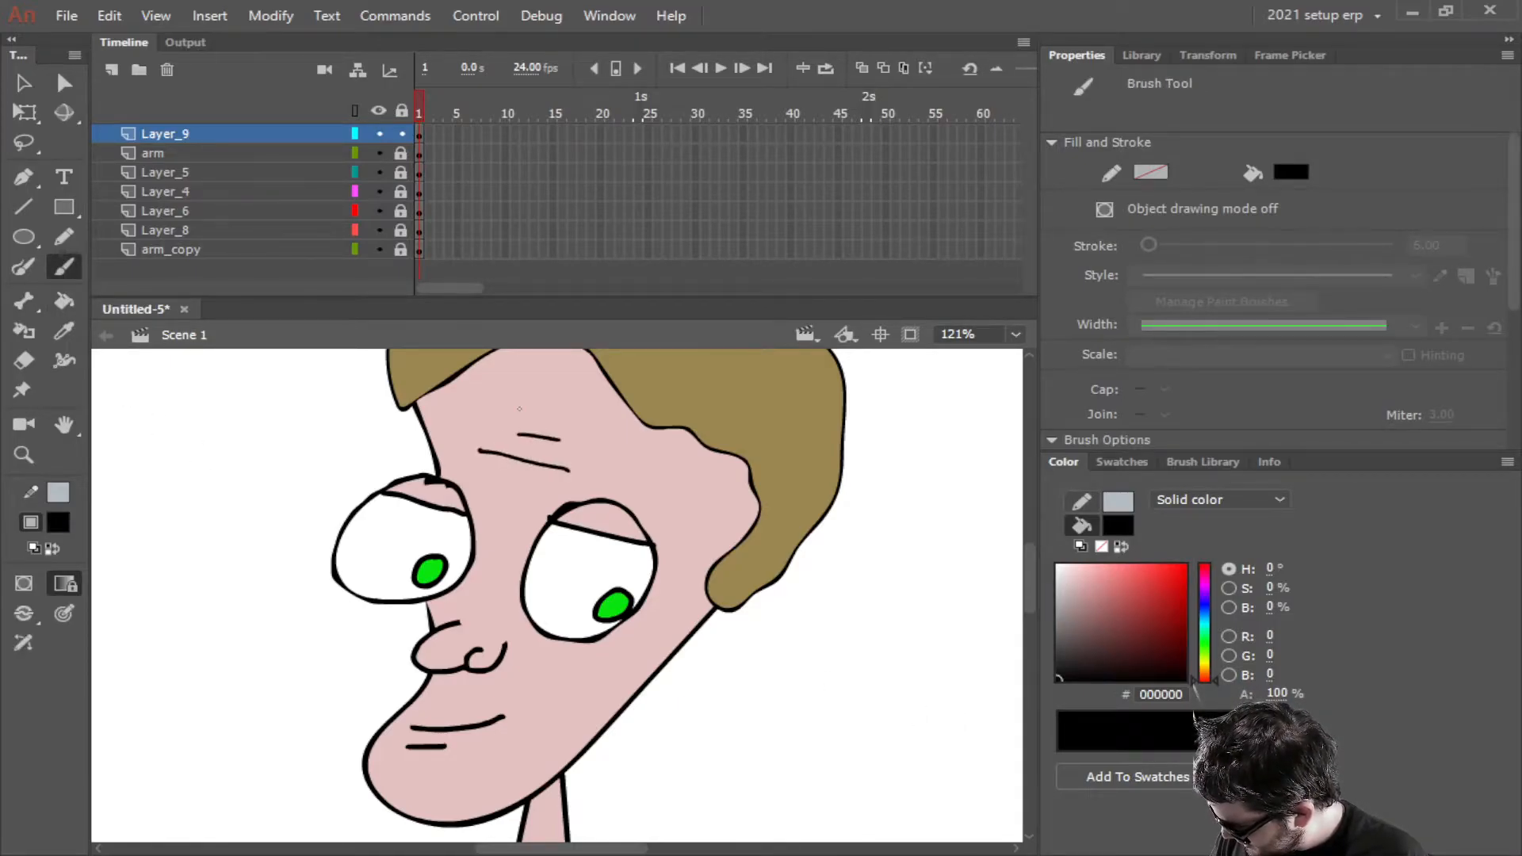
pyautogui.scroll(-2, 530, 507)
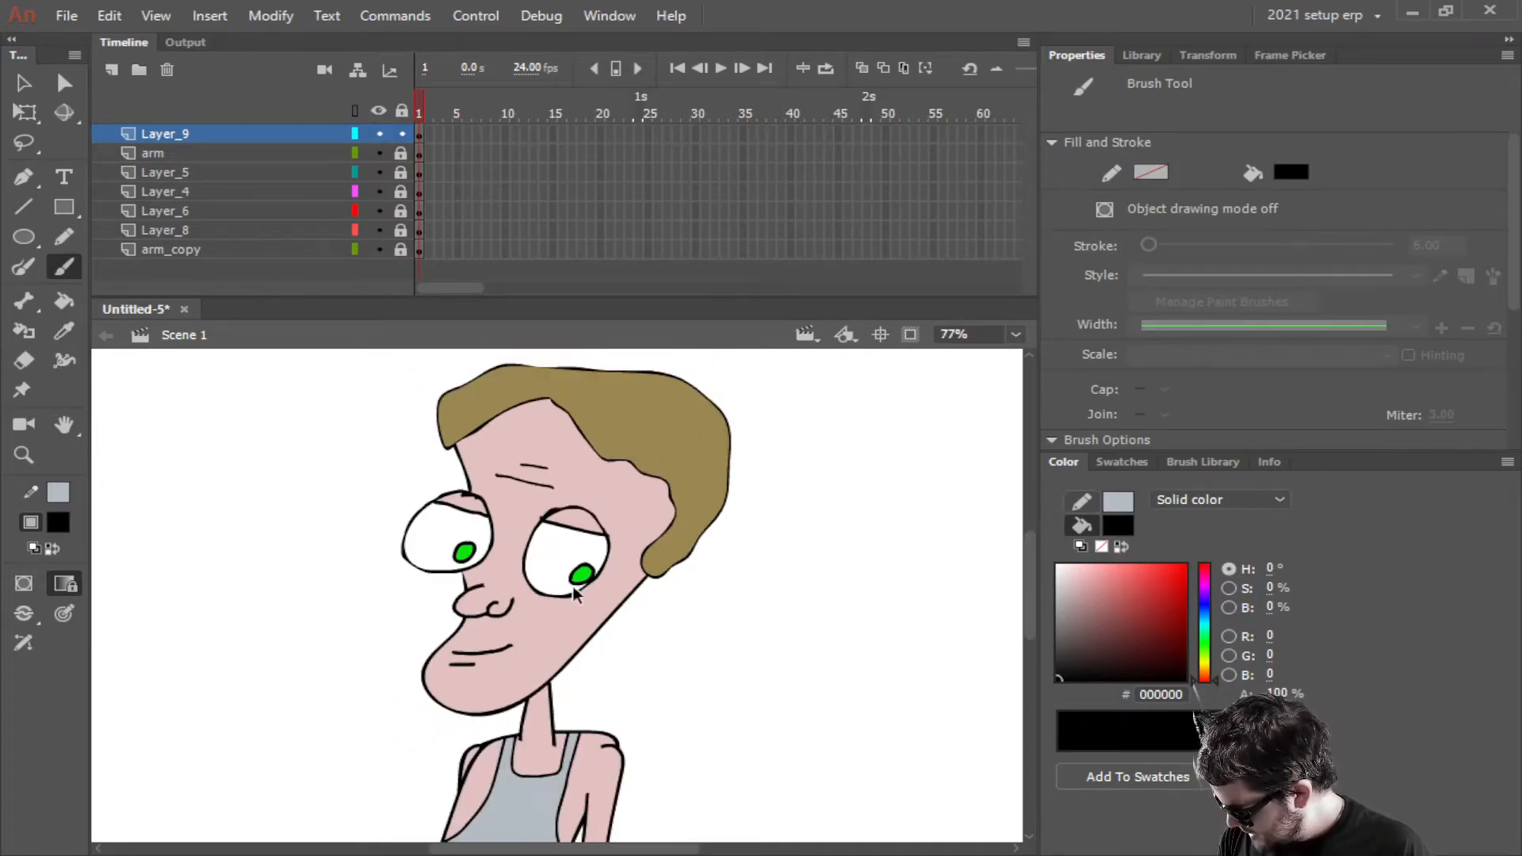
pyautogui.hotkey('ctrl', 'z')
pyautogui.hotkey('ctrl', 'z')
# Brush two short wrinkle lines across the forehead above and between the eyes
pyautogui.moveTo(535, 482); pyautogui.dragTo(496, 489)
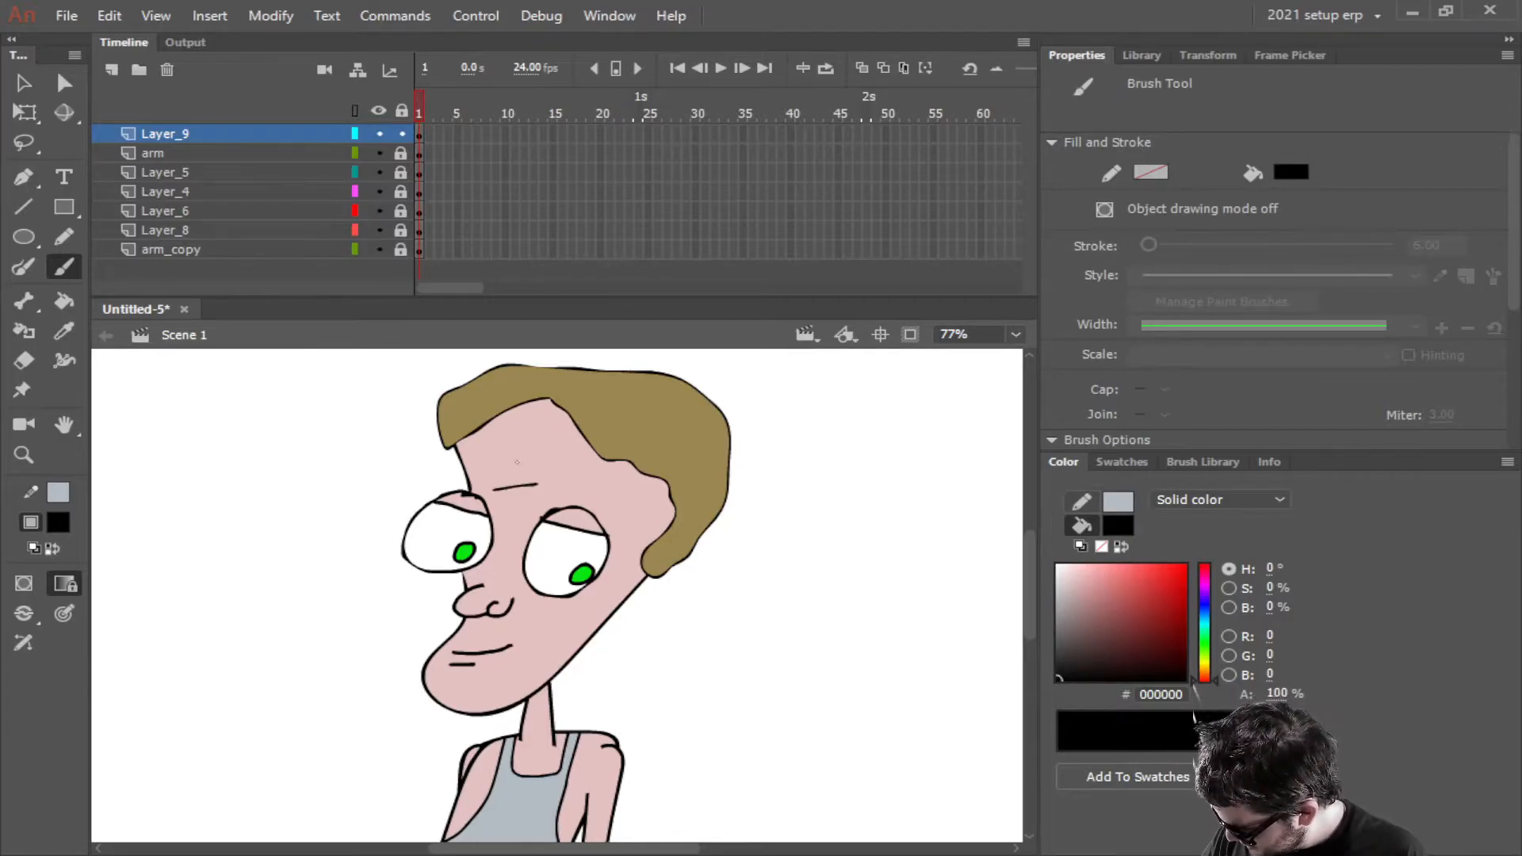
pyautogui.moveTo(542, 468); pyautogui.dragTo(498, 469)
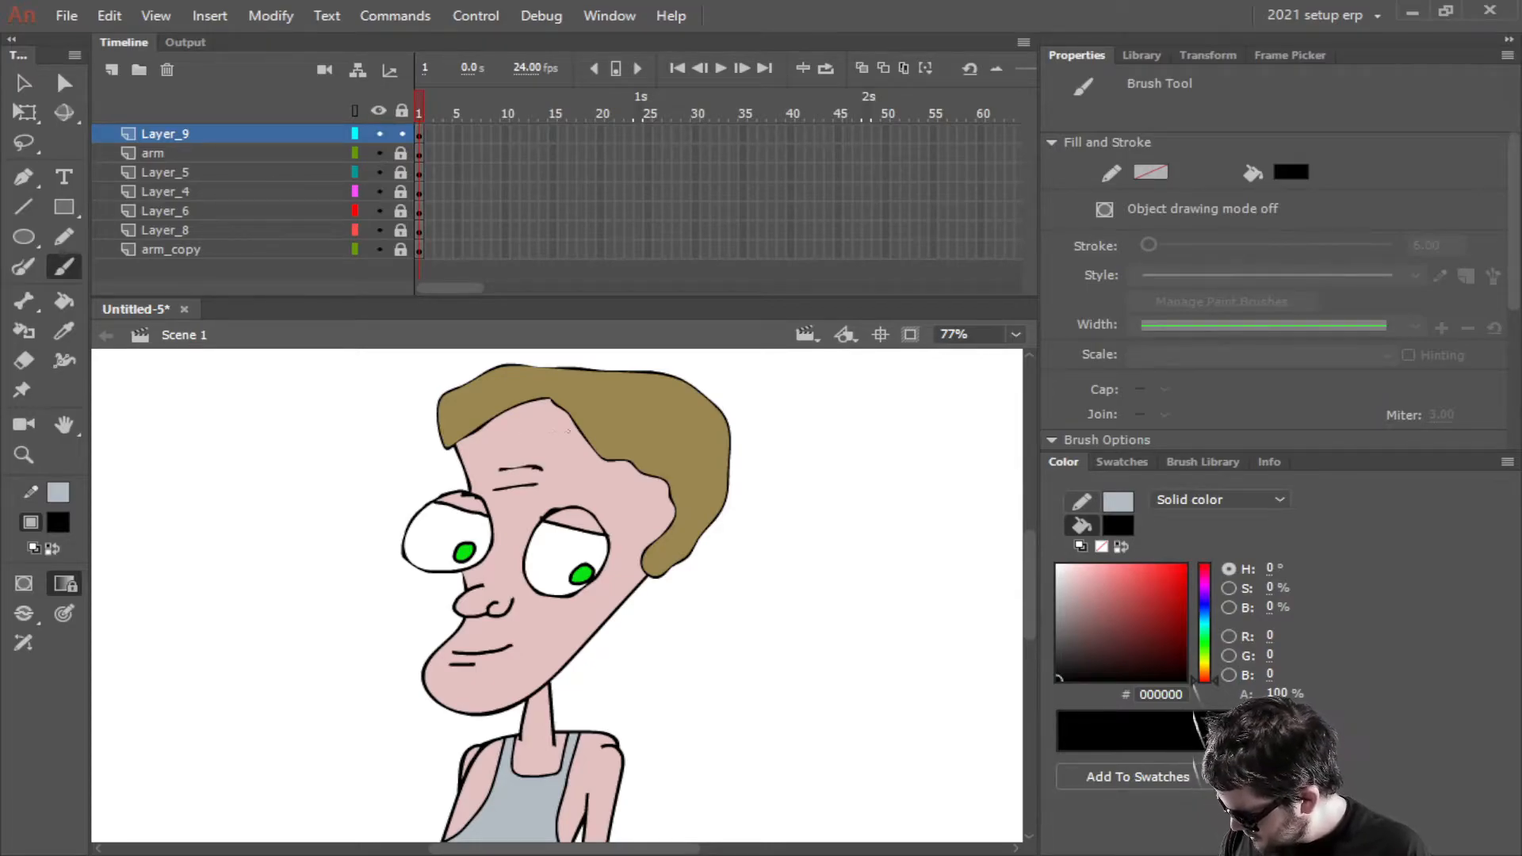
# Set the brush size to 4
pyautogui.scroll(-3, 1249, 321)
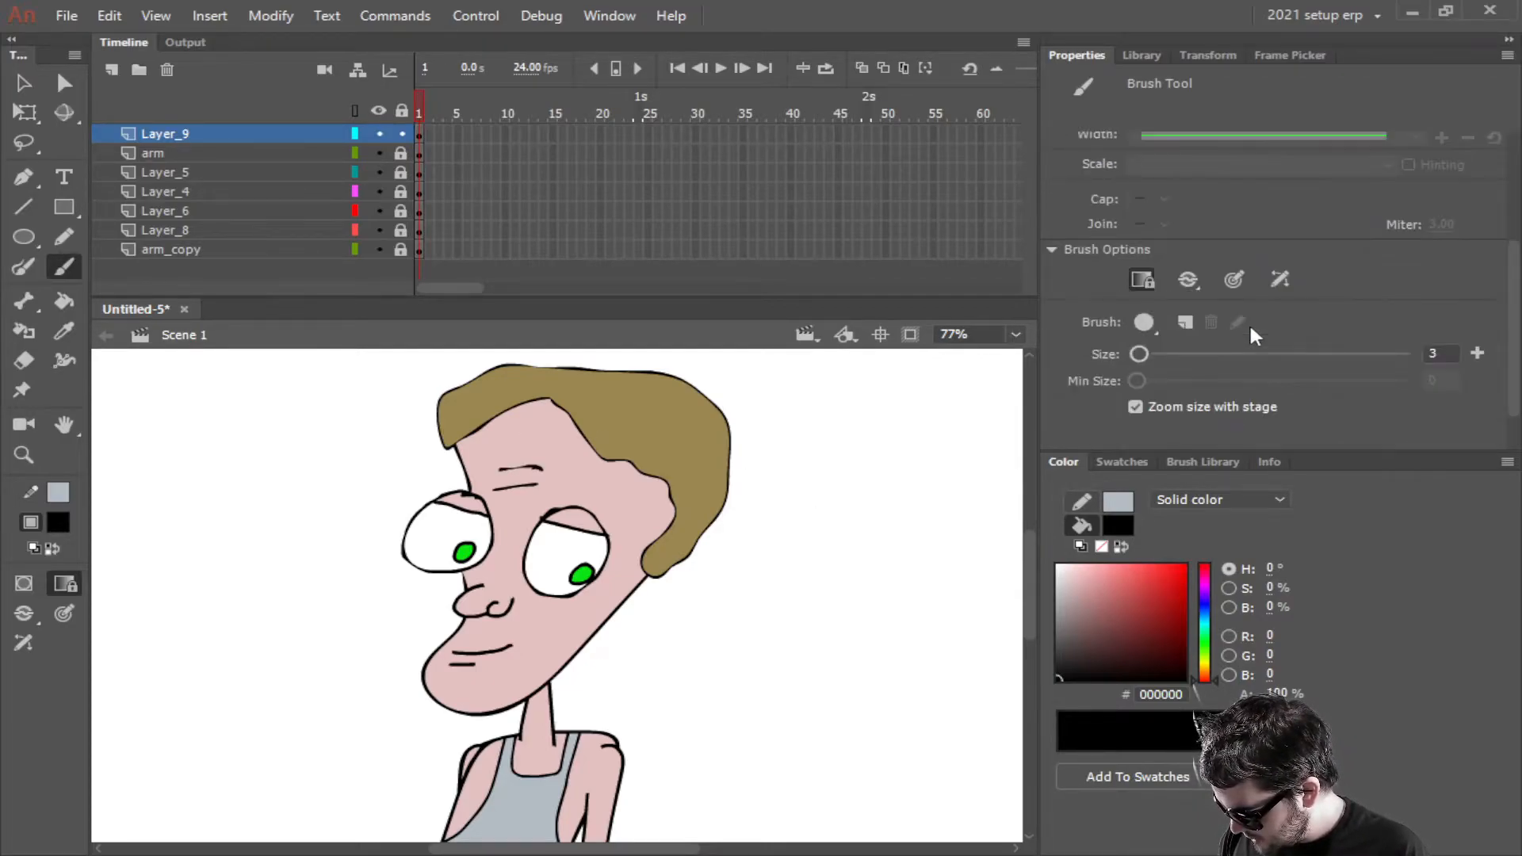
pyautogui.click(1441, 353)
pyautogui.write('4')
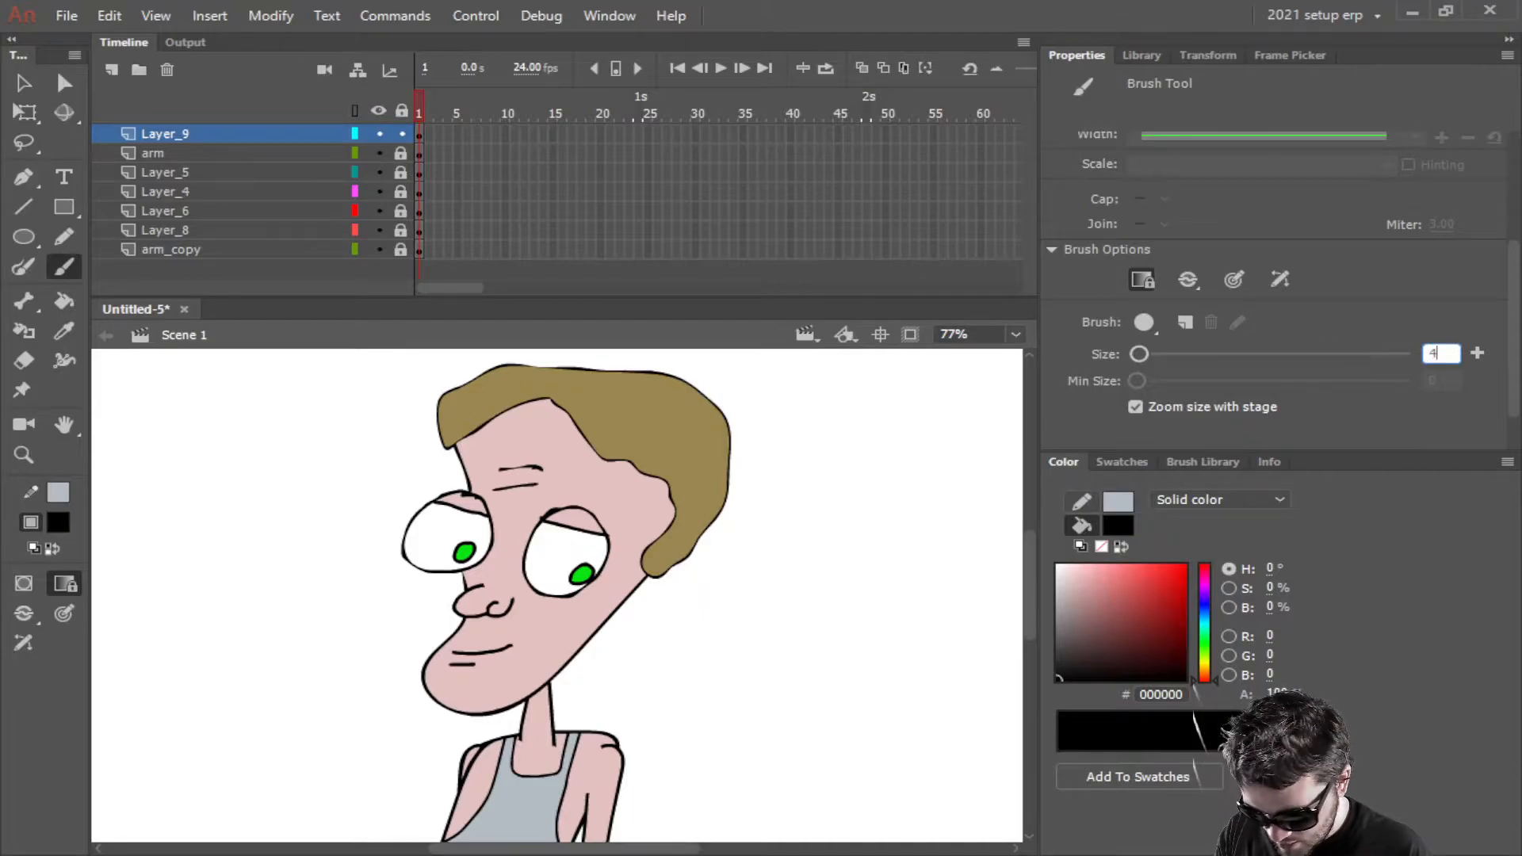
pyautogui.press('Return')
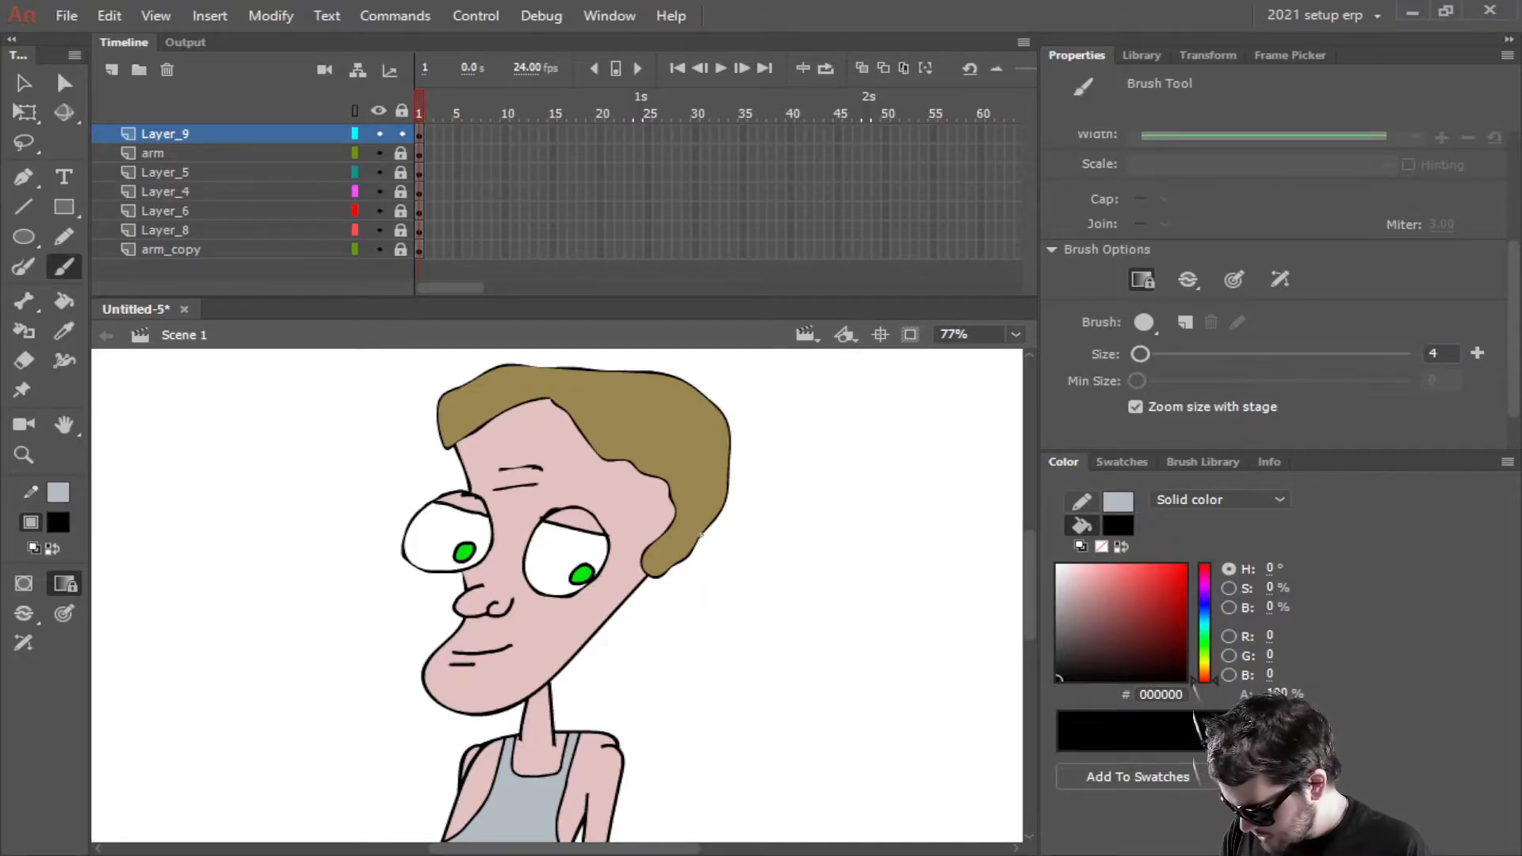
pyautogui.scroll(4, 704, 539)
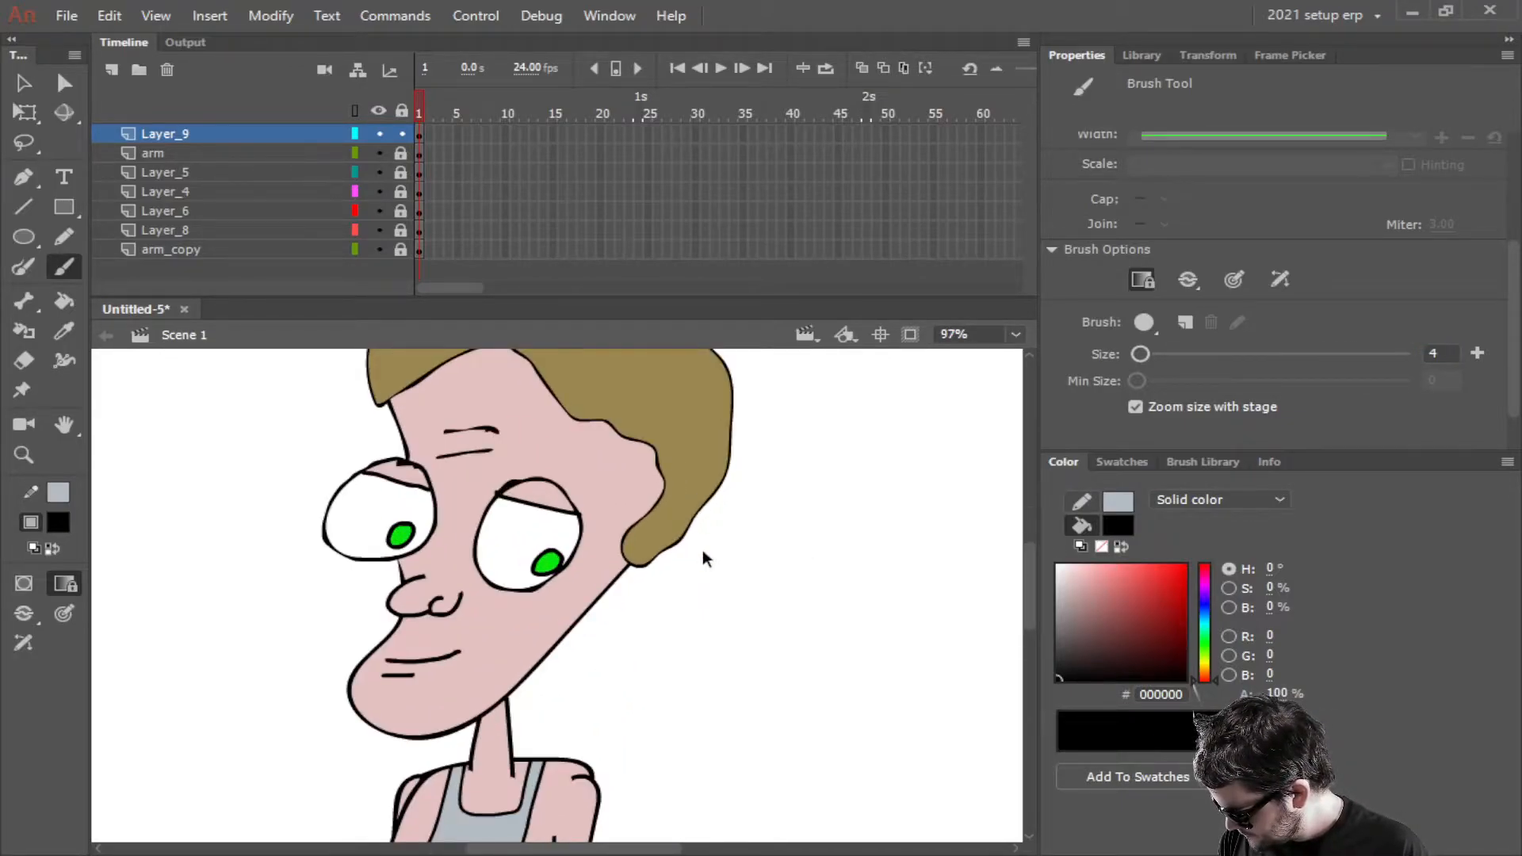
# Lock Layer_9 and keep it selected
pyautogui.scroll(-5, 703, 549)
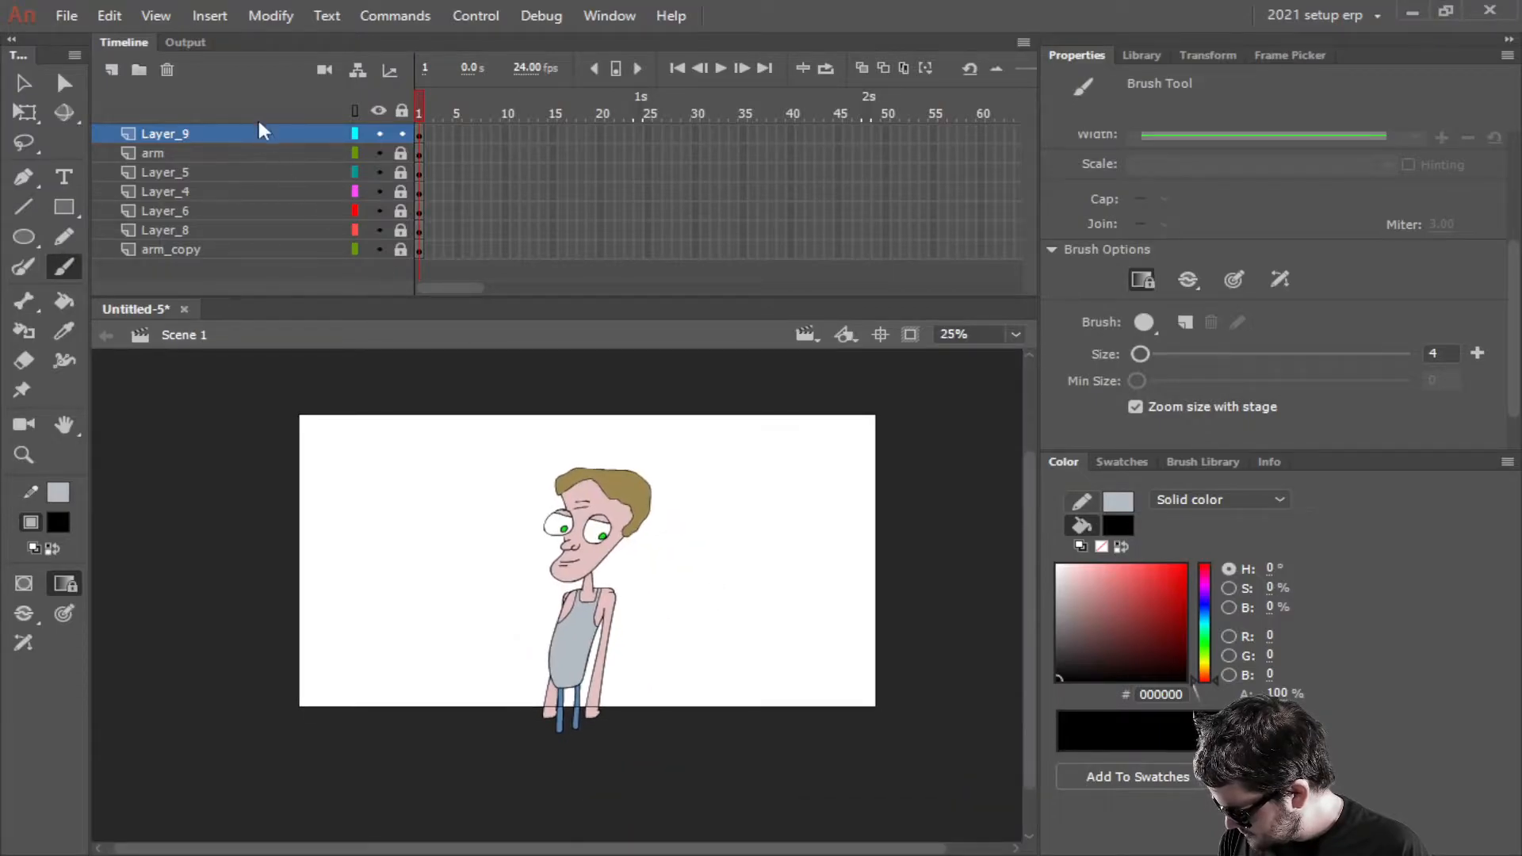
pyautogui.click(402, 133)
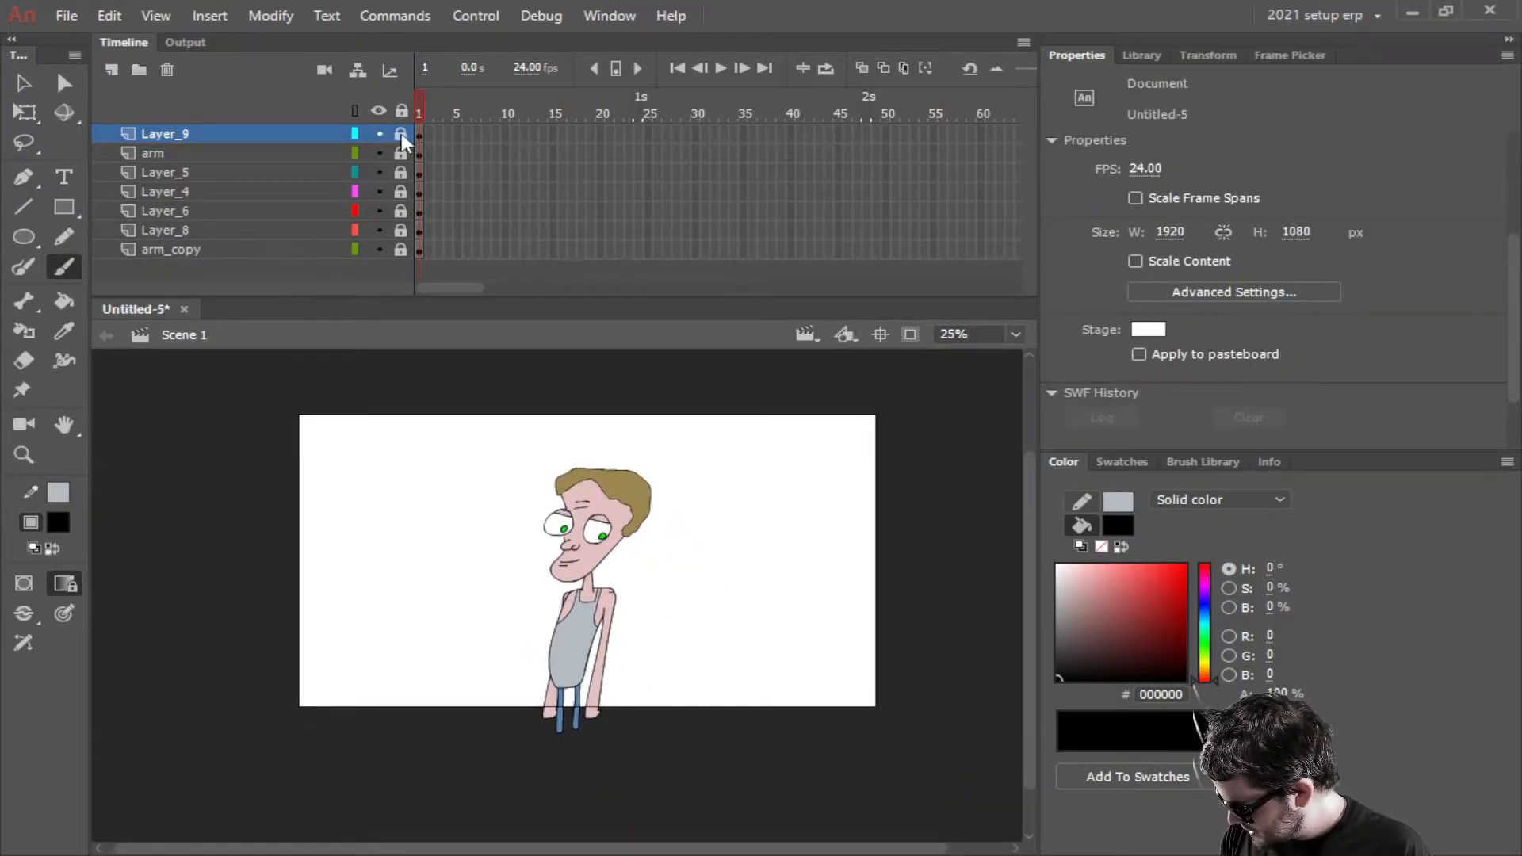
pyautogui.click(222, 133)
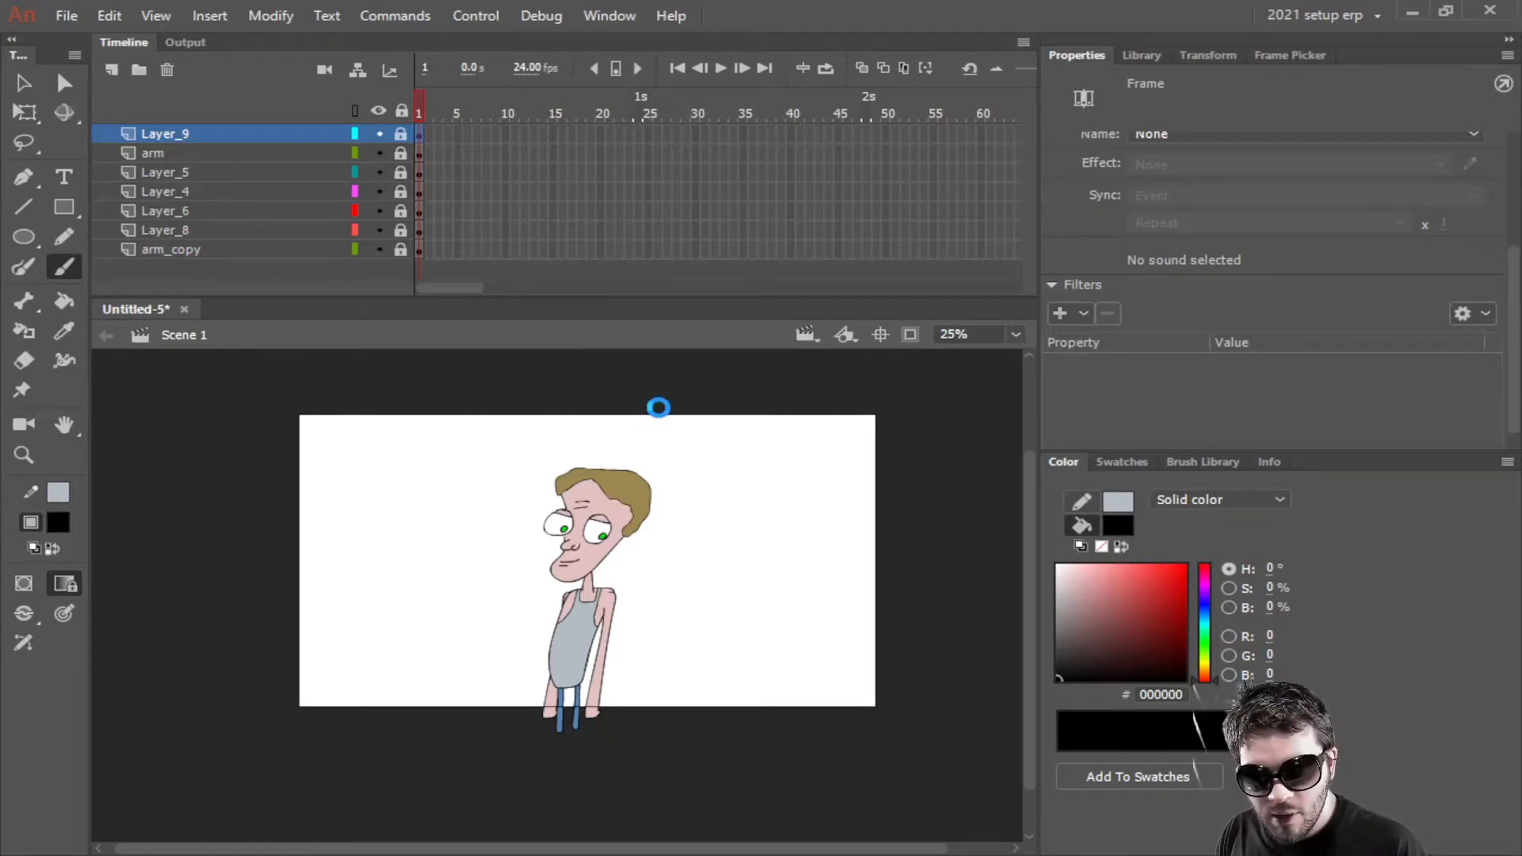
# Save the document as "random characaters 02 october 2021" in the Characters folder inside AN2021
pyautogui.hotkey('ctrl', 's')
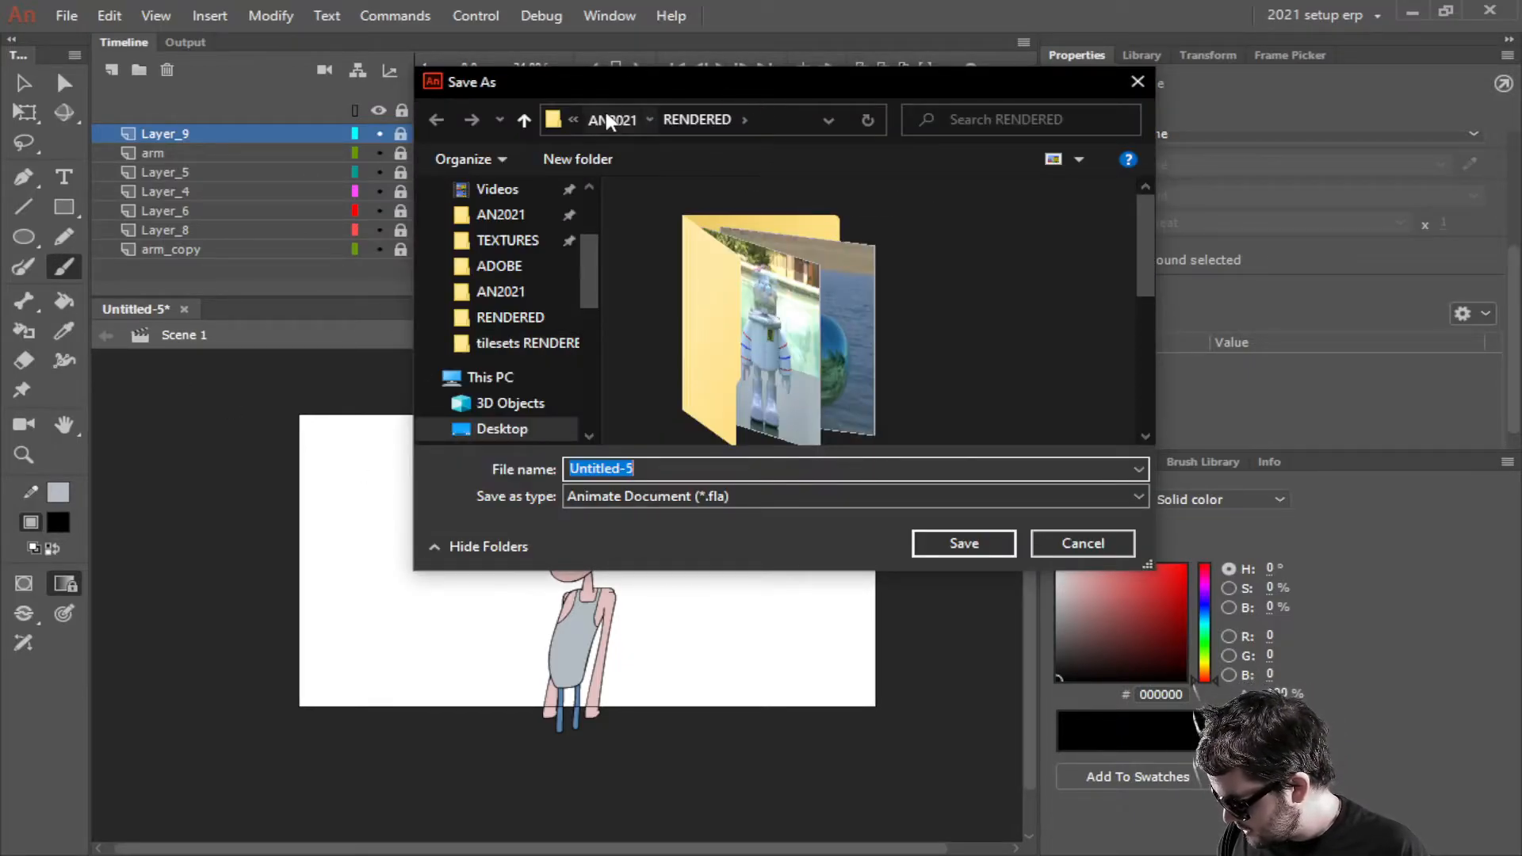
pyautogui.click(604, 112)
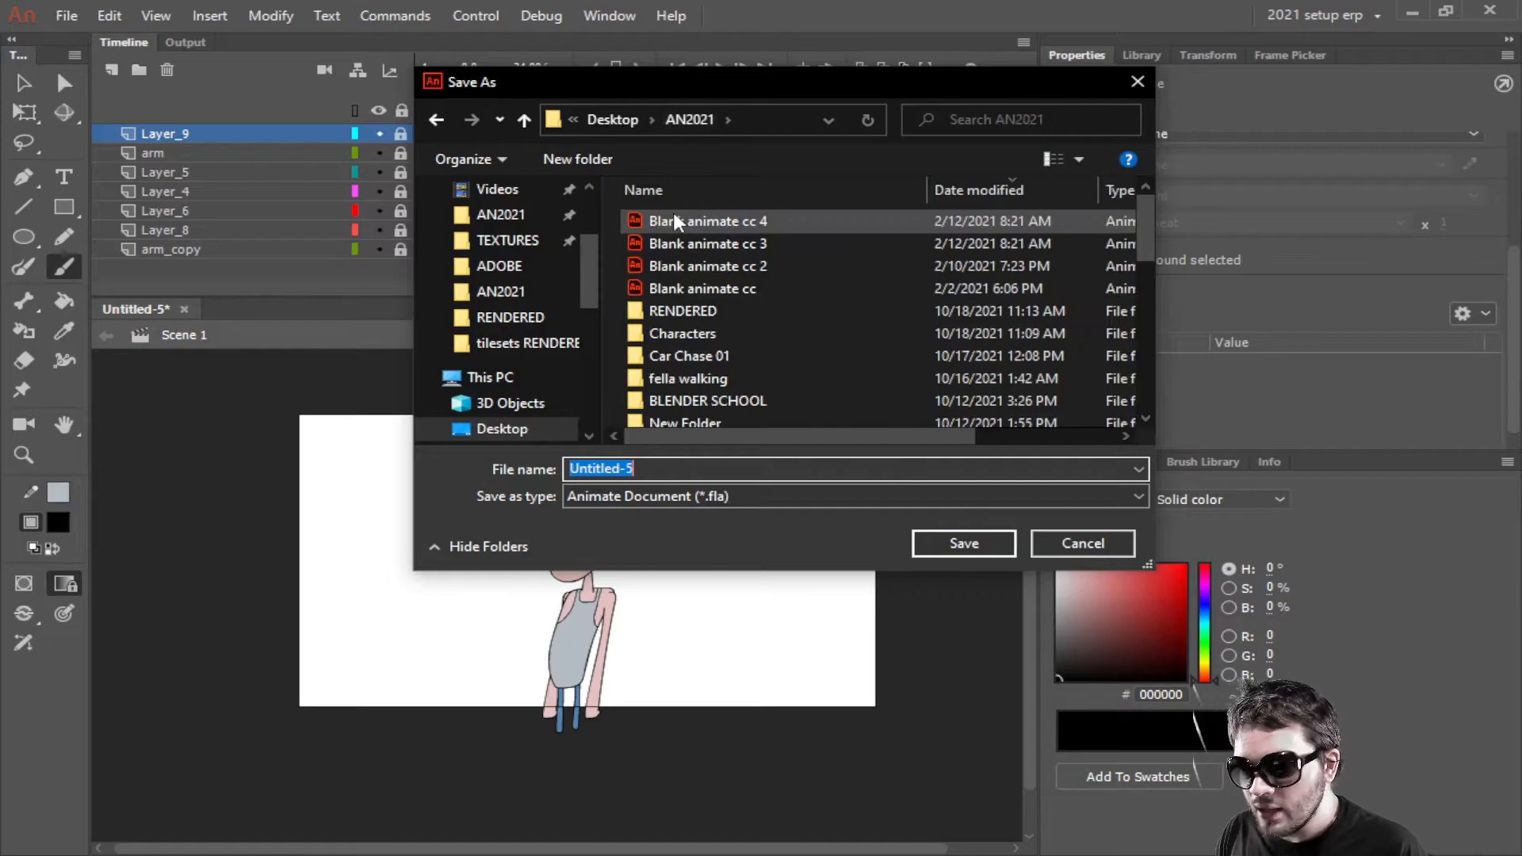
pyautogui.doubleClick(682, 333)
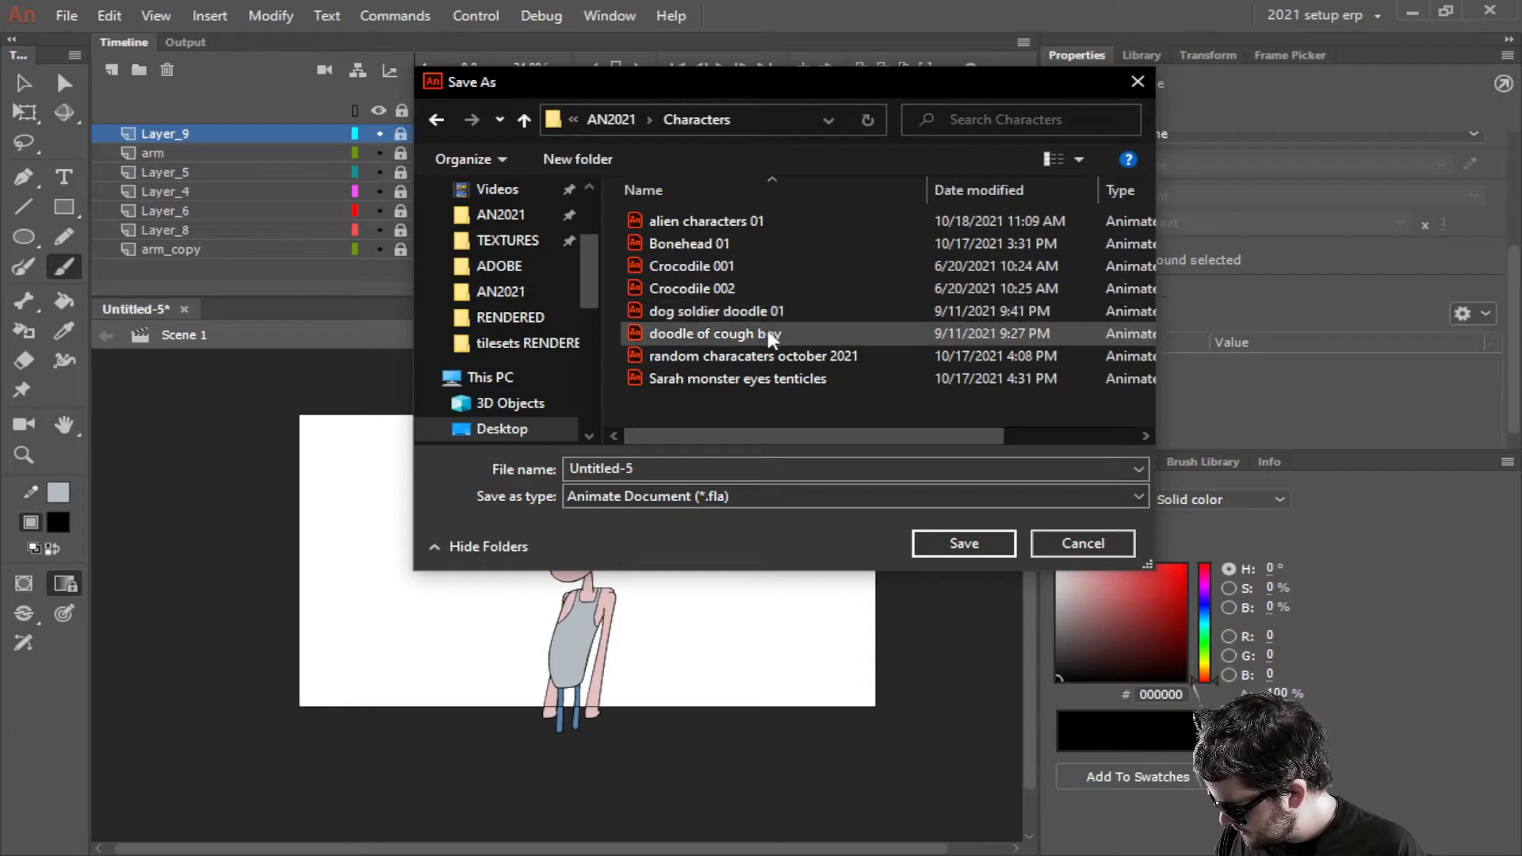
pyautogui.click(773, 356)
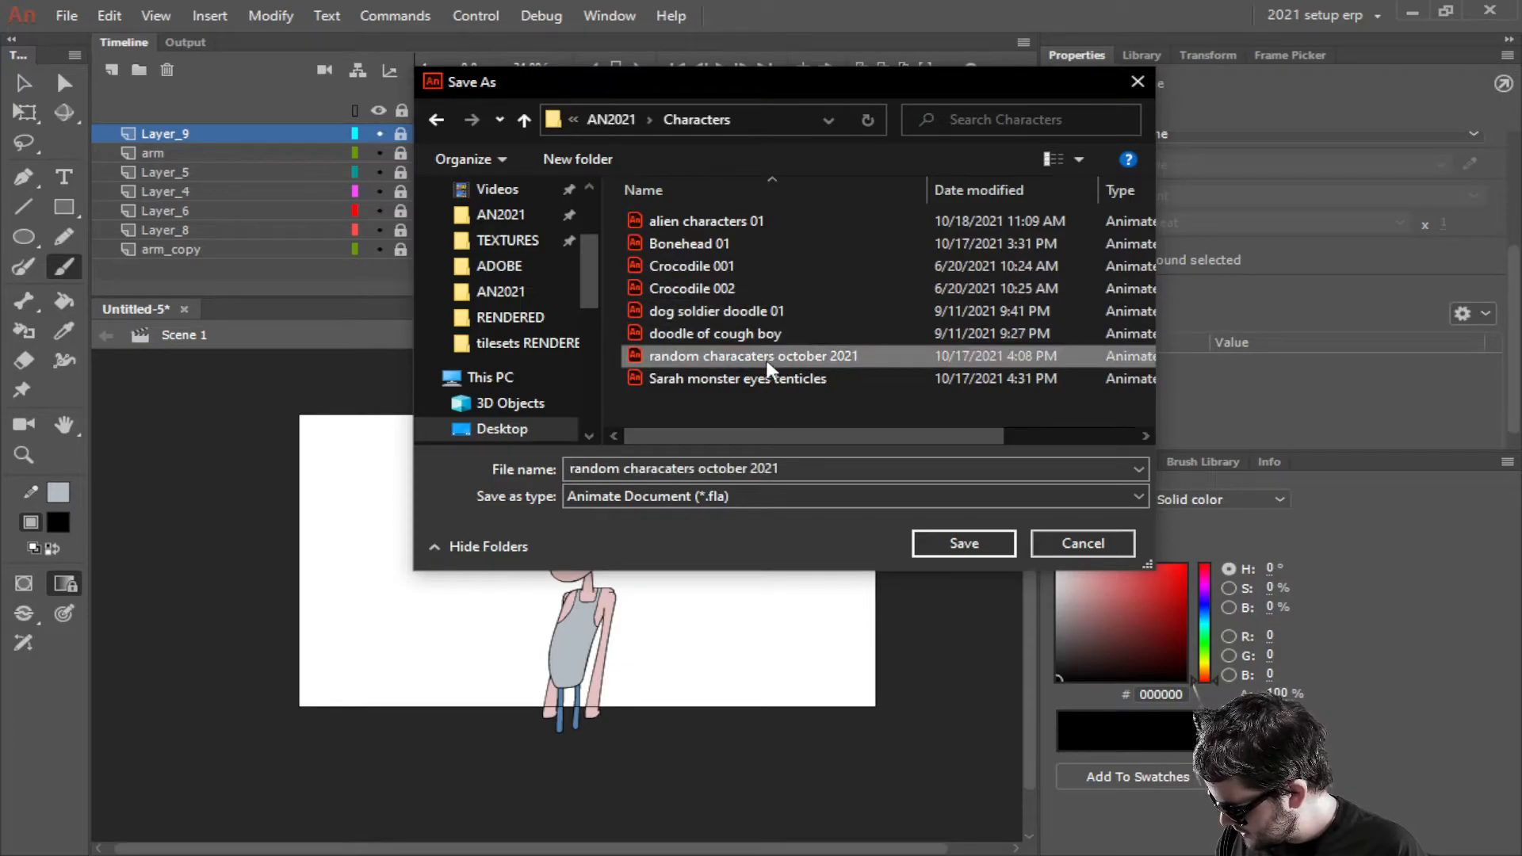
pyautogui.click(700, 471)
pyautogui.click(699, 470)
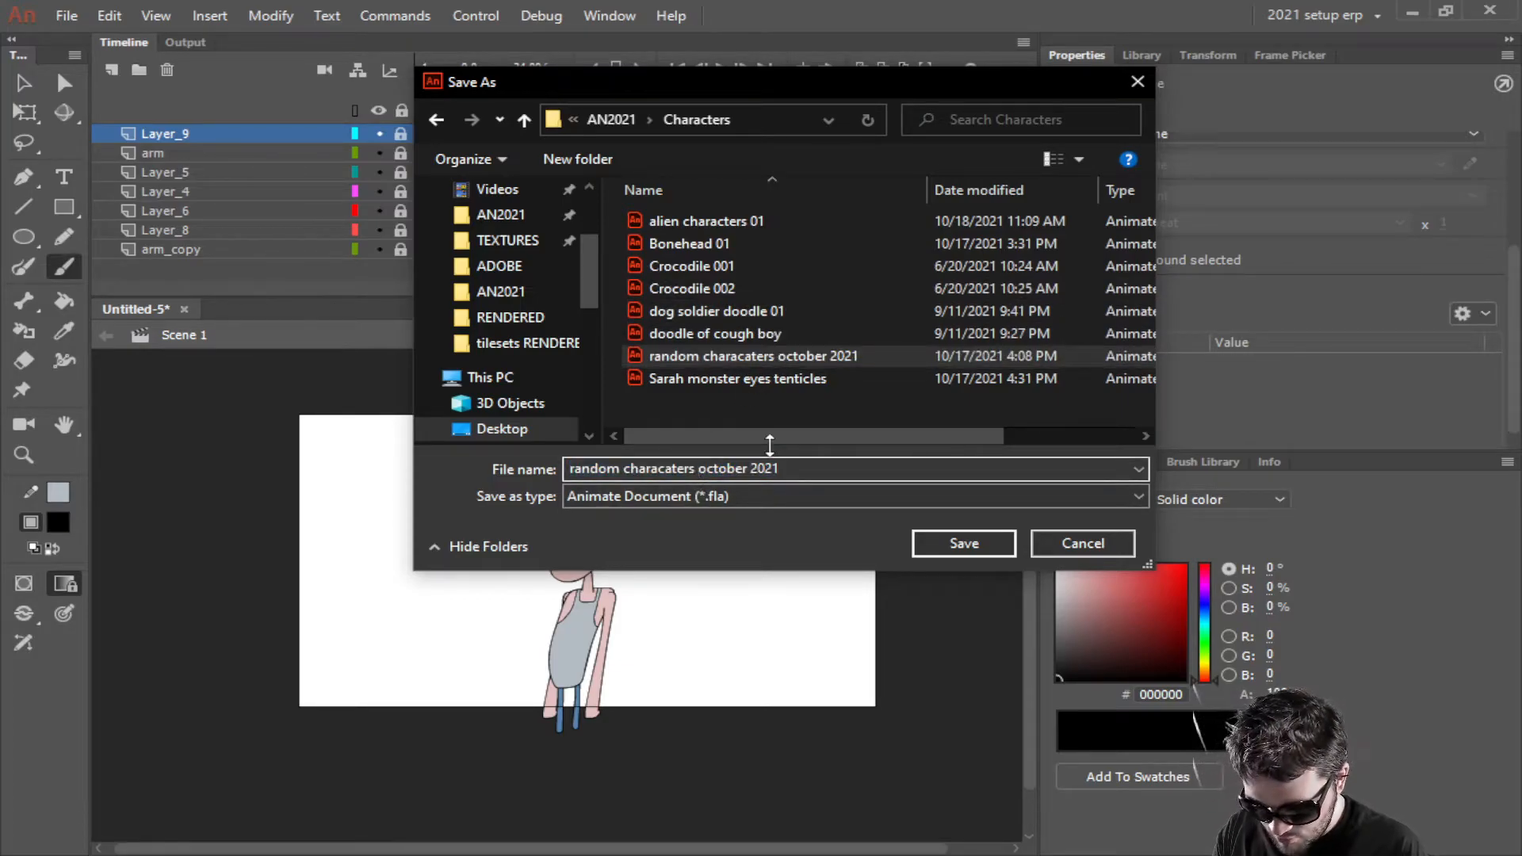
pyautogui.write('02')
pyautogui.press('Return')
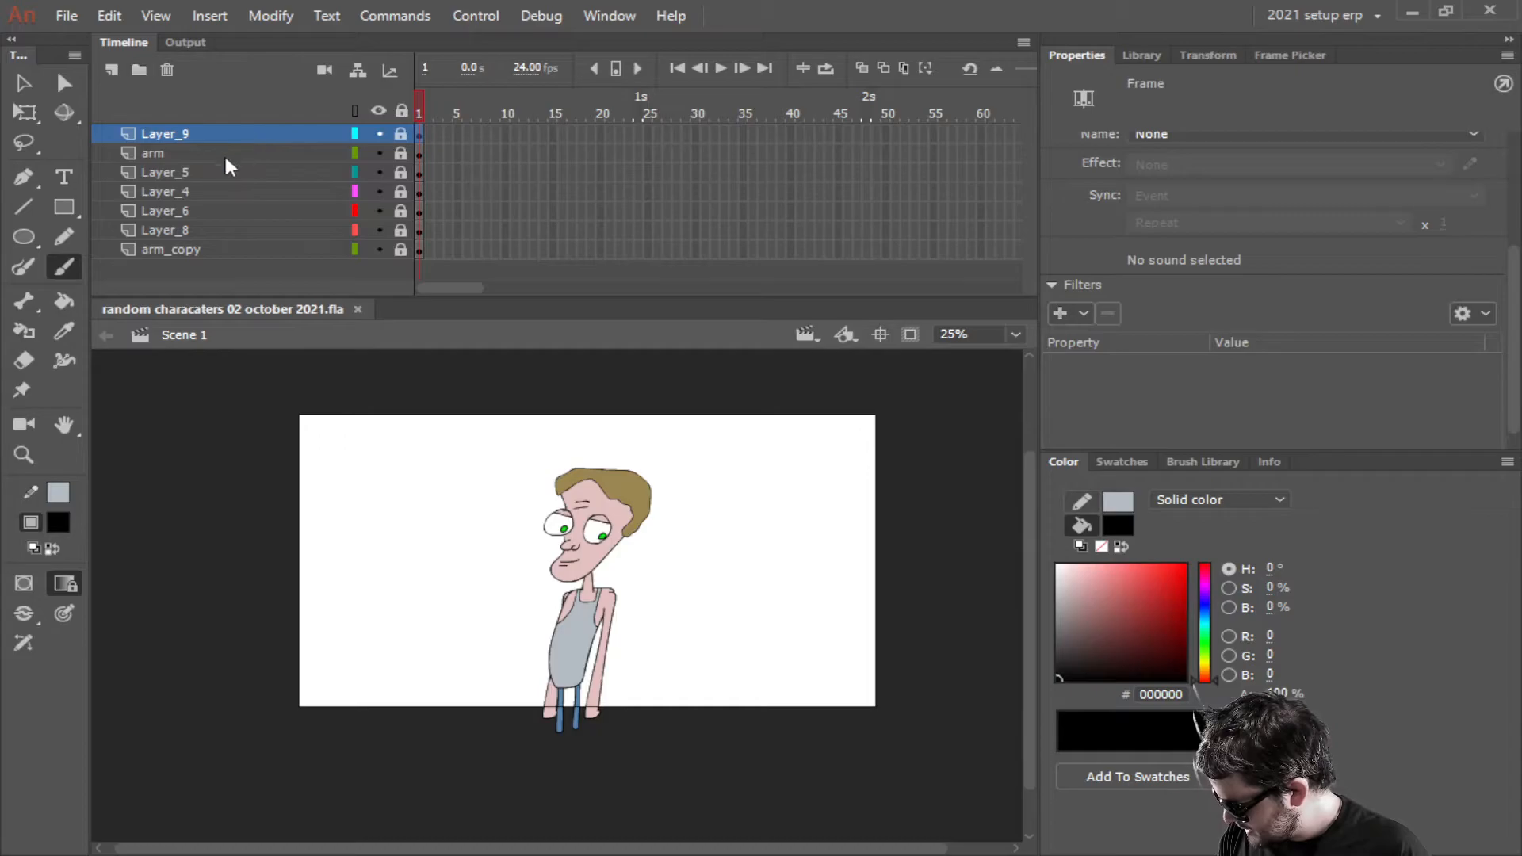
# Merge all the layers from Layer_9 down to arm_copy into a single layer
pyautogui.keyDown('shift'); pyautogui.click(168, 250); pyautogui.keyUp('shift')
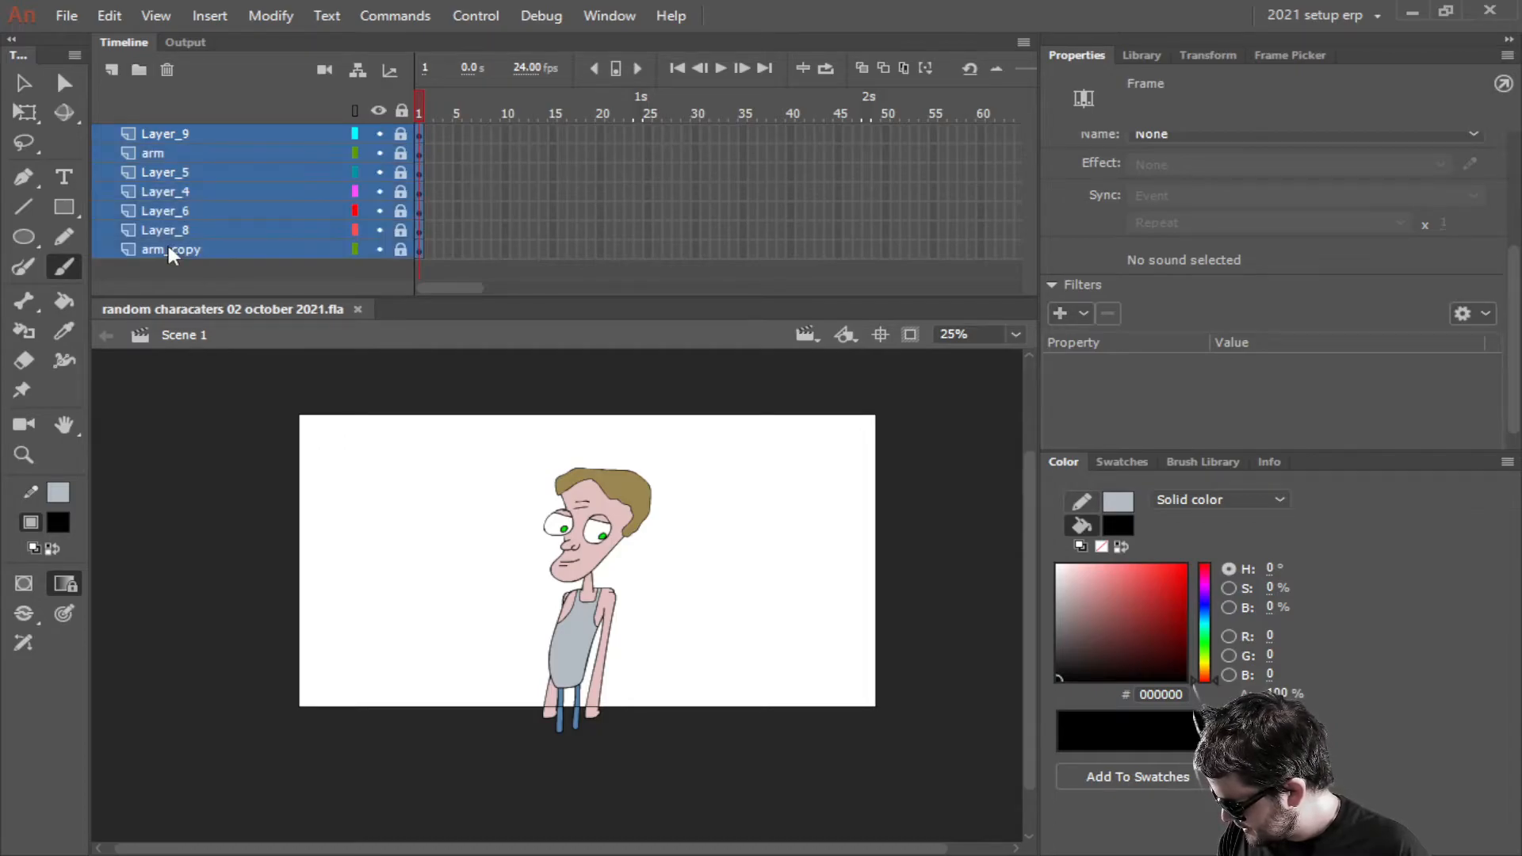
pyautogui.rightClick(187, 165)
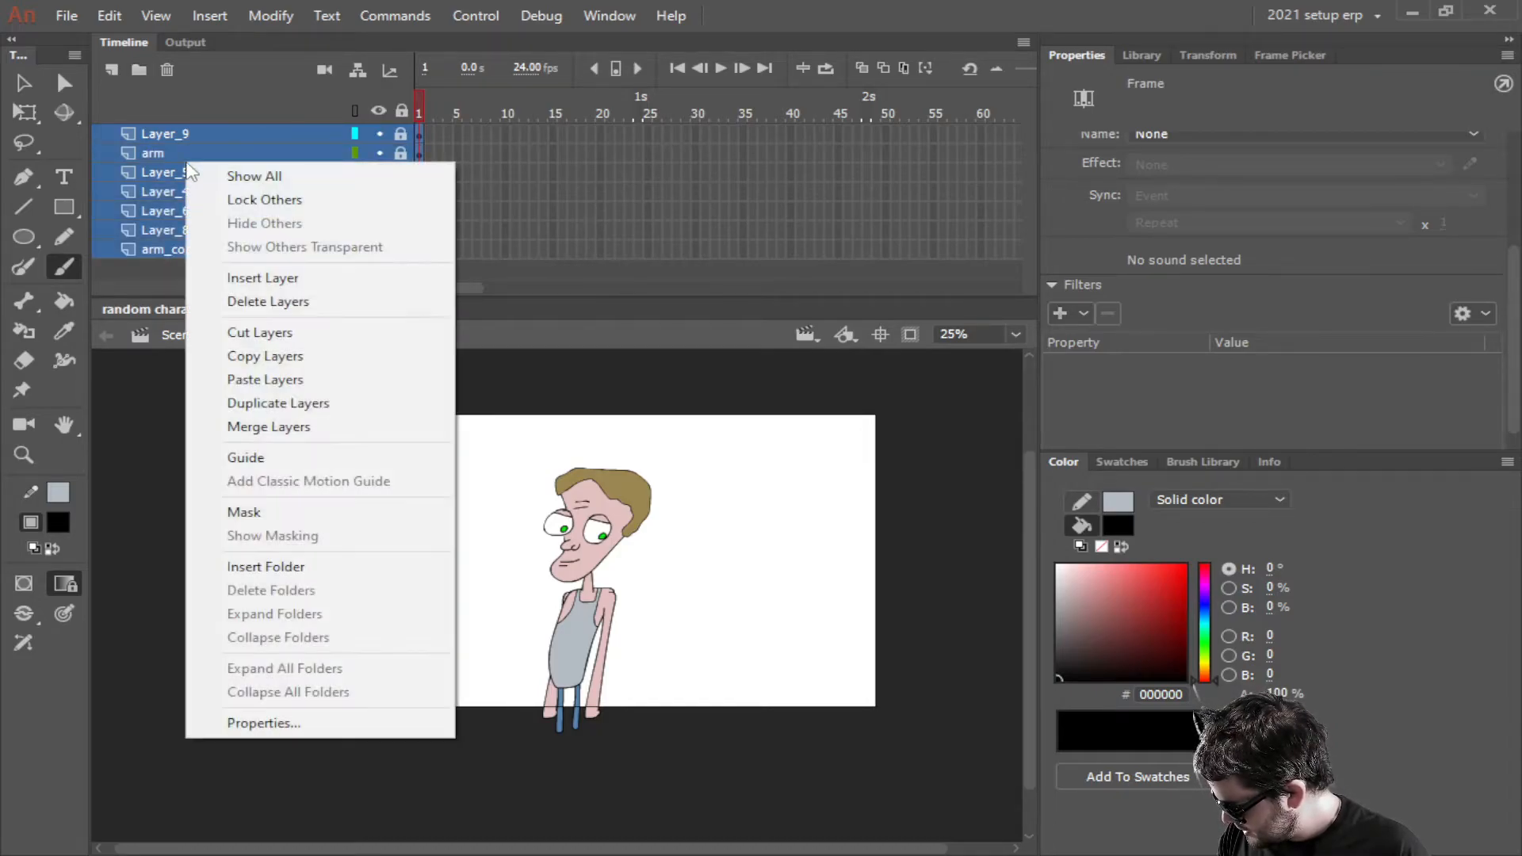
pyautogui.click(272, 429)
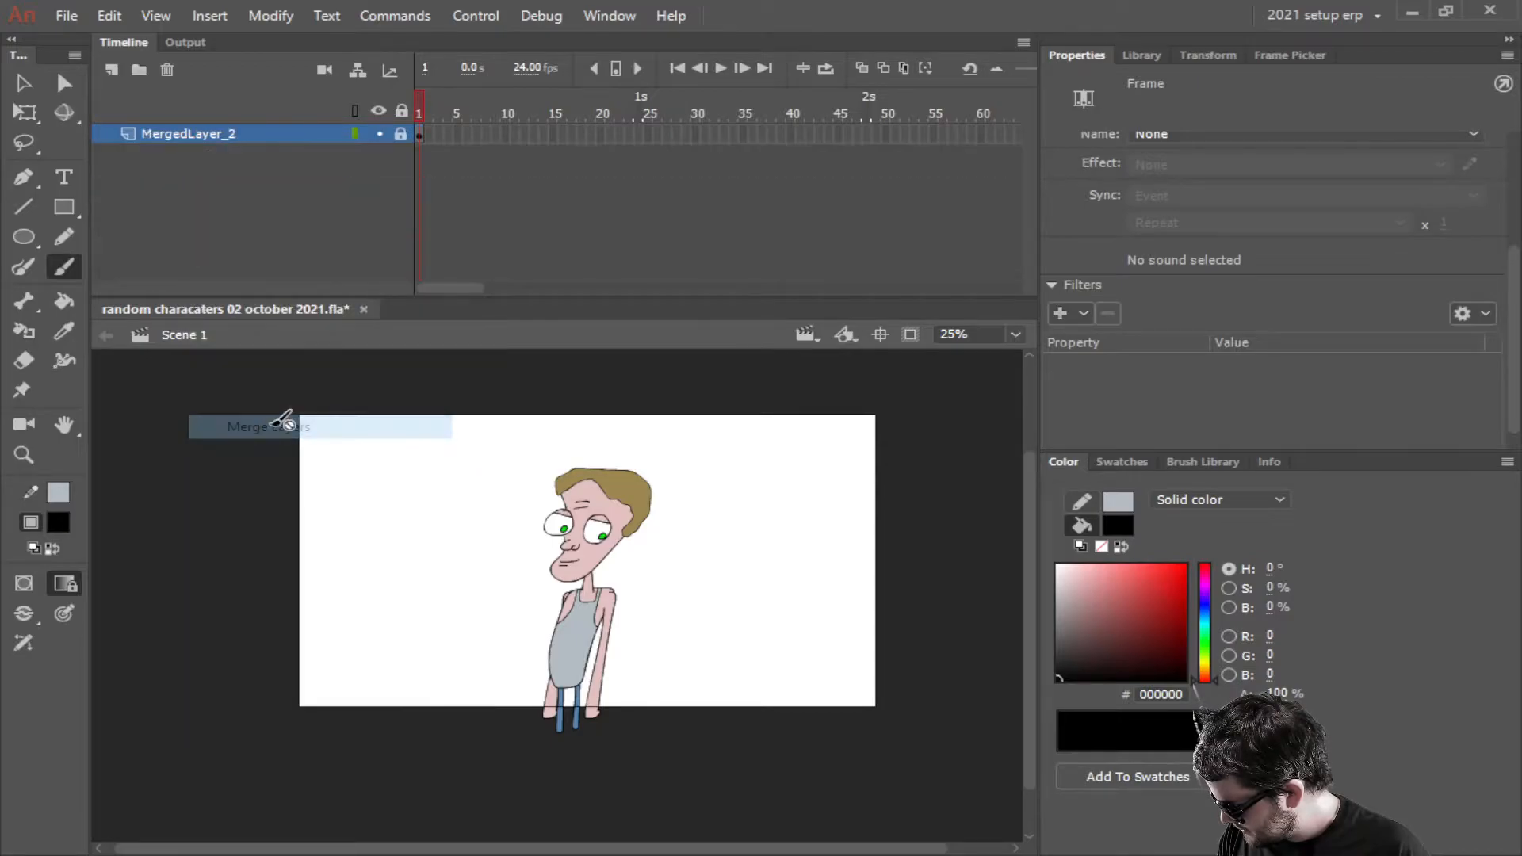
# Unlock the merged layer and combine all of its artwork into one drawing object with Union
pyautogui.click(256, 131)
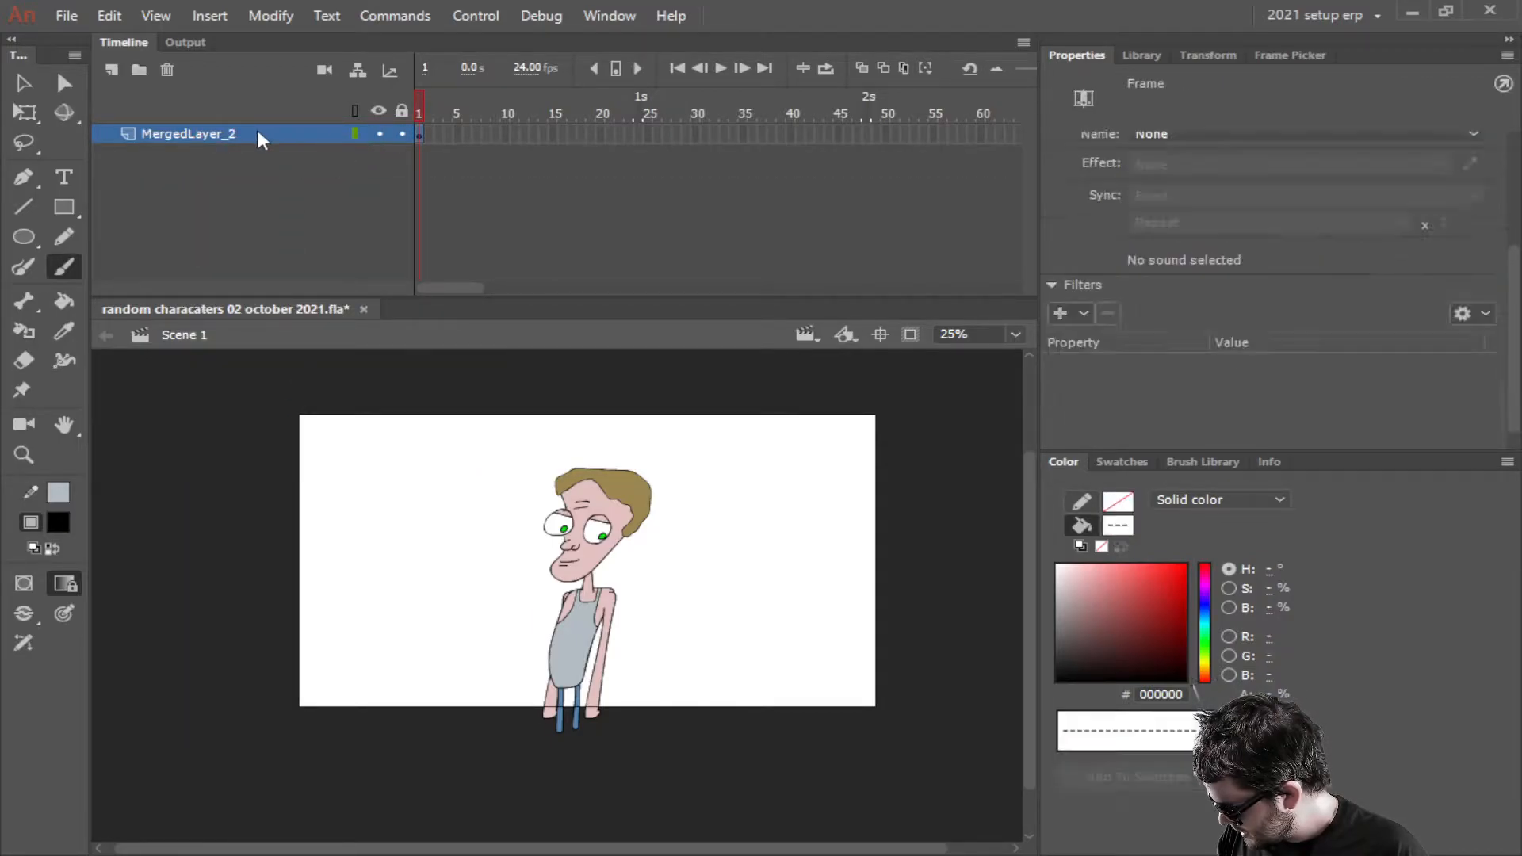
pyautogui.click(346, 10)
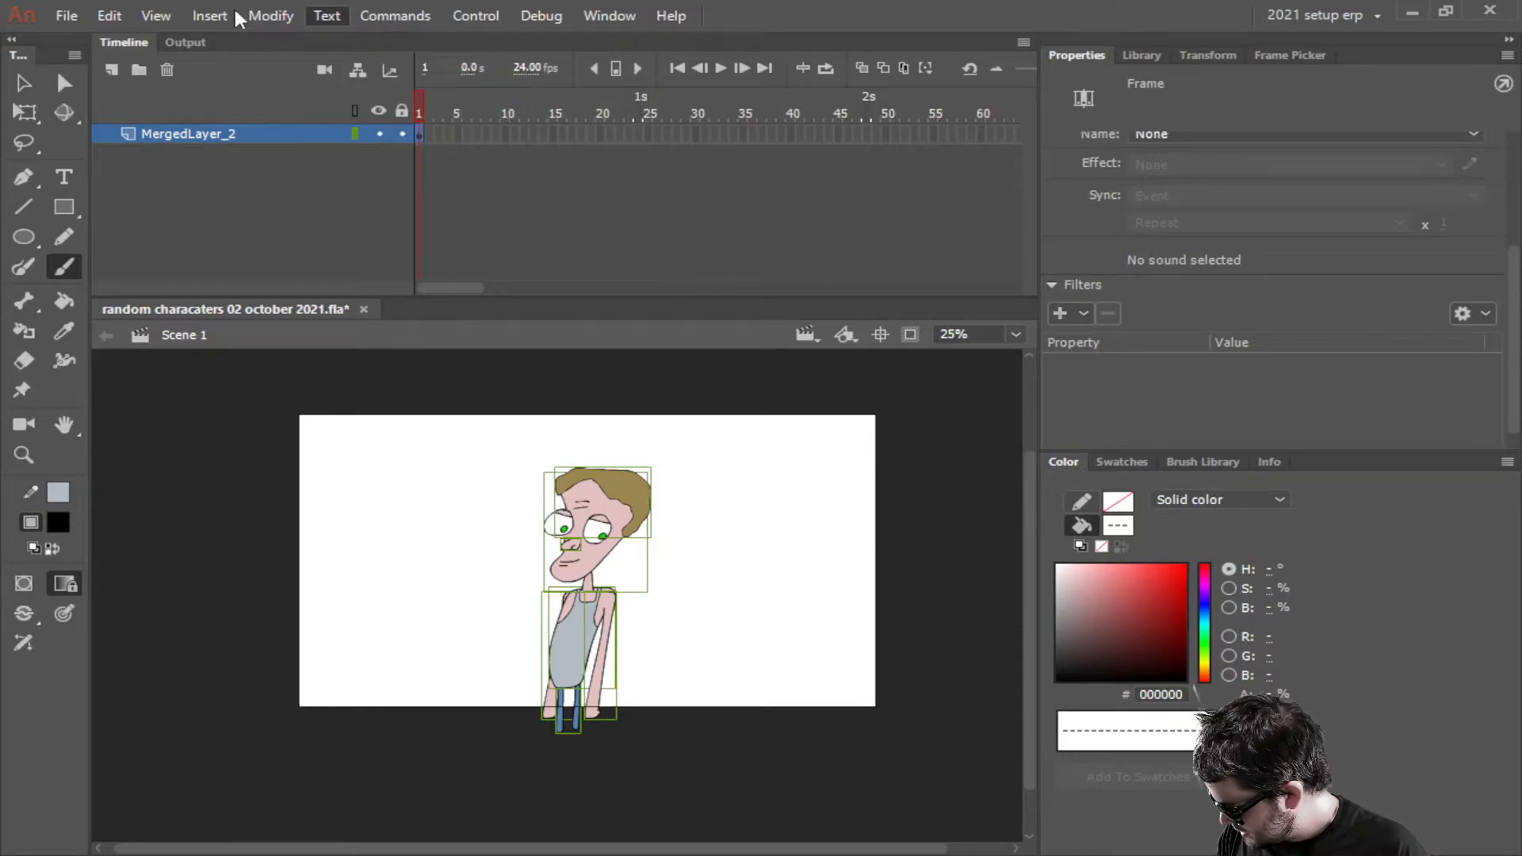
pyautogui.click(270, 14)
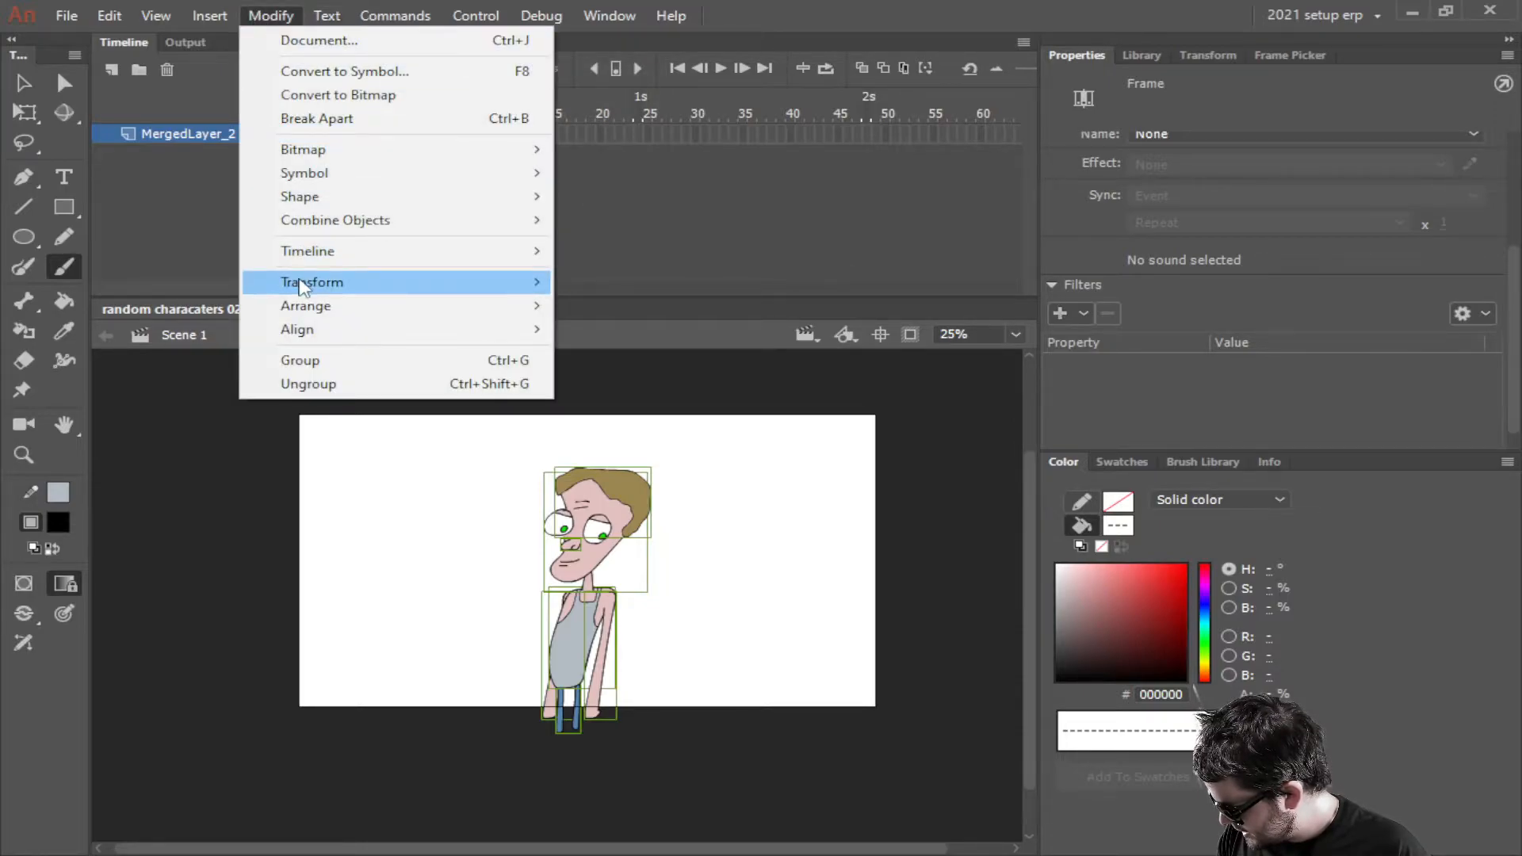
pyautogui.moveTo(337, 225)
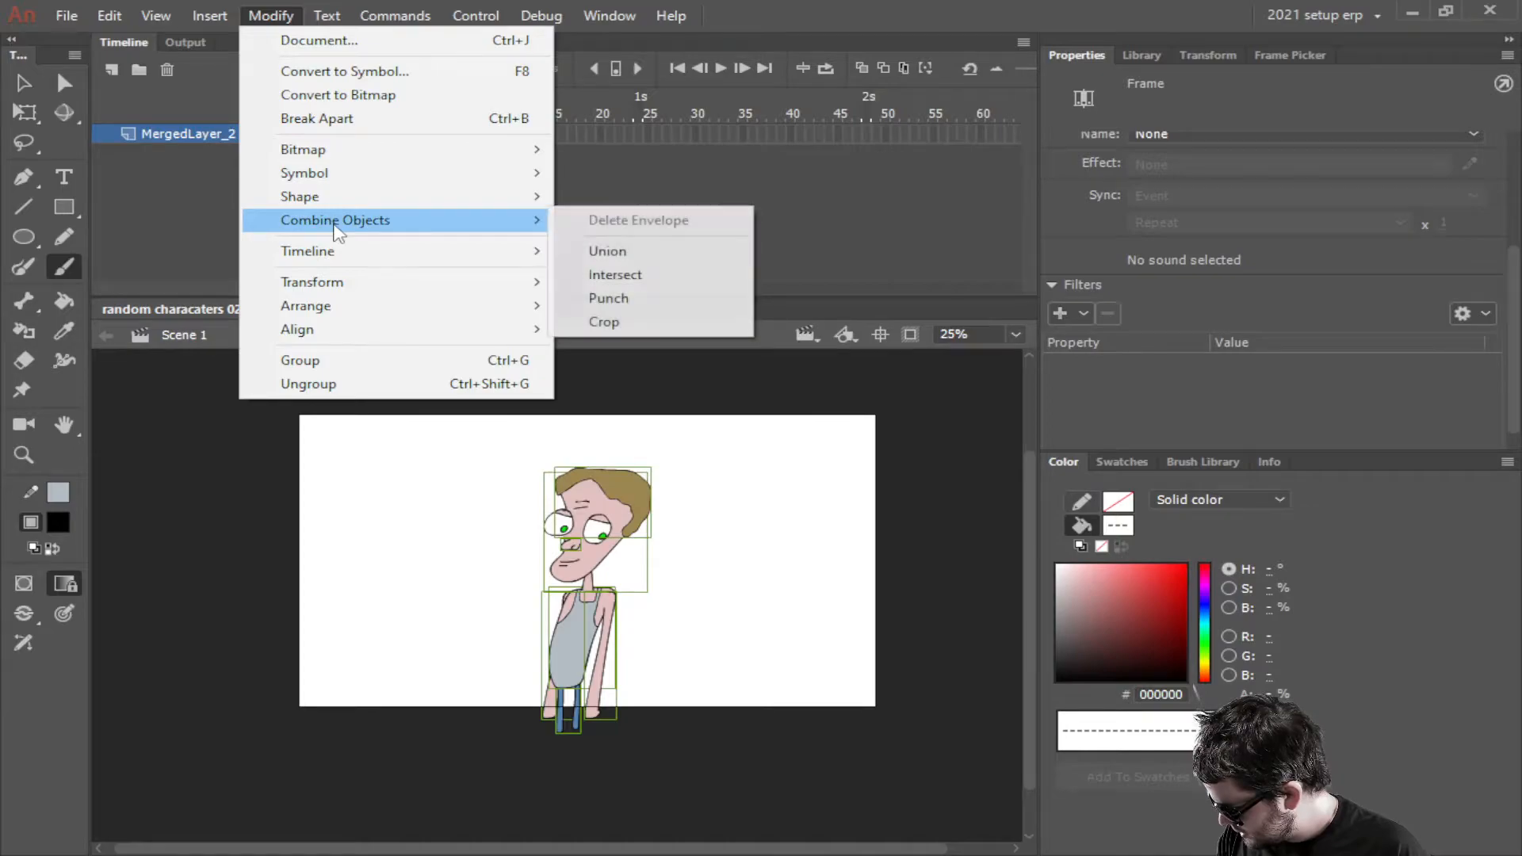
pyautogui.click(609, 252)
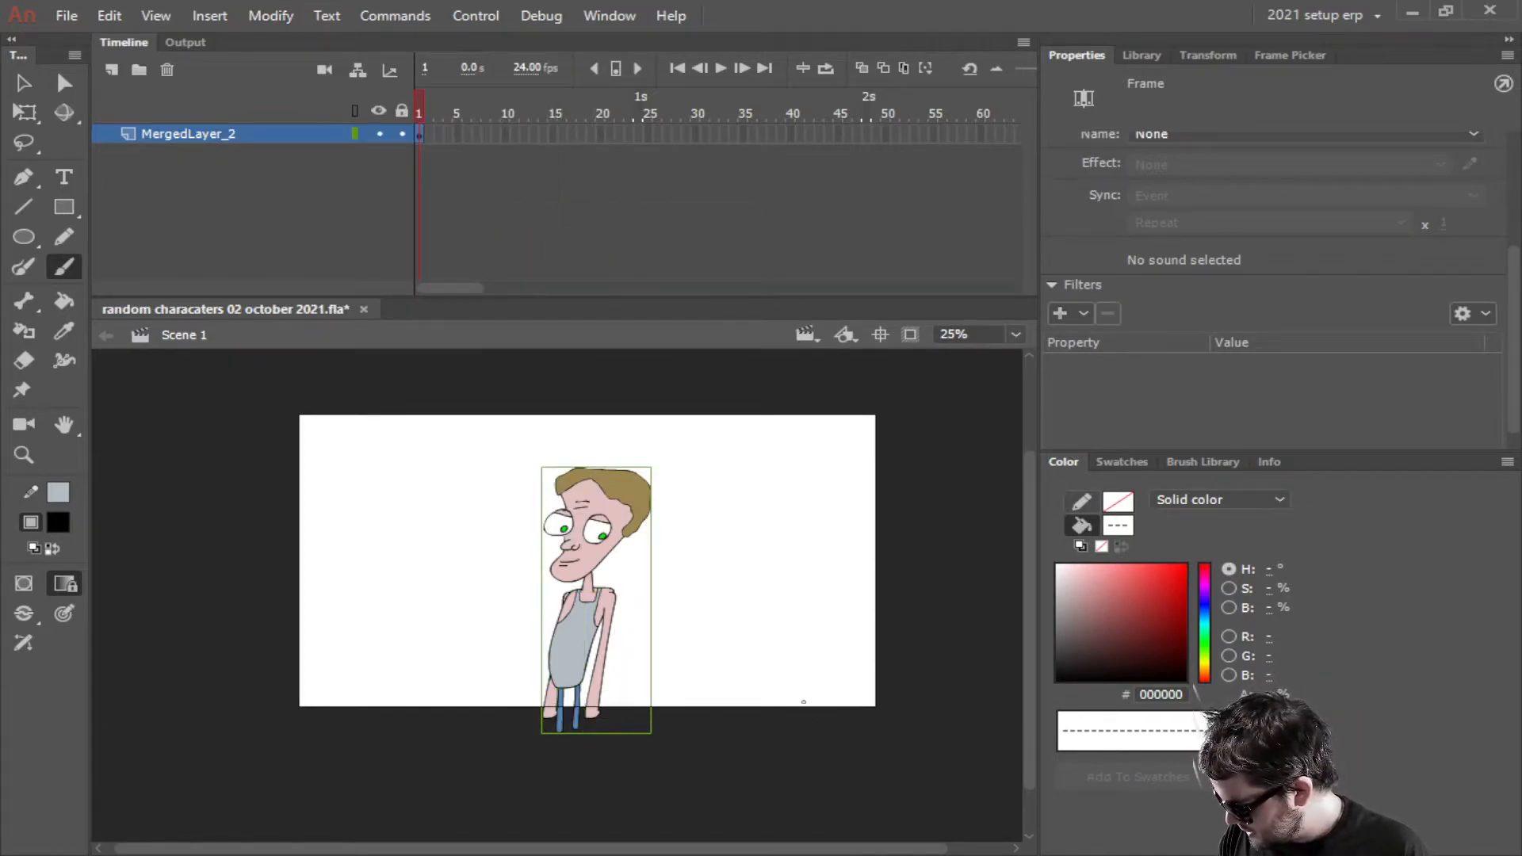
# Move the combined character horizontally to the left on the stage with the Selection tool
pyautogui.scroll(4, 655, 687)
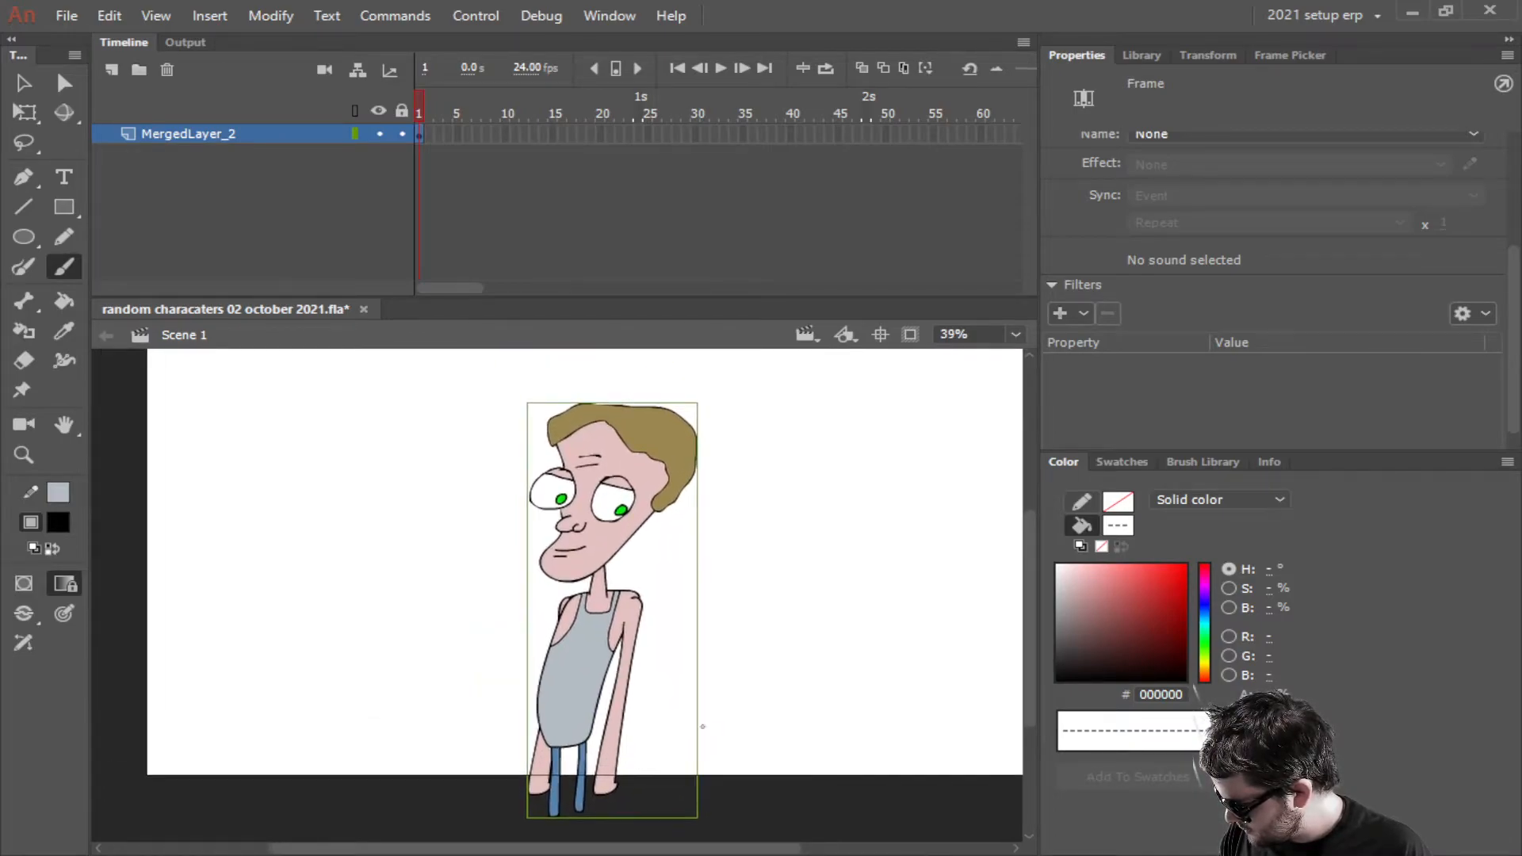
pyautogui.click(23, 82)
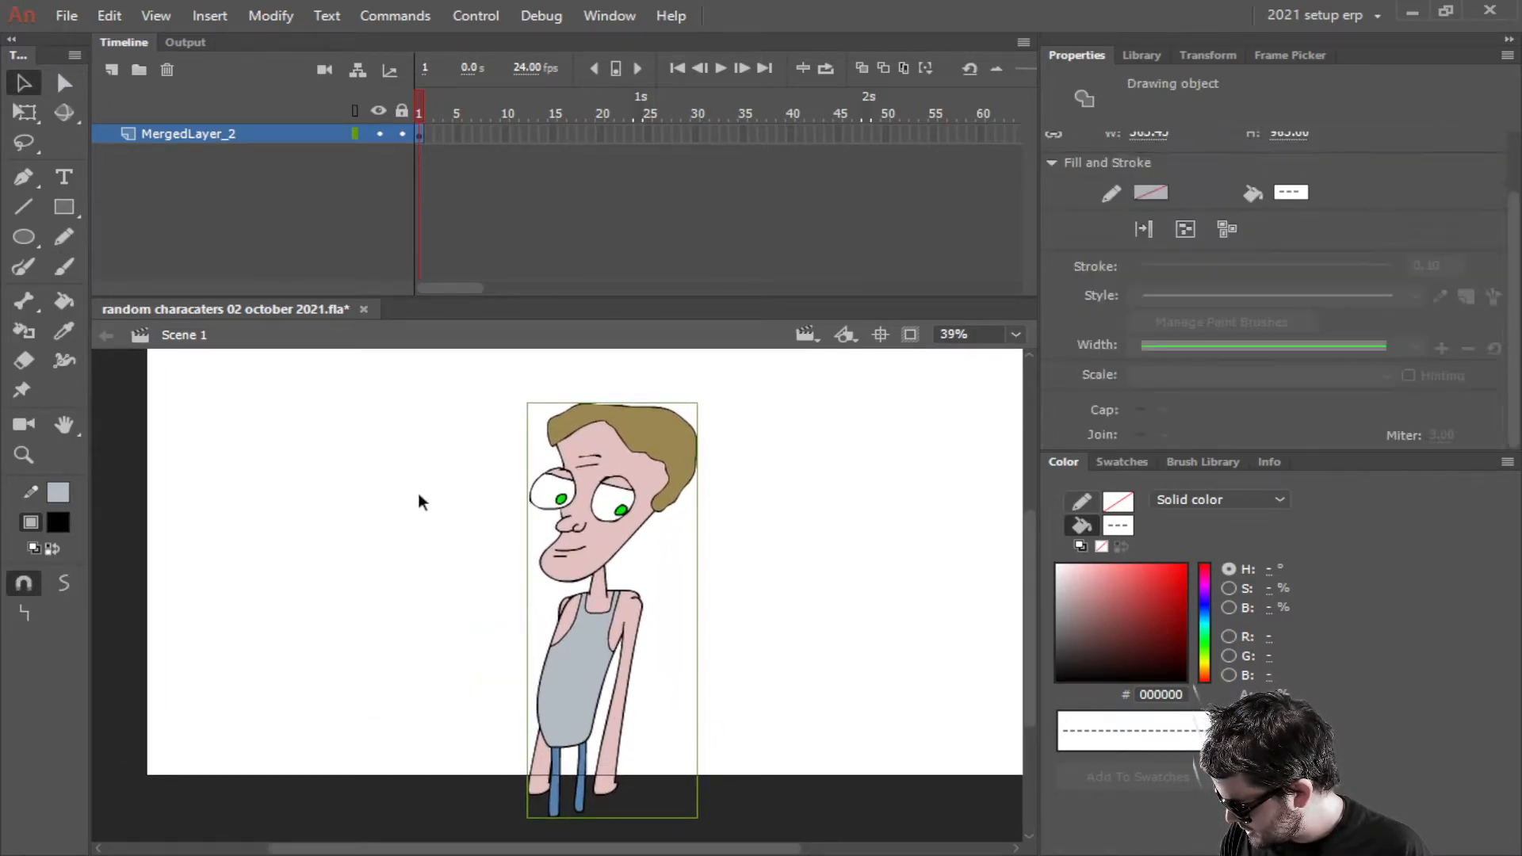
pyautogui.moveTo(574, 656); pyautogui.dragTo(434, 648)
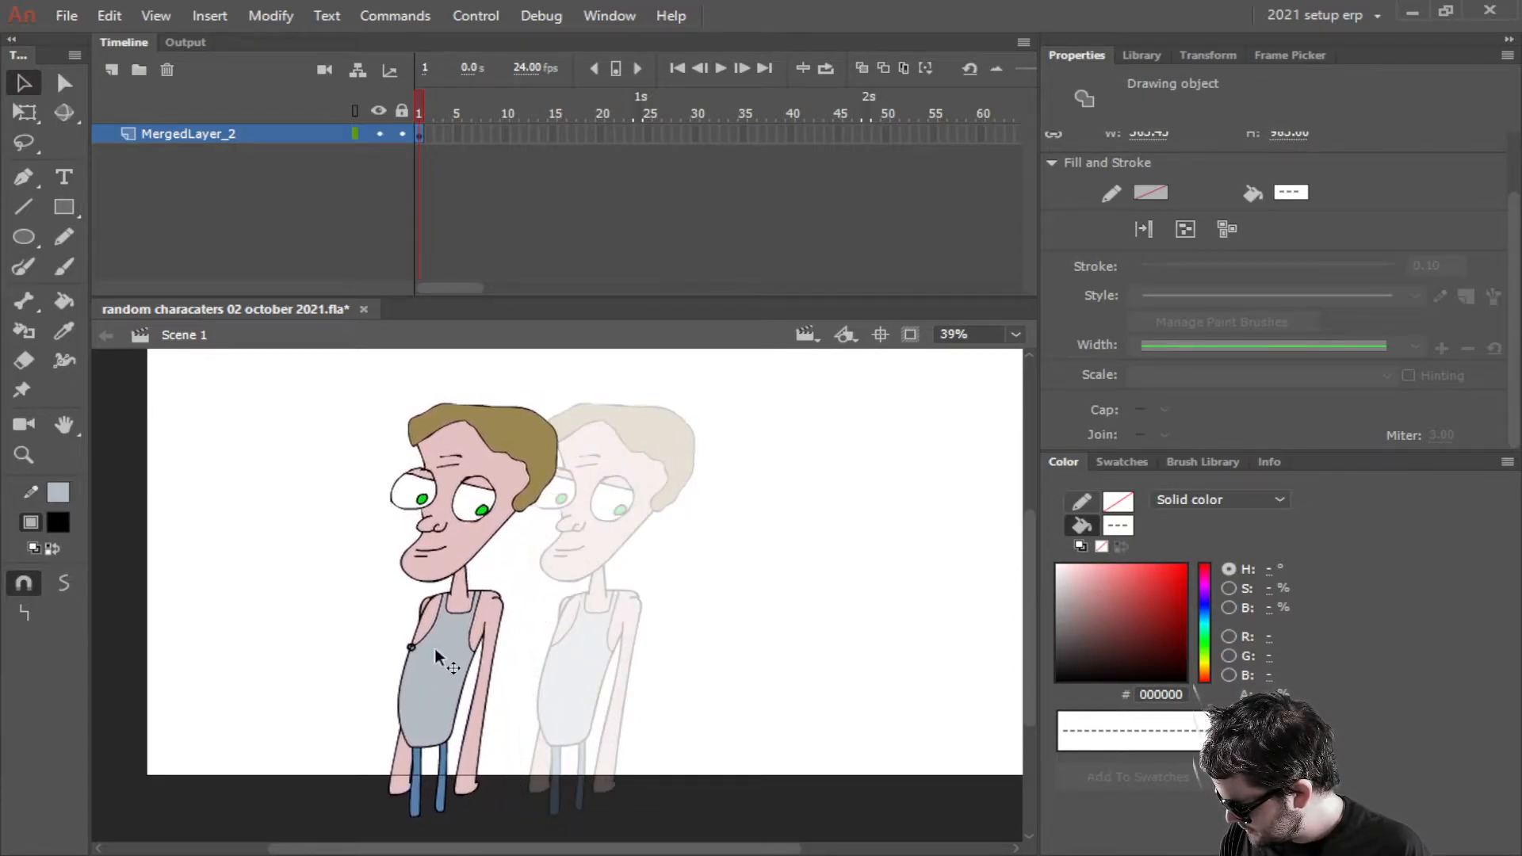
pyautogui.scroll(-3, 689, 645)
pyautogui.moveTo(707, 649); pyautogui.dragTo(708, 618)
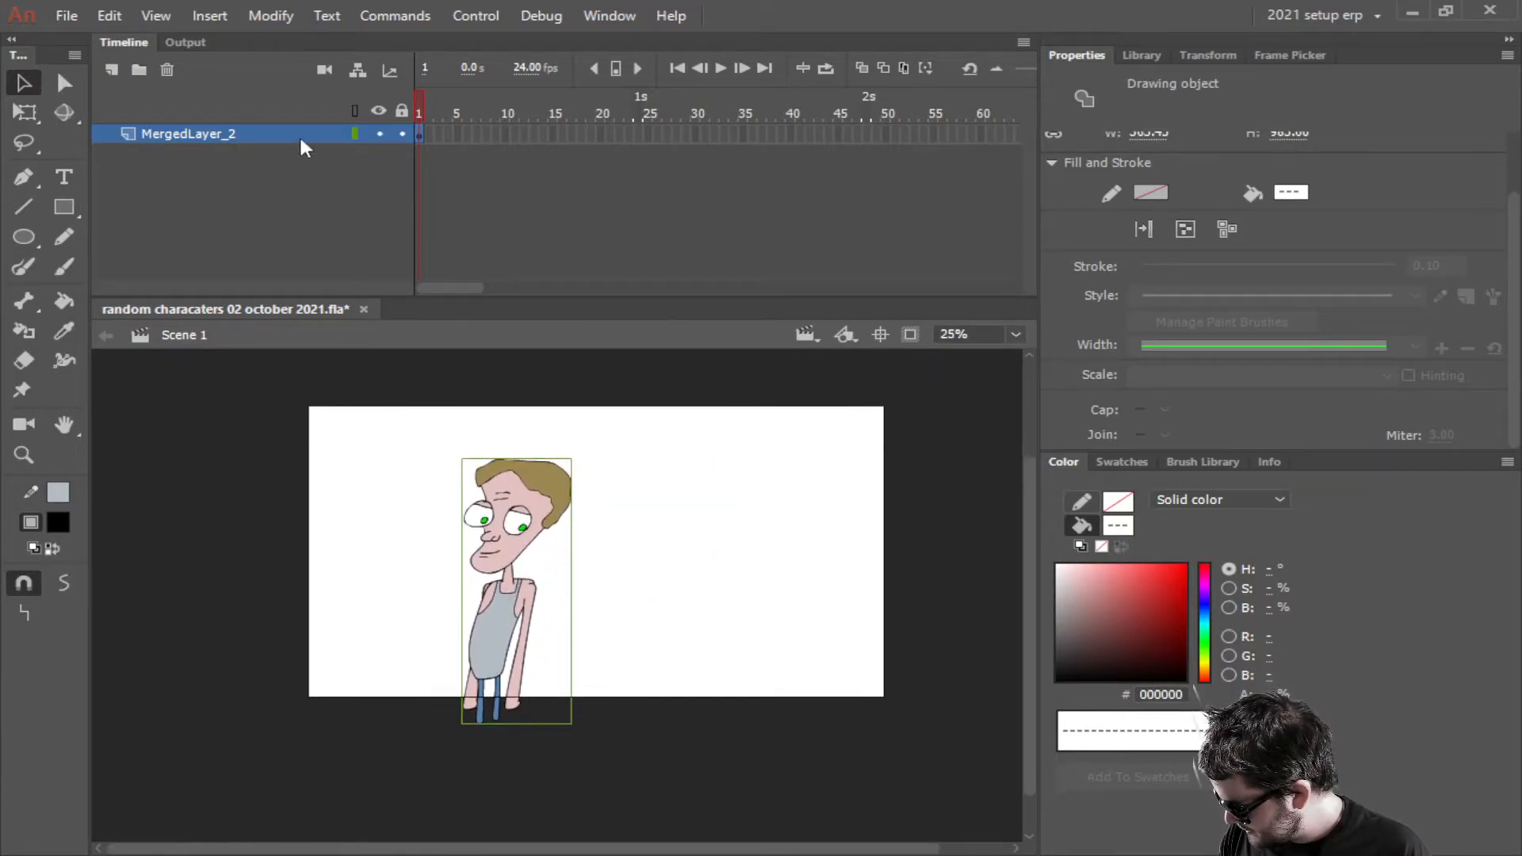
# Duplicate the merged character layer, lock both layers, and hide the copy
pyautogui.rightClick(159, 135)
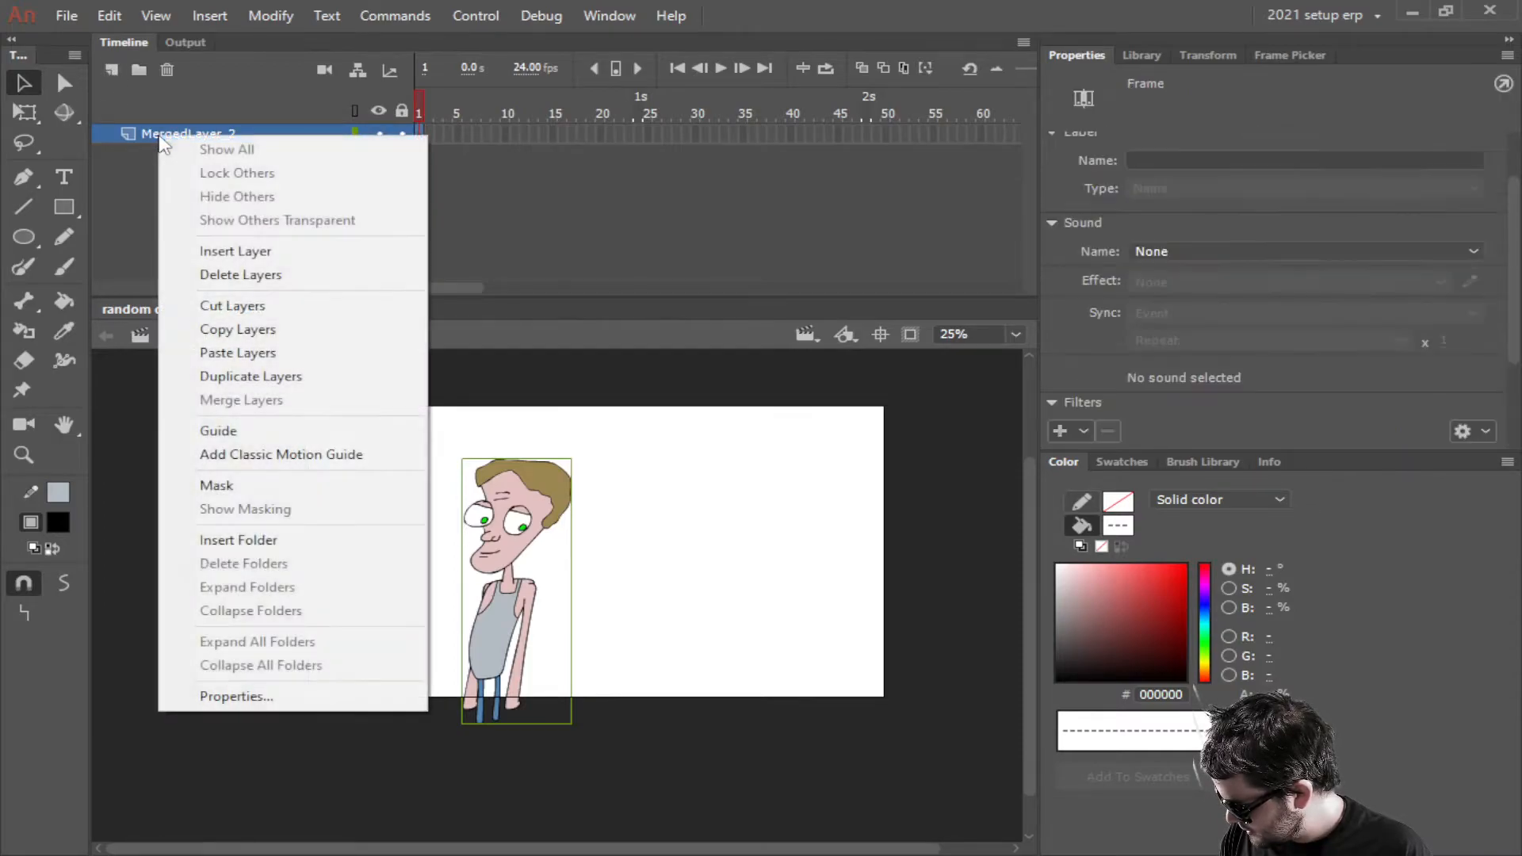
pyautogui.click(254, 377)
pyautogui.click(402, 133)
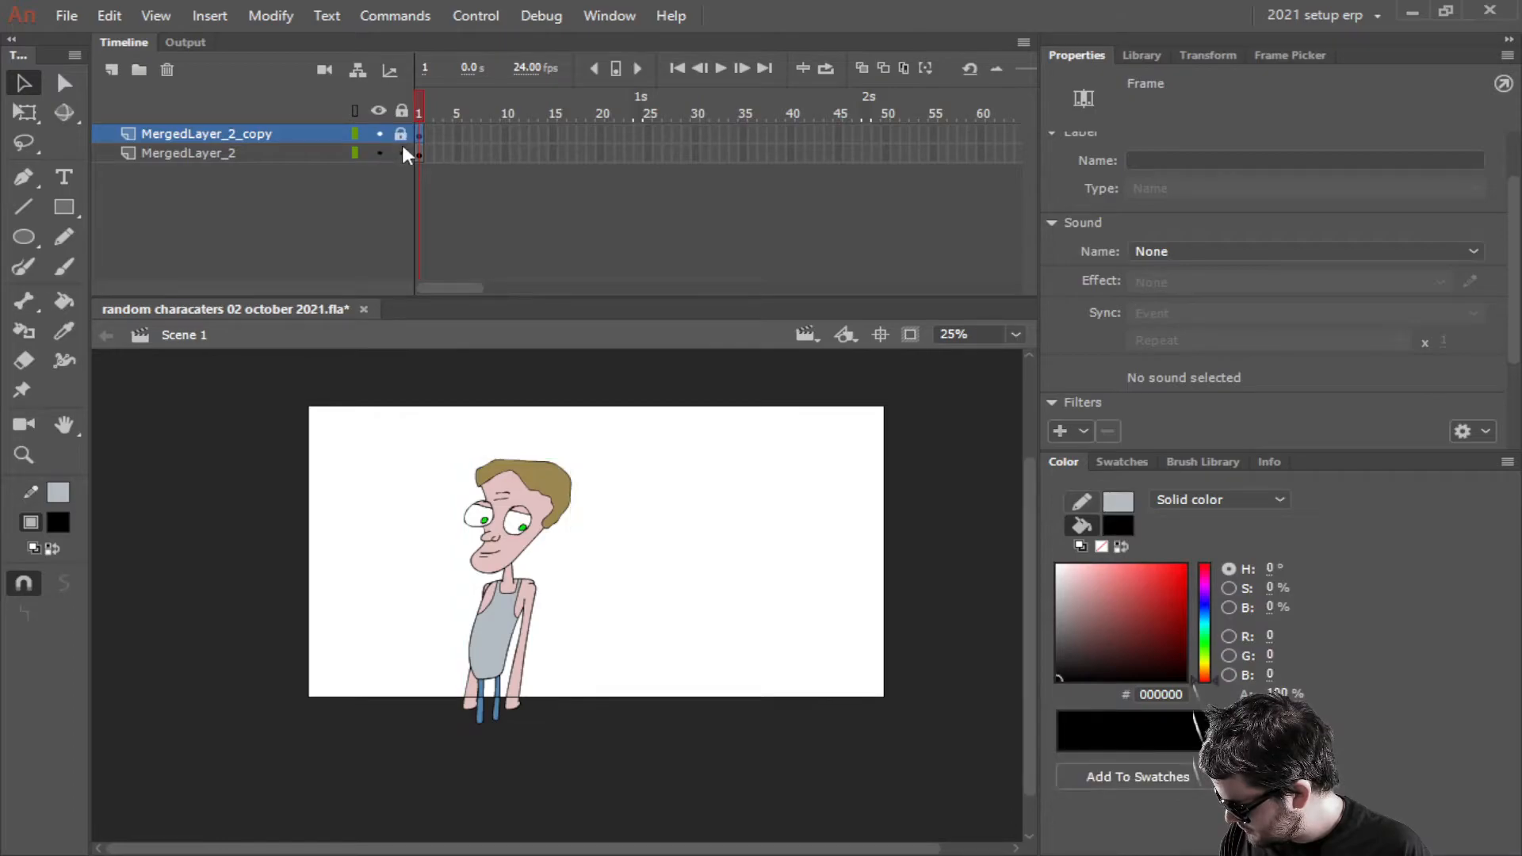
pyautogui.click(380, 133)
# Add a new layer and place it between the hidden copy and the original merged layer
pyautogui.click(111, 69)
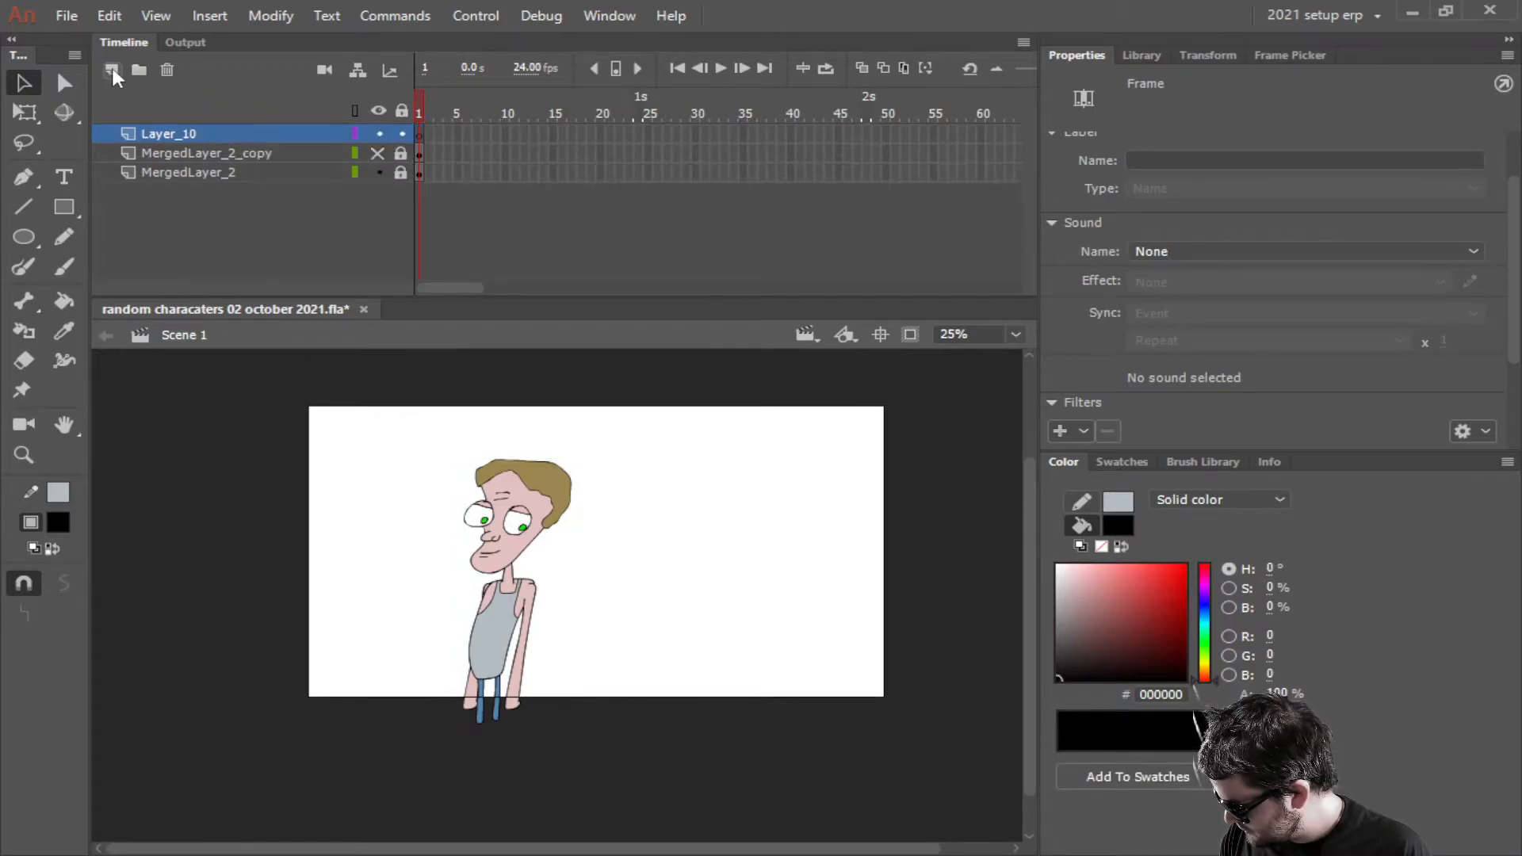
pyautogui.moveTo(168, 137); pyautogui.dragTo(171, 157)
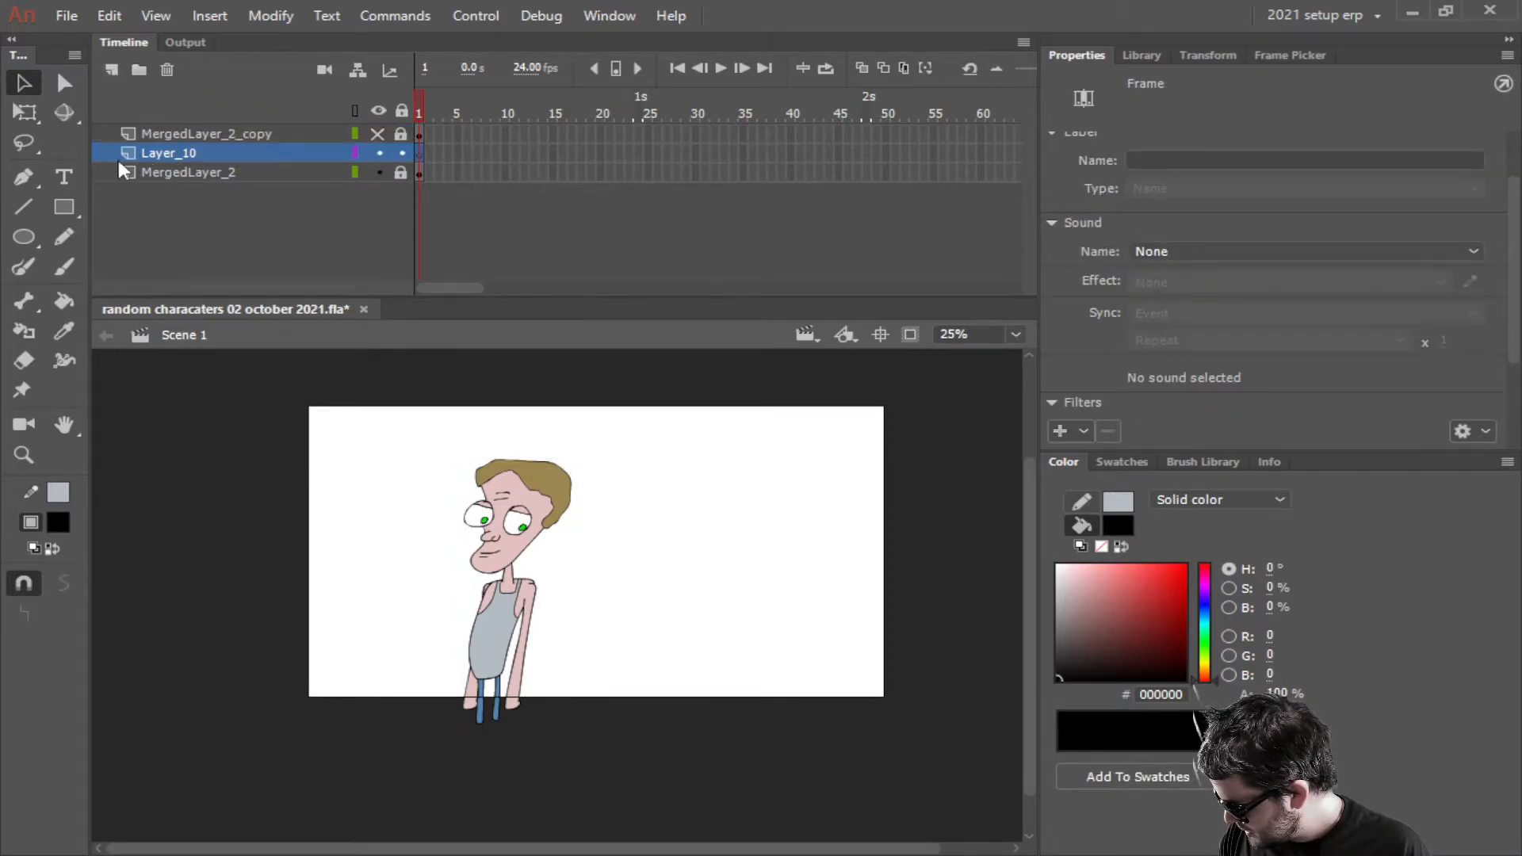
# Set up the Brush tool for shading with black fill at 25% alpha and a brush size of 18
pyautogui.click(64, 266)
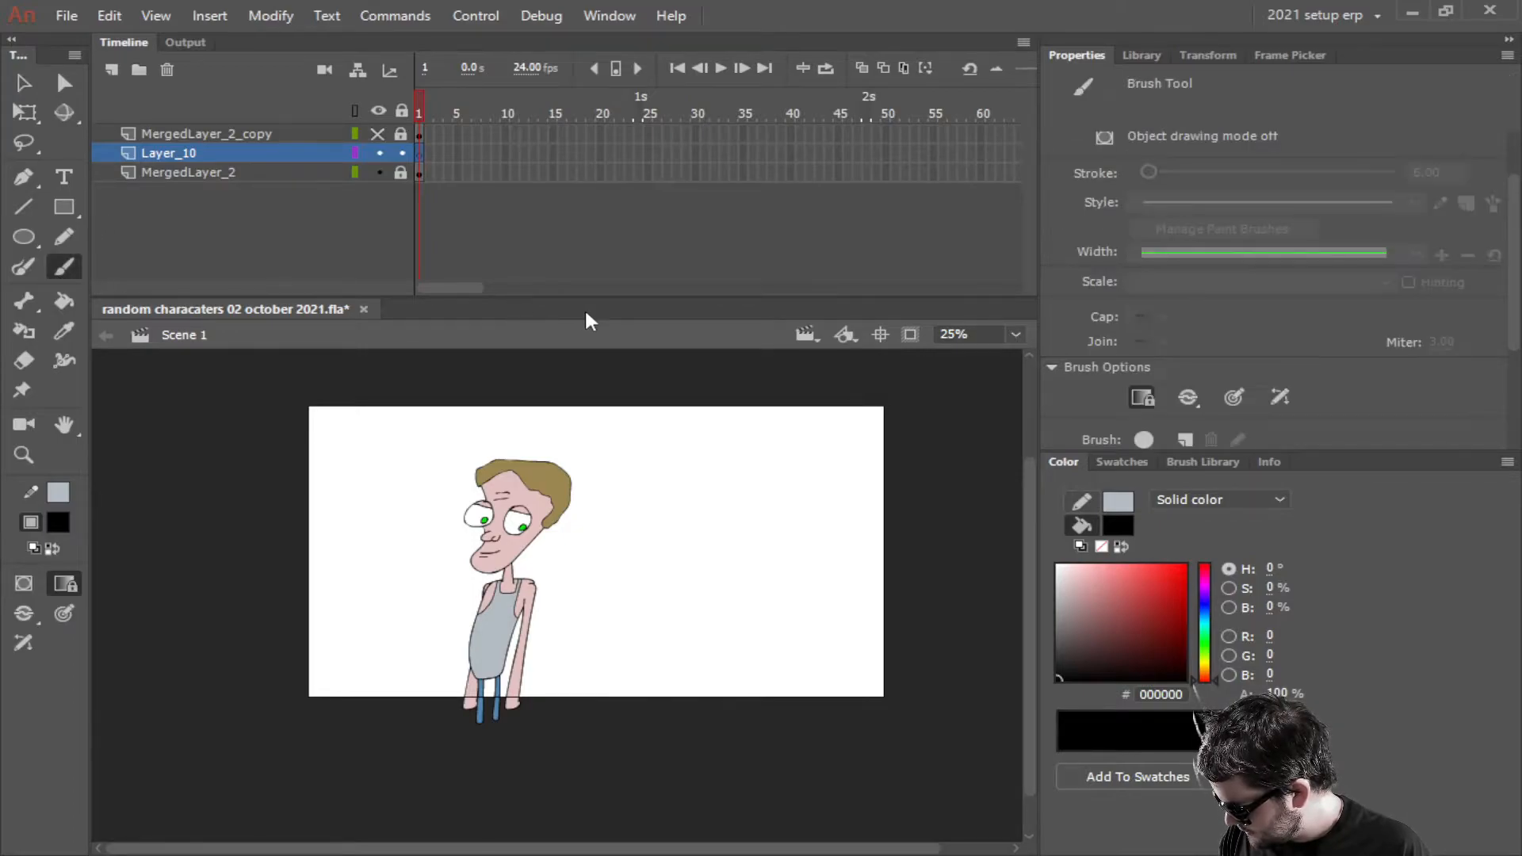
pyautogui.moveTo(1278, 693); pyautogui.dragTo(1203, 694)
pyautogui.scroll(-3, 1195, 340)
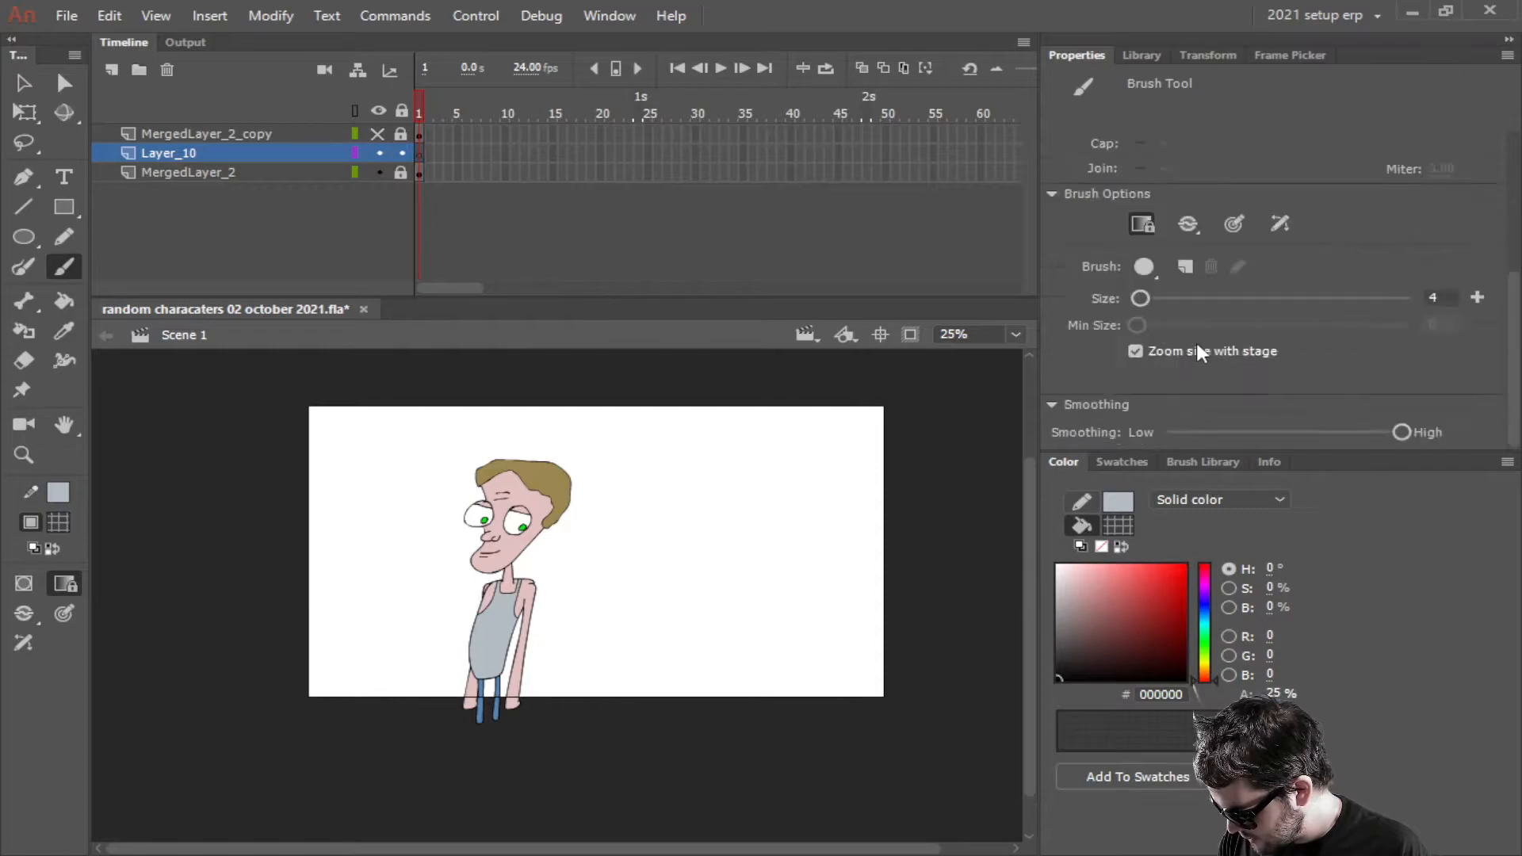
pyautogui.moveTo(1135, 293)
pyautogui.mouseDown()
pyautogui.moveTo(1169, 287)
pyautogui.moveTo(1143, 297)
pyautogui.mouseUp()
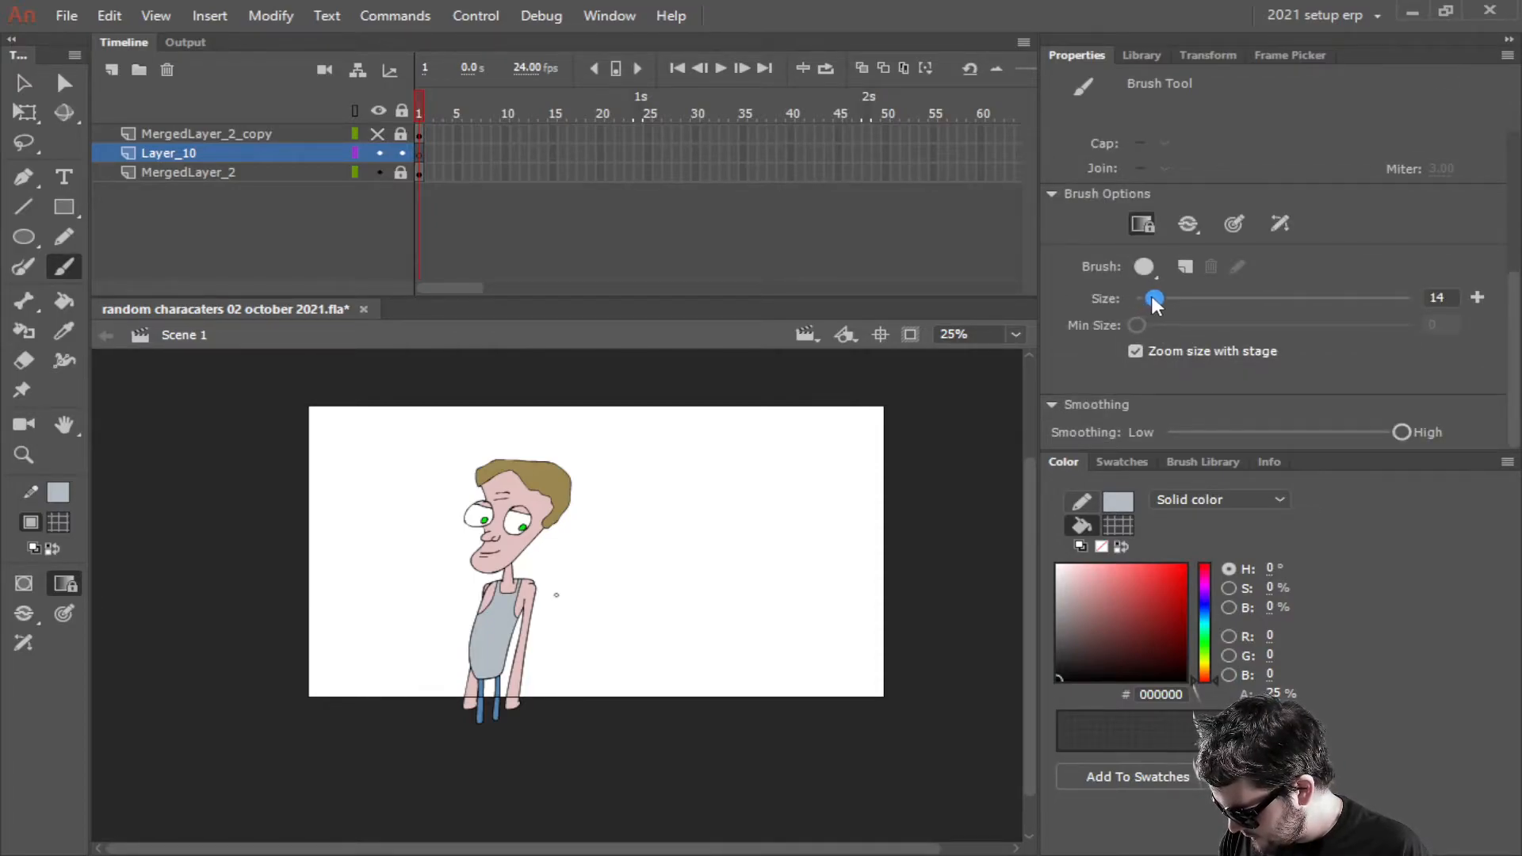
pyautogui.moveTo(1152, 299); pyautogui.dragTo(1159, 298)
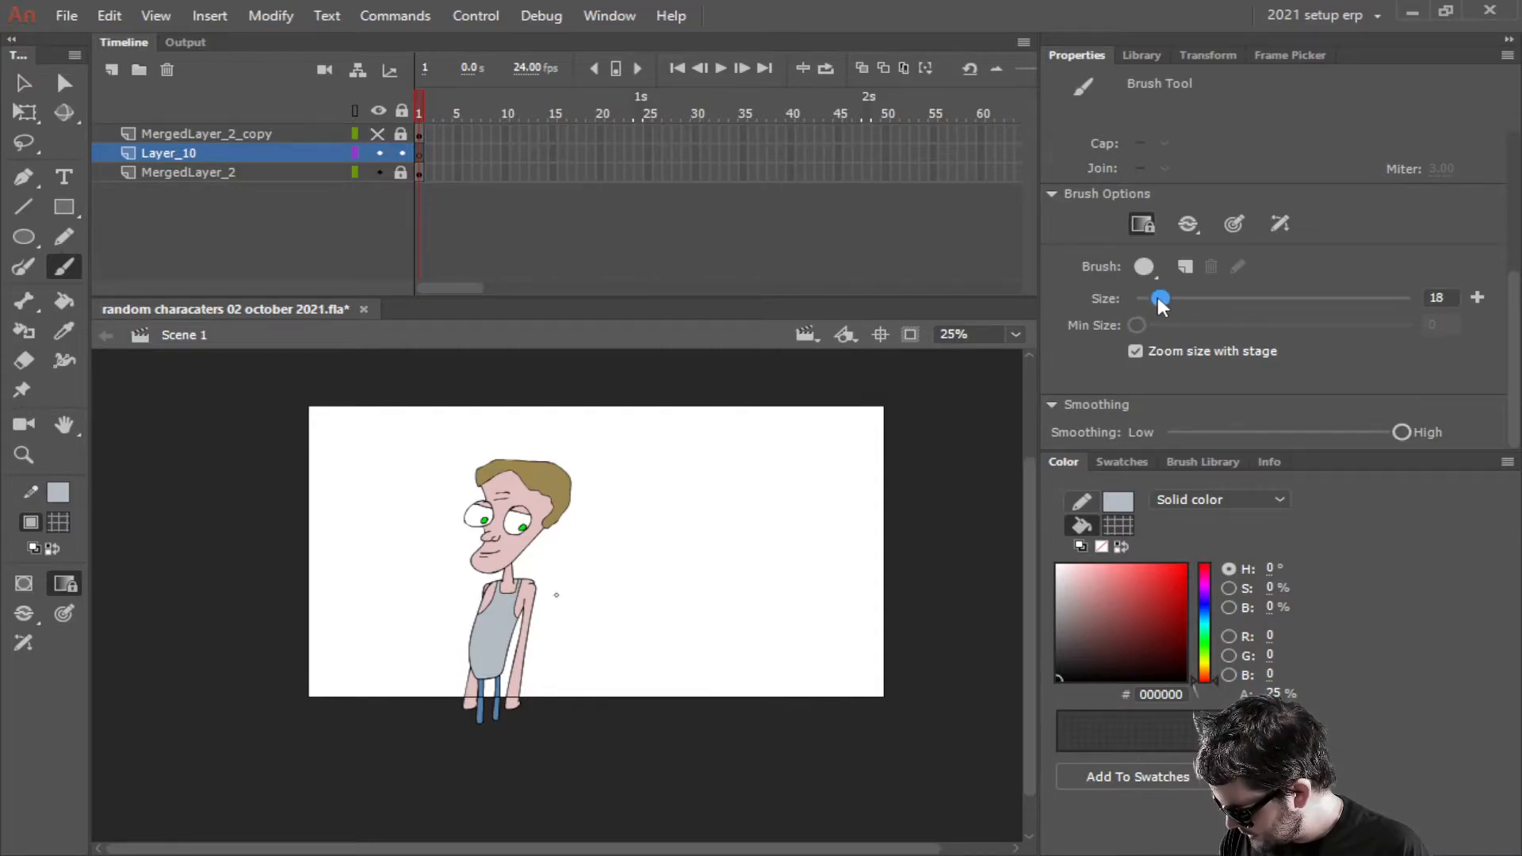
# Brush a translucent shadow along the outer edge of the front arm, from the hand up to the shoulder
pyautogui.scroll(3, 489, 625)
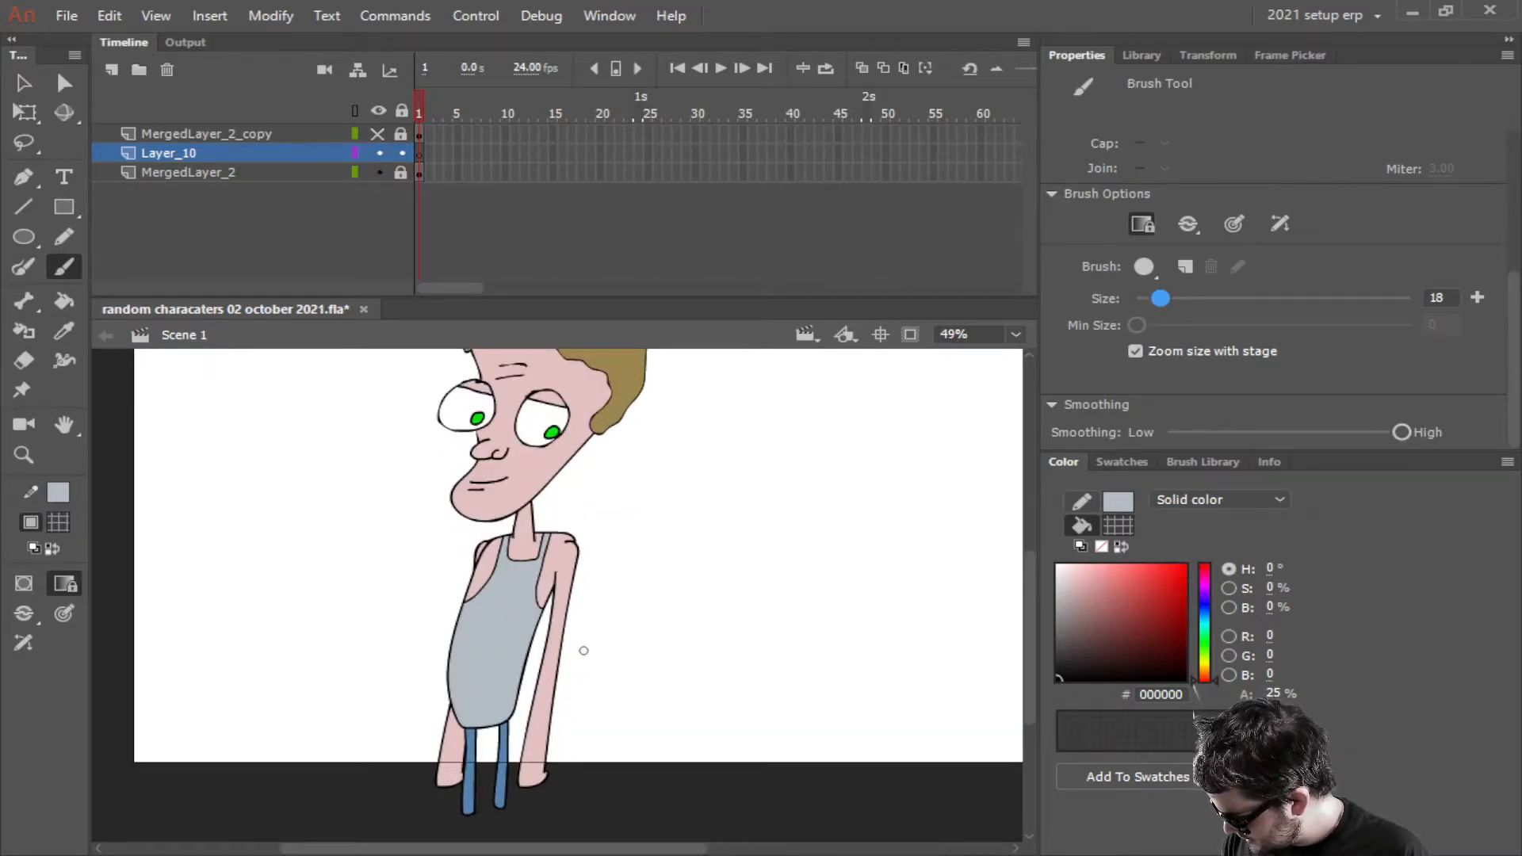
pyautogui.scroll(3, 582, 674)
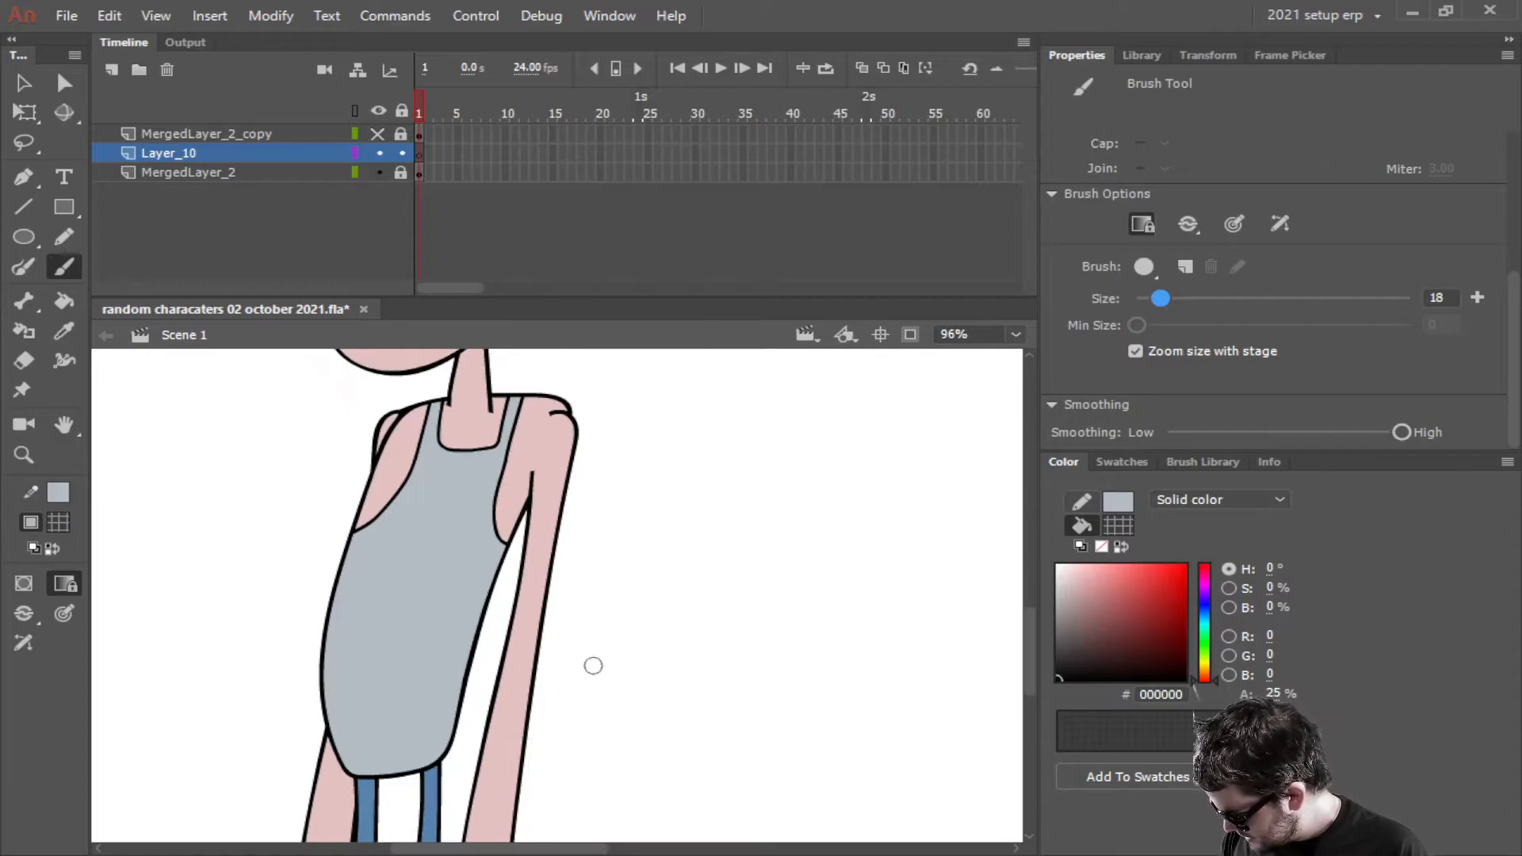
pyautogui.moveTo(591, 663); pyautogui.dragTo(645, 516)
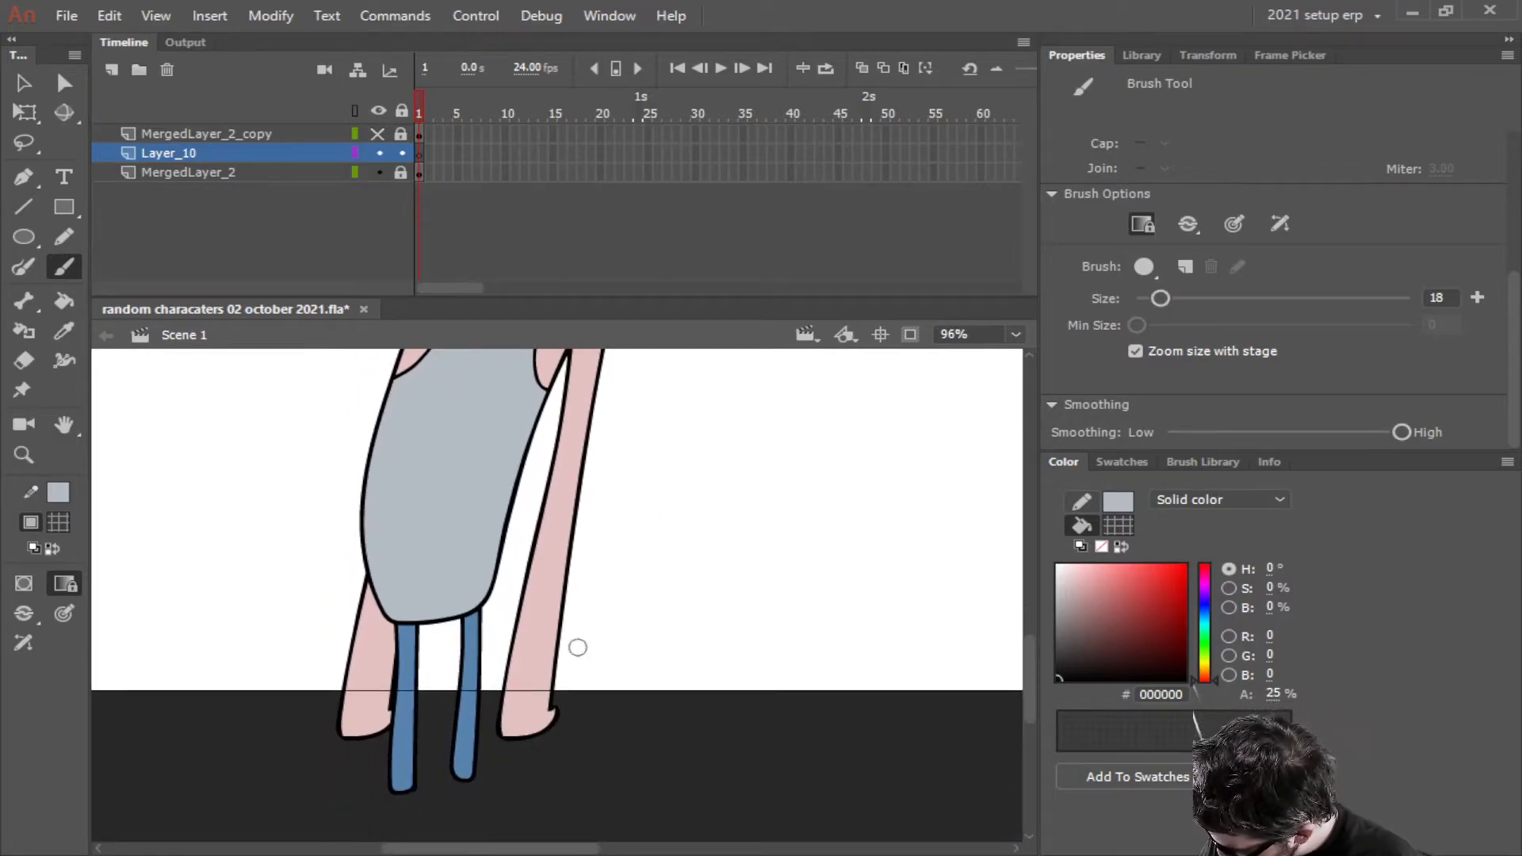
pyautogui.moveTo(552, 670)
pyautogui.mouseDown()
pyautogui.moveTo(547, 717)
pyautogui.moveTo(607, 350)
pyautogui.mouseUp()
pyautogui.moveTo(631, 407); pyautogui.dragTo(608, 554)
pyautogui.moveTo(574, 497)
pyautogui.mouseDown()
pyautogui.moveTo(582, 511)
pyautogui.moveTo(597, 411)
pyautogui.mouseUp()
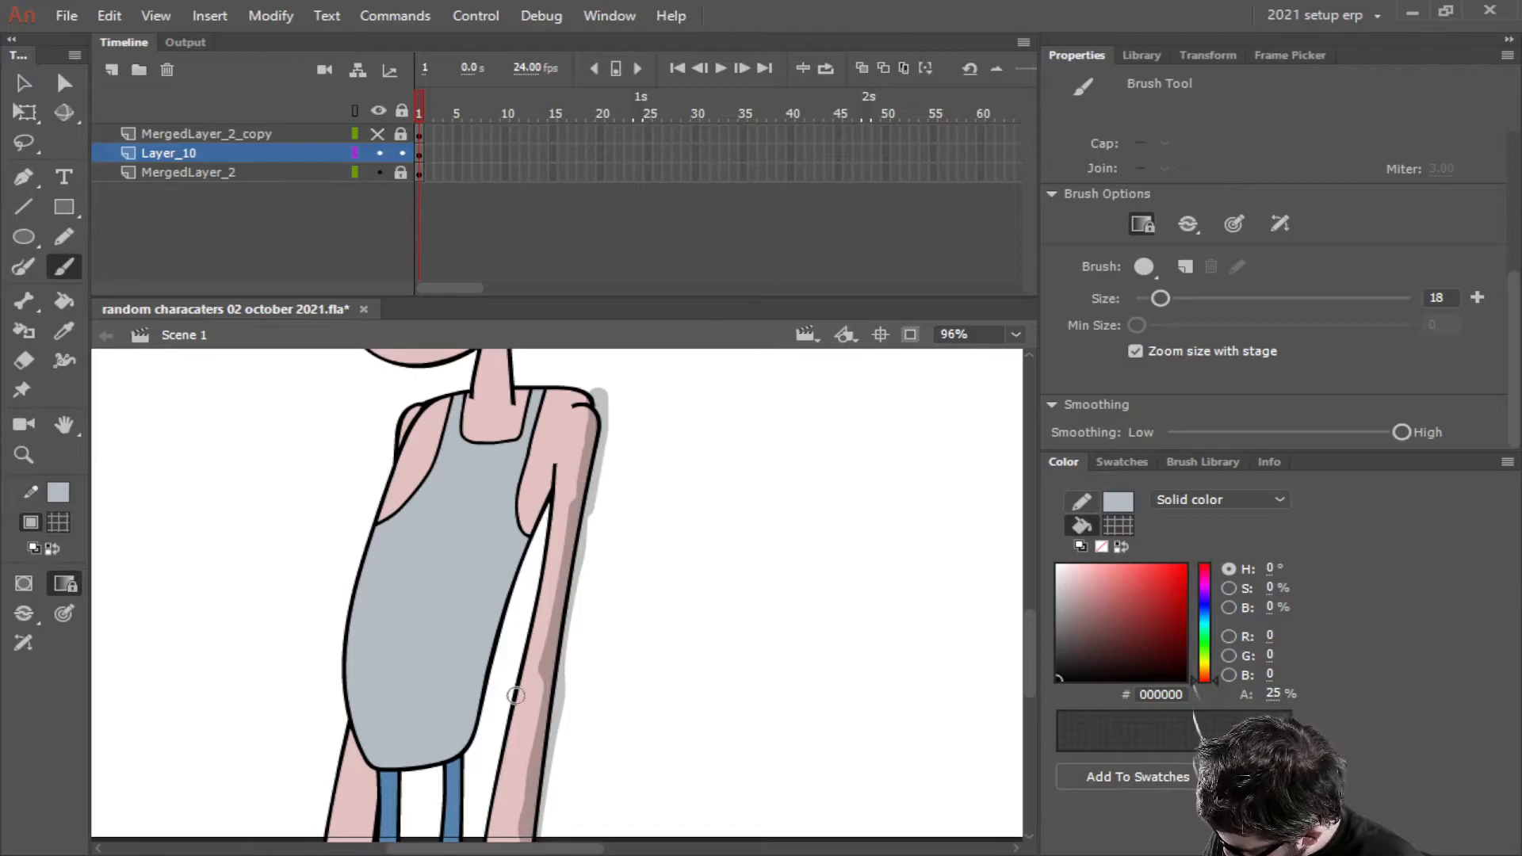
# Brush translucent shadows along the front arm's inner edge, in the armpit, and down the adjacent side of the torso
pyautogui.moveTo(550, 775); pyautogui.dragTo(609, 718)
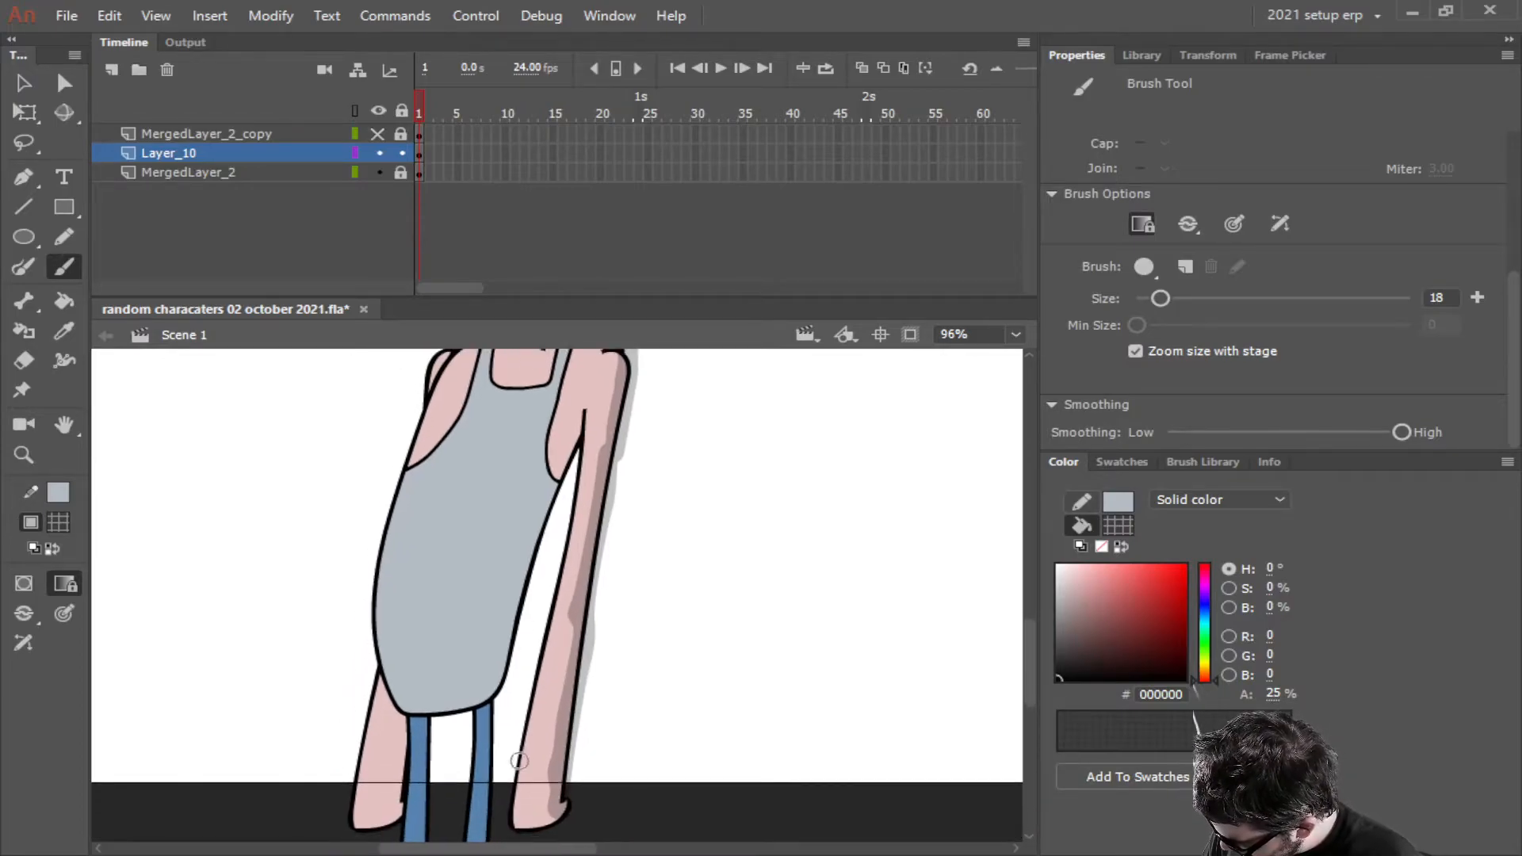
pyautogui.moveTo(514, 830)
pyautogui.mouseDown()
pyautogui.moveTo(521, 676)
pyautogui.moveTo(528, 705)
pyautogui.moveTo(575, 428)
pyautogui.moveTo(532, 558)
pyautogui.moveTo(572, 413)
pyautogui.moveTo(537, 511)
pyautogui.moveTo(551, 475)
pyautogui.moveTo(539, 492)
pyautogui.moveTo(509, 672)
pyautogui.mouseUp()
pyautogui.moveTo(531, 565); pyautogui.dragTo(492, 697)
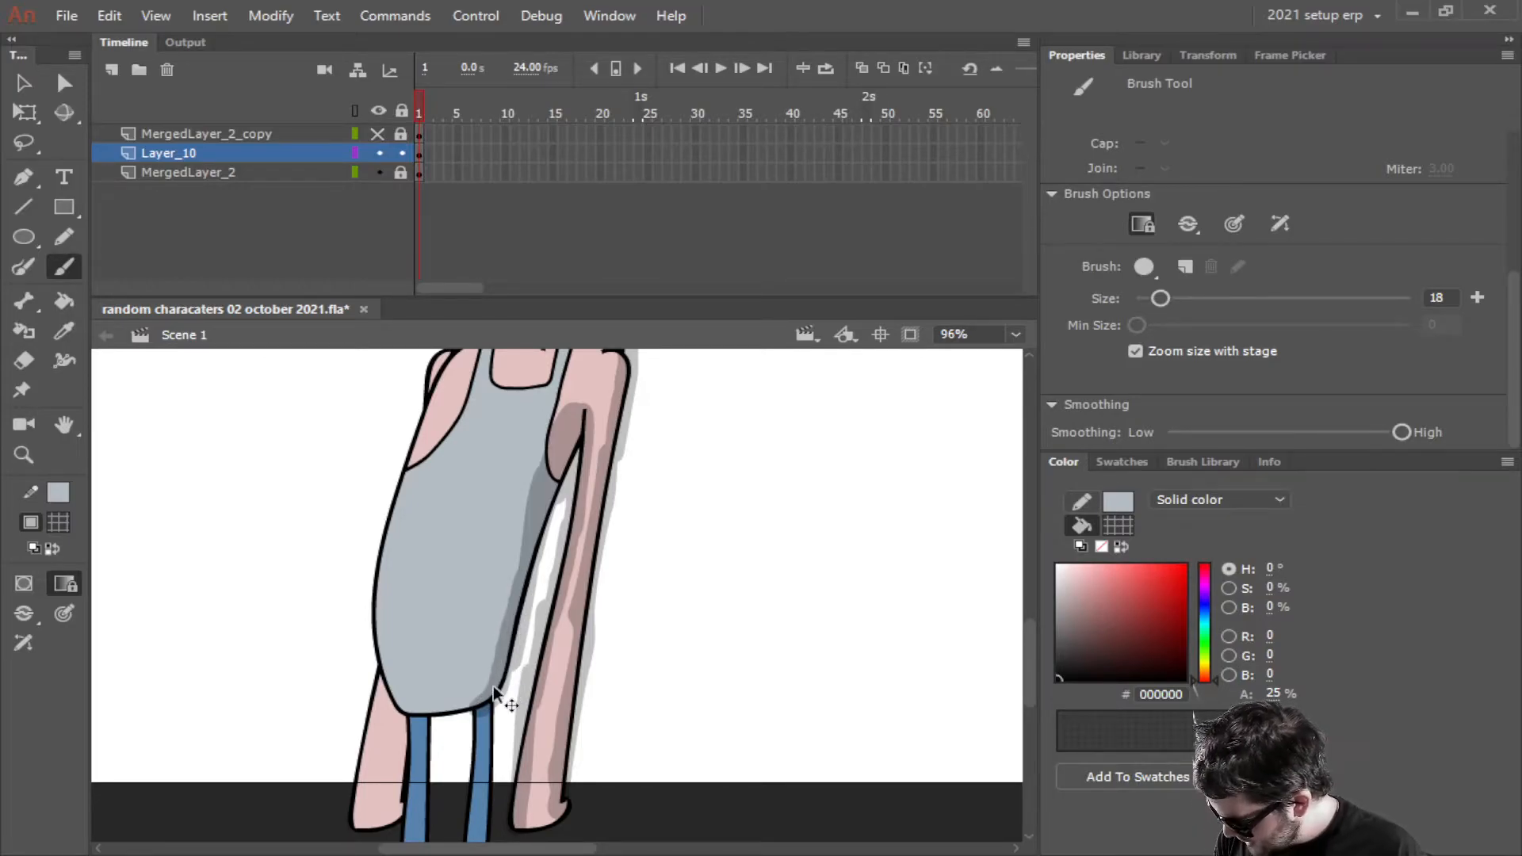
# Brush translucent shadows down the tops of both legs, along the back arm's inner edge, and across the tank top's bottom hem
pyautogui.moveTo(526, 537); pyautogui.dragTo(505, 650)
pyautogui.moveTo(512, 597)
pyautogui.mouseDown()
pyautogui.moveTo(498, 628)
pyautogui.moveTo(515, 628)
pyautogui.mouseUp()
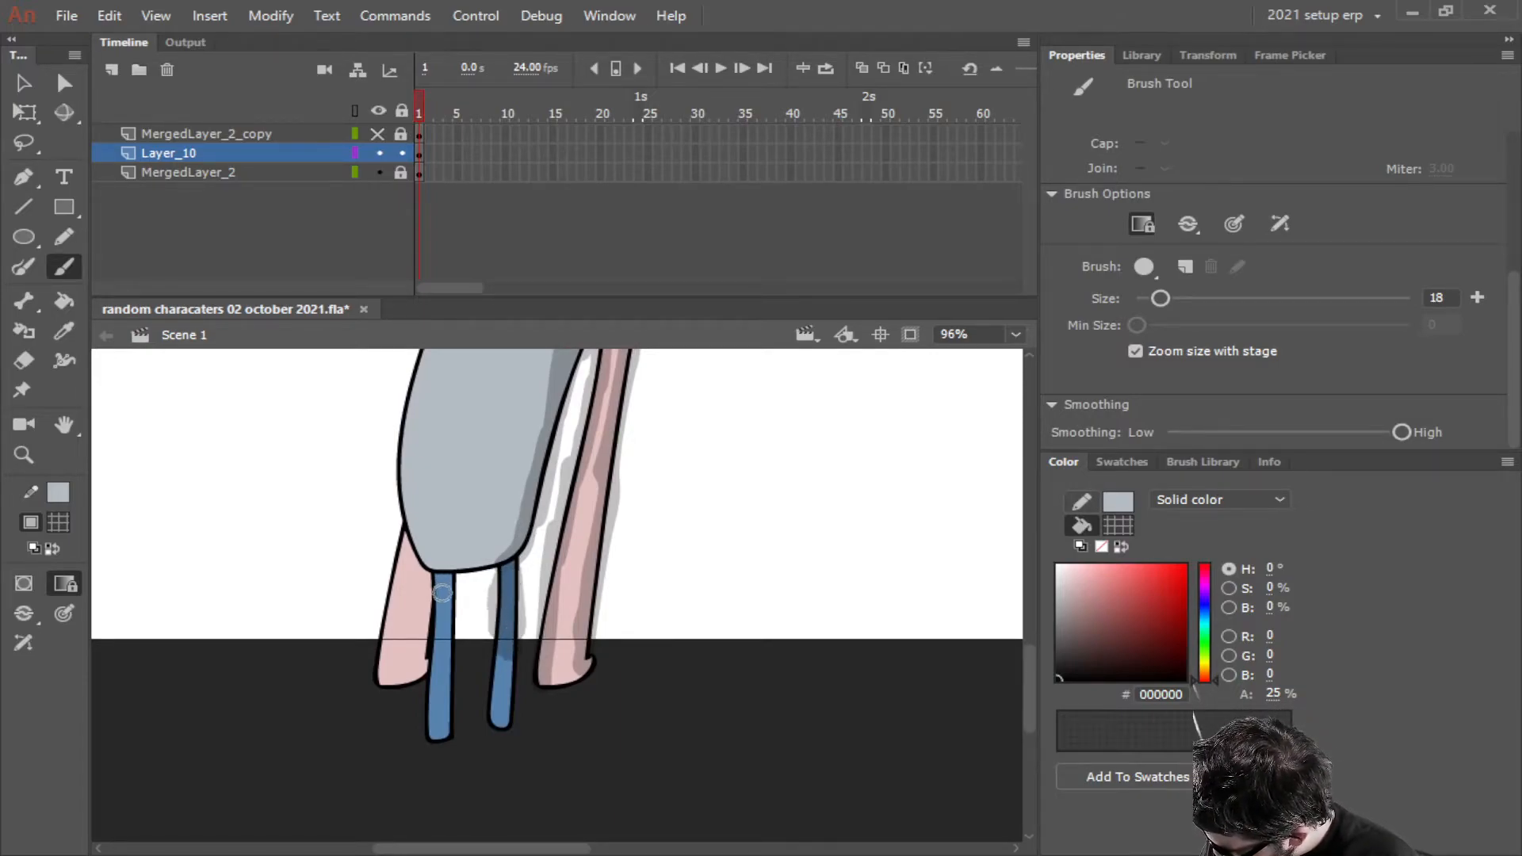
pyautogui.moveTo(447, 586); pyautogui.dragTo(444, 646)
pyautogui.moveTo(436, 593)
pyautogui.mouseDown()
pyautogui.moveTo(413, 669)
pyautogui.moveTo(431, 613)
pyautogui.moveTo(394, 536)
pyautogui.mouseUp()
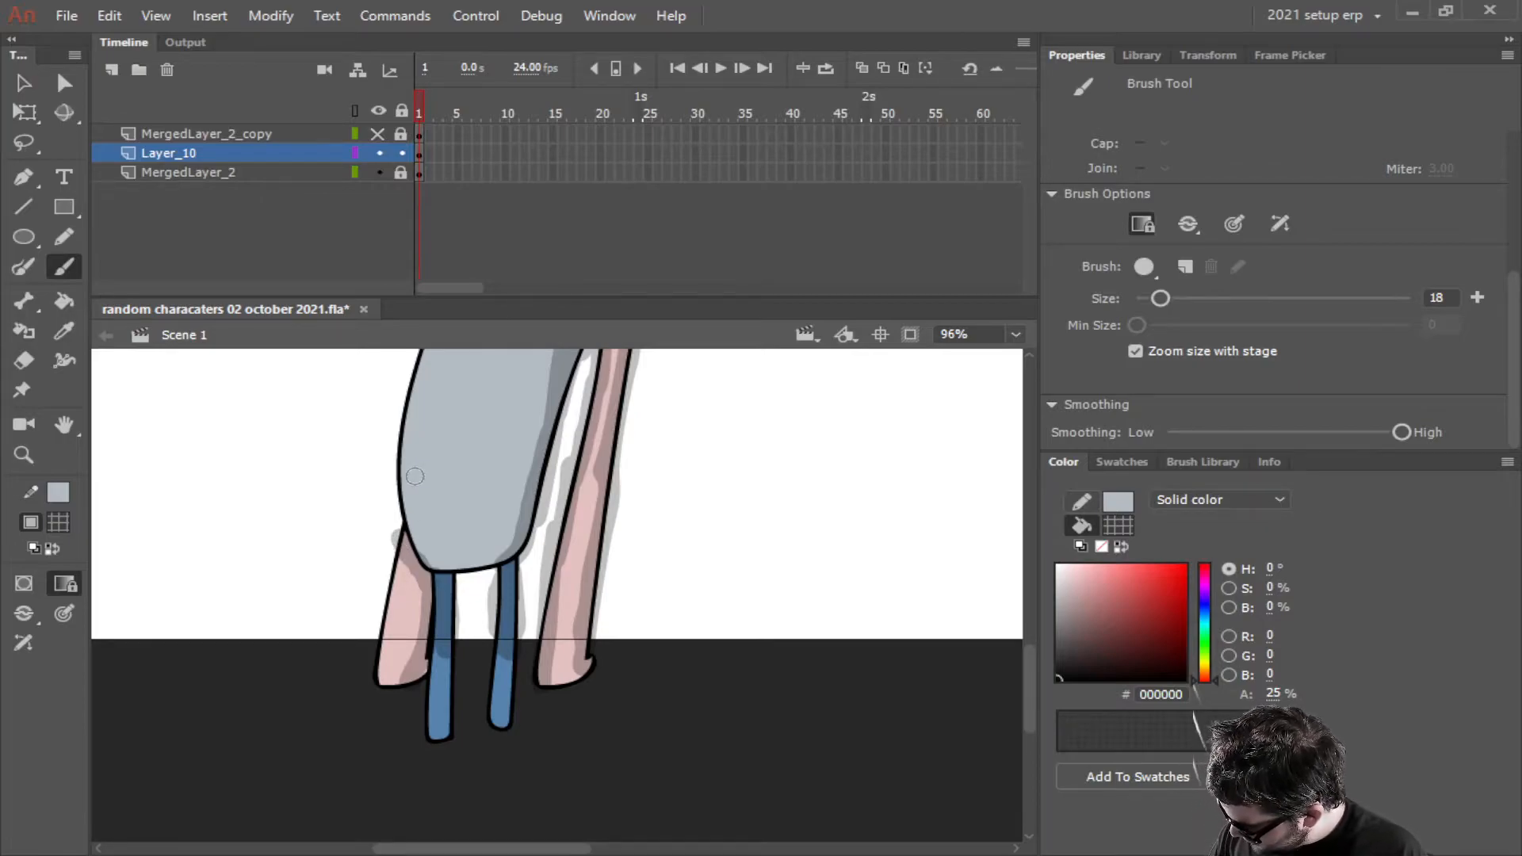
pyautogui.moveTo(520, 545); pyautogui.dragTo(424, 574)
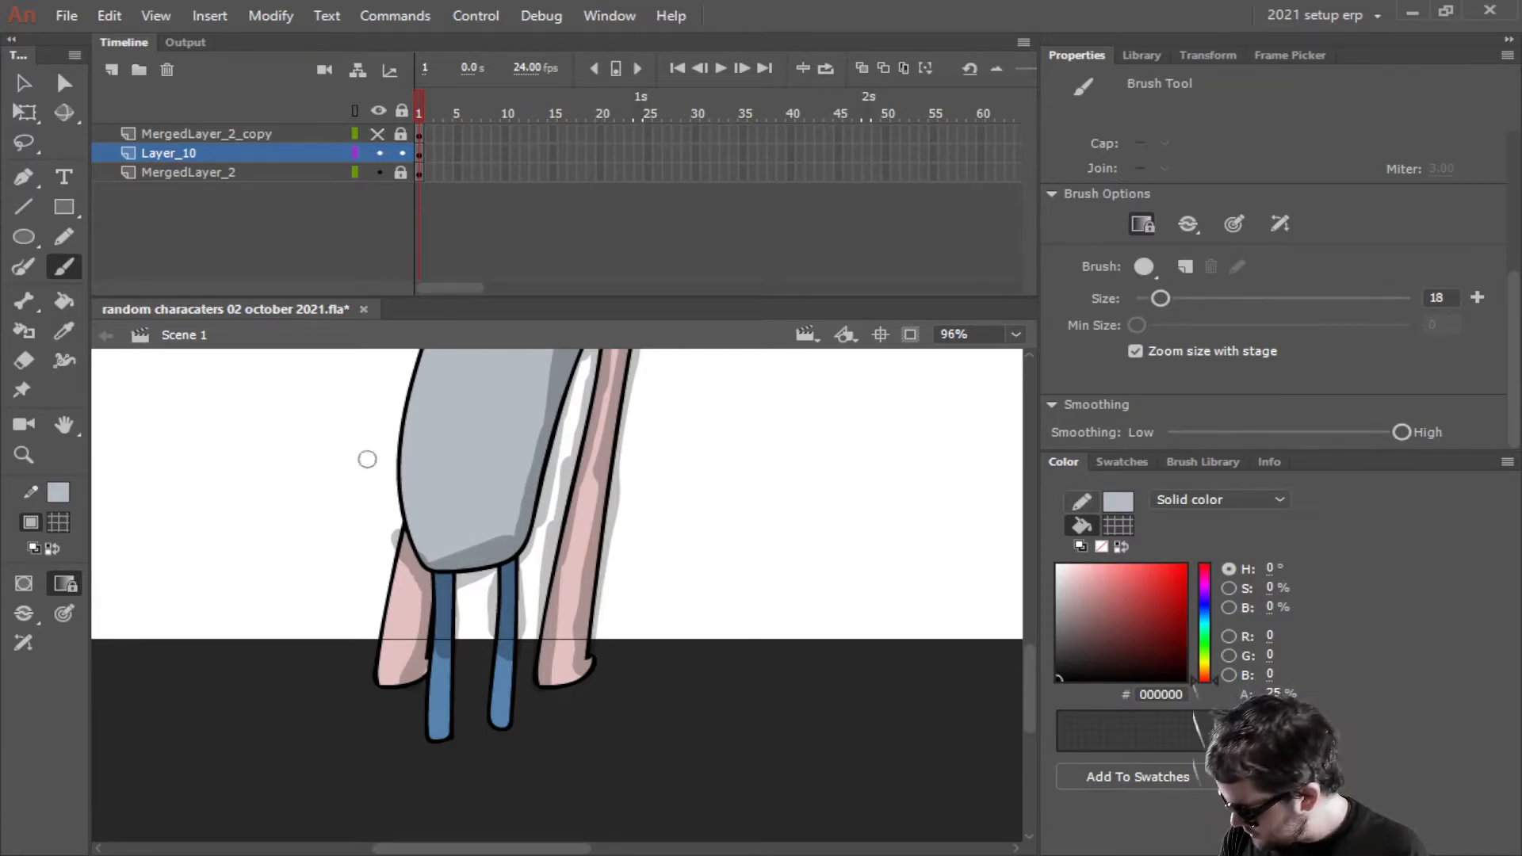
# Brush a translucent shadow over the top and outer curve of the front arm's shoulder
pyautogui.scroll(-3, 523, 516)
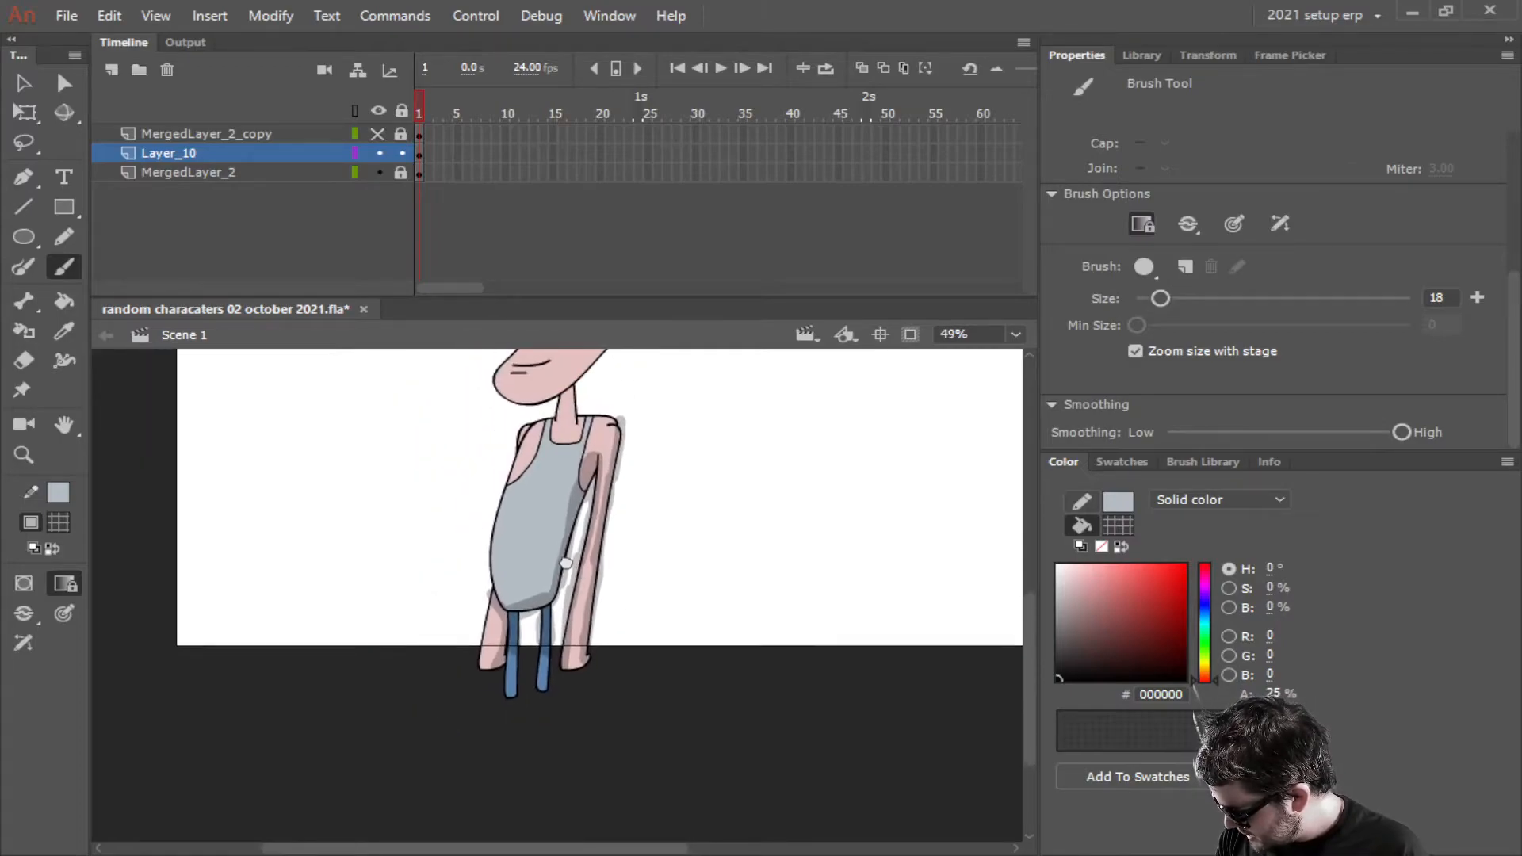
pyautogui.scroll(2, 564, 552)
pyautogui.scroll(2, 695, 539)
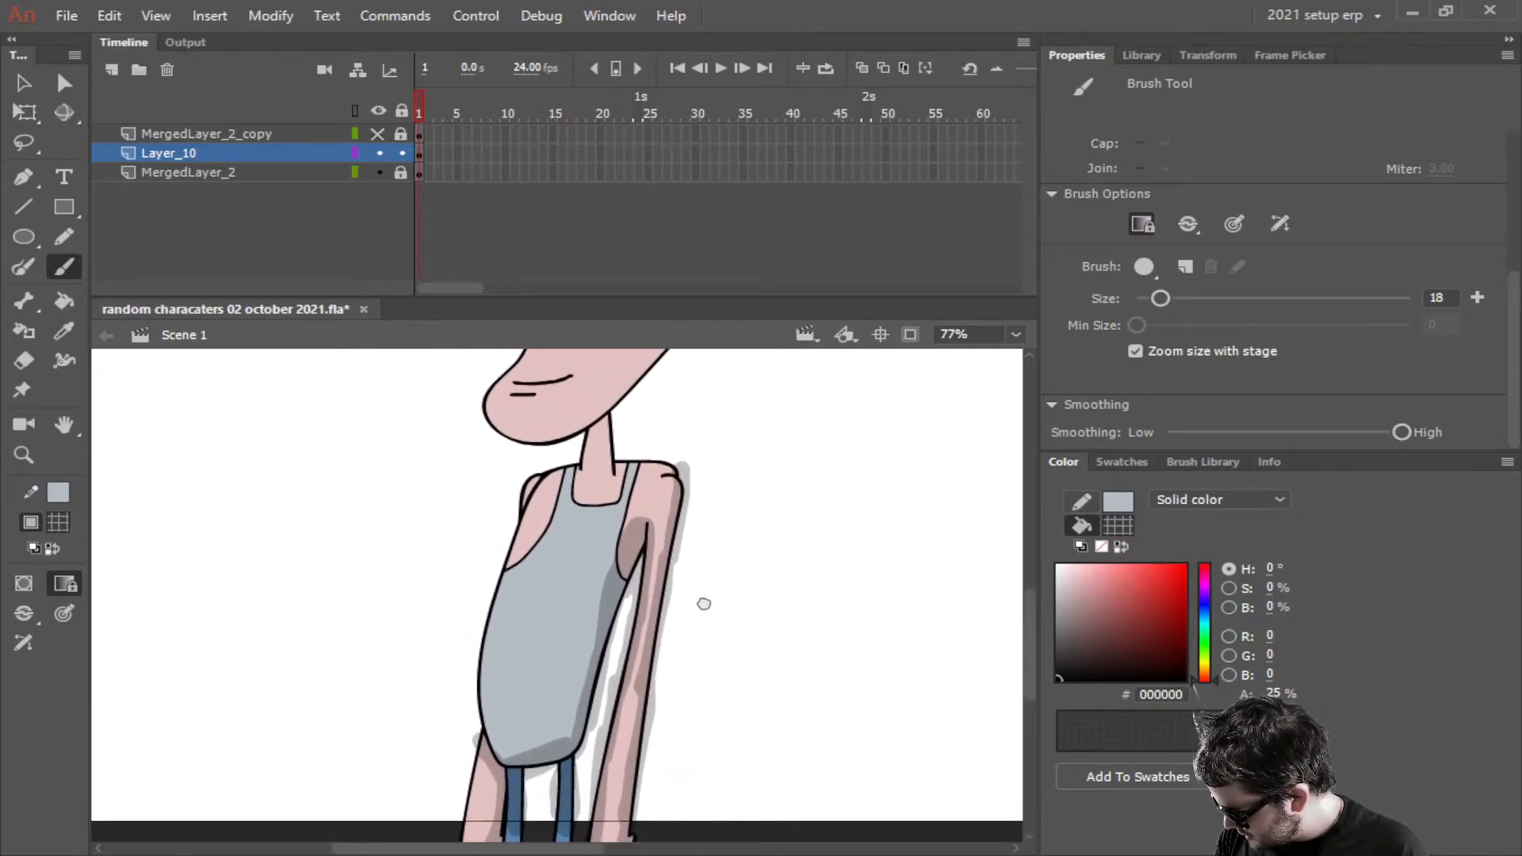
pyautogui.scroll(2, 711, 544)
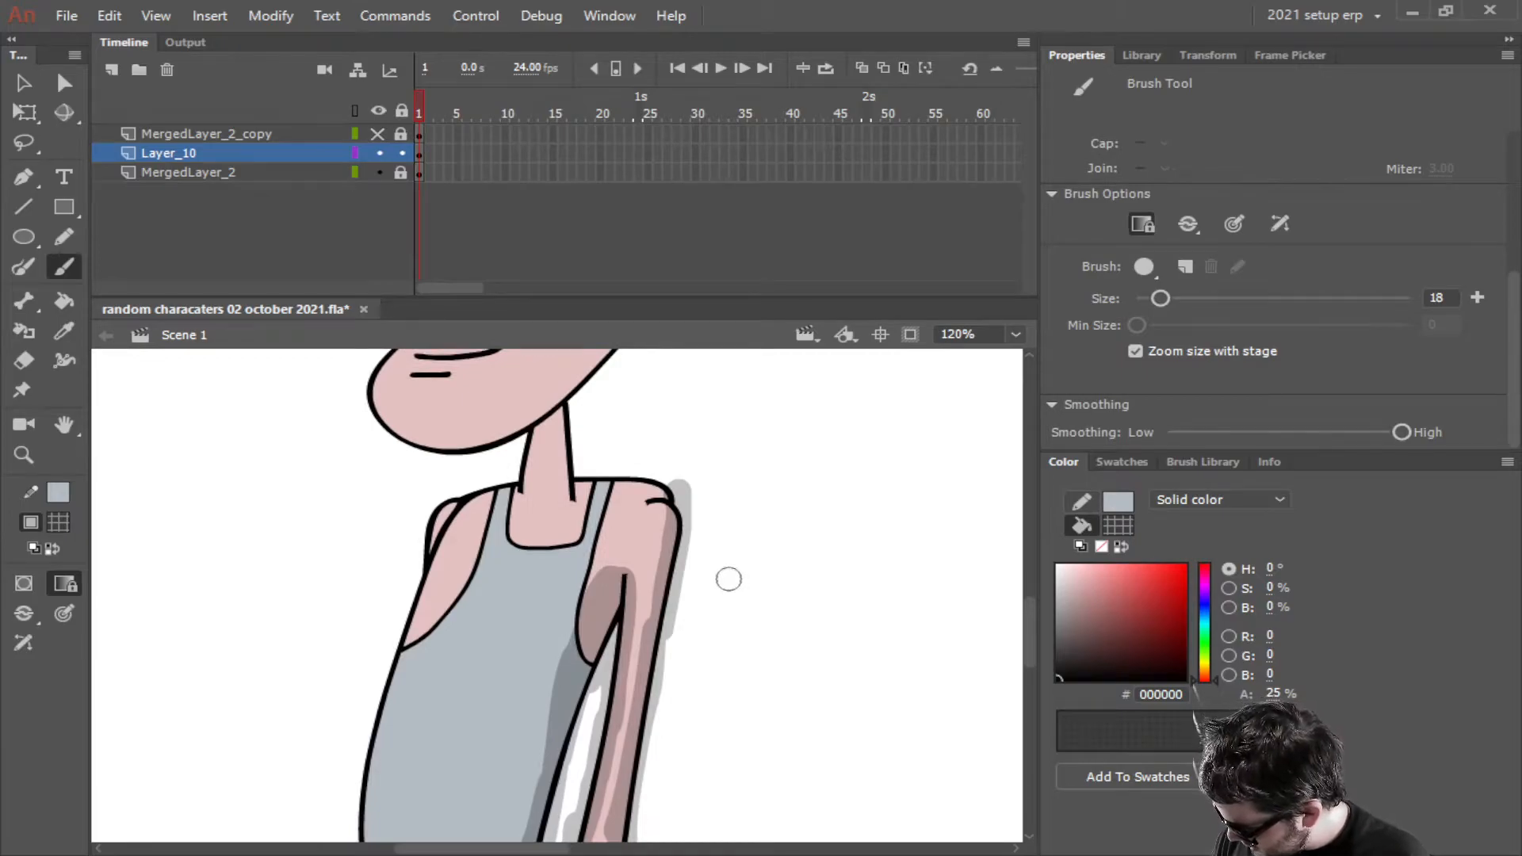
pyautogui.moveTo(671, 525)
pyautogui.mouseDown()
pyautogui.moveTo(638, 480)
pyautogui.moveTo(658, 481)
pyautogui.mouseUp()
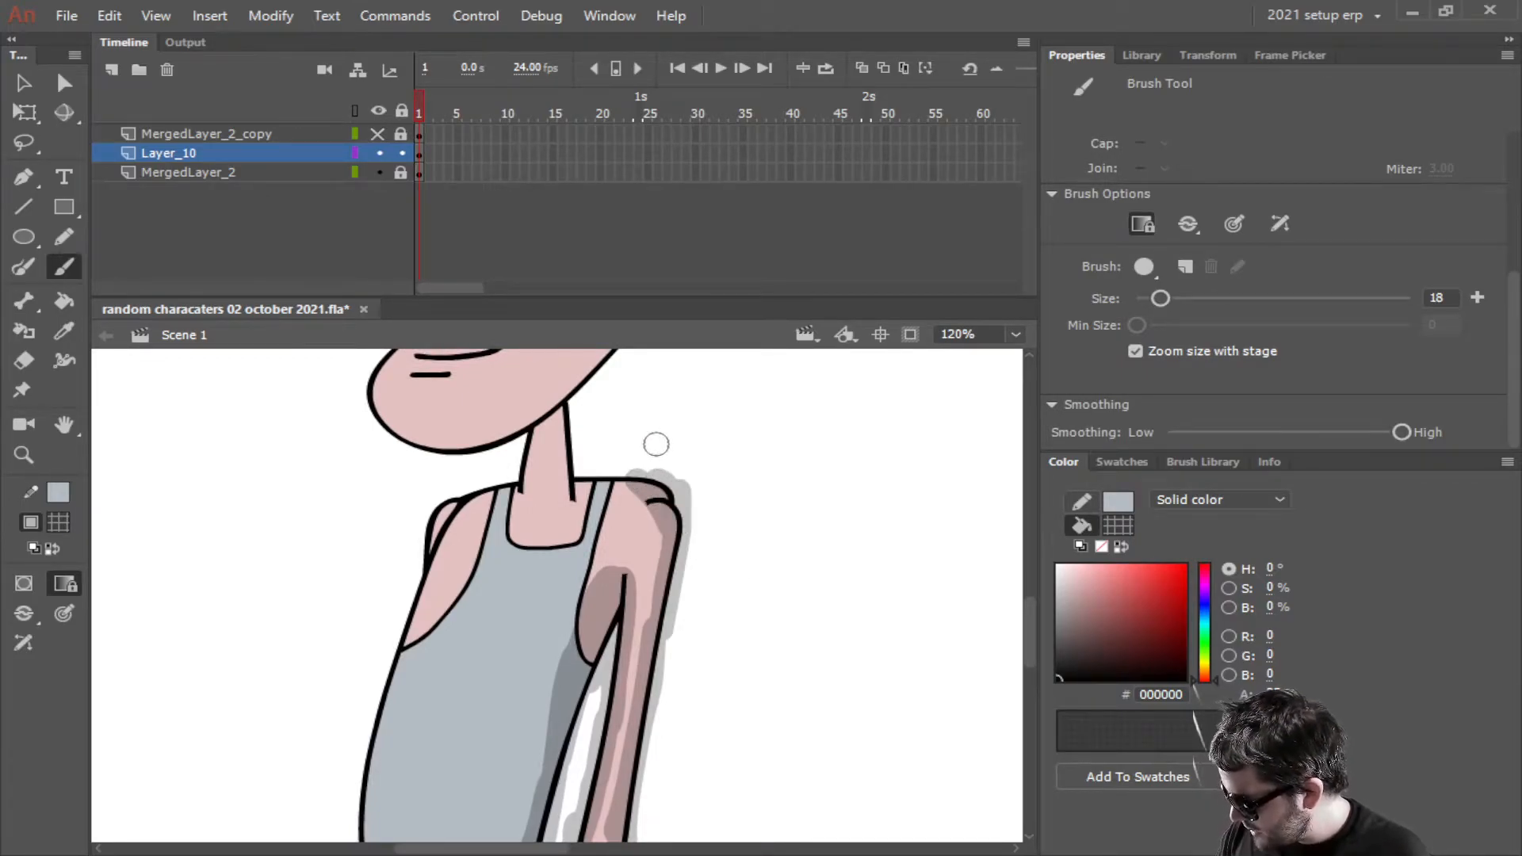
# Extend the translucent shading from the shoulder towards the neck, and shade the neck beneath the jaw
pyautogui.moveTo(734, 628); pyautogui.dragTo(748, 544)
pyautogui.scroll(-3, 740, 542)
pyautogui.scroll(3, 740, 542)
pyautogui.scroll(-2, 741, 542)
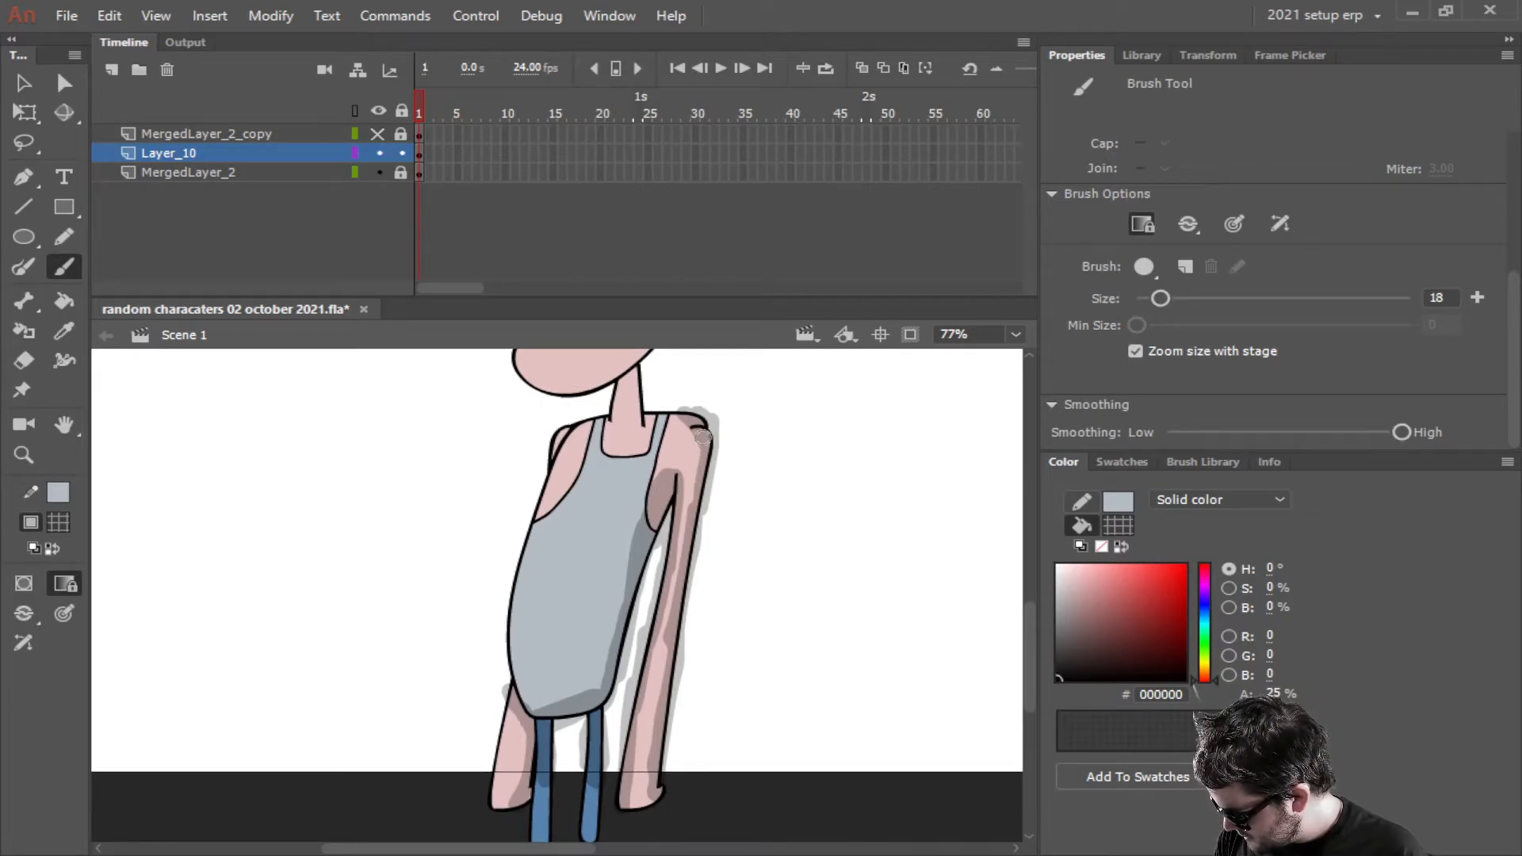
pyautogui.moveTo(731, 470); pyautogui.dragTo(805, 659)
pyautogui.scroll(-1, 723, 553)
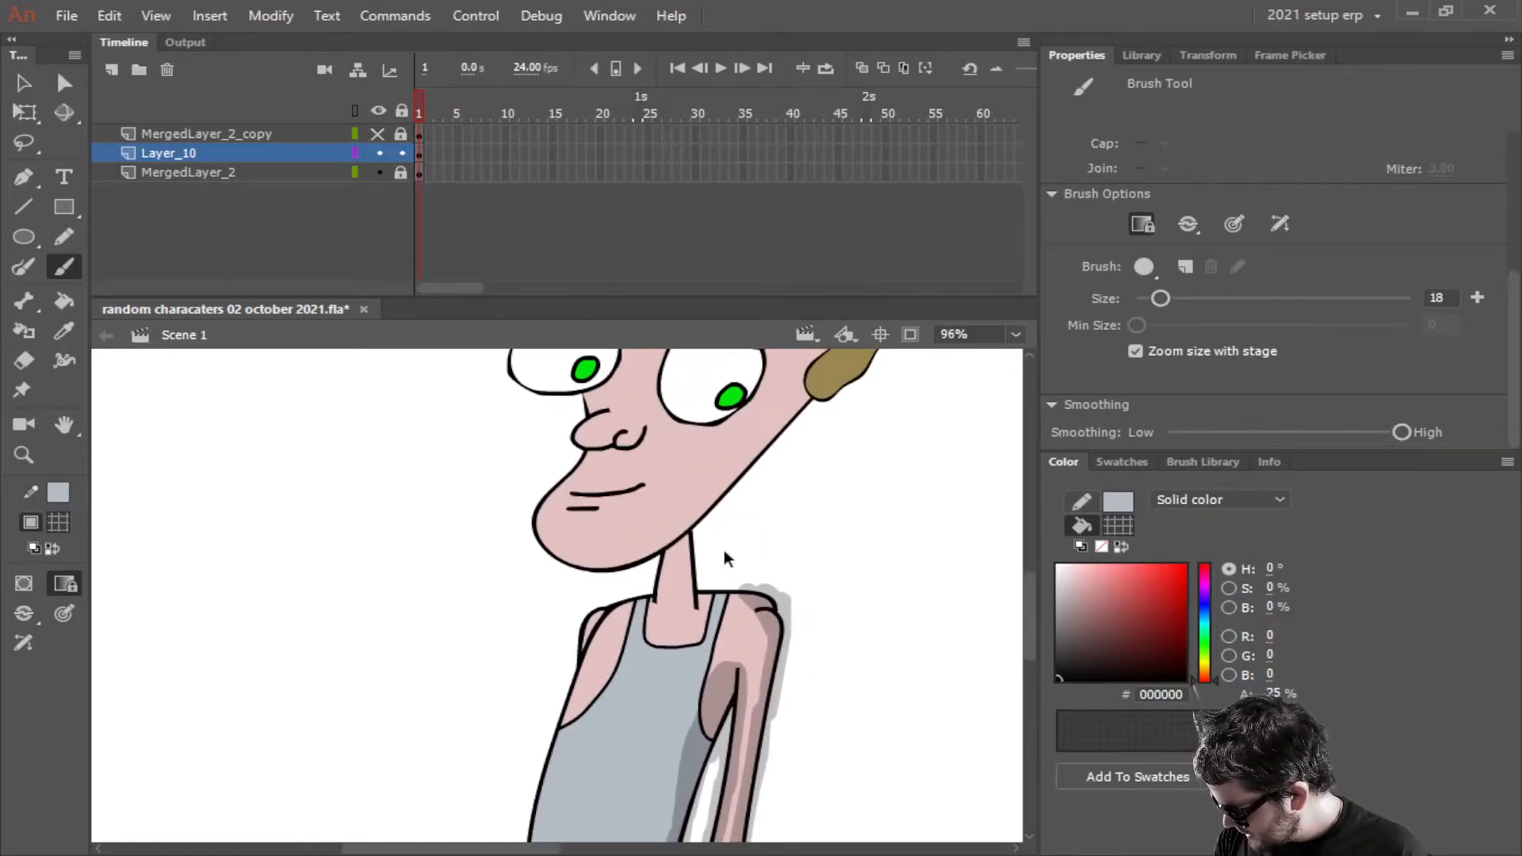
pyautogui.scroll(1, 765, 521)
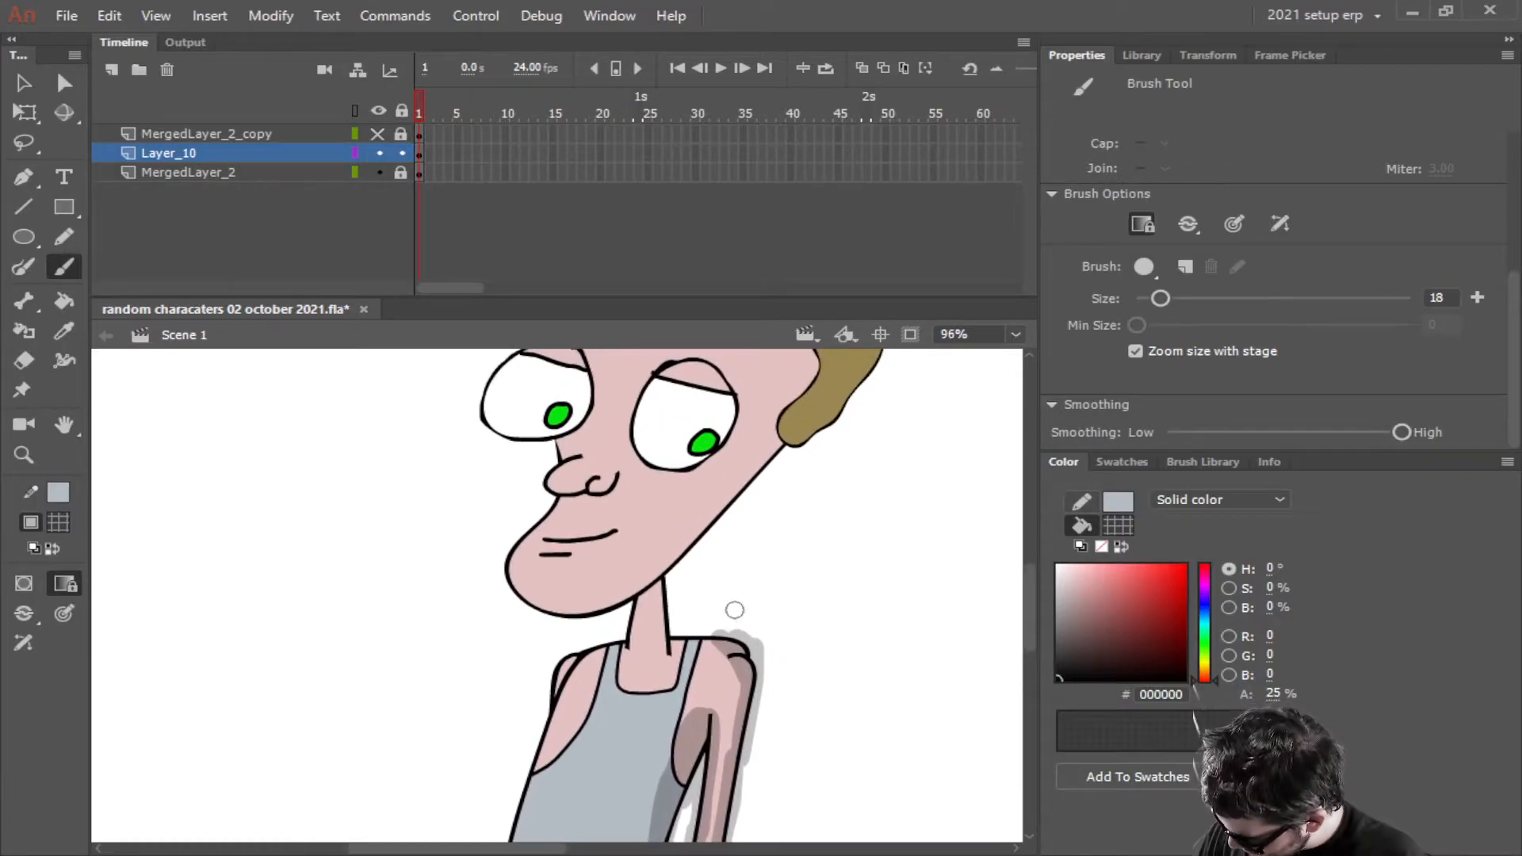
pyautogui.moveTo(710, 646)
pyautogui.mouseDown()
pyautogui.moveTo(668, 649)
pyautogui.moveTo(665, 587)
pyautogui.moveTo(620, 611)
pyautogui.moveTo(665, 590)
pyautogui.moveTo(622, 611)
pyautogui.moveTo(646, 585)
pyautogui.mouseUp()
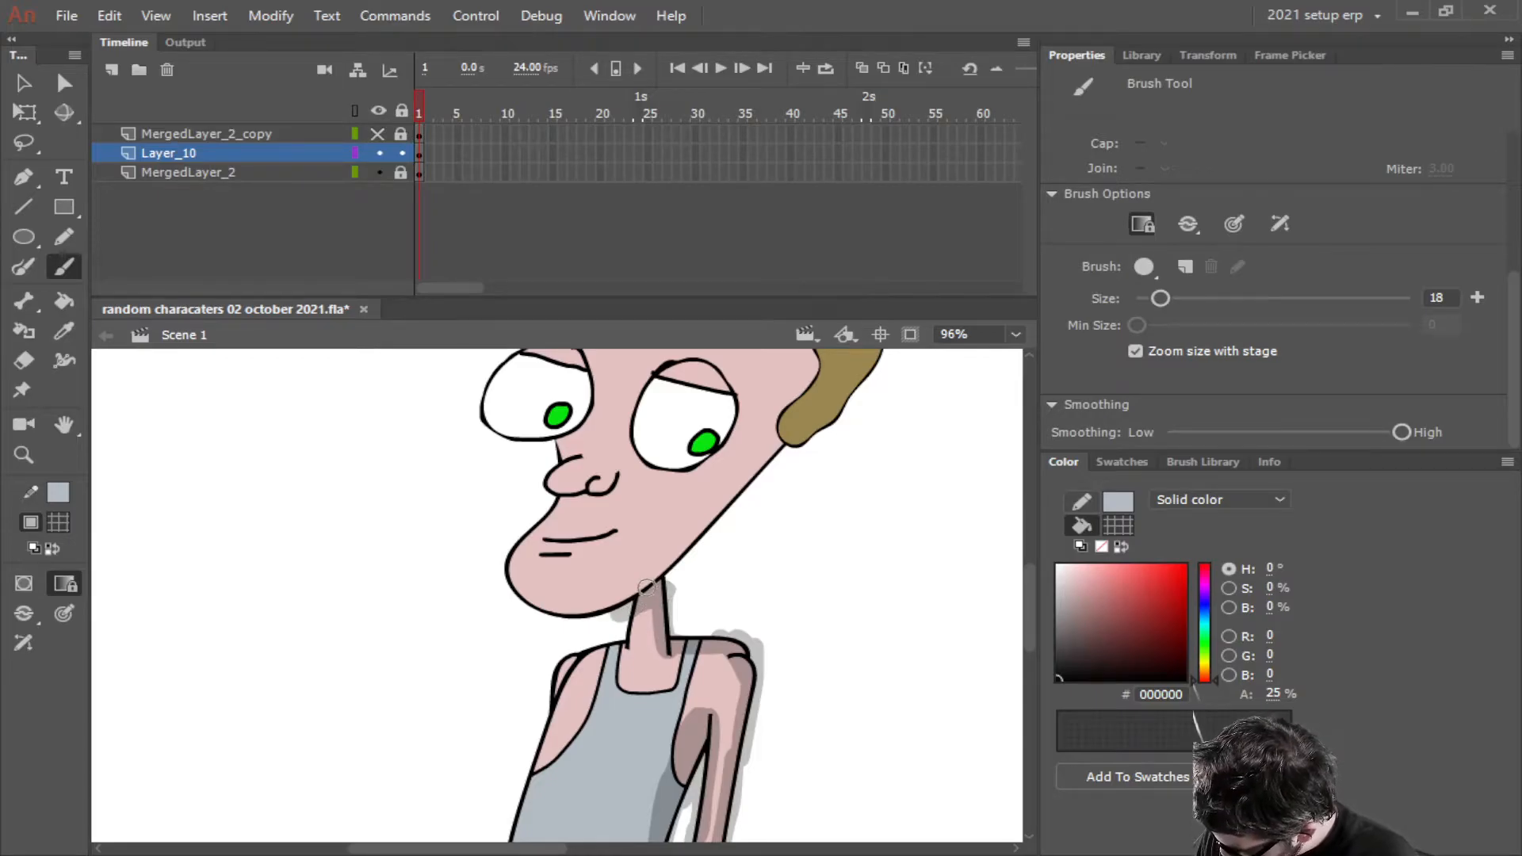
# Brush translucent shadows on the face along the hairline and jaw edge, and under both eyes
pyautogui.scroll(3, 789, 475)
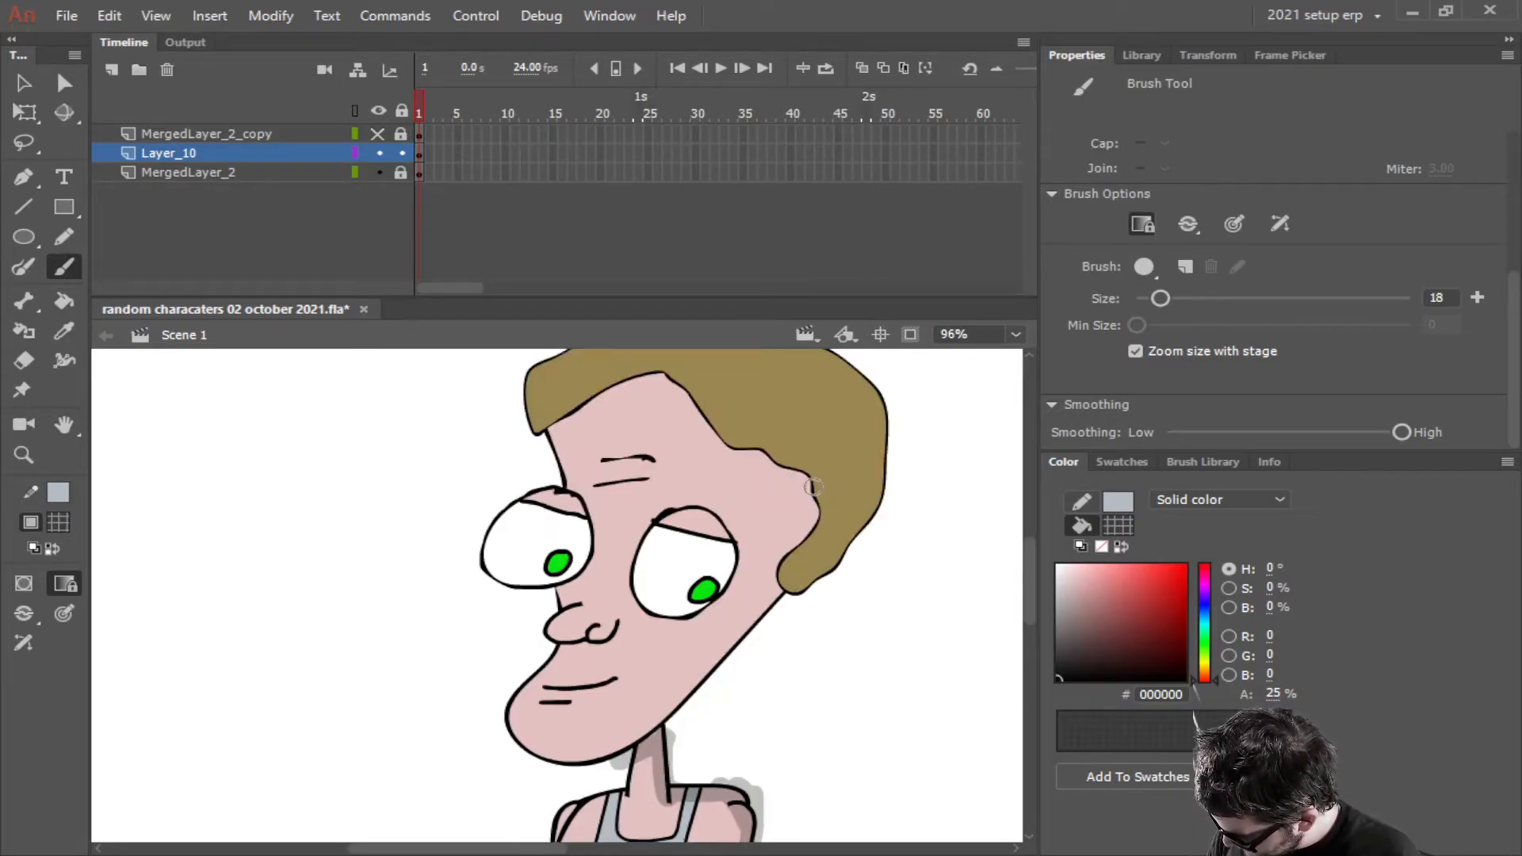
pyautogui.moveTo(745, 638)
pyautogui.mouseDown()
pyautogui.moveTo(704, 678)
pyautogui.moveTo(807, 523)
pyautogui.moveTo(790, 478)
pyautogui.moveTo(668, 382)
pyautogui.moveTo(549, 432)
pyautogui.moveTo(557, 419)
pyautogui.mouseUp()
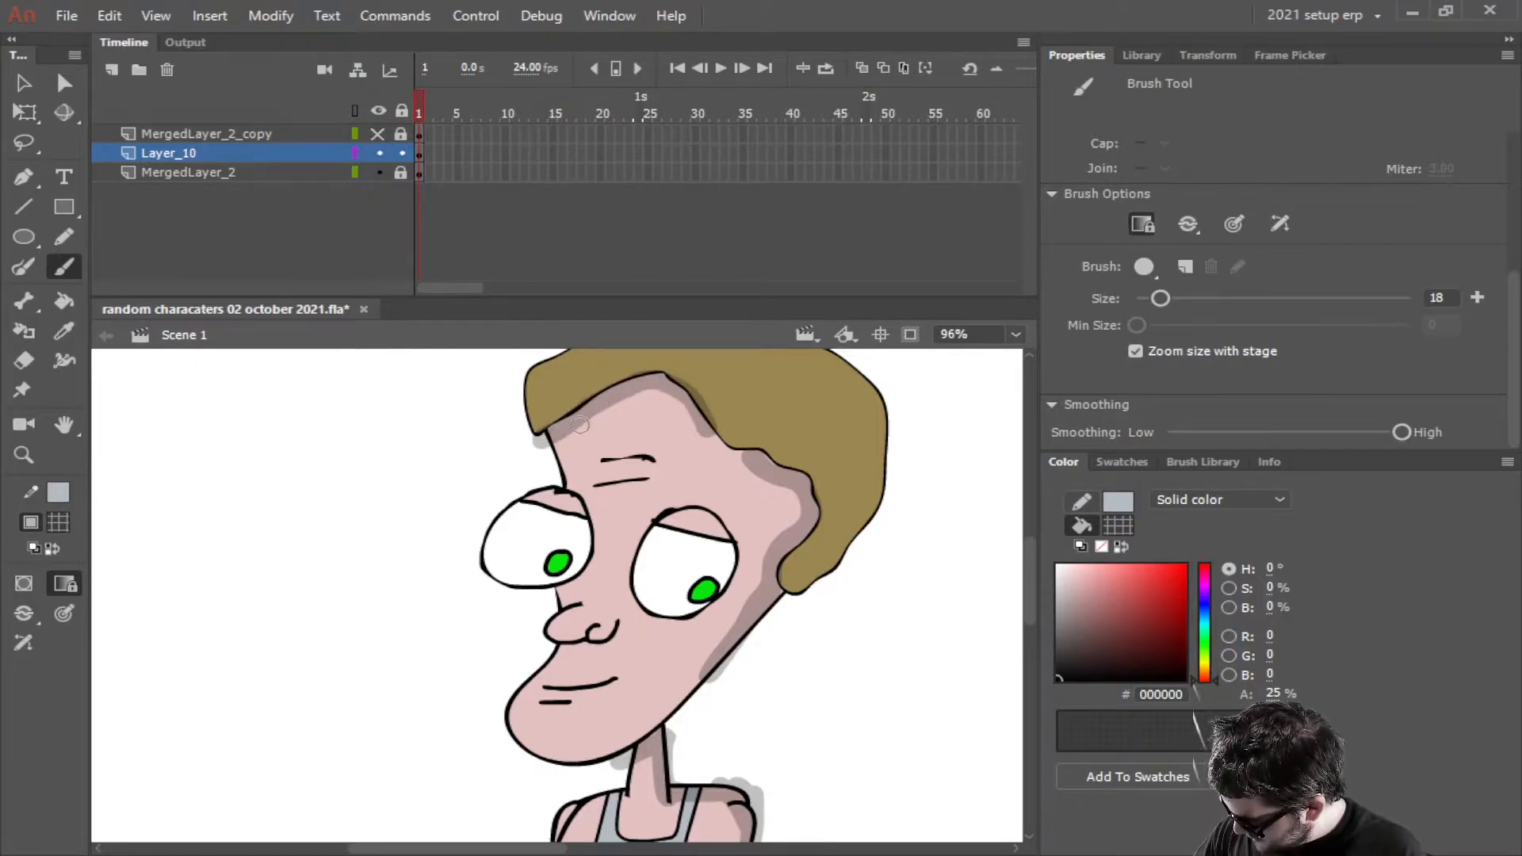
pyautogui.moveTo(558, 591)
pyautogui.mouseDown()
pyautogui.moveTo(543, 594)
pyautogui.moveTo(595, 567)
pyautogui.moveTo(685, 626)
pyautogui.moveTo(733, 584)
pyautogui.mouseUp()
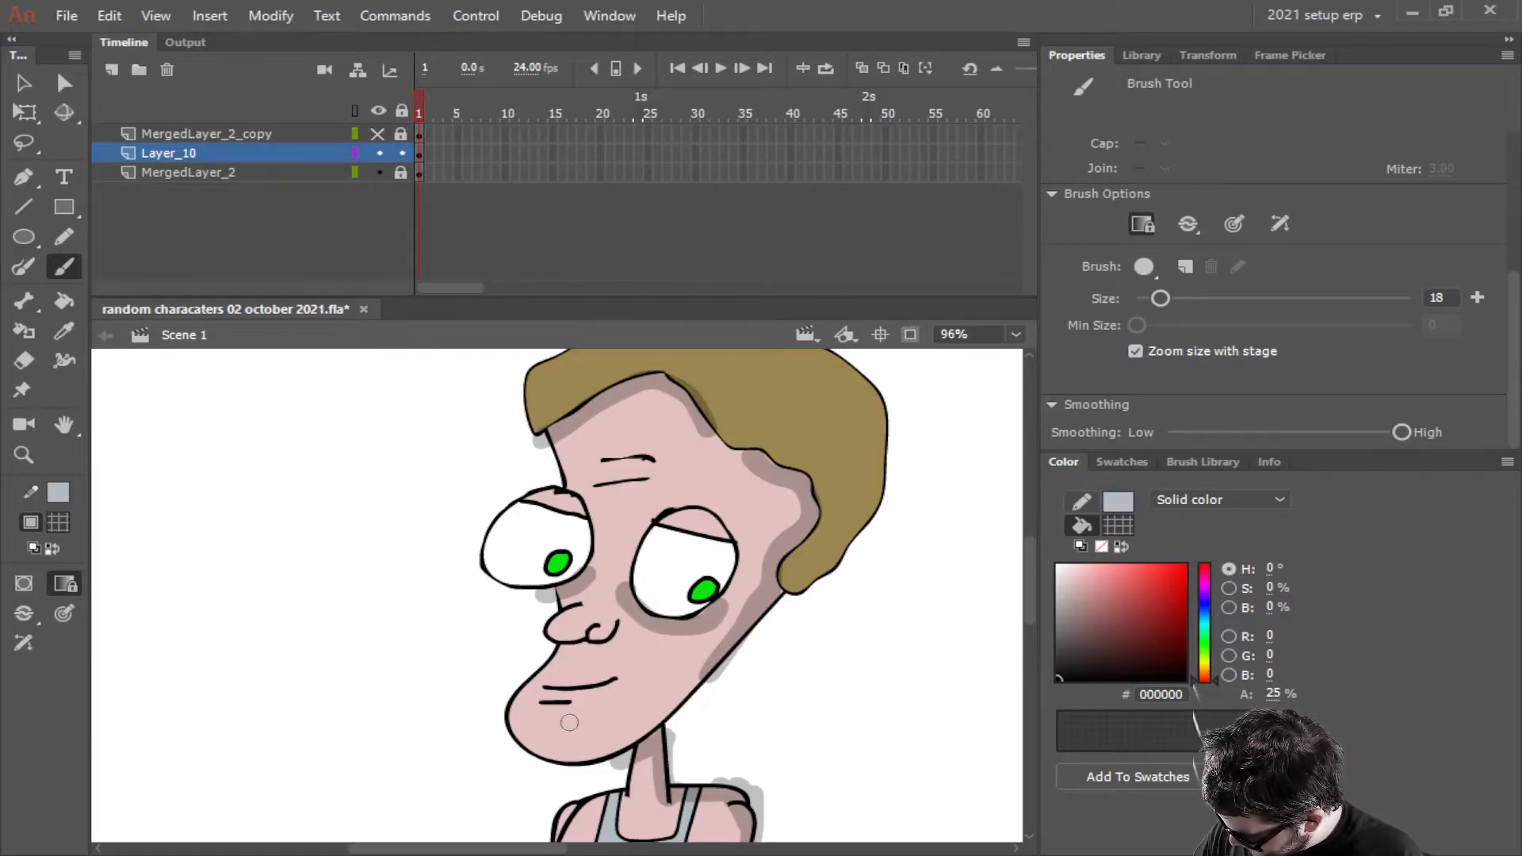
pyautogui.moveTo(536, 719); pyautogui.dragTo(572, 727)
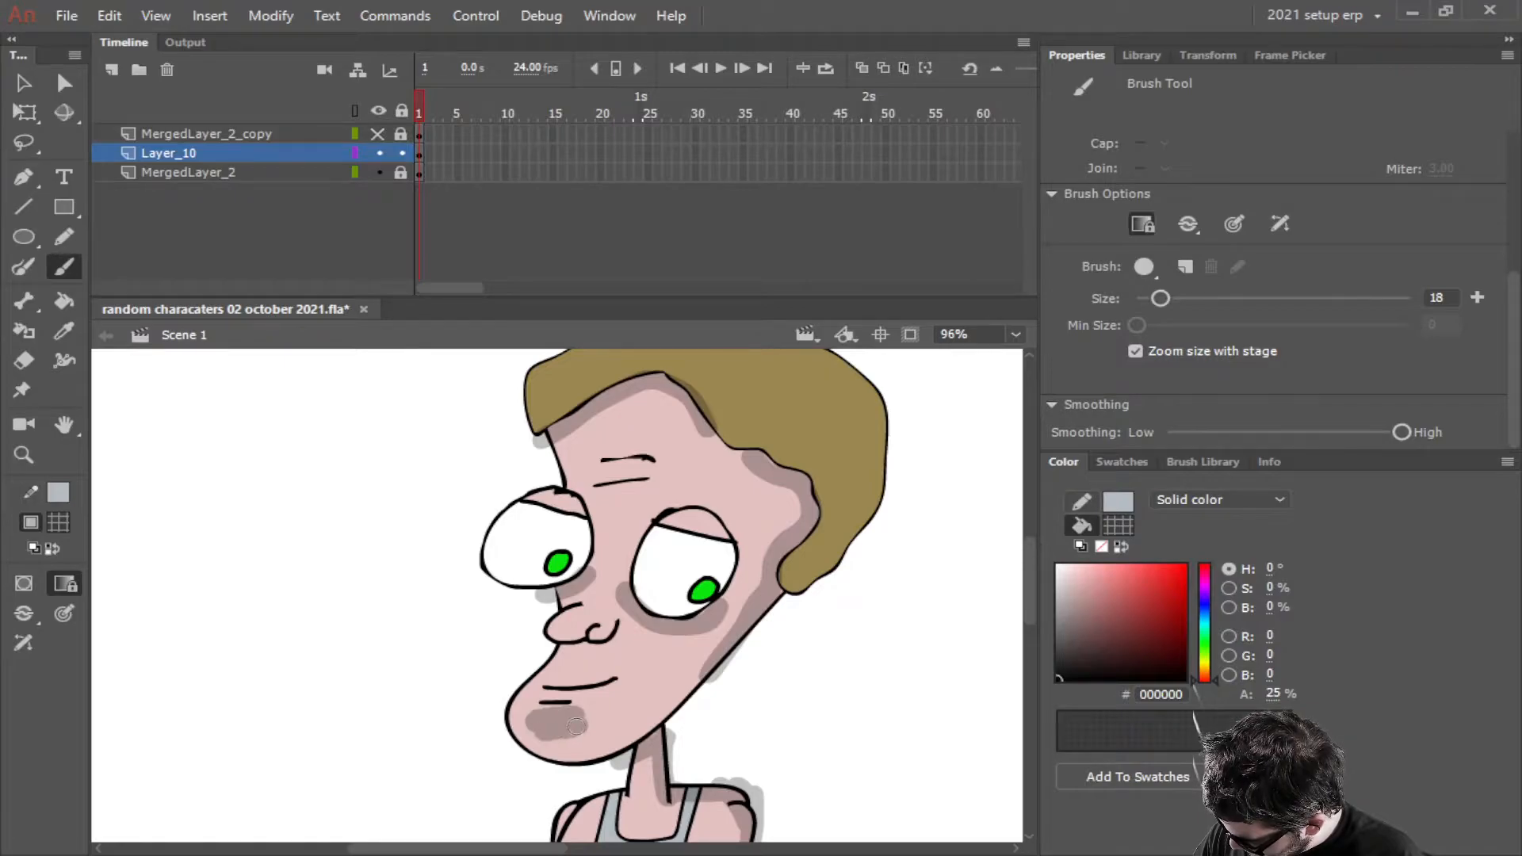
pyautogui.moveTo(542, 743)
pyautogui.mouseDown()
pyautogui.moveTo(531, 734)
pyautogui.moveTo(569, 754)
pyautogui.mouseUp()
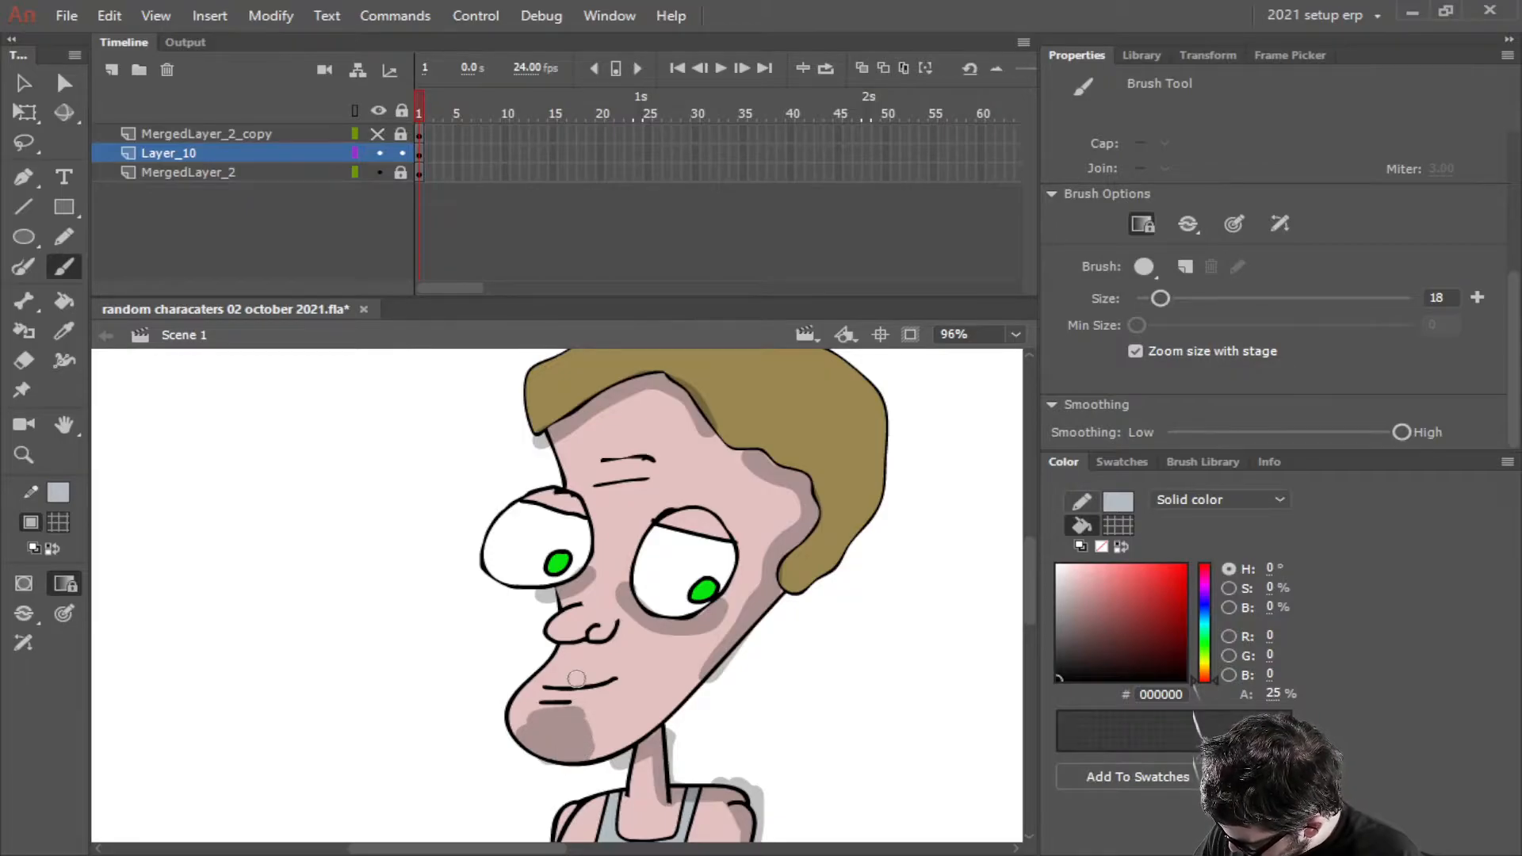
pyautogui.hotkey('ctrl', 'z')
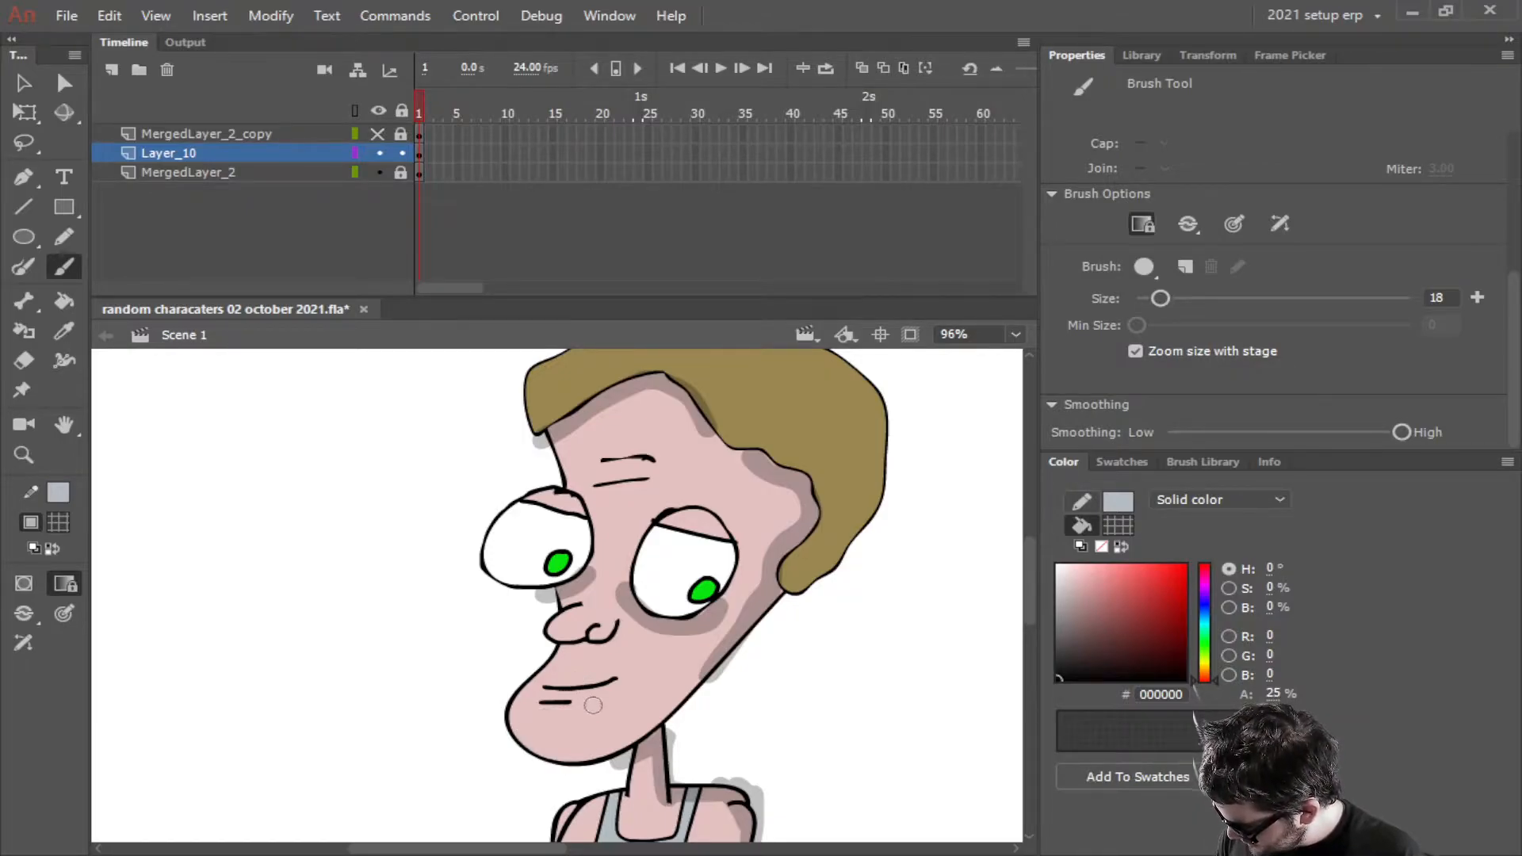
# Brush a translucent shadow along the outer edge of the hair, from the sideburn up over the crown
pyautogui.scroll(-2, 612, 677)
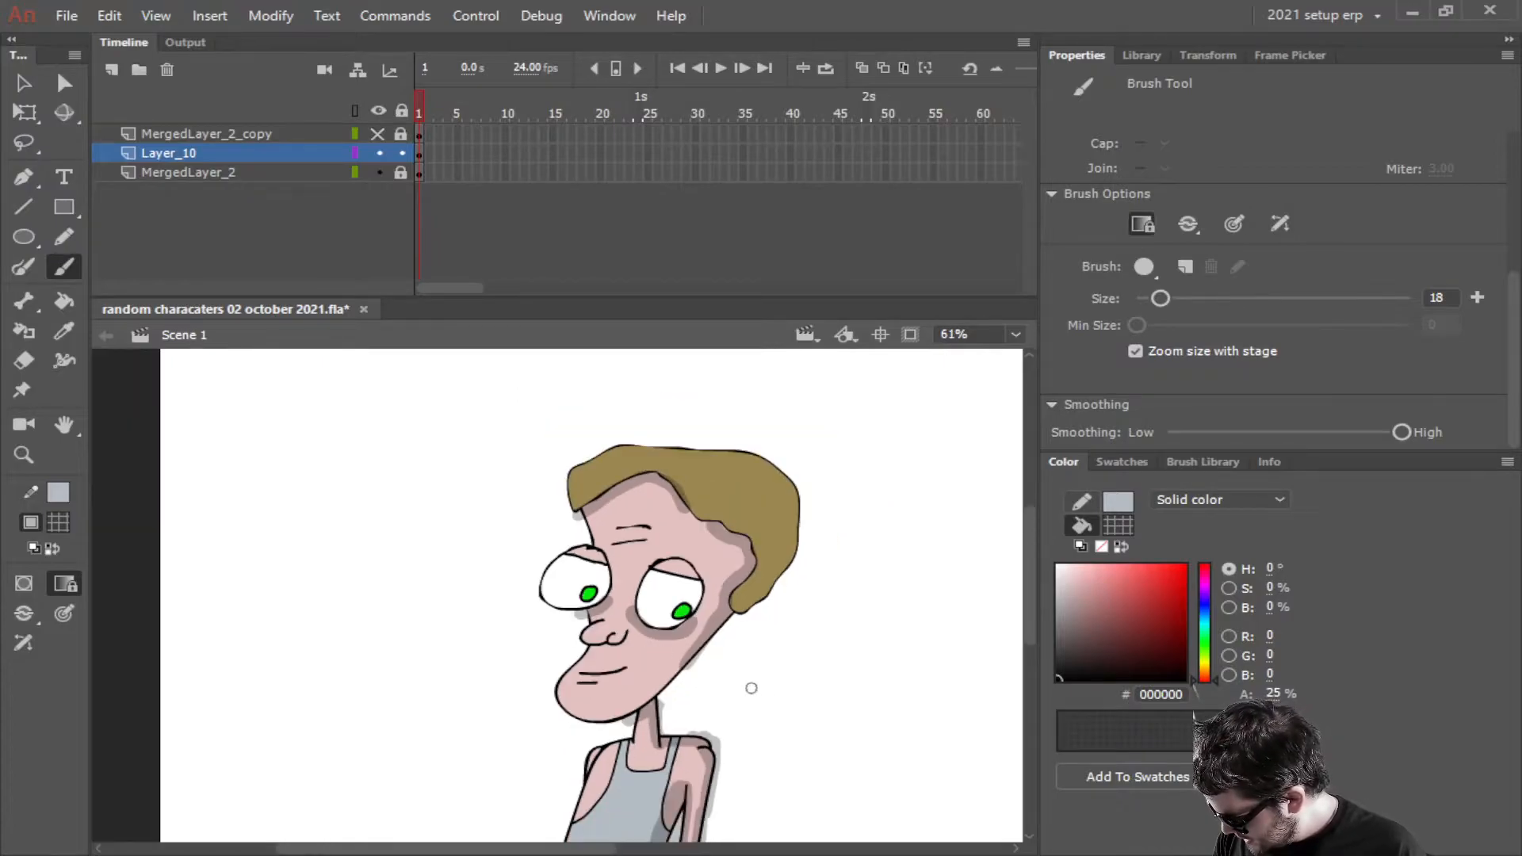
pyautogui.scroll(2, 773, 622)
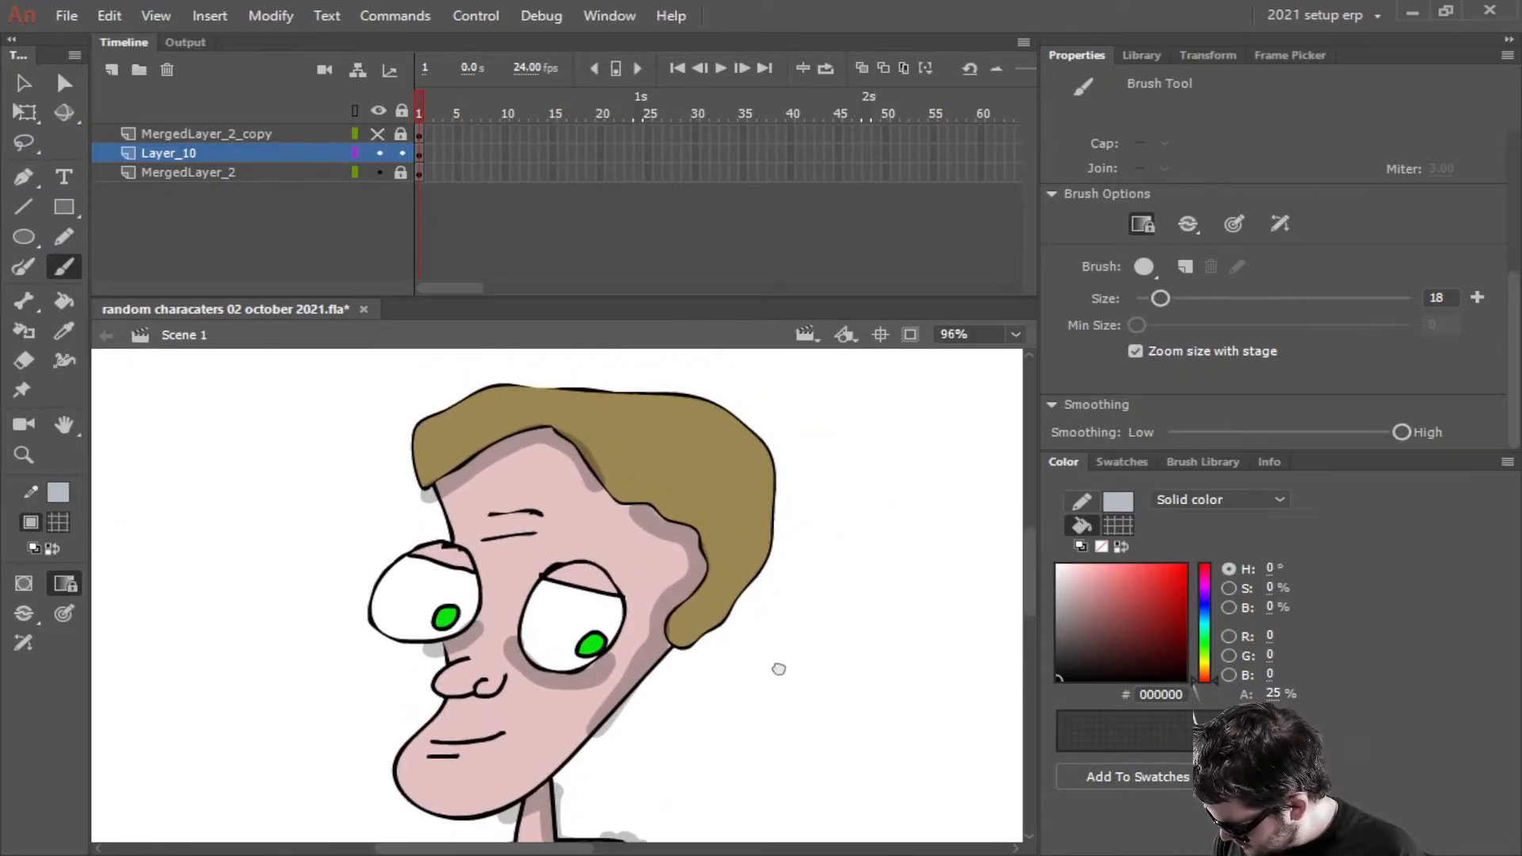
pyautogui.moveTo(737, 592)
pyautogui.mouseDown()
pyautogui.moveTo(711, 630)
pyautogui.moveTo(761, 527)
pyautogui.moveTo(728, 434)
pyautogui.moveTo(663, 397)
pyautogui.moveTo(723, 431)
pyautogui.moveTo(551, 387)
pyautogui.mouseUp()
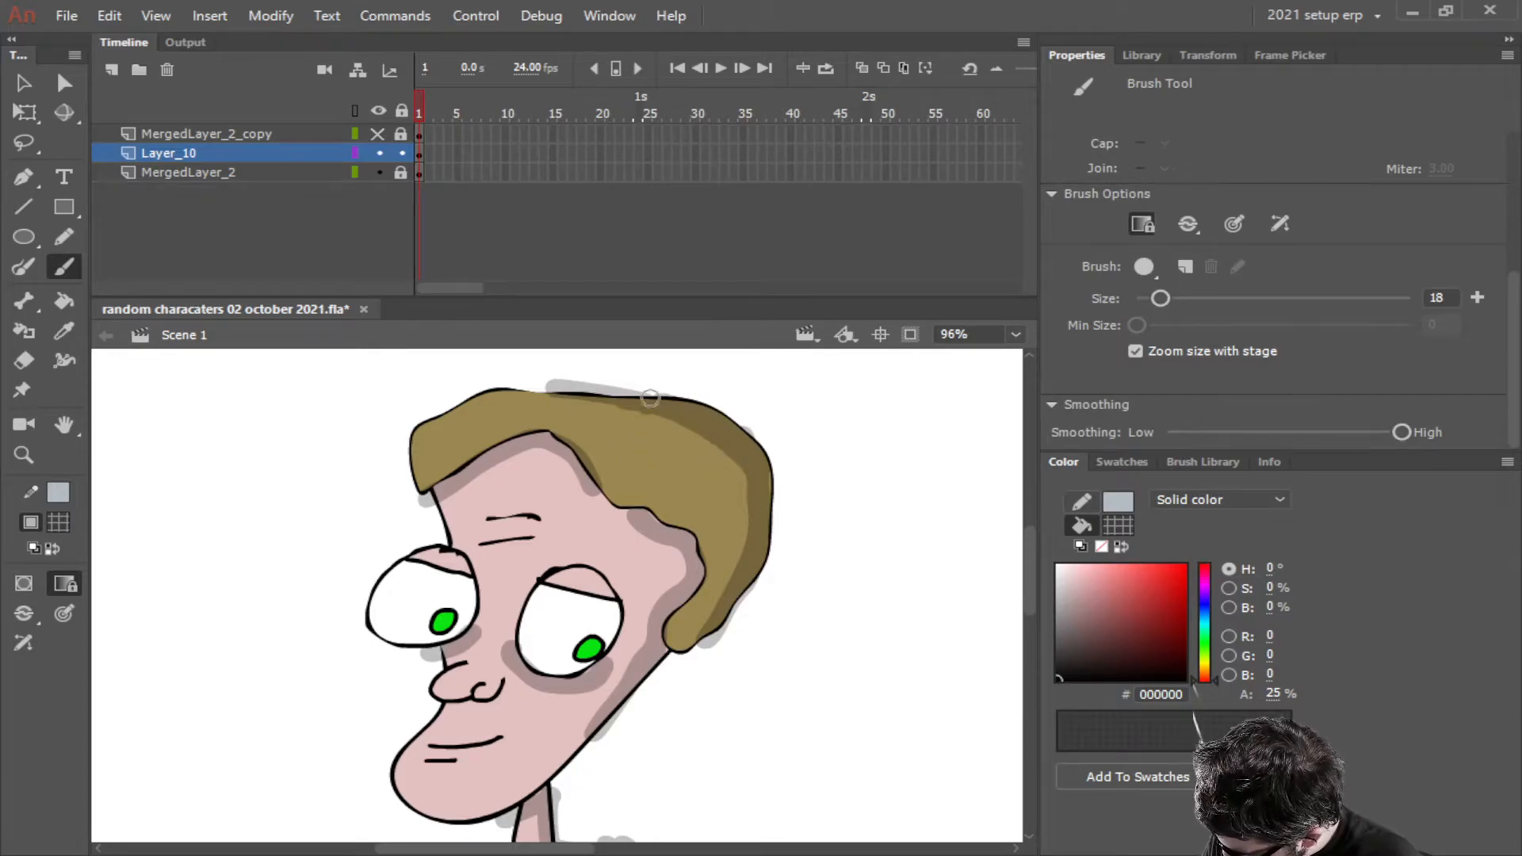
# Brush a curved translucent shadow band across the belly of the tank top, out past its front edge
pyautogui.scroll(-3, 689, 595)
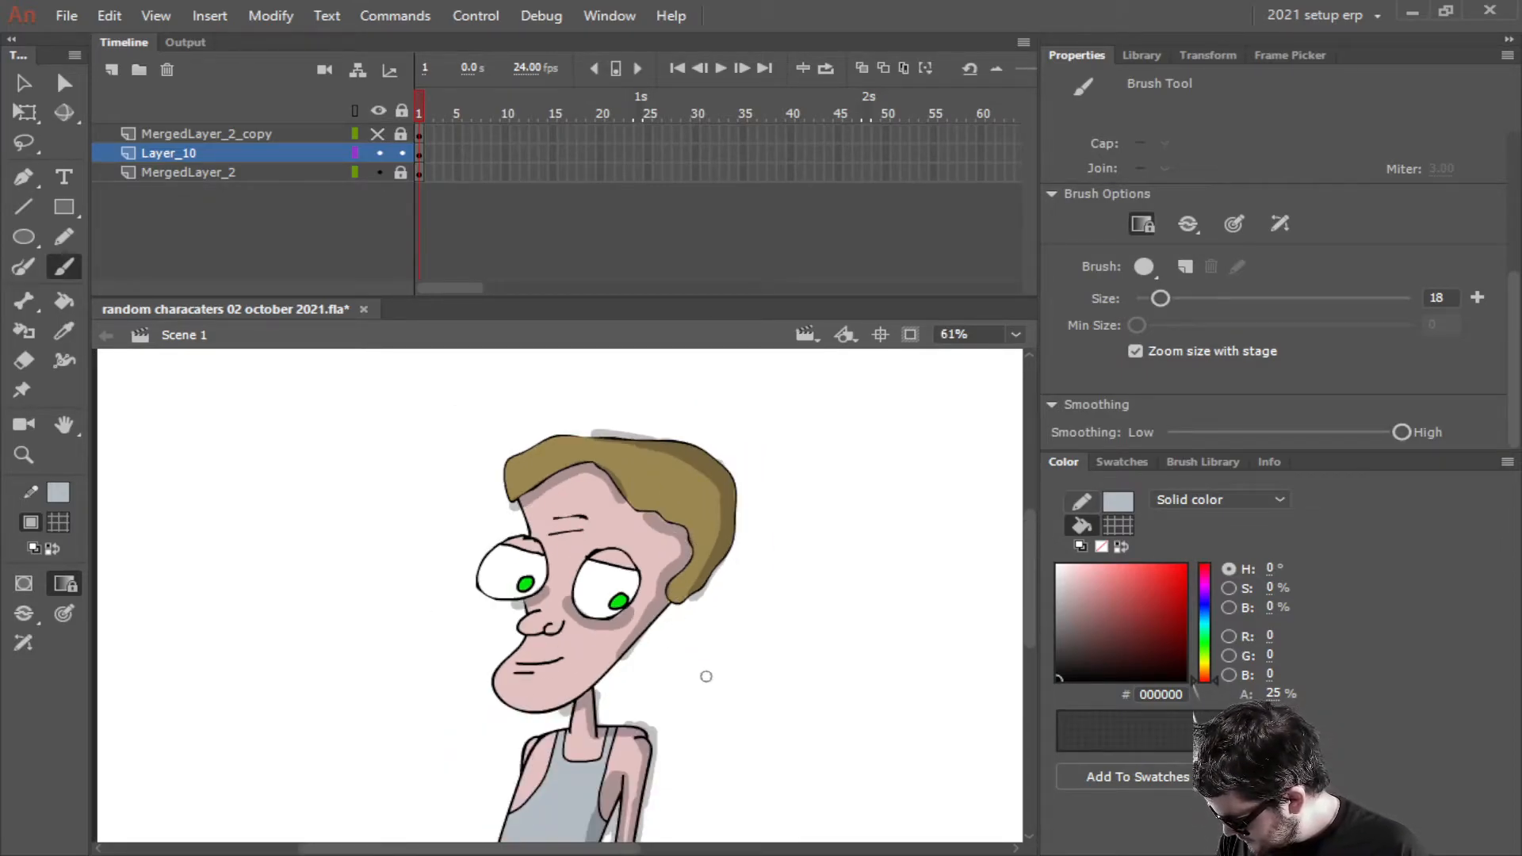
pyautogui.scroll(-4, 710, 555)
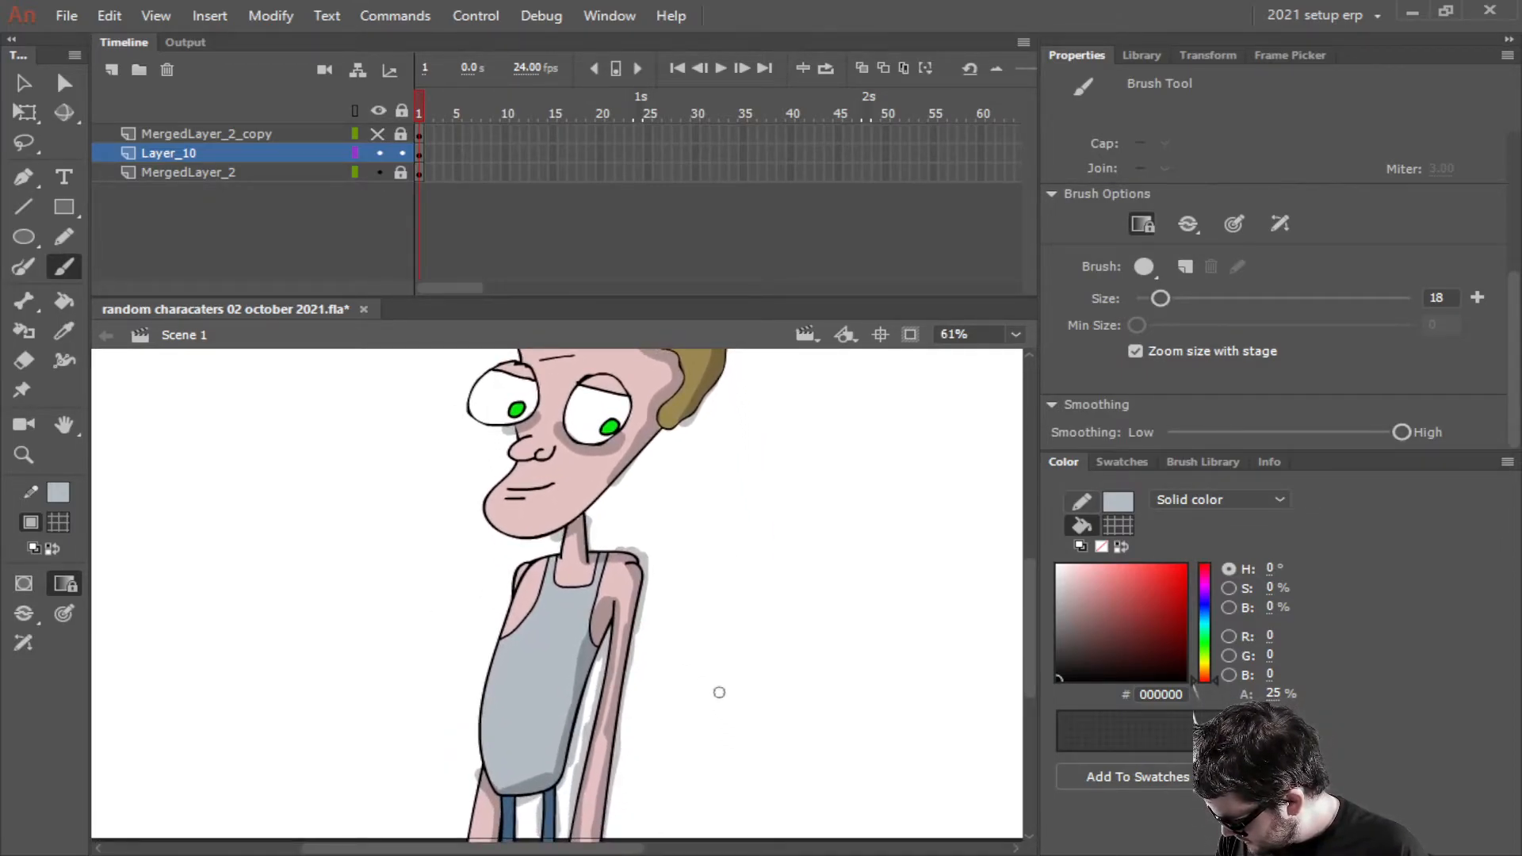
pyautogui.moveTo(719, 692); pyautogui.dragTo(774, 574)
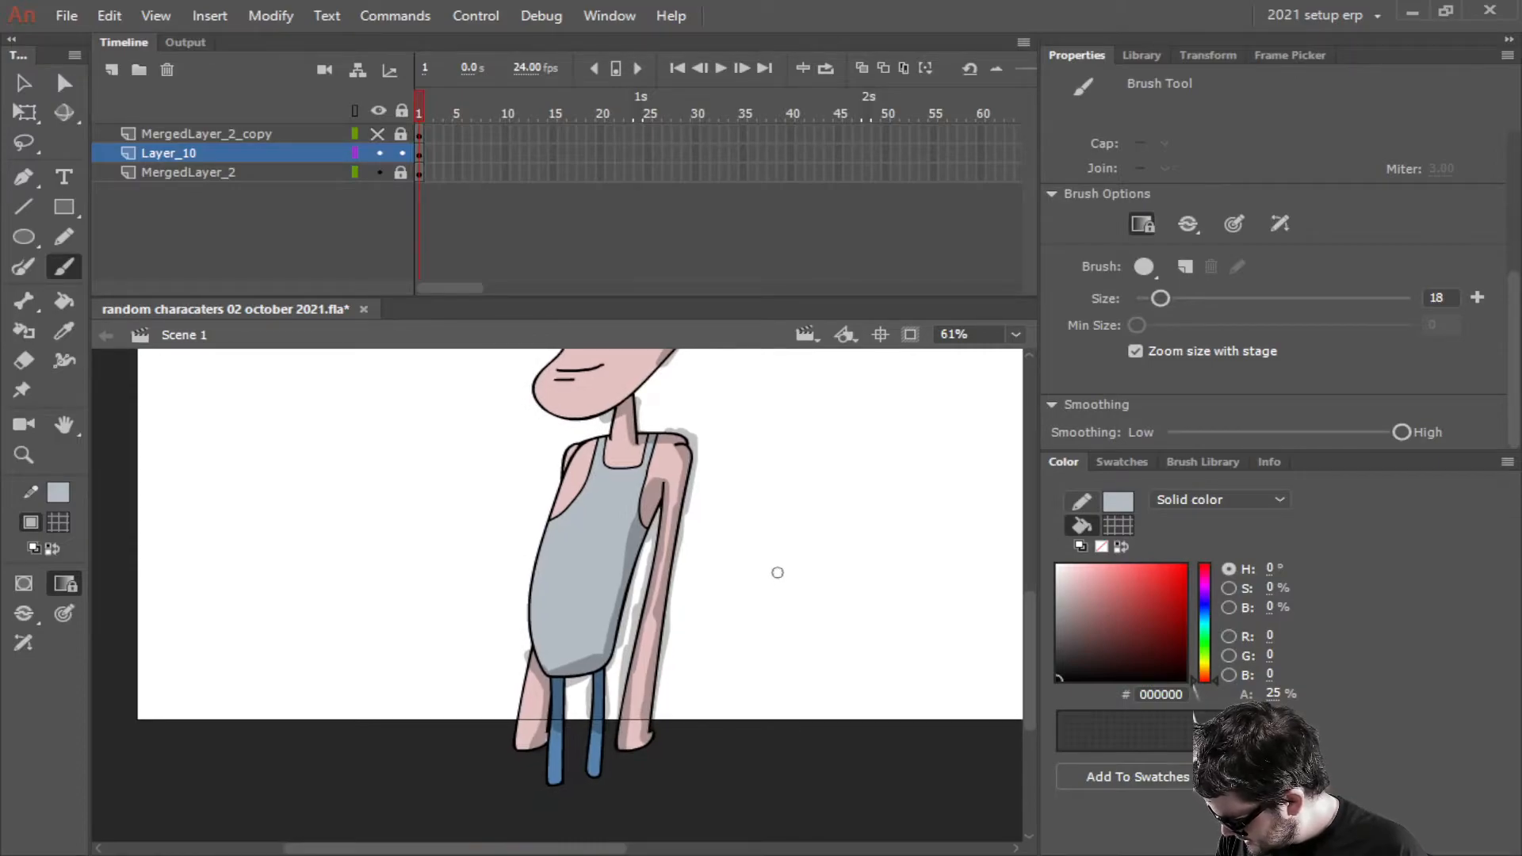
pyautogui.moveTo(759, 498); pyautogui.dragTo(750, 566)
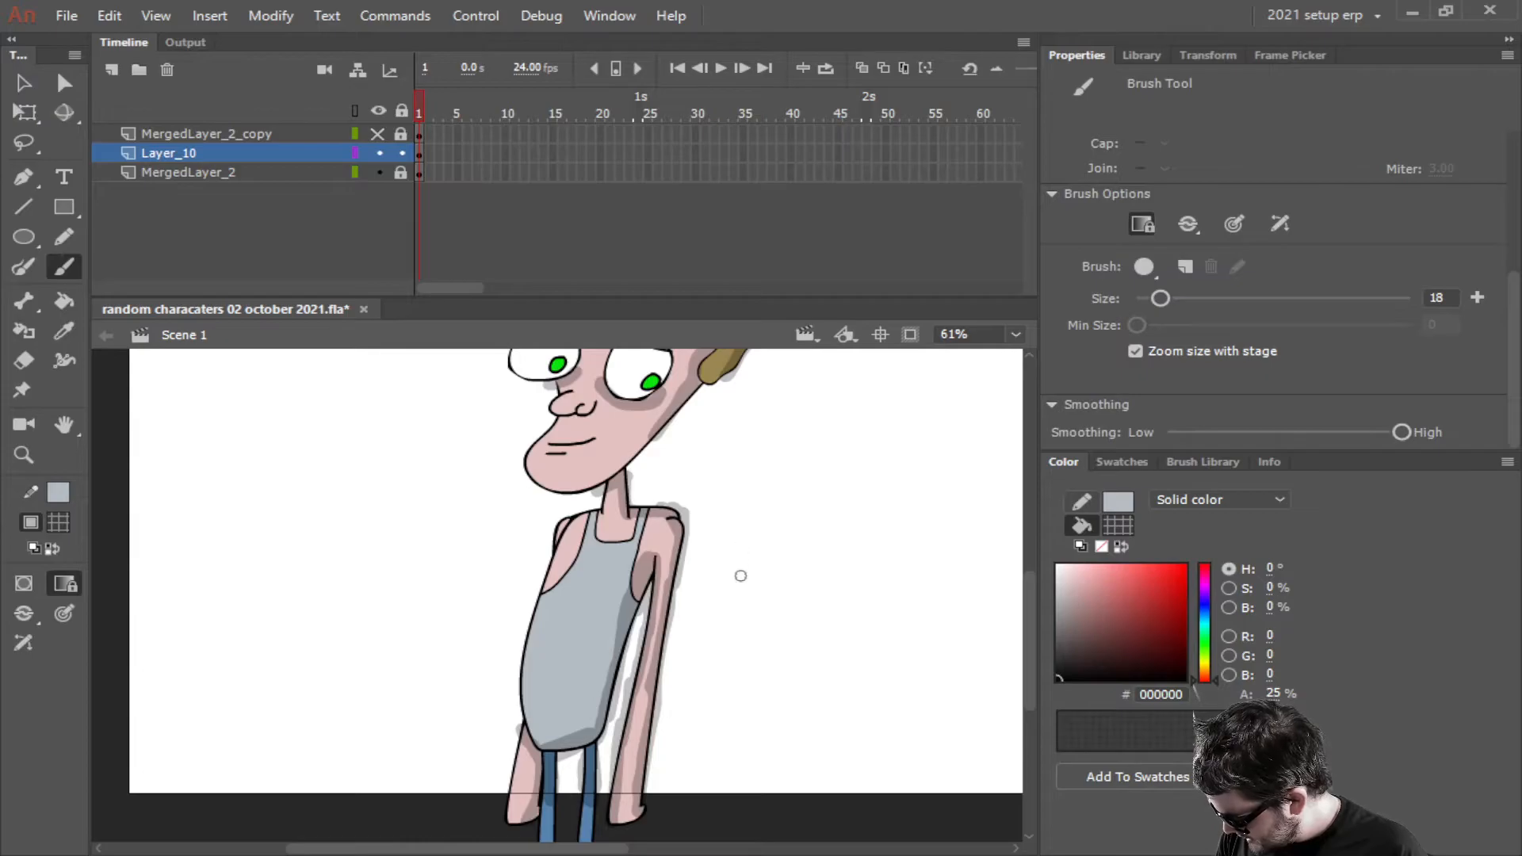
pyautogui.scroll(3, 723, 623)
pyautogui.scroll(3, 748, 690)
pyautogui.moveTo(758, 703); pyautogui.dragTo(809, 449)
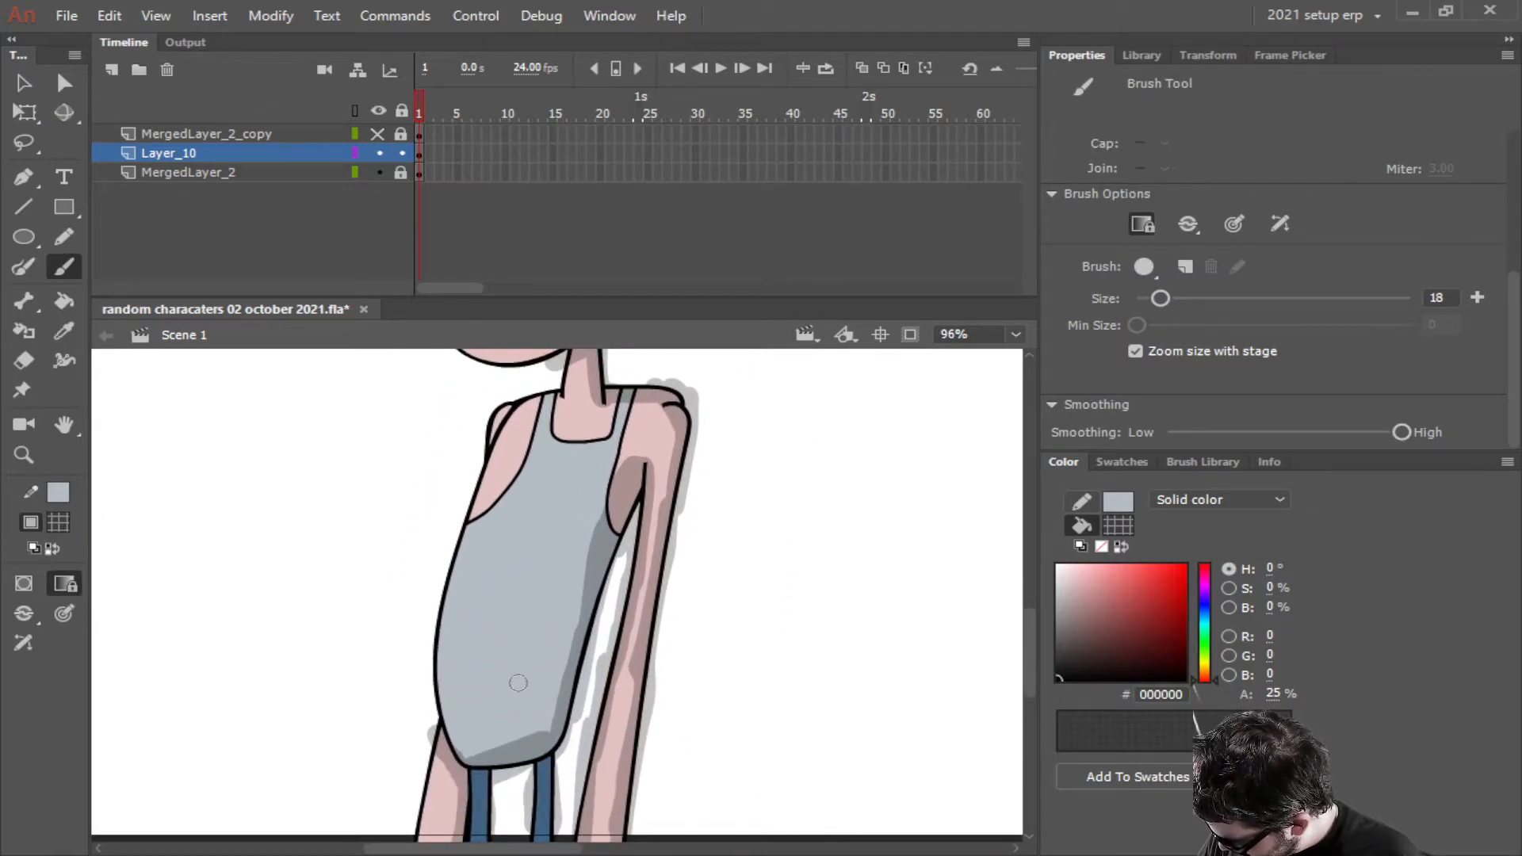
pyautogui.moveTo(549, 648); pyautogui.dragTo(456, 648)
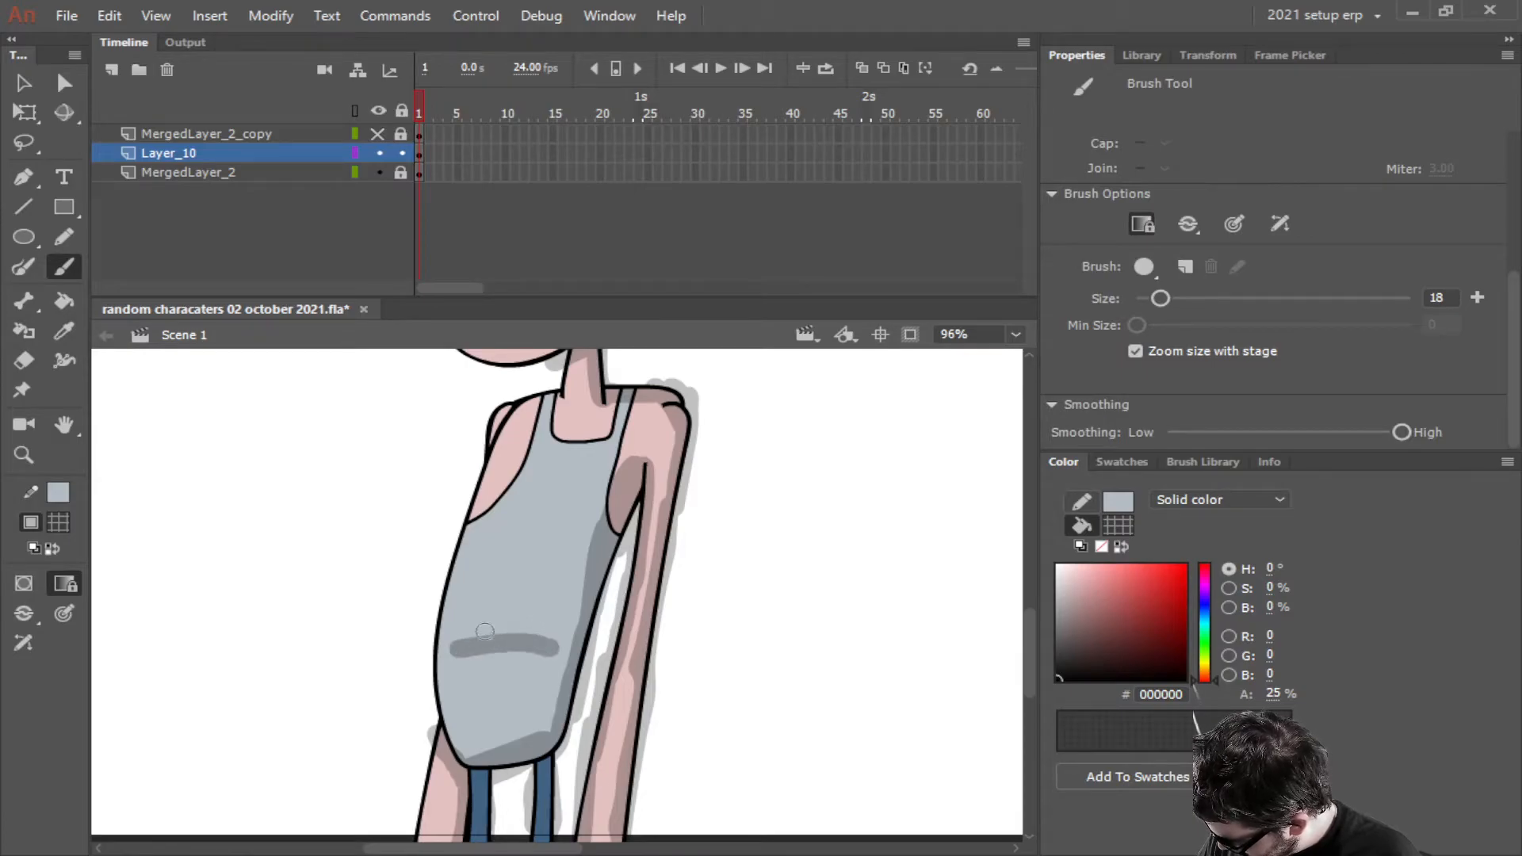
pyautogui.hotkey('ctrl', 'z')
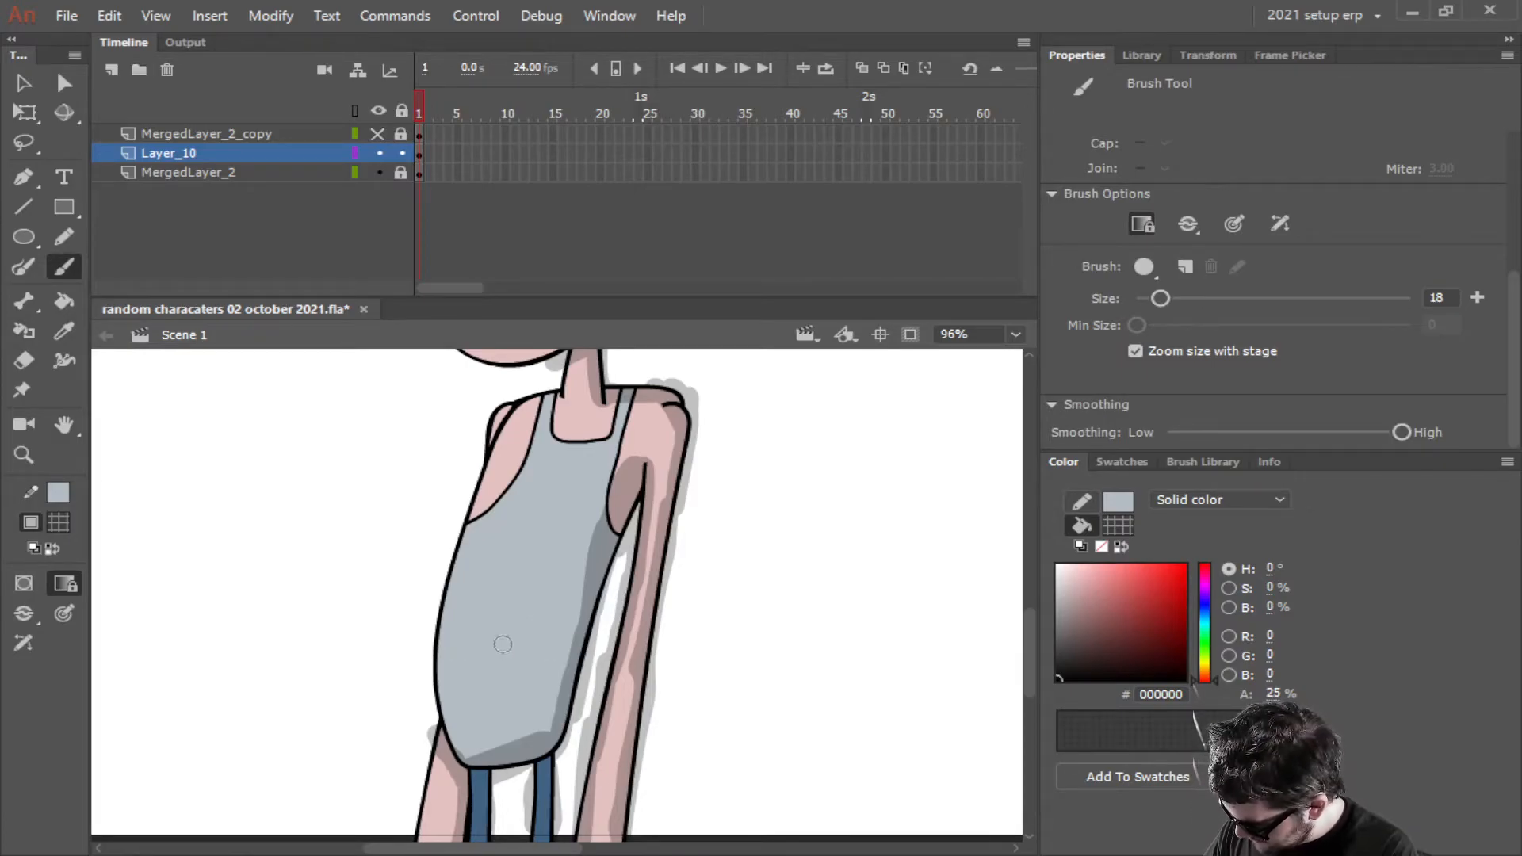
pyautogui.moveTo(565, 663)
pyautogui.mouseDown()
pyautogui.moveTo(476, 646)
pyautogui.moveTo(406, 688)
pyautogui.mouseUp()
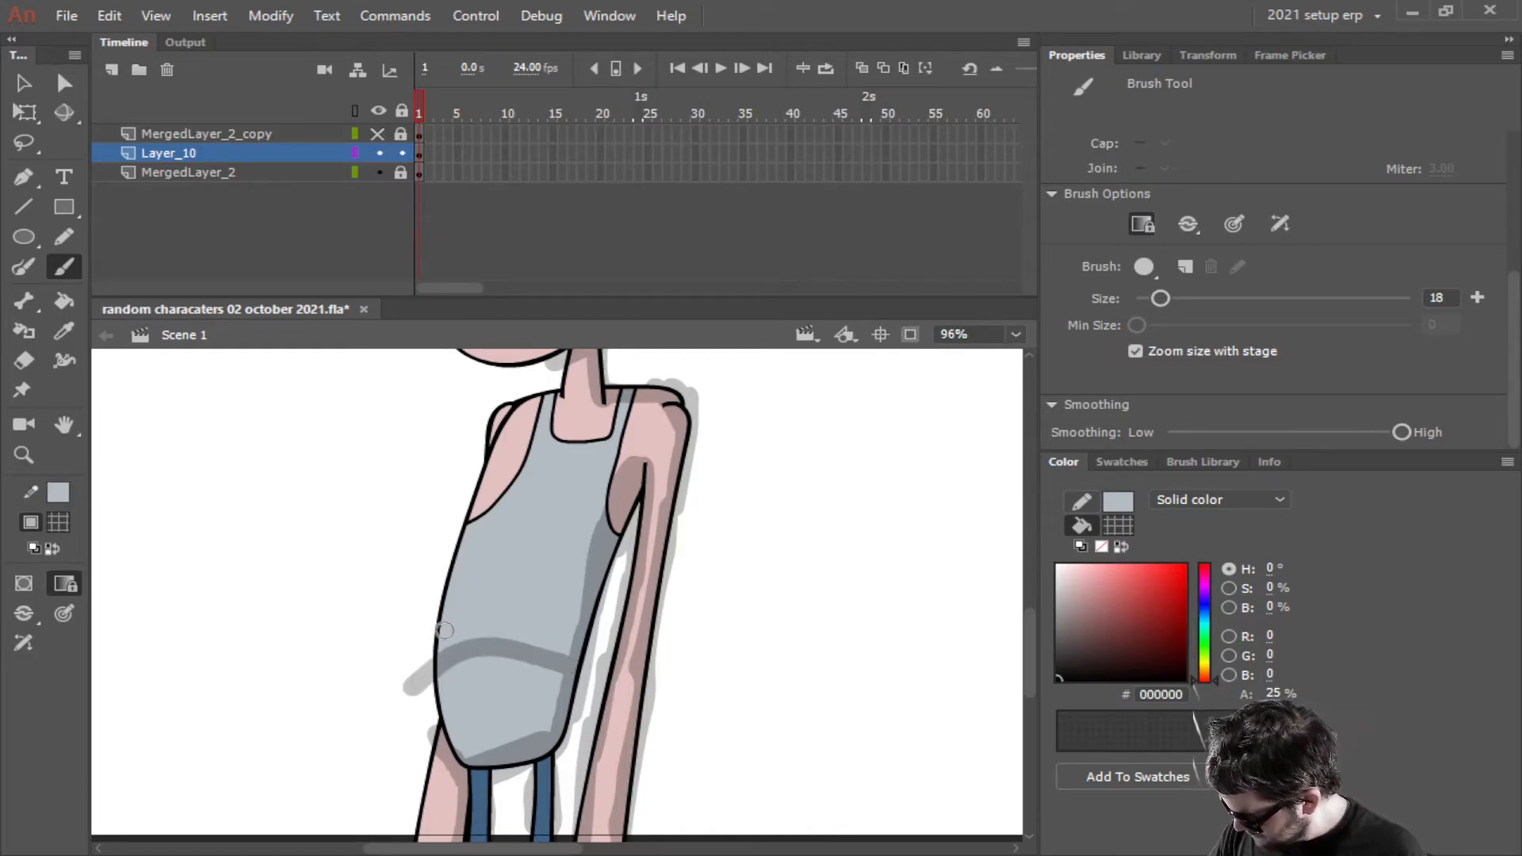
pyautogui.moveTo(564, 652)
pyautogui.mouseDown()
pyautogui.moveTo(418, 643)
pyautogui.moveTo(440, 650)
pyautogui.moveTo(411, 649)
pyautogui.moveTo(443, 720)
pyautogui.mouseUp()
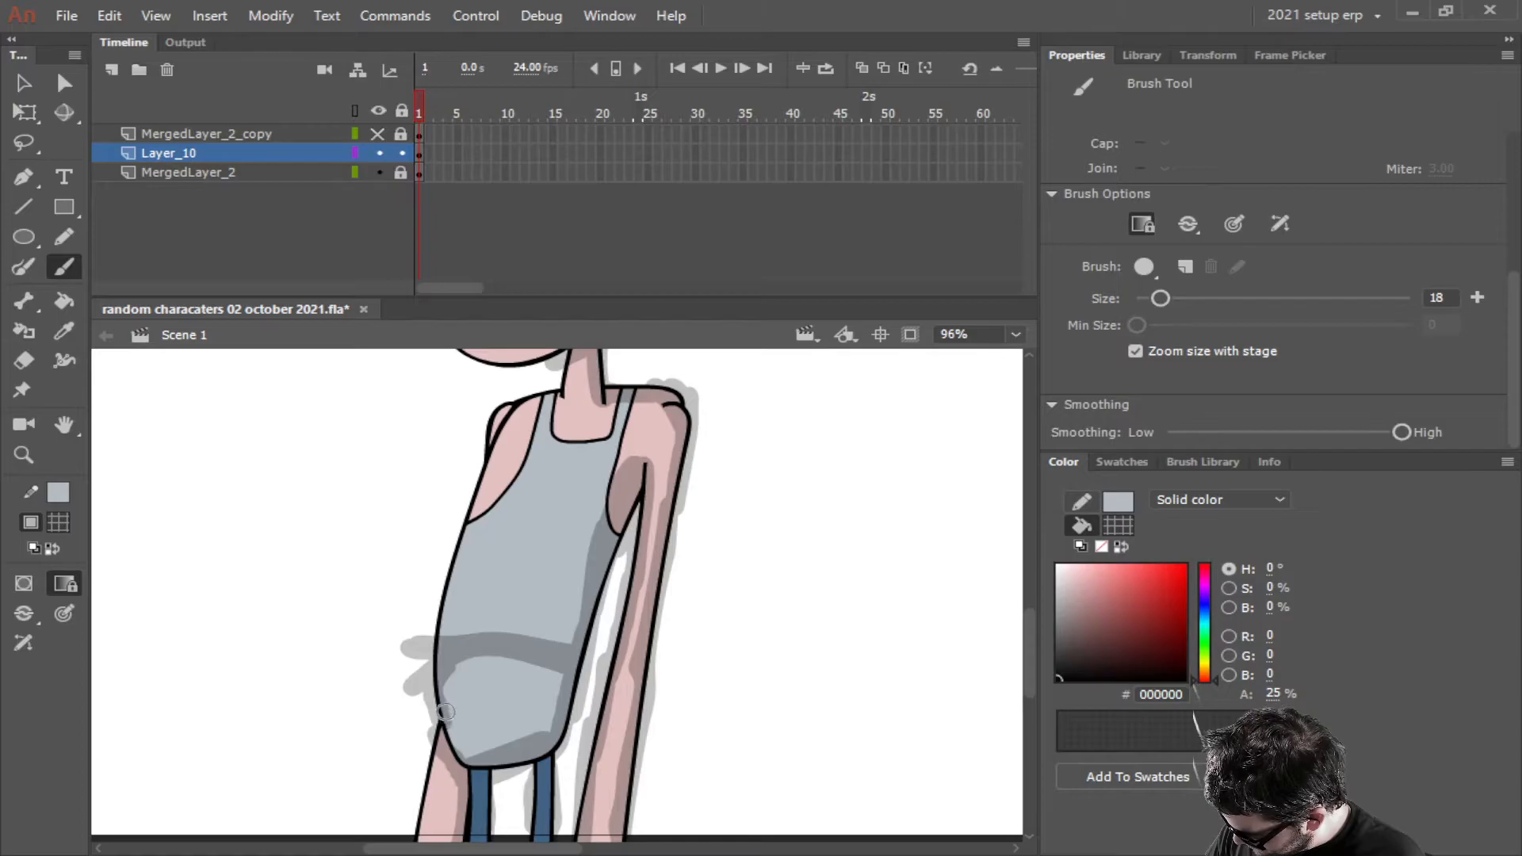
# Rework the belly shading and brush a thicker translucent shadow along the tank top's bottom hem
pyautogui.hotkey('ctrl', 'z')
pyautogui.moveTo(453, 657); pyautogui.dragTo(433, 698)
pyautogui.hotkey('ctrl', 'z')
pyautogui.moveTo(506, 765); pyautogui.dragTo(432, 728)
pyautogui.hotkey('ctrl', 'z')
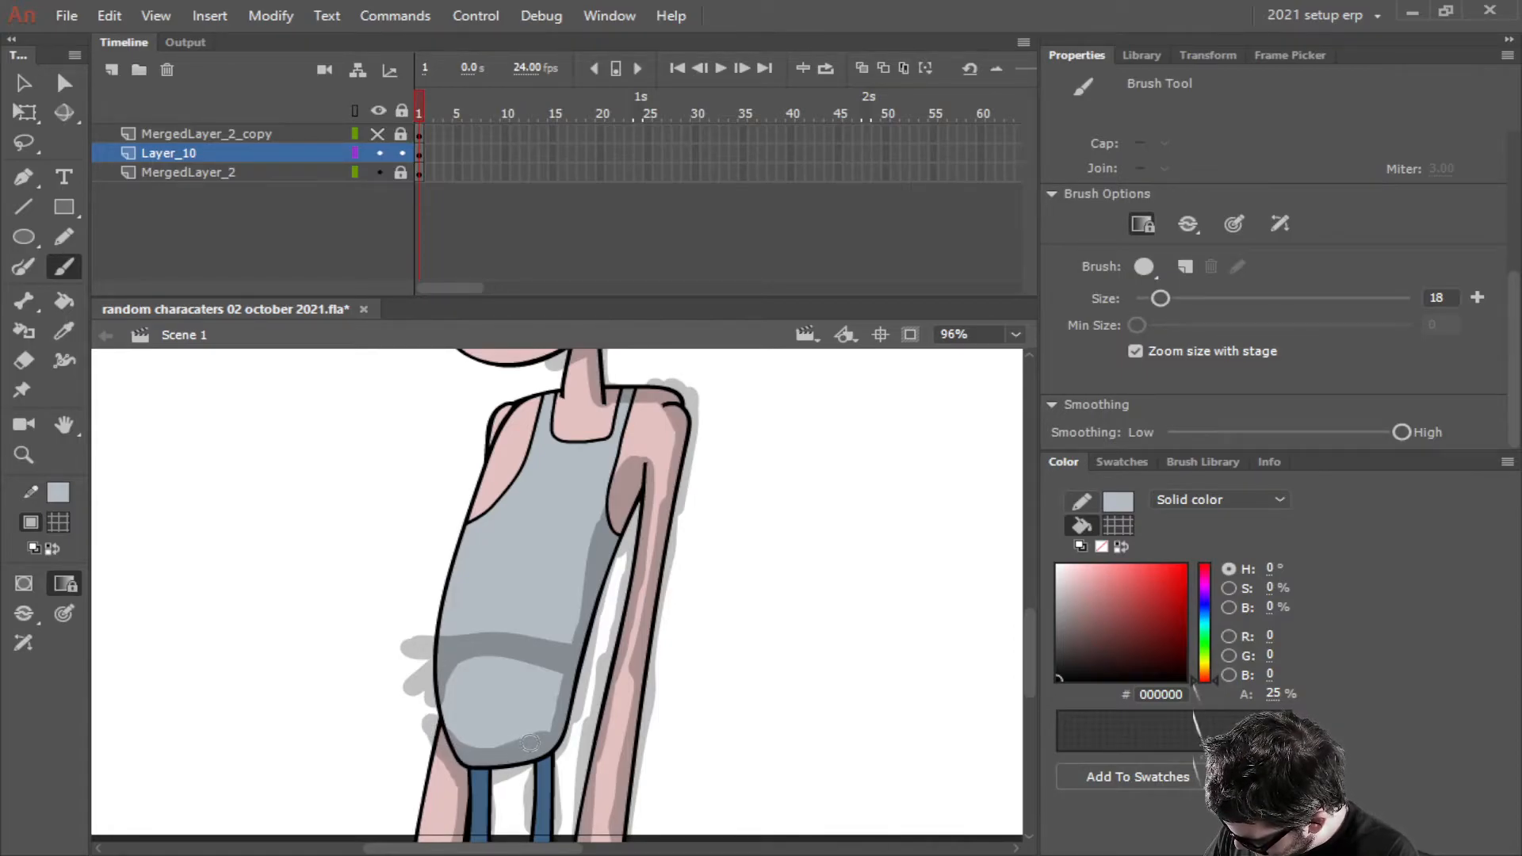
pyautogui.moveTo(552, 736)
pyautogui.mouseDown()
pyautogui.moveTo(486, 740)
pyautogui.moveTo(430, 717)
pyautogui.mouseUp()
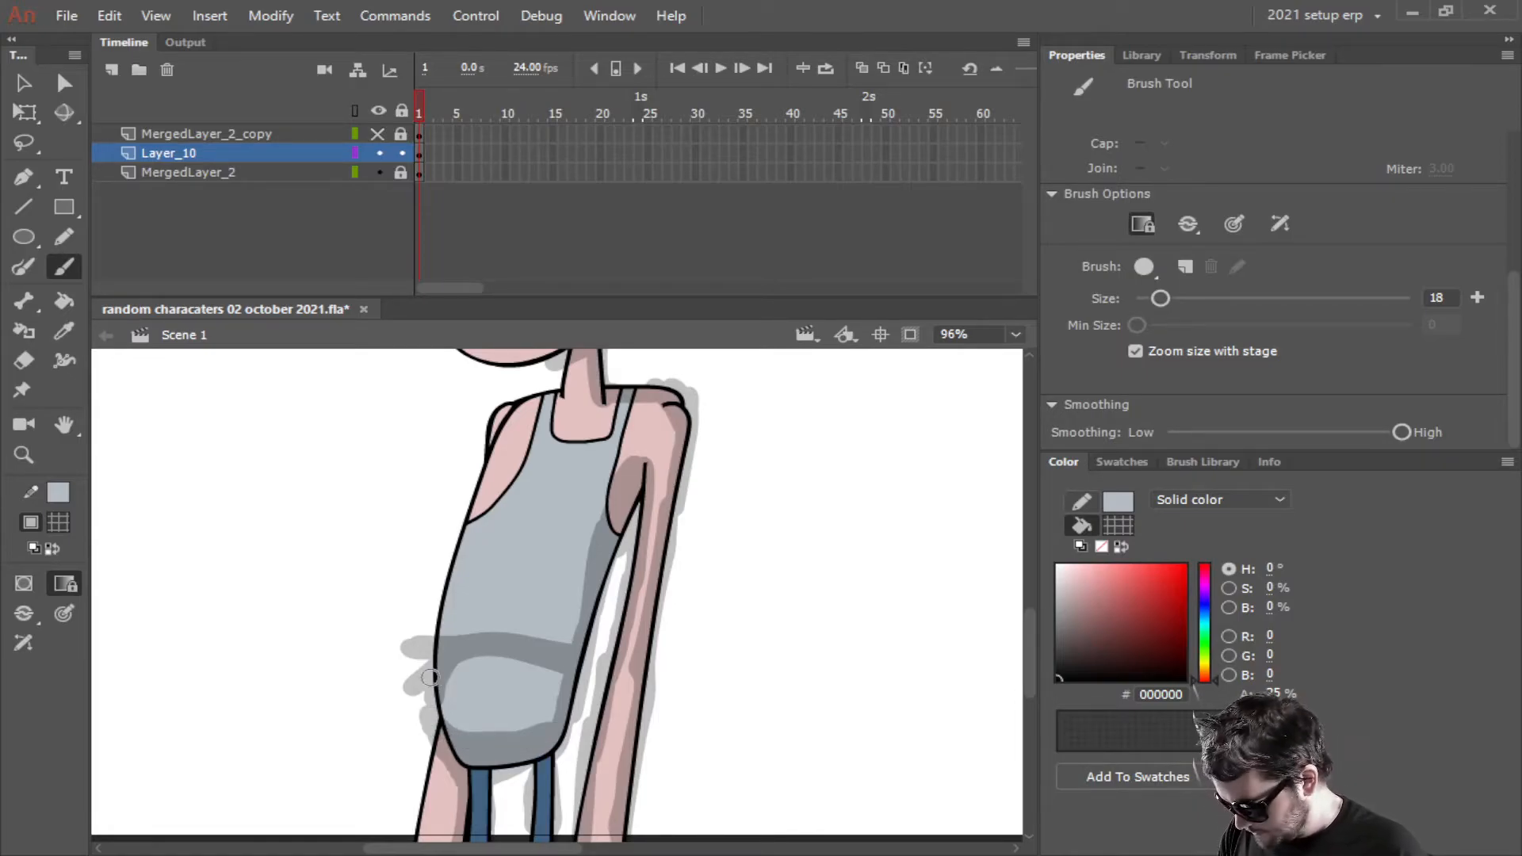
# Lock the shadow layer Layer_10 and make the MergedLayer_2_copy layer visible
pyautogui.scroll(-3, 503, 666)
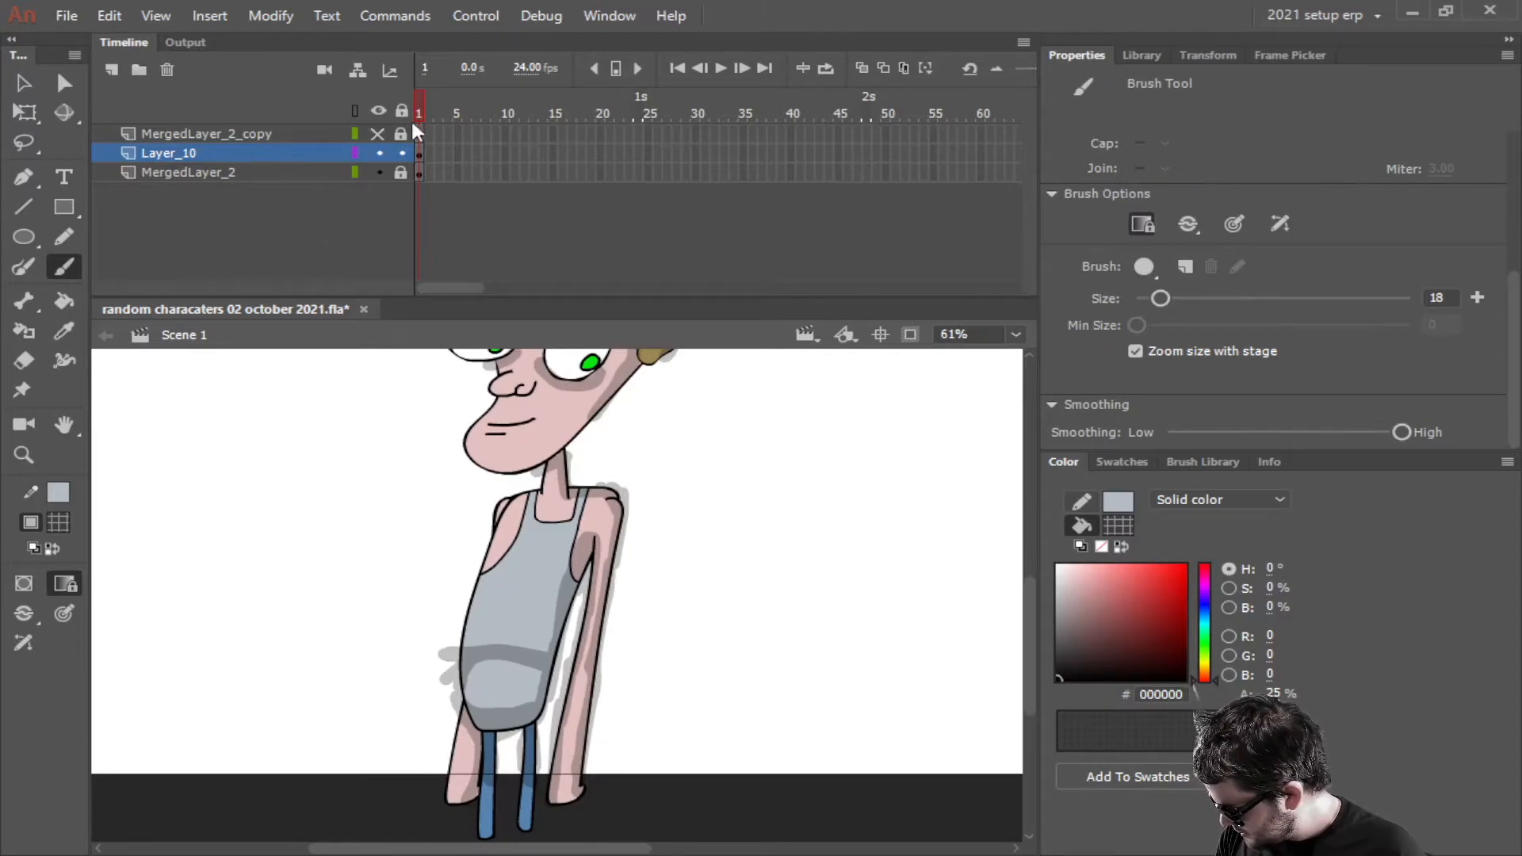
pyautogui.click(402, 154)
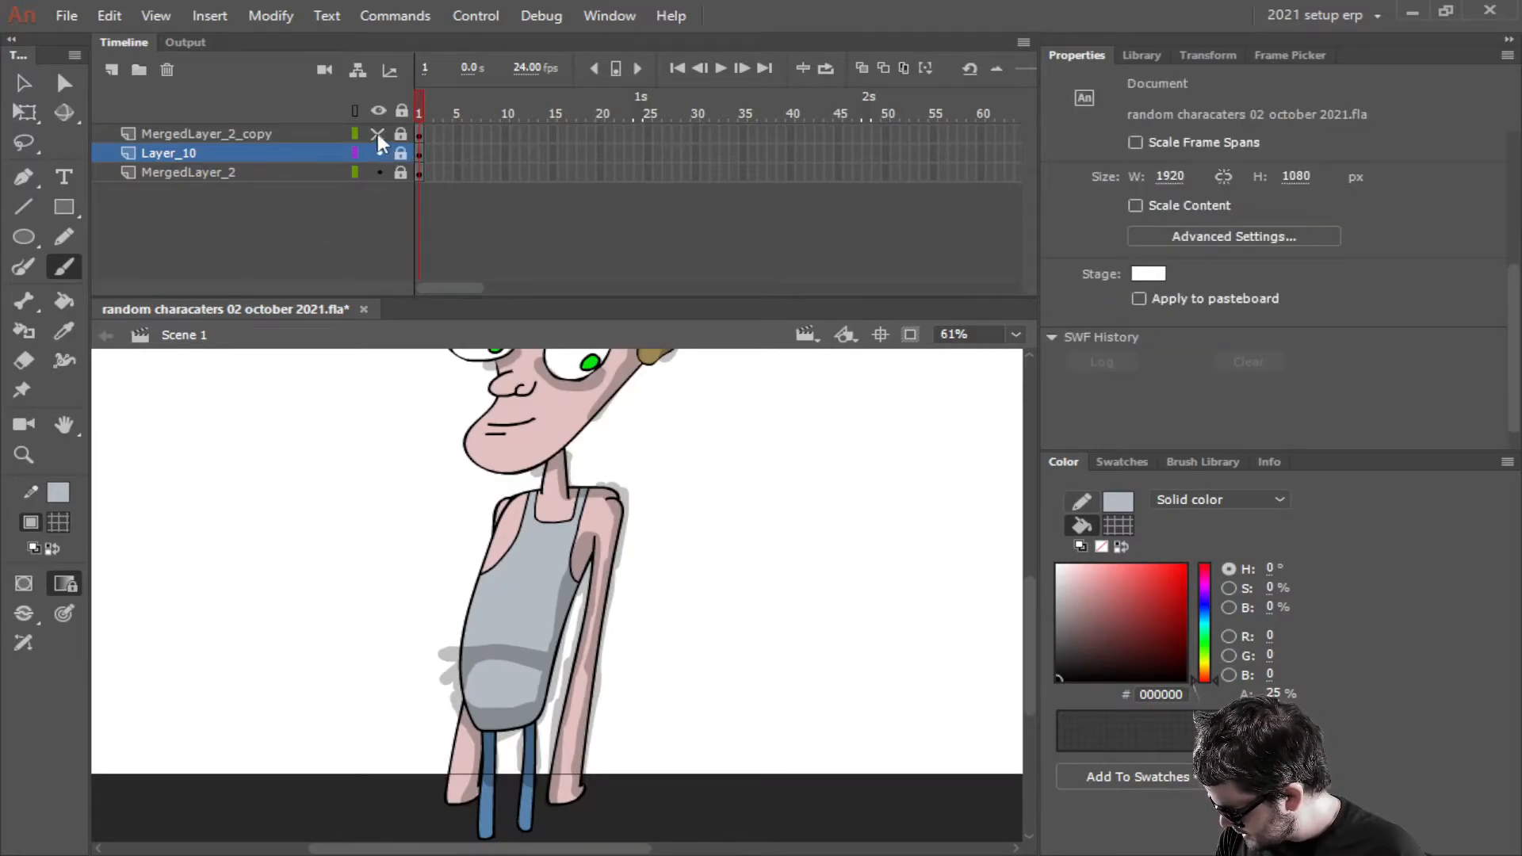
pyautogui.click(378, 133)
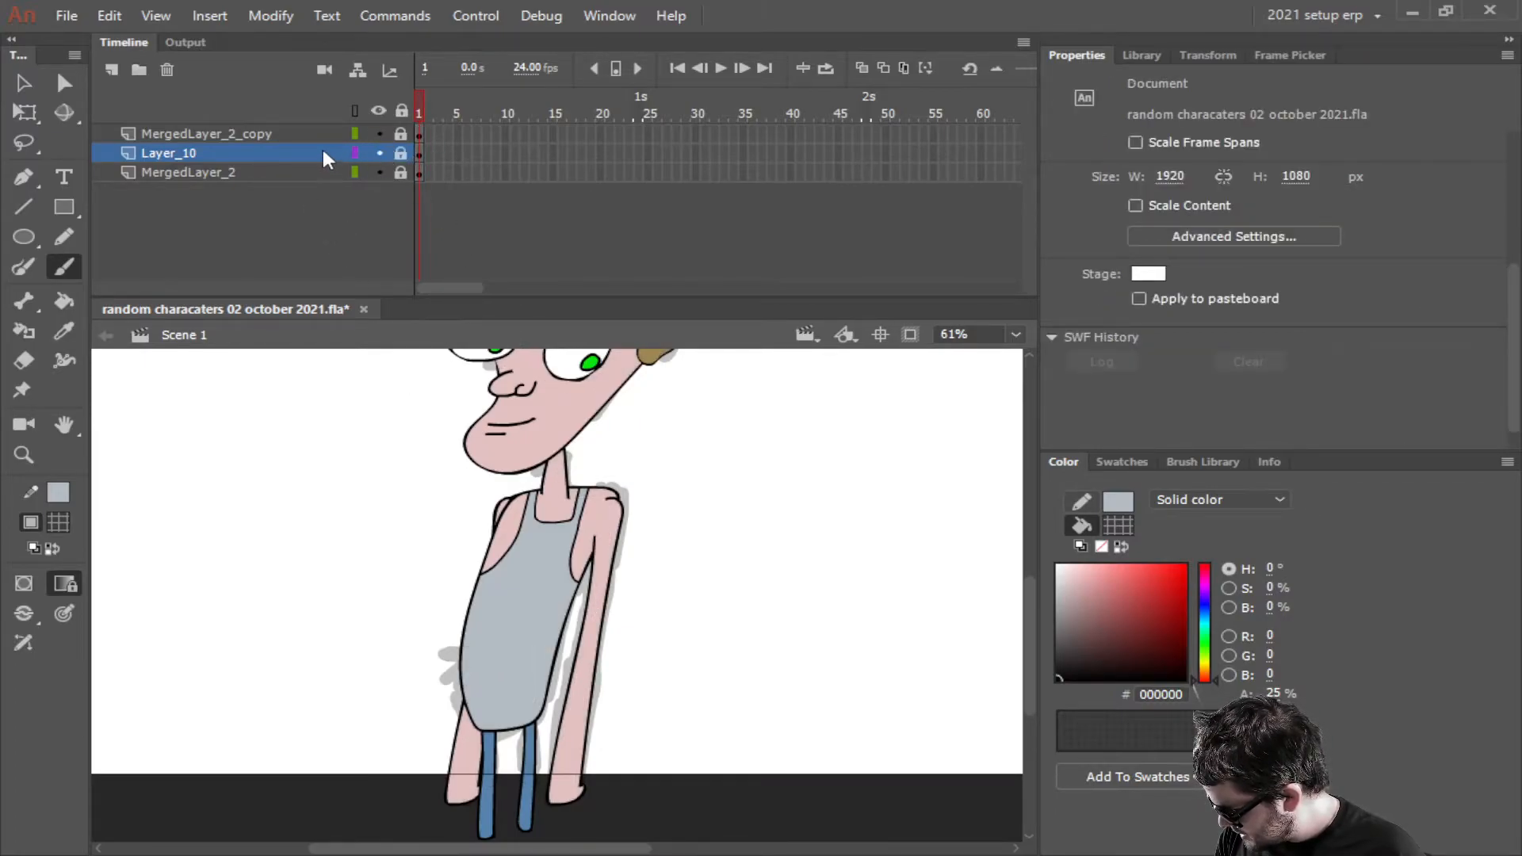
pyautogui.scroll(-2, 526, 650)
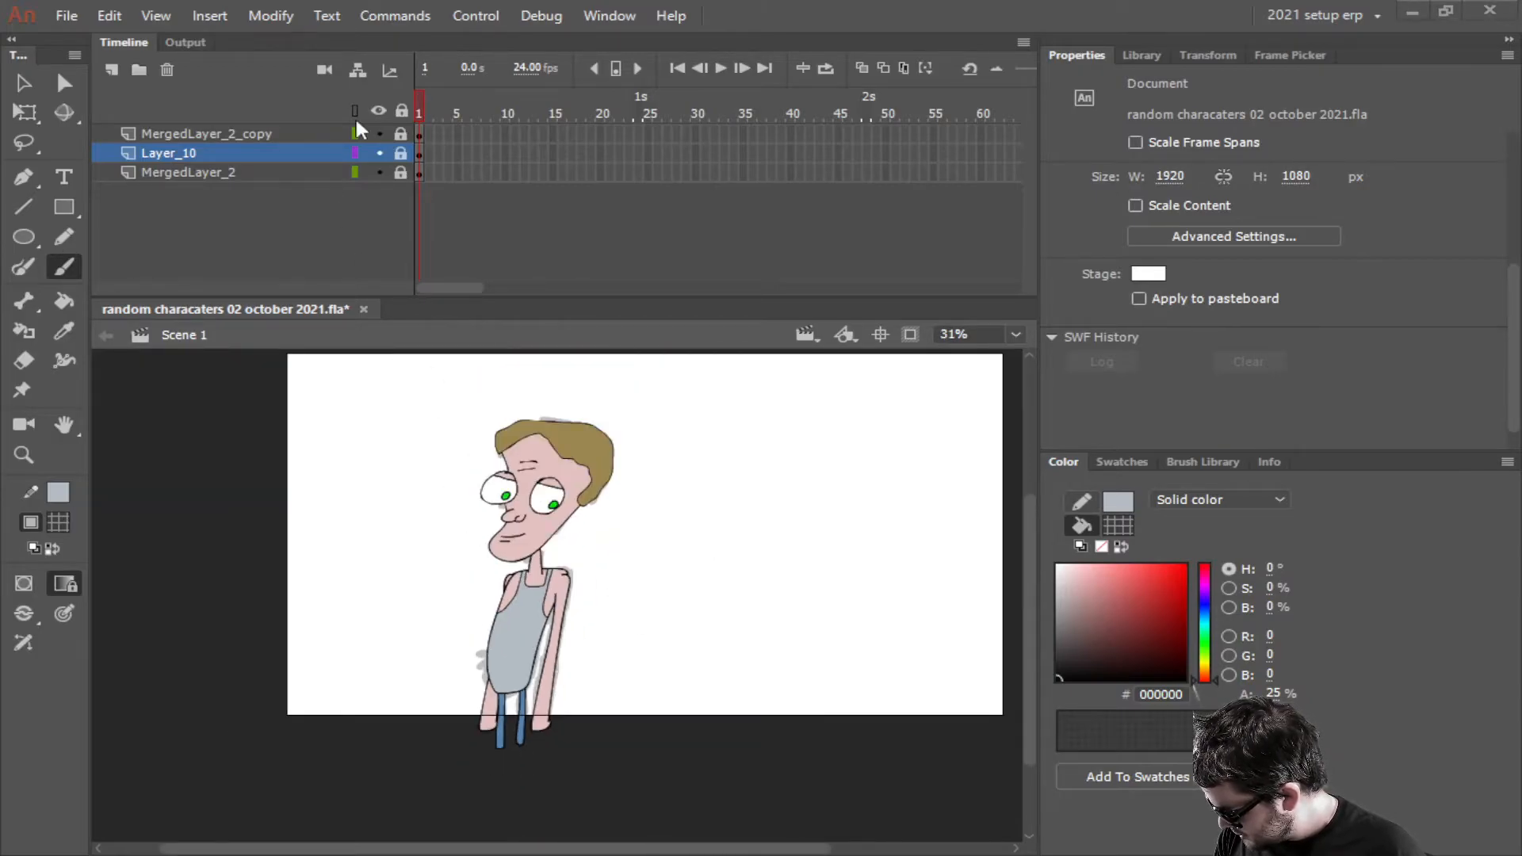
# Convert the MergedLayer_2_copy layer into a mask over the shadow layer Layer_10
pyautogui.click(207, 130)
pyautogui.rightClick(193, 133)
pyautogui.click(253, 483)
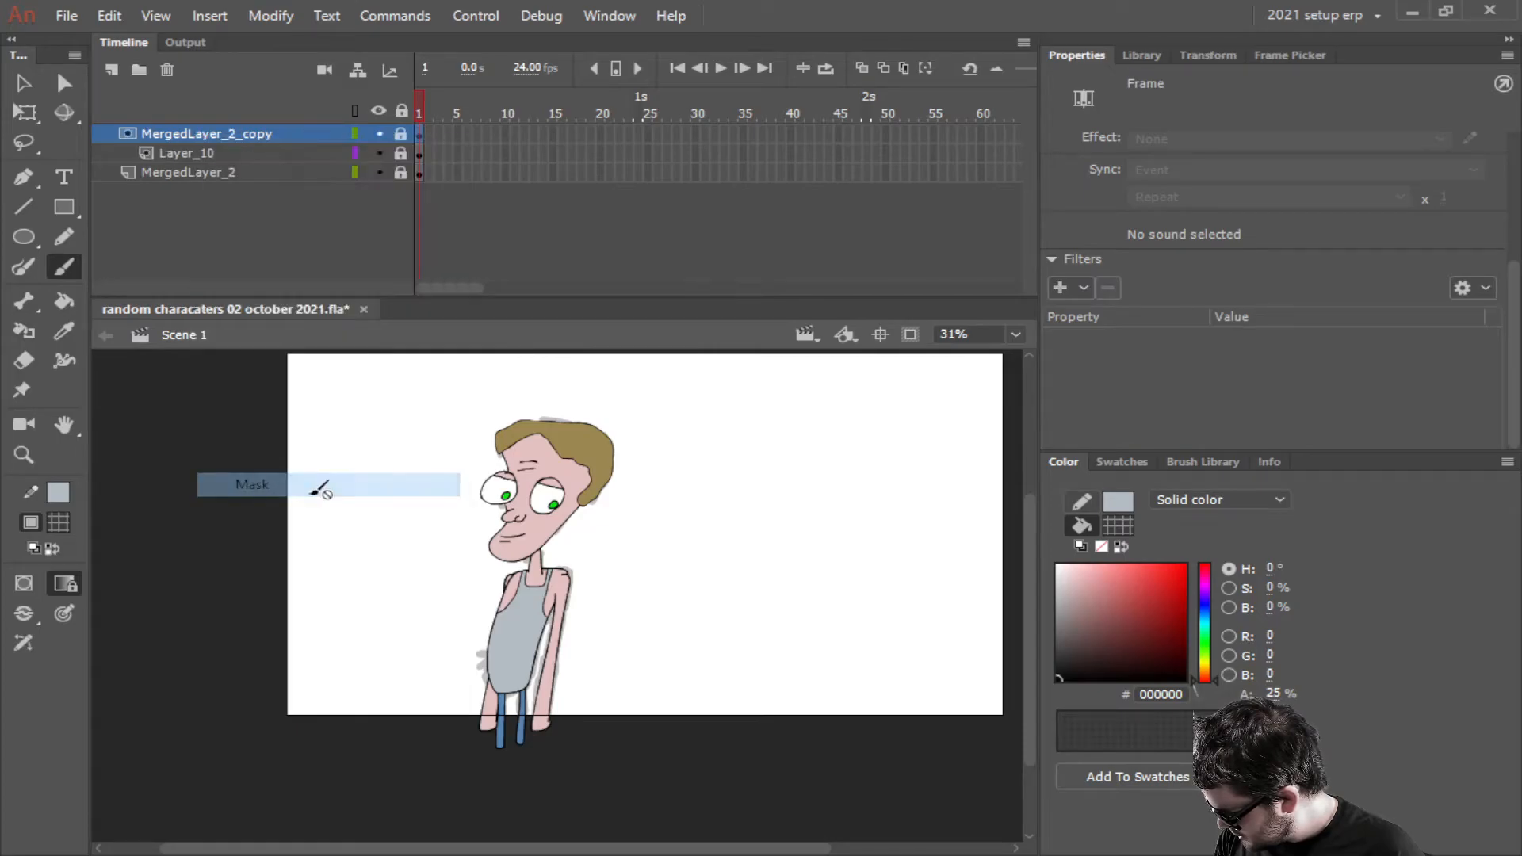
pyautogui.scroll(2, 626, 698)
pyautogui.scroll(4, 710, 734)
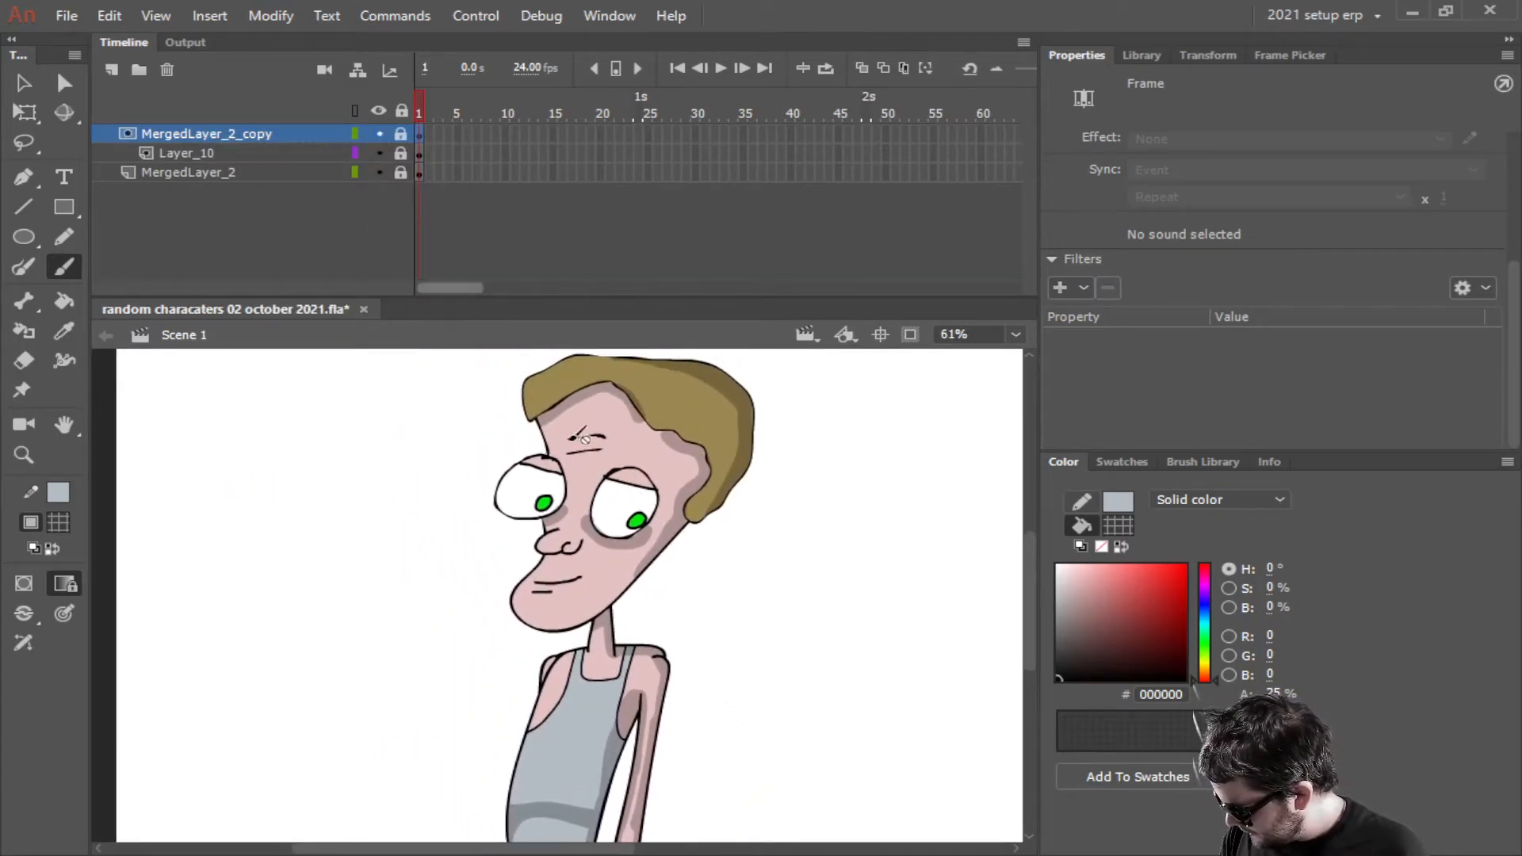
# Unlock Layer_10, hide the mask layer MergedLayer_2_copy, and make Layer_10 the active layer for more shading
pyautogui.press('b')
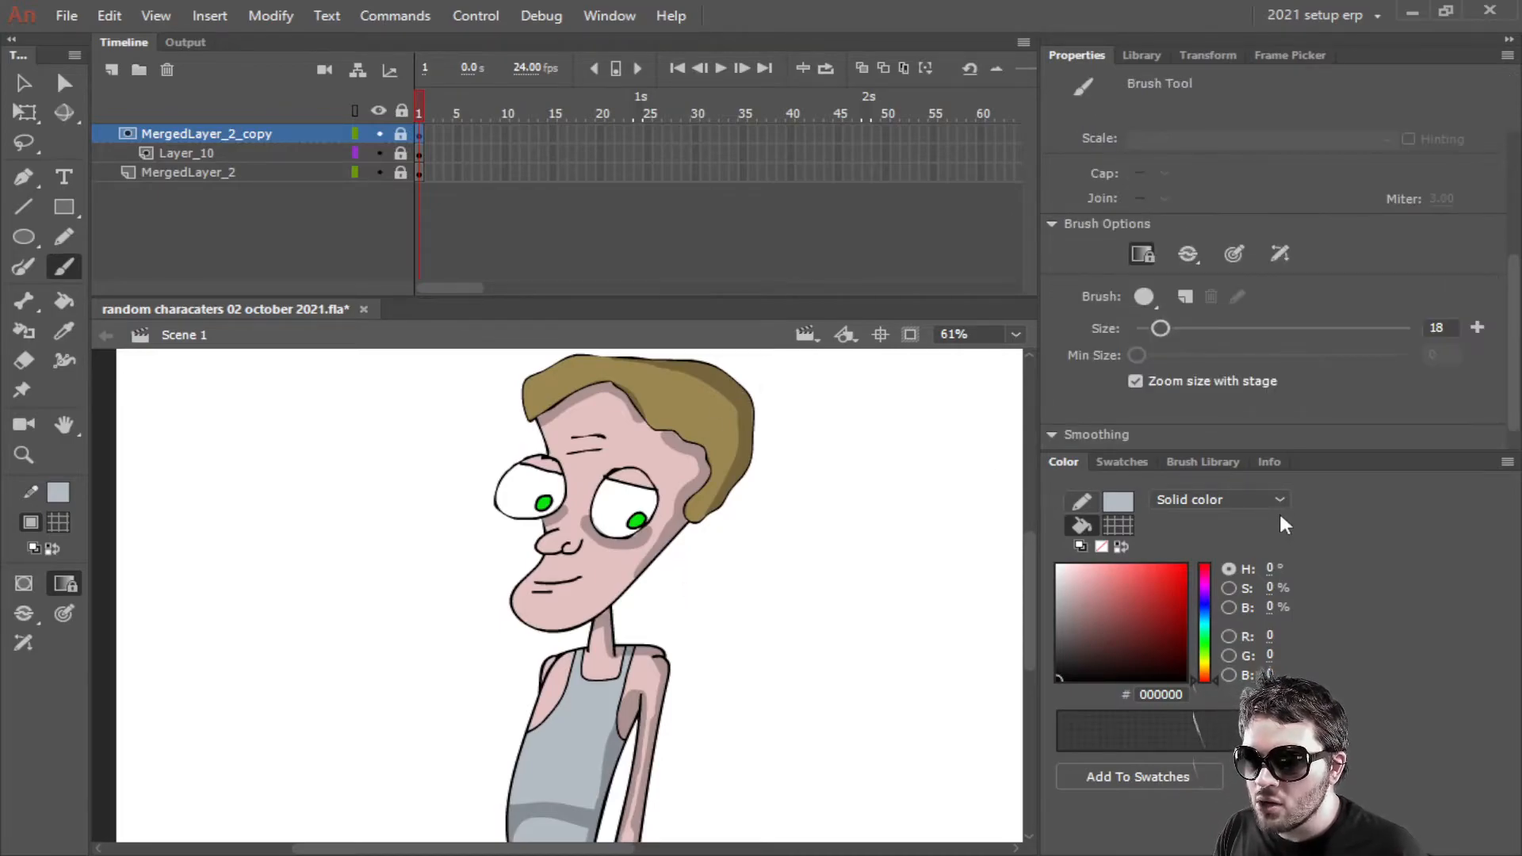
pyautogui.scroll(-2, 763, 672)
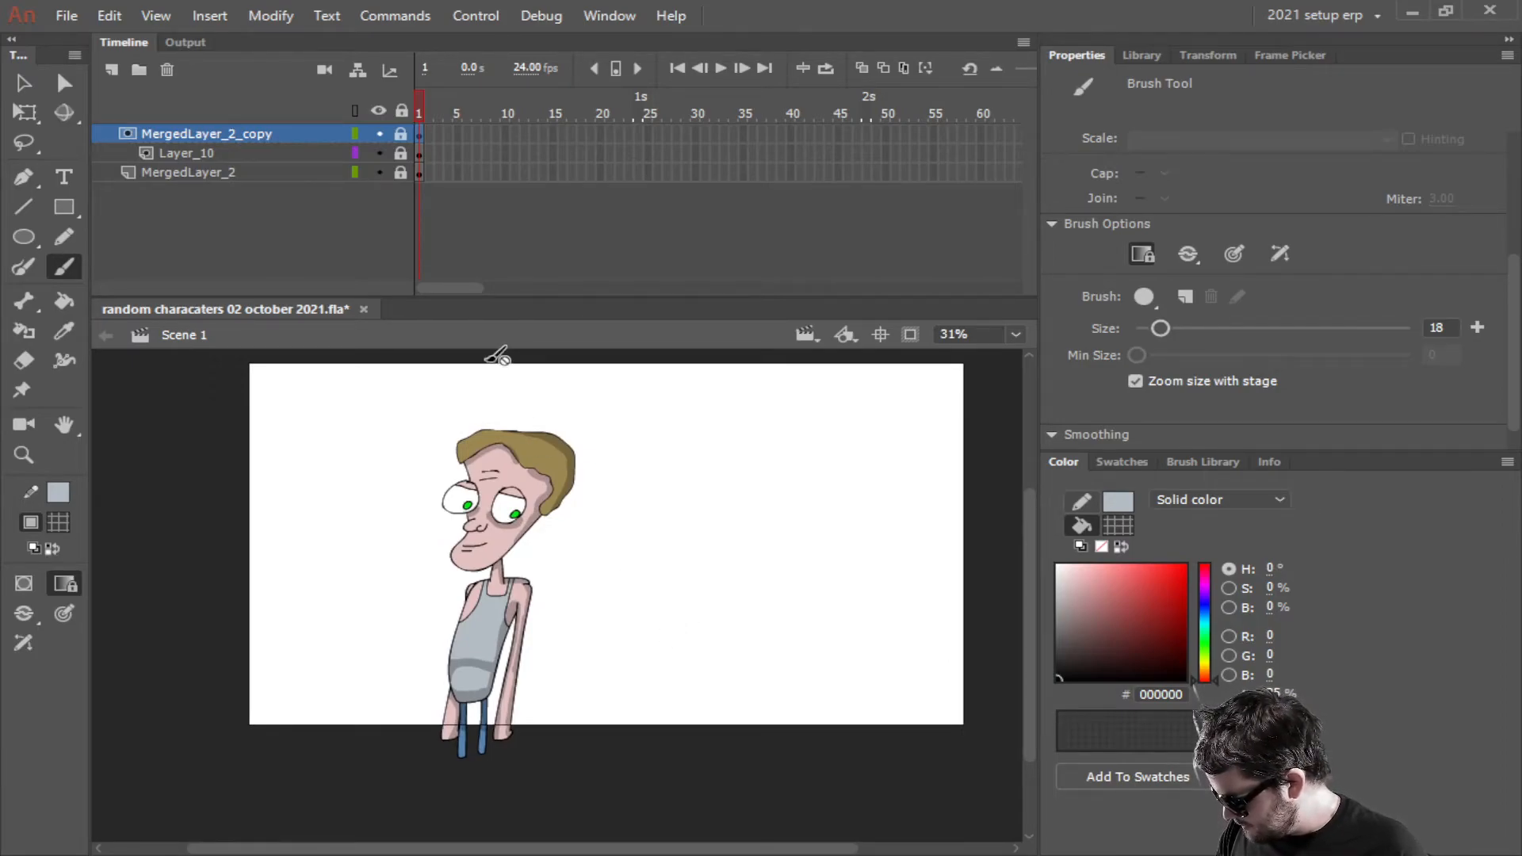
pyautogui.scroll(1, 492, 672)
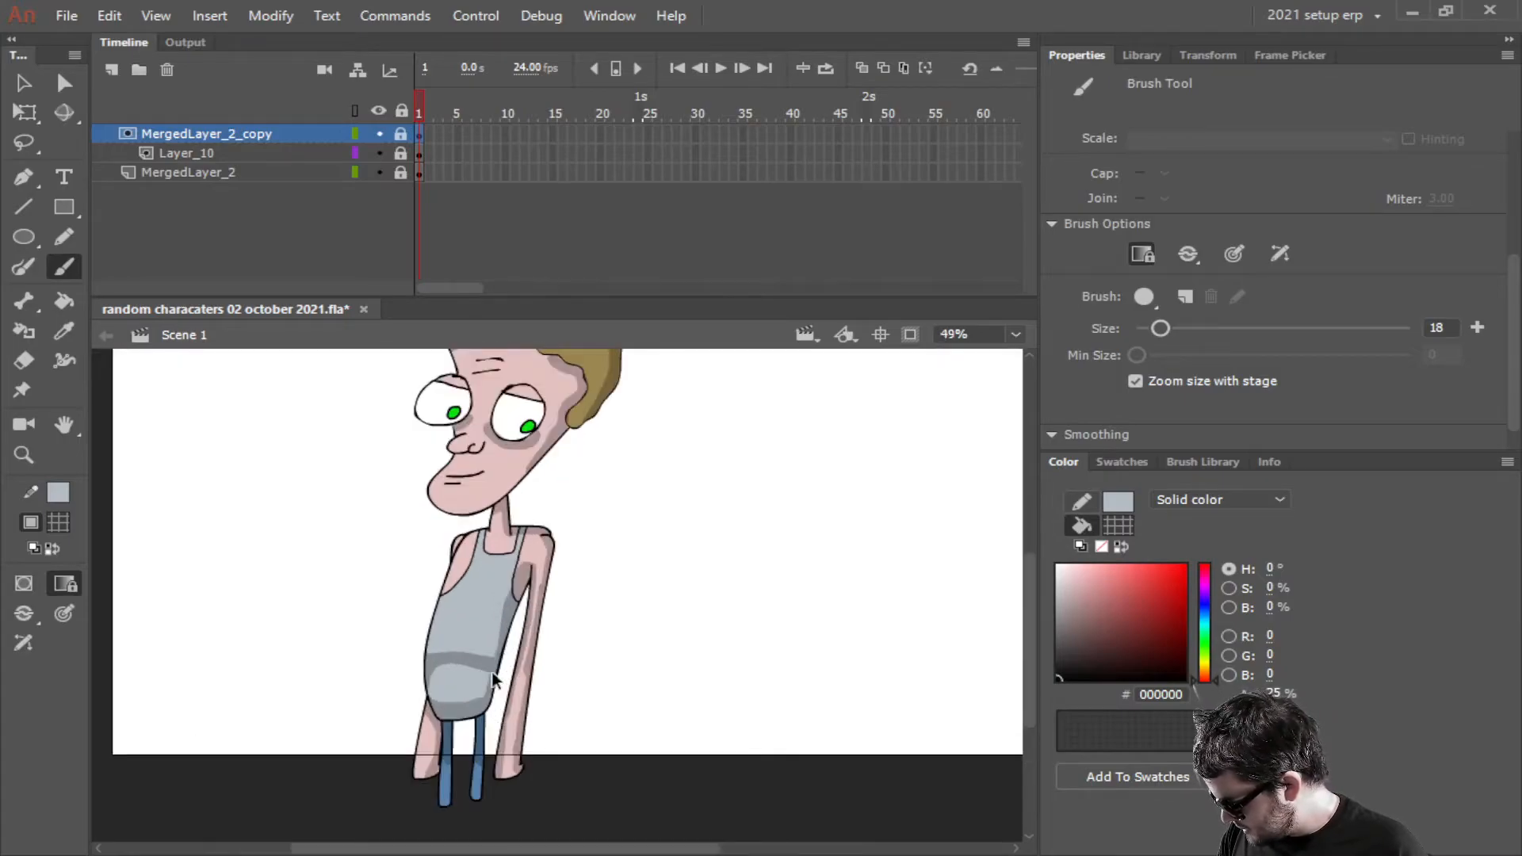
pyautogui.moveTo(558, 638); pyautogui.dragTo(605, 663)
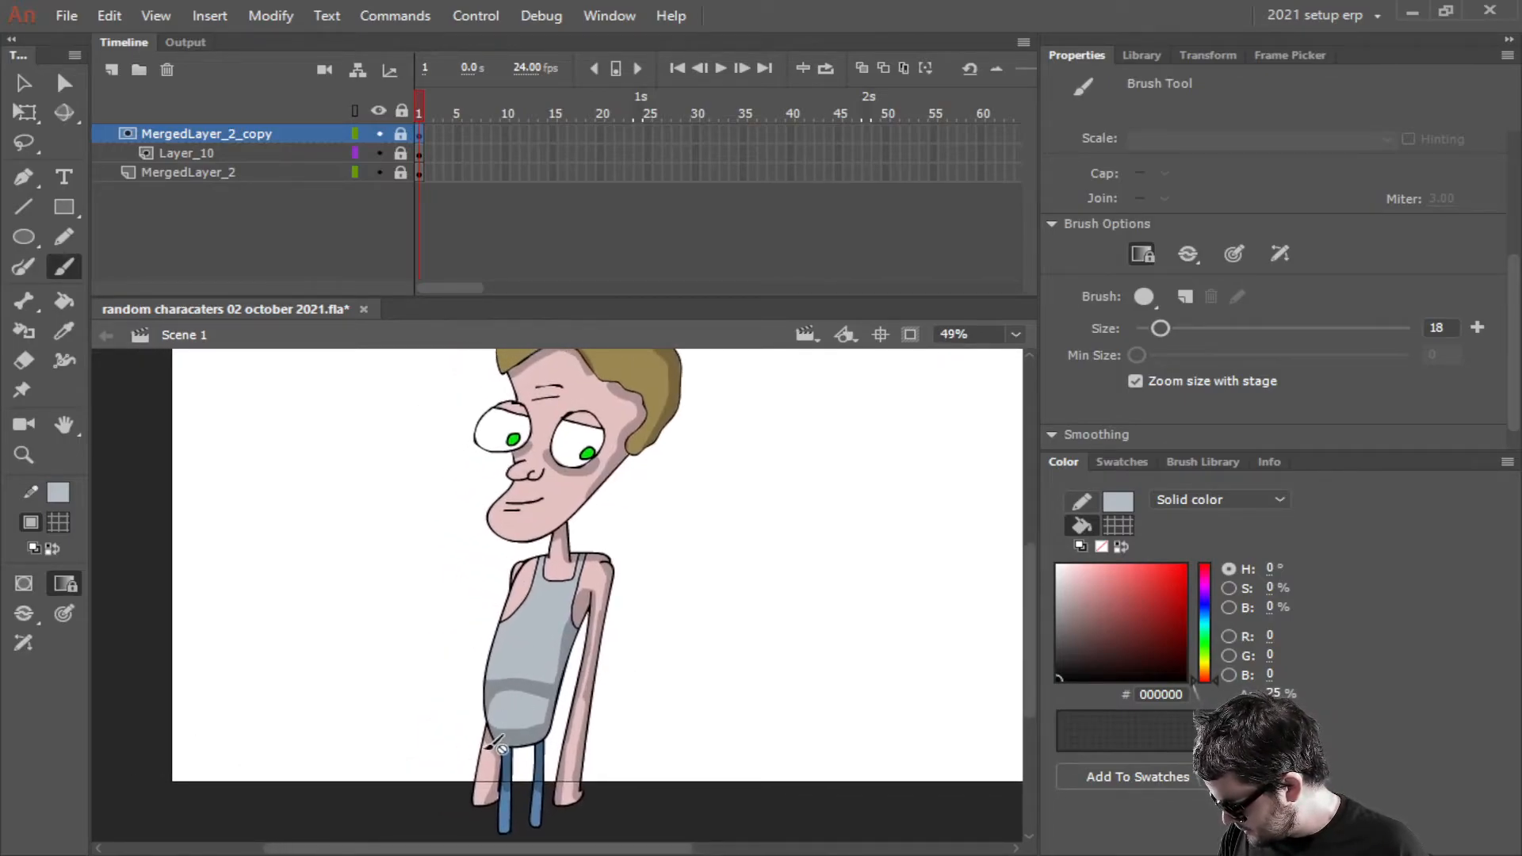
pyautogui.scroll(1, 523, 698)
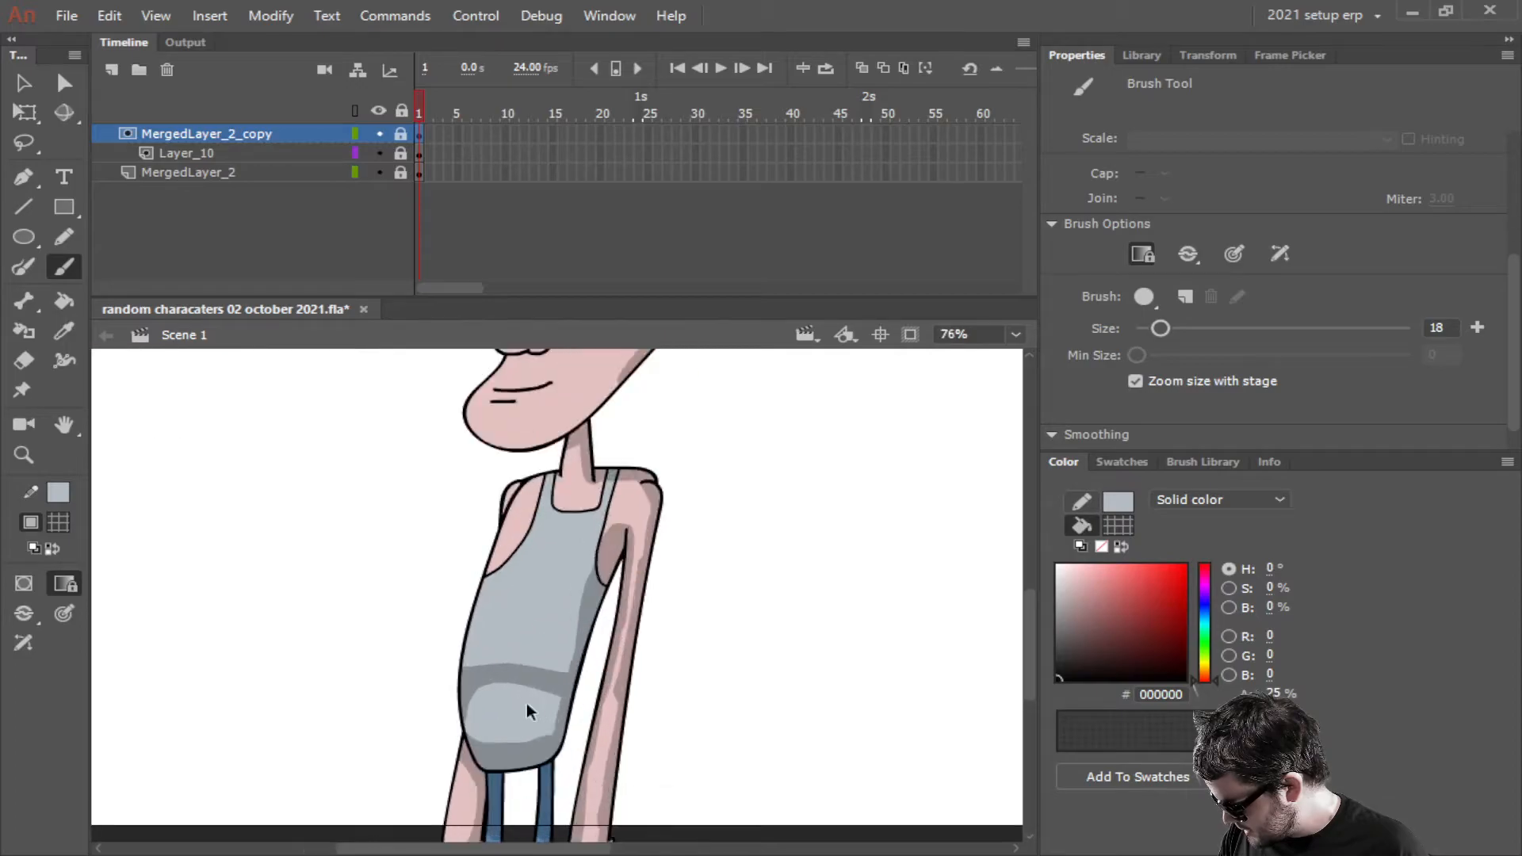
pyautogui.click(401, 153)
pyautogui.click(379, 133)
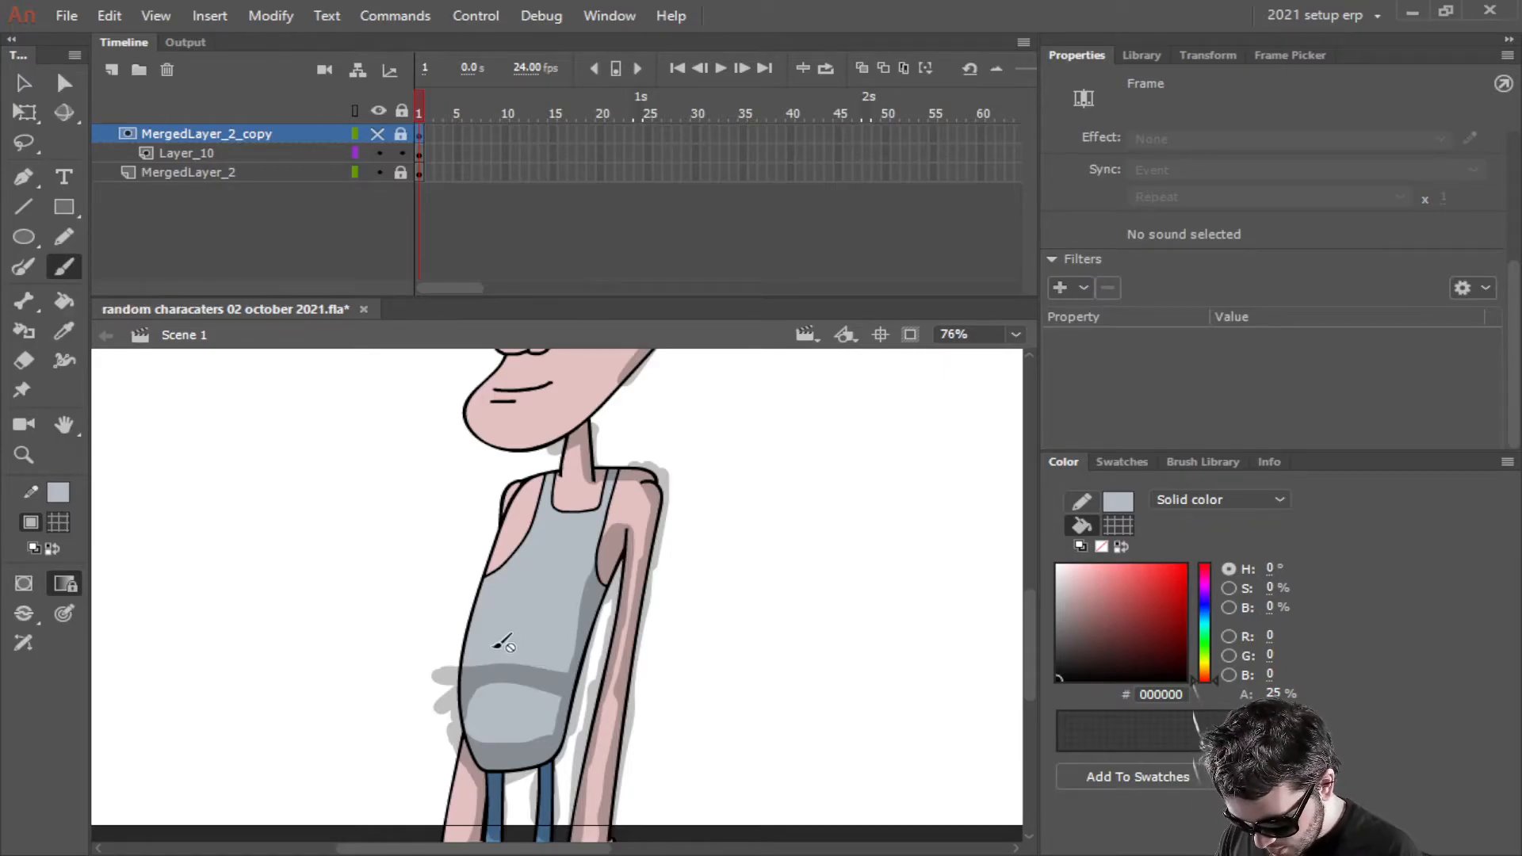
pyautogui.click(429, 477)
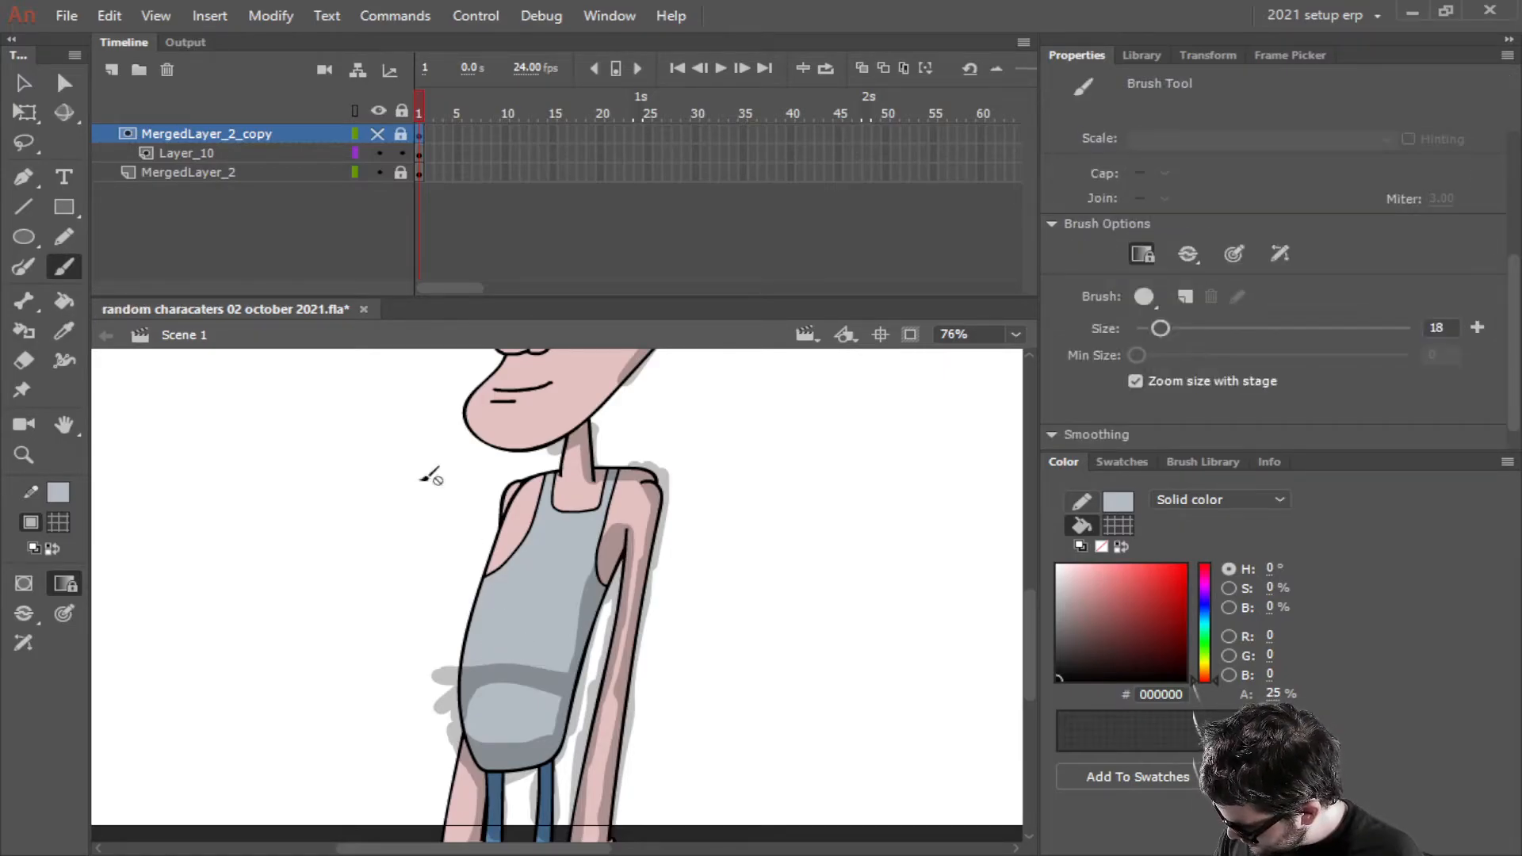
pyautogui.click(264, 157)
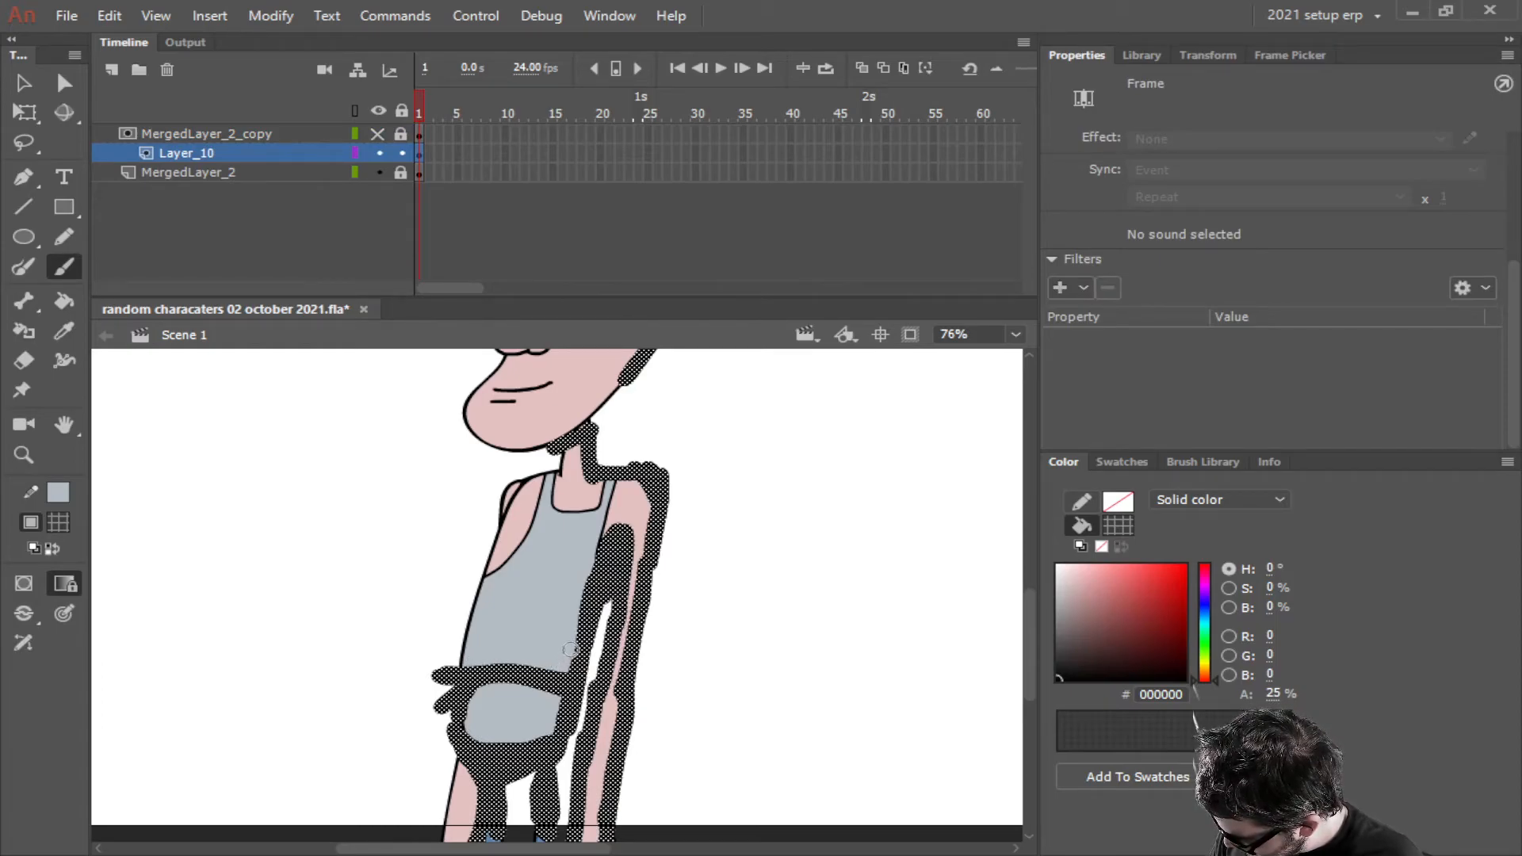
# Brush more translucent shadow on the tank top, extending the belly band upward diagonally and shrinking the light patch below it
pyautogui.moveTo(574, 664)
pyautogui.mouseDown()
pyautogui.moveTo(476, 658)
pyautogui.moveTo(453, 664)
pyautogui.moveTo(569, 673)
pyautogui.moveTo(443, 676)
pyautogui.moveTo(469, 624)
pyautogui.moveTo(507, 650)
pyautogui.moveTo(452, 626)
pyautogui.moveTo(476, 649)
pyautogui.moveTo(460, 631)
pyautogui.moveTo(522, 647)
pyautogui.moveTo(448, 604)
pyautogui.mouseUp()
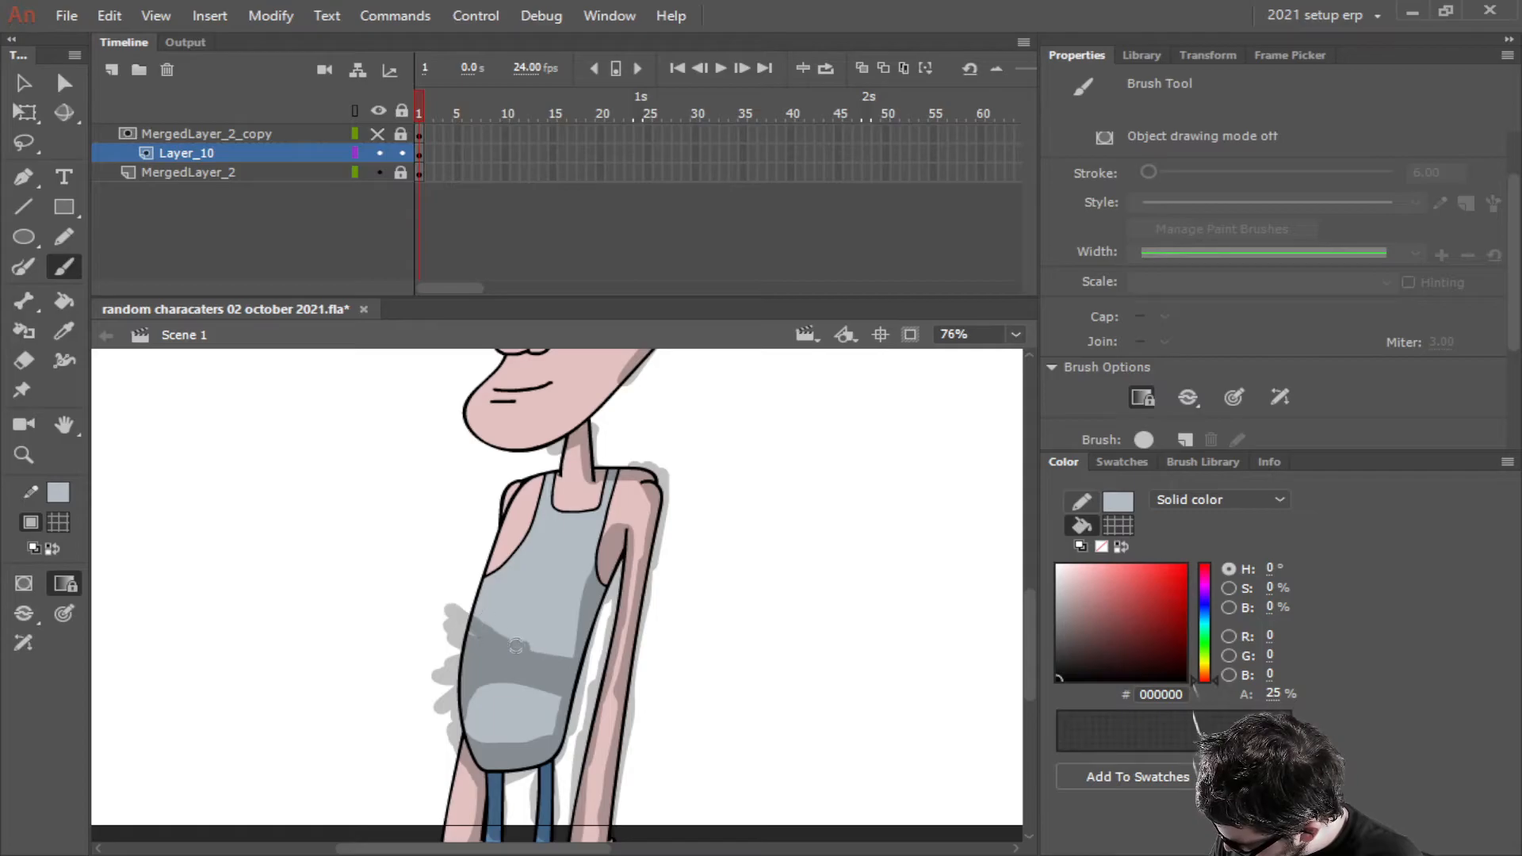
pyautogui.moveTo(548, 656); pyautogui.dragTo(485, 632)
pyautogui.moveTo(441, 603); pyautogui.dragTo(440, 602)
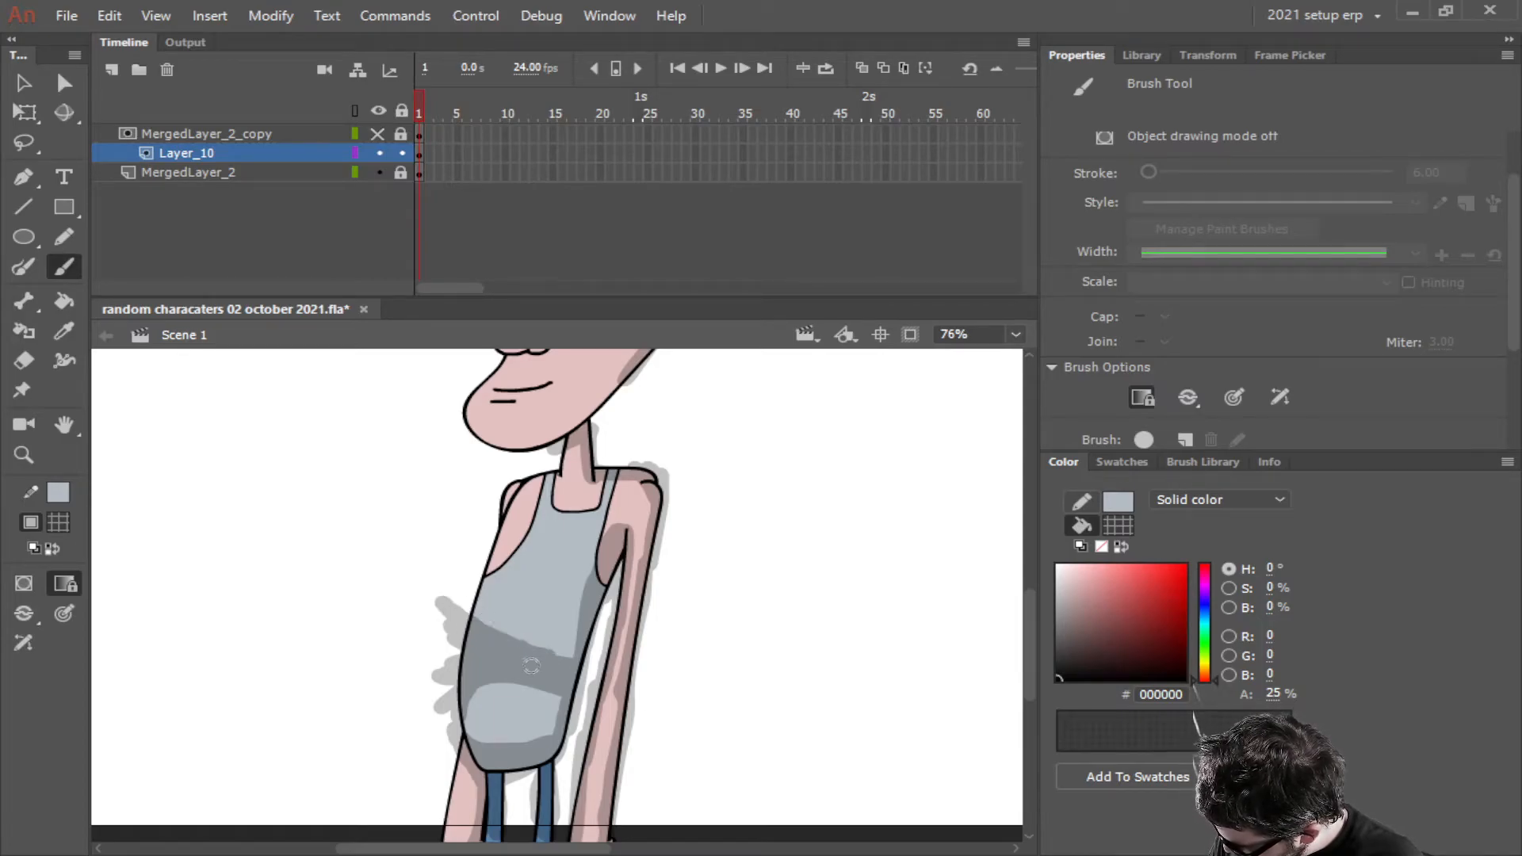
pyautogui.moveTo(566, 662); pyautogui.dragTo(449, 591)
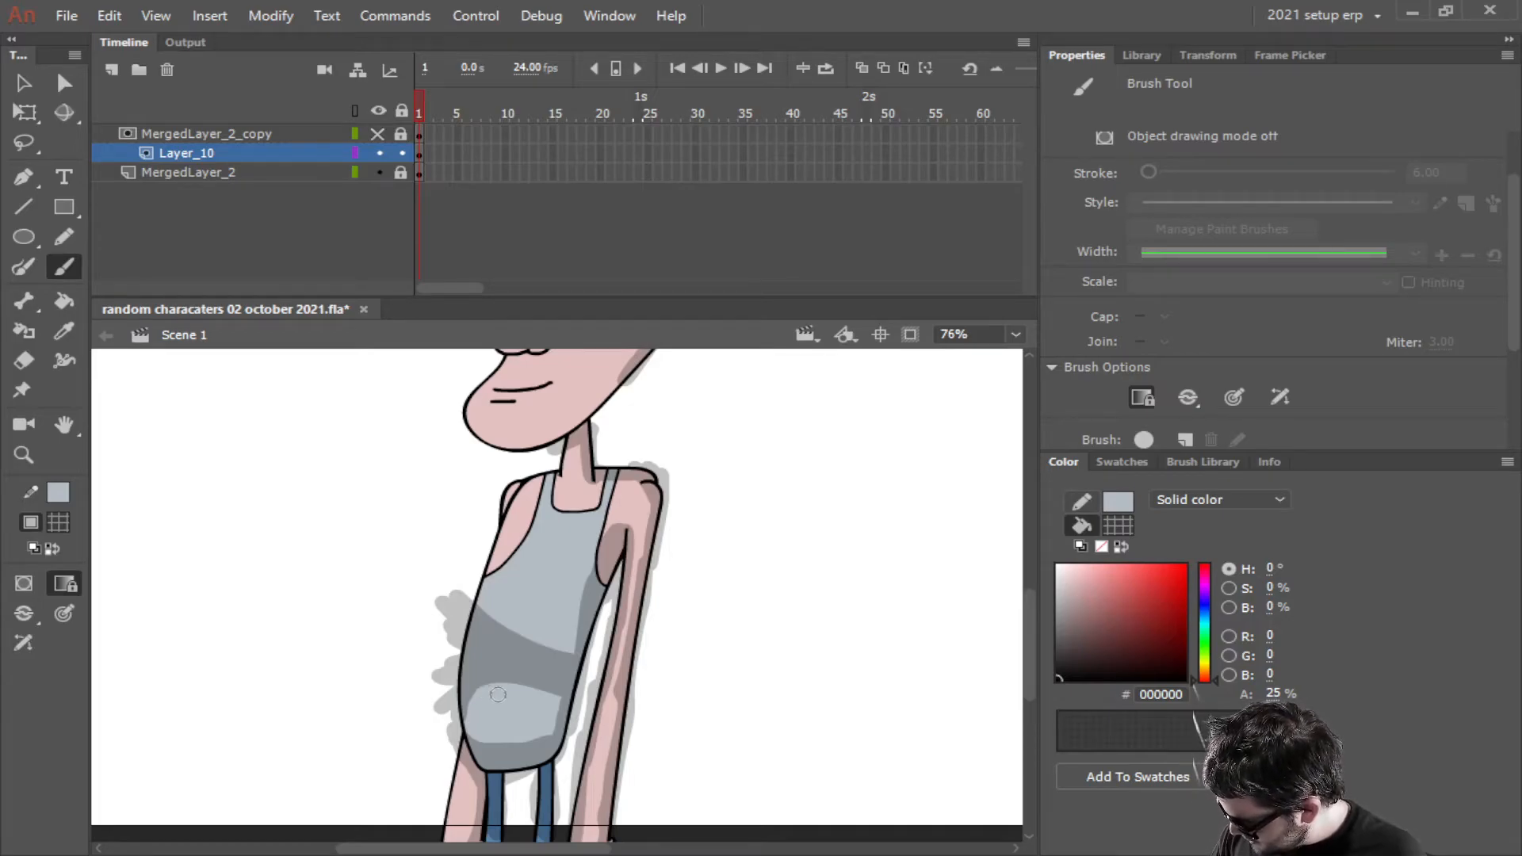
pyautogui.moveTo(529, 723)
pyautogui.mouseDown()
pyautogui.moveTo(462, 725)
pyautogui.moveTo(465, 635)
pyautogui.moveTo(482, 721)
pyautogui.moveTo(458, 670)
pyautogui.moveTo(506, 659)
pyautogui.moveTo(538, 720)
pyautogui.moveTo(529, 738)
pyautogui.moveTo(569, 672)
pyautogui.mouseUp()
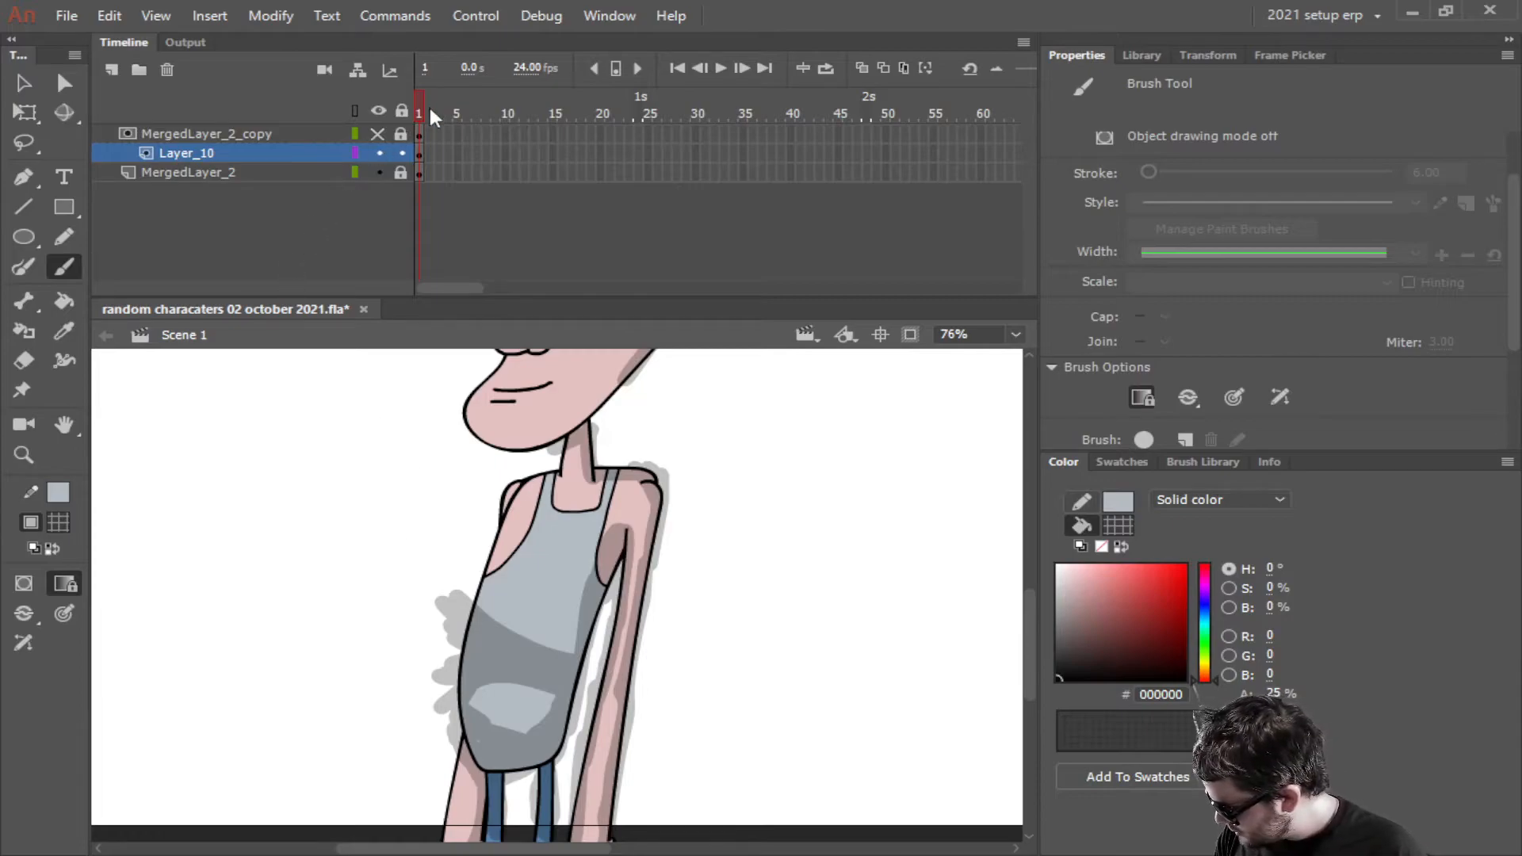
# Reactivate the mask by locking Layer_10 and showing MergedLayer_2_copy, and save the file
pyautogui.click(402, 153)
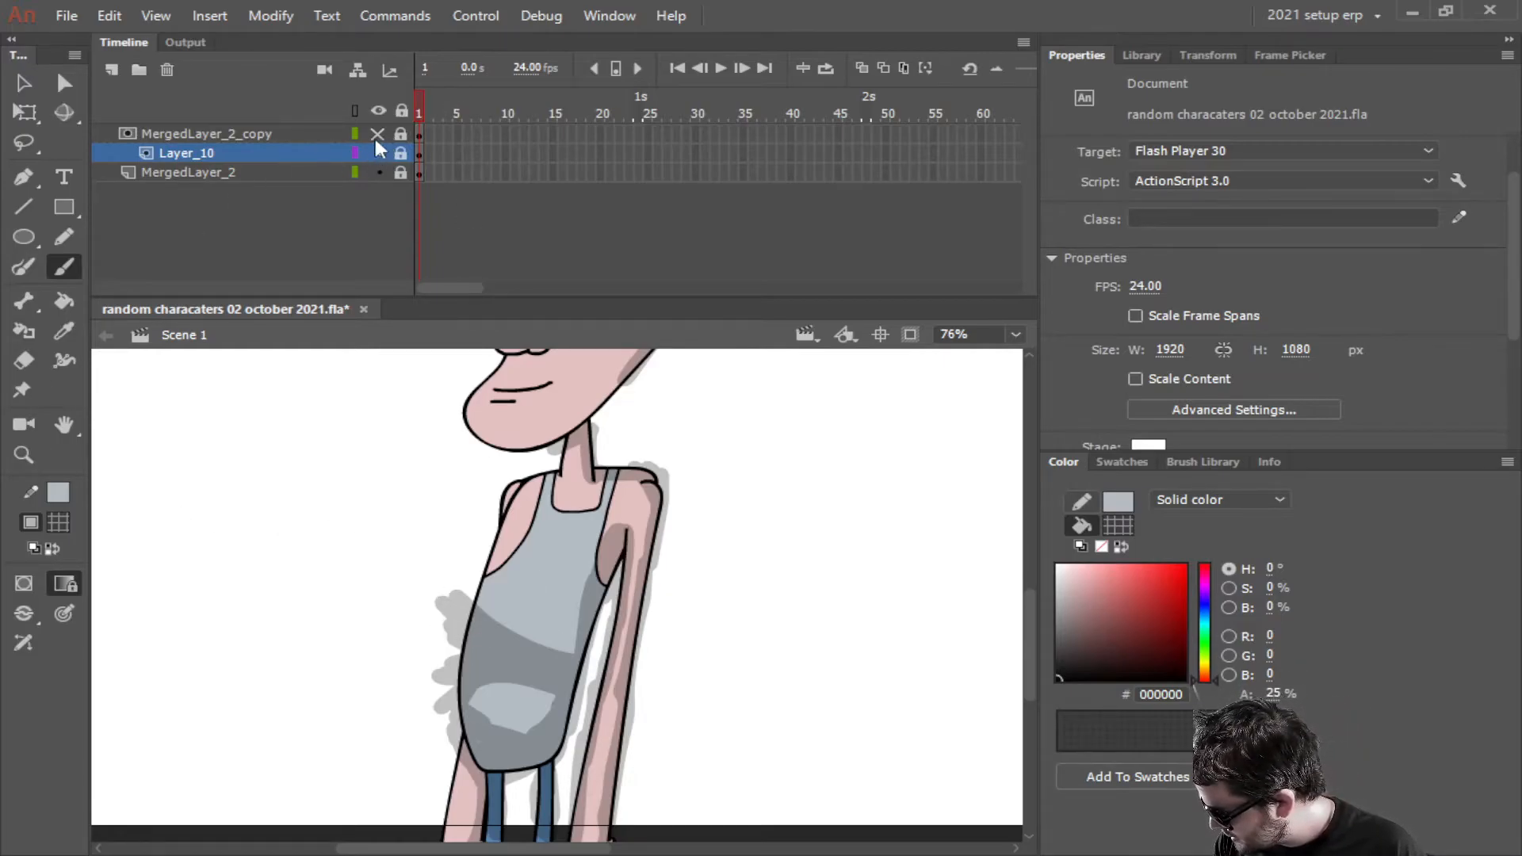
pyautogui.click(376, 136)
pyautogui.scroll(-2, 508, 489)
pyautogui.moveTo(644, 613)
pyautogui.mouseDown()
pyautogui.moveTo(618, 717)
pyautogui.moveTo(554, 697)
pyautogui.moveTo(547, 716)
pyautogui.mouseUp()
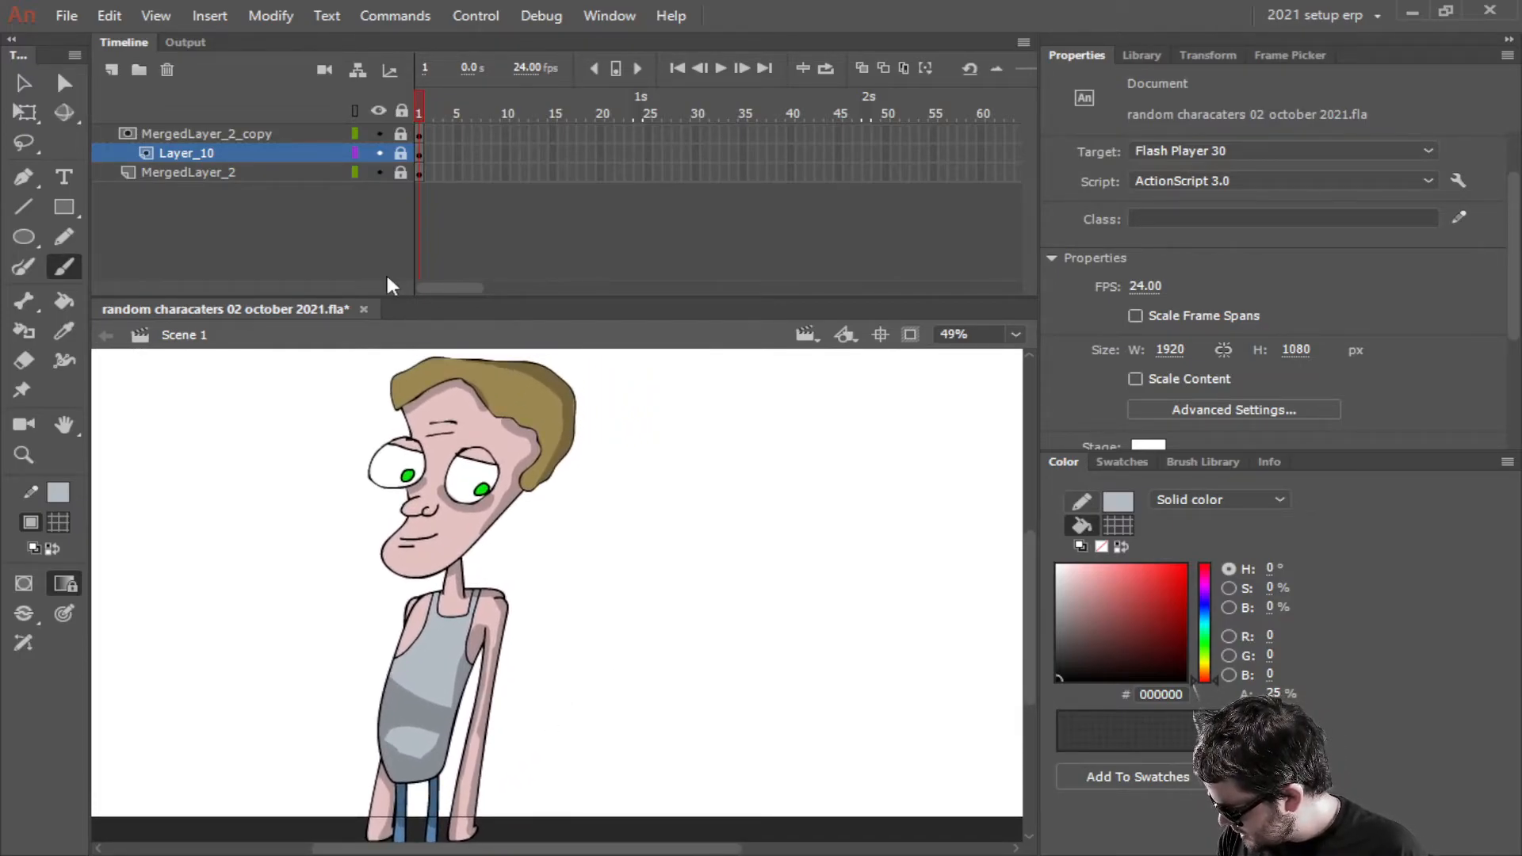
pyautogui.hotkey('ctrl', 's')
pyautogui.moveTo(698, 627); pyautogui.dragTo(658, 650)
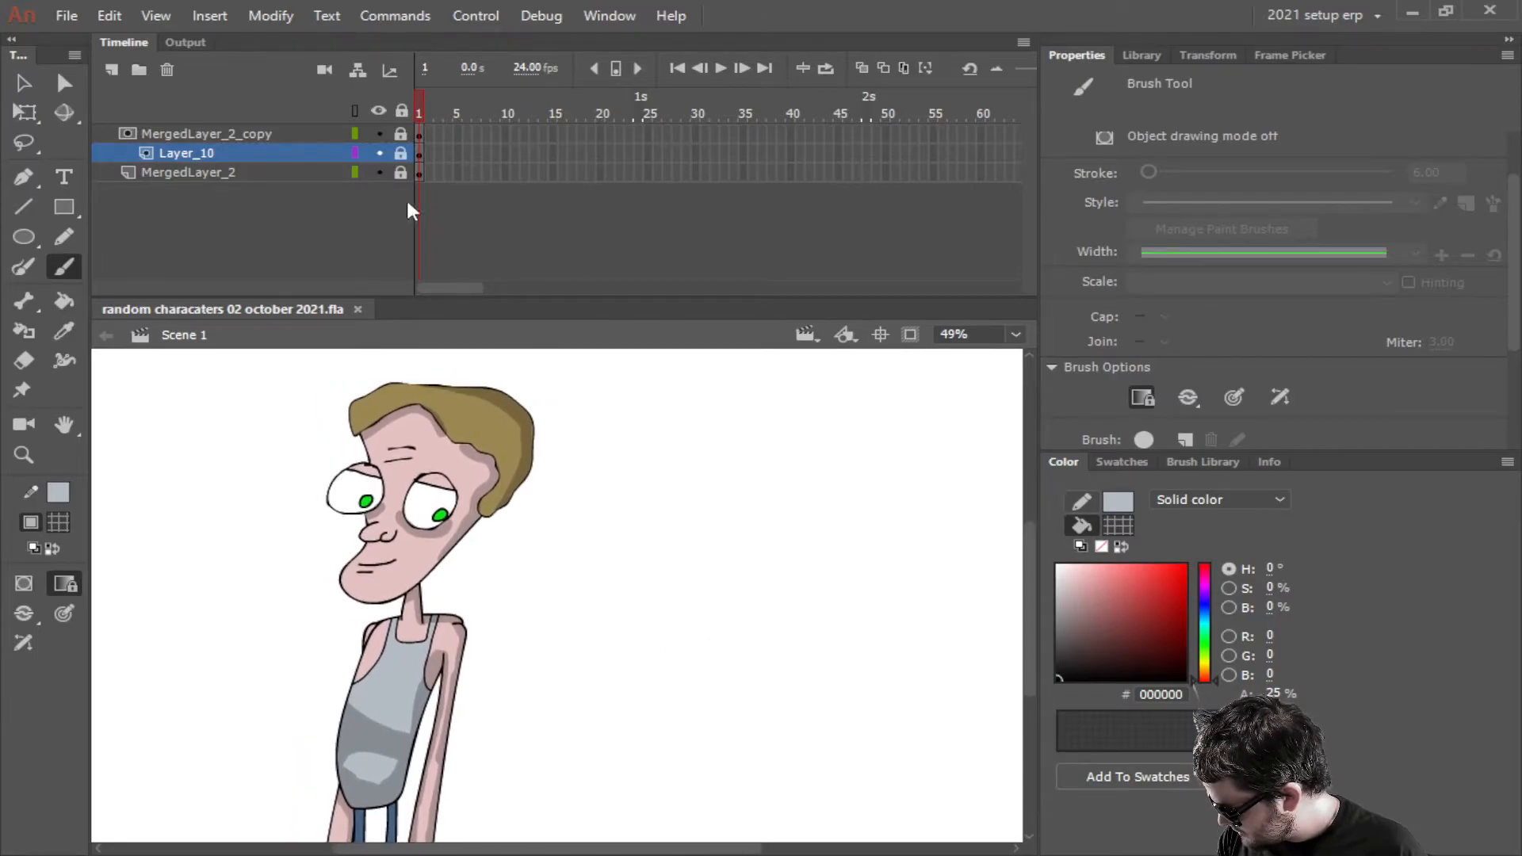
# Add a new layer at the top of the stack, outside the mask, and set the black fill's alpha to 100%
pyautogui.click(111, 68)
pyautogui.moveTo(190, 154); pyautogui.dragTo(192, 133)
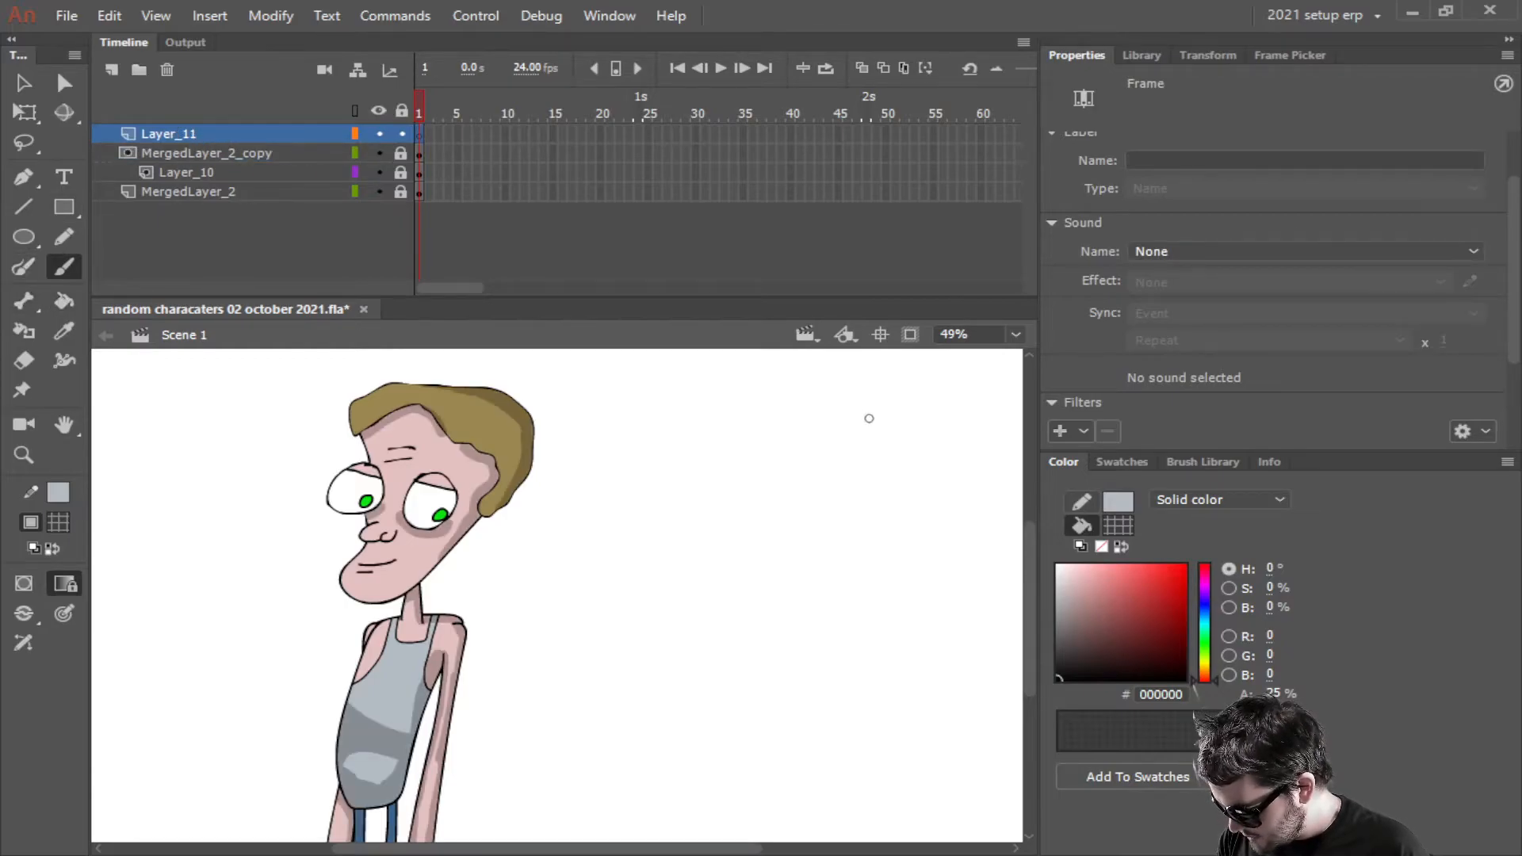
pyautogui.moveTo(1275, 693); pyautogui.dragTo(1440, 692)
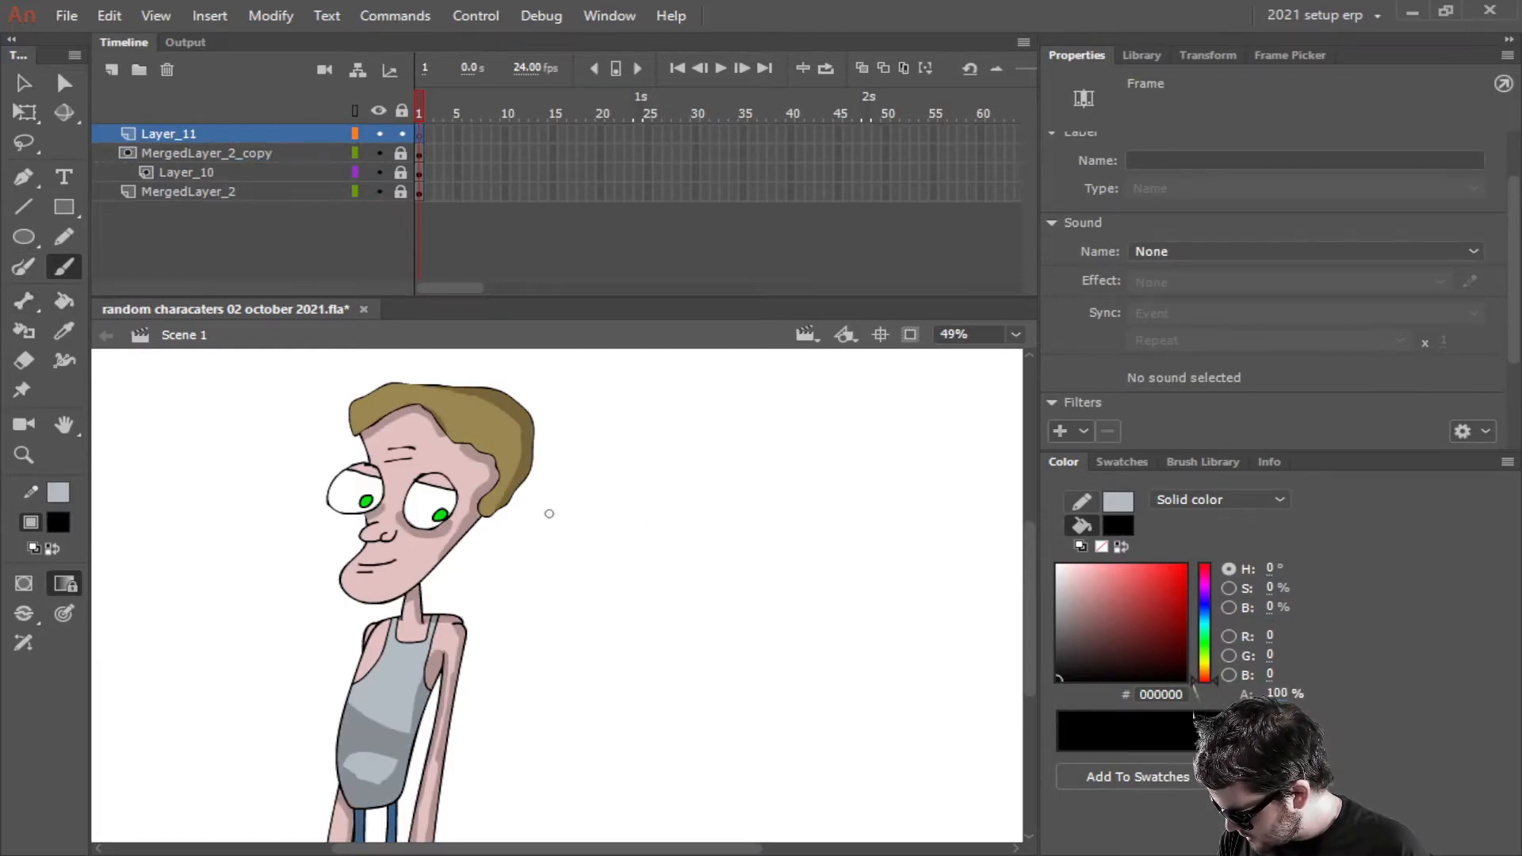
# Set the brush size to 4 and draw a closed round body outline in the empty area beside the character
pyautogui.scroll(-2, 534, 538)
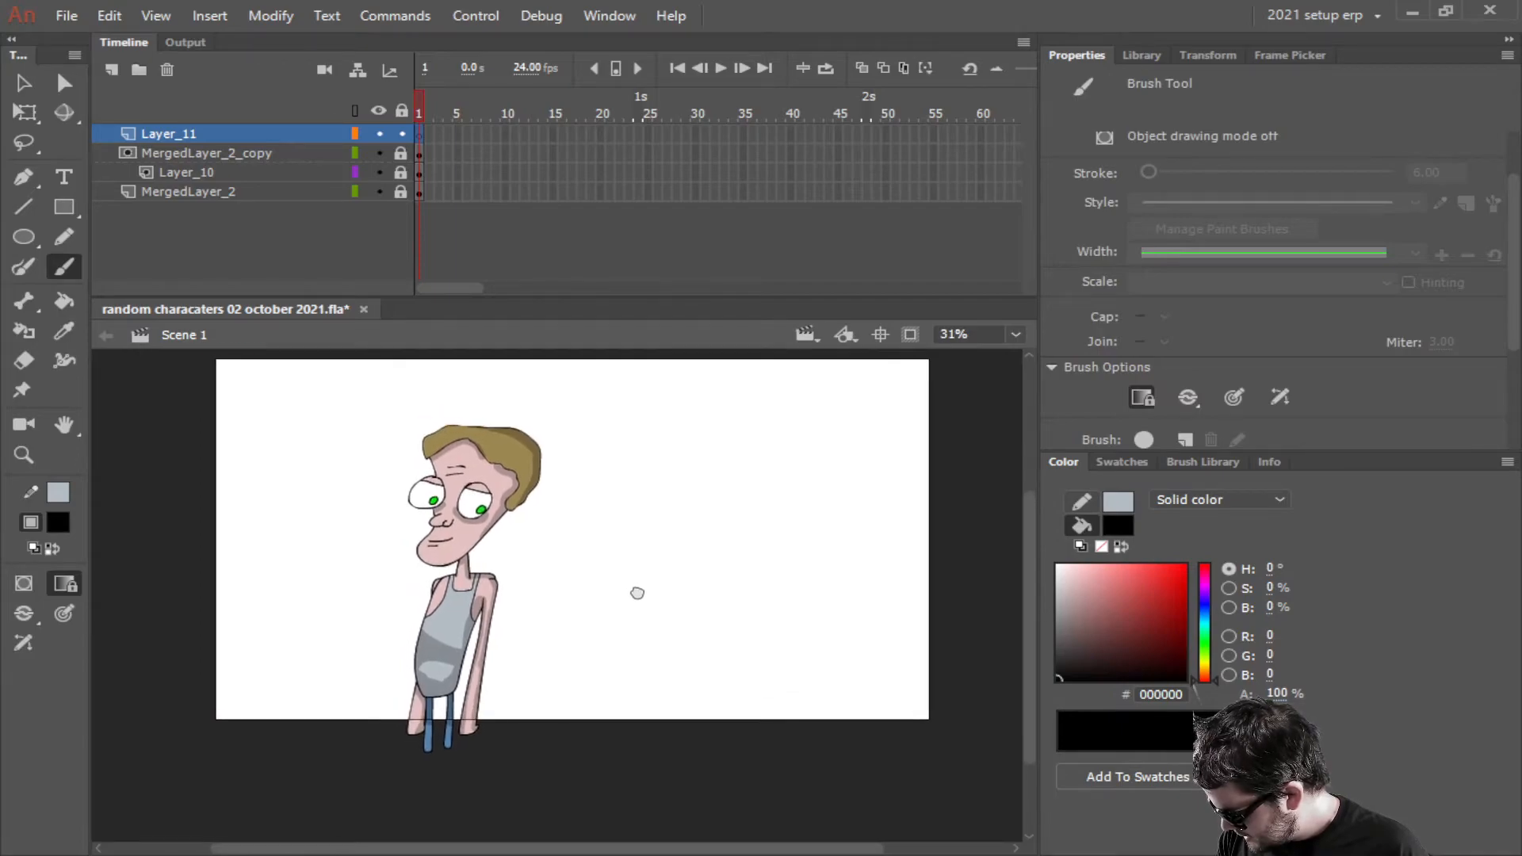
pyautogui.scroll(2, 644, 597)
pyautogui.moveTo(617, 560); pyautogui.dragTo(496, 578)
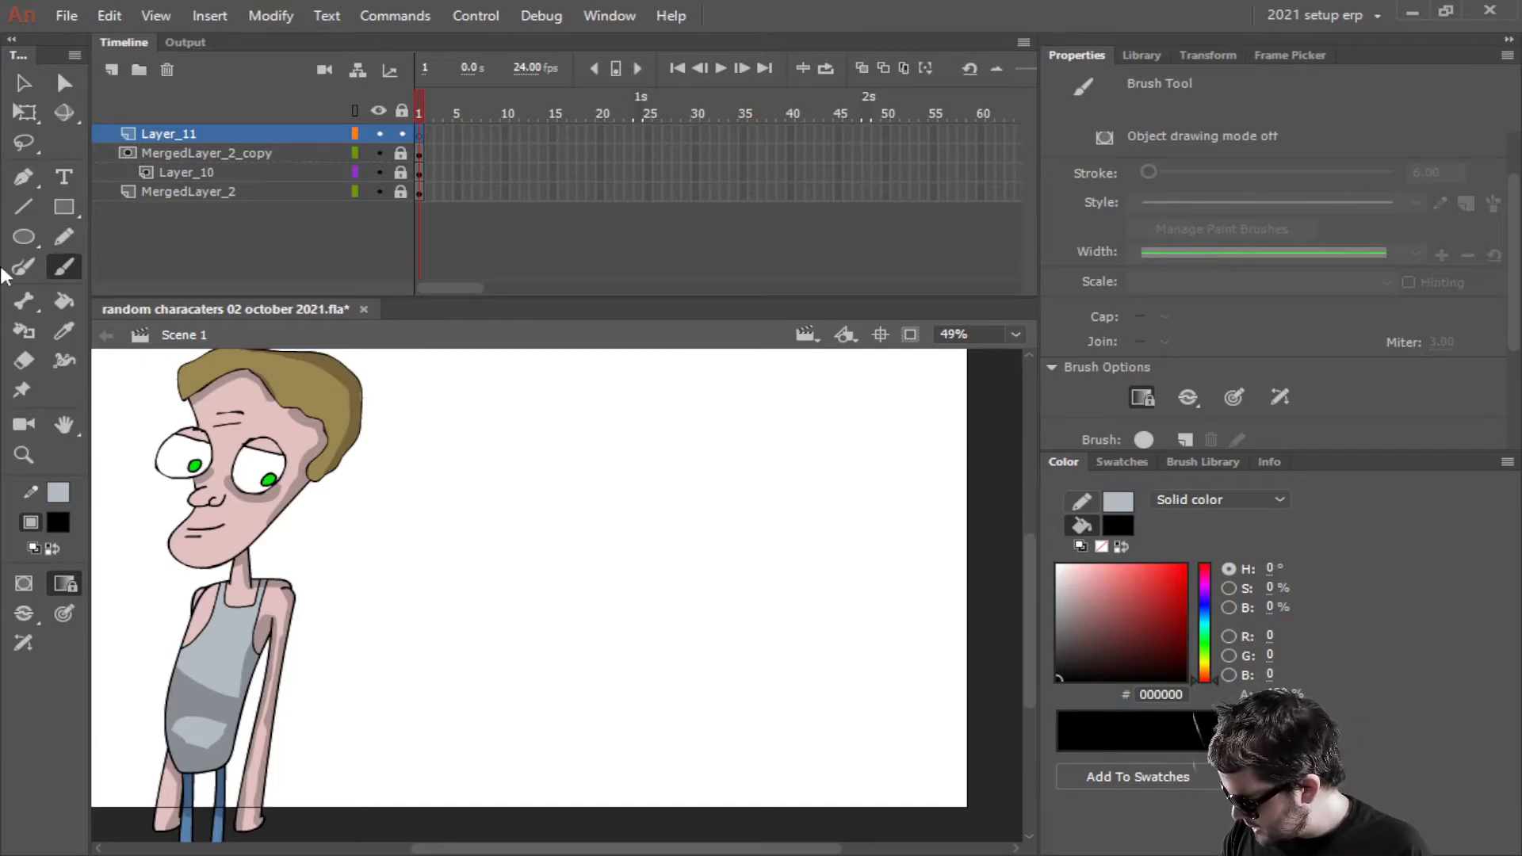
pyautogui.moveTo(564, 554)
pyautogui.mouseDown()
pyautogui.moveTo(618, 571)
pyautogui.moveTo(623, 590)
pyautogui.mouseUp()
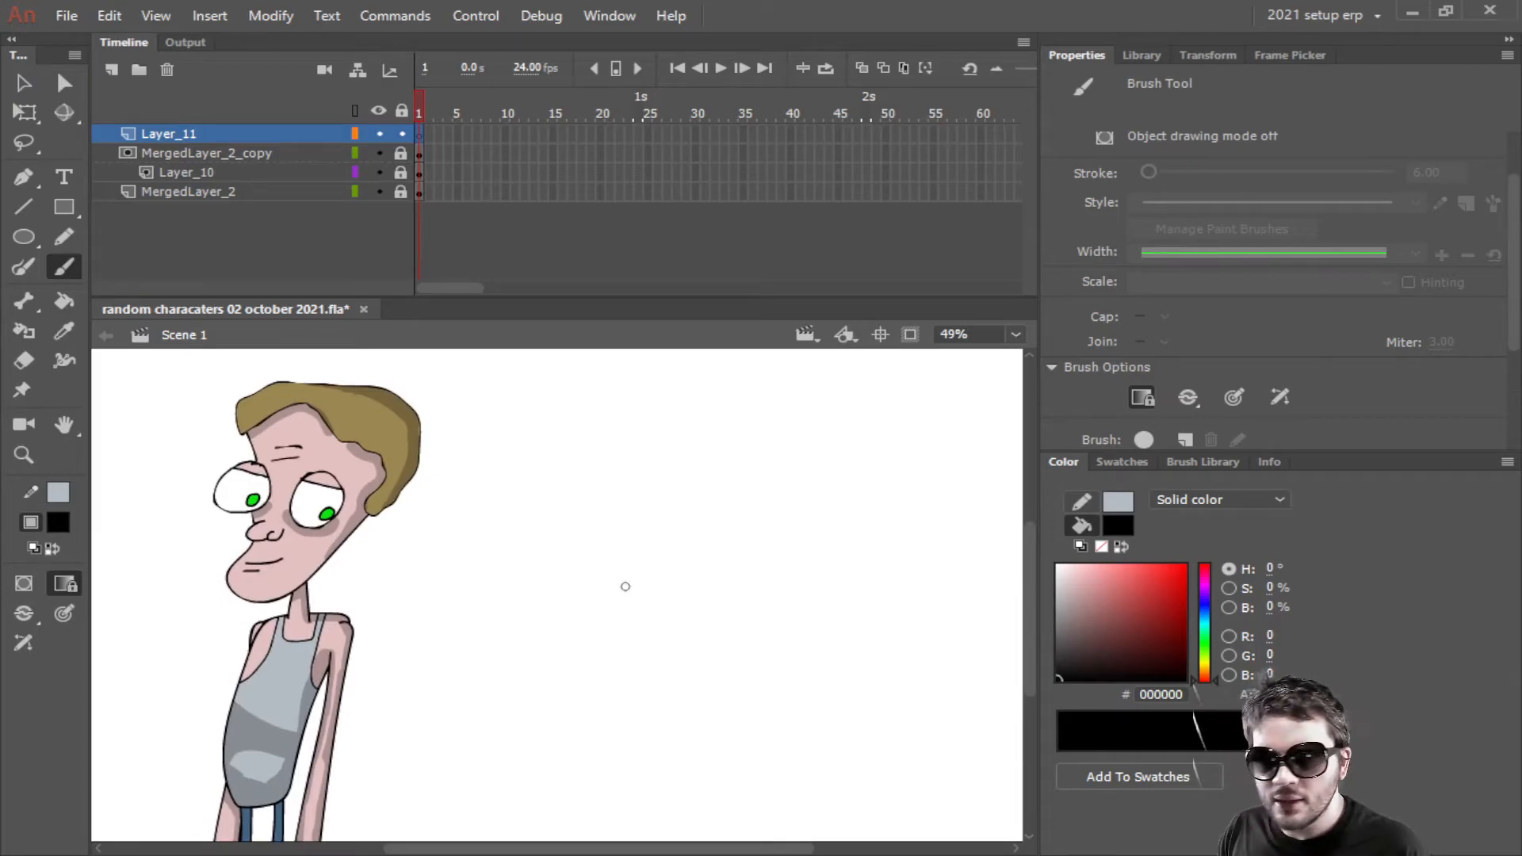
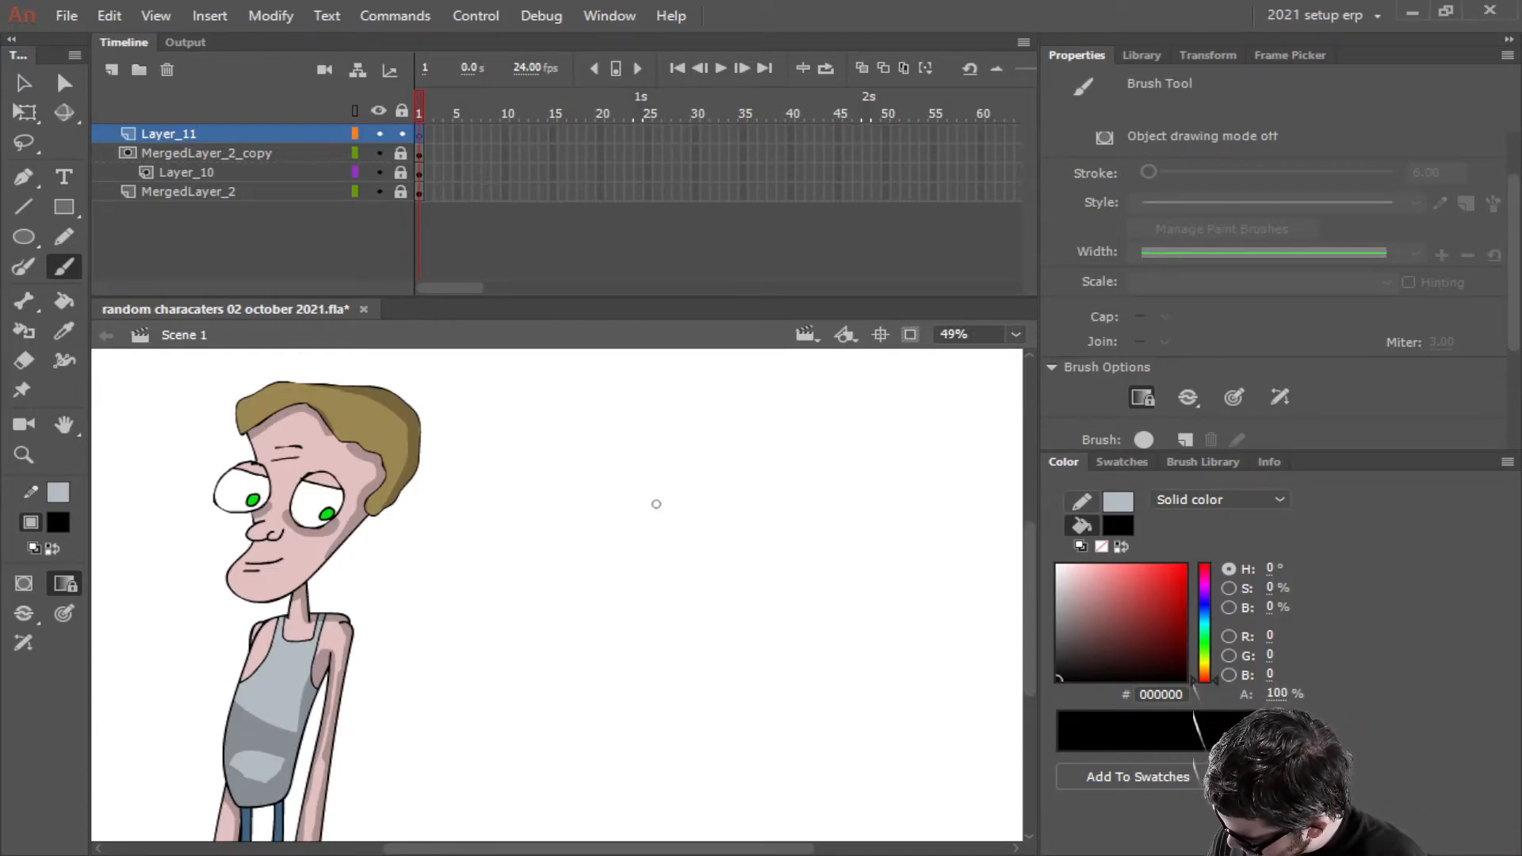
pyautogui.scroll(-3, 1159, 363)
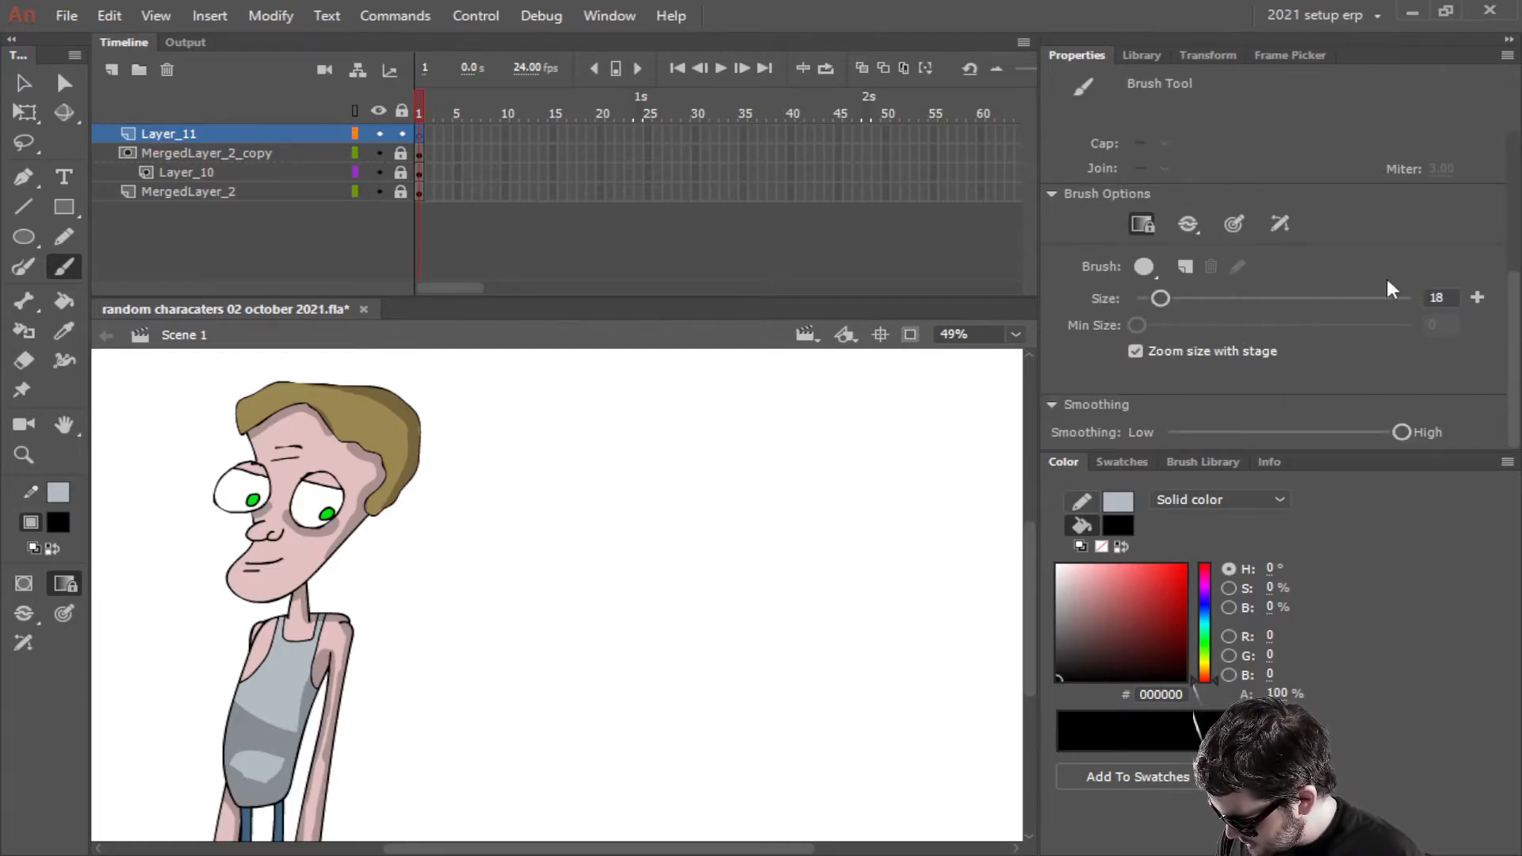
pyautogui.doubleClick(1441, 294)
pyautogui.write('4')
pyautogui.press('Return')
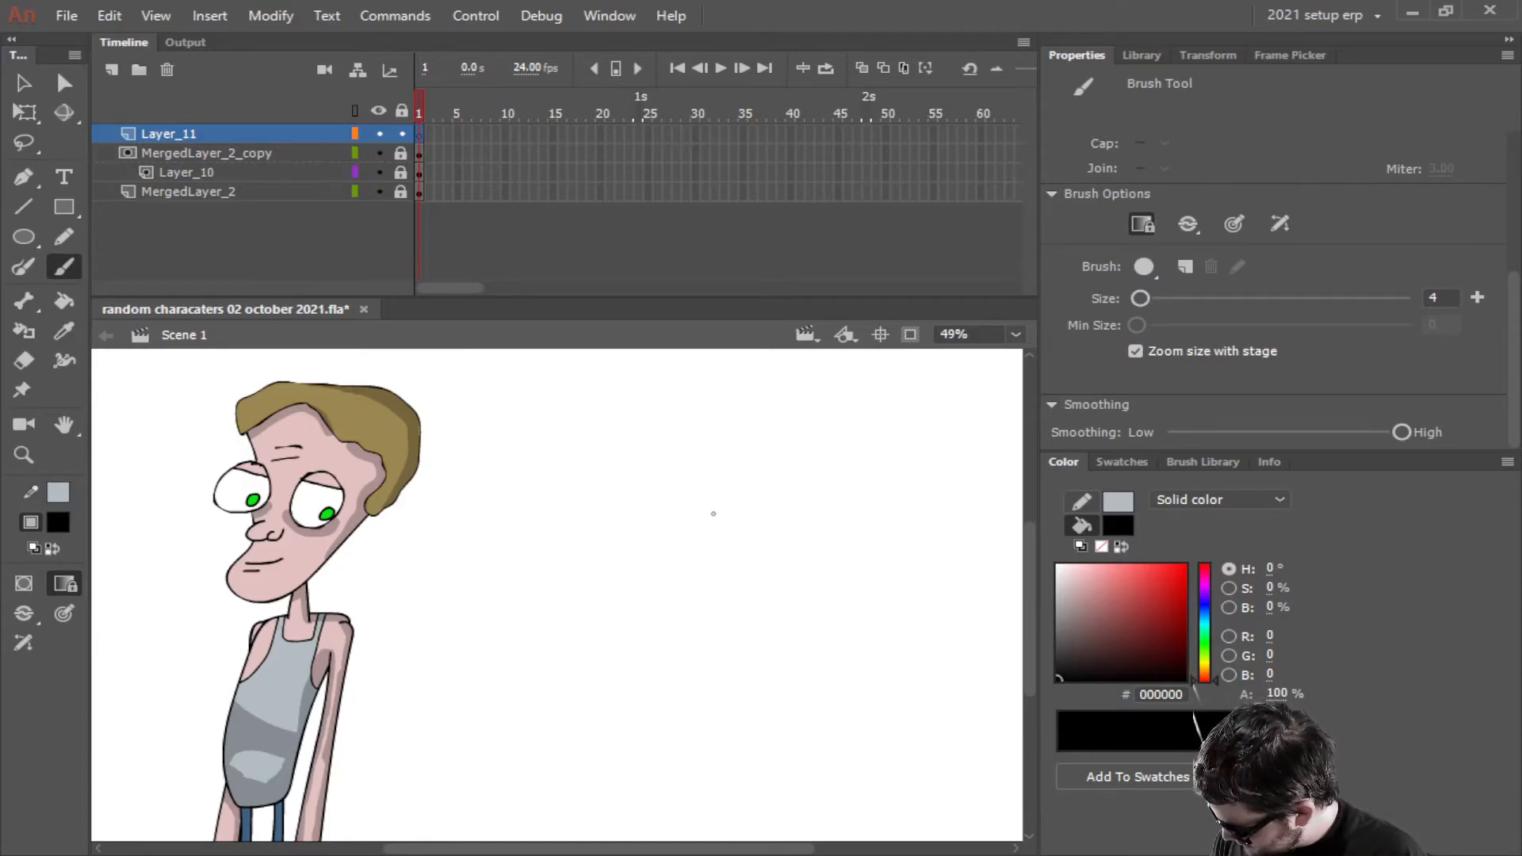
pyautogui.moveTo(712, 497)
pyautogui.mouseDown()
pyautogui.moveTo(652, 495)
pyautogui.moveTo(618, 528)
pyautogui.moveTo(615, 580)
pyautogui.moveTo(652, 601)
pyautogui.moveTo(719, 589)
pyautogui.moveTo(740, 546)
pyautogui.moveTo(702, 491)
pyautogui.mouseUp()
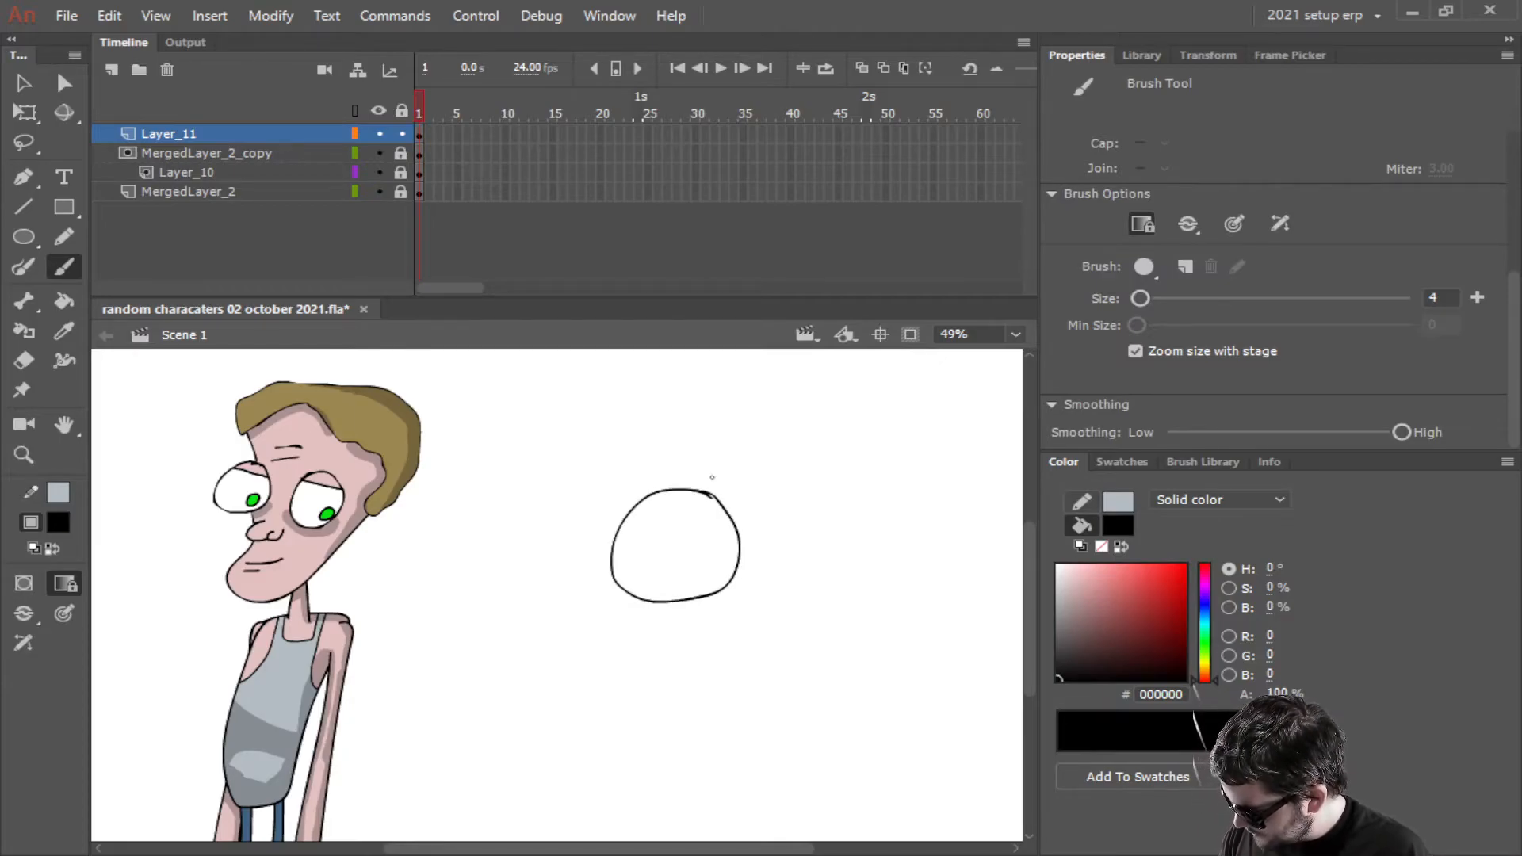
# Draw two short rounded feet under the round body on Layer_11
pyautogui.click(202, 137)
pyautogui.scroll(3, 664, 550)
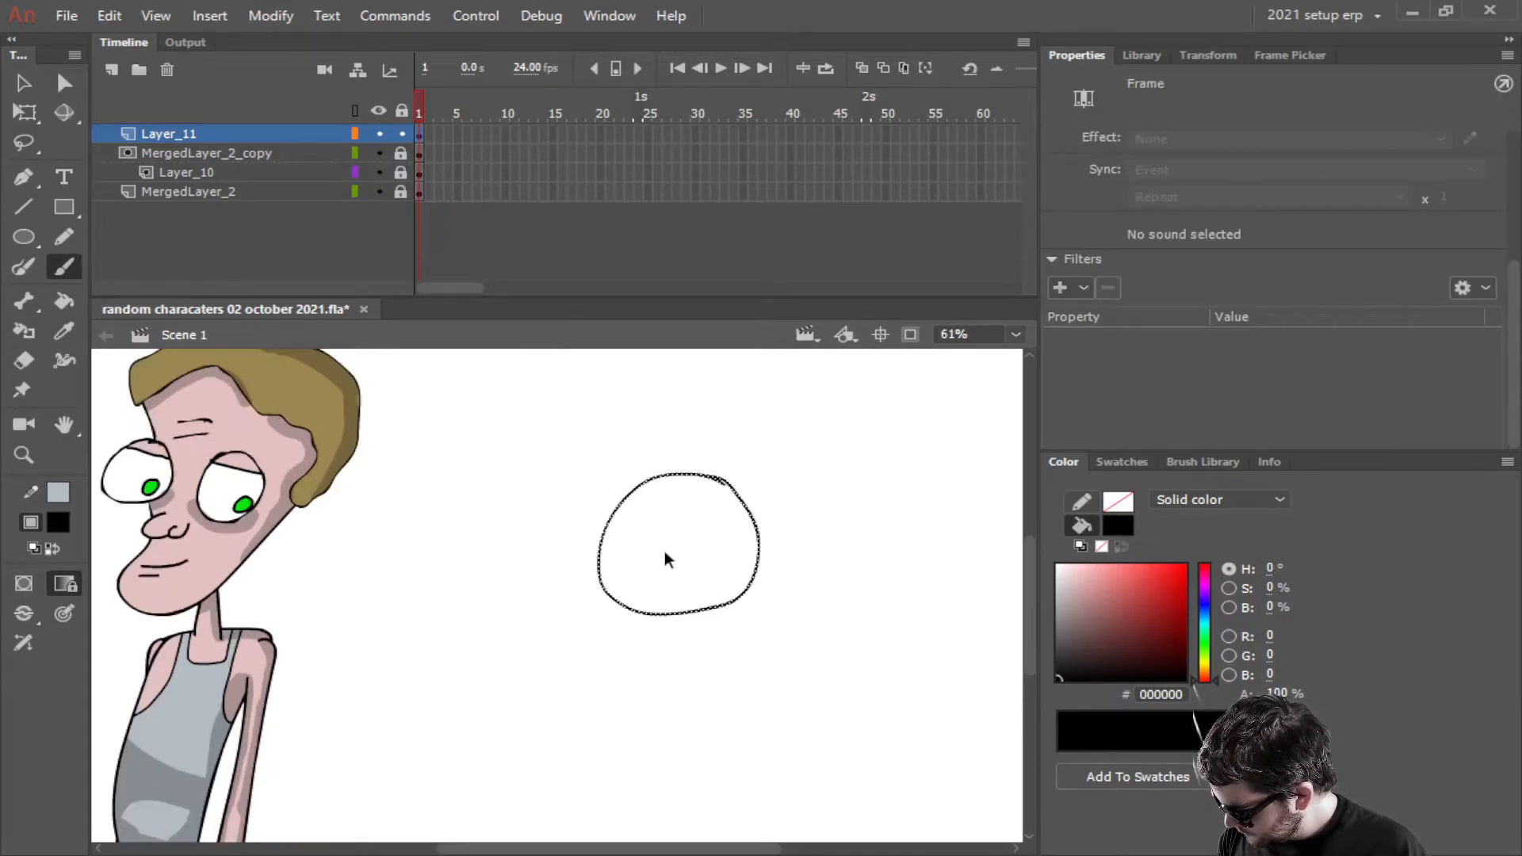
pyautogui.moveTo(595, 537); pyautogui.dragTo(561, 524)
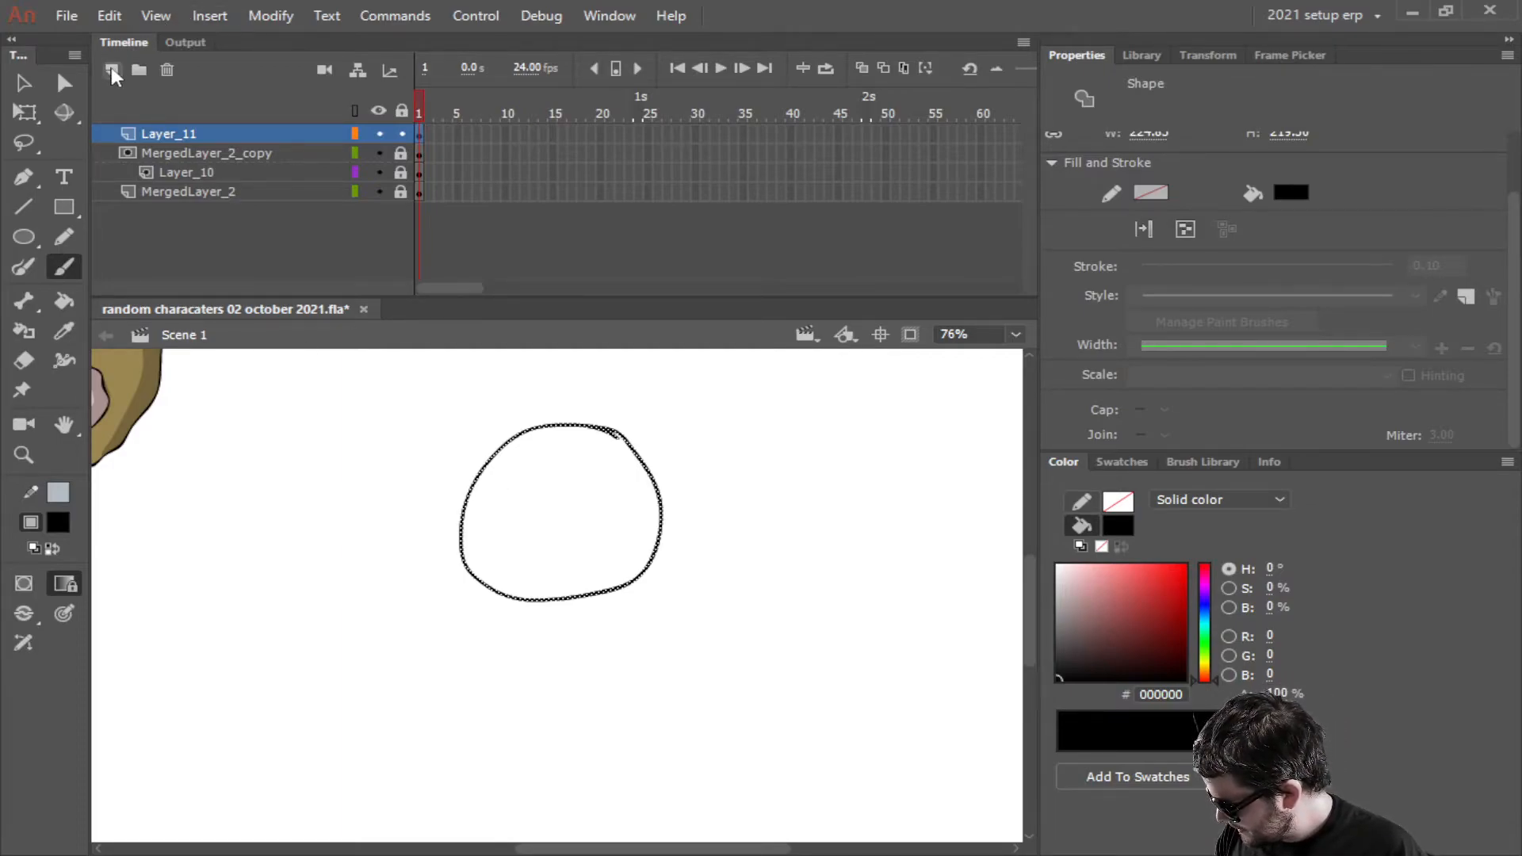
pyautogui.moveTo(511, 599)
pyautogui.mouseDown()
pyautogui.moveTo(530, 630)
pyautogui.moveTo(550, 599)
pyautogui.moveTo(606, 618)
pyautogui.moveTo(623, 588)
pyautogui.mouseUp()
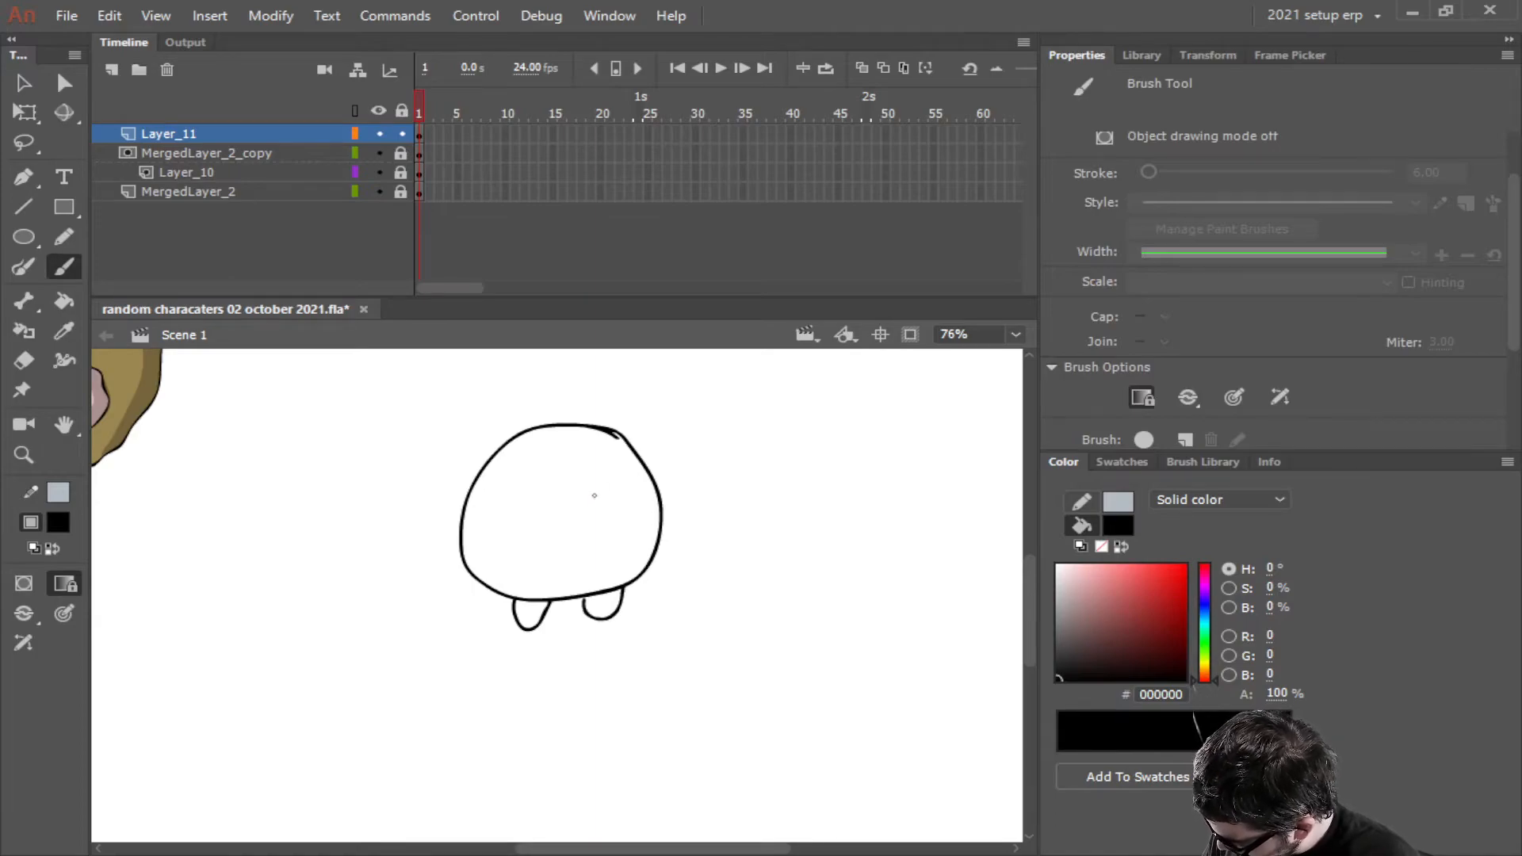
# Draw two round eyes with small pupils, a U-shaped mouth, and a small rounded bump on the body's right edge
pyautogui.moveTo(617, 477)
pyautogui.mouseDown()
pyautogui.moveTo(581, 513)
pyautogui.moveTo(620, 515)
pyautogui.moveTo(619, 479)
pyautogui.moveTo(528, 477)
pyautogui.moveTo(528, 525)
pyautogui.moveTo(568, 497)
pyautogui.moveTo(554, 508)
pyautogui.moveTo(616, 492)
pyautogui.mouseUp()
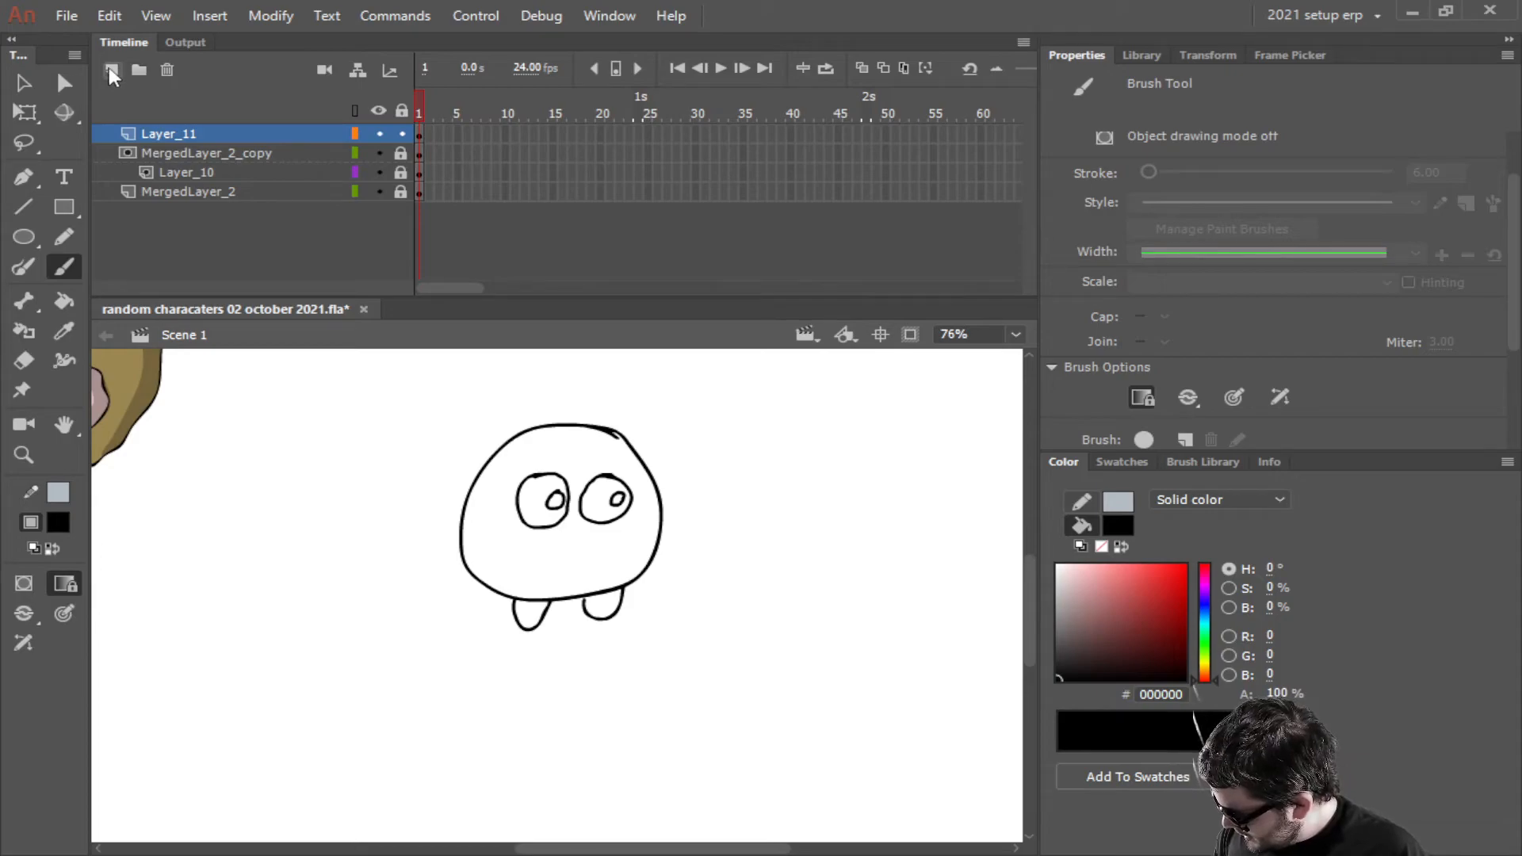
pyautogui.moveTo(477, 530)
pyautogui.mouseDown()
pyautogui.moveTo(478, 551)
pyautogui.moveTo(512, 534)
pyautogui.mouseUp()
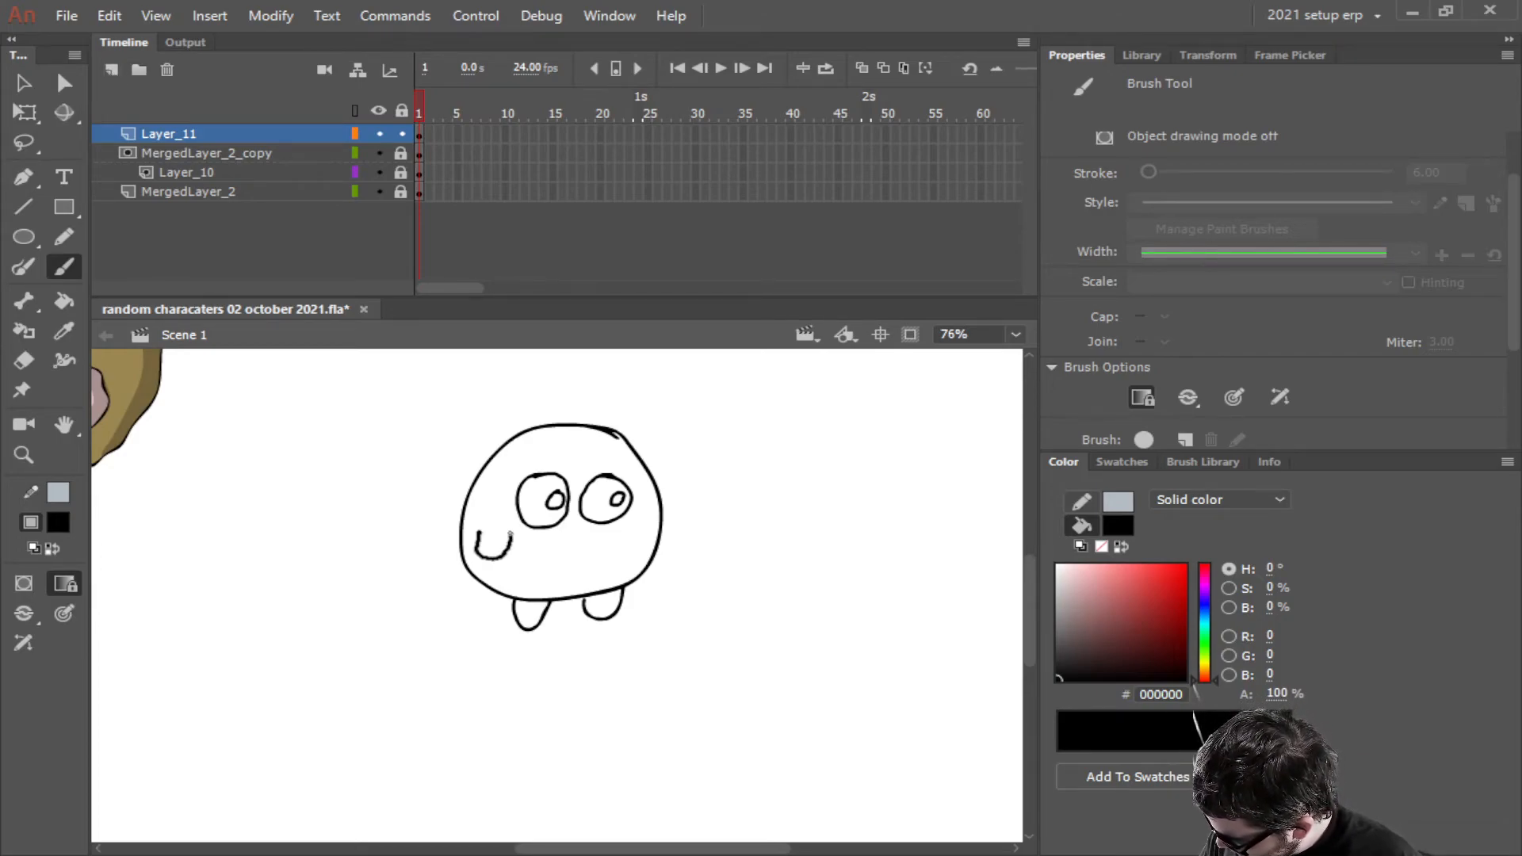
pyautogui.moveTo(659, 537)
pyautogui.mouseDown()
pyautogui.moveTo(687, 499)
pyautogui.moveTo(659, 486)
pyautogui.mouseUp()
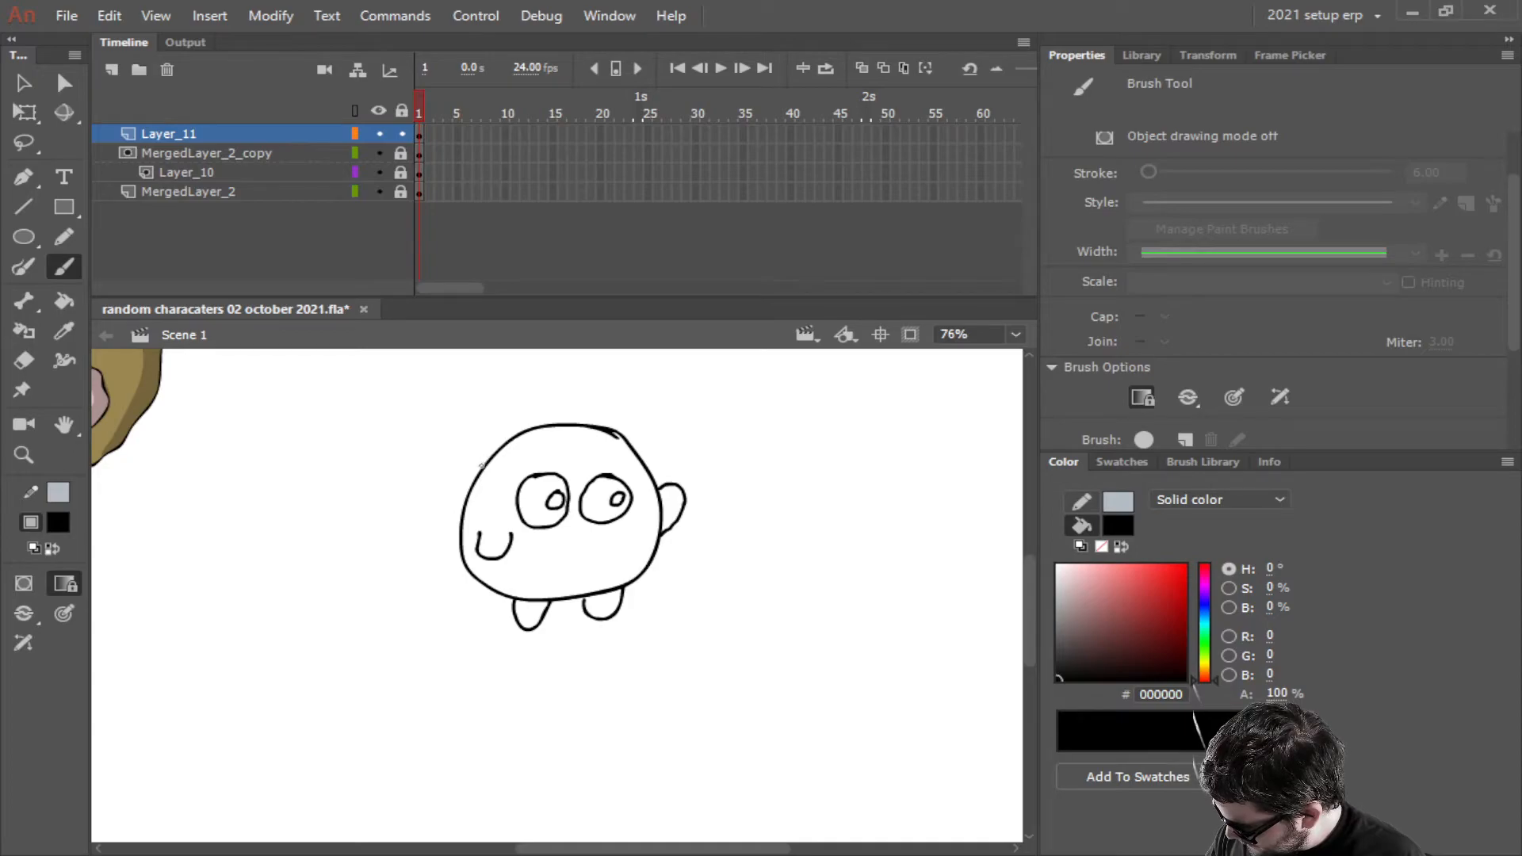
pyautogui.moveTo(481, 462)
pyautogui.mouseDown()
pyautogui.moveTo(429, 436)
pyautogui.moveTo(360, 447)
pyautogui.moveTo(355, 499)
pyautogui.moveTo(398, 523)
pyautogui.moveTo(468, 513)
pyautogui.mouseUp()
pyautogui.hotkey('ctrl', 'z')
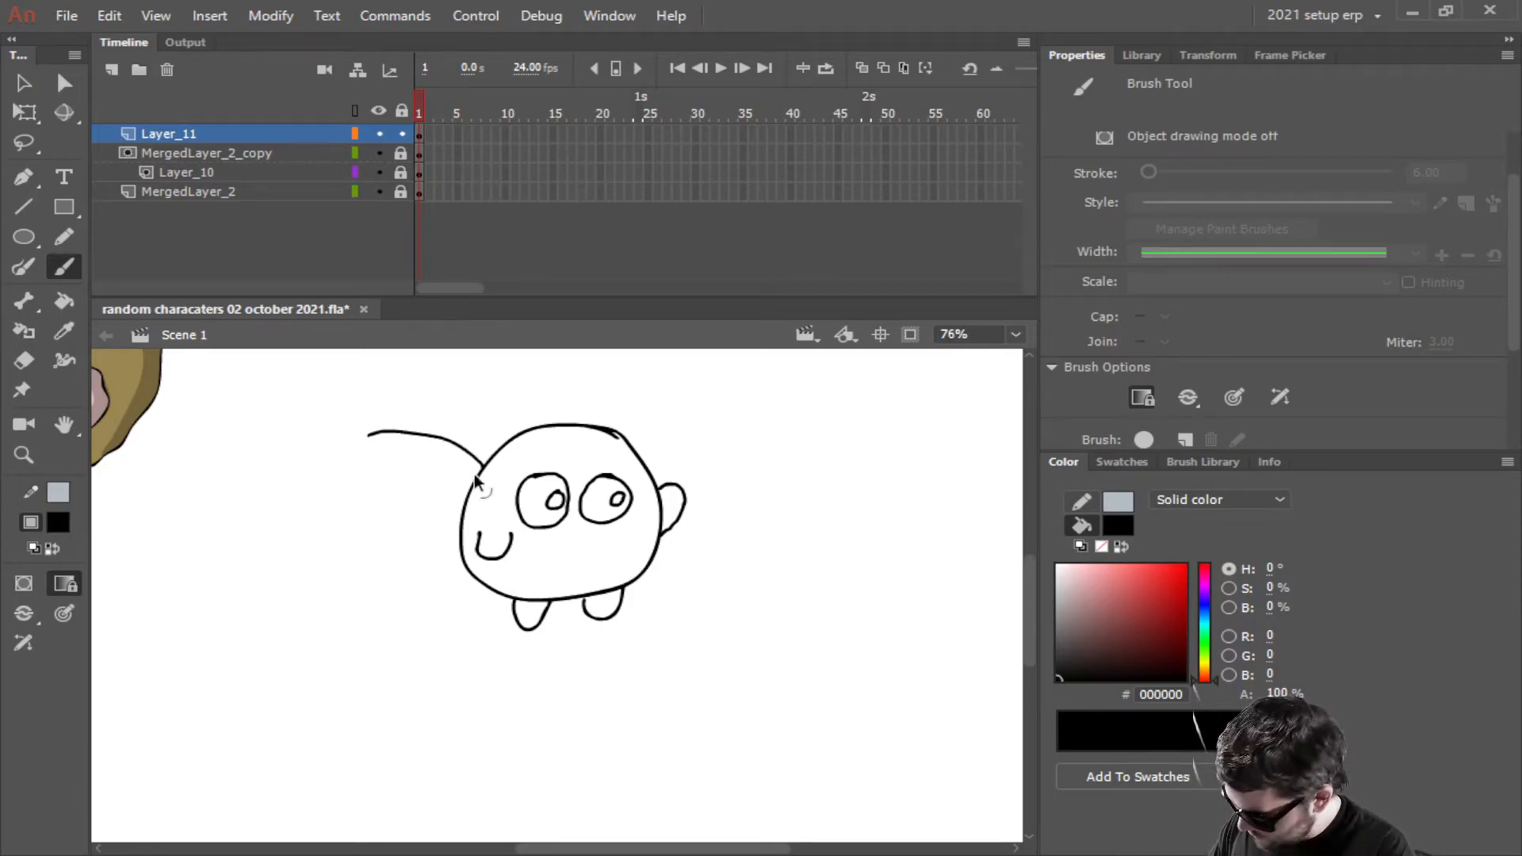
pyautogui.hotkey('ctrl', 'z')
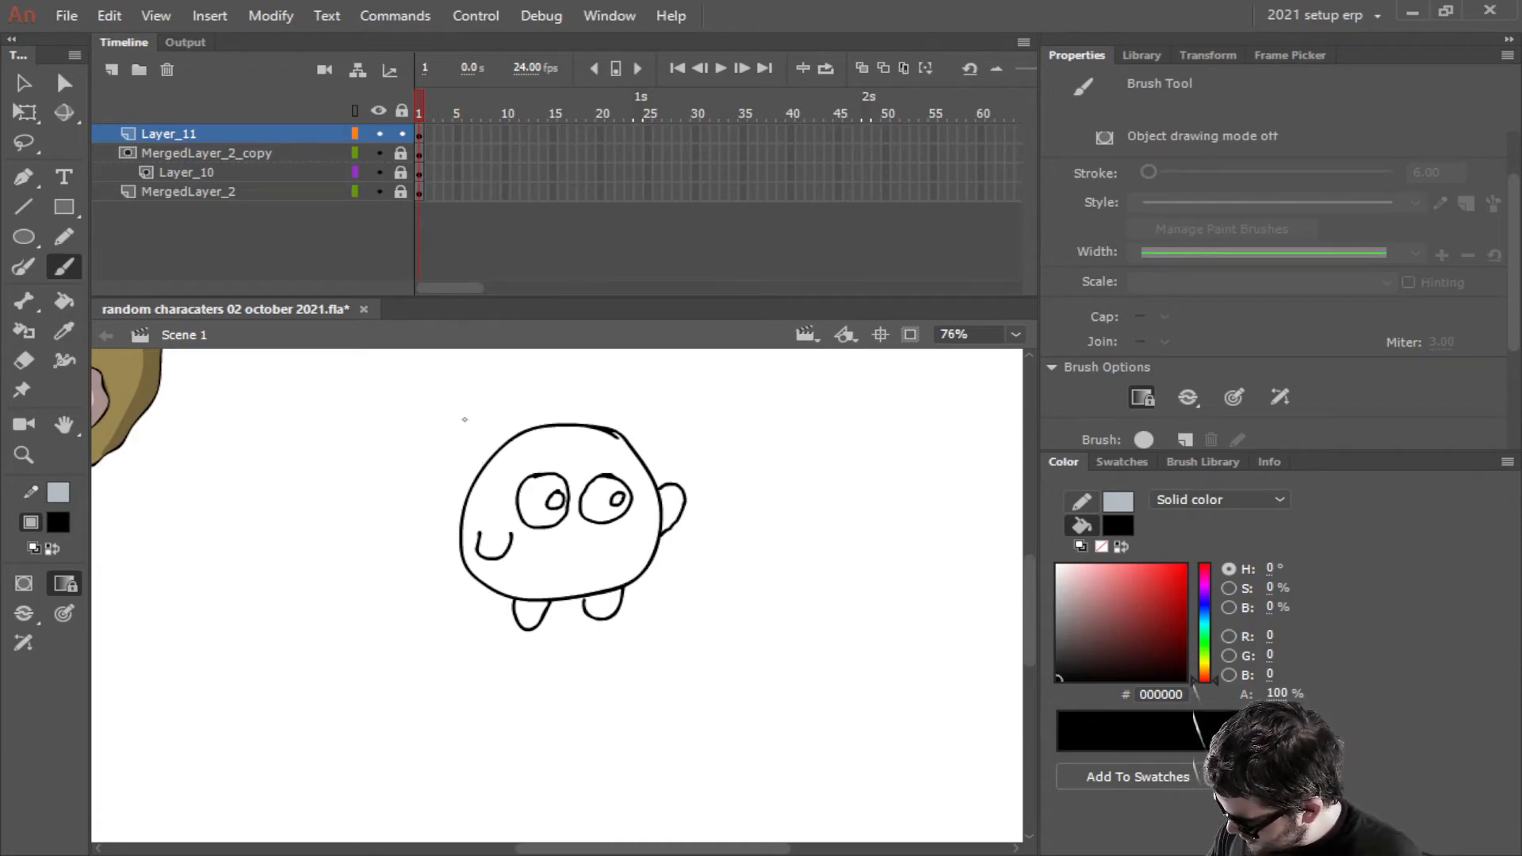
# Draw a large rounded ear shape on each side of the round body
pyautogui.moveTo(485, 466)
pyautogui.mouseDown()
pyautogui.moveTo(357, 471)
pyautogui.moveTo(362, 531)
pyautogui.moveTo(421, 541)
pyautogui.moveTo(468, 511)
pyautogui.mouseUp()
pyautogui.moveTo(640, 450)
pyautogui.mouseDown()
pyautogui.moveTo(687, 420)
pyautogui.moveTo(741, 429)
pyautogui.moveTo(750, 484)
pyautogui.moveTo(684, 508)
pyautogui.mouseUp()
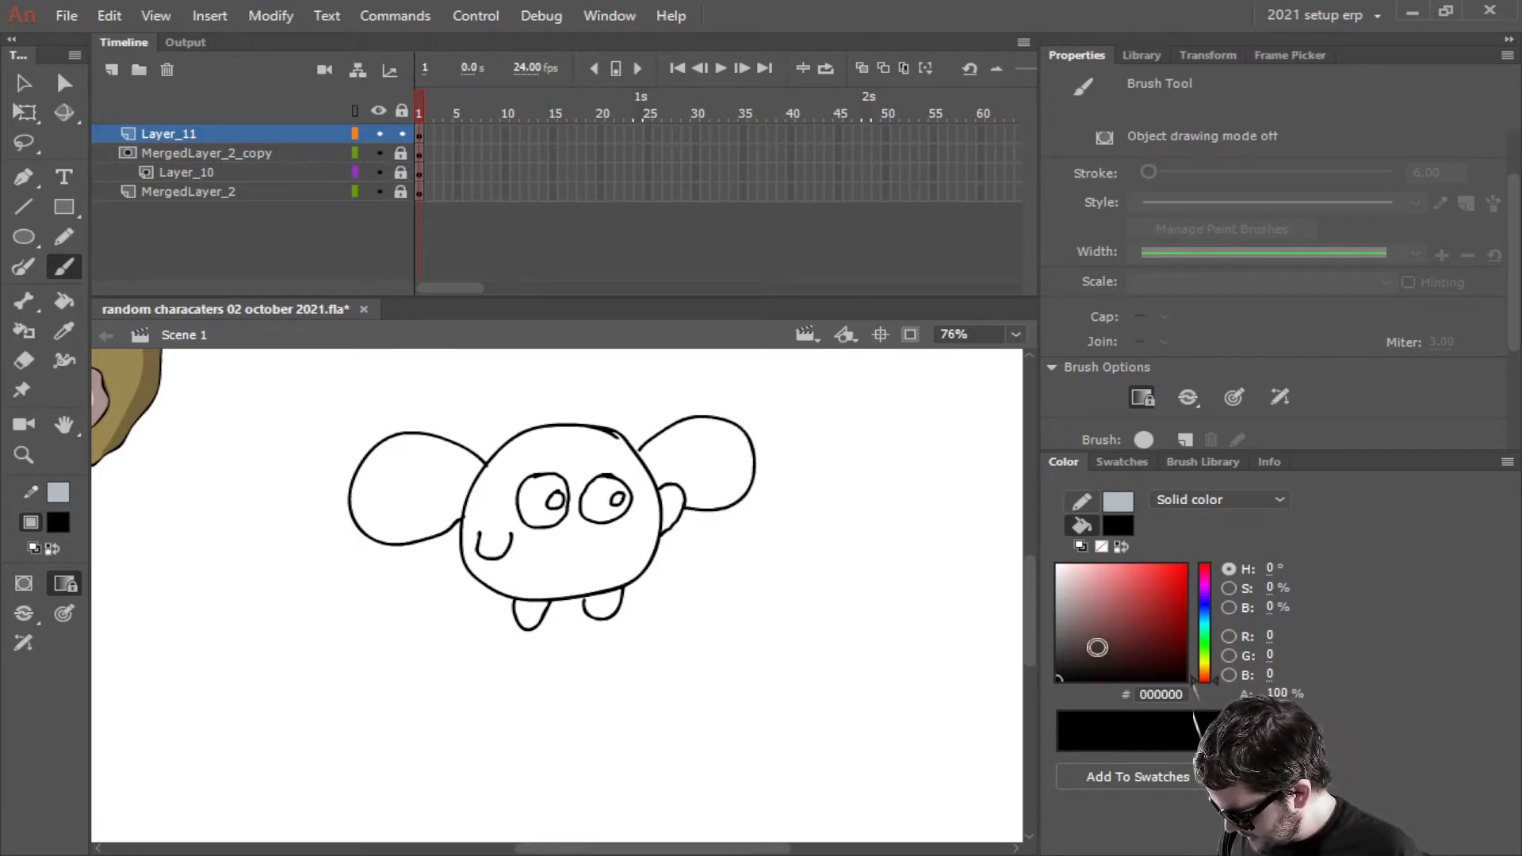
# Set the black fill's alpha to 6% and fill the right ear shape with the Paint Bucket
pyautogui.moveTo(1278, 698); pyautogui.dragTo(1179, 719)
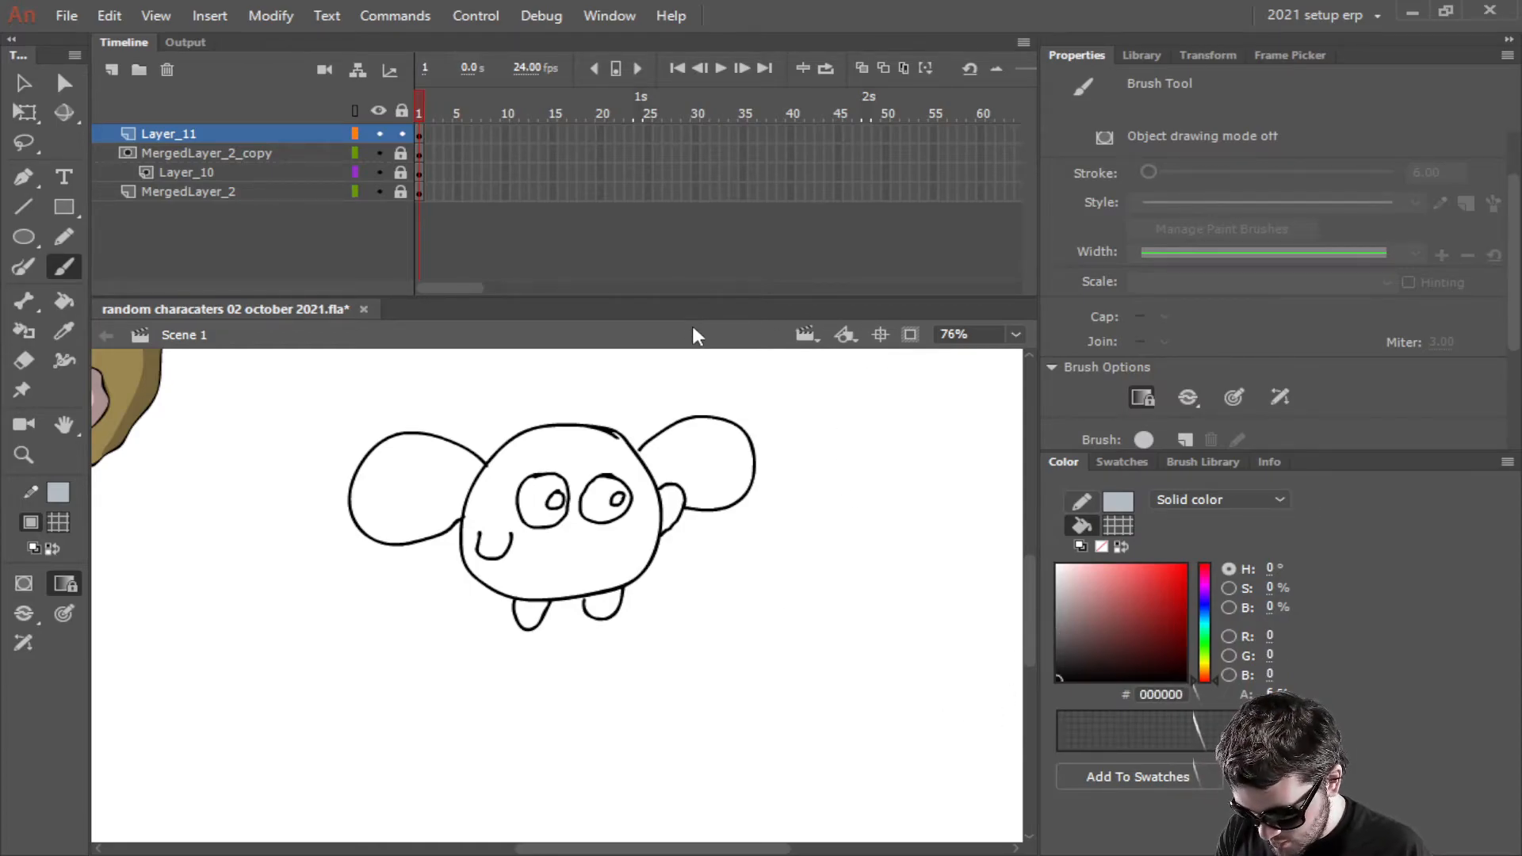
pyautogui.press('k')
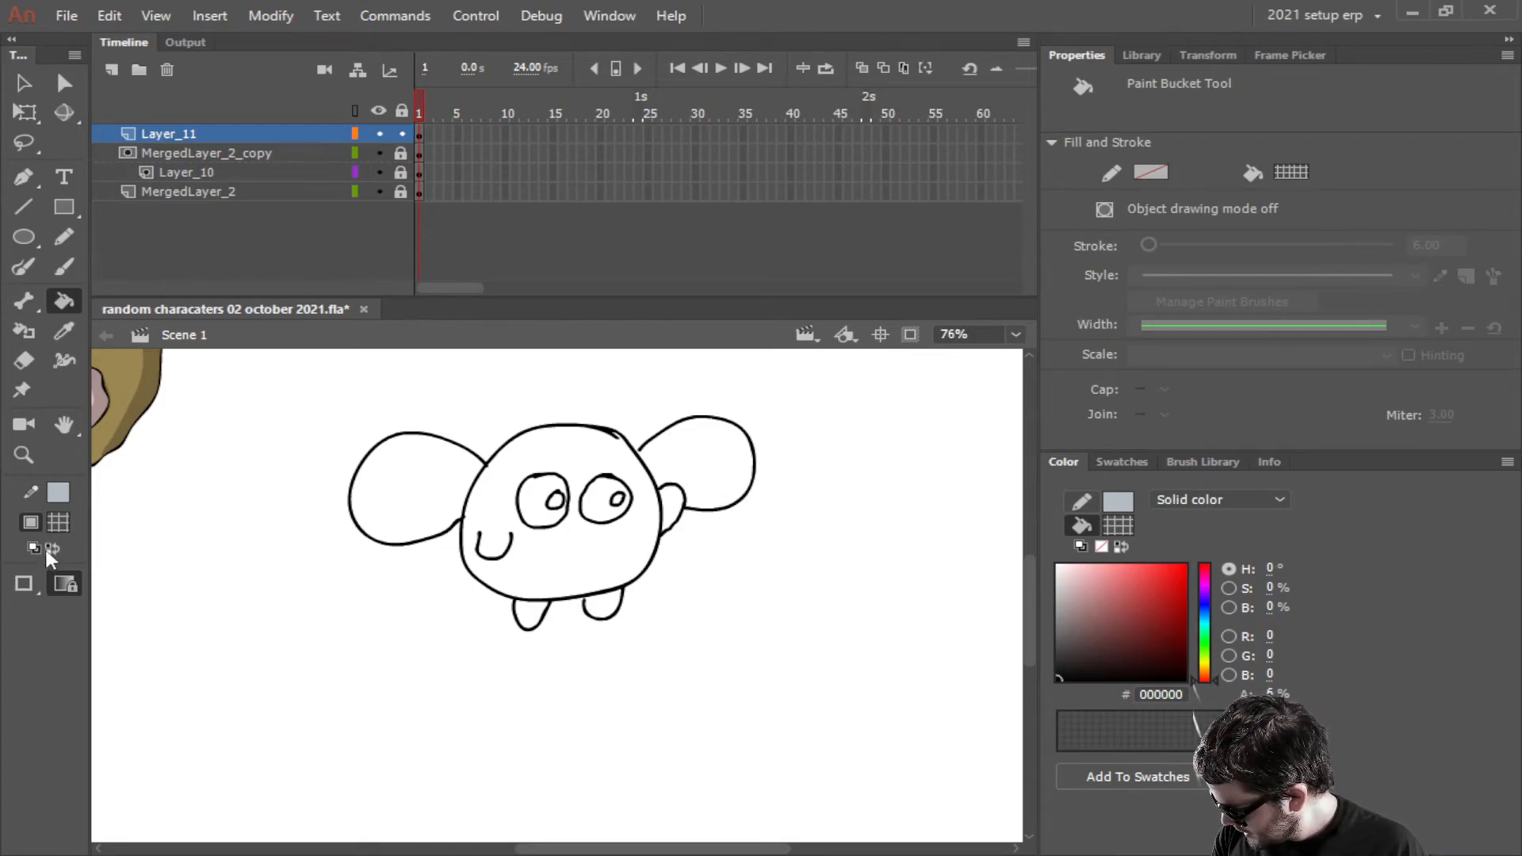
pyautogui.click(34, 587)
pyautogui.click(95, 652)
pyautogui.click(678, 458)
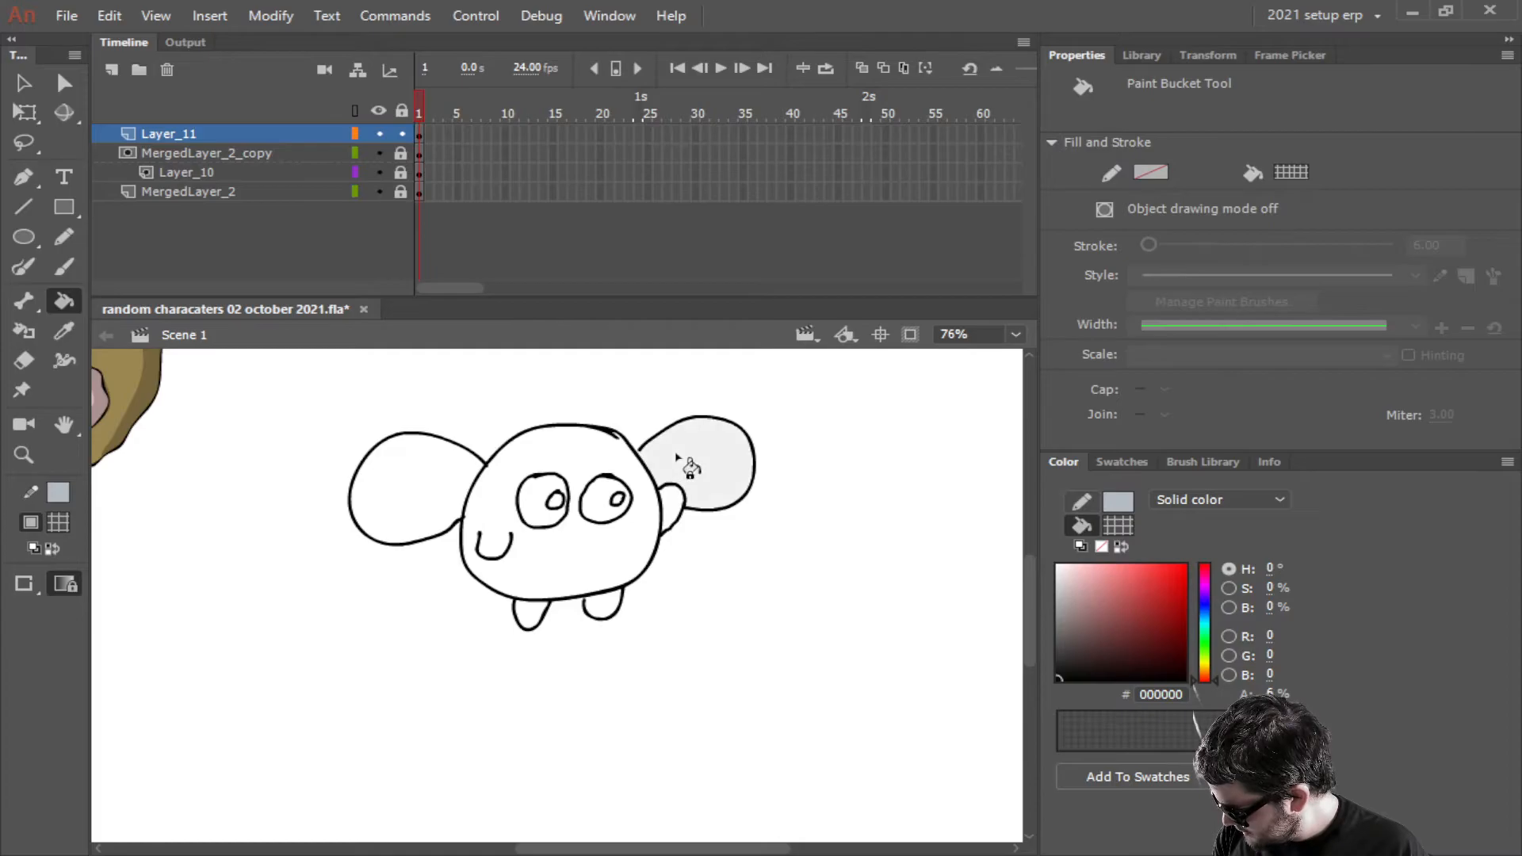
# Adjust the Paint Bucket gap size option and fill the left ear shape with the same 6% black
pyautogui.click(29, 590)
pyautogui.click(75, 630)
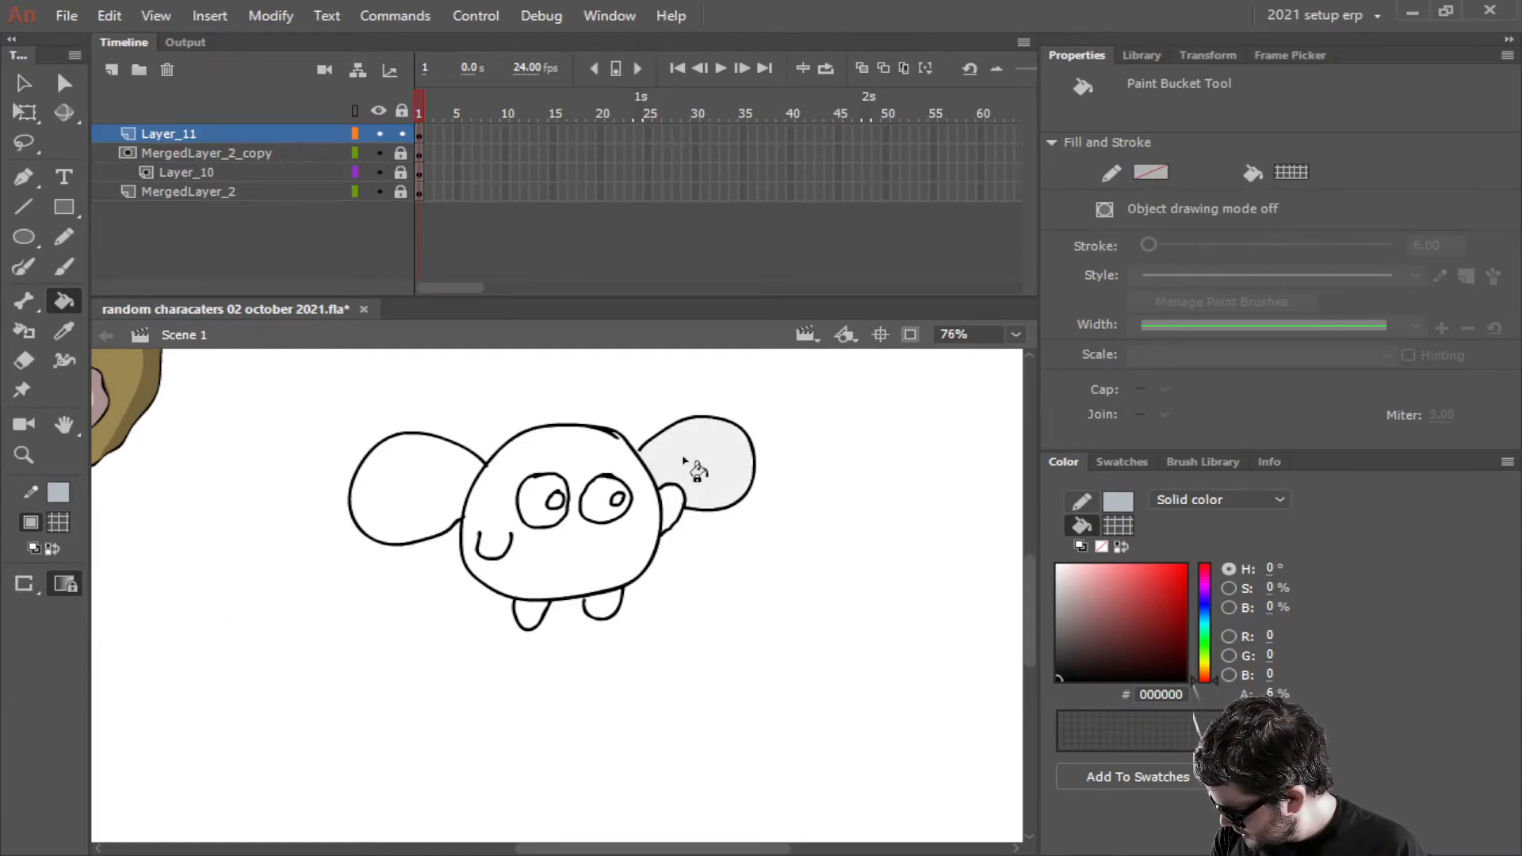
pyautogui.click(23, 585)
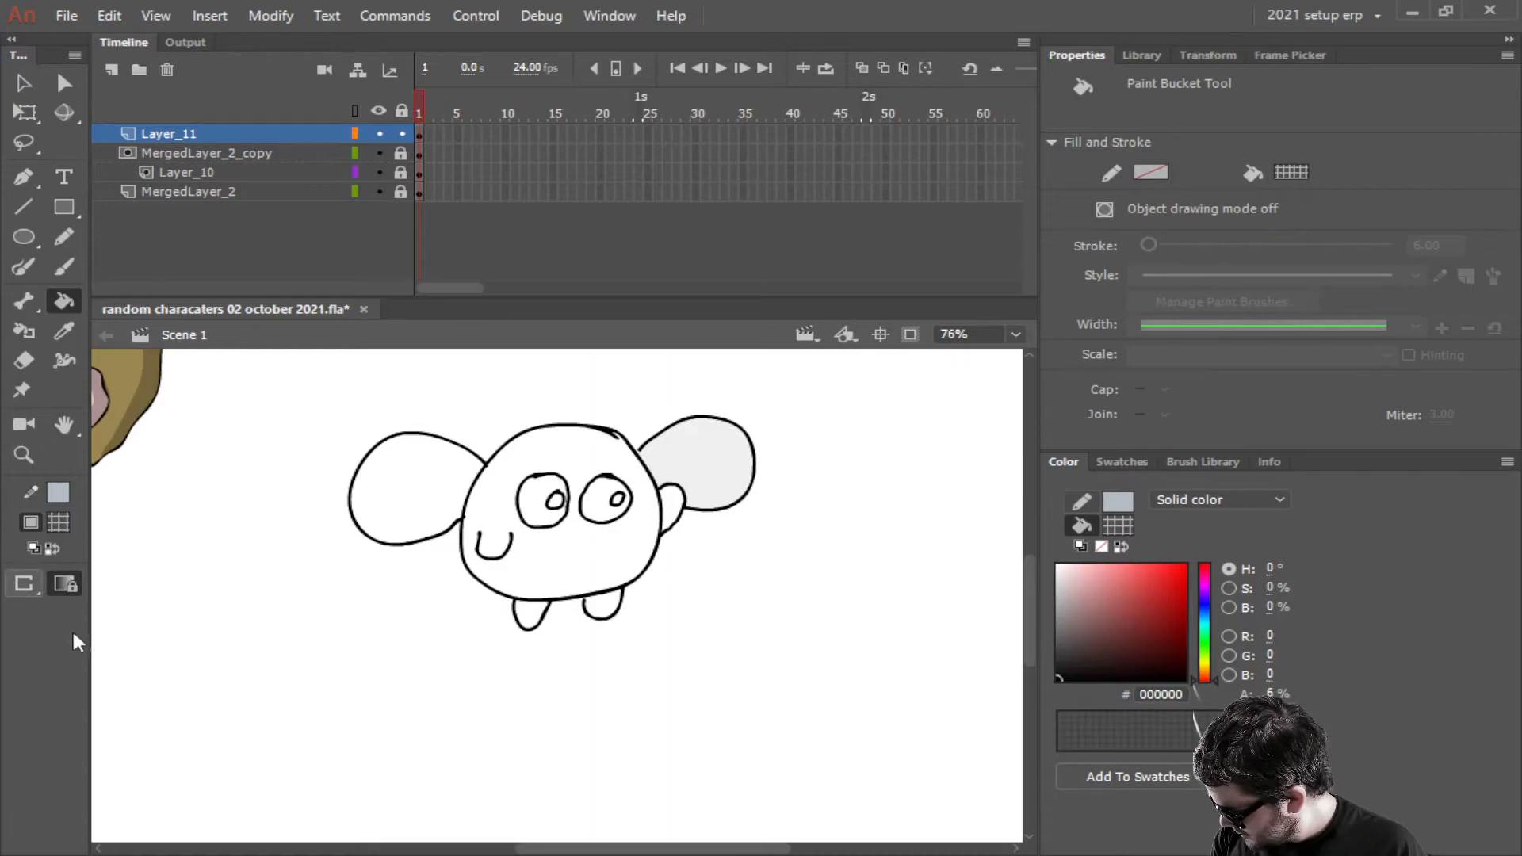
pyautogui.click(79, 651)
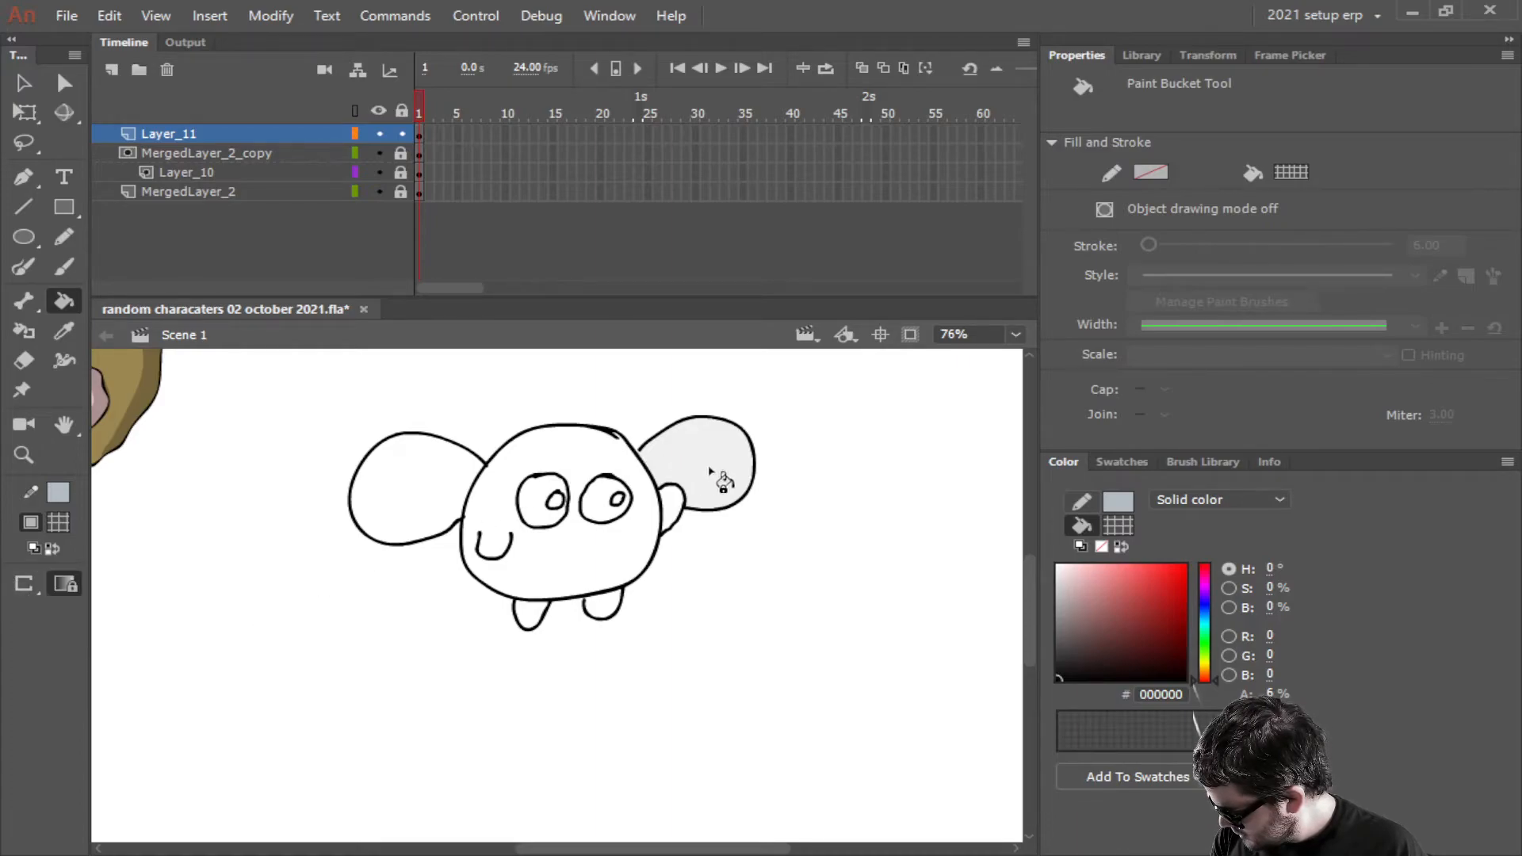
pyautogui.click(26, 588)
pyautogui.click(88, 616)
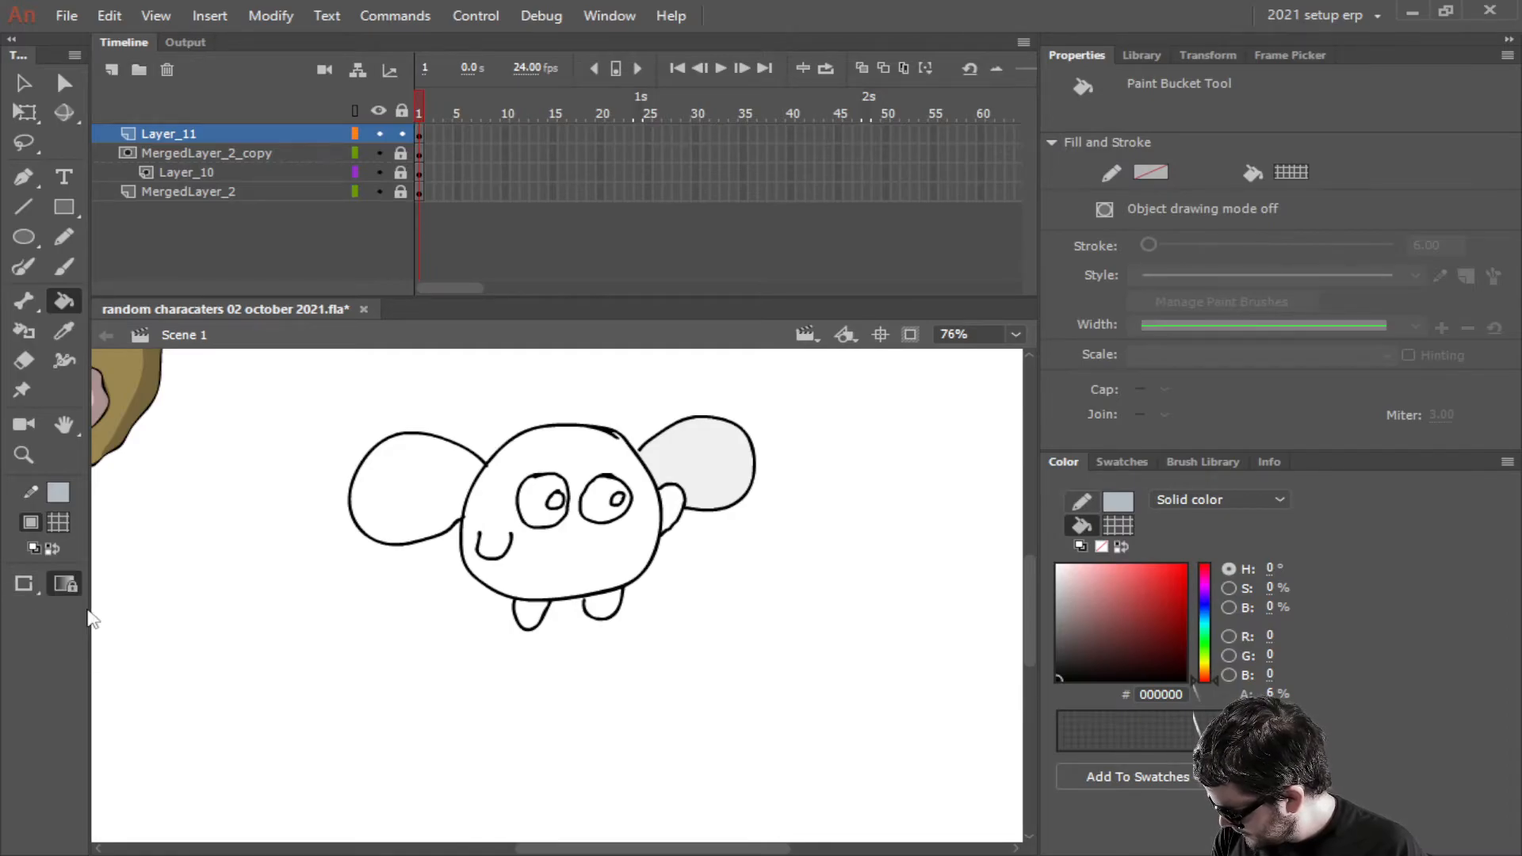
pyautogui.click(389, 502)
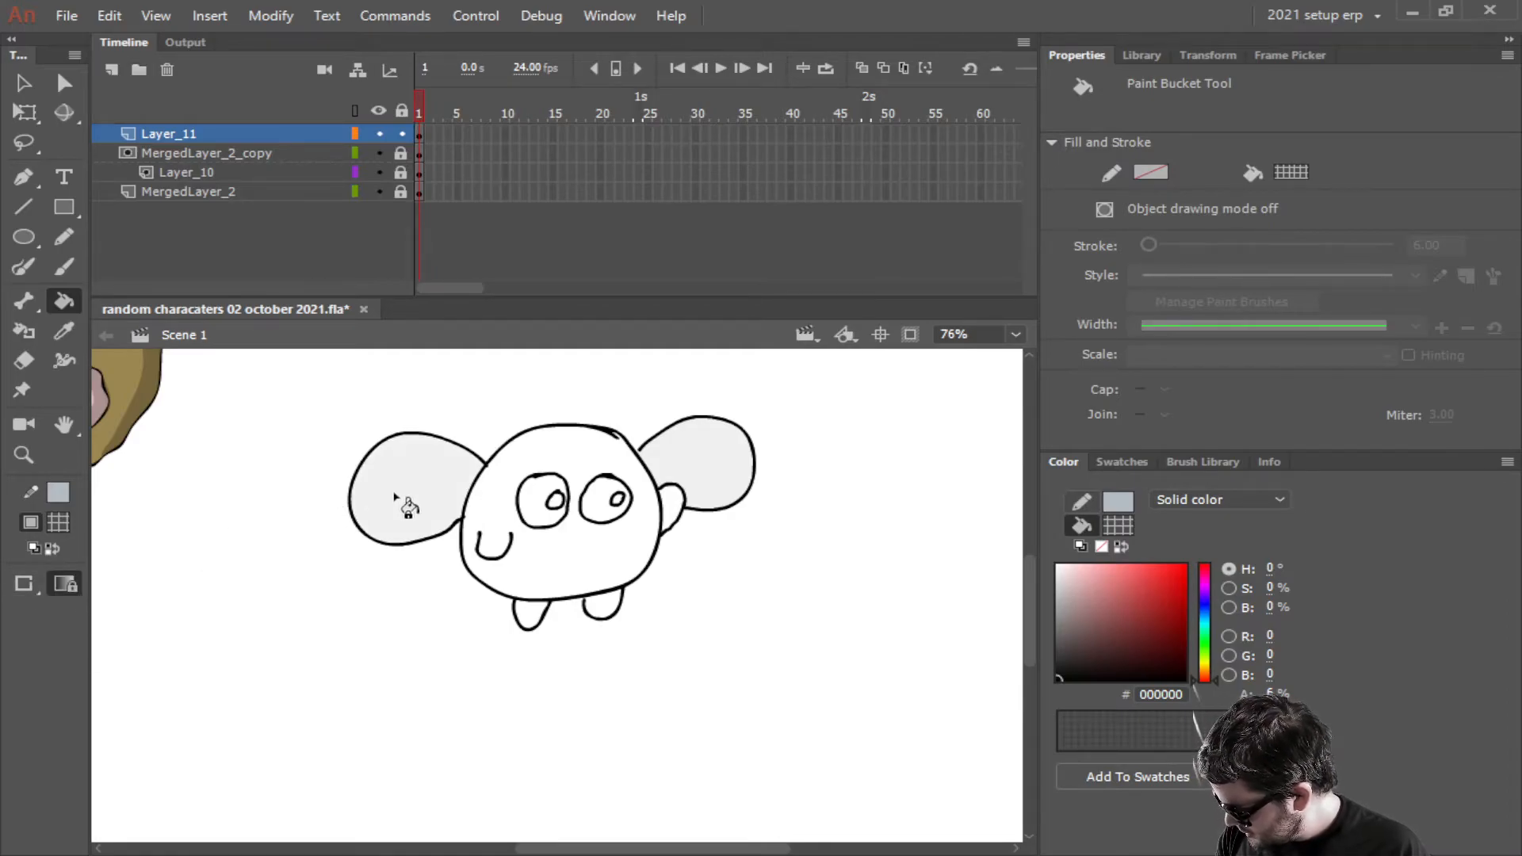
# Set the fill to blue 003FF7 at 15% alpha and recolor both ear shapes with it
pyautogui.keyDown('ctrl'); pyautogui.click(707, 462); pyautogui.keyUp('ctrl')
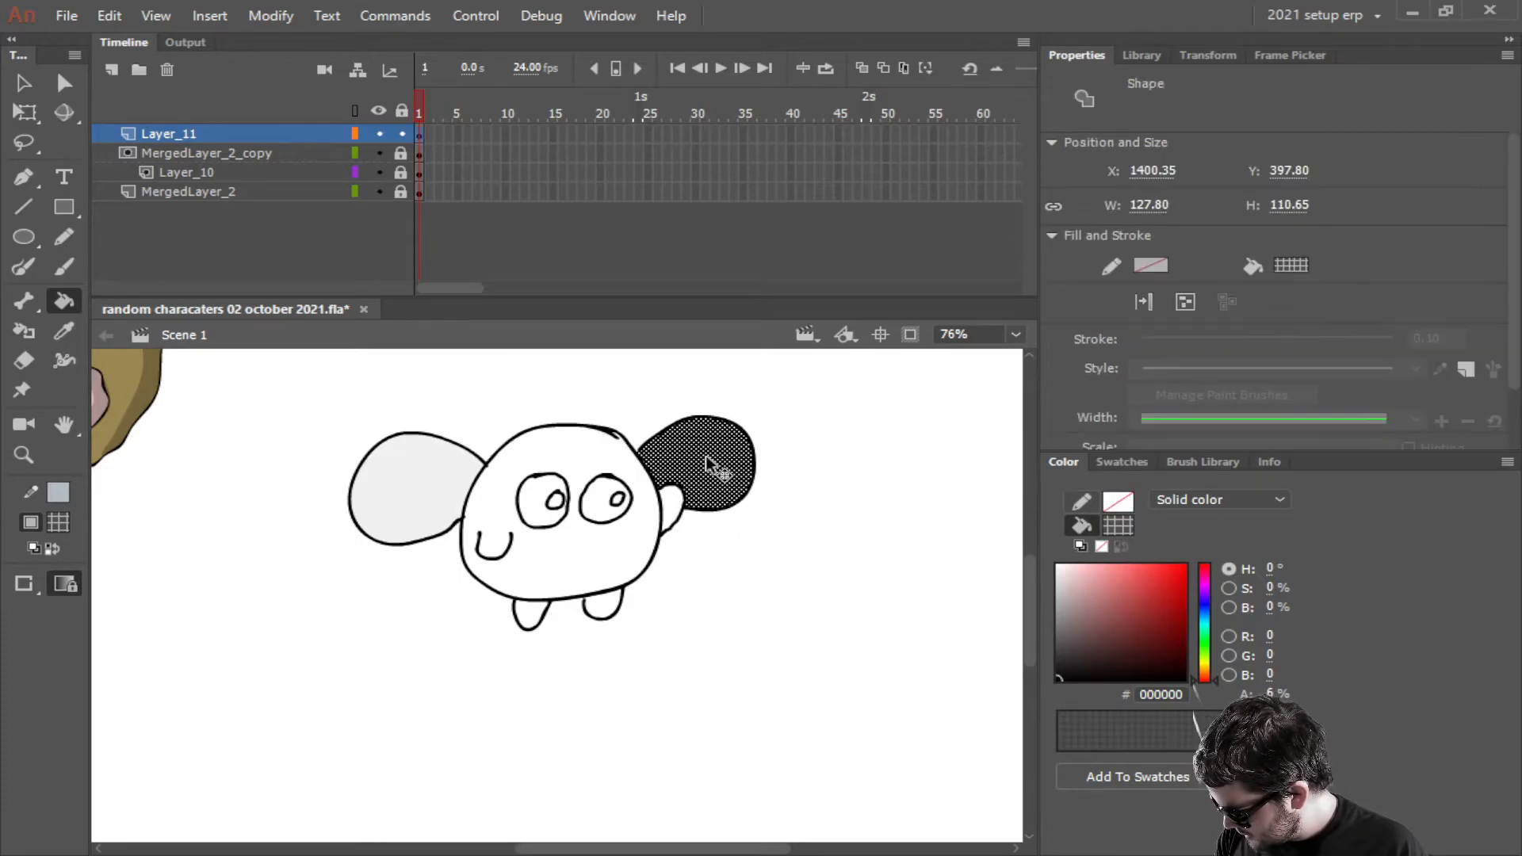
pyautogui.keyDown('ctrl'); pyautogui.click(790, 604); pyautogui.keyUp('ctrl')
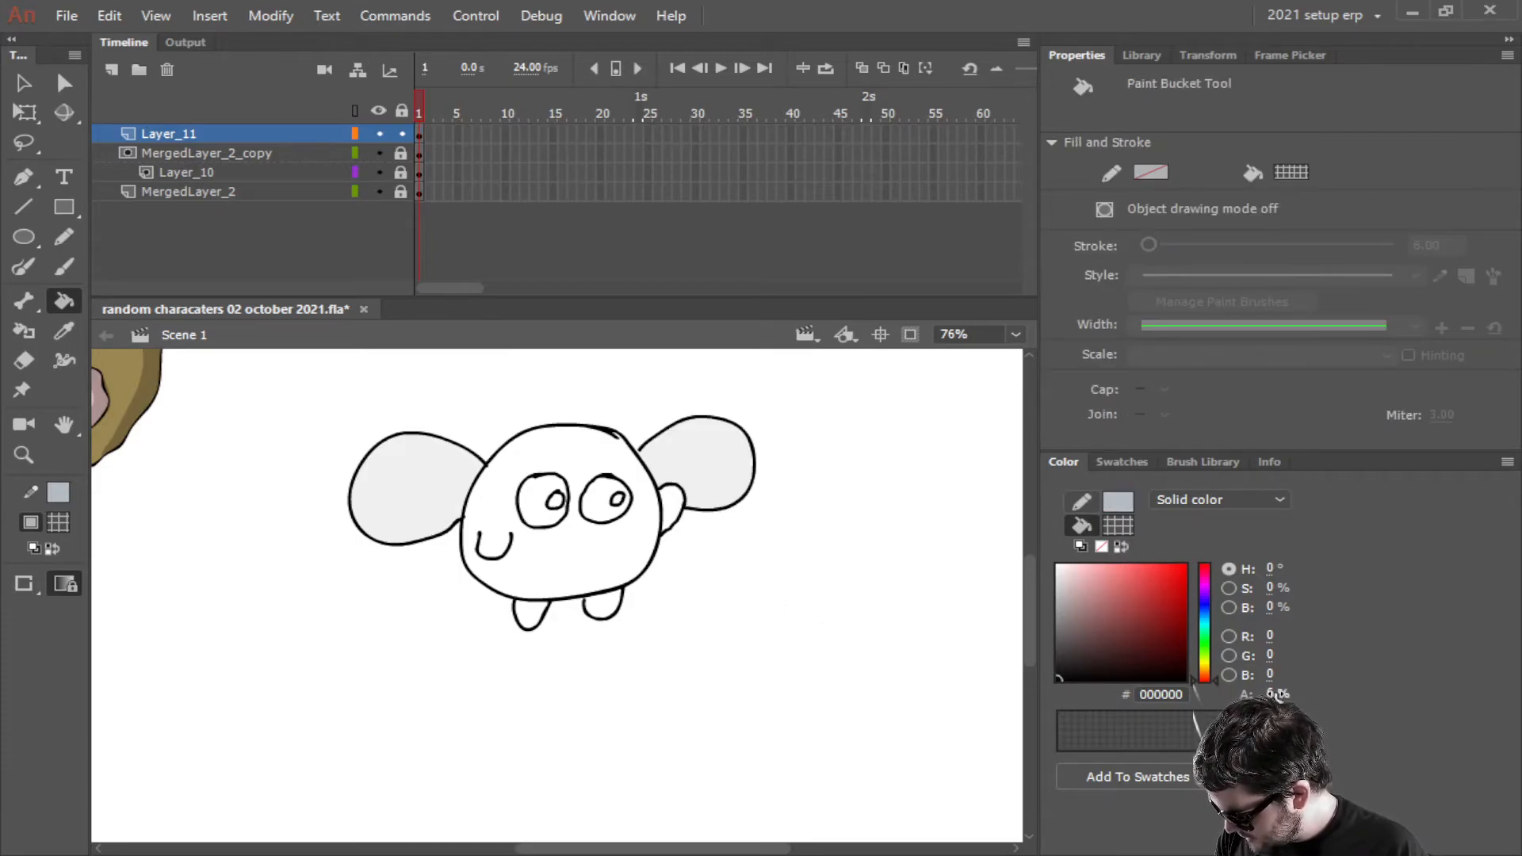
pyautogui.moveTo(1290, 694); pyautogui.dragTo(1294, 694)
pyautogui.click(737, 468)
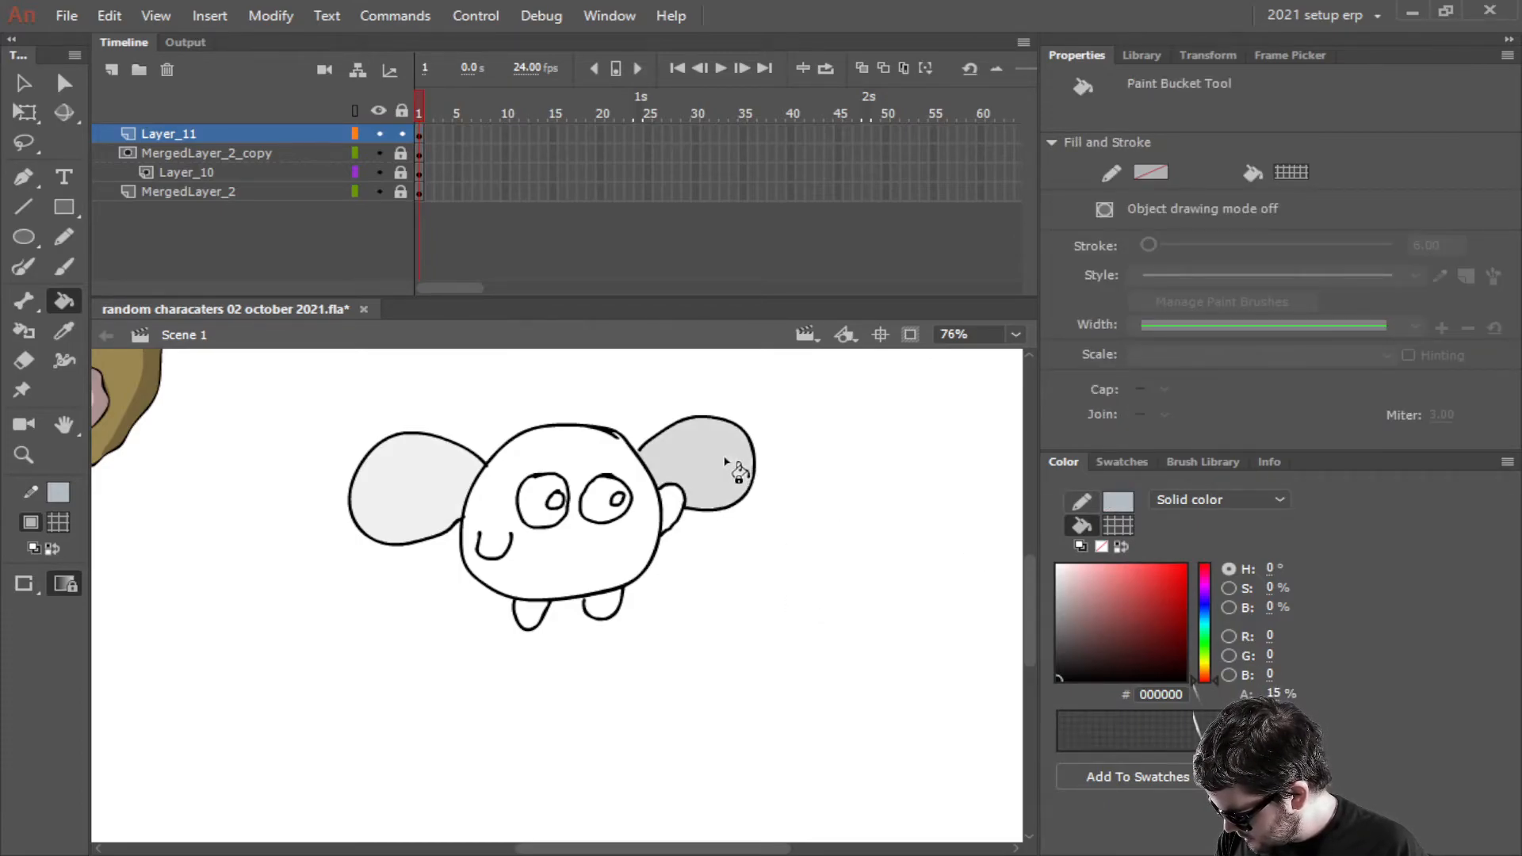
pyautogui.click(1203, 606)
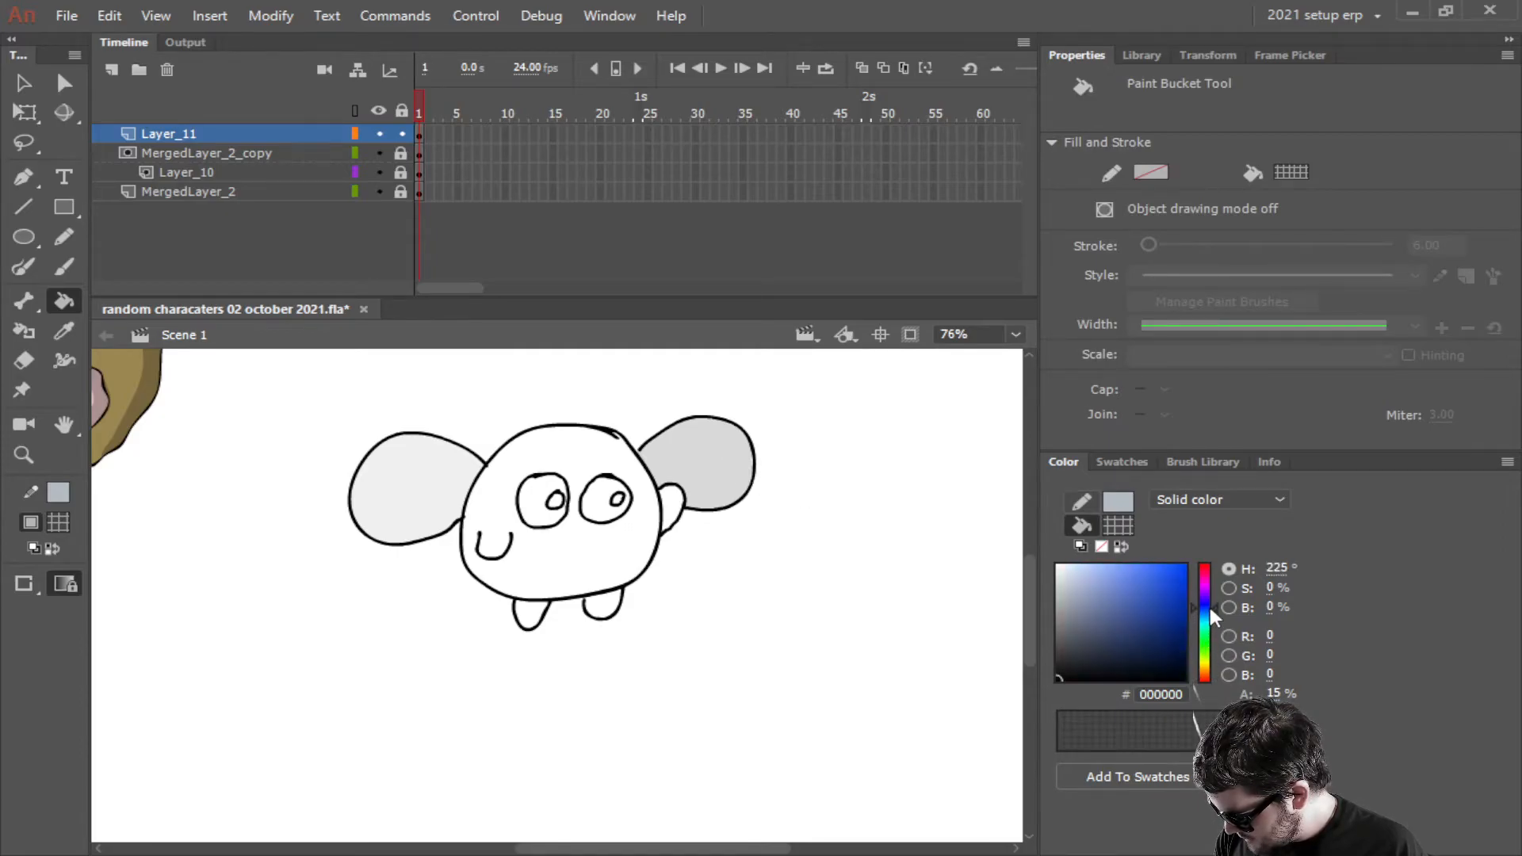
pyautogui.moveTo(1165, 606); pyautogui.dragTo(1183, 569)
pyautogui.click(723, 471)
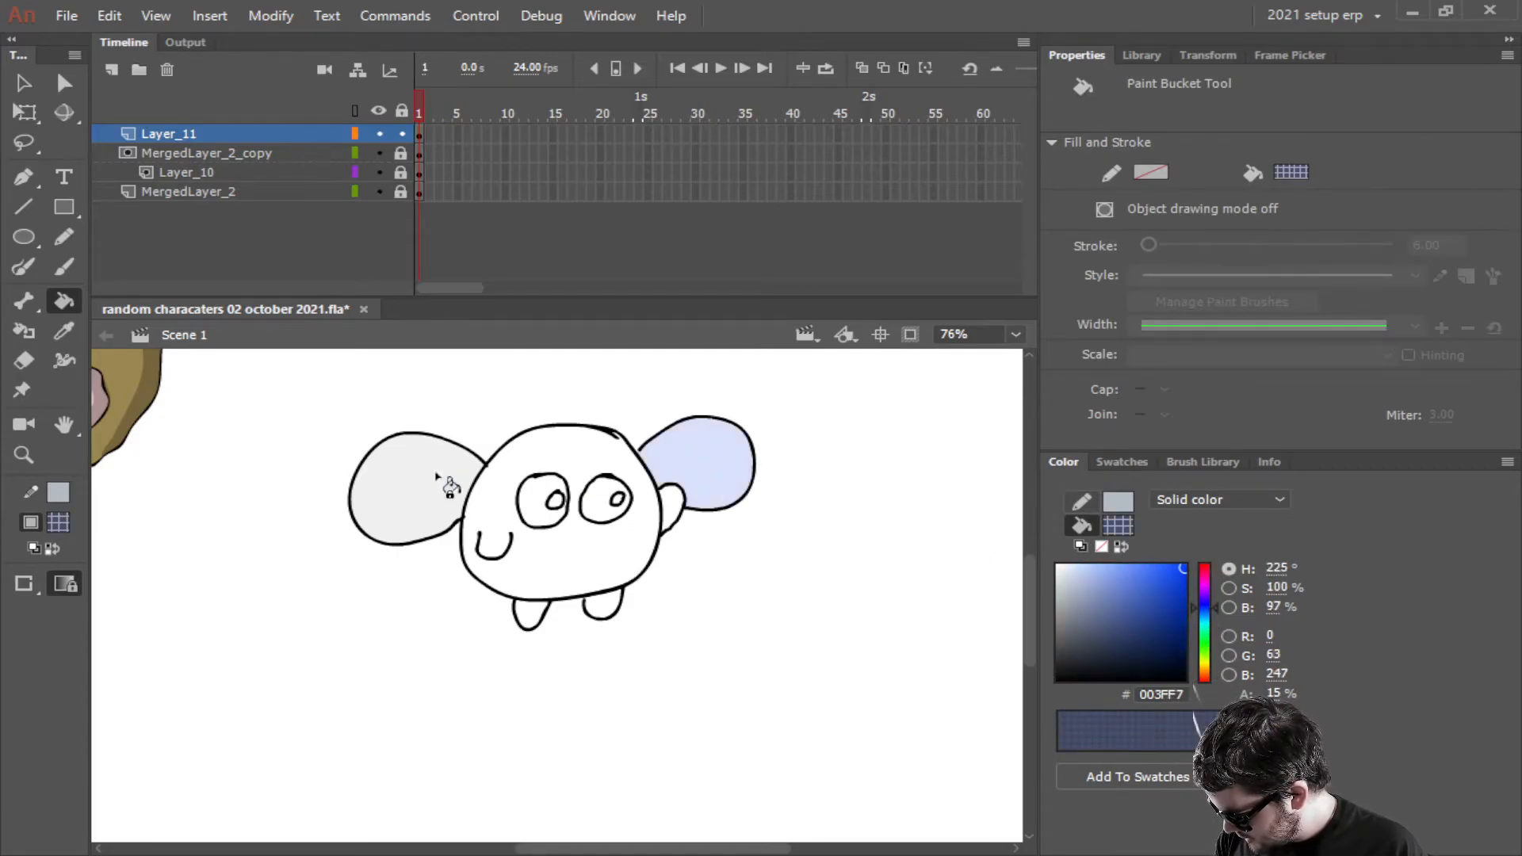
pyautogui.click(397, 490)
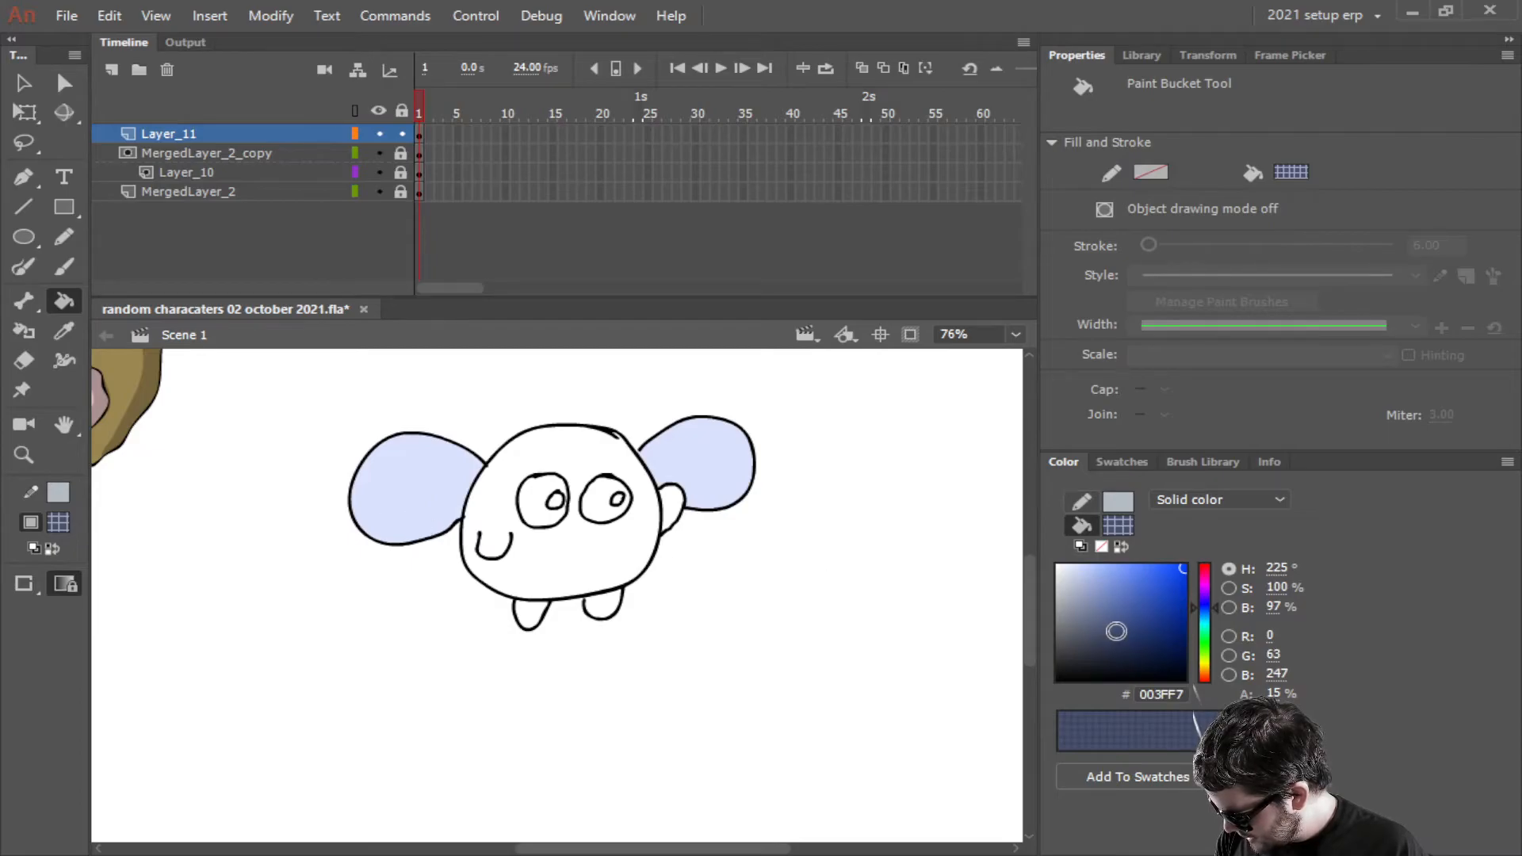
# Set the fill to light blue 7E9BEE at 100% alpha and fill the body, both feet and the bump on the right edge
pyautogui.moveTo(1275, 694); pyautogui.dragTo(1446, 695)
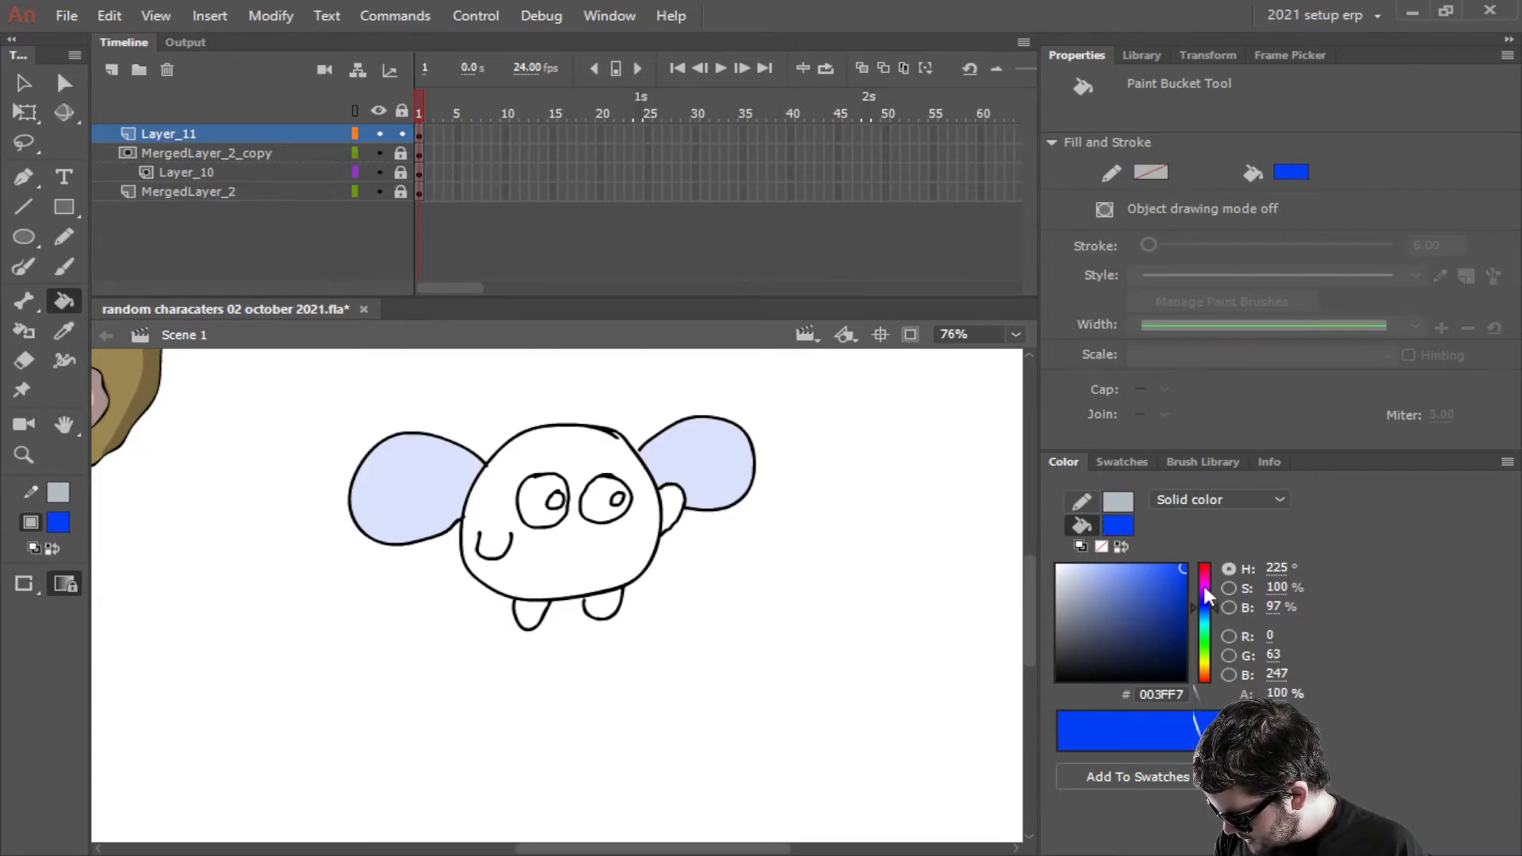
pyautogui.click(1136, 575)
pyautogui.moveTo(1136, 575); pyautogui.dragTo(1116, 571)
pyautogui.click(547, 458)
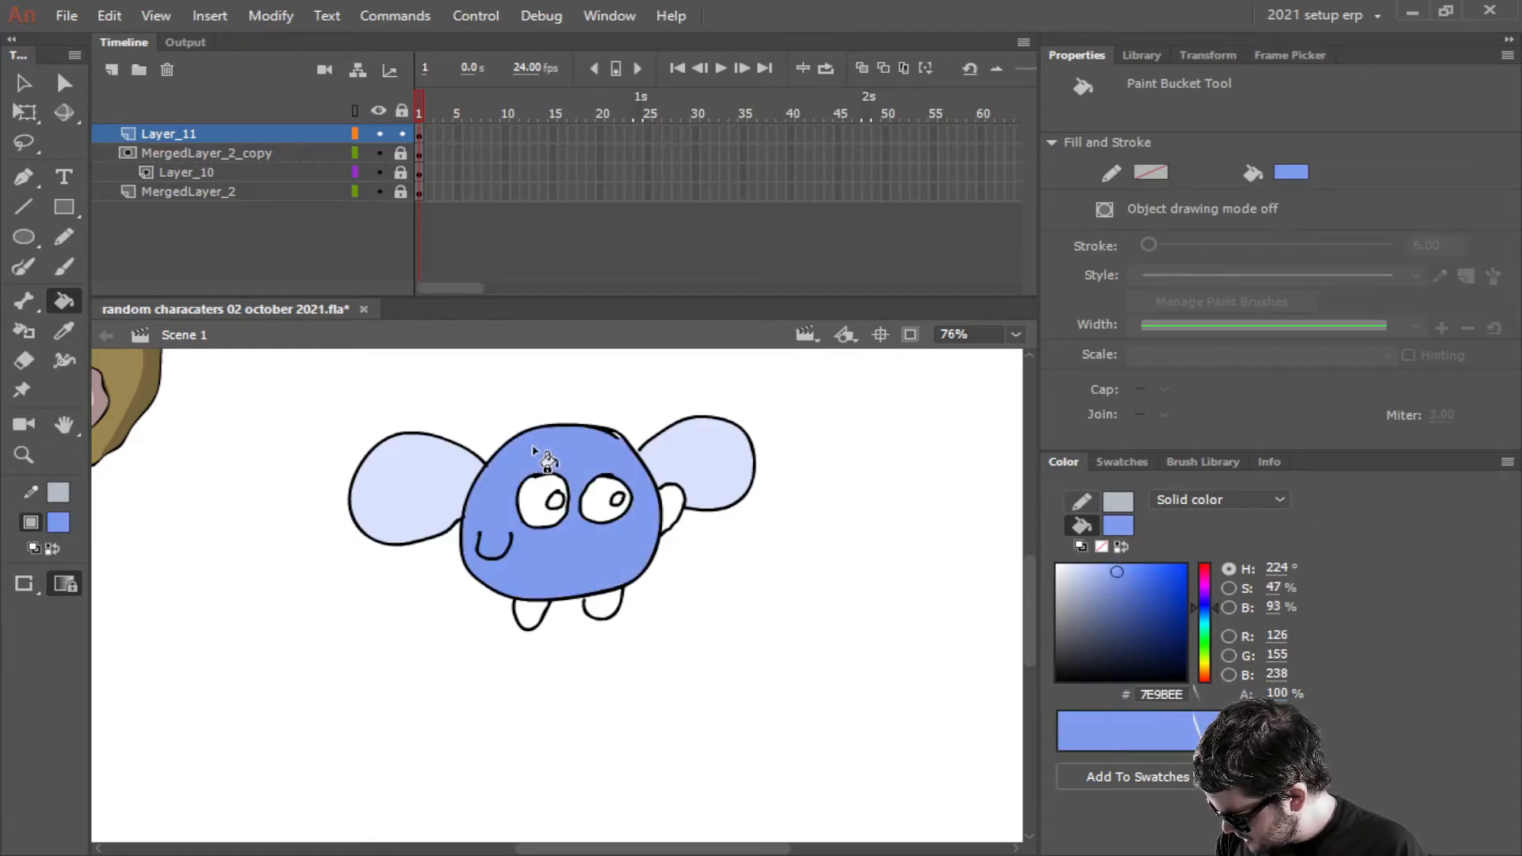
pyautogui.click(538, 616)
pyautogui.click(606, 608)
pyautogui.click(674, 512)
# Fill the pupils of both eyes with muted blue 7D8CB8
pyautogui.click(1060, 566)
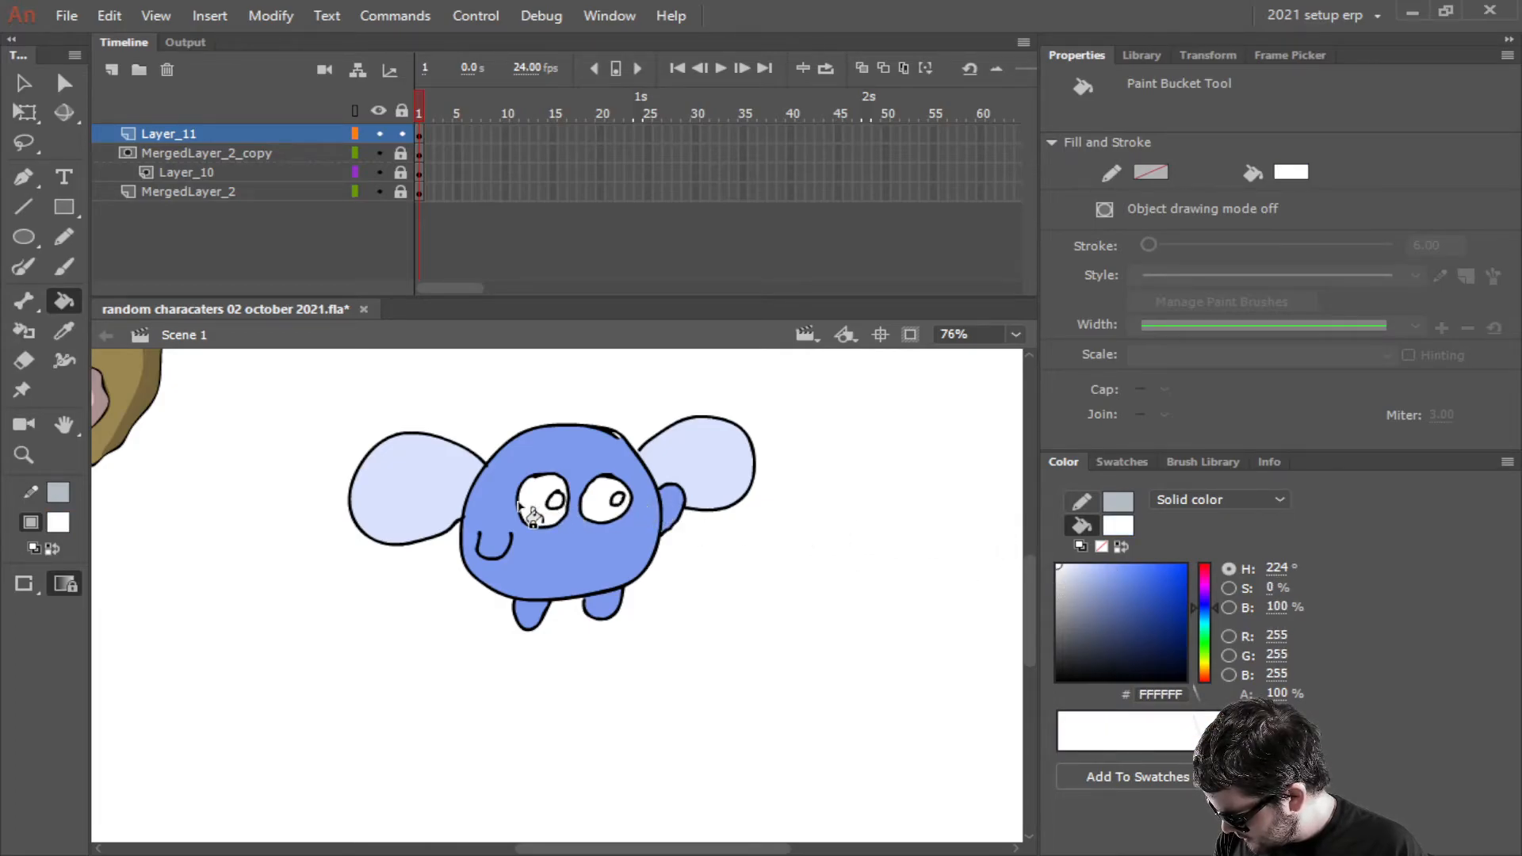
pyautogui.scroll(5, 610, 507)
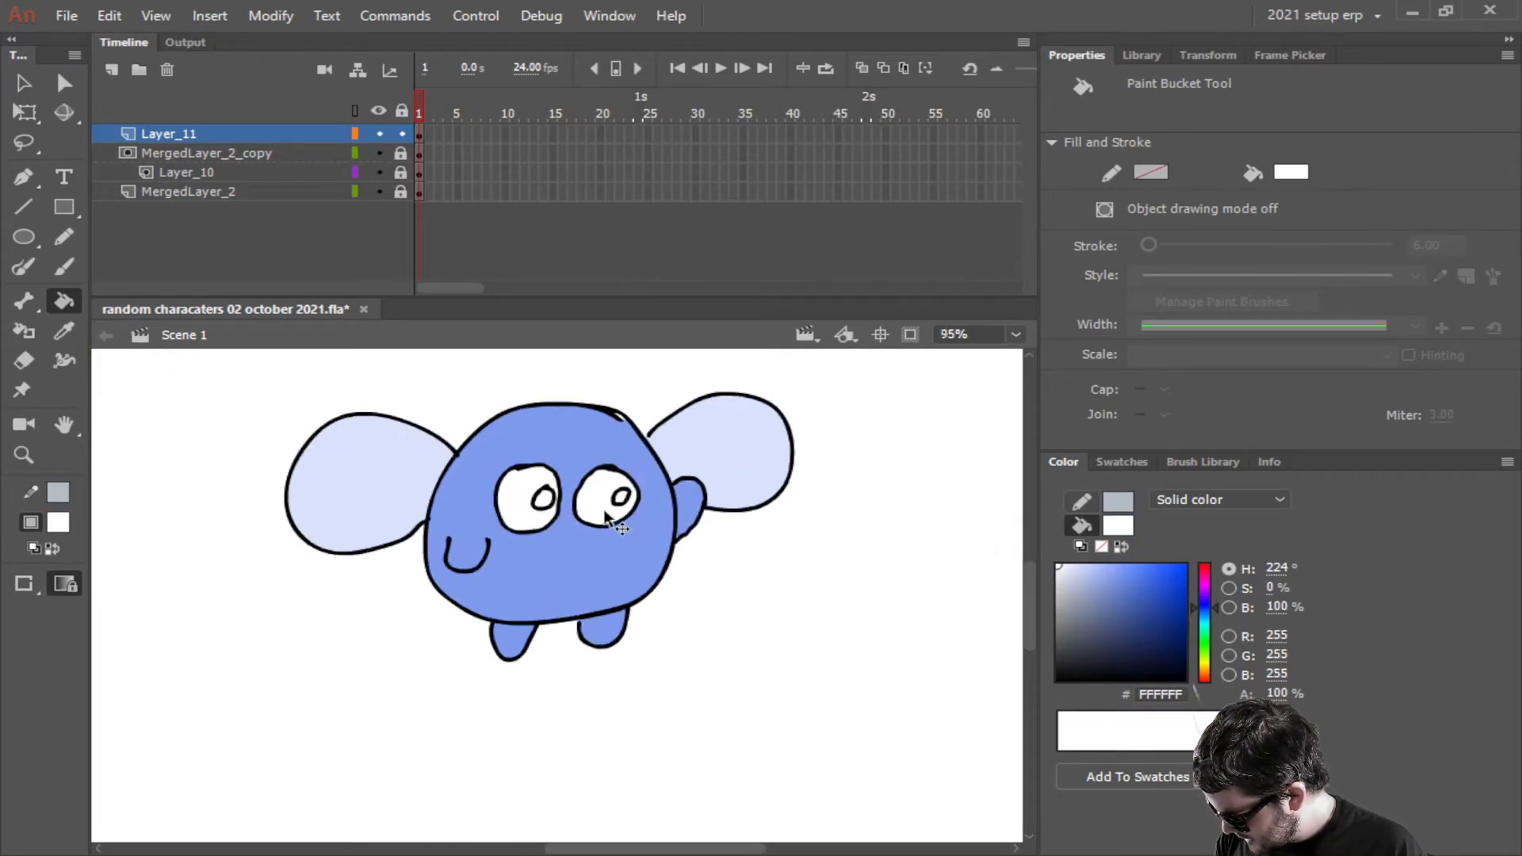
pyautogui.click(1094, 595)
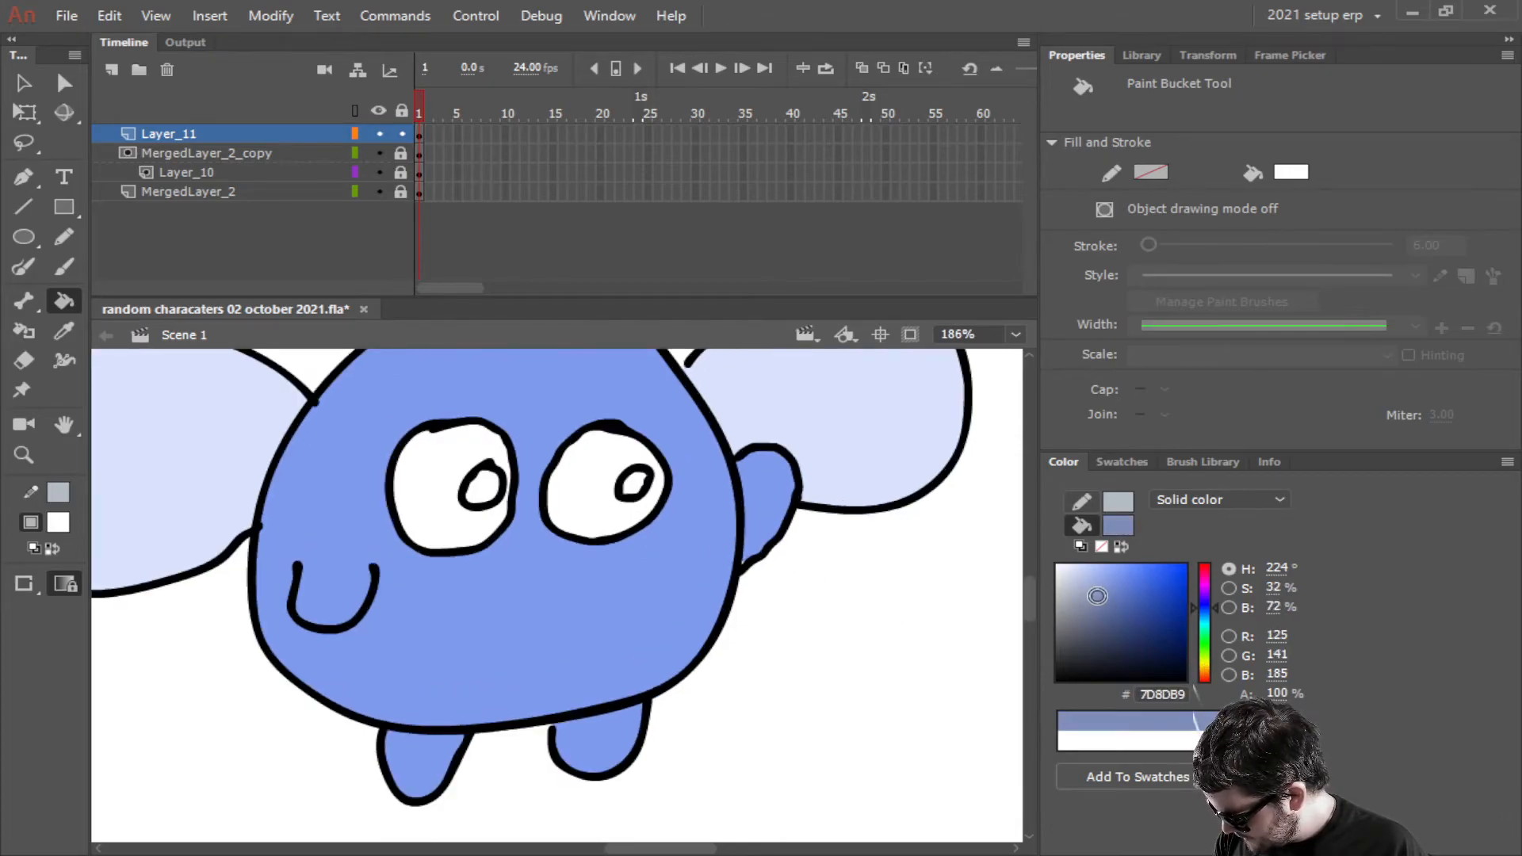
pyautogui.click(633, 487)
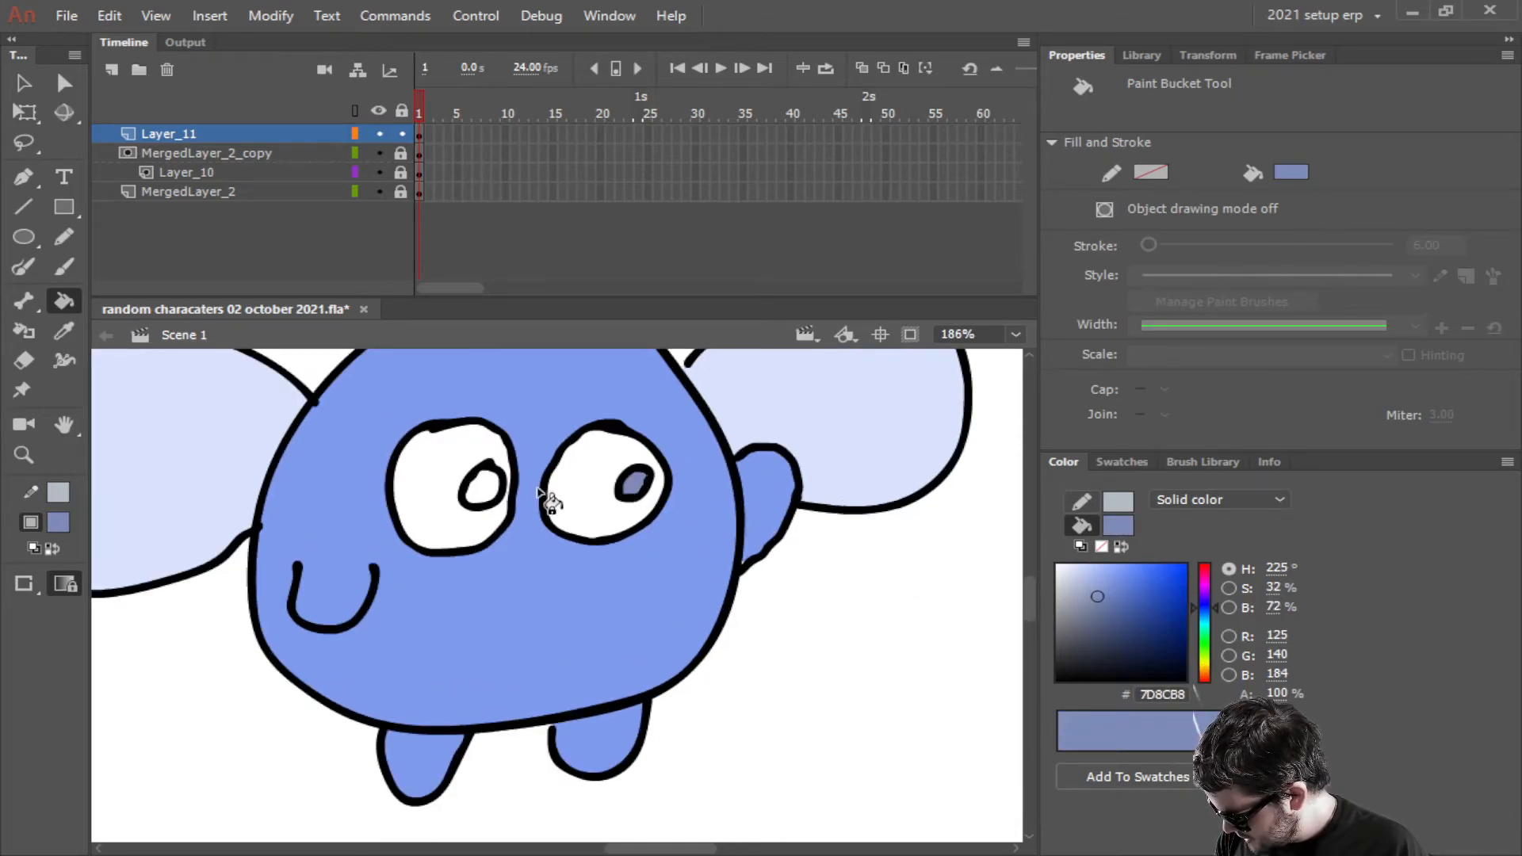
pyautogui.click(482, 488)
pyautogui.scroll(-3, 577, 669)
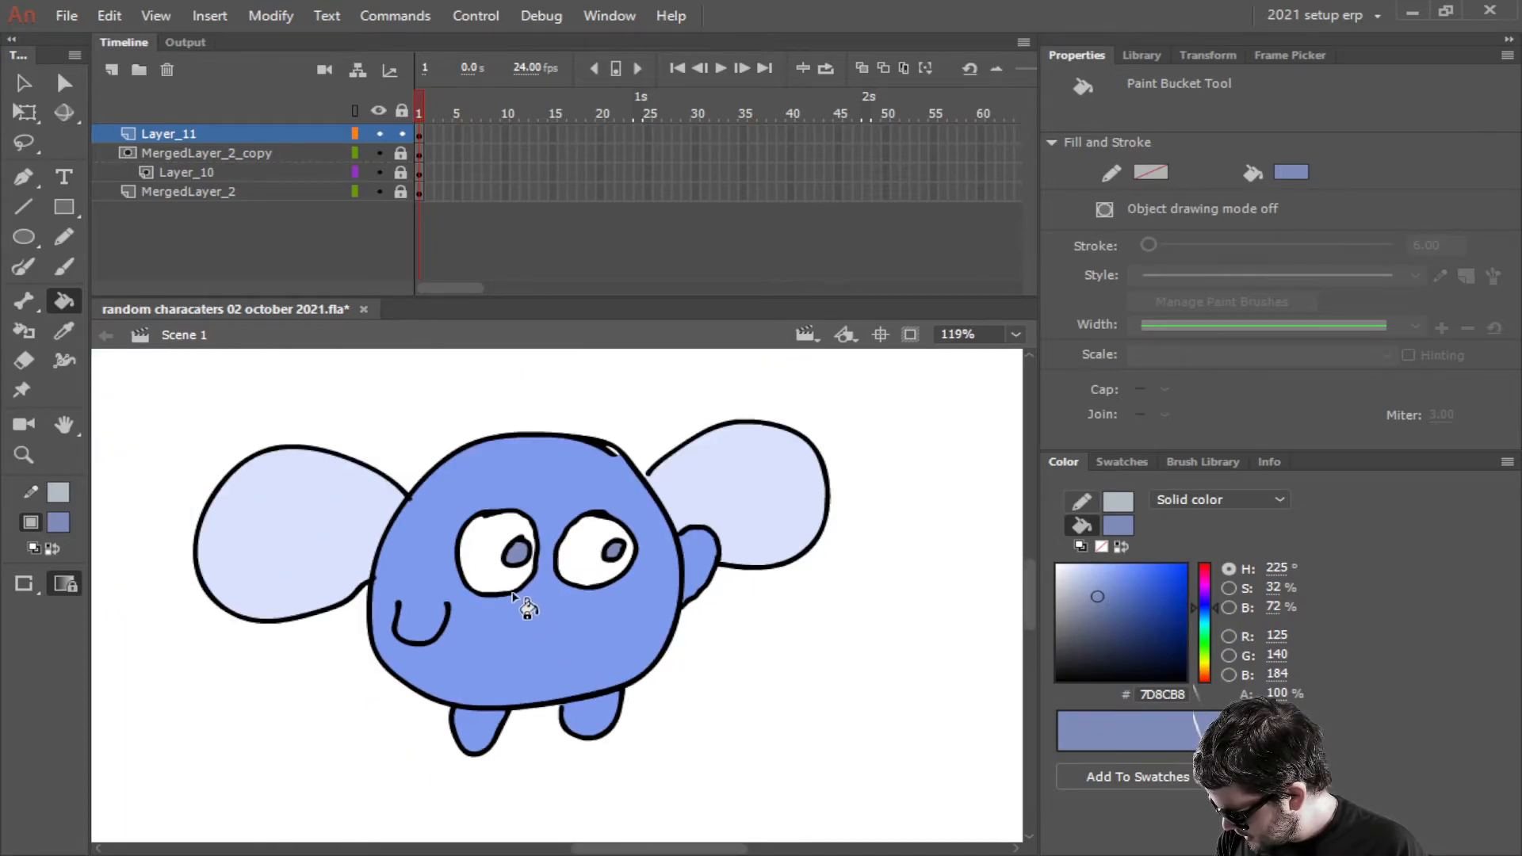
# Draw a small curved smile below the eyes with the black brush, redoing the first attempt
pyautogui.click(63, 268)
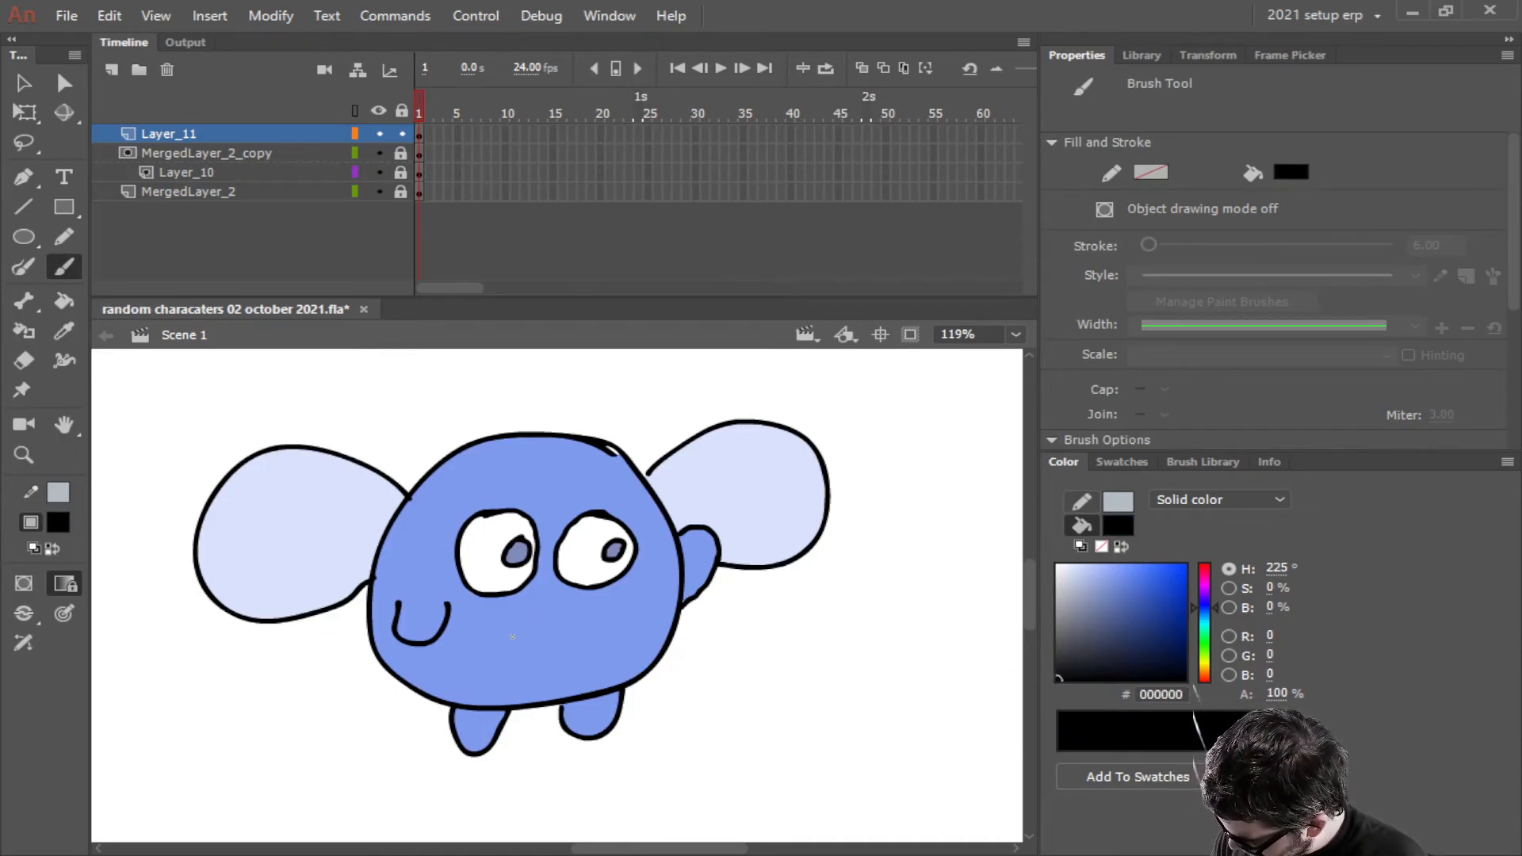
pyautogui.moveTo(554, 625); pyautogui.dragTo(510, 612)
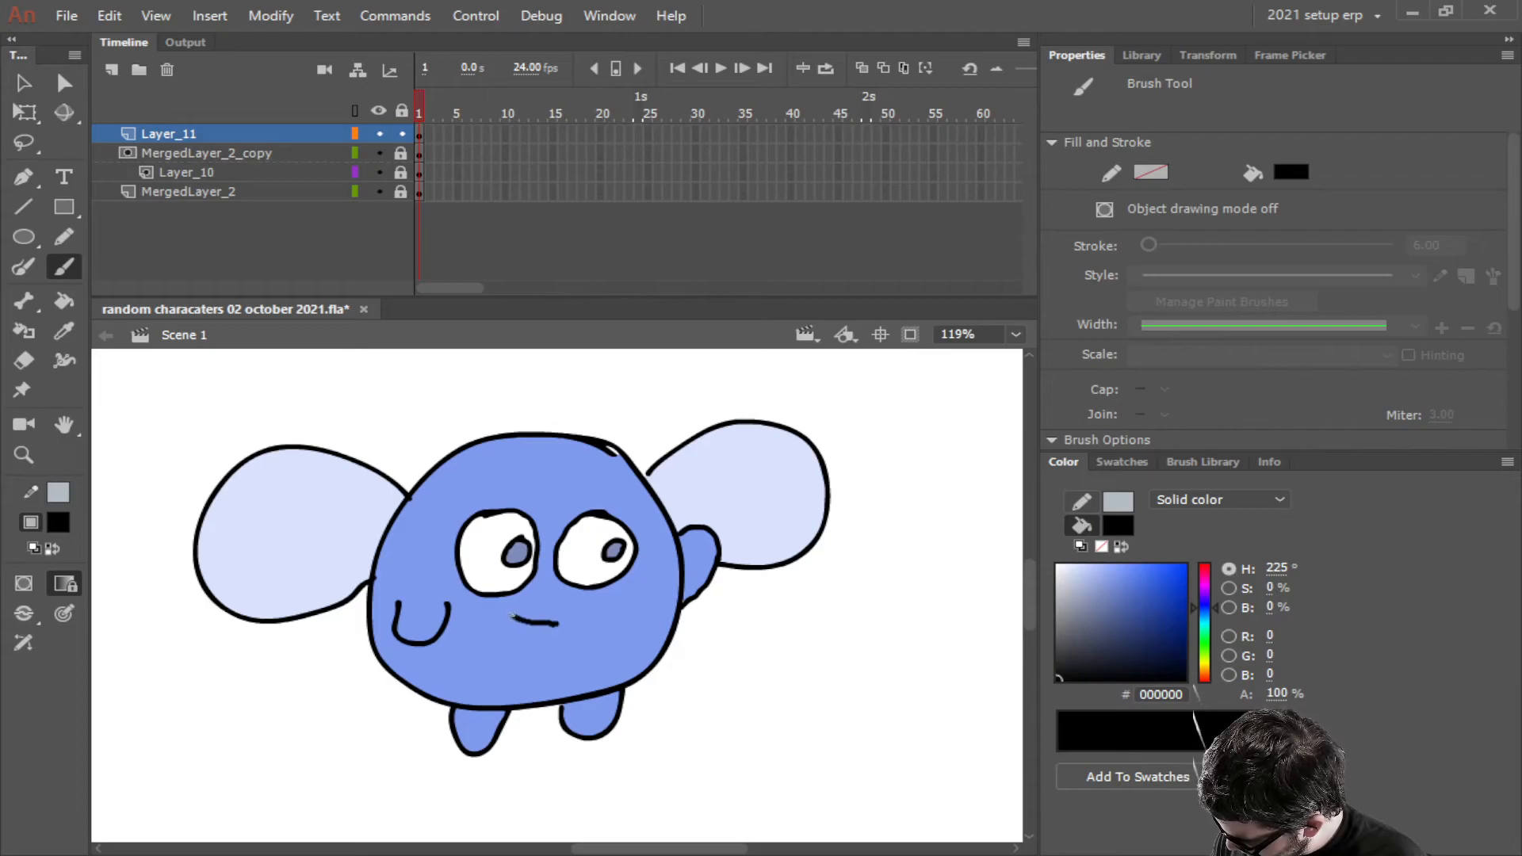
pyautogui.hotkey('ctrl', 'z')
pyautogui.moveTo(564, 617); pyautogui.dragTo(521, 614)
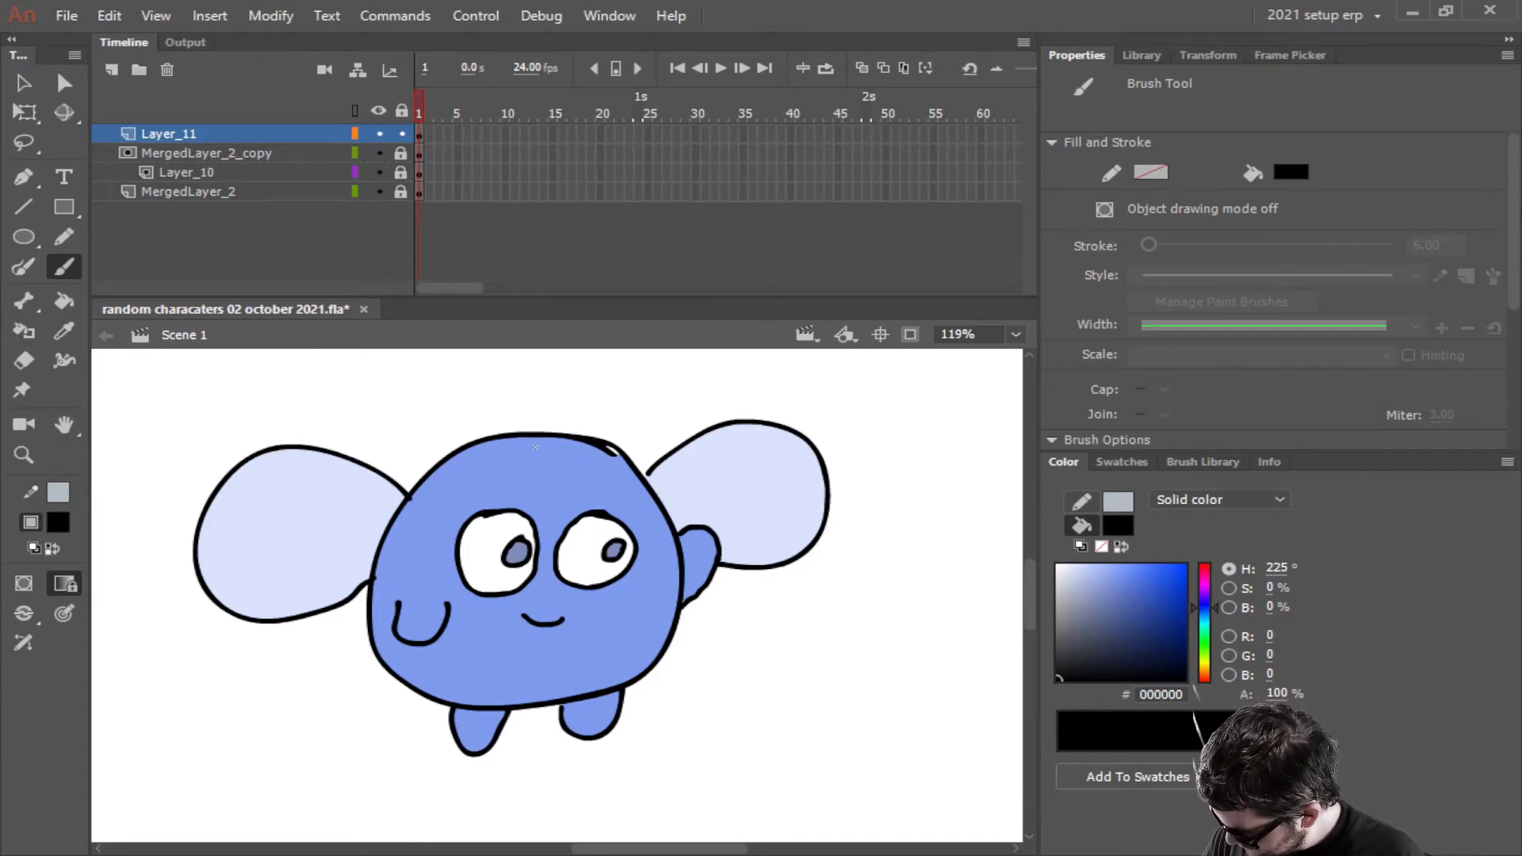
pyautogui.moveTo(497, 485); pyautogui.dragTo(450, 517)
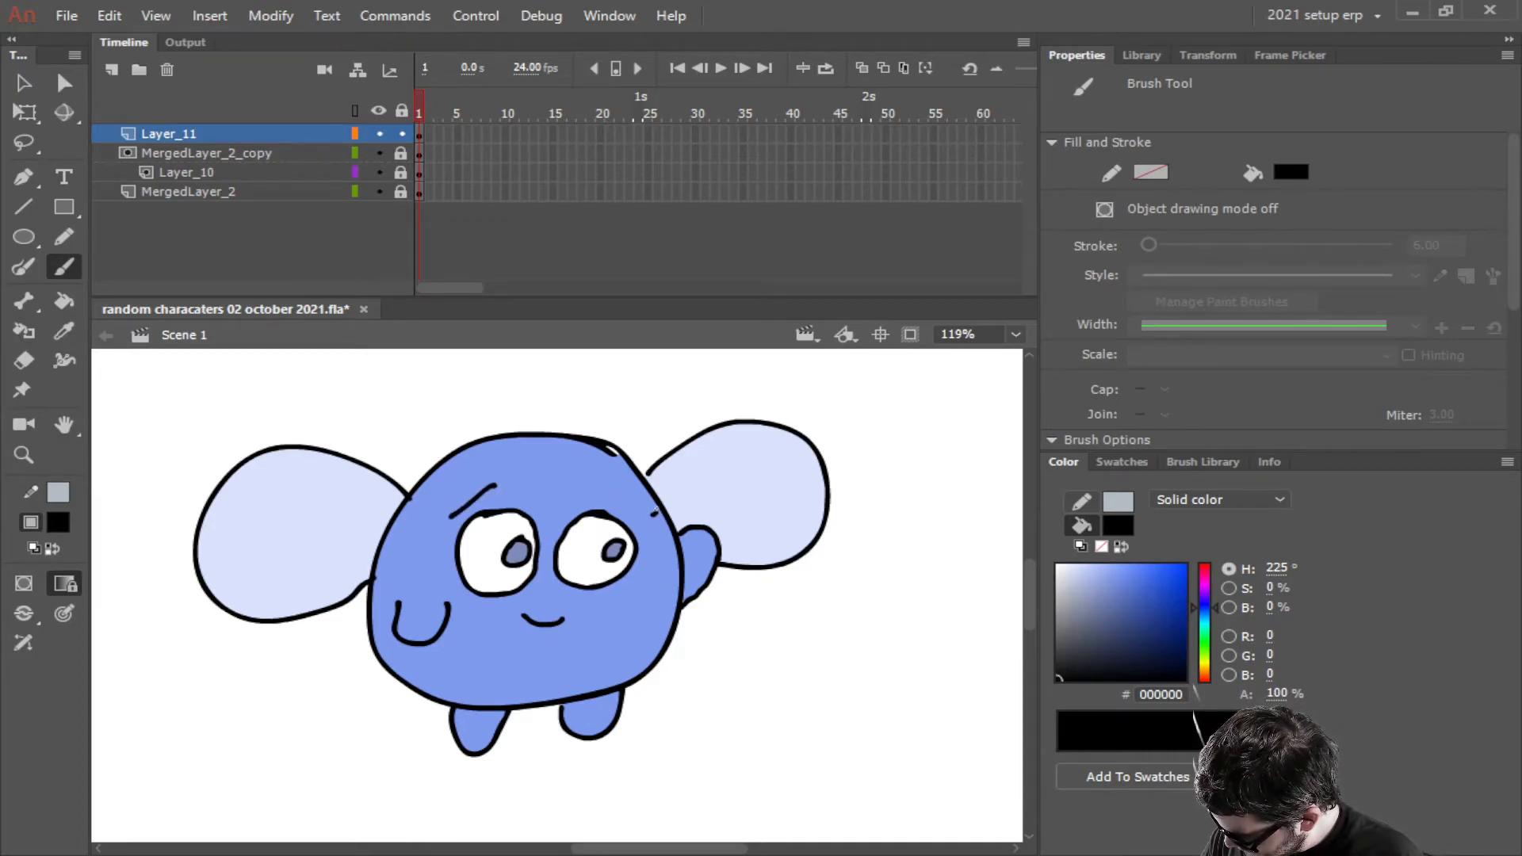
pyautogui.moveTo(658, 514); pyautogui.dragTo(599, 492)
pyautogui.hotkey('ctrl', 'z')
pyautogui.moveTo(610, 494); pyautogui.dragTo(639, 505)
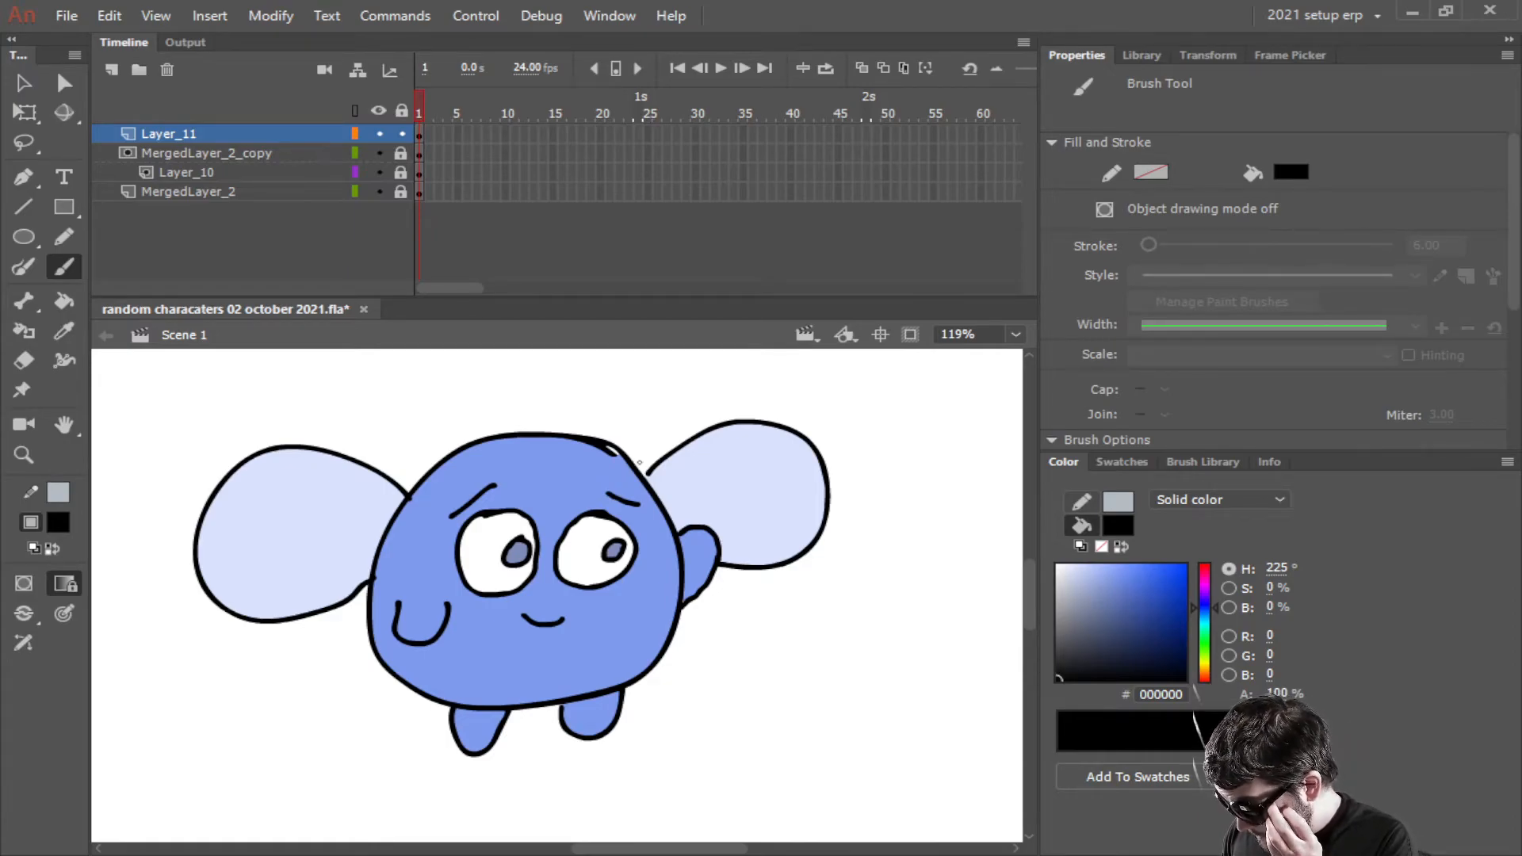
pyautogui.hotkey('ctrl', 'z')
pyautogui.hotkey('ctrl', 'z')
# Draw two short eyebrows above the eyes, each slanting down toward the outside of the face
pyautogui.moveTo(448, 512); pyautogui.dragTo(480, 487)
pyautogui.moveTo(602, 488); pyautogui.dragTo(642, 515)
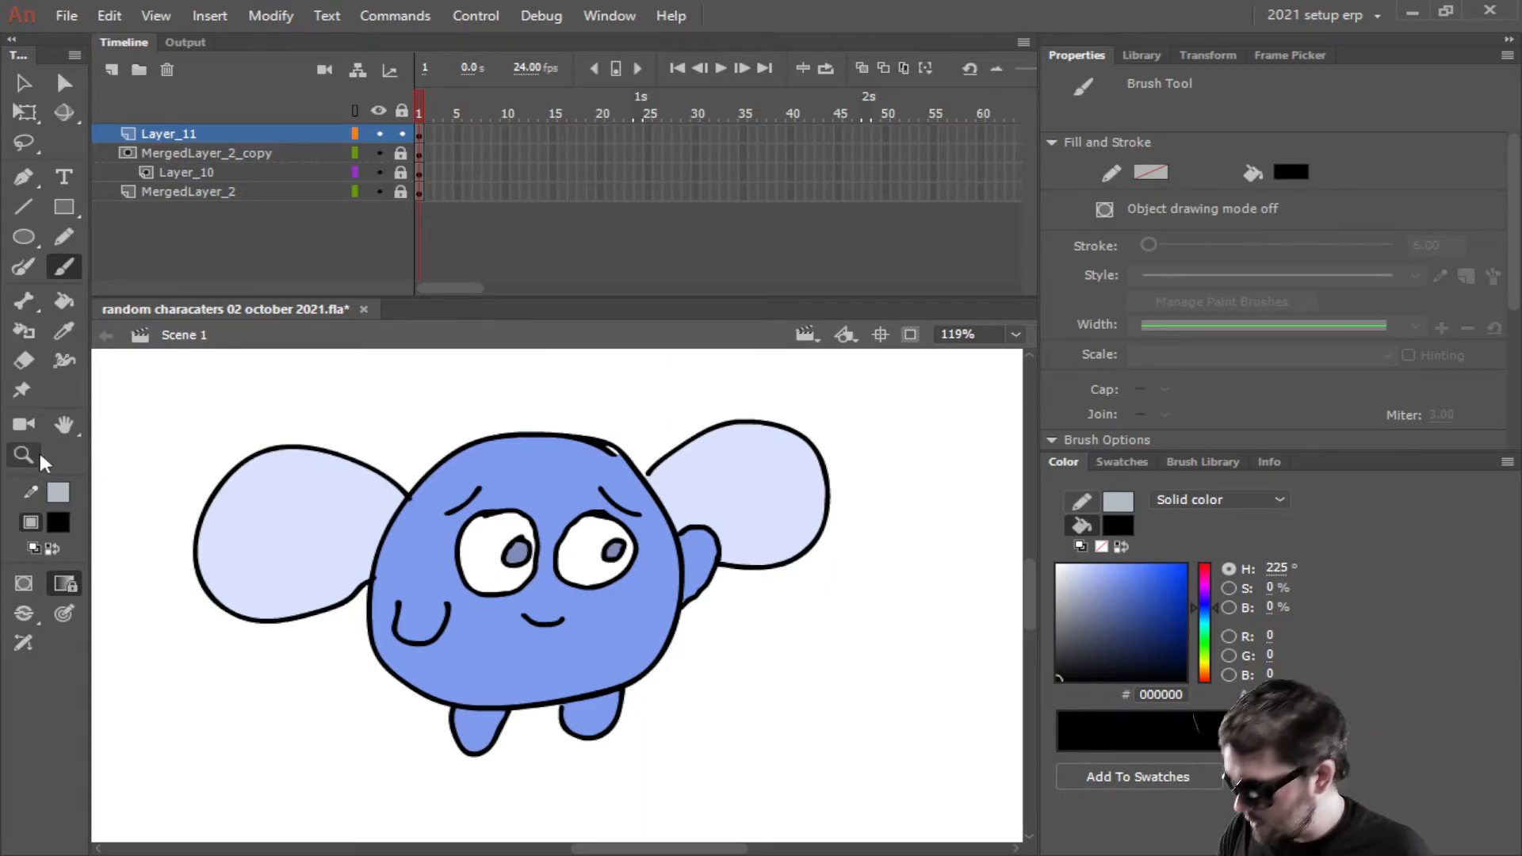
# Draw pairs of short motion lines above and below each ear on Layer_11 to suggest flapping
pyautogui.scroll(-2, 632, 567)
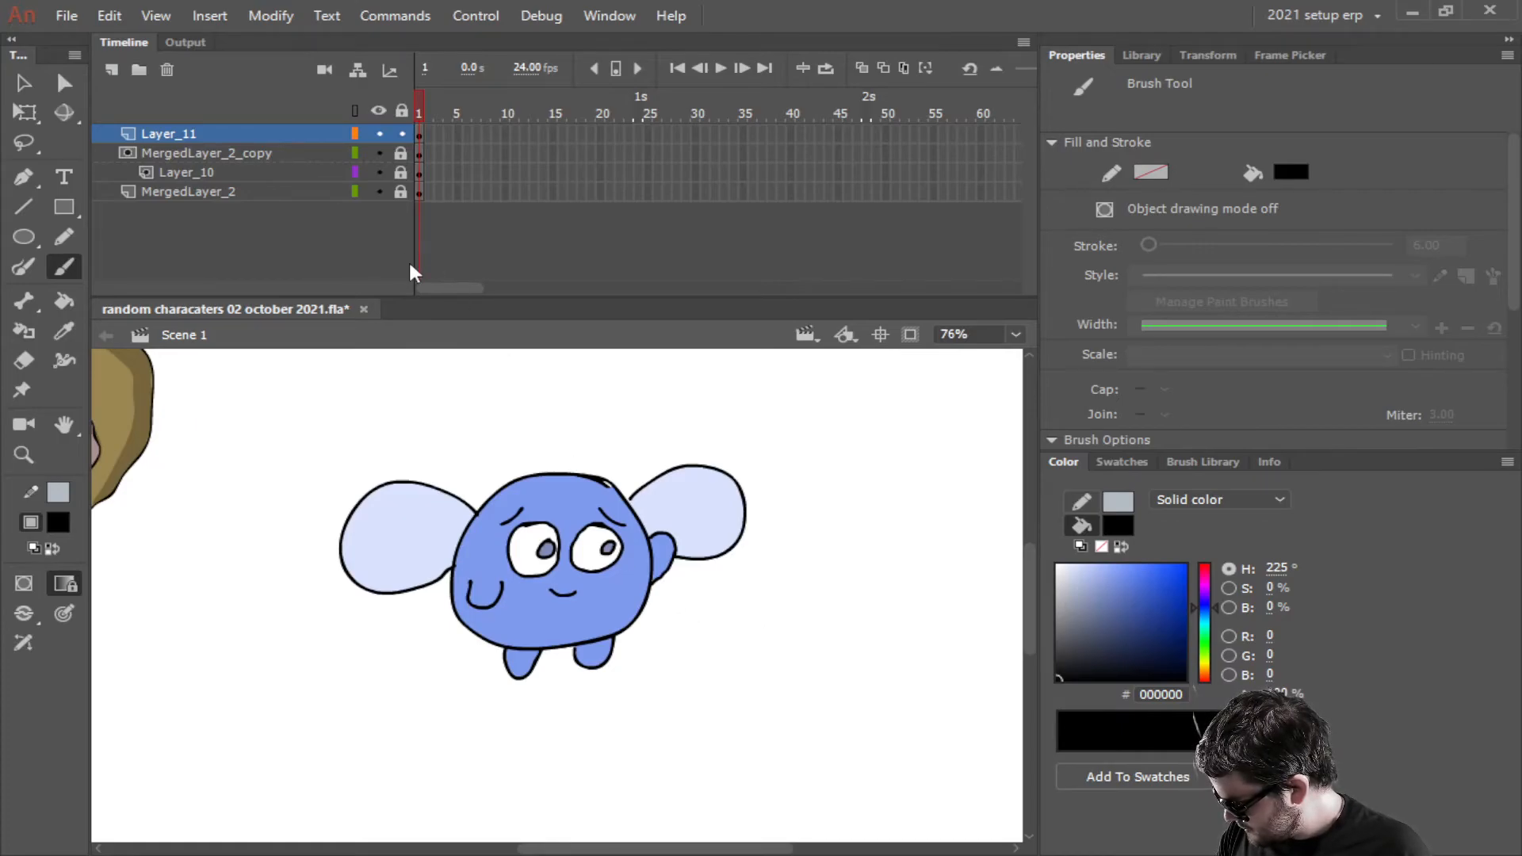
pyautogui.scroll(-2, 519, 496)
pyautogui.scroll(2, 662, 617)
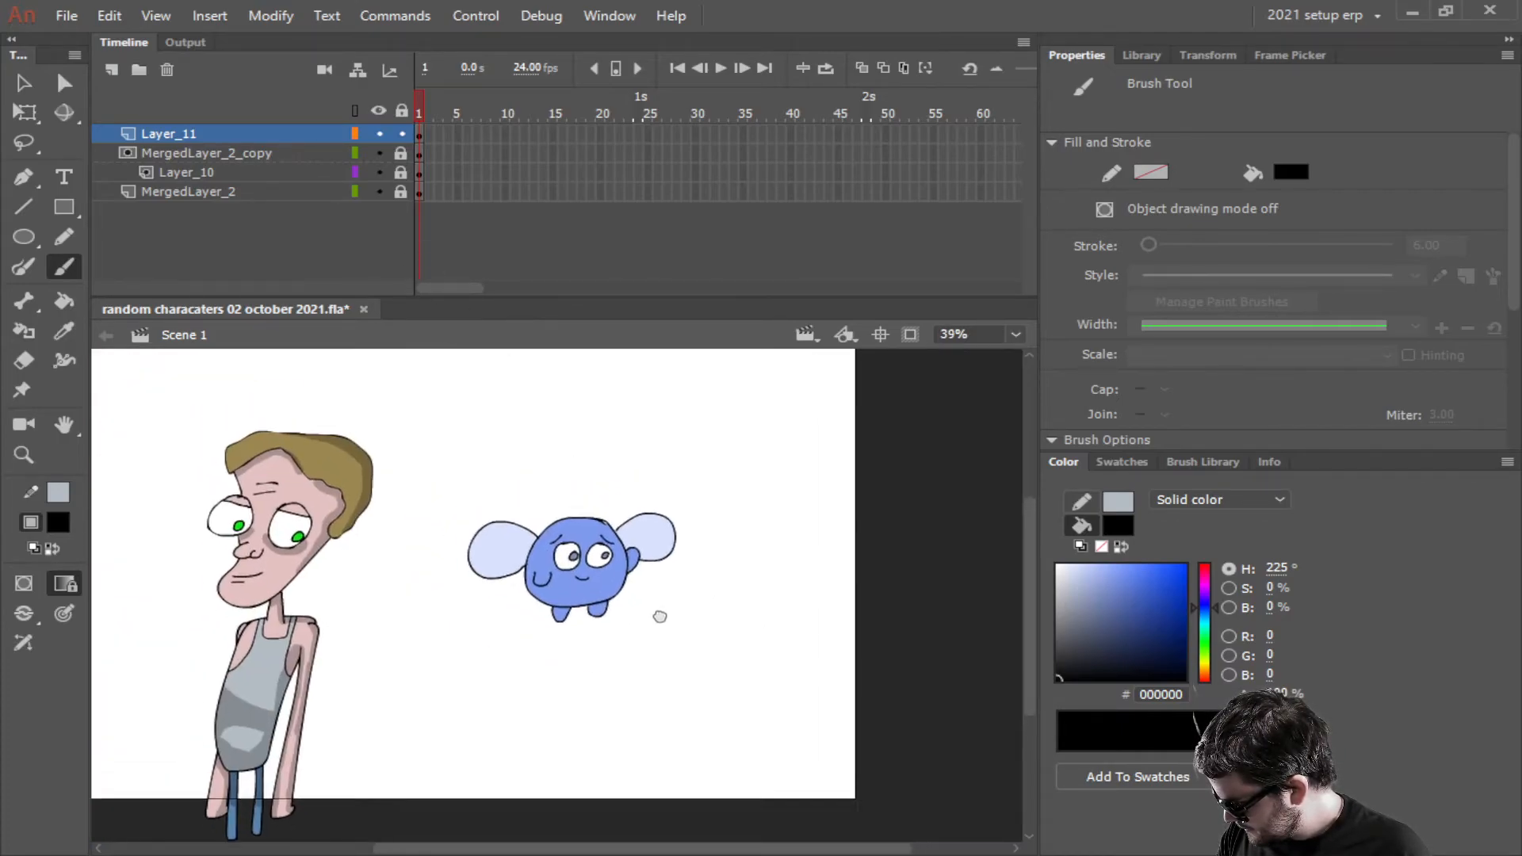
pyautogui.click(238, 131)
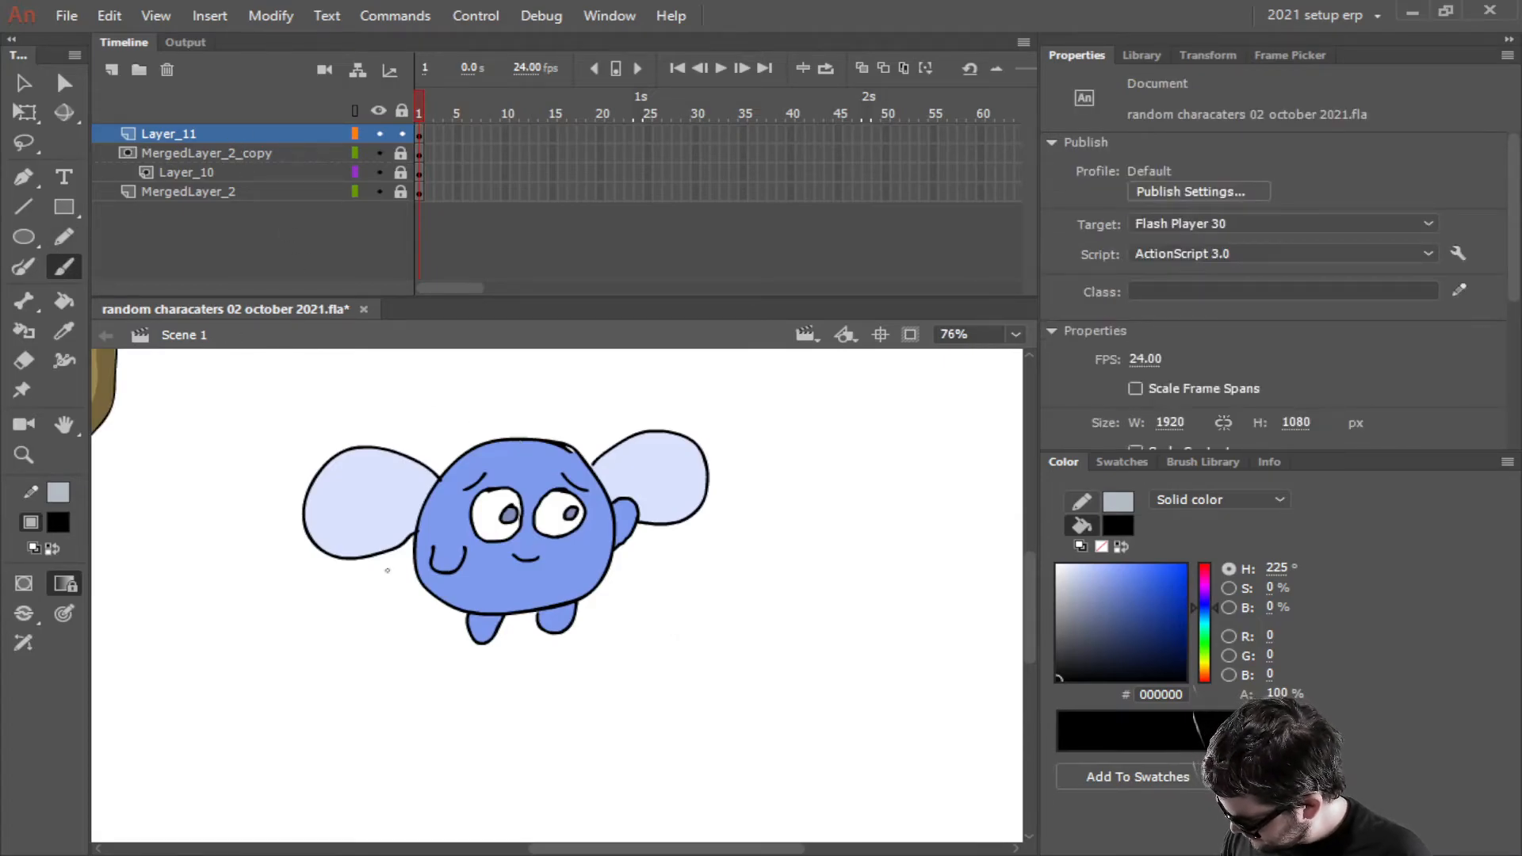
pyautogui.moveTo(340, 581); pyautogui.dragTo(306, 563)
pyautogui.moveTo(403, 432); pyautogui.dragTo(359, 418)
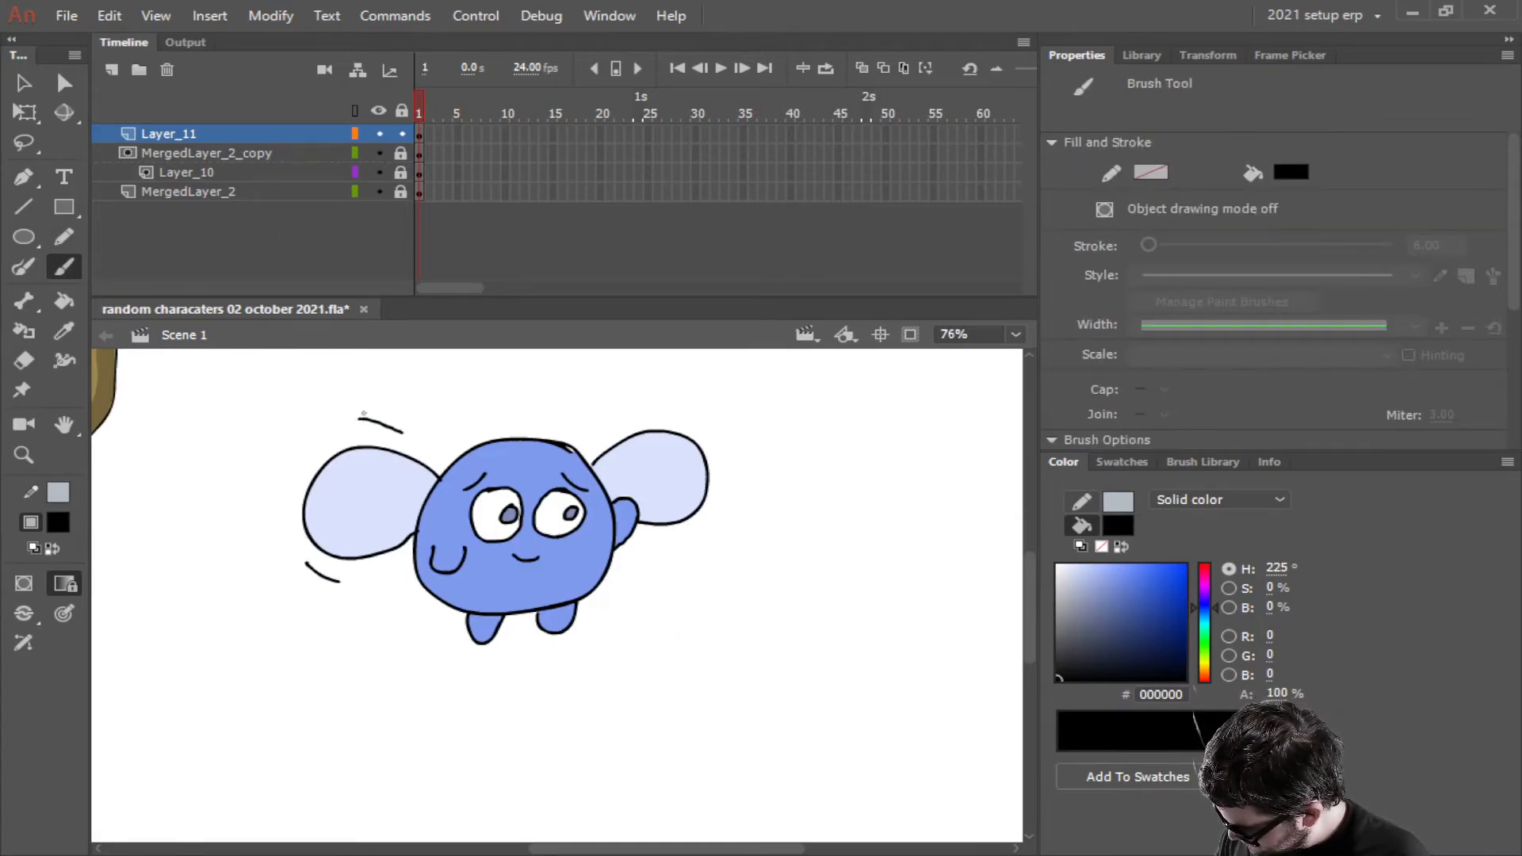
pyautogui.moveTo(663, 413); pyautogui.dragTo(632, 417)
pyautogui.moveTo(706, 532); pyautogui.dragTo(678, 539)
pyautogui.moveTo(656, 394); pyautogui.dragTo(624, 402)
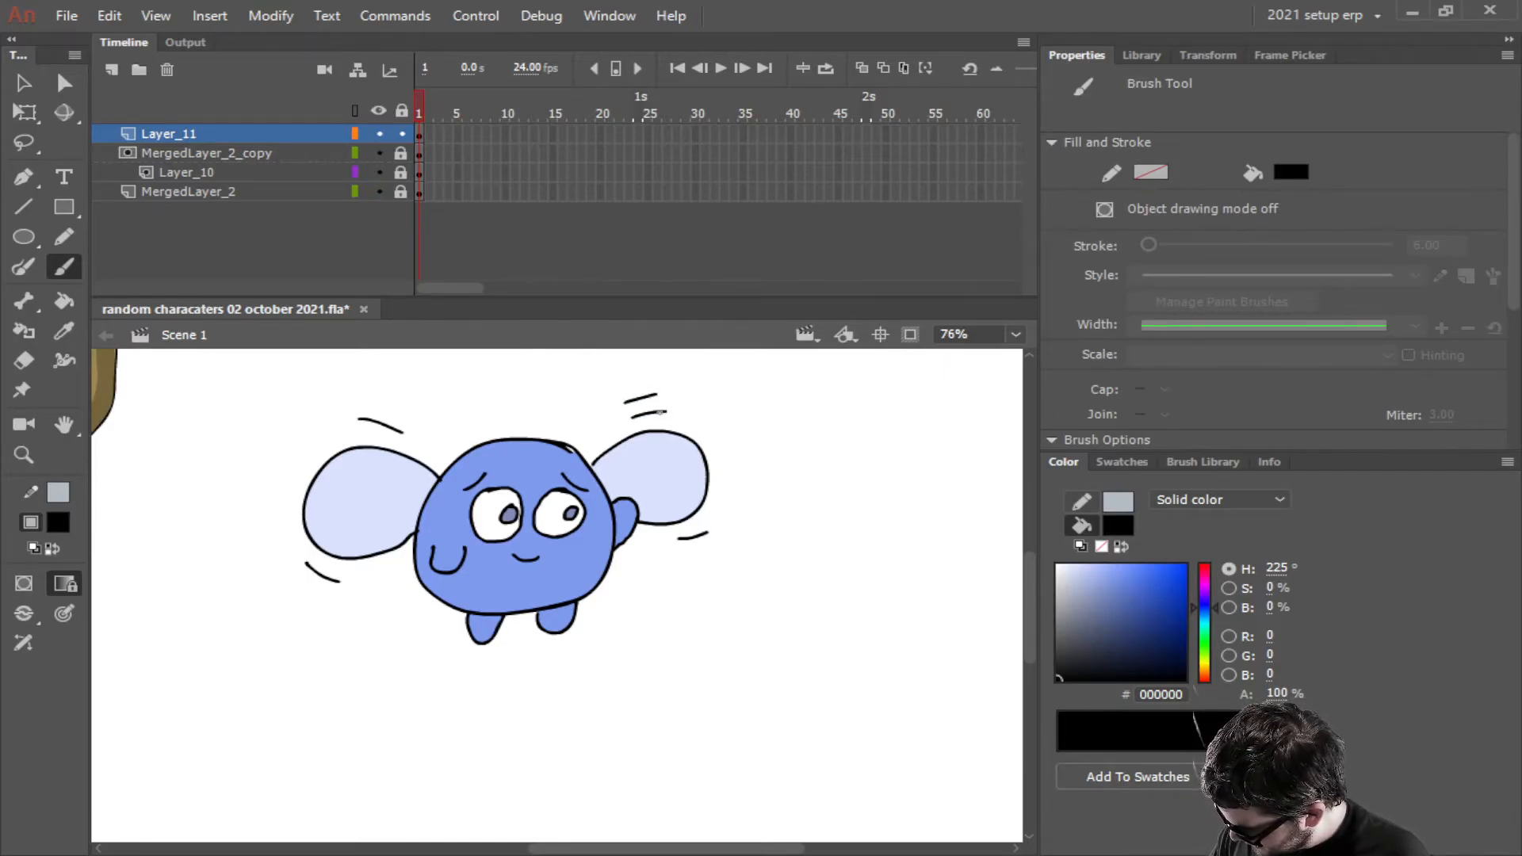
pyautogui.moveTo(715, 549); pyautogui.dragTo(681, 553)
pyautogui.moveTo(403, 417); pyautogui.dragTo(383, 410)
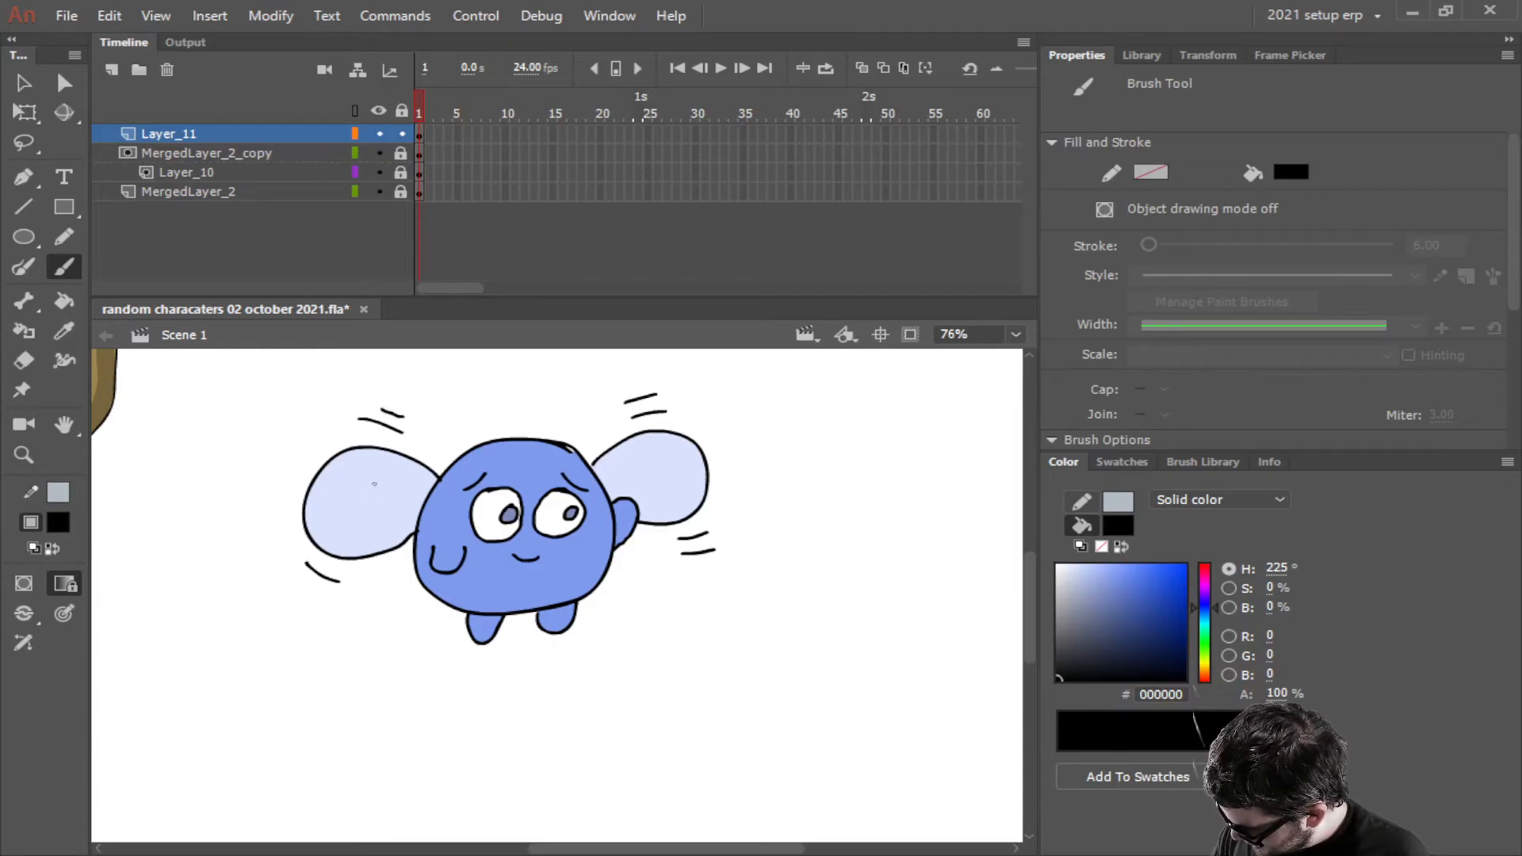
pyautogui.moveTo(327, 600); pyautogui.dragTo(306, 590)
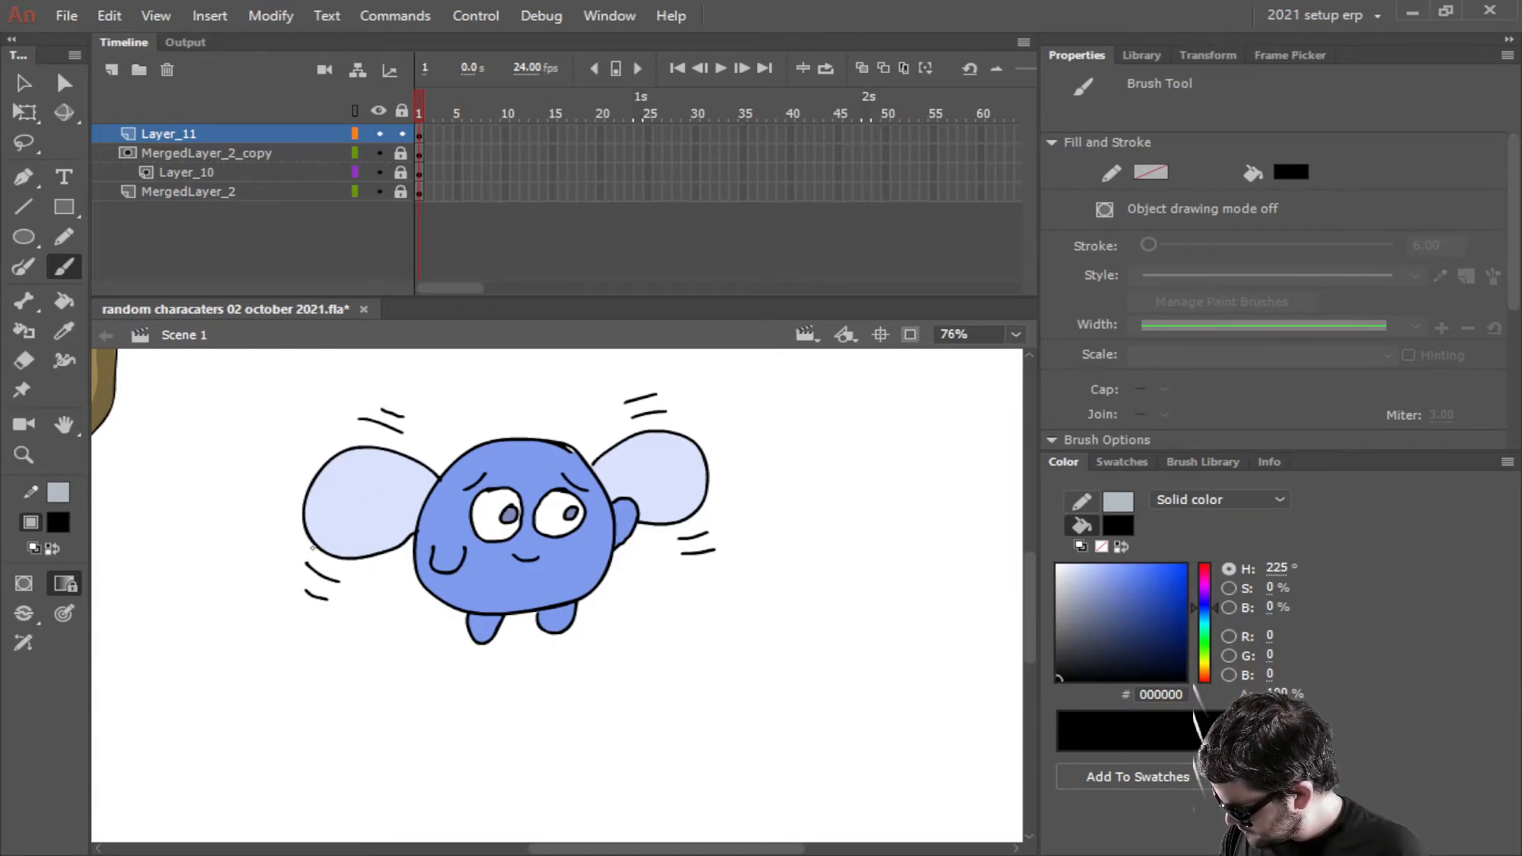
# Draw a second curved ear outline overlapping the lower part of each ear to suggest flapping
pyautogui.moveTo(411, 514)
pyautogui.mouseDown()
pyautogui.moveTo(321, 533)
pyautogui.moveTo(304, 565)
pyautogui.moveTo(363, 594)
pyautogui.moveTo(398, 563)
pyautogui.mouseUp()
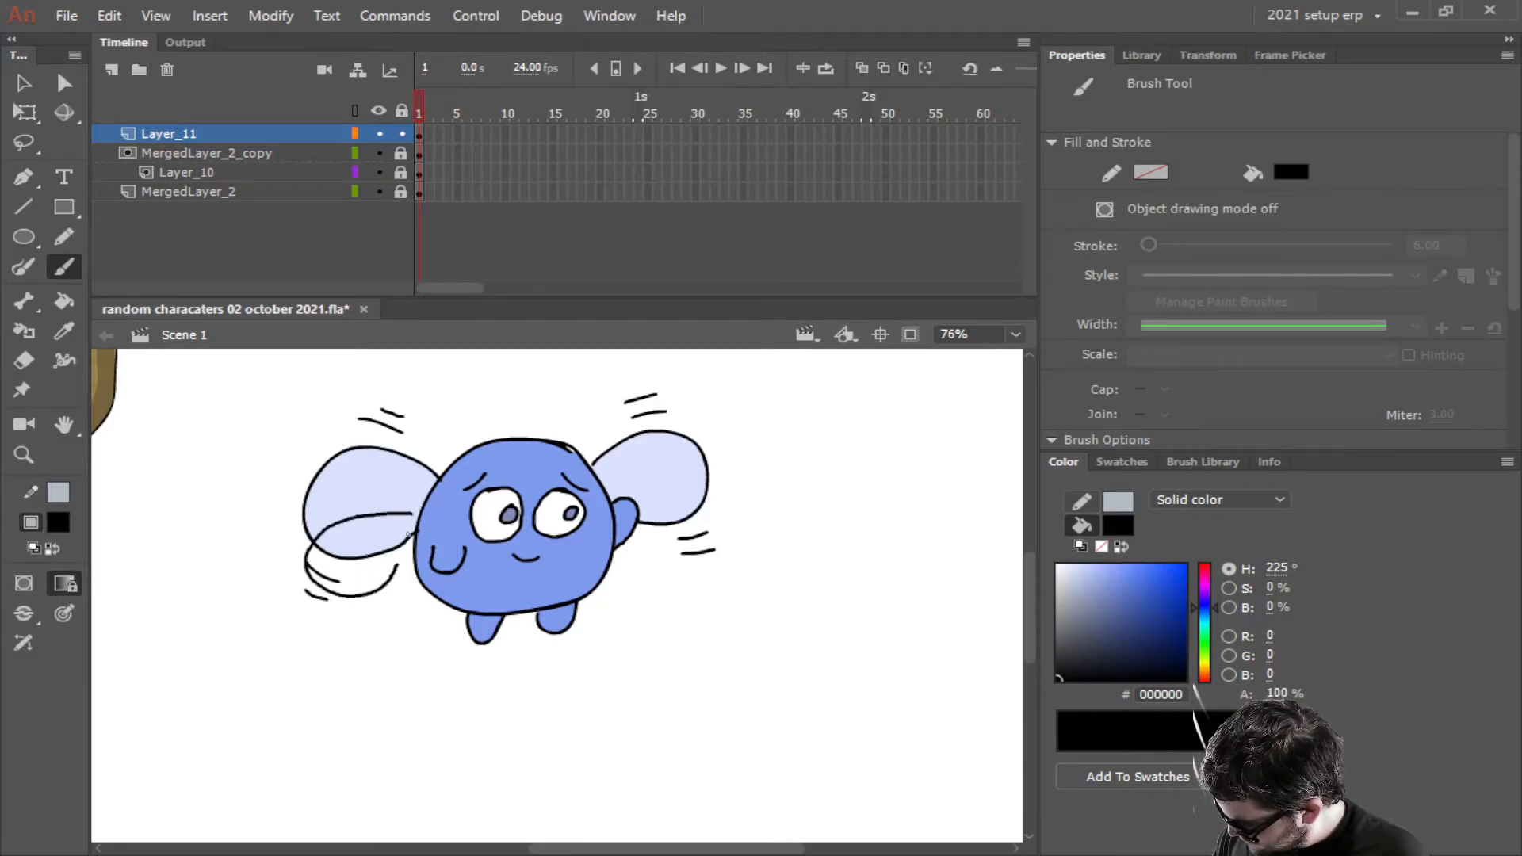
pyautogui.moveTo(643, 479)
pyautogui.mouseDown()
pyautogui.moveTo(732, 513)
pyautogui.moveTo(698, 542)
pyautogui.moveTo(633, 542)
pyautogui.mouseUp()
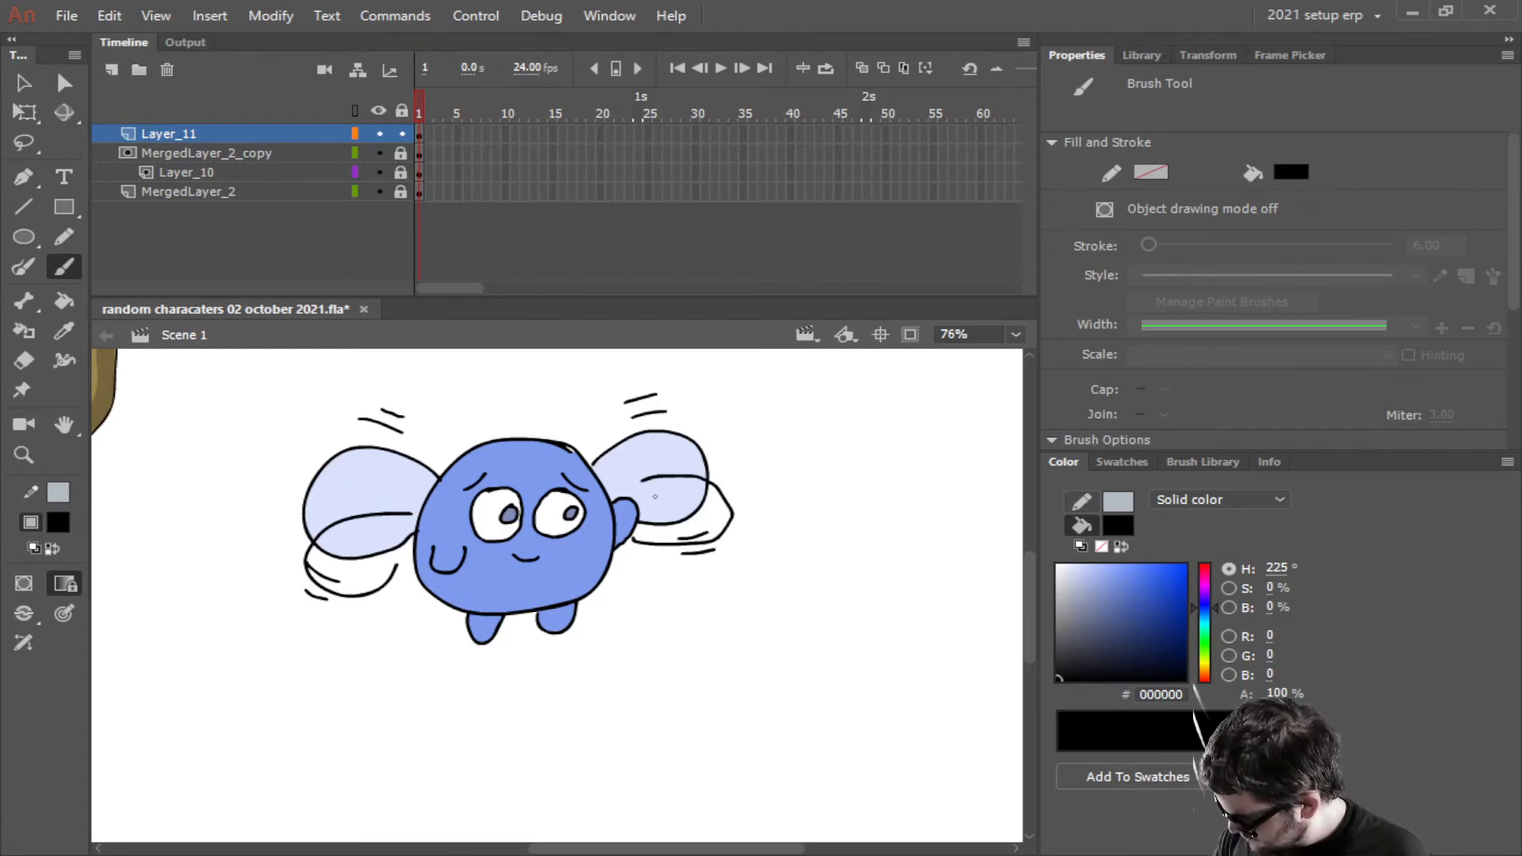
# Select the whole round character on Layer_11 and move it slightly left, closer to the man
pyautogui.scroll(-2, 665, 634)
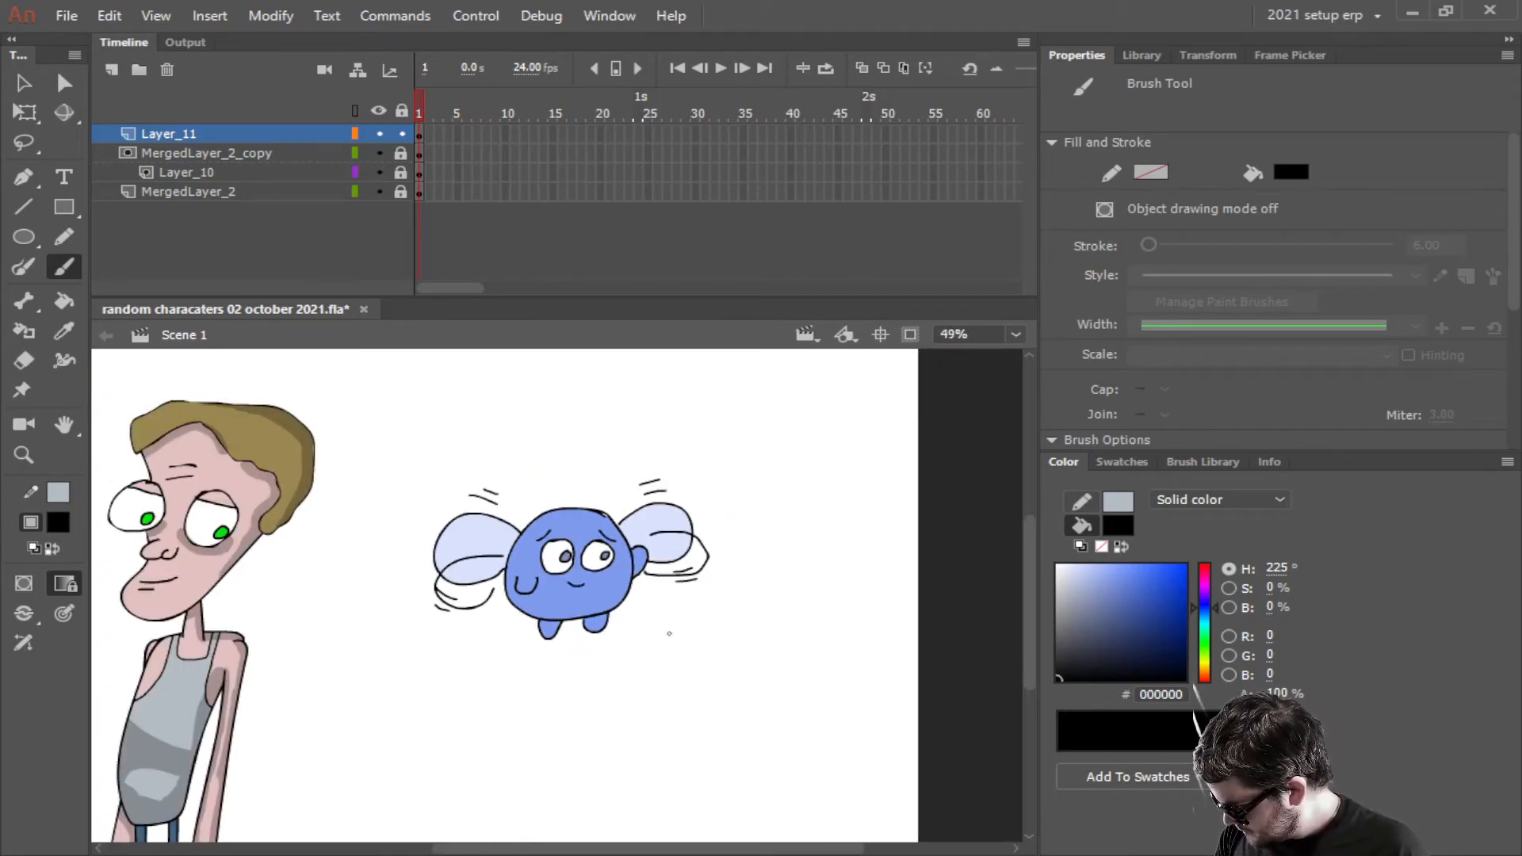
pyautogui.moveTo(674, 636); pyautogui.dragTo(776, 595)
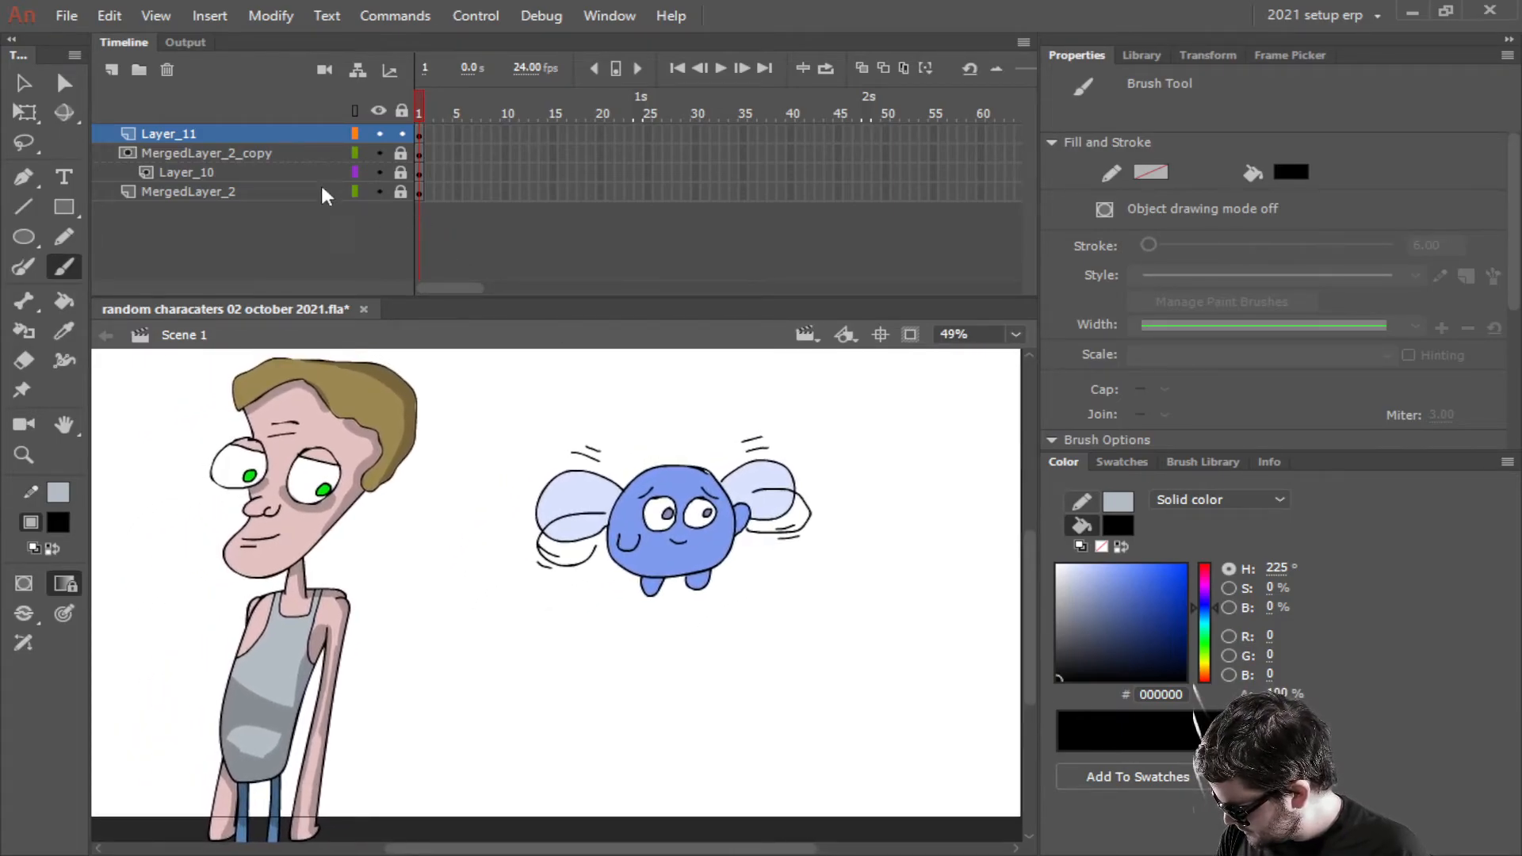
pyautogui.click(227, 135)
pyautogui.click(24, 84)
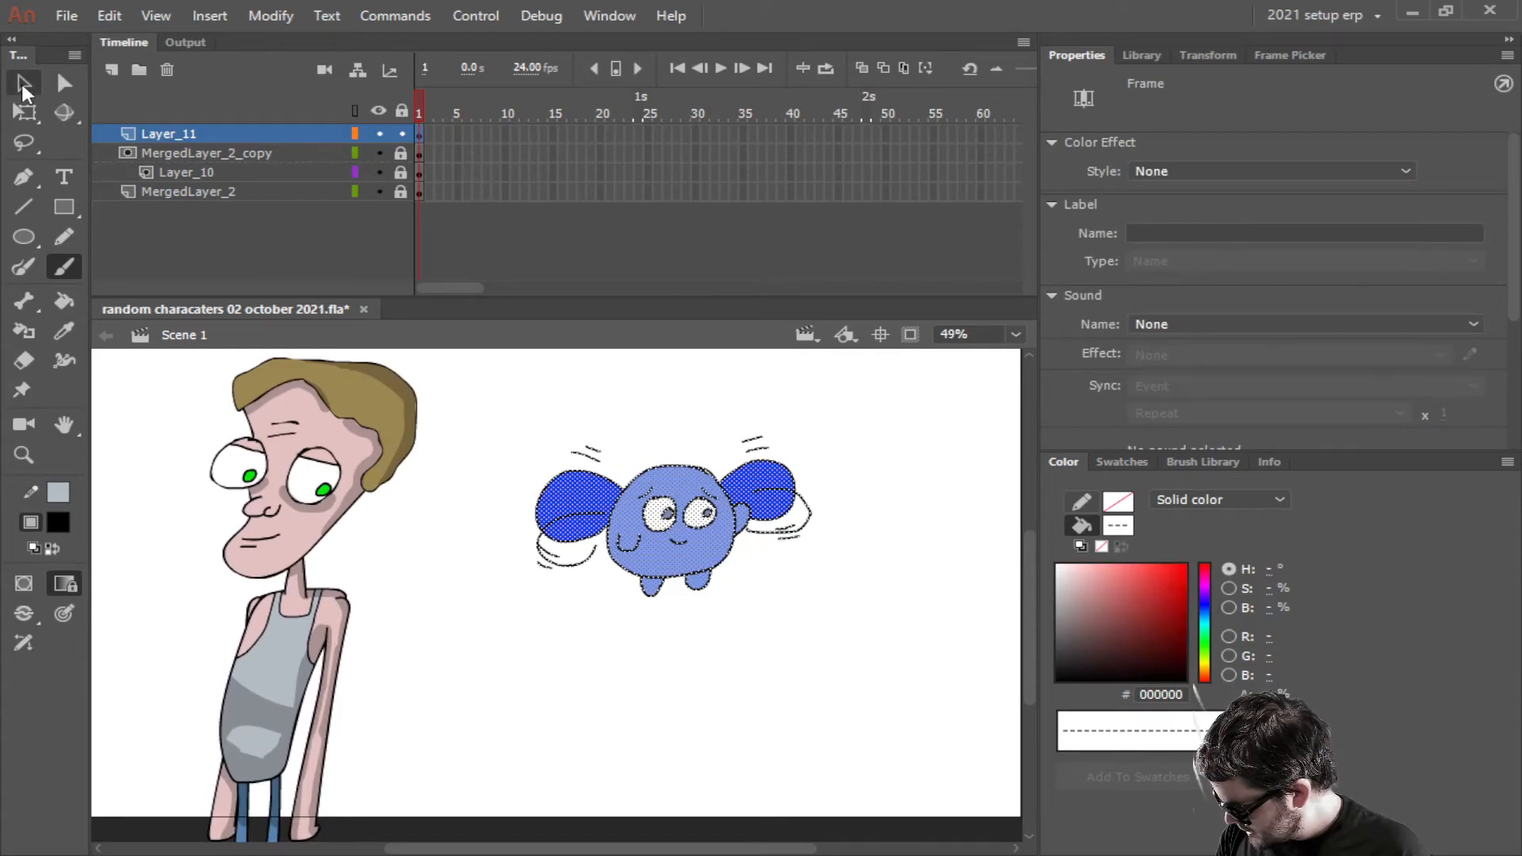
pyautogui.moveTo(602, 504); pyautogui.dragTo(554, 497)
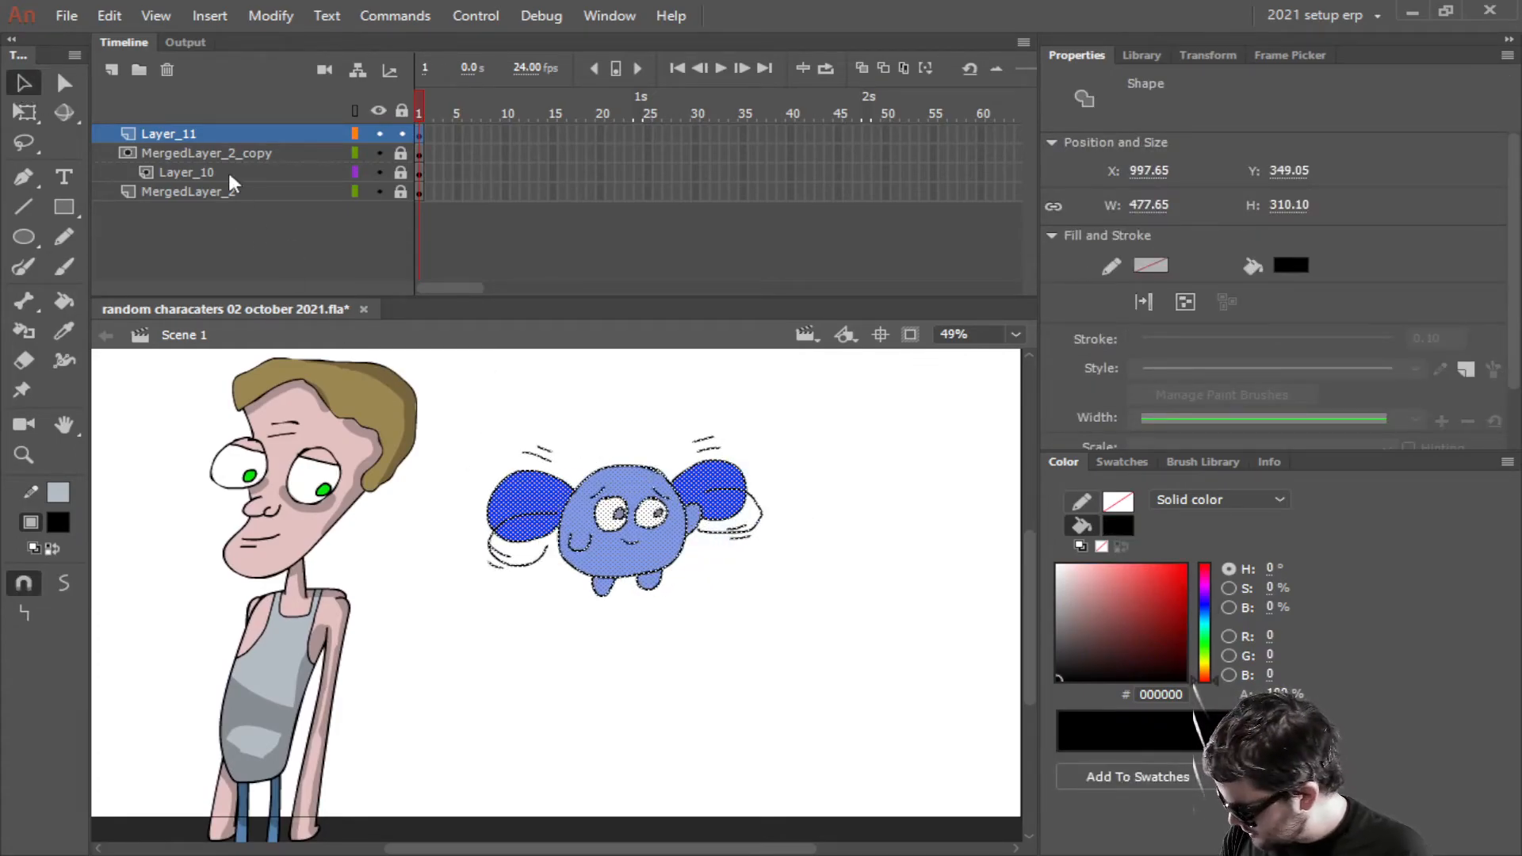
# Duplicate Layer_11 and lock both the original and its copy
pyautogui.click(212, 135)
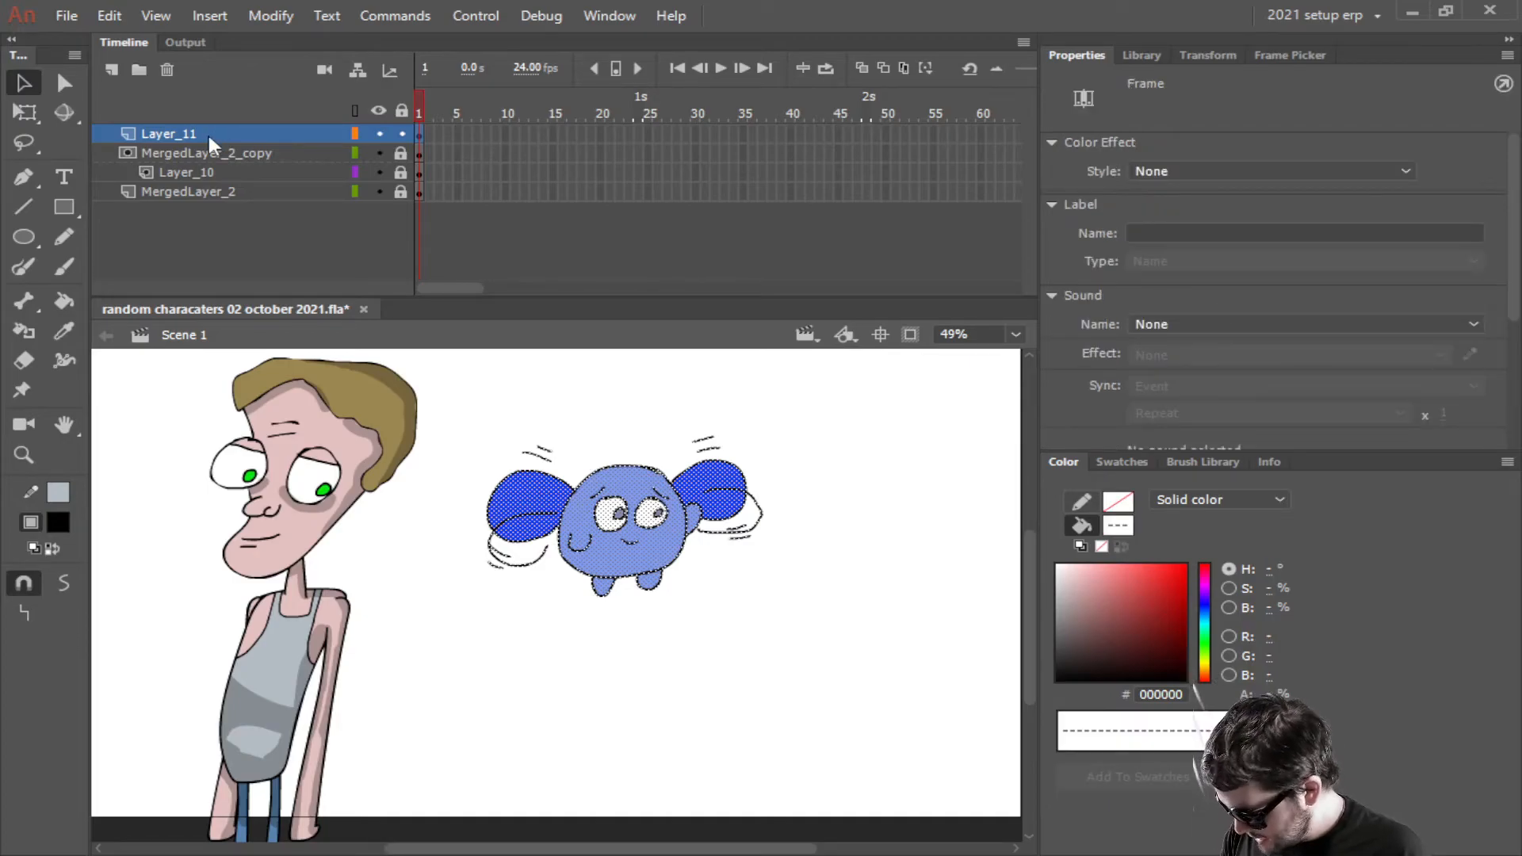
pyautogui.rightClick(207, 135)
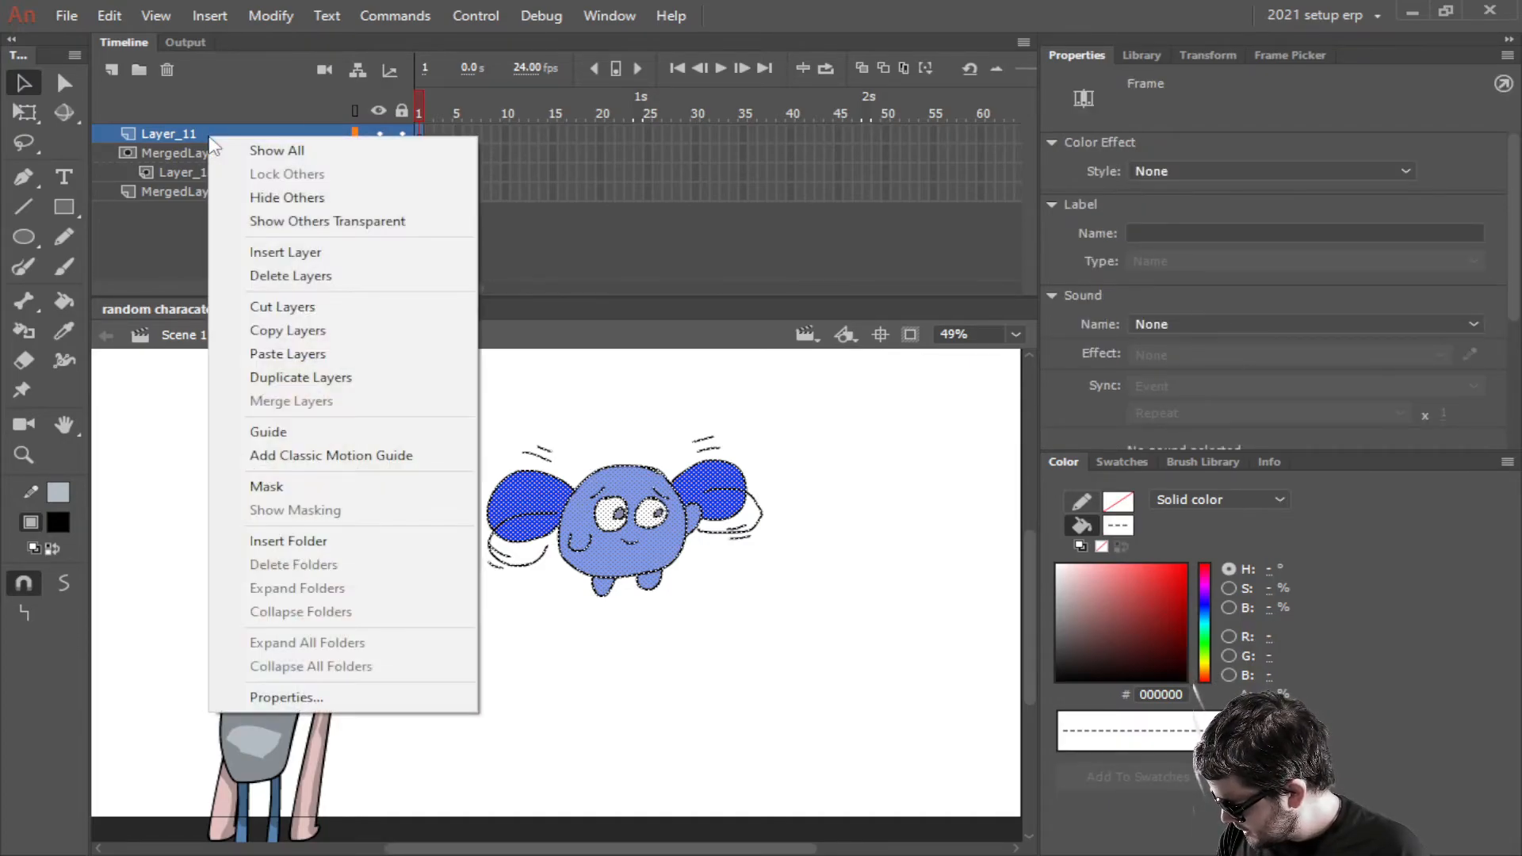
pyautogui.click(299, 378)
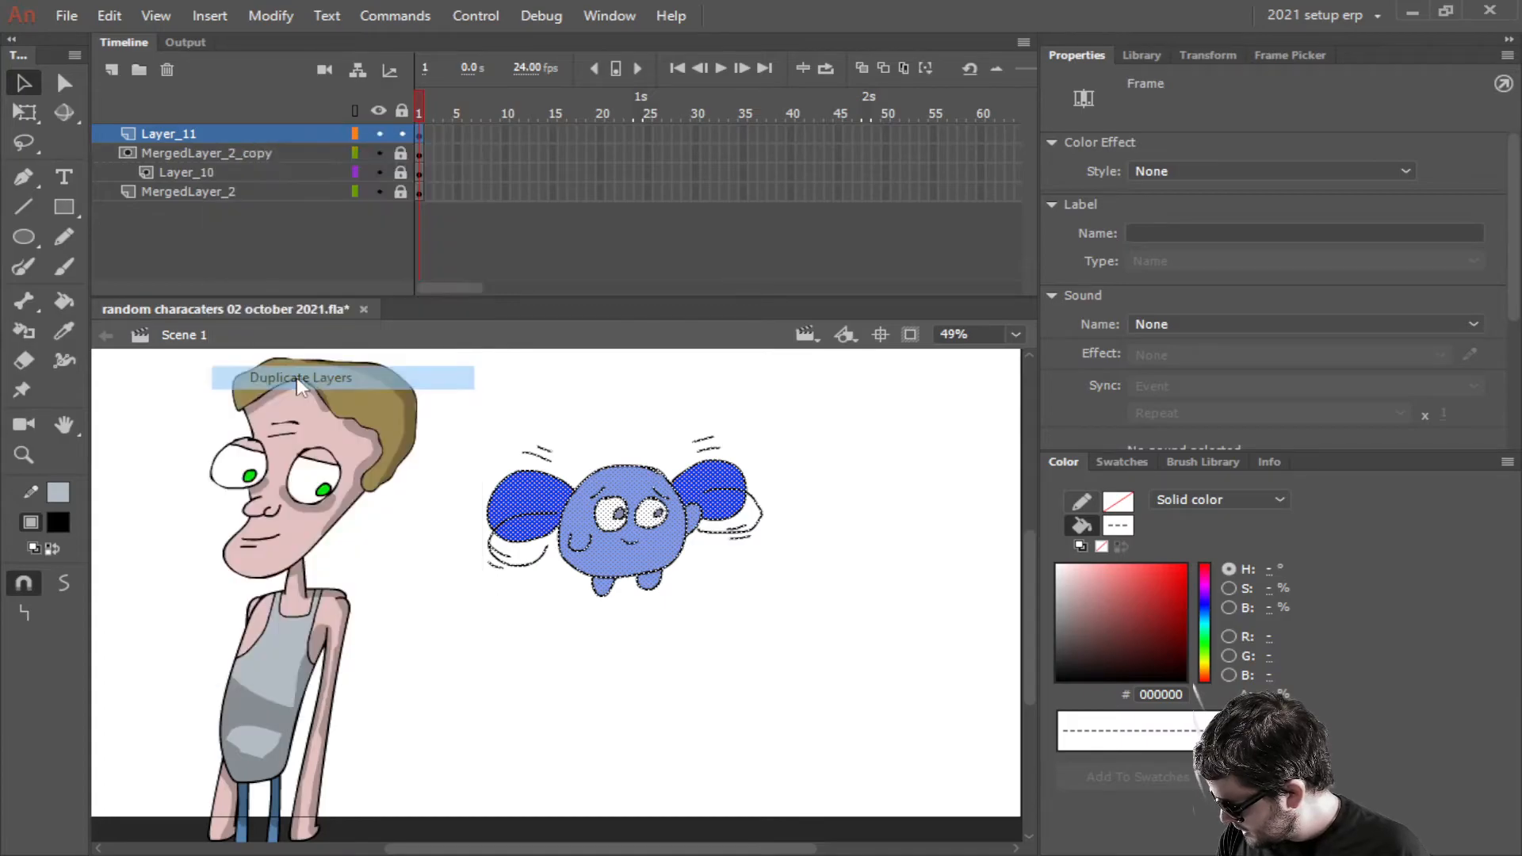
pyautogui.click(401, 133)
# Insert a new layer between Layer_11_copy and Layer_11, and hide Layer_11_copy
pyautogui.click(116, 69)
pyautogui.click(160, 133)
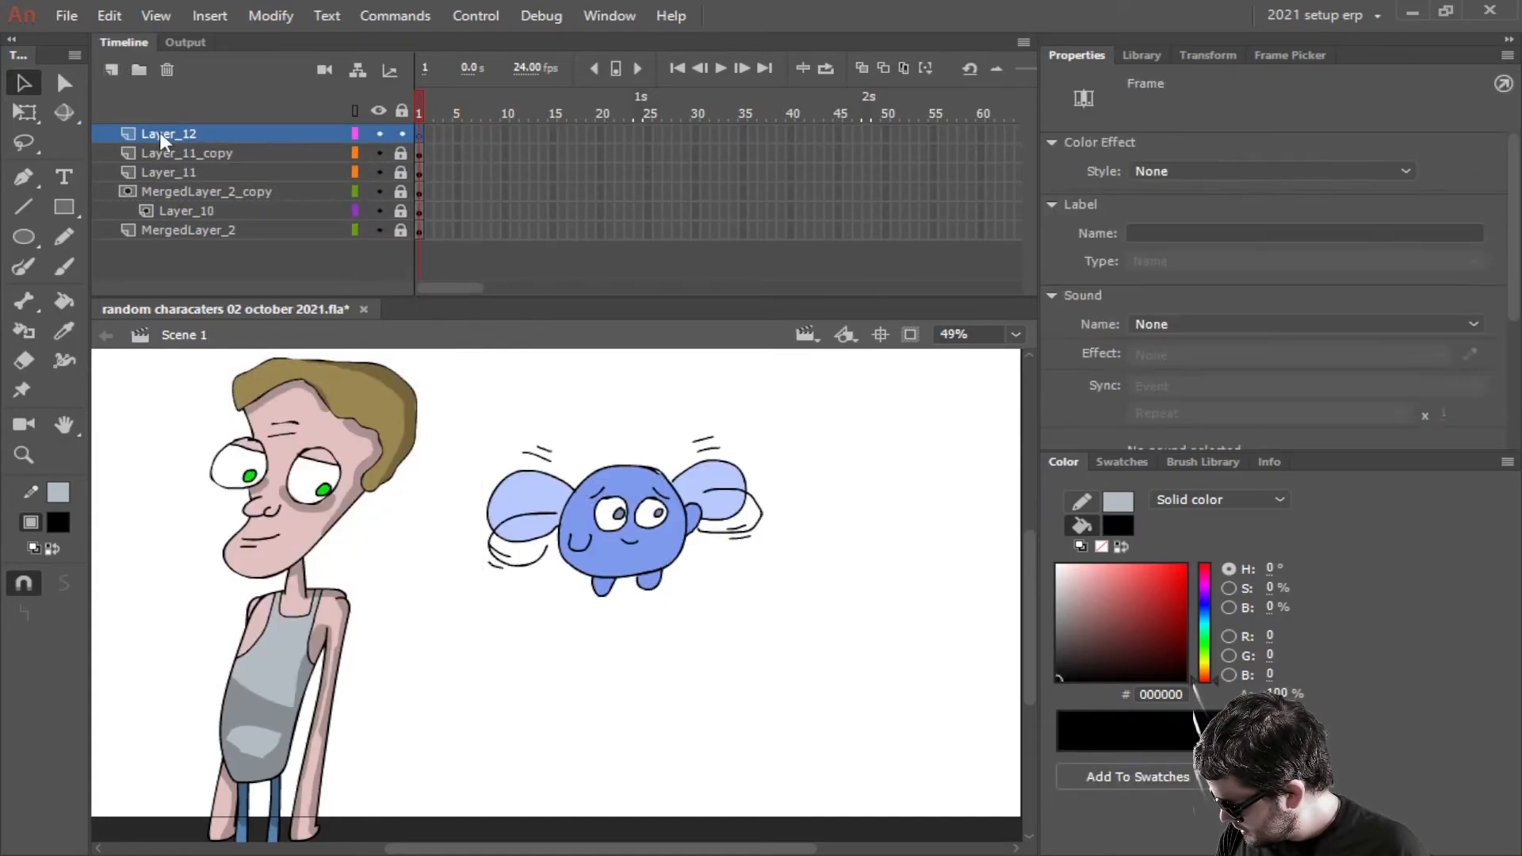
pyautogui.moveTo(170, 135); pyautogui.dragTo(175, 154)
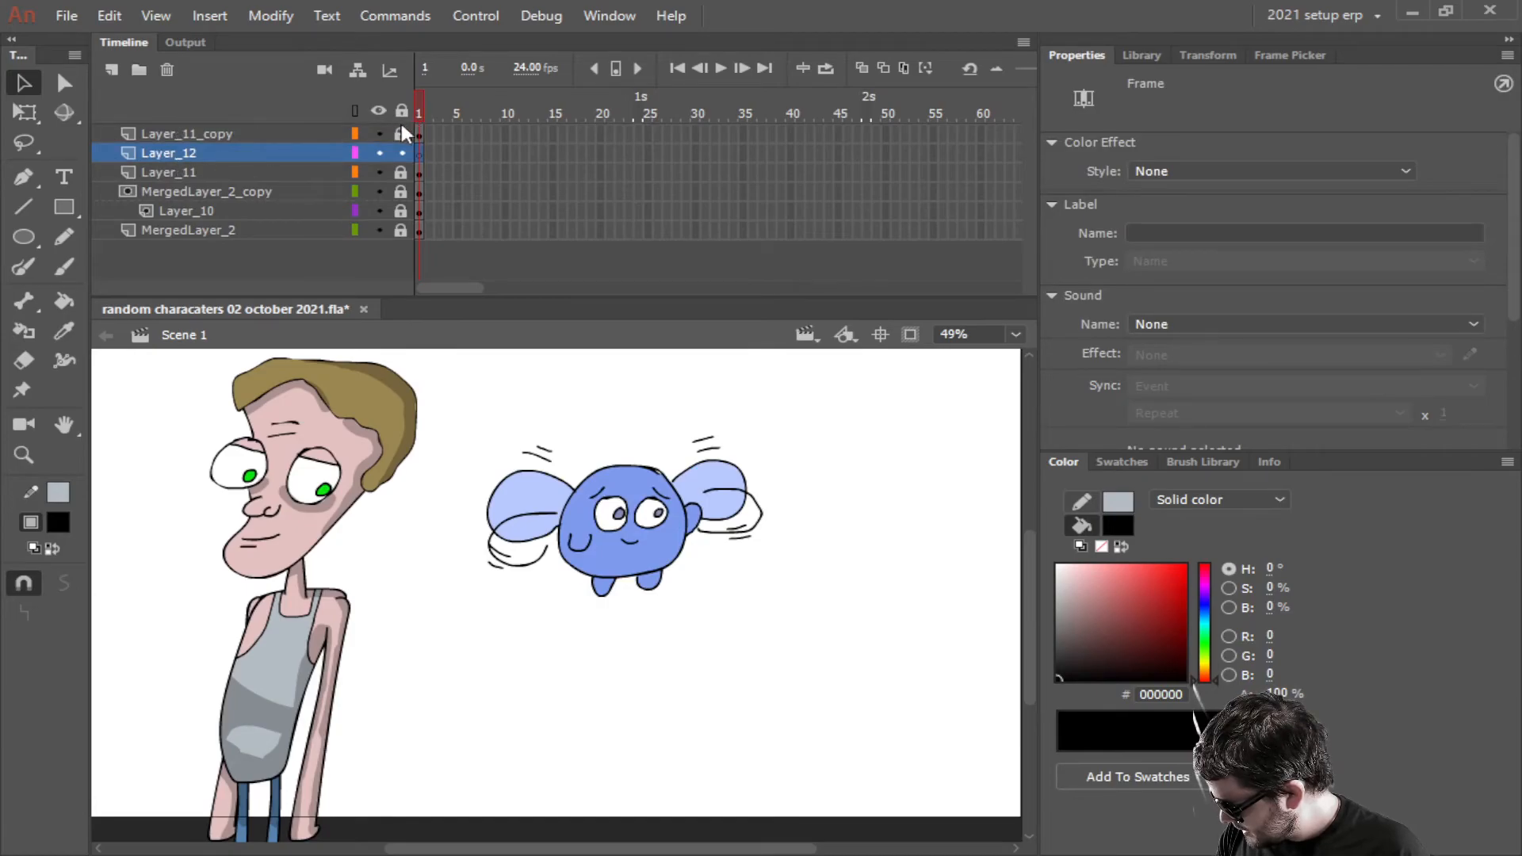
pyautogui.click(379, 134)
# Set up the Brush tool with black at 26% alpha and a size of 19
pyautogui.click(63, 268)
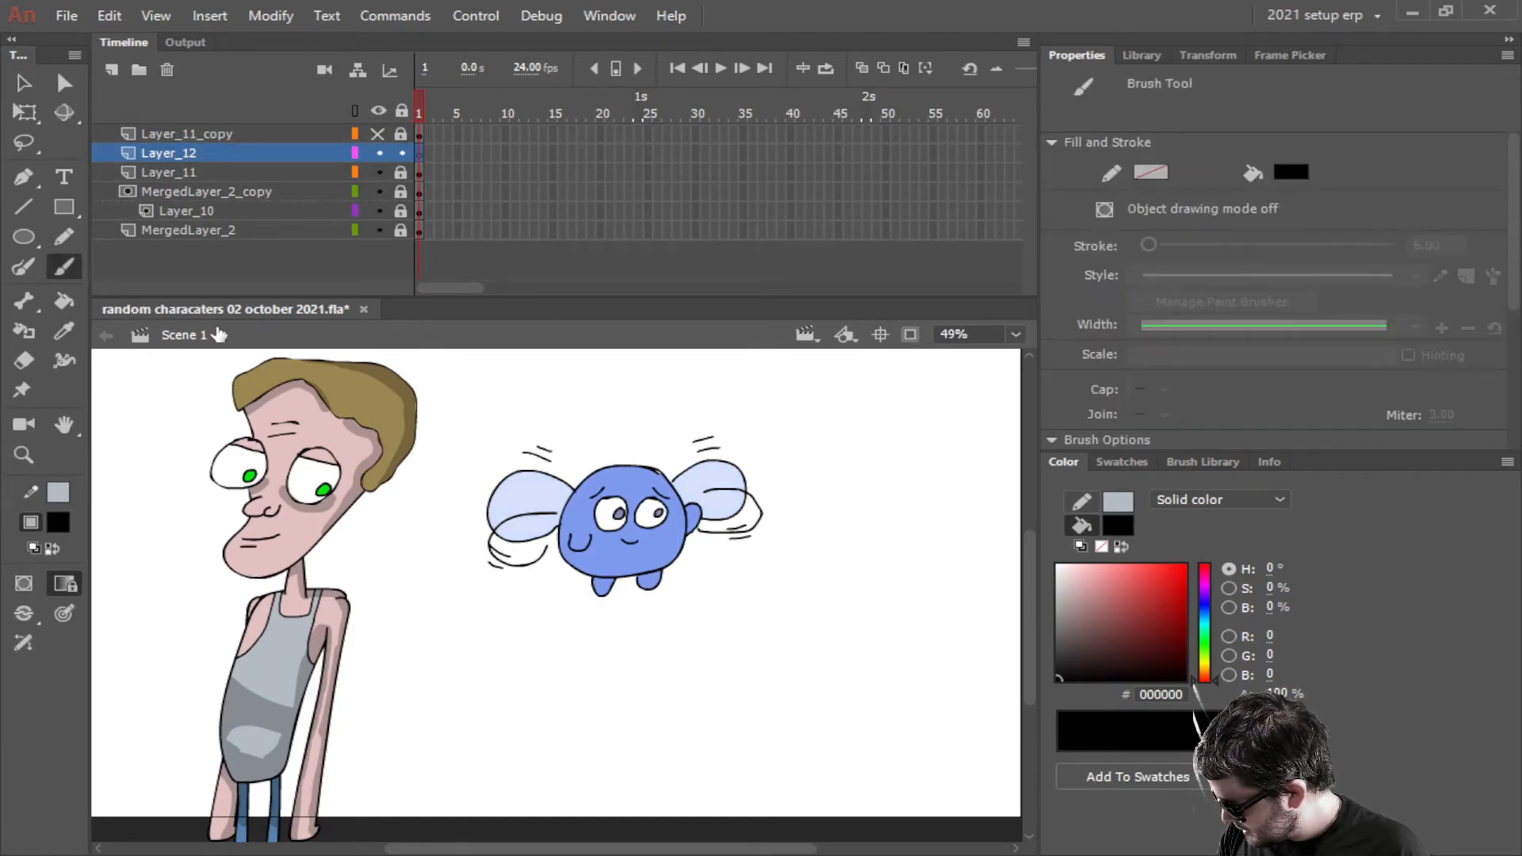
pyautogui.moveTo(1268, 694); pyautogui.dragTo(1217, 695)
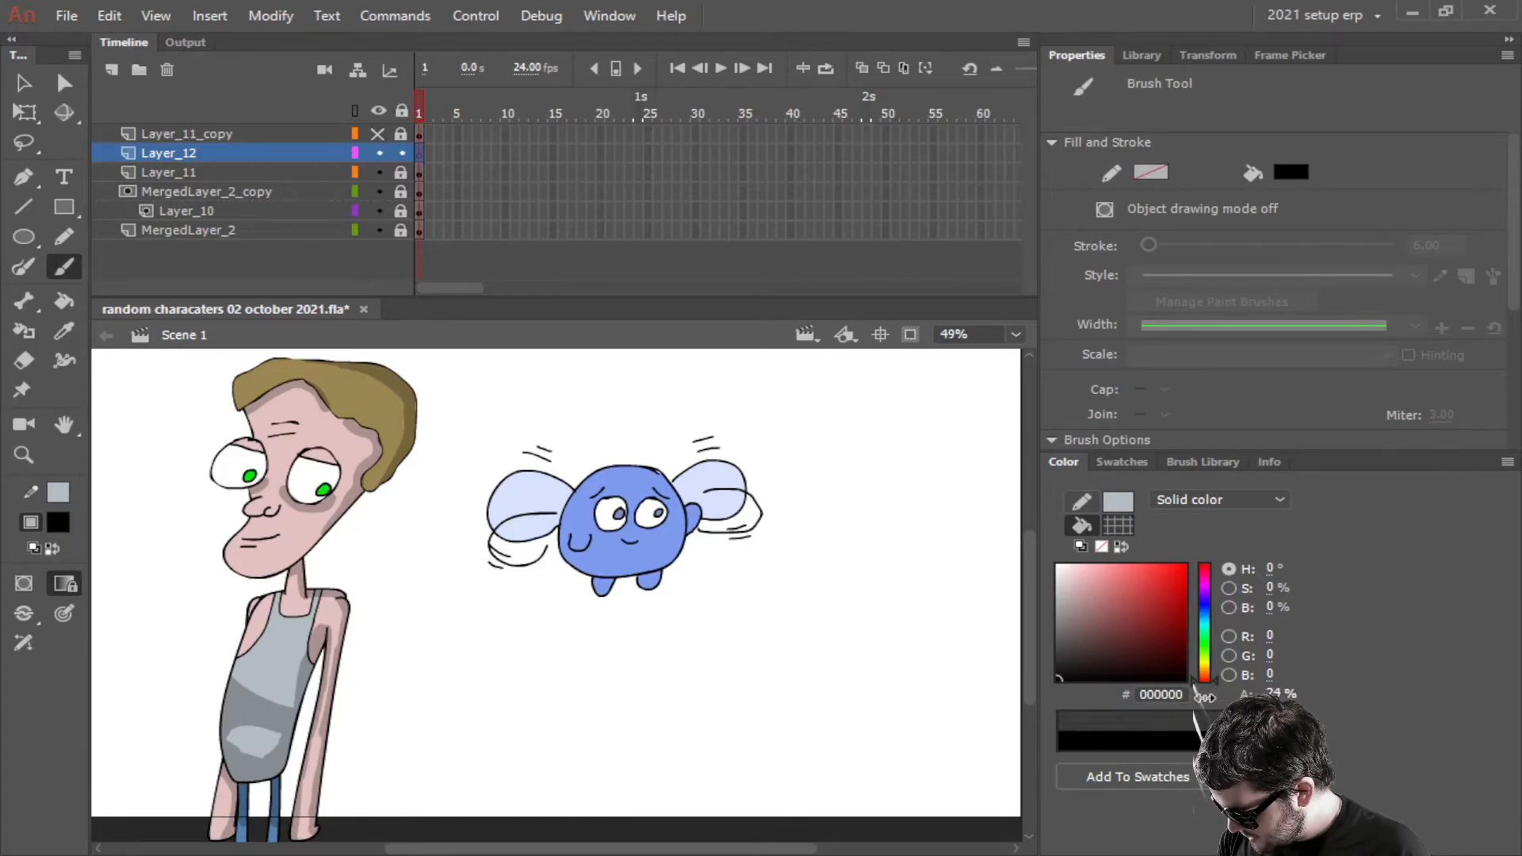
pyautogui.scroll(-3, 1253, 404)
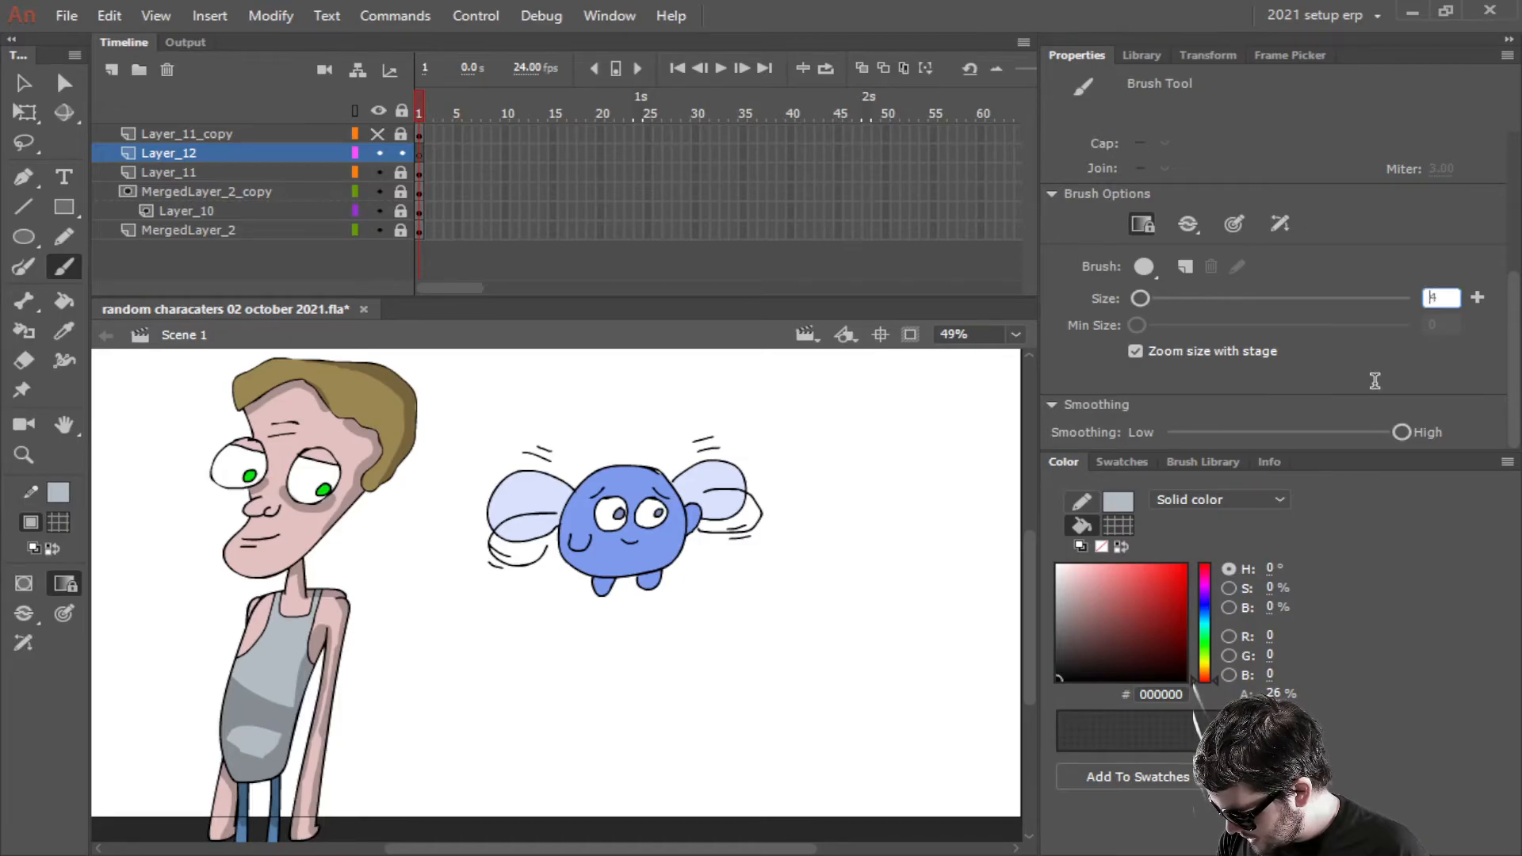
pyautogui.click(1412, 287)
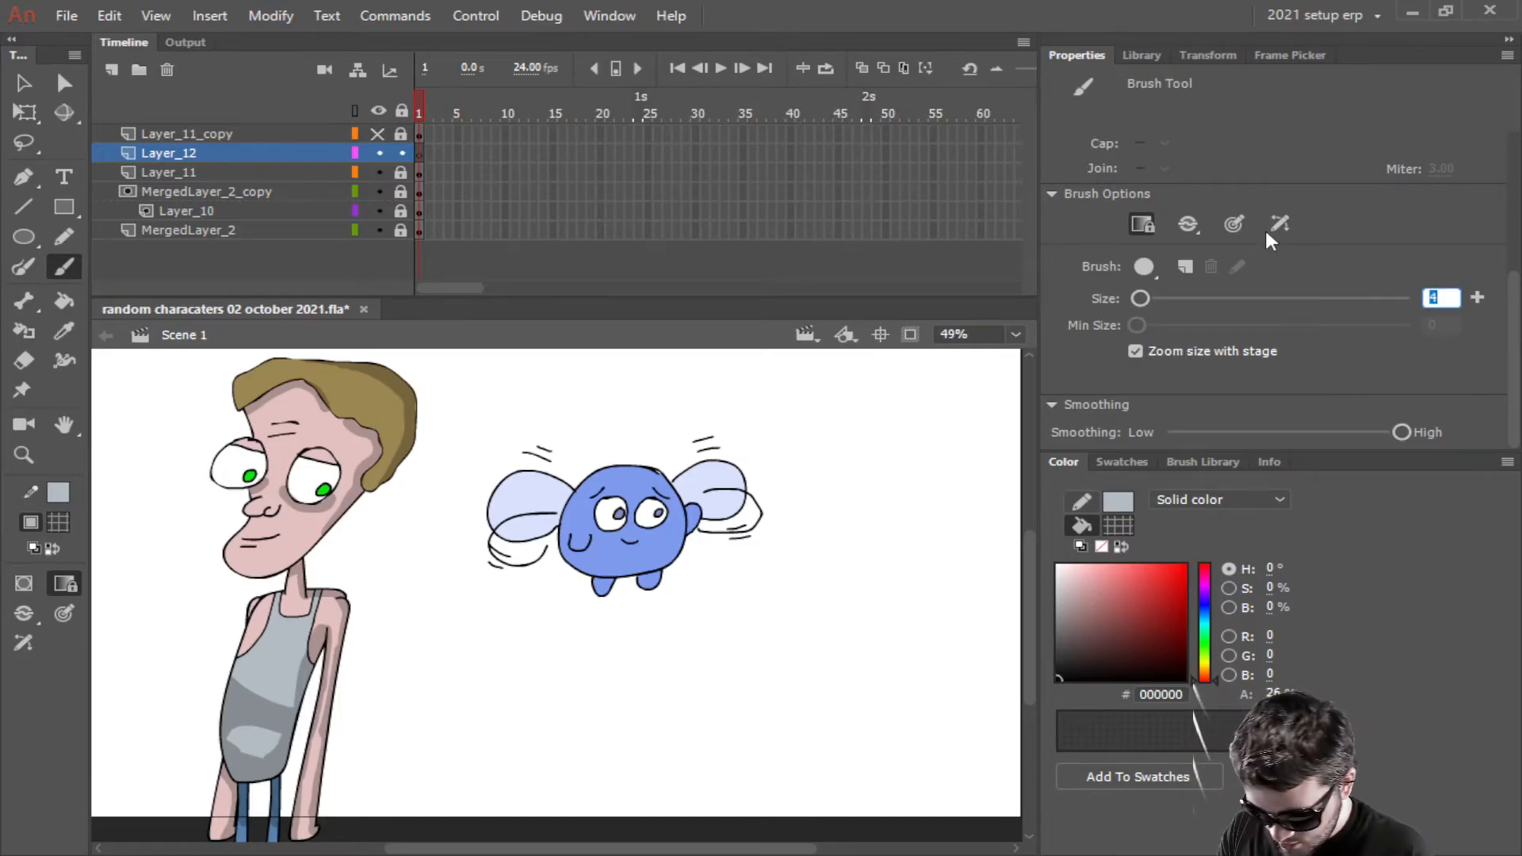
pyautogui.write('19')
pyautogui.press('Return')
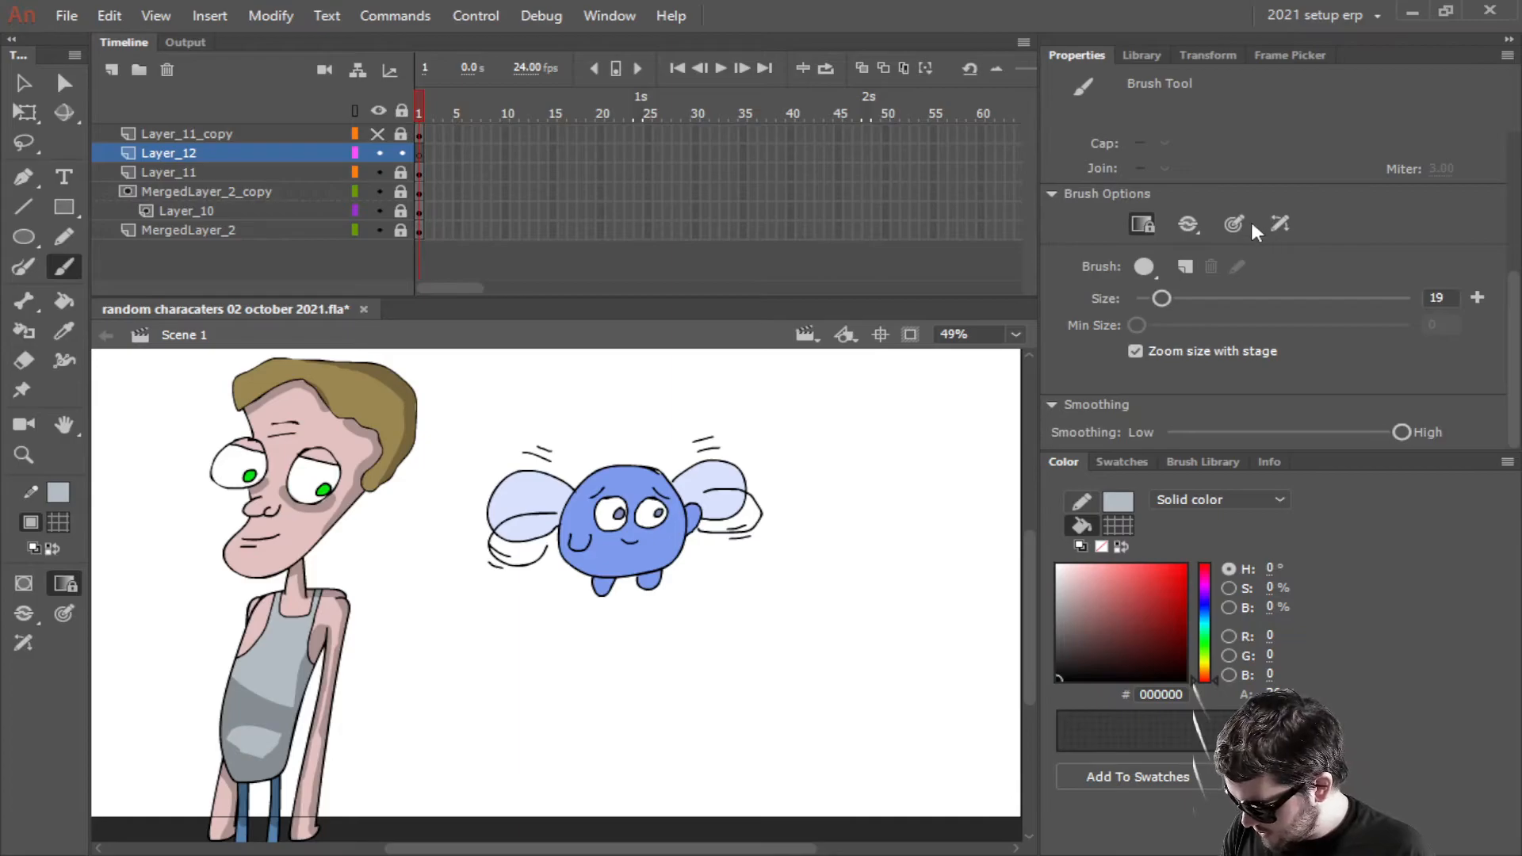
pyautogui.scroll(3, 679, 537)
pyautogui.scroll(-4, 679, 543)
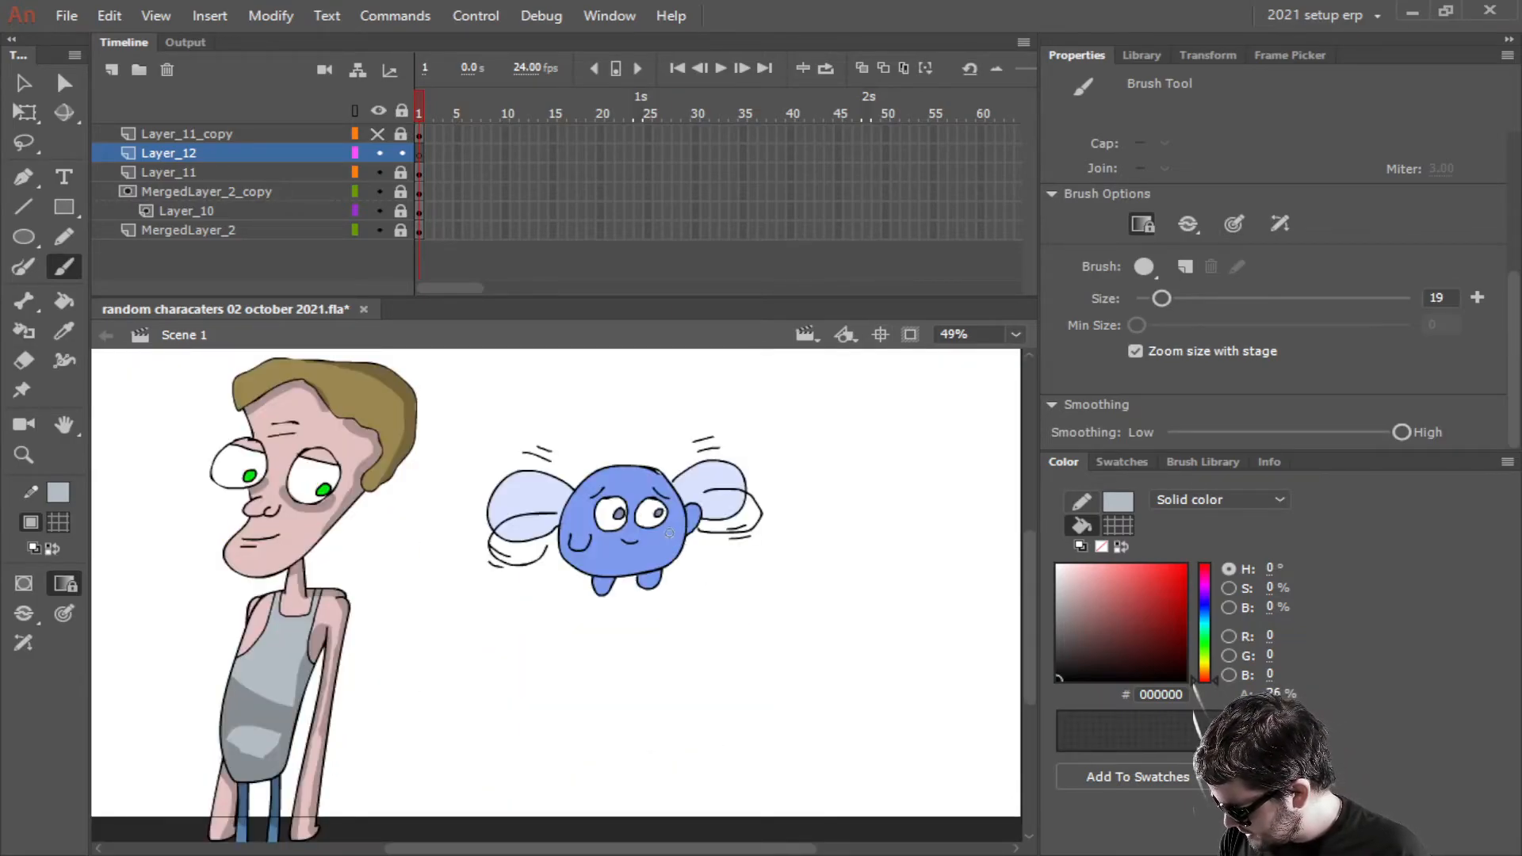
pyautogui.hscroll(-3, 658, 538)
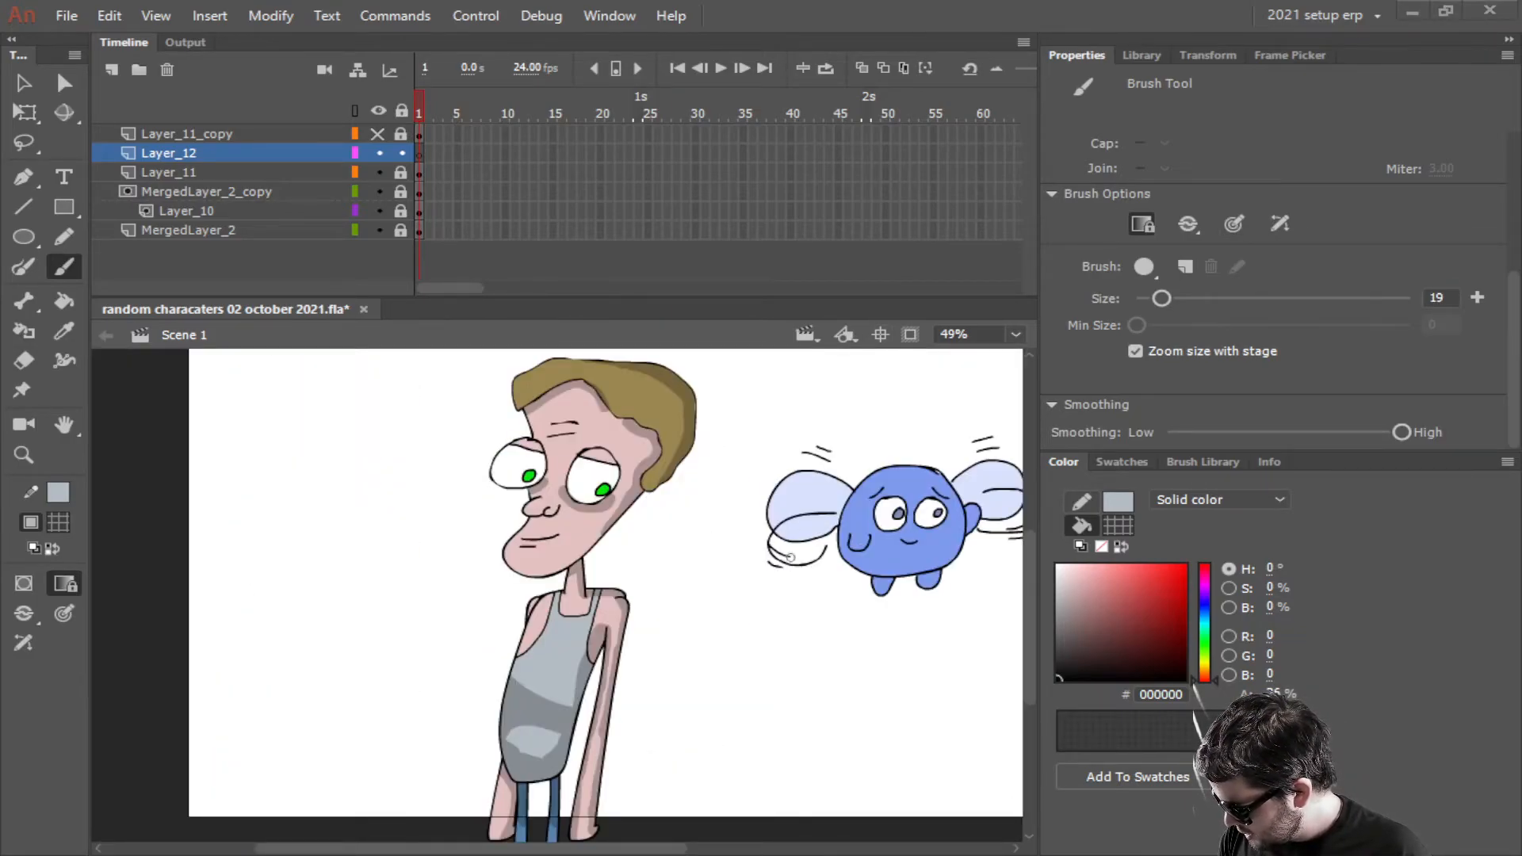
pyautogui.hscroll(3, 709, 562)
pyautogui.hscroll(4, 729, 581)
pyautogui.scroll(5, 741, 615)
pyautogui.scroll(-5, 745, 618)
pyautogui.scroll(2, 742, 555)
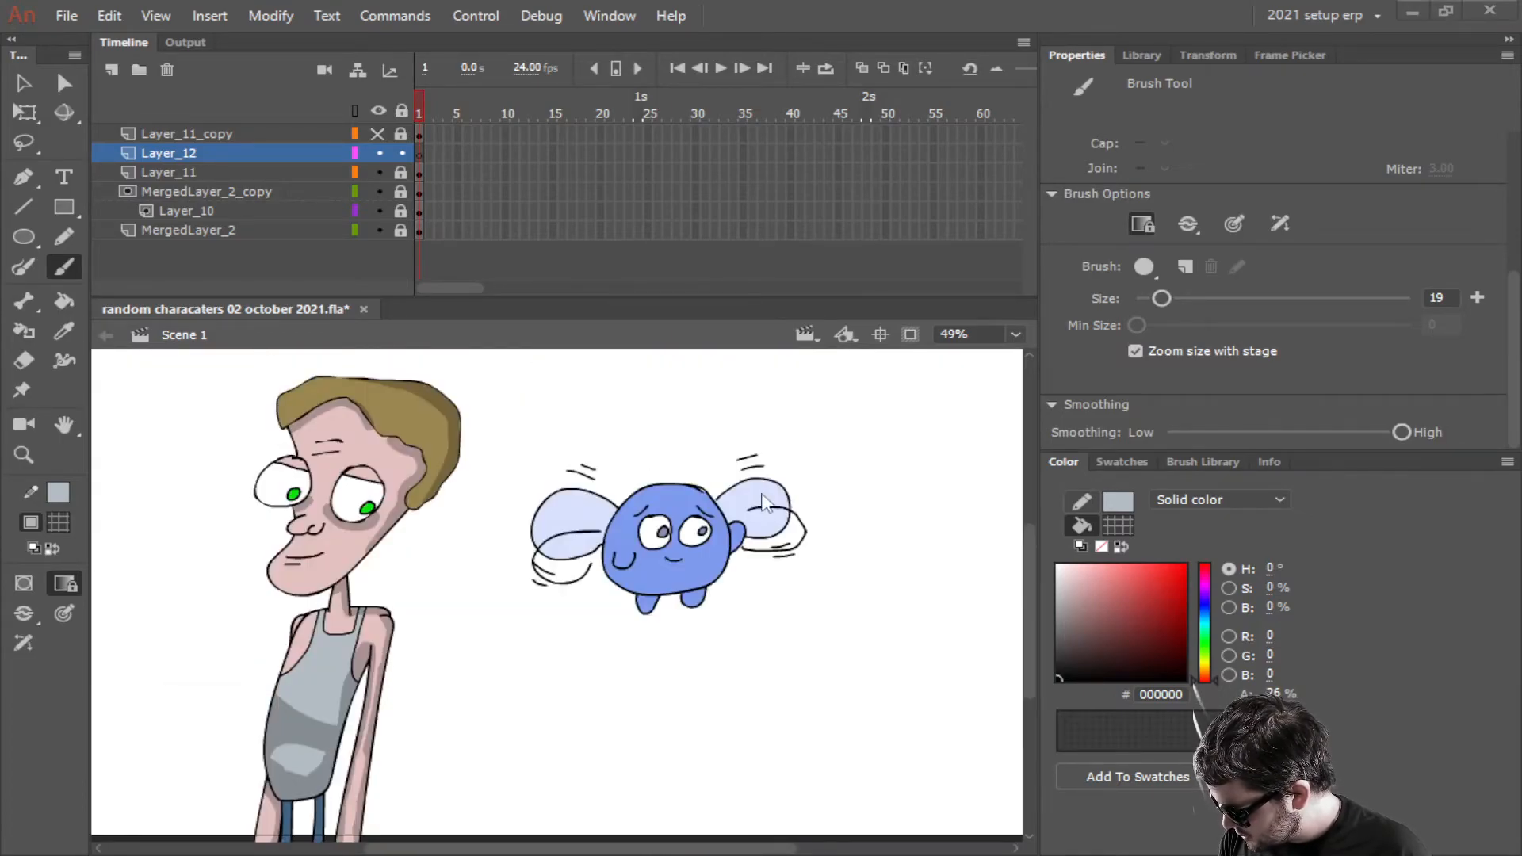
pyautogui.hscroll(-10, 710, 563)
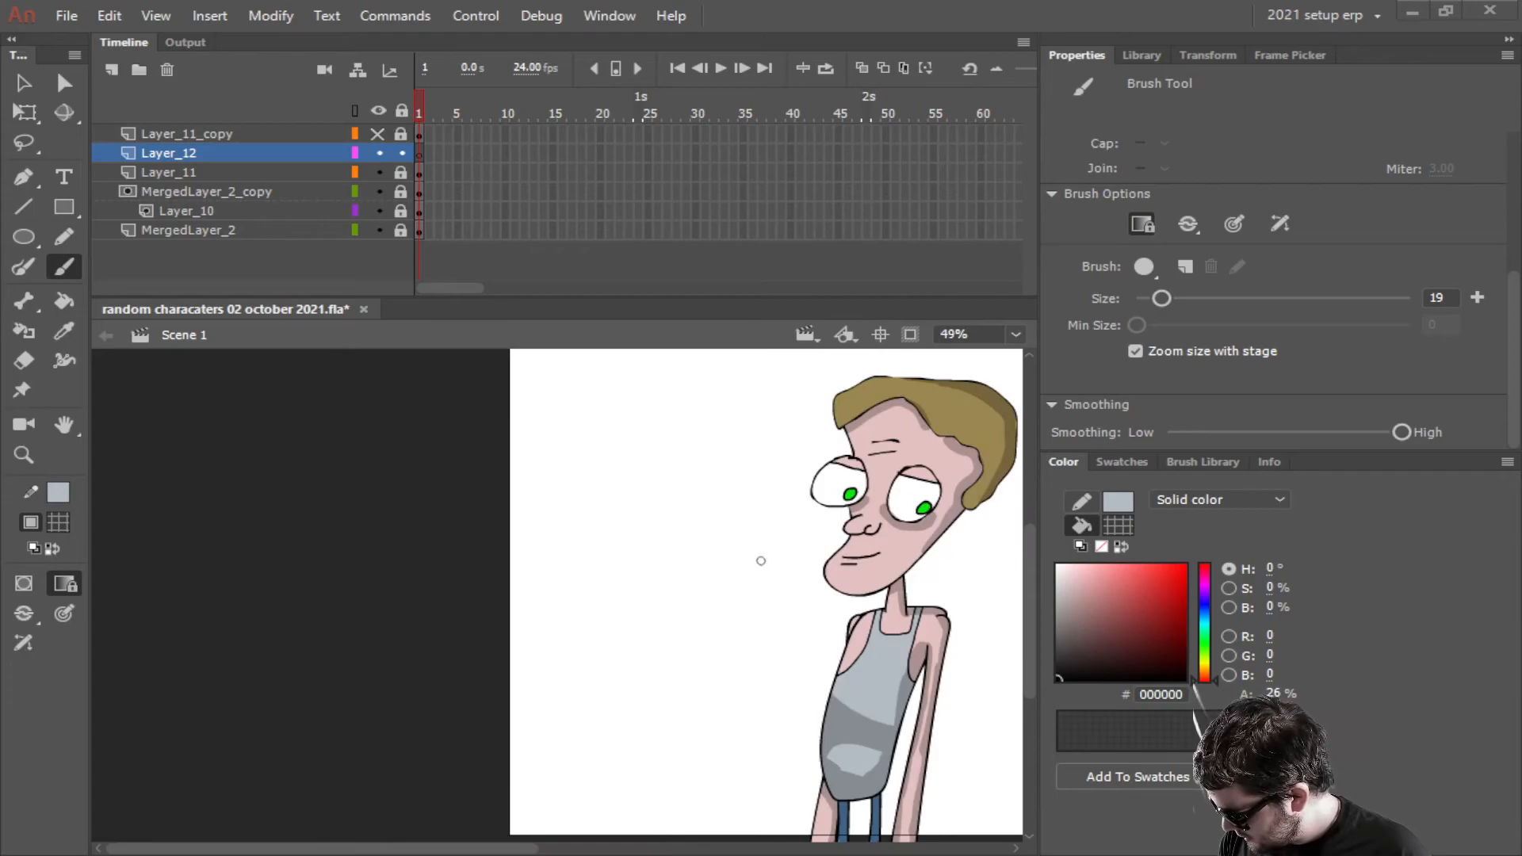
pyautogui.scroll(-5, 757, 558)
pyautogui.hscroll(8, 634, 571)
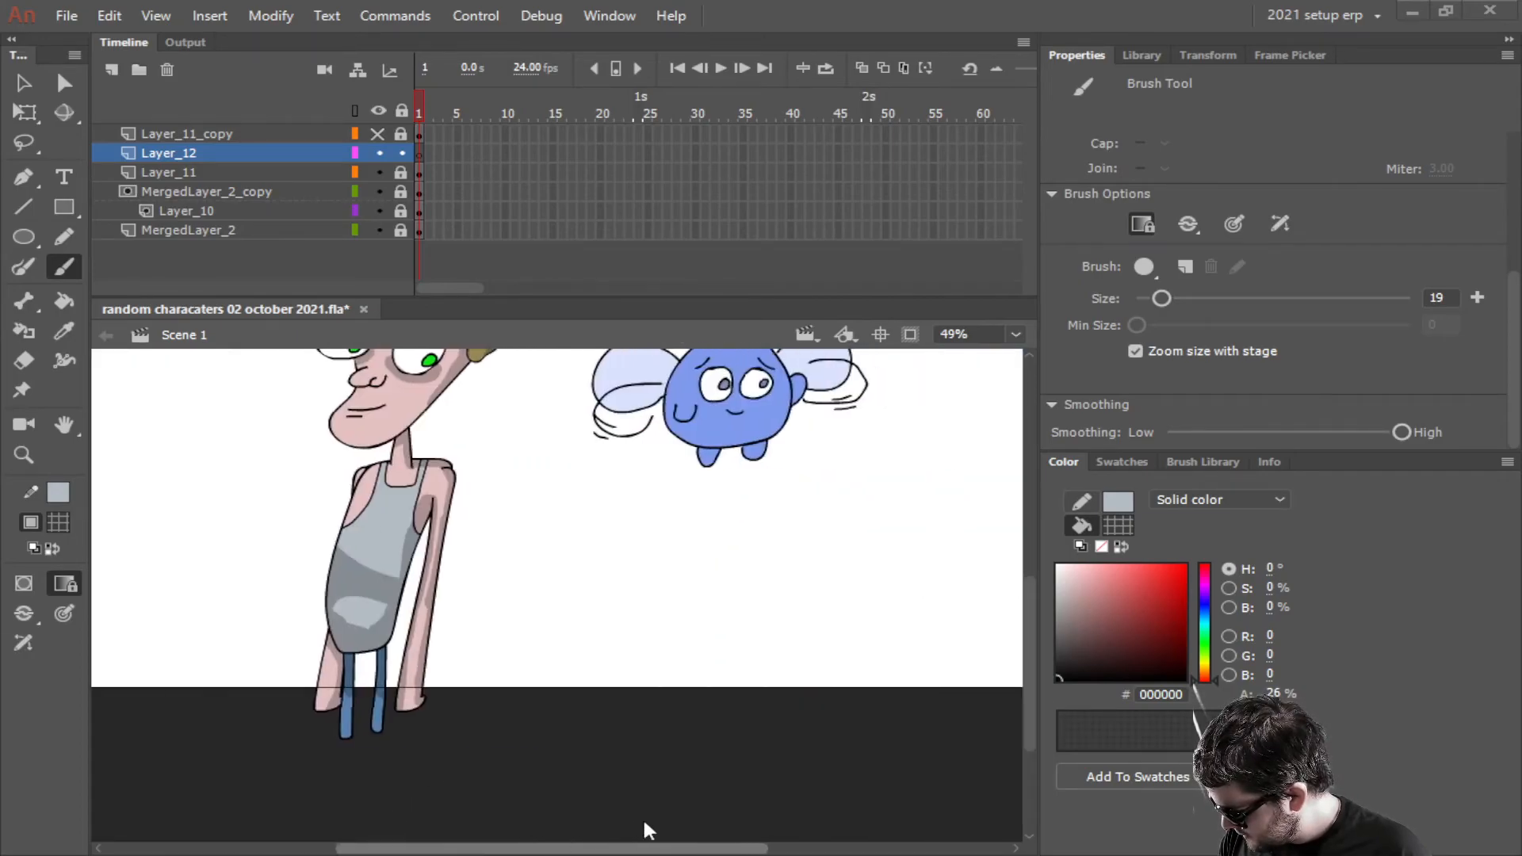
# Paint translucent shadows on Layer_12 over the round character's lower right body, feet, both arms and forehead
pyautogui.keyDown('ctrl'); pyautogui.scroll(2, 781, 567); pyautogui.keyUp('ctrl')
pyautogui.scroll(4, 783, 476)
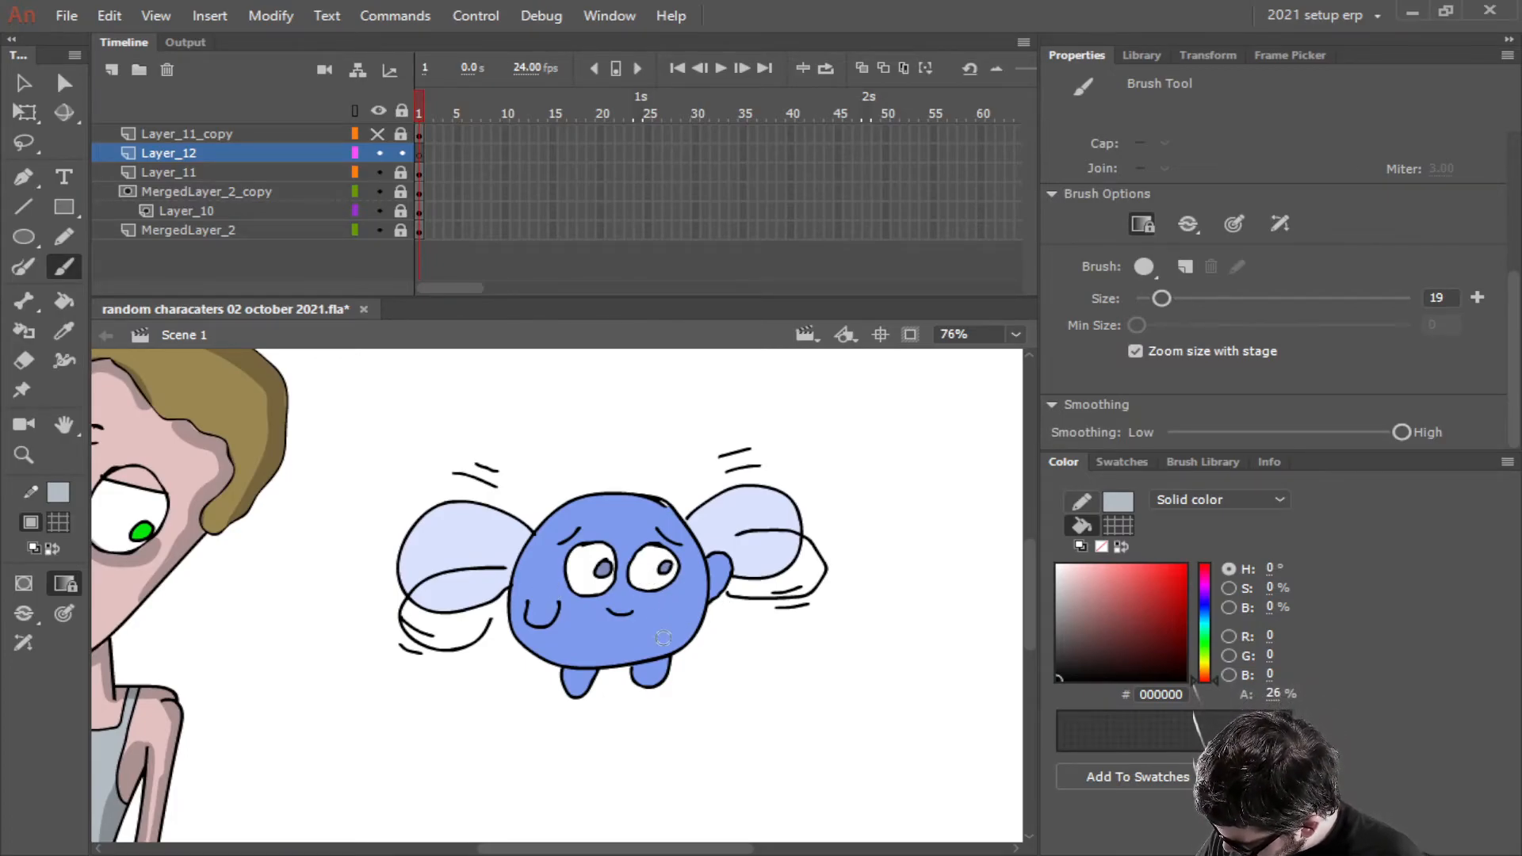
pyautogui.moveTo(622, 663)
pyautogui.mouseDown()
pyautogui.moveTo(659, 682)
pyautogui.moveTo(641, 687)
pyautogui.moveTo(634, 675)
pyautogui.moveTo(684, 628)
pyautogui.moveTo(692, 645)
pyautogui.moveTo(719, 566)
pyautogui.moveTo(630, 651)
pyautogui.moveTo(692, 562)
pyautogui.mouseUp()
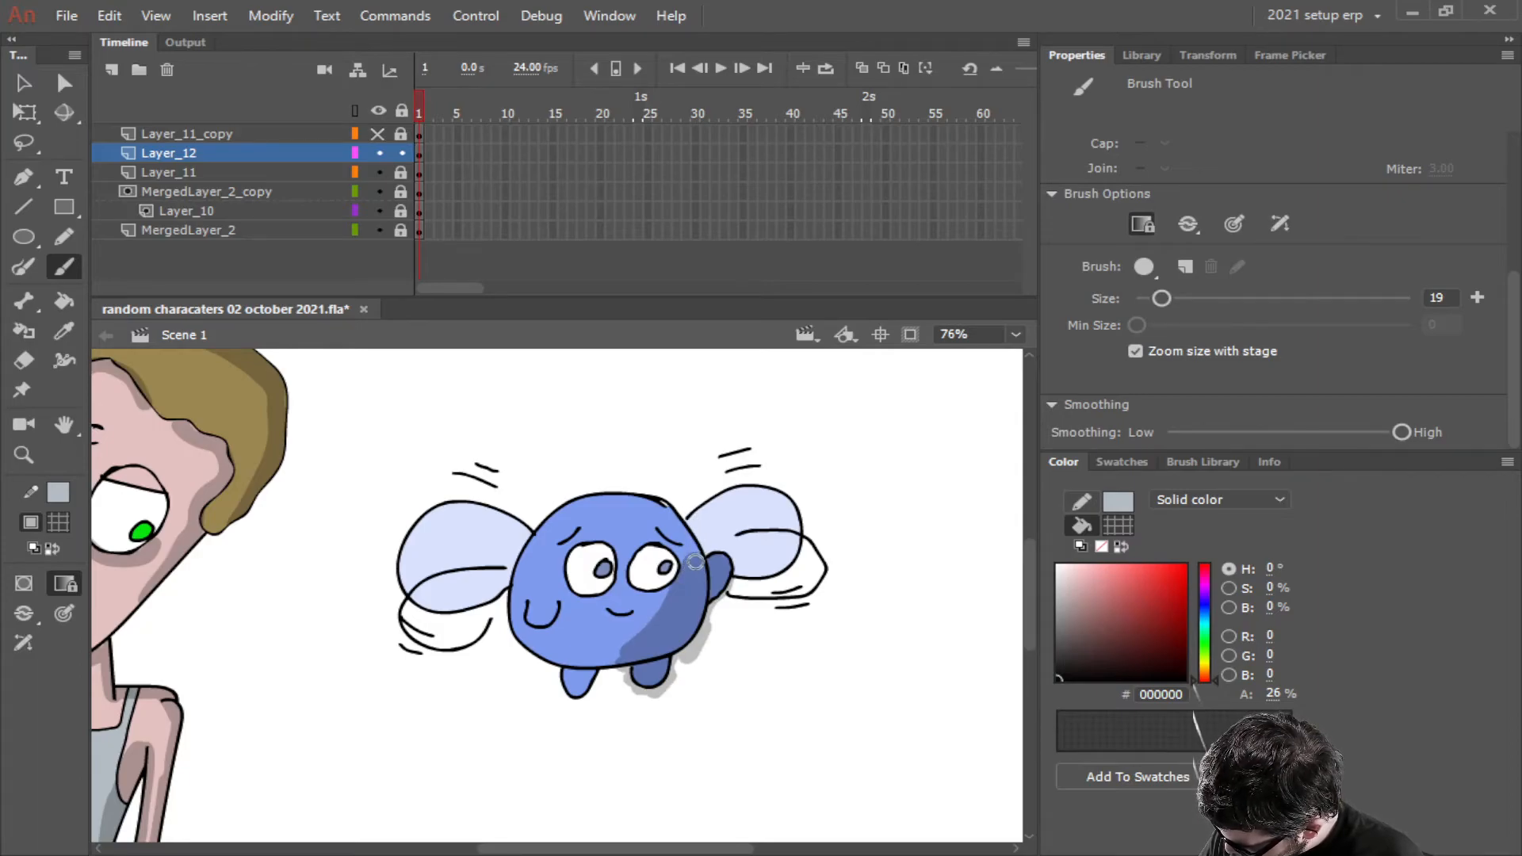
pyautogui.moveTo(585, 686)
pyautogui.mouseDown()
pyautogui.moveTo(565, 701)
pyautogui.moveTo(566, 679)
pyautogui.moveTo(592, 677)
pyautogui.moveTo(562, 676)
pyautogui.moveTo(543, 630)
pyautogui.moveTo(564, 602)
pyautogui.mouseUp()
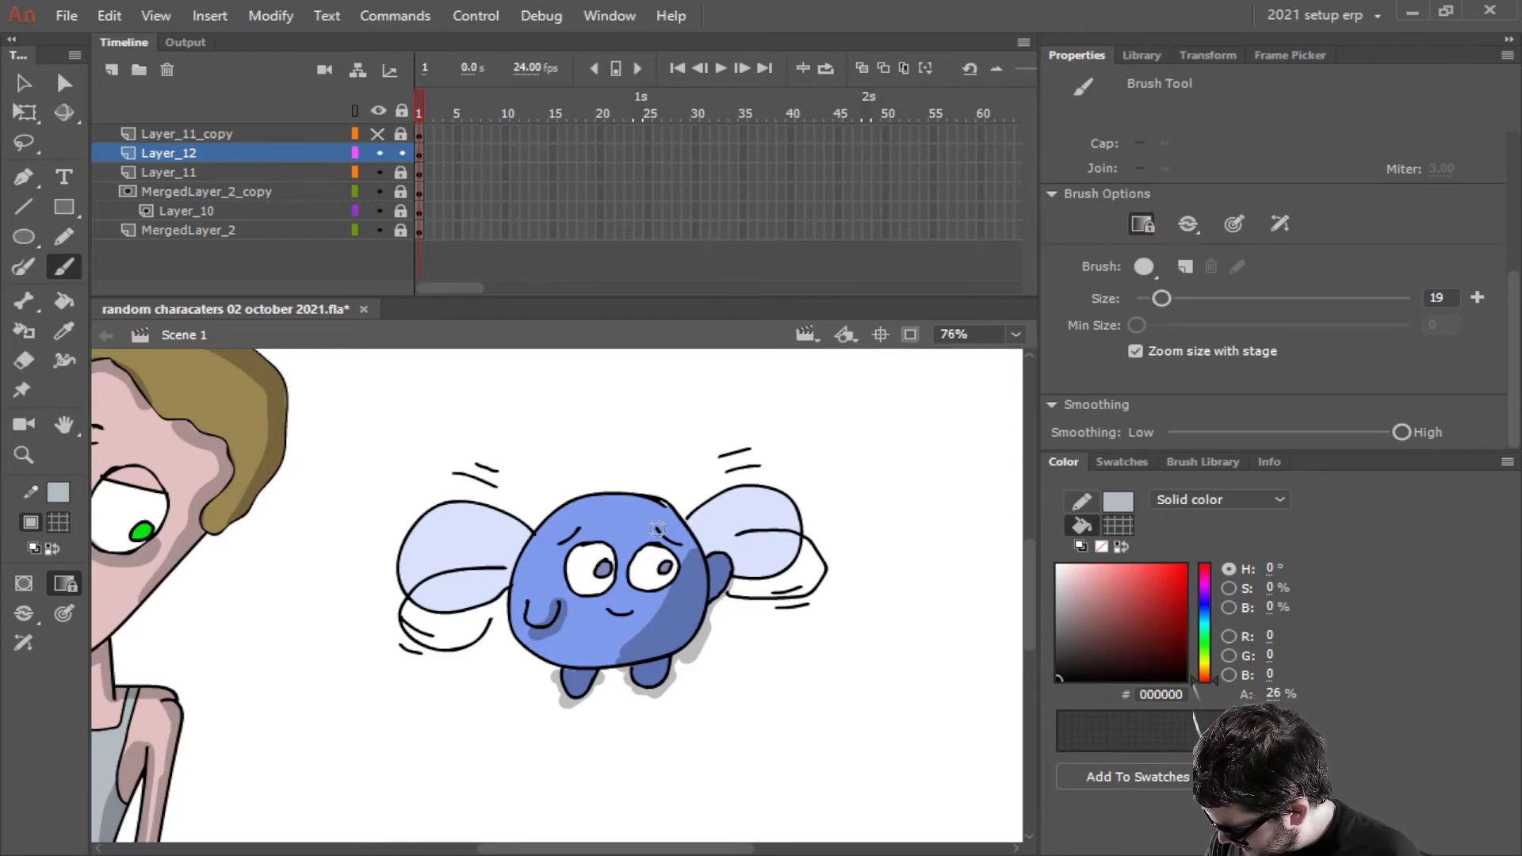
pyautogui.moveTo(657, 526); pyautogui.dragTo(577, 523)
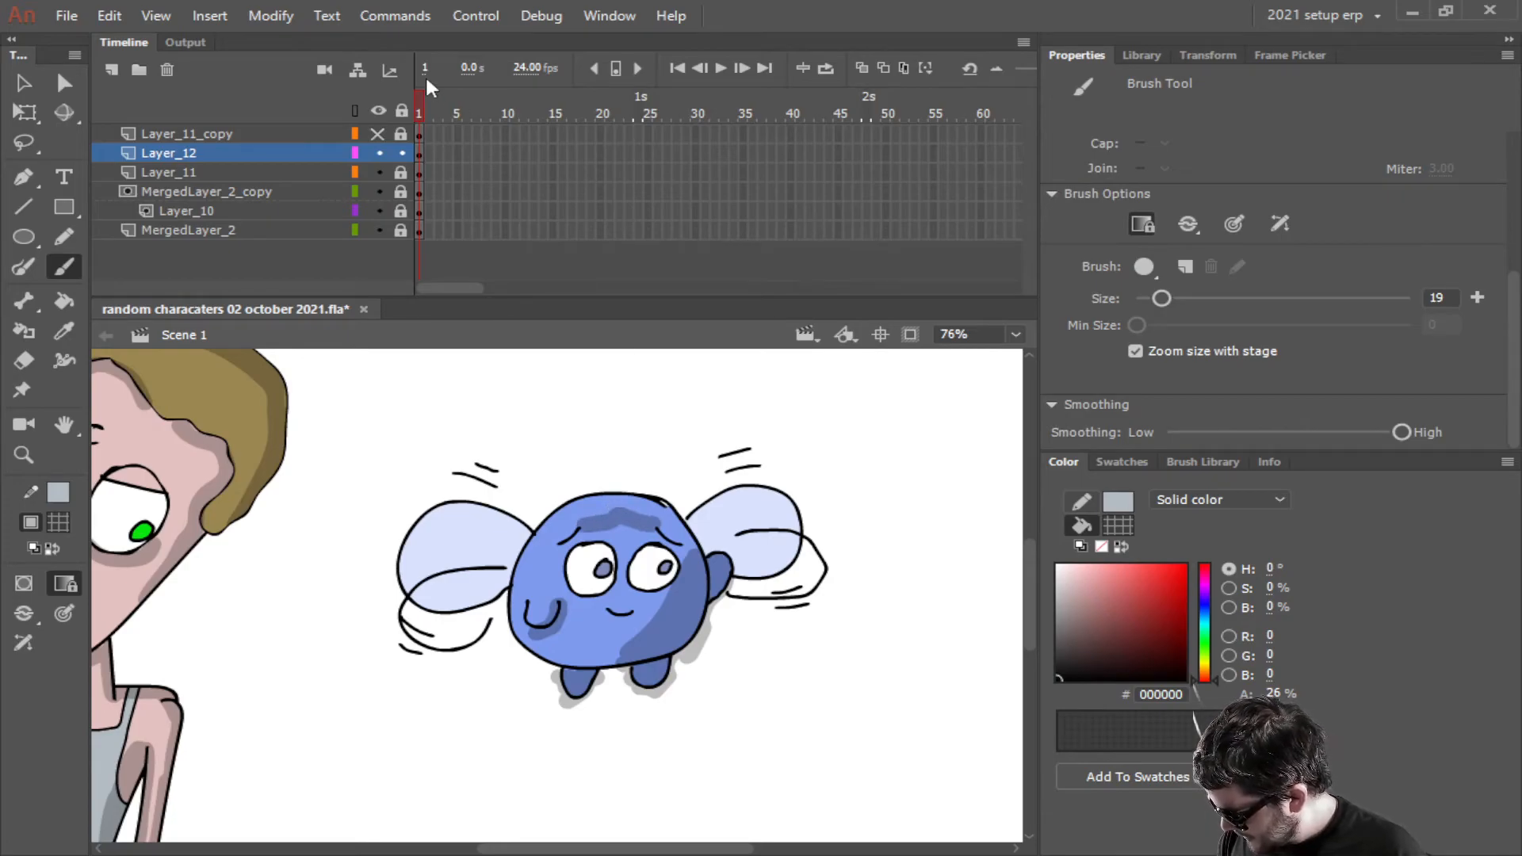
# Lock Layer_12, turn Layer_11_copy into a mask over it, and clear the mask layer's hidden setting
pyautogui.click(401, 154)
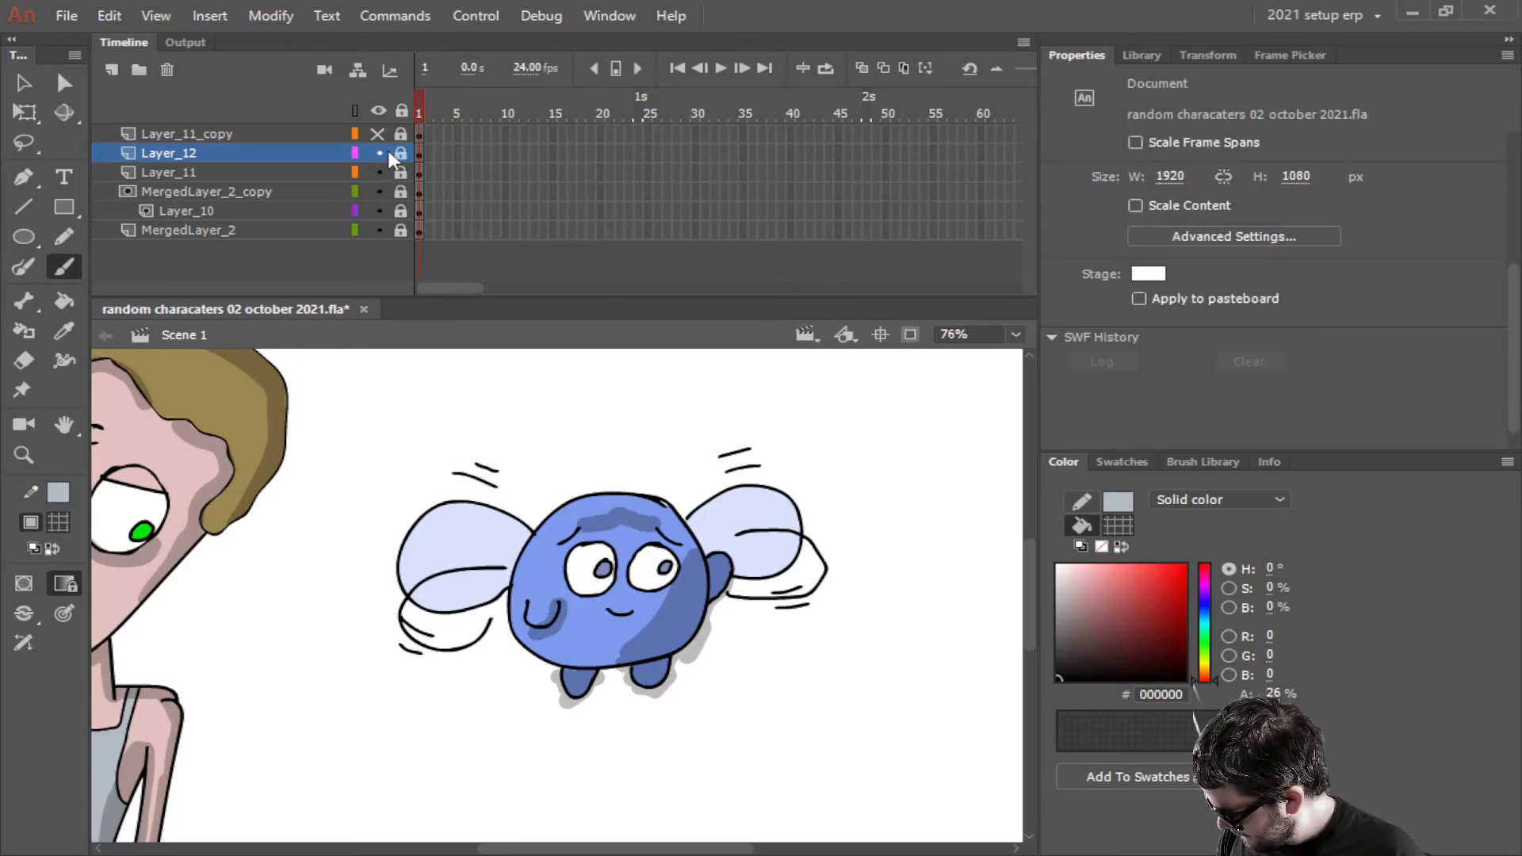
pyautogui.click(198, 133)
pyautogui.rightClick(196, 130)
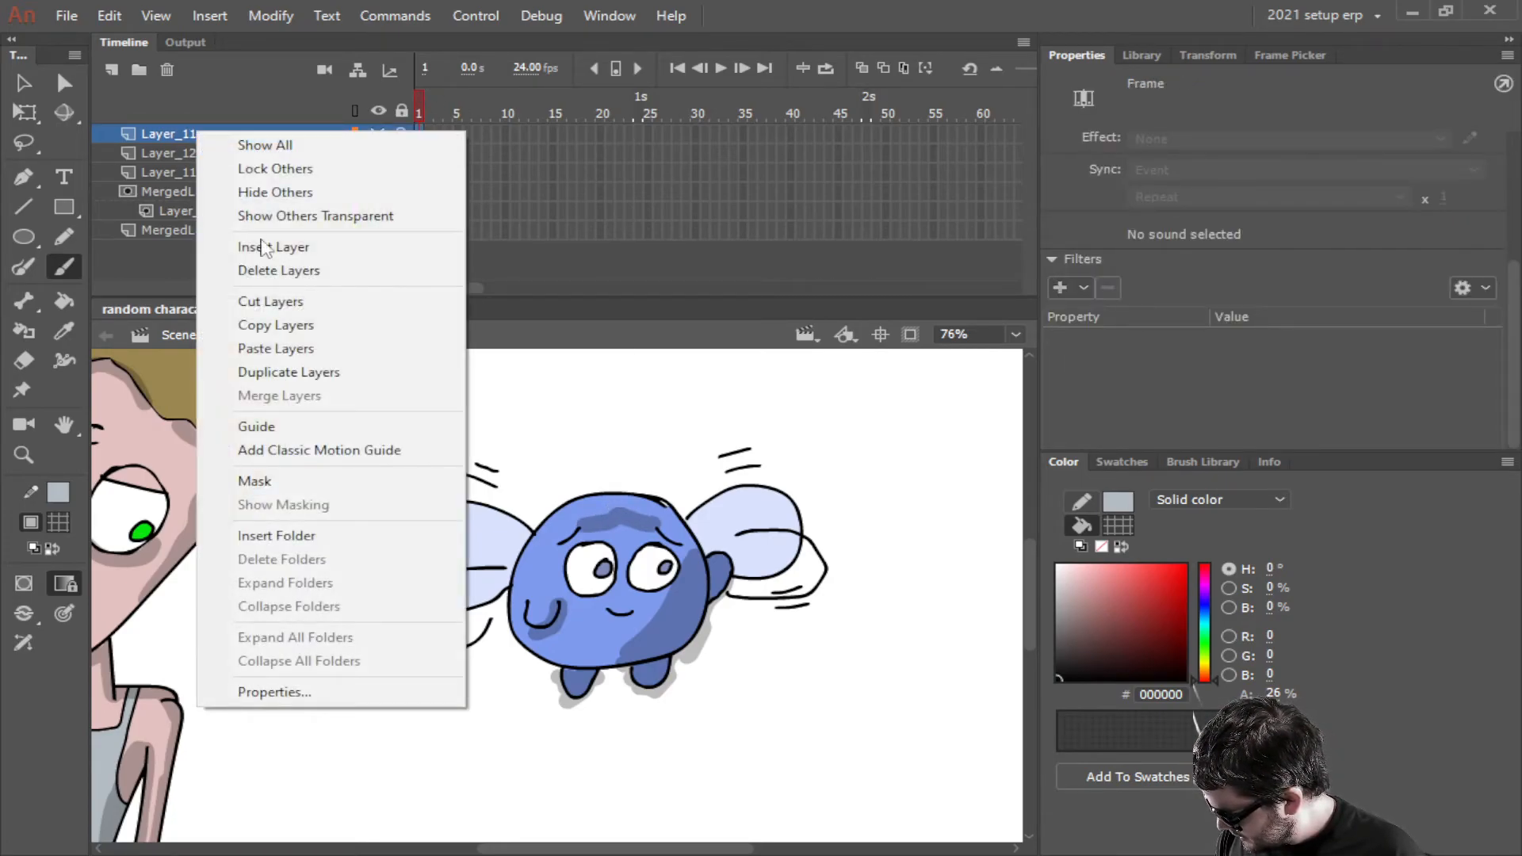
pyautogui.click(297, 479)
pyautogui.click(378, 133)
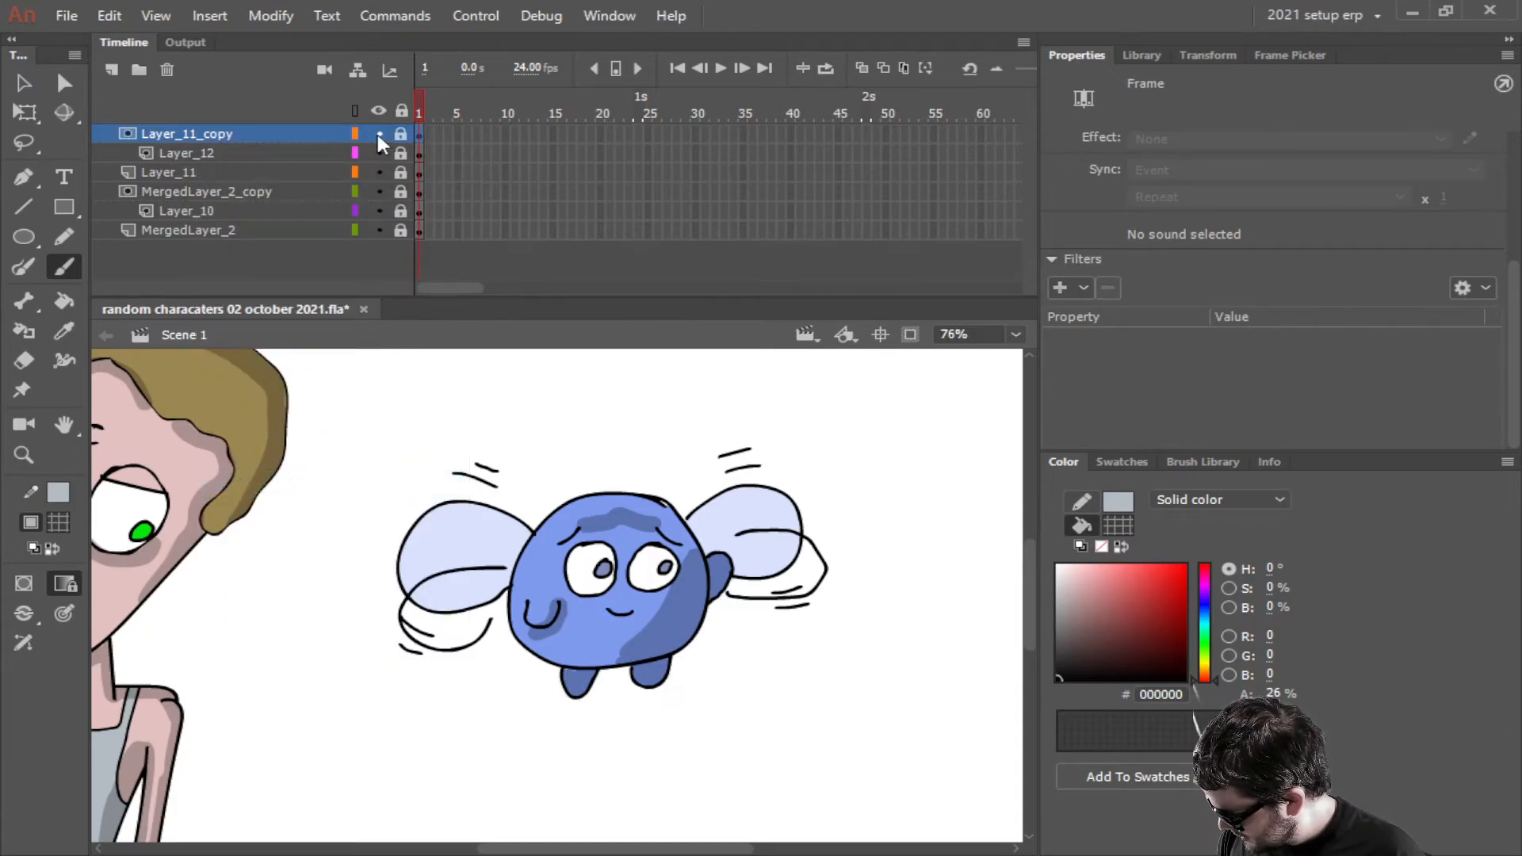
# Insert a new layer and move it to the bottom of the layer stack, below MergedLayer_2
pyautogui.scroll(-3, 738, 614)
pyautogui.scroll(-4, 785, 646)
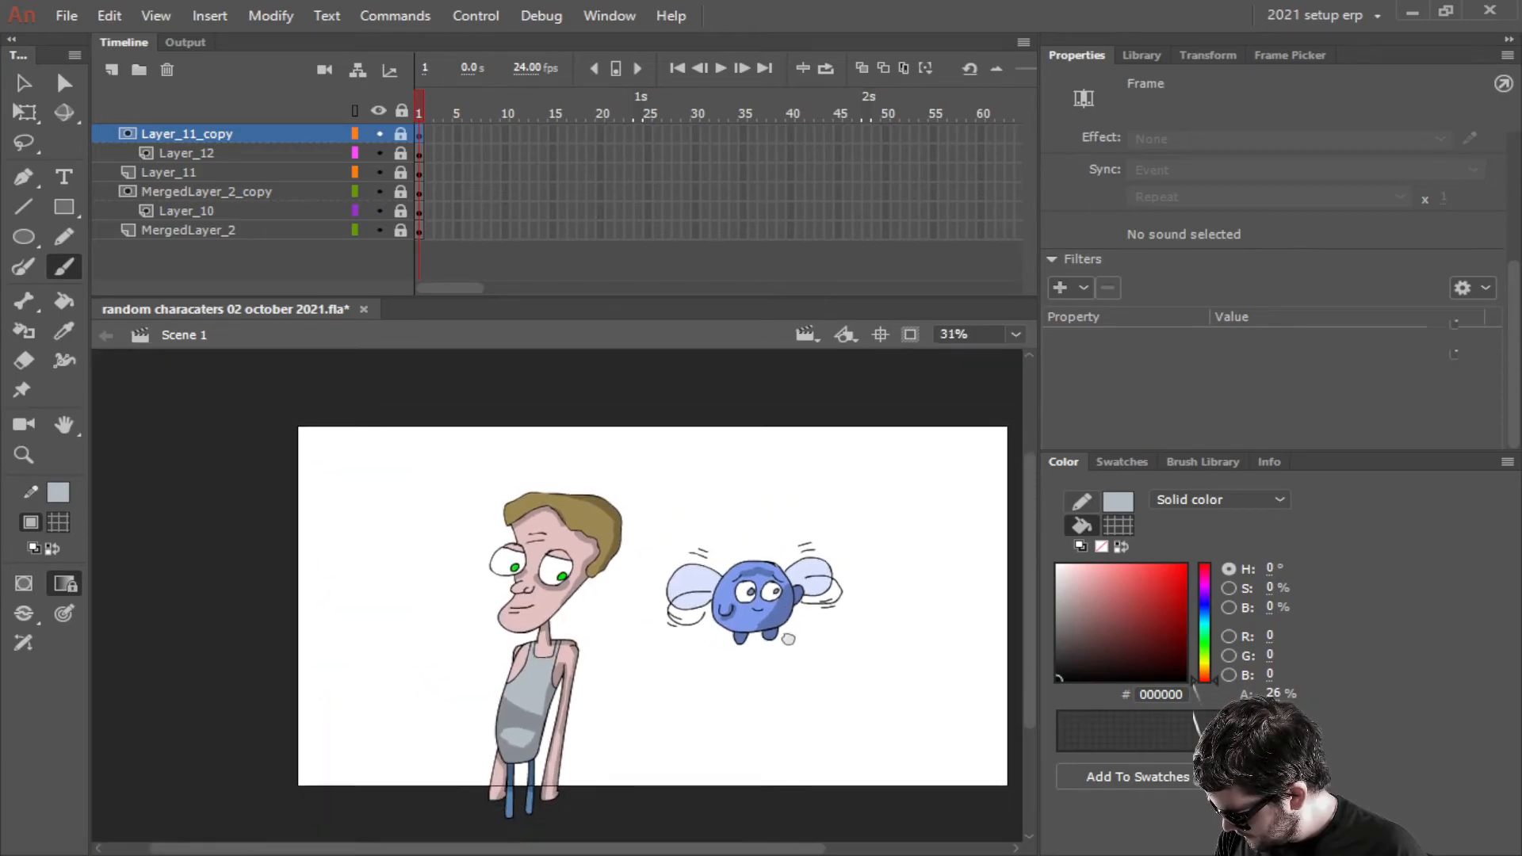
pyautogui.moveTo(776, 628); pyautogui.dragTo(764, 617)
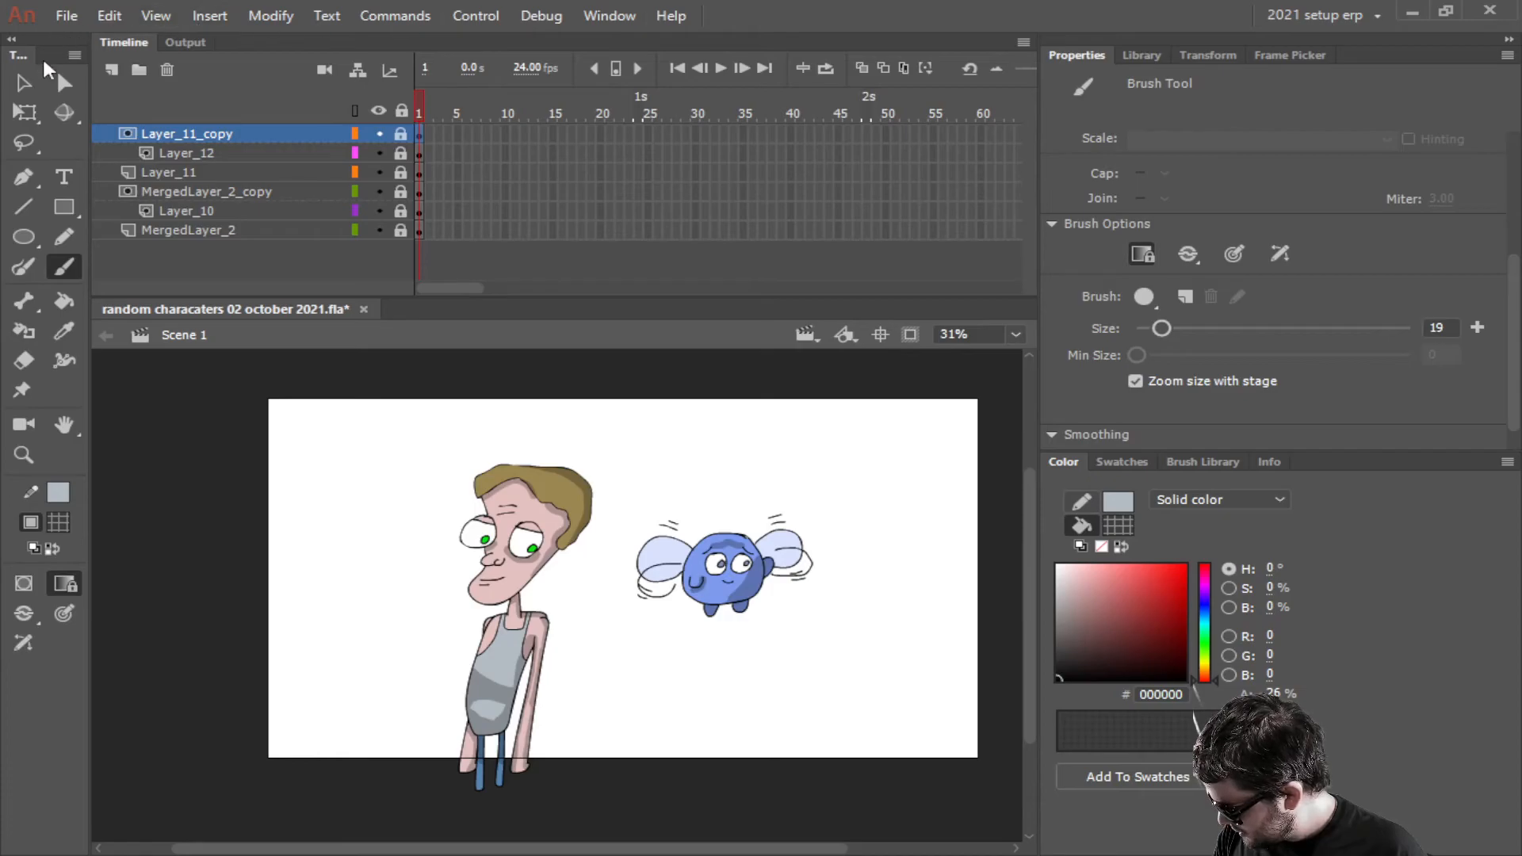
pyautogui.click(19, 90)
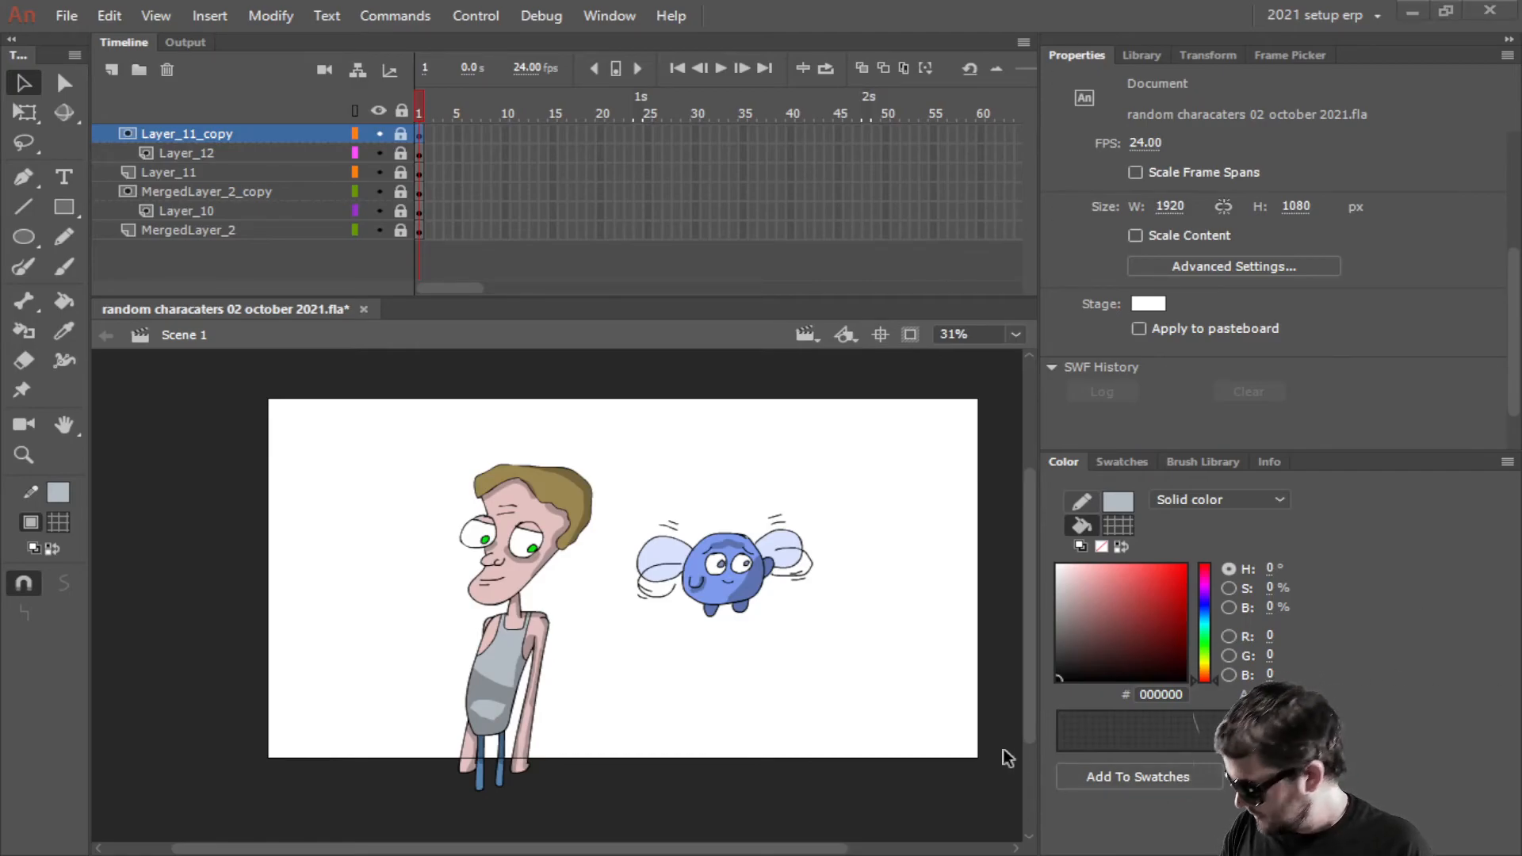
pyautogui.click(110, 69)
pyautogui.moveTo(167, 142); pyautogui.dragTo(165, 282)
# Draw a wide oval filled with opaque yellow-green D7FF00 behind both characters on Layer_13
pyautogui.click(22, 241)
pyautogui.moveTo(1250, 692); pyautogui.dragTo(1325, 680)
pyautogui.moveTo(1202, 670); pyautogui.dragTo(1207, 657)
pyautogui.moveTo(1177, 584); pyautogui.dragTo(1190, 562)
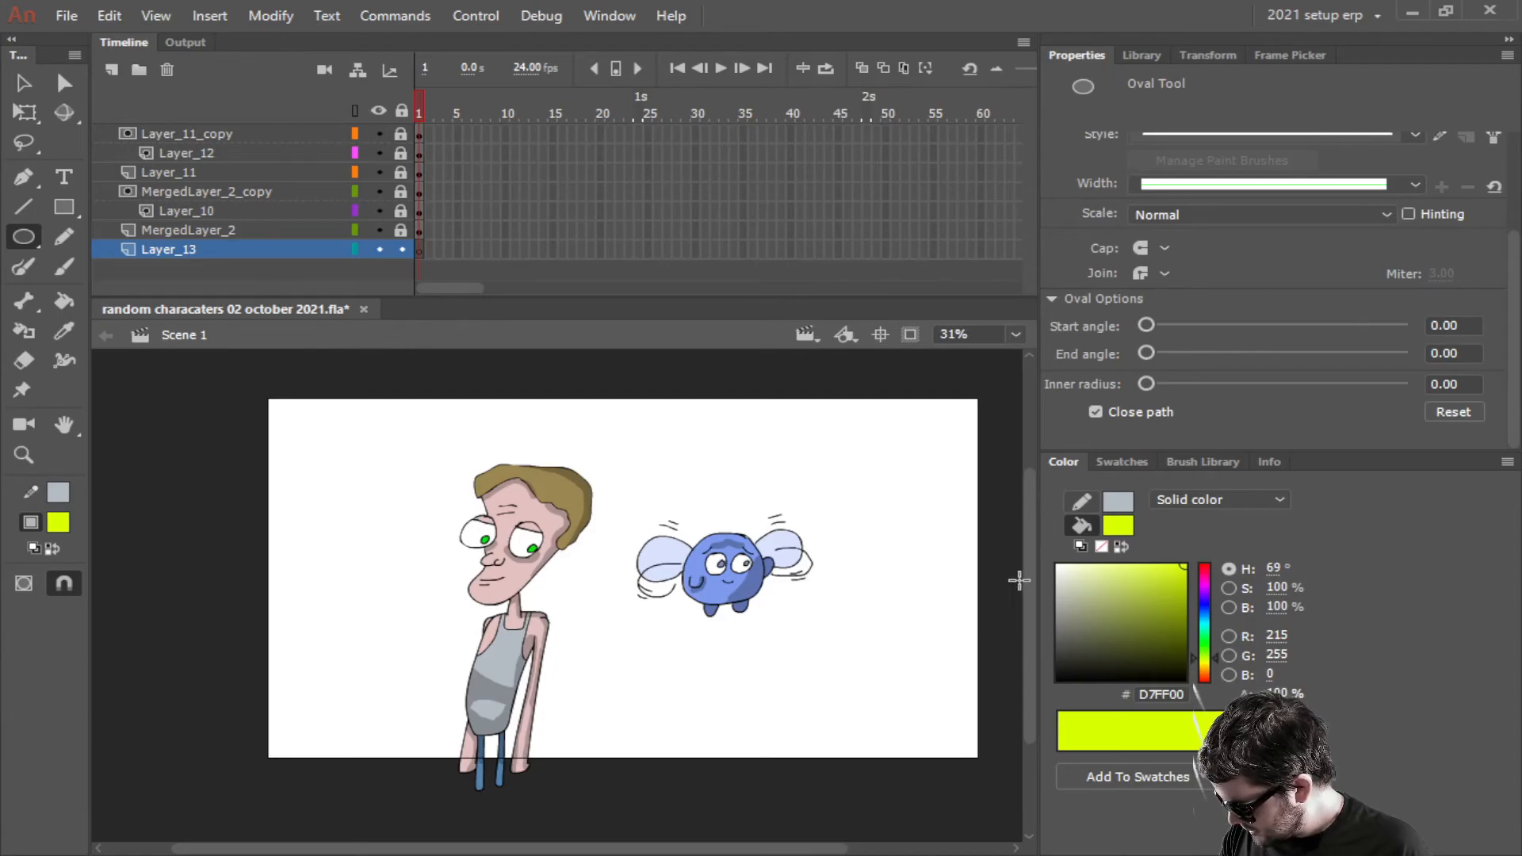
pyautogui.moveTo(384, 524)
pyautogui.mouseDown()
pyautogui.moveTo(901, 693)
pyautogui.moveTo(844, 722)
pyautogui.mouseUp()
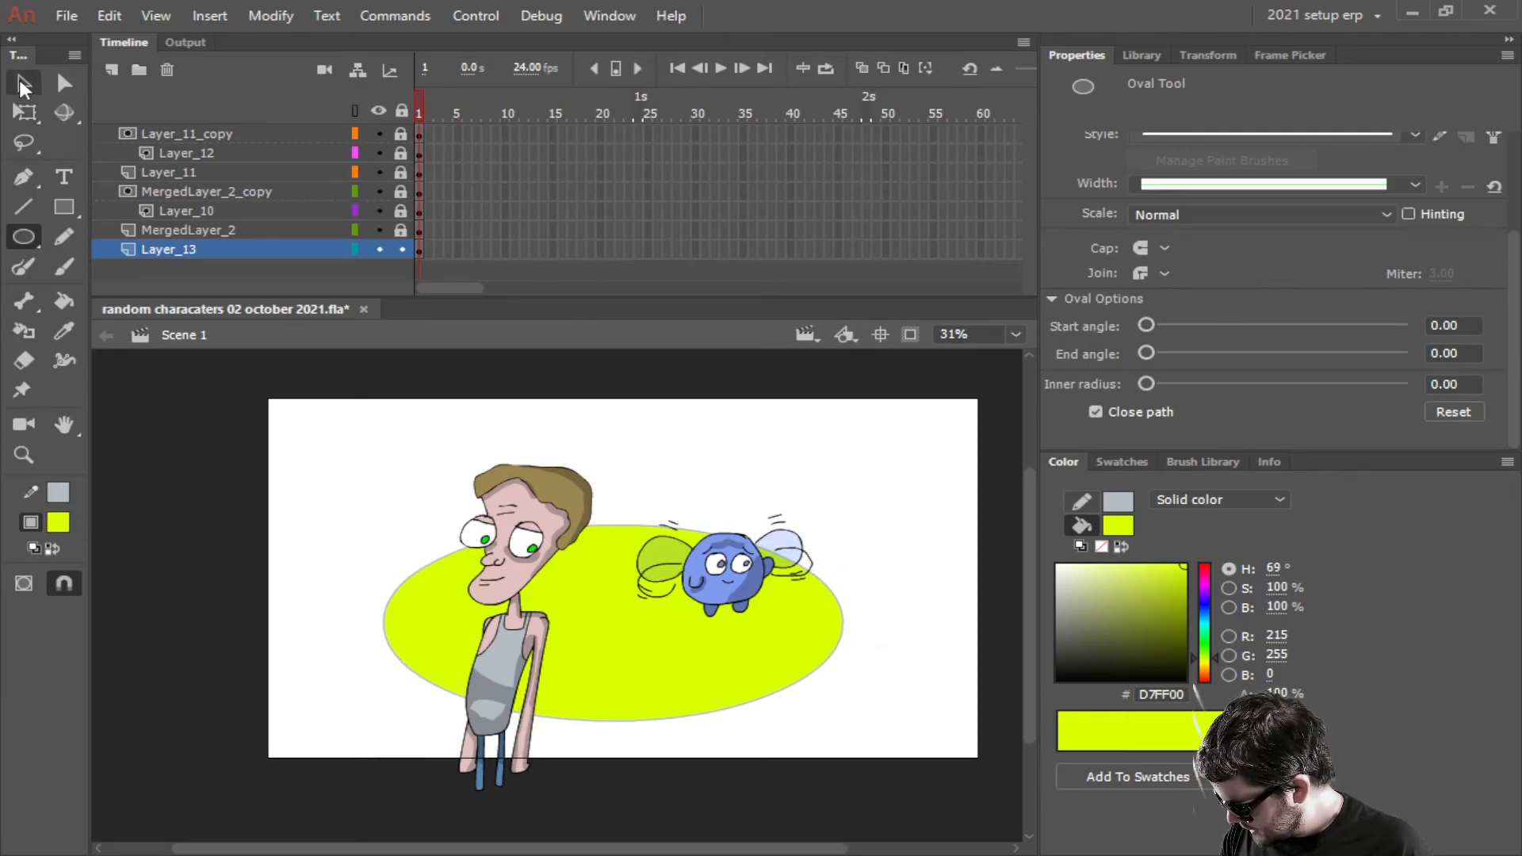
# Recolor the background oval's fill to olive green 899C21 and deselect it
pyautogui.click(23, 83)
pyautogui.click(598, 648)
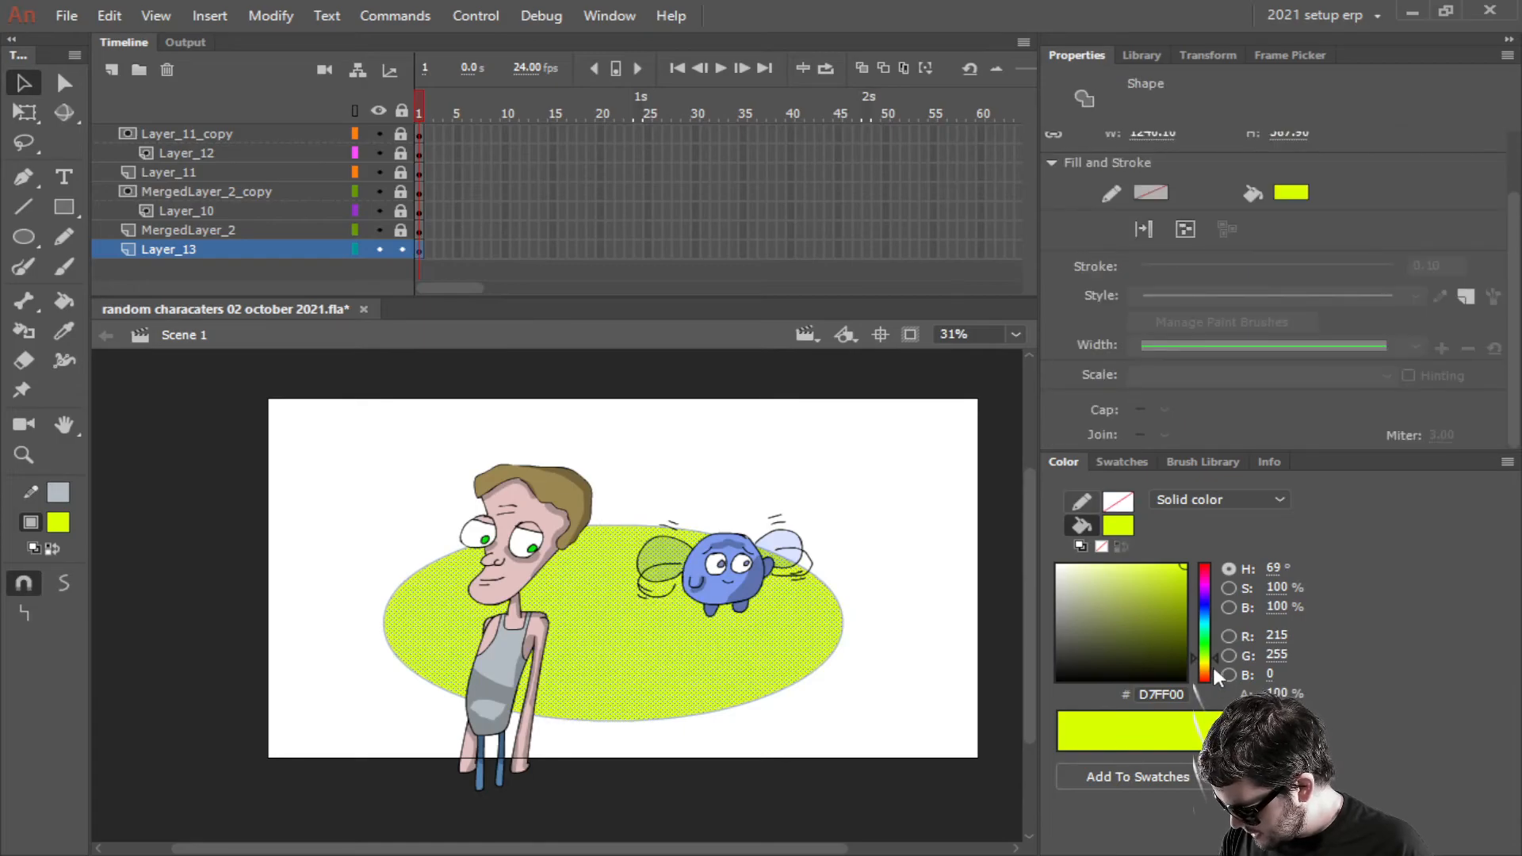
pyautogui.click(1176, 576)
pyautogui.moveTo(1177, 576); pyautogui.dragTo(1159, 608)
pyautogui.click(847, 473)
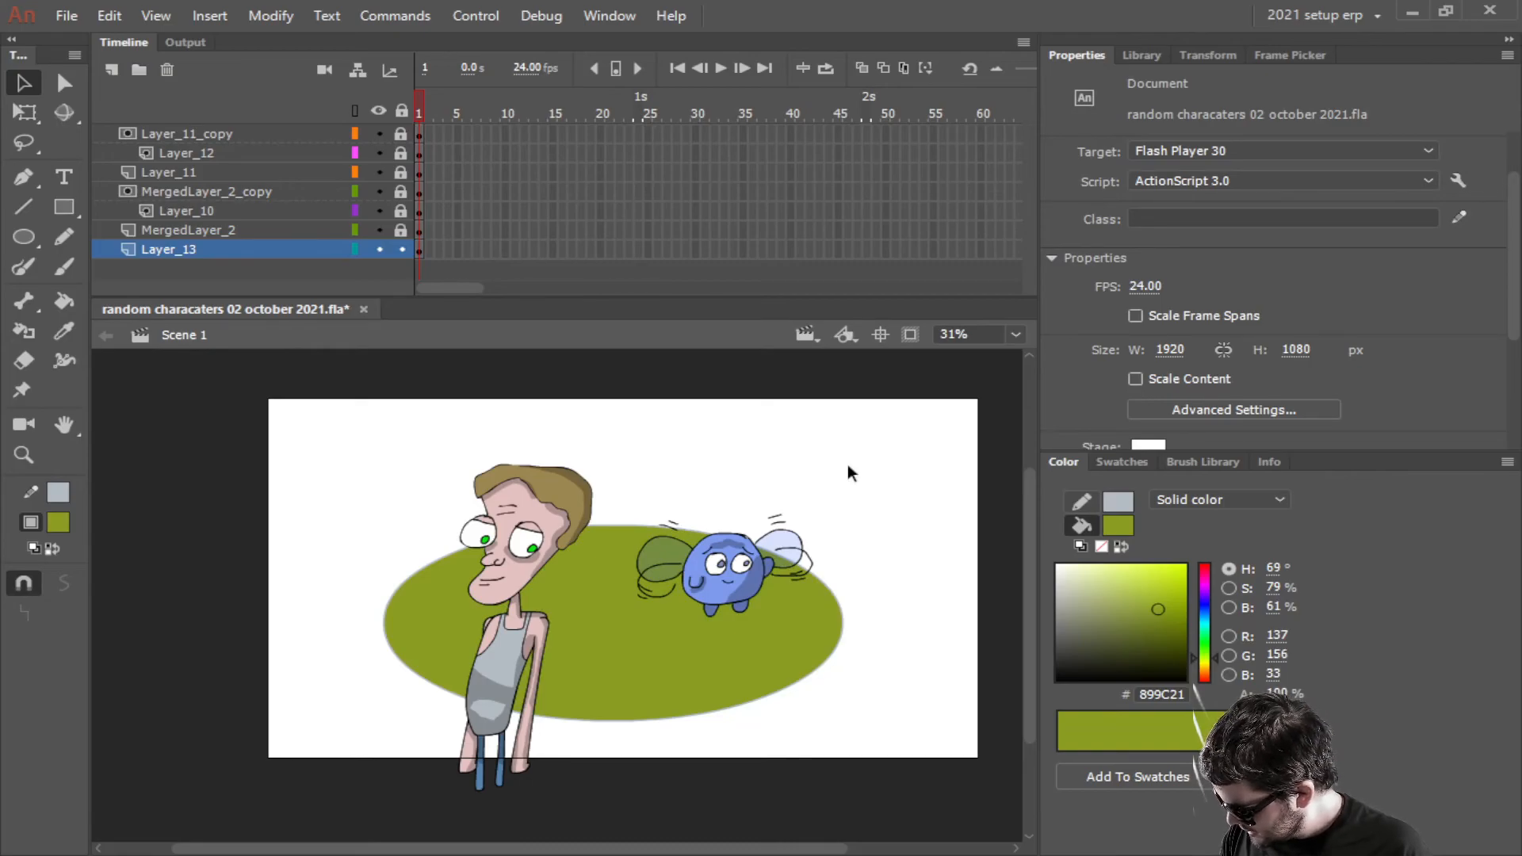
# Undo the olive green recolor of the background oval's fill and deselect the oval
pyautogui.hotkey('ctrl', 'a')
pyautogui.hotkey('ctrl', 'z')
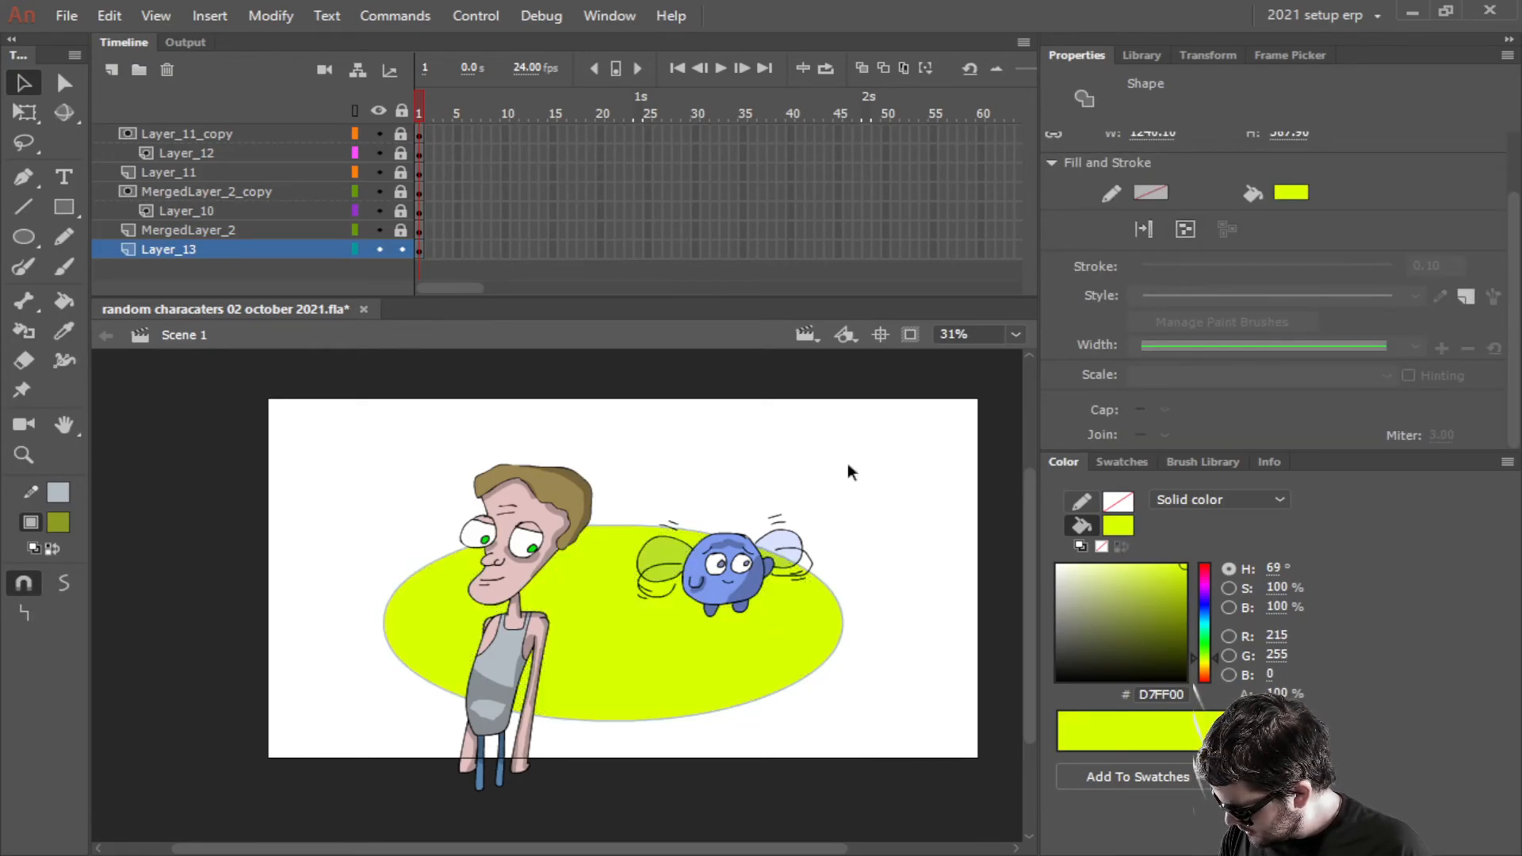
pyautogui.click(848, 466)
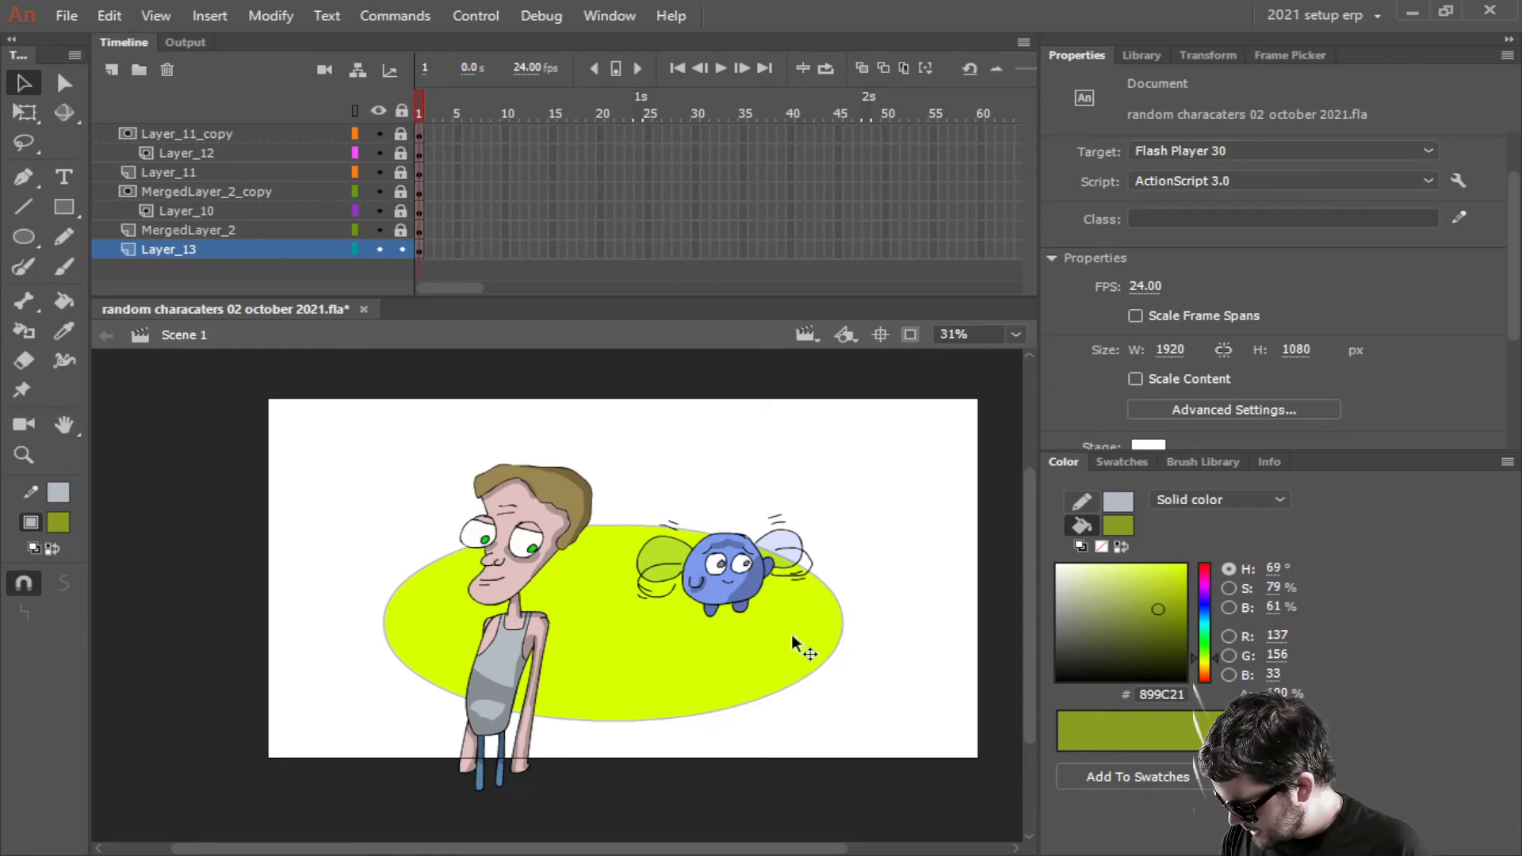
# Delete the grey outline stroke around the background oval and save the file
pyautogui.click(805, 673)
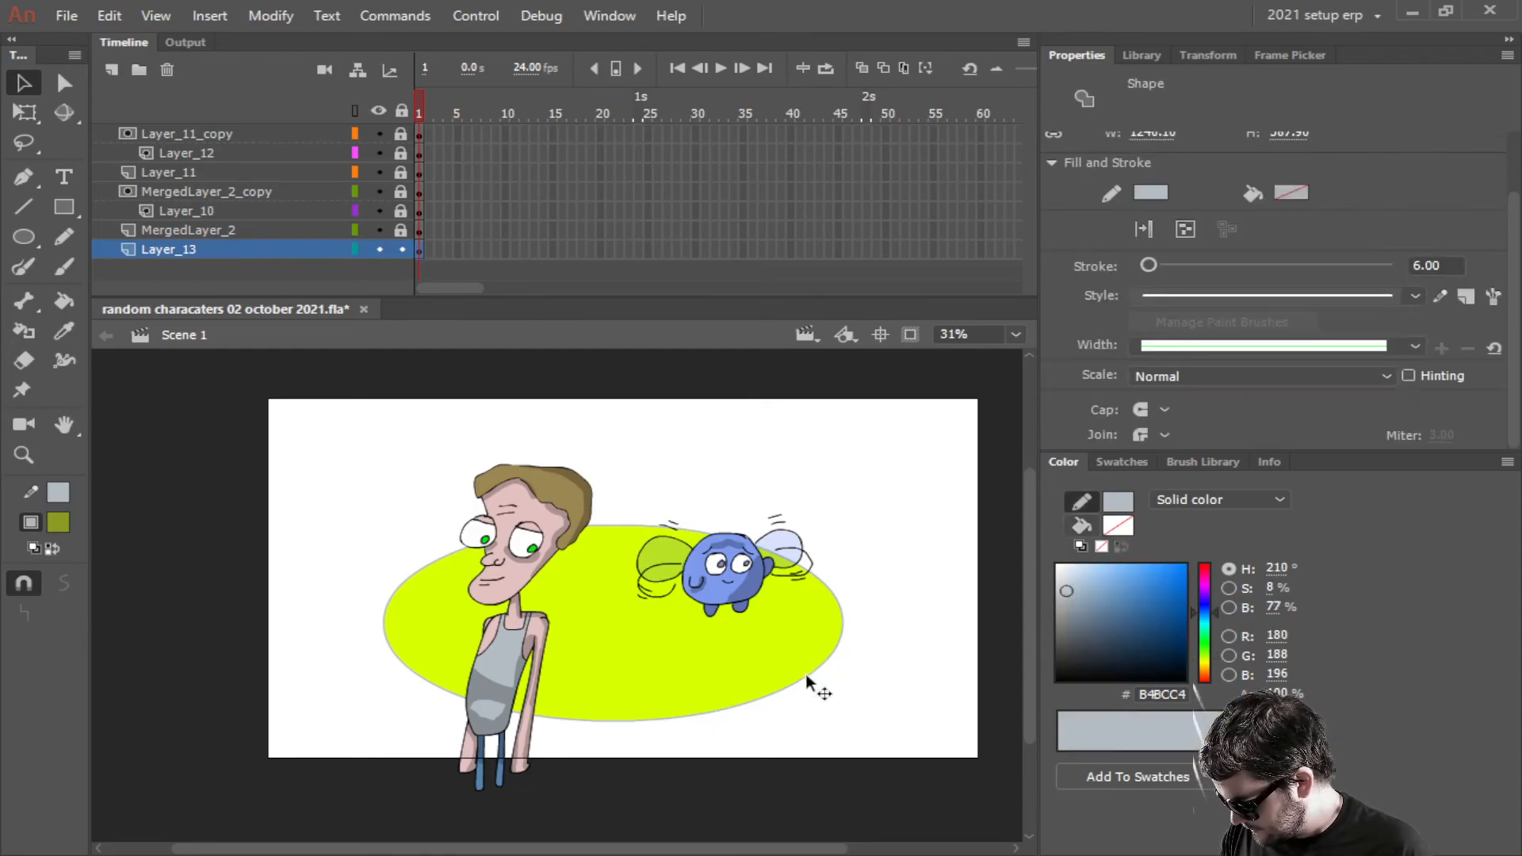
pyautogui.press('Delete')
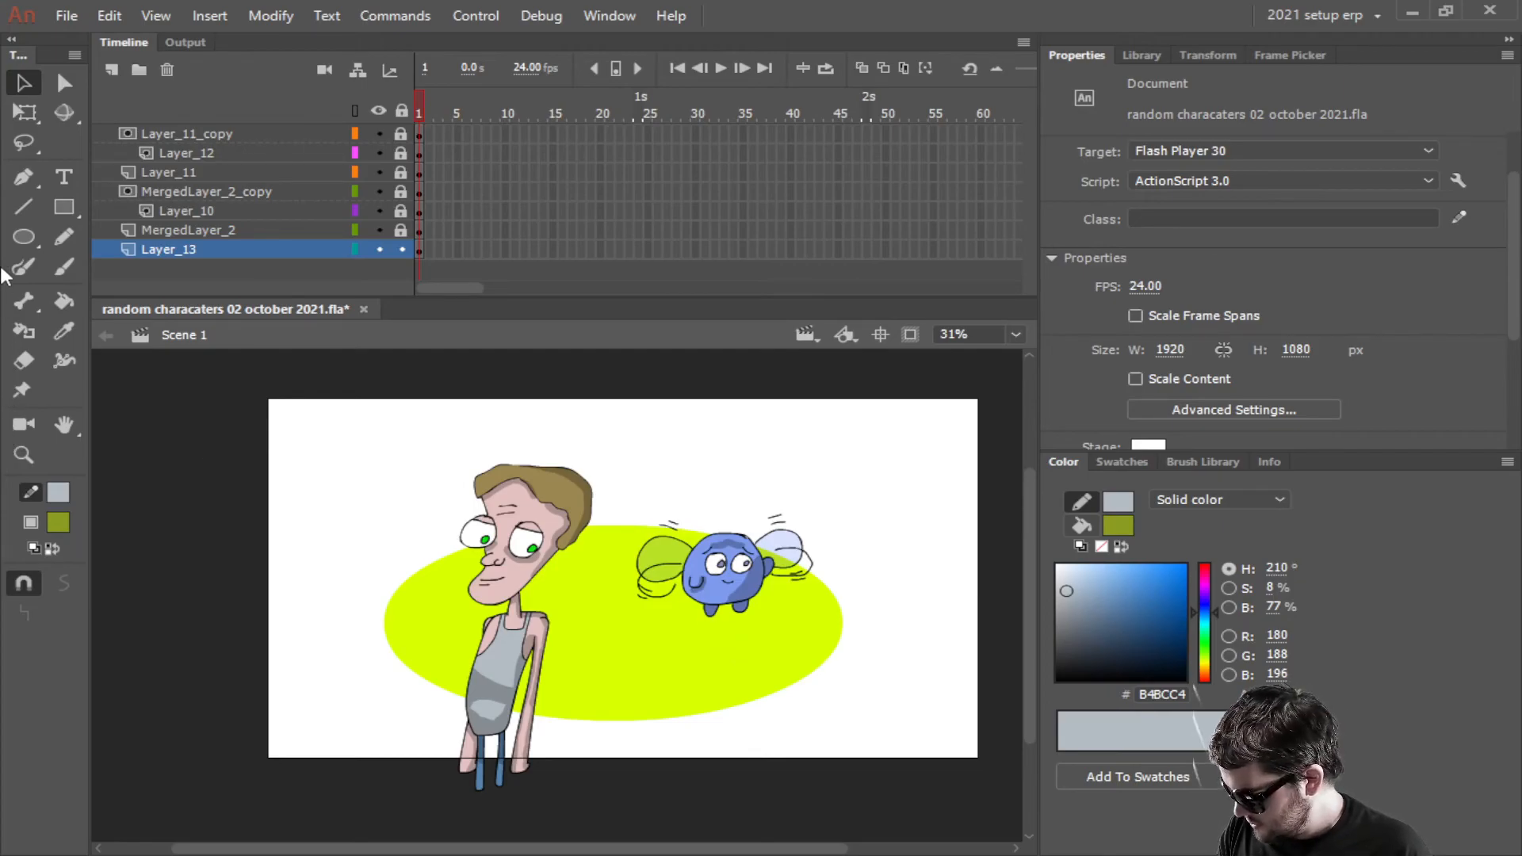
pyautogui.hotkey('ctrl', 's')
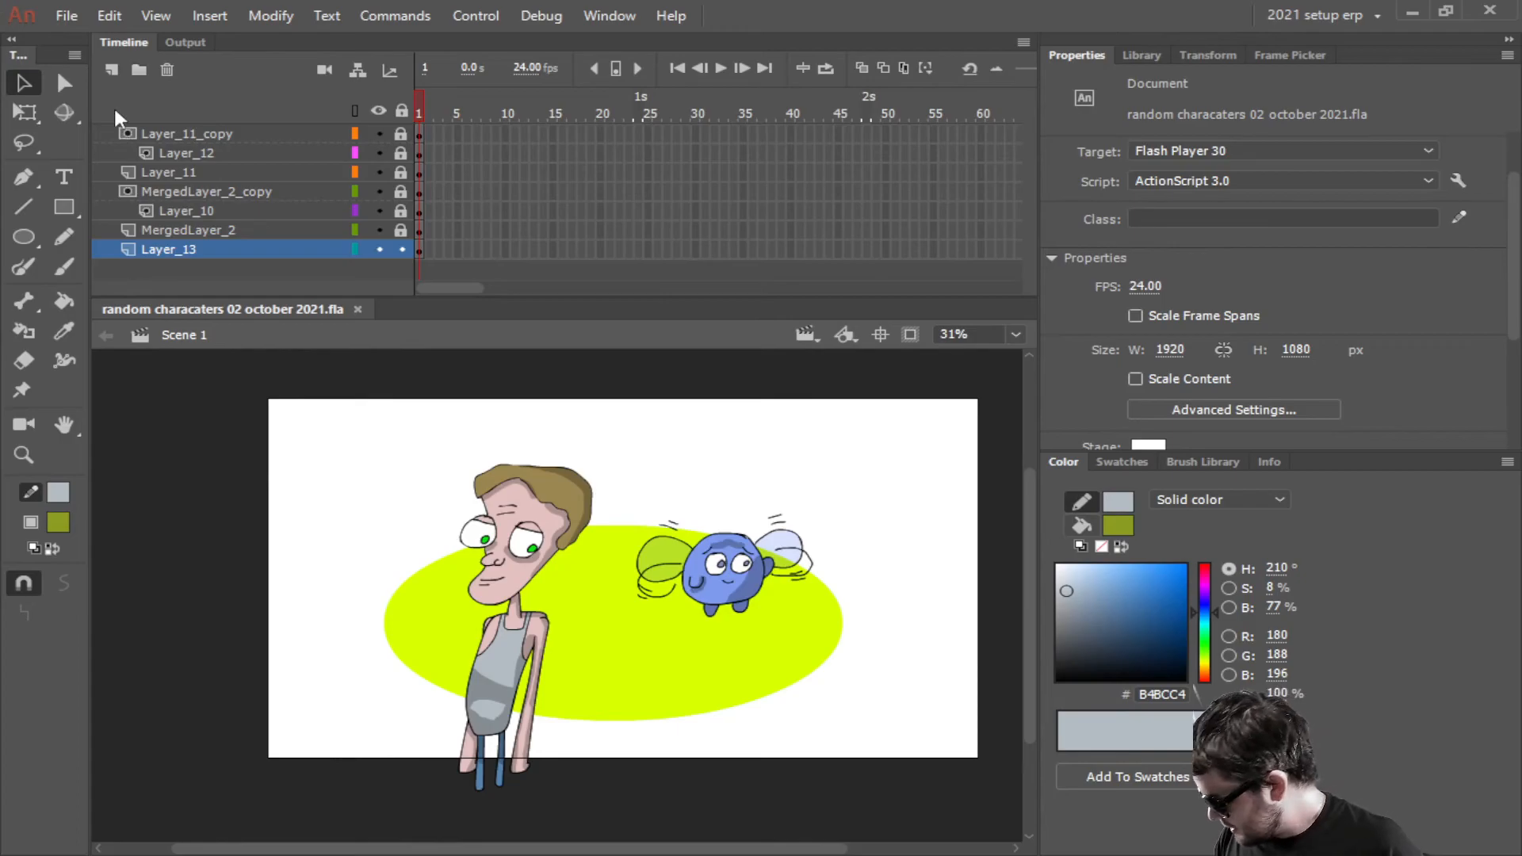
# Unlock Layer_11_copy, Layer_12 and Layer_11, move the blue flying character slightly toward the man, and relock the three layers
pyautogui.moveTo(402, 172); pyautogui.dragTo(403, 135)
pyautogui.click(231, 133)
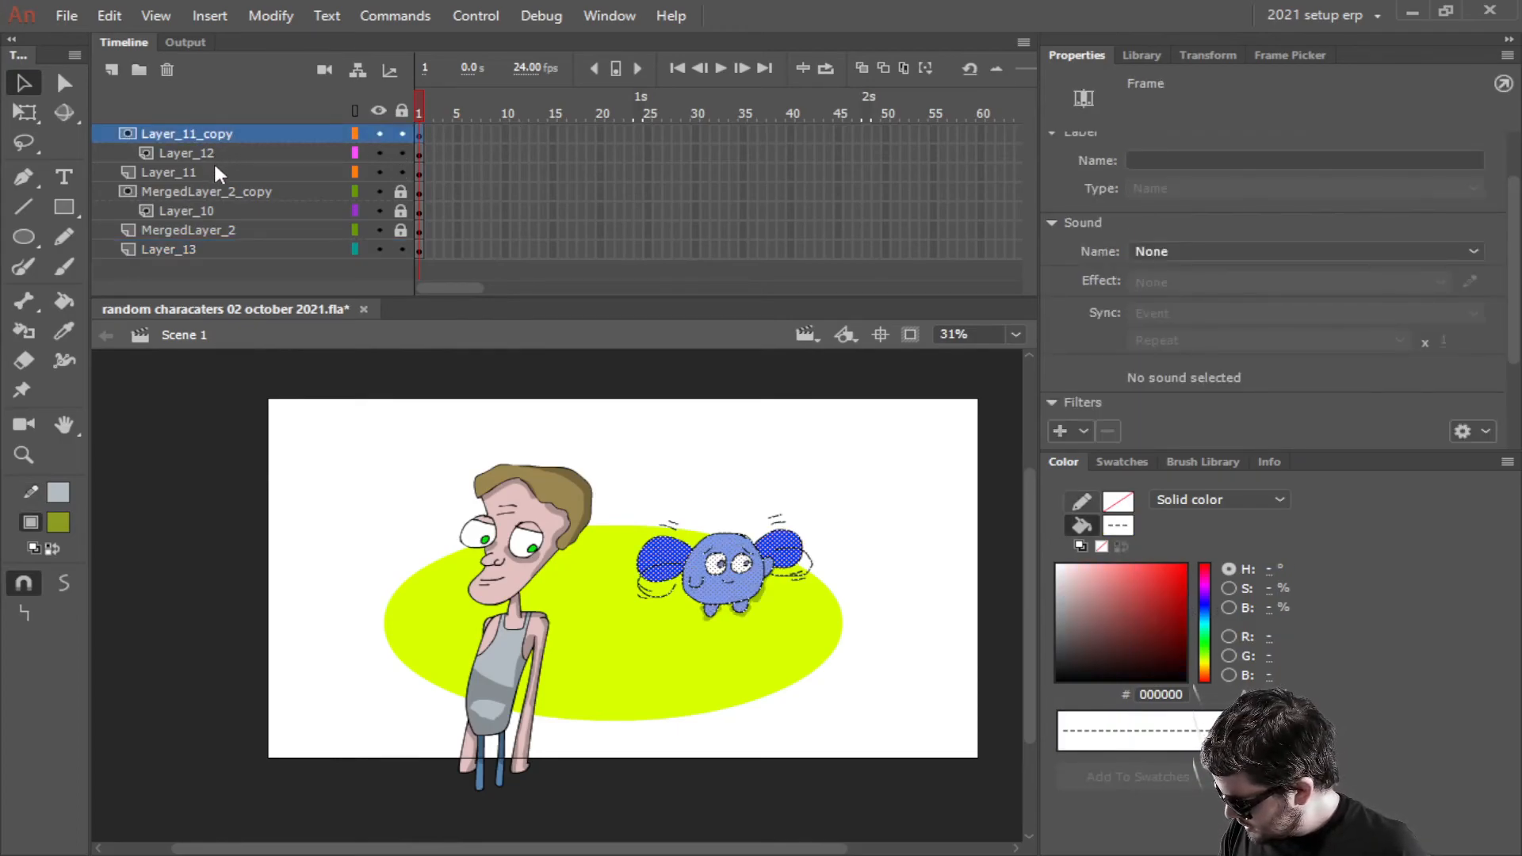
pyautogui.keyDown('shift'); pyautogui.click(222, 172); pyautogui.keyUp('shift')
pyautogui.moveTo(723, 544); pyautogui.dragTo(700, 561)
pyautogui.click(402, 172)
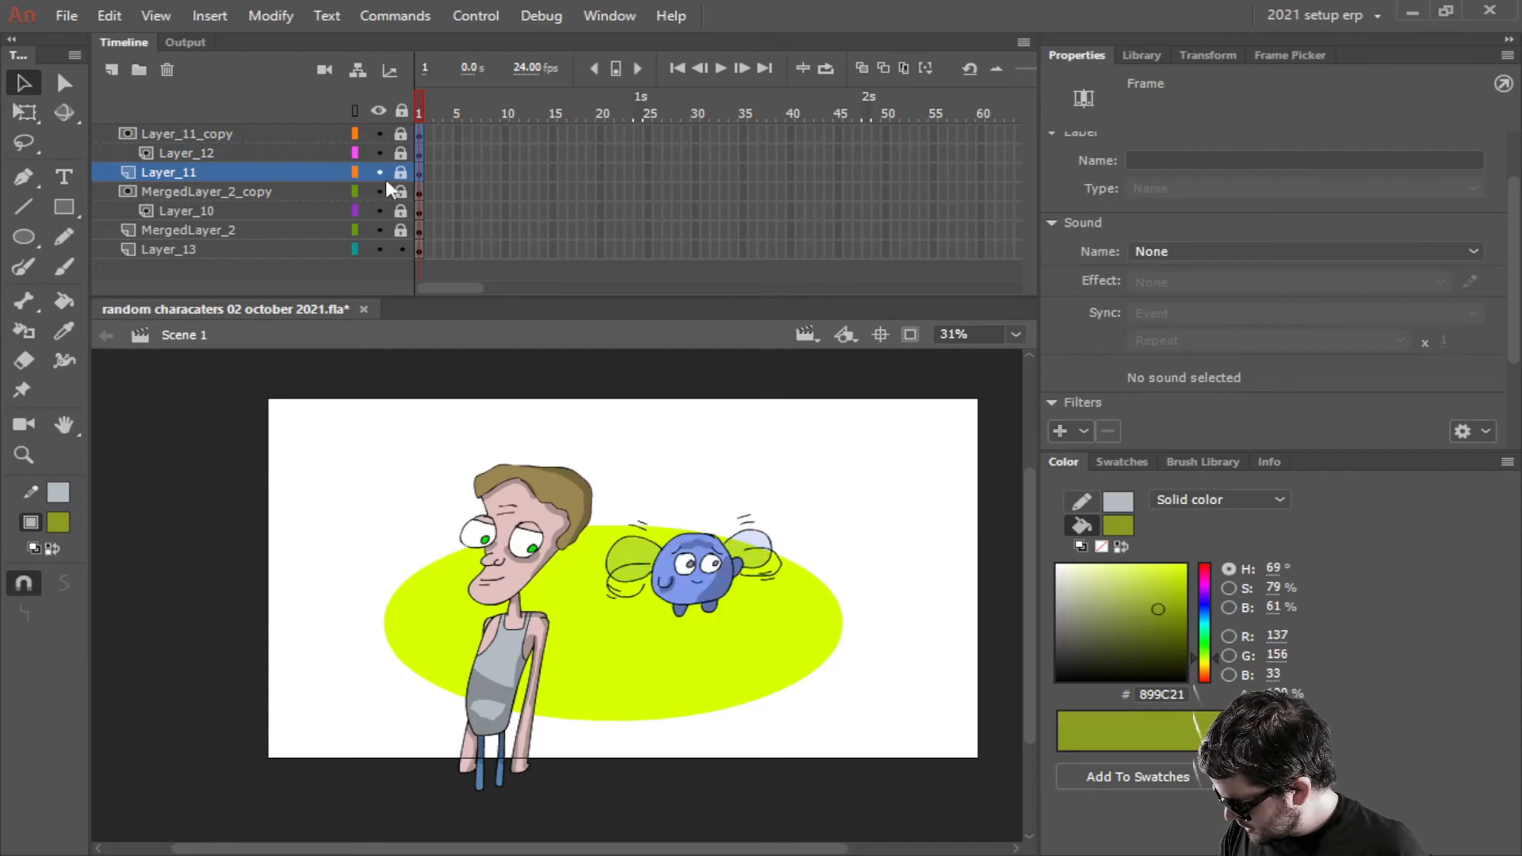
# Unlock MergedLayer_2_copy, Layer_10 and MergedLayer_2, shift the man with his shadows slightly toward the blue character, and deselect
pyautogui.click(274, 191)
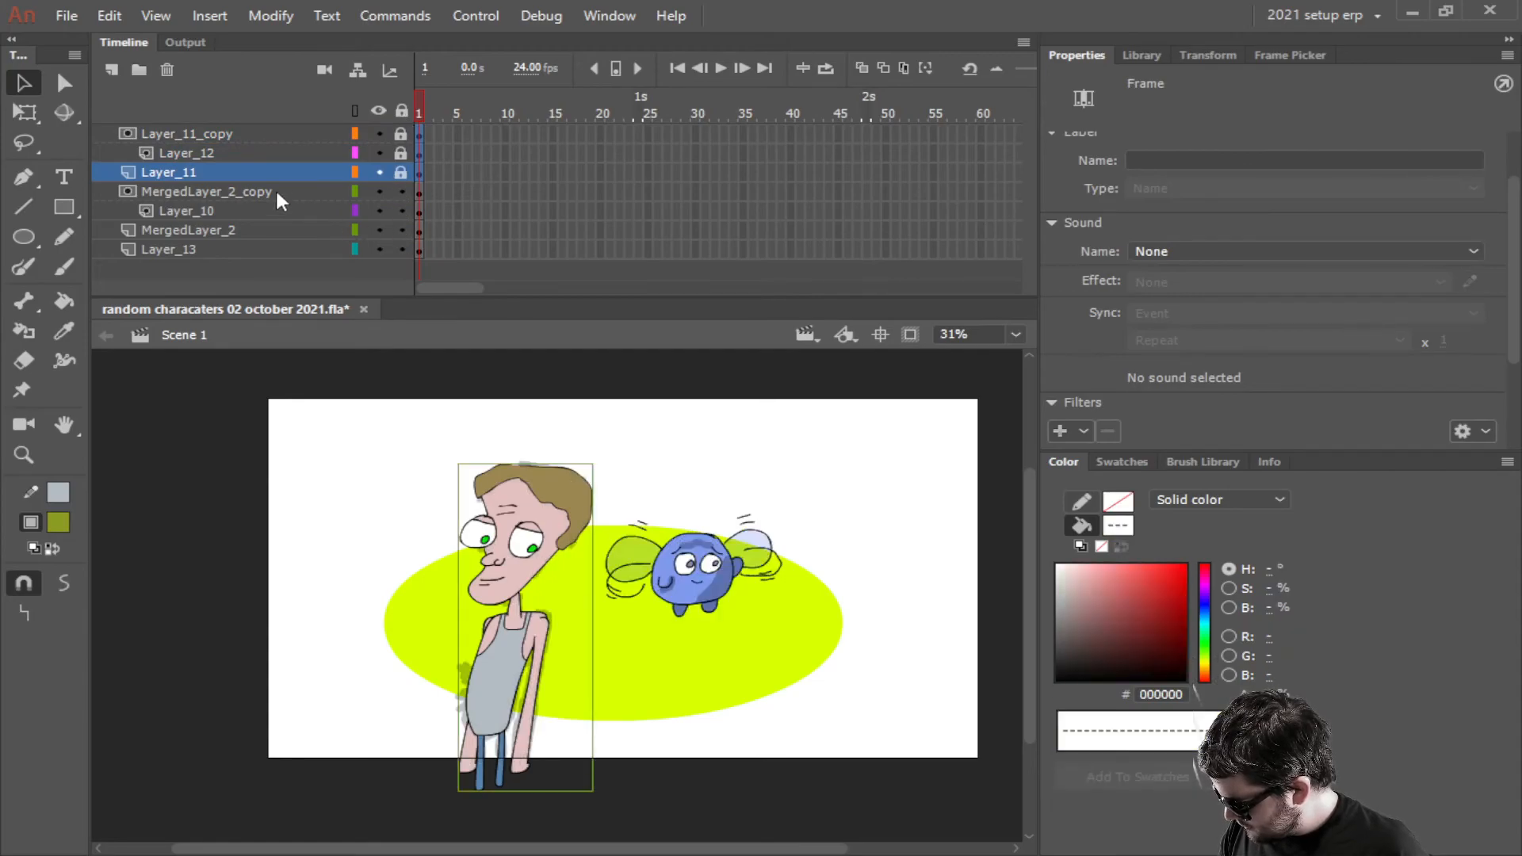
pyautogui.keyDown('shift'); pyautogui.click(209, 229); pyautogui.keyUp('shift')
pyautogui.moveTo(533, 513); pyautogui.dragTo(546, 514)
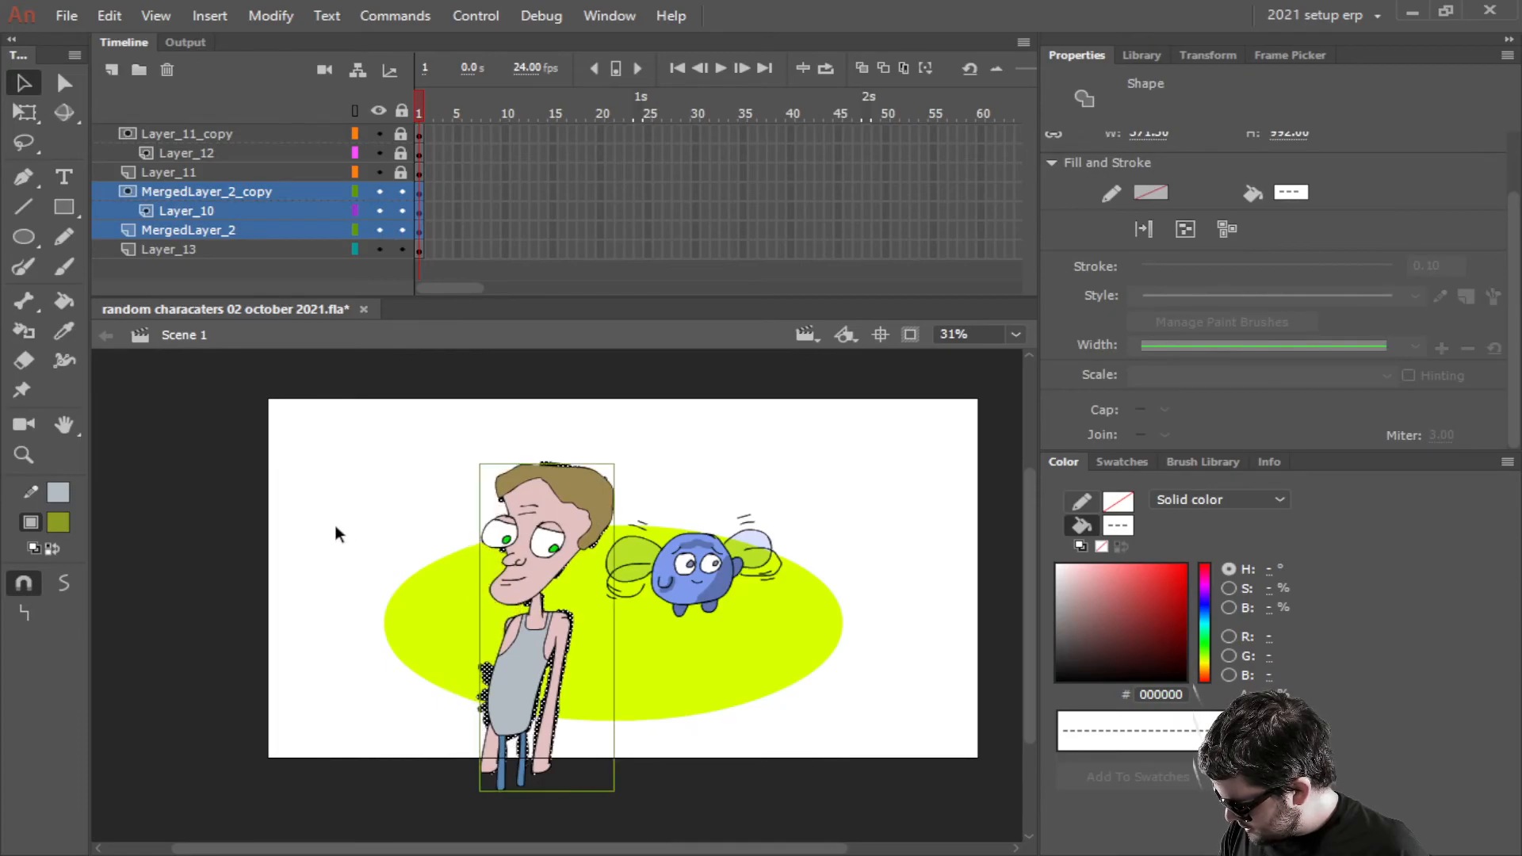
pyautogui.click(326, 531)
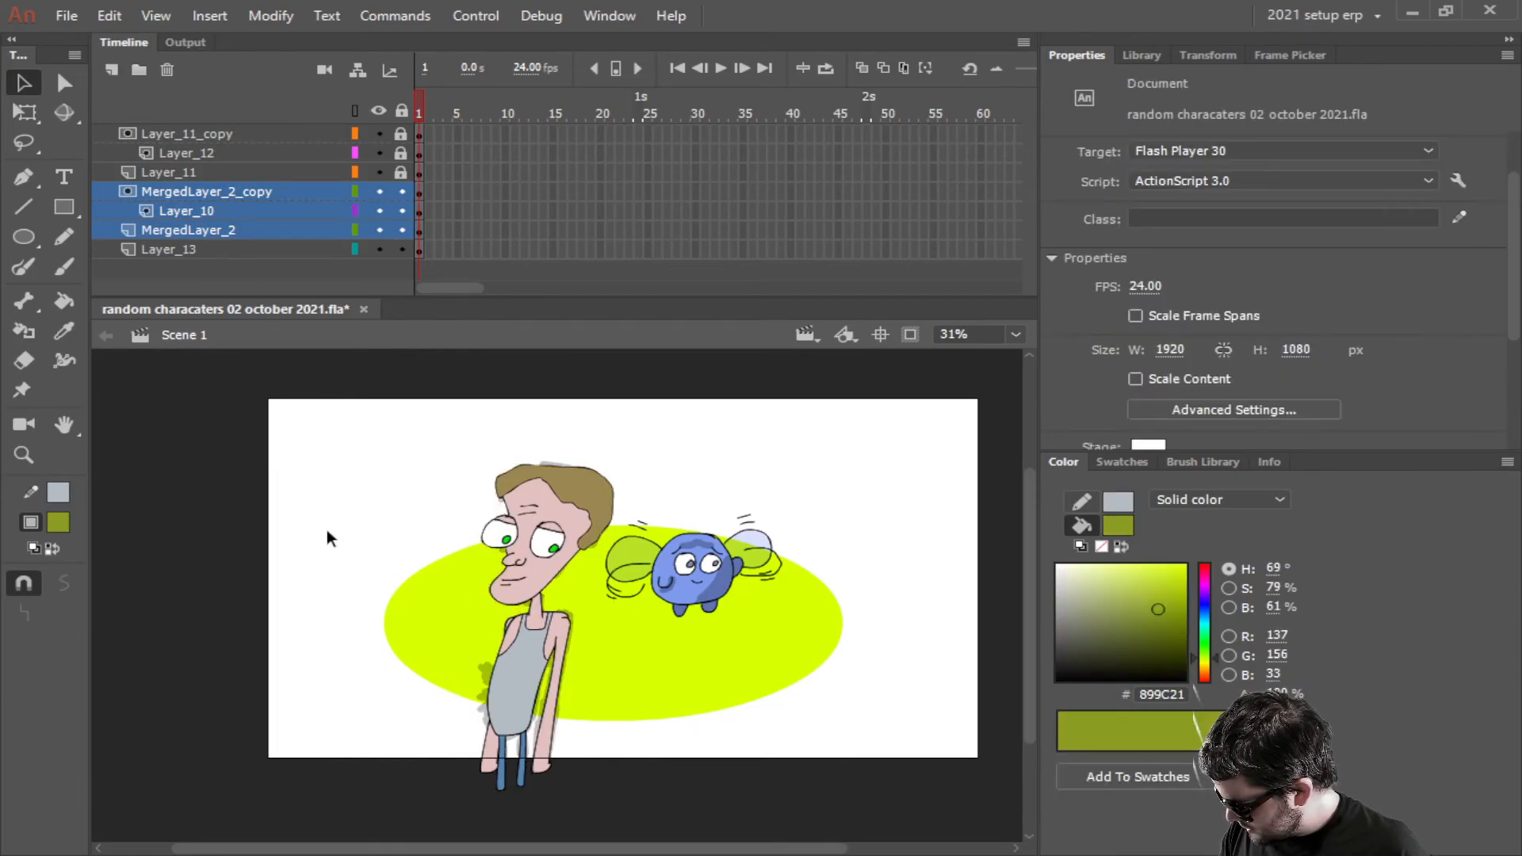
# Narrow the background oval on Layer_13 symmetrically to about 1084 px wide with Free Transform and save the file
pyautogui.click(219, 249)
pyautogui.press('q')
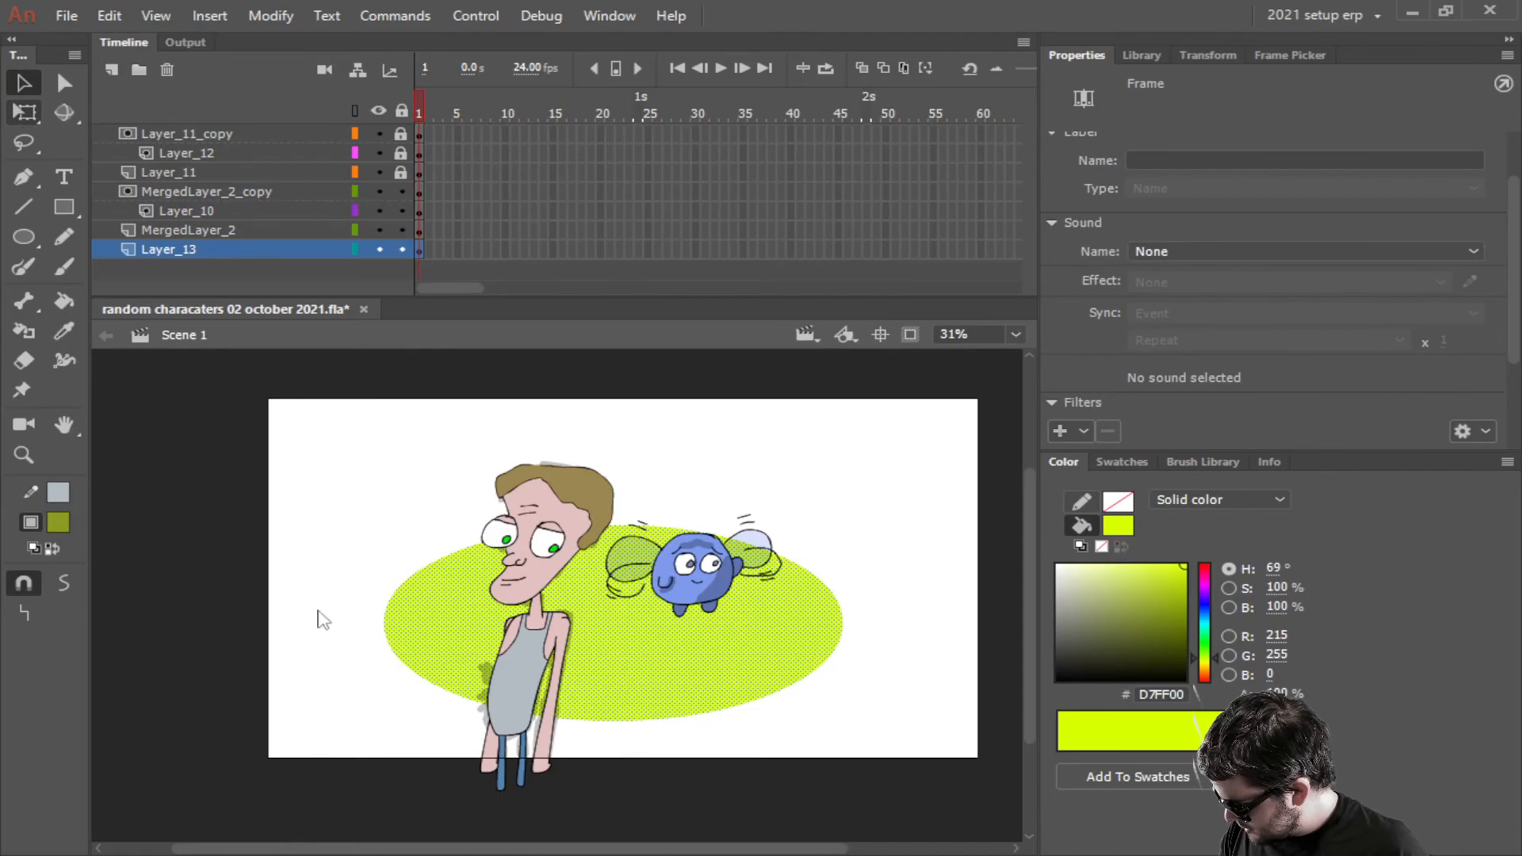
pyautogui.moveTo(380, 625); pyautogui.dragTo(409, 623)
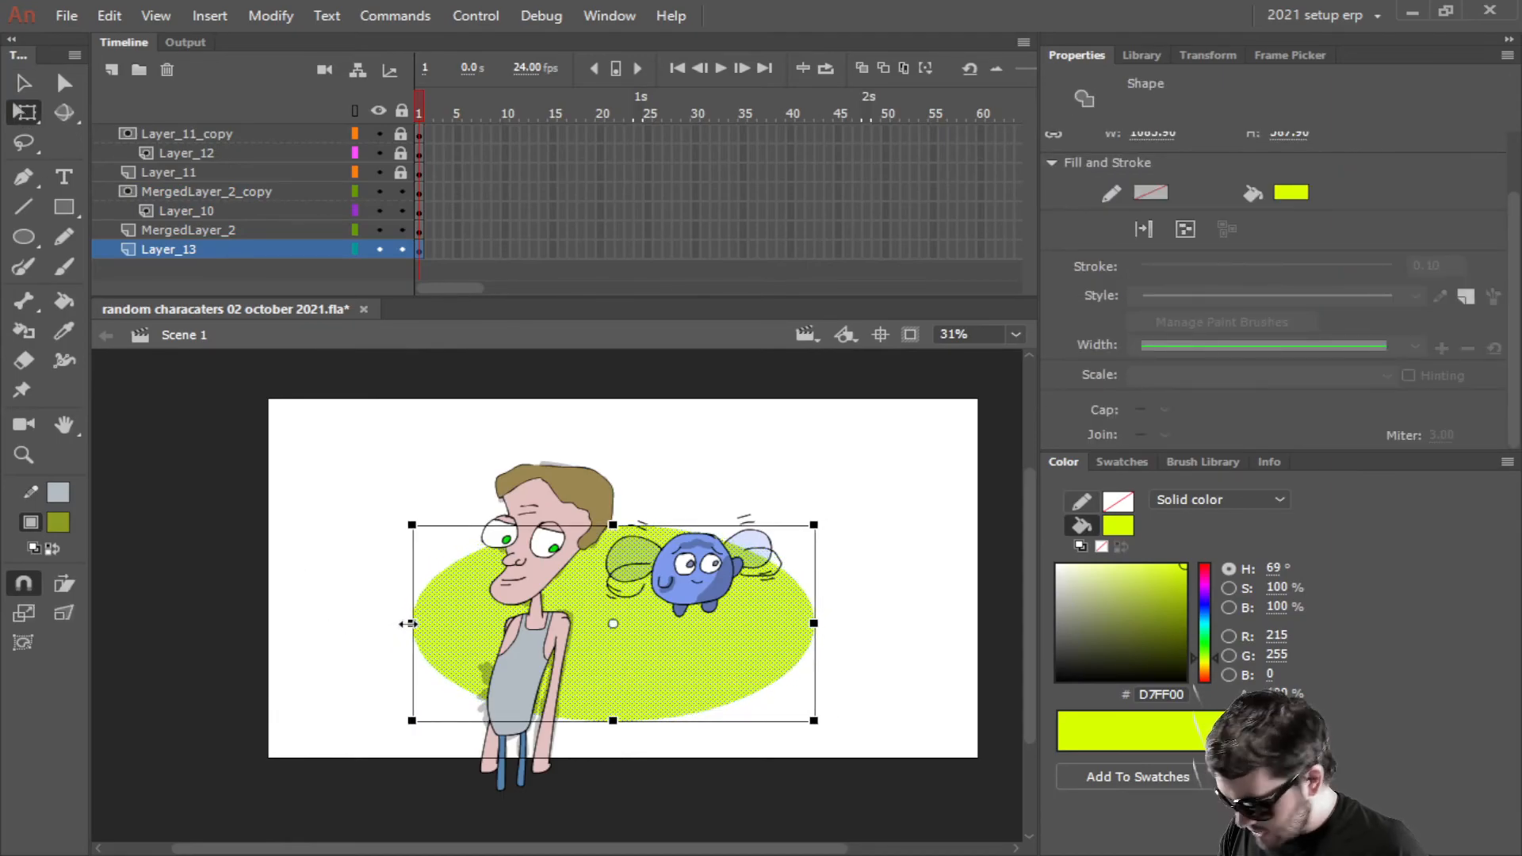
pyautogui.hotkey('ctrl', 's')
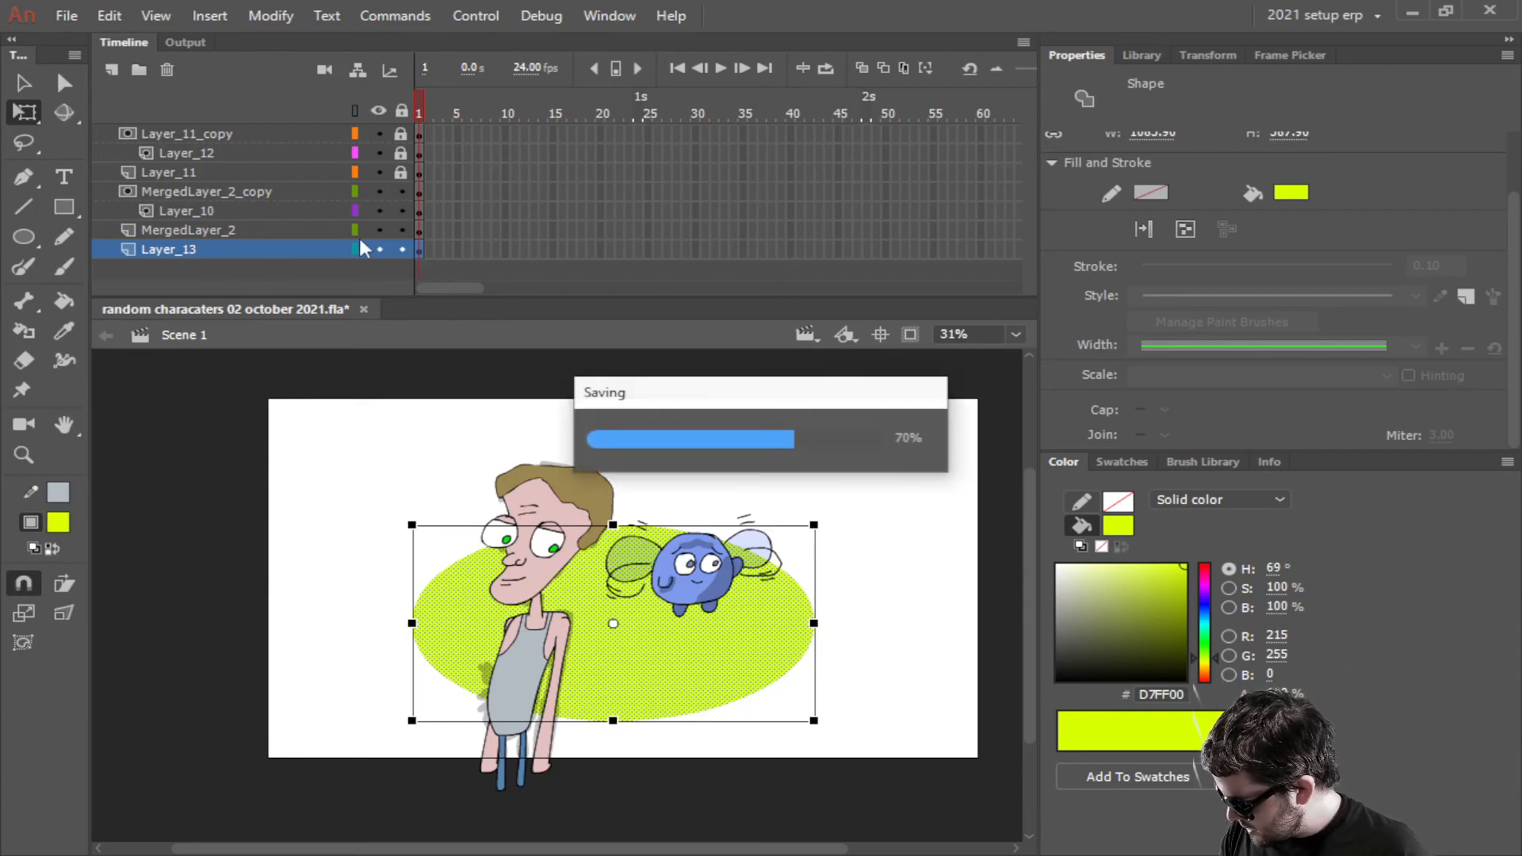
# Lock MergedLayer_2_copy, Layer_10, MergedLayer_2 and Layer_13, and save the file
pyautogui.moveTo(403, 192); pyautogui.dragTo(395, 263)
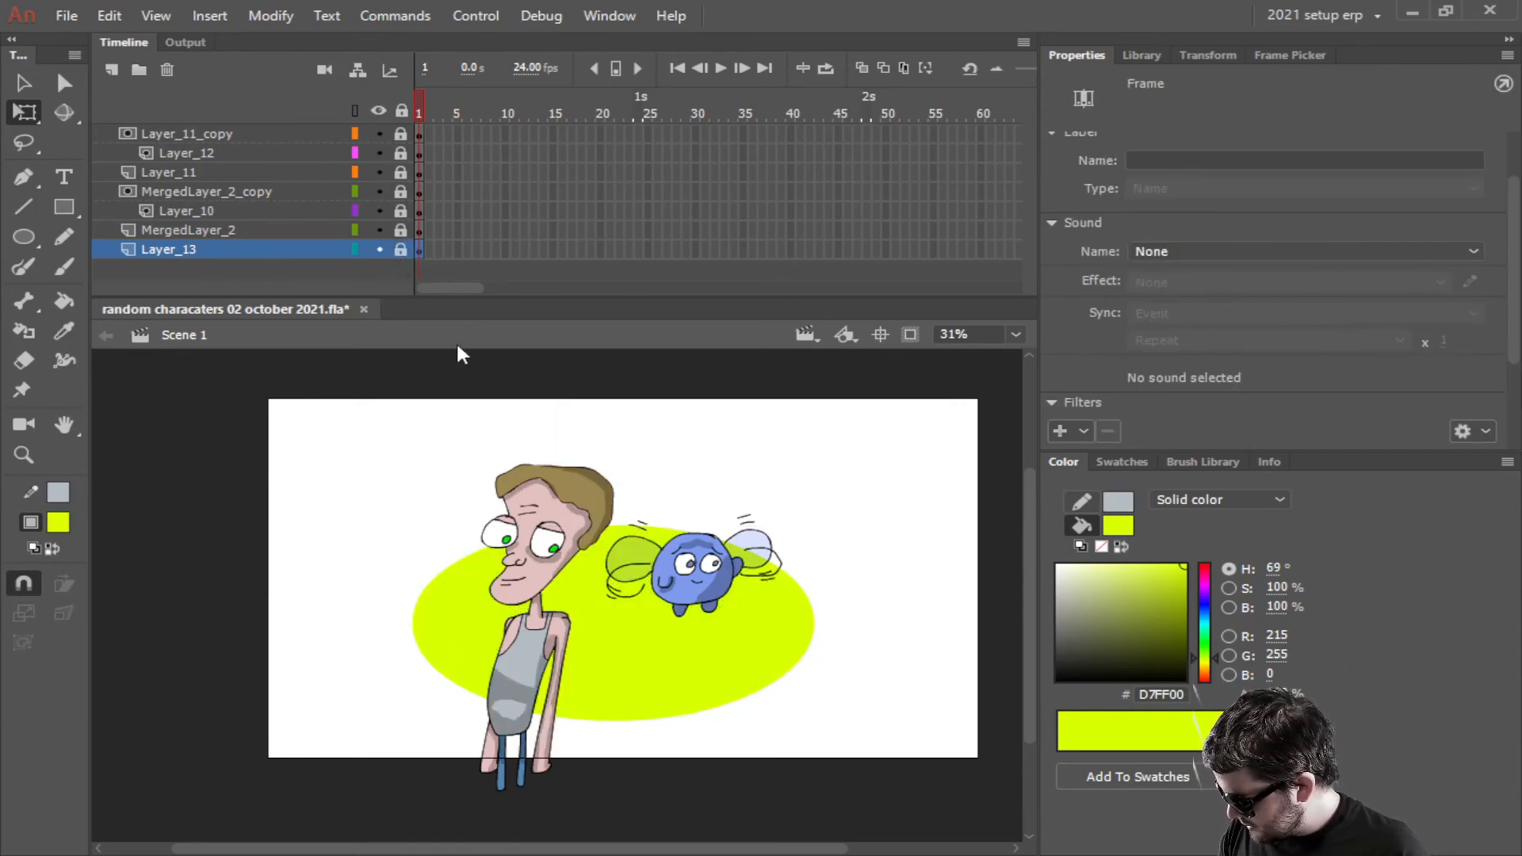
pyautogui.click(75, 16)
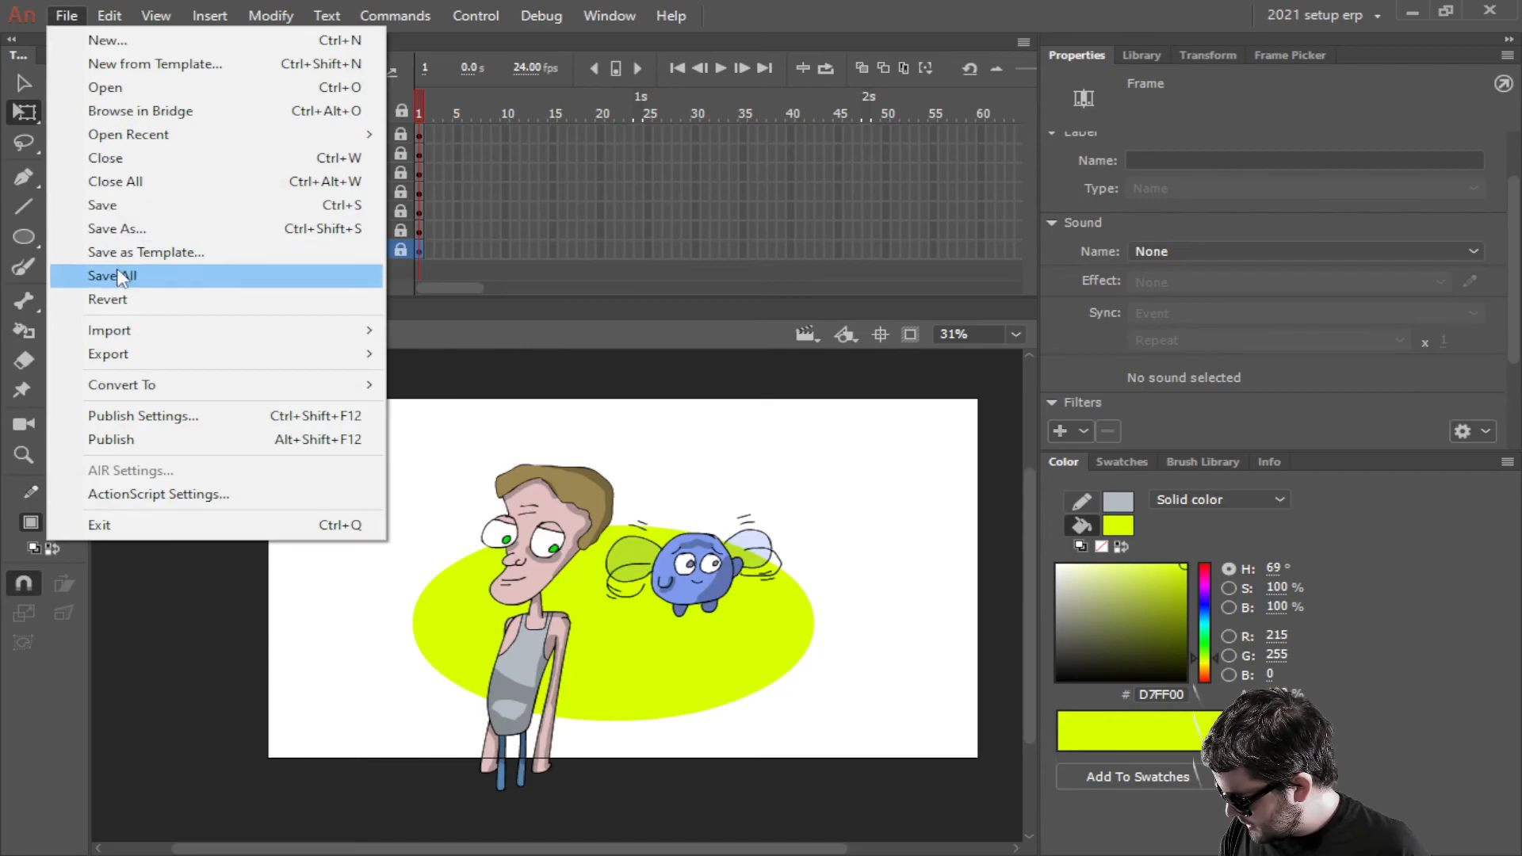
pyautogui.click(111, 204)
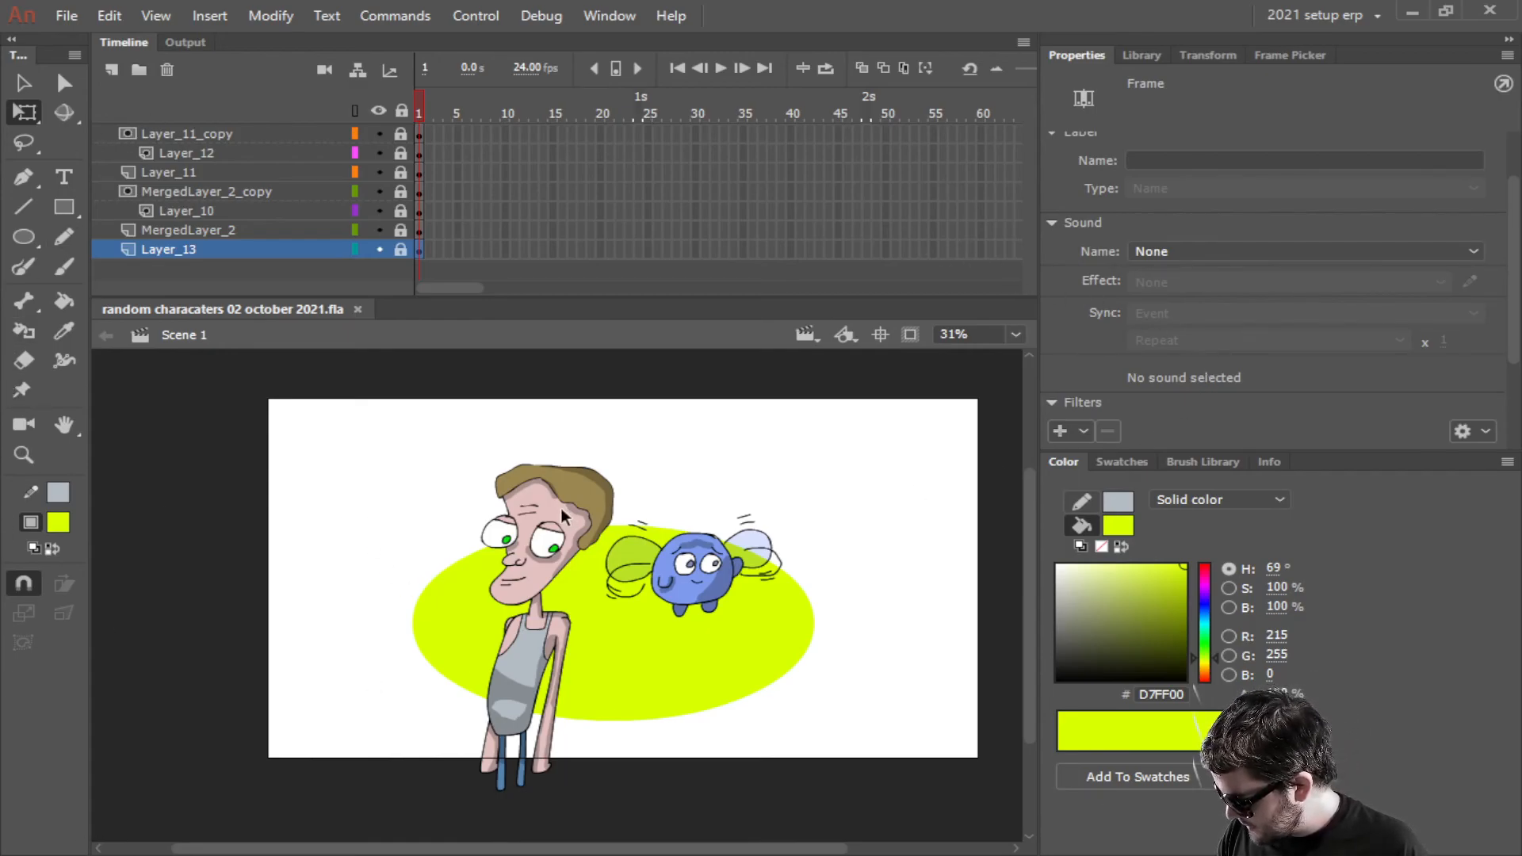
# Start exporting the artwork as a 1920 x 1080 px JPEG image at 100% quality, keeping the suggested file name
pyautogui.scroll(2, 562, 515)
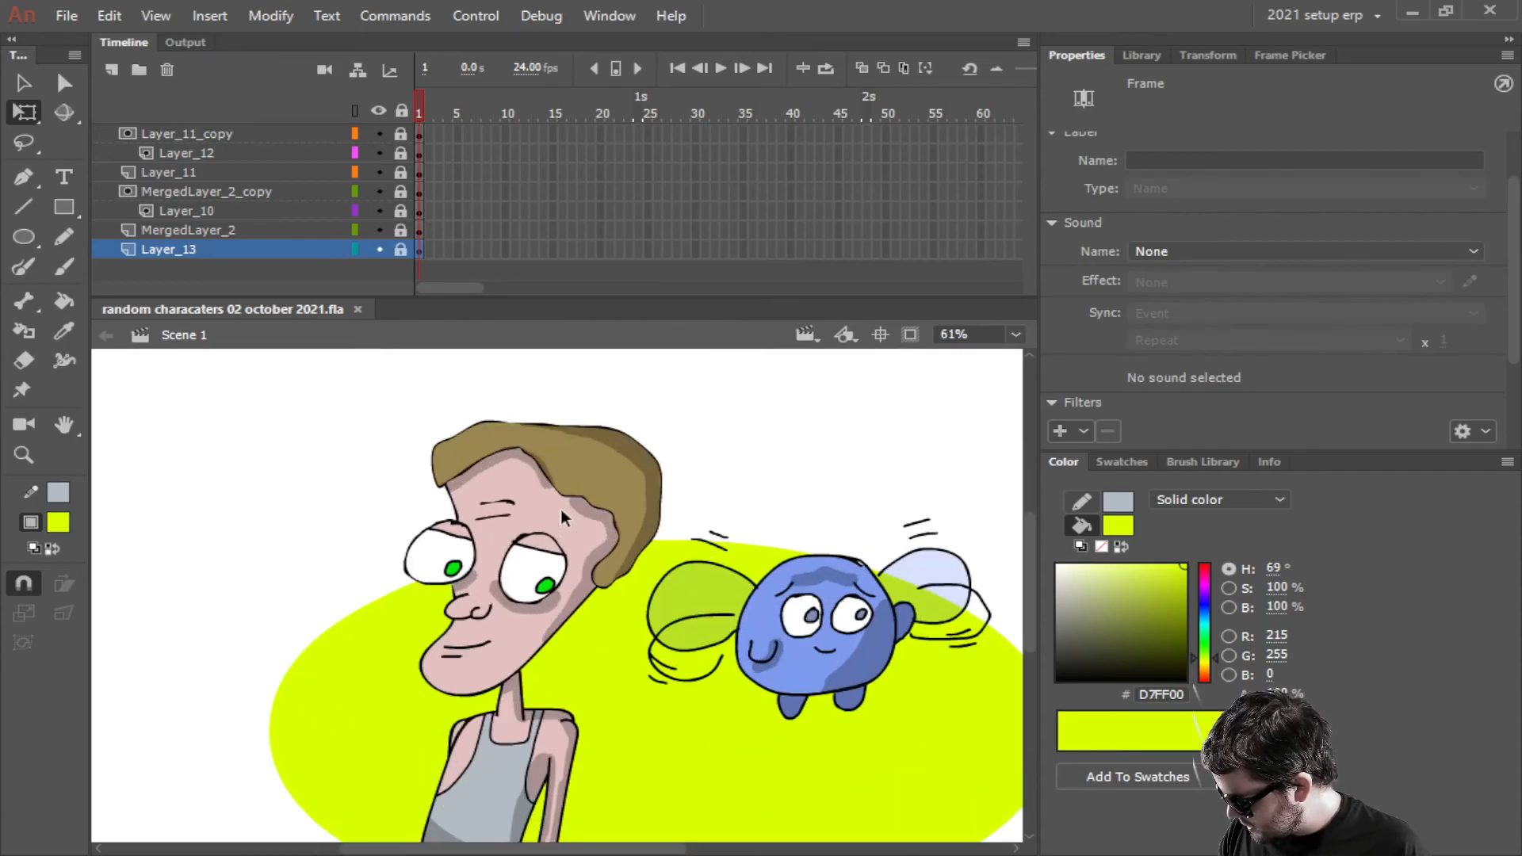
pyautogui.click(63, 21)
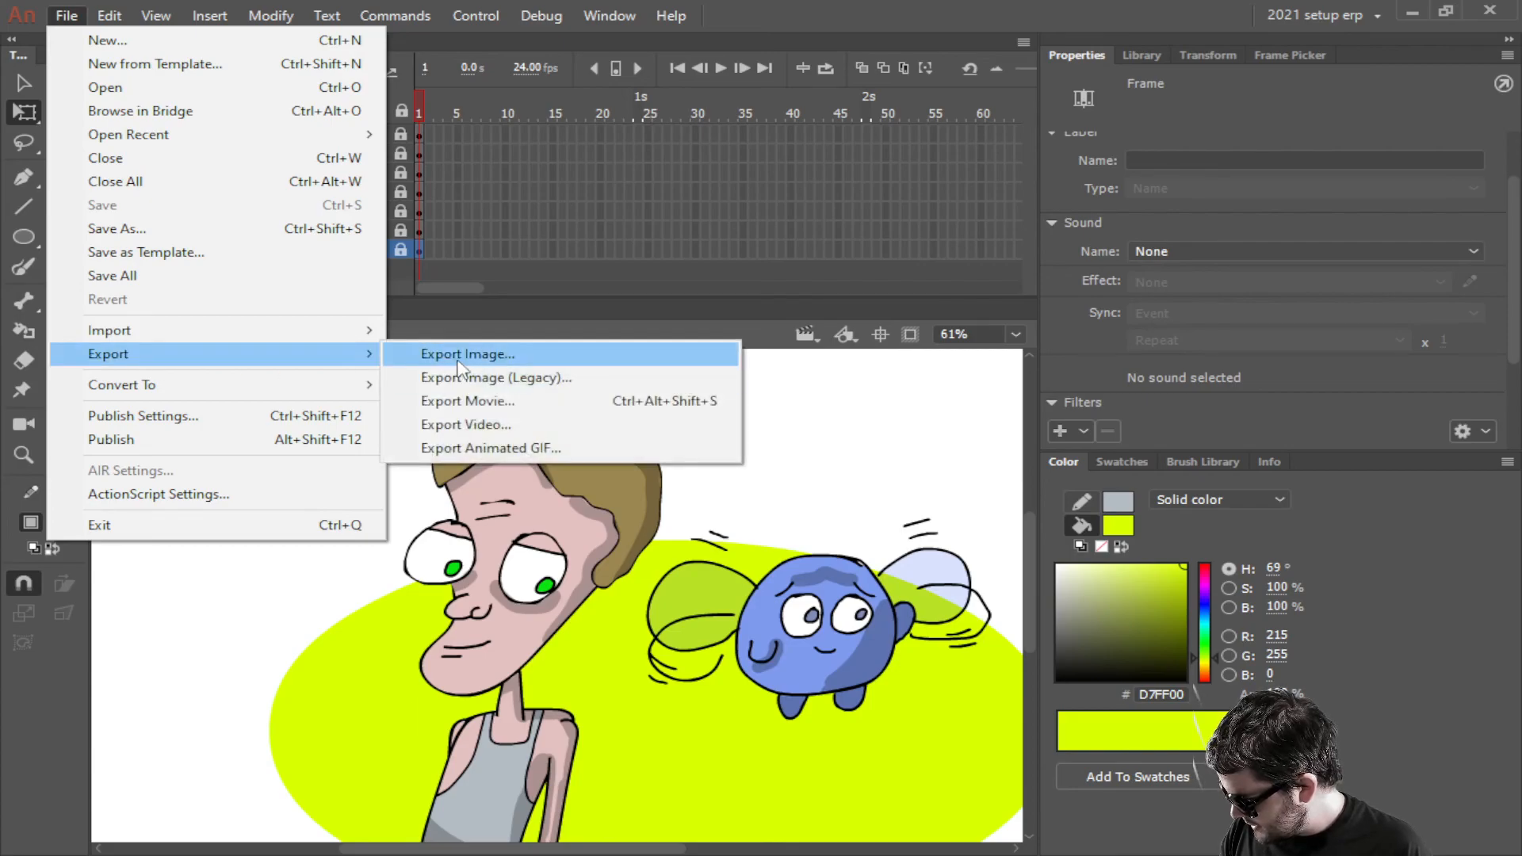
pyautogui.click(458, 355)
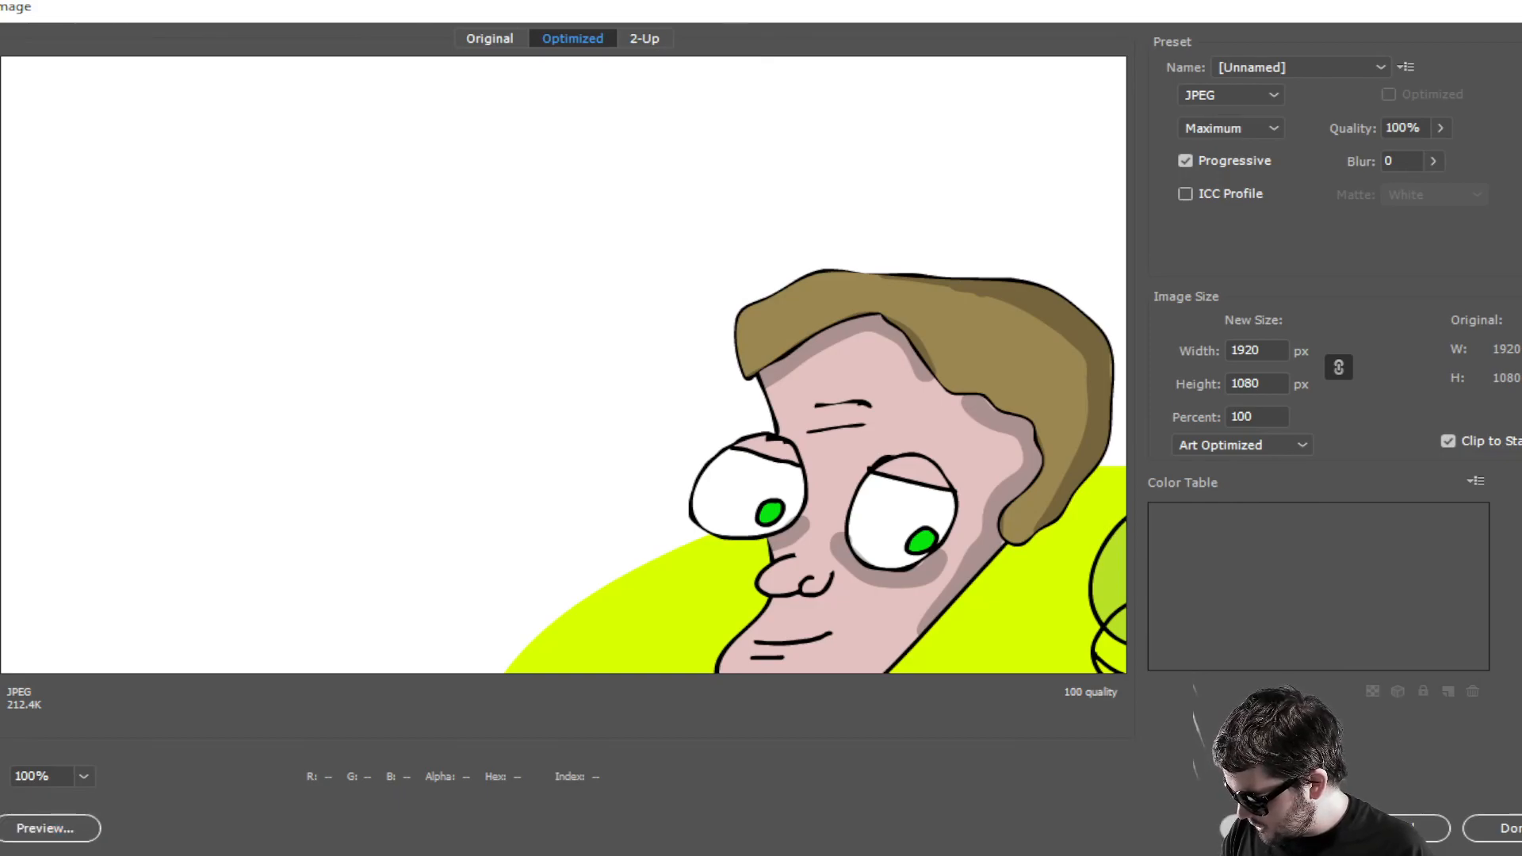
pyautogui.click(1274, 828)
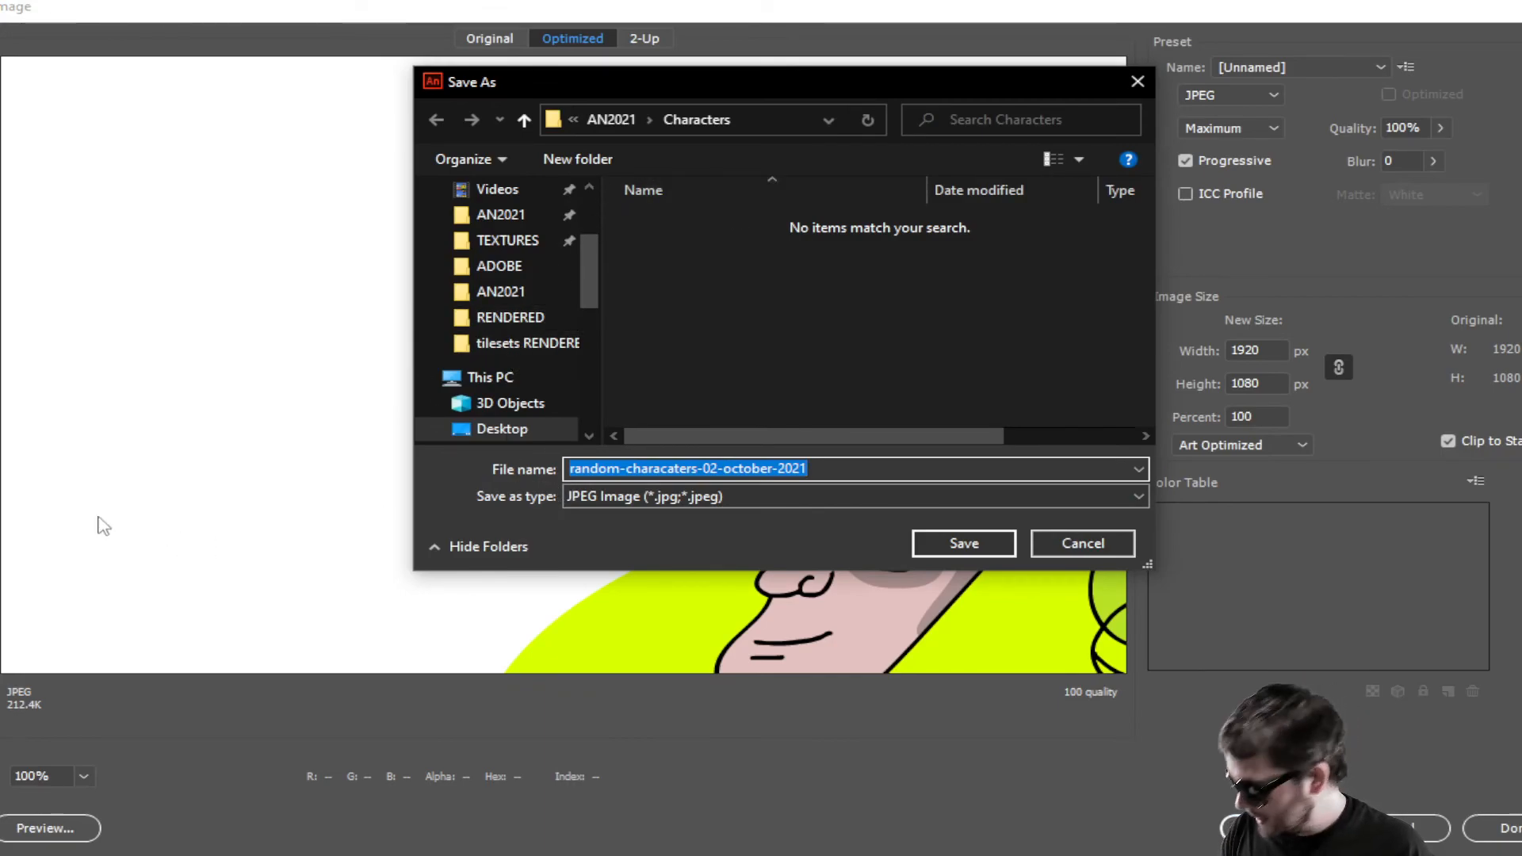
pyautogui.click(845, 469)
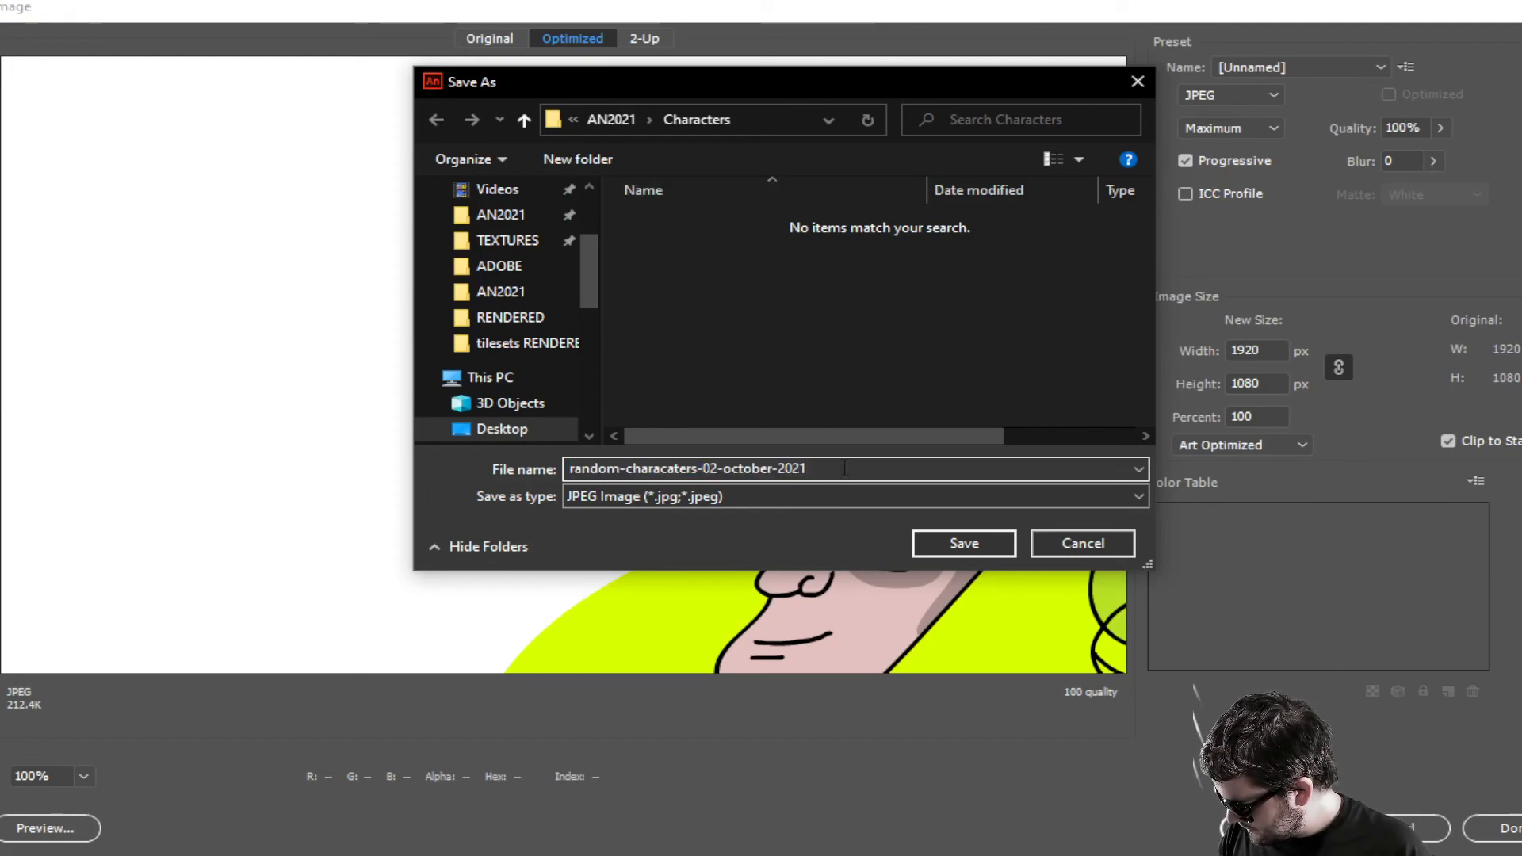
pyautogui.hscroll(2, 795, 417)
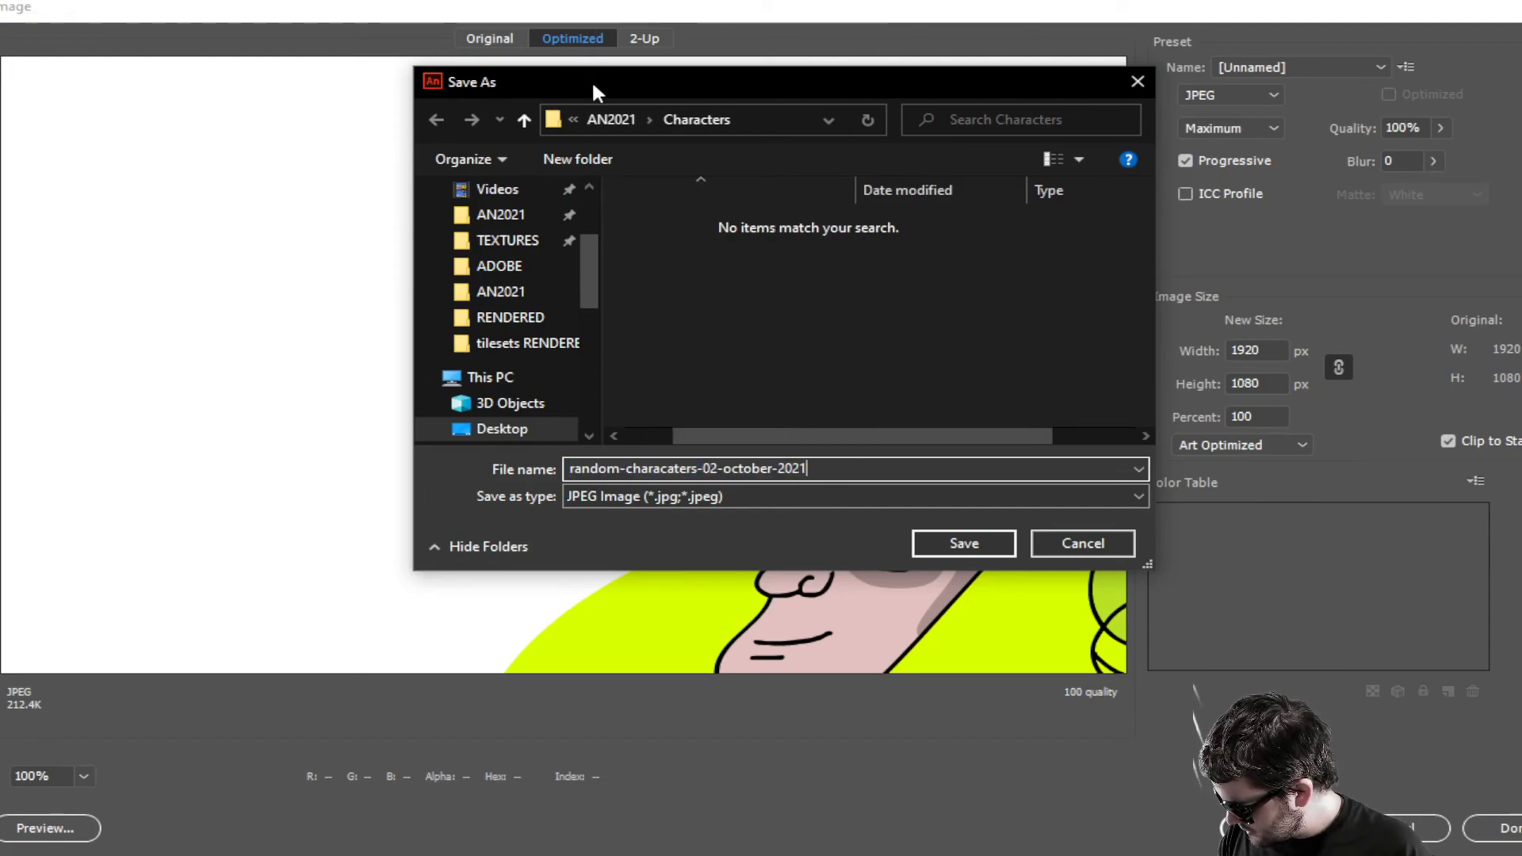
# Save the exported JPEG as random-characaters-02-october-2021 in the RENDERED folder inside AN2021
pyautogui.click(614, 127)
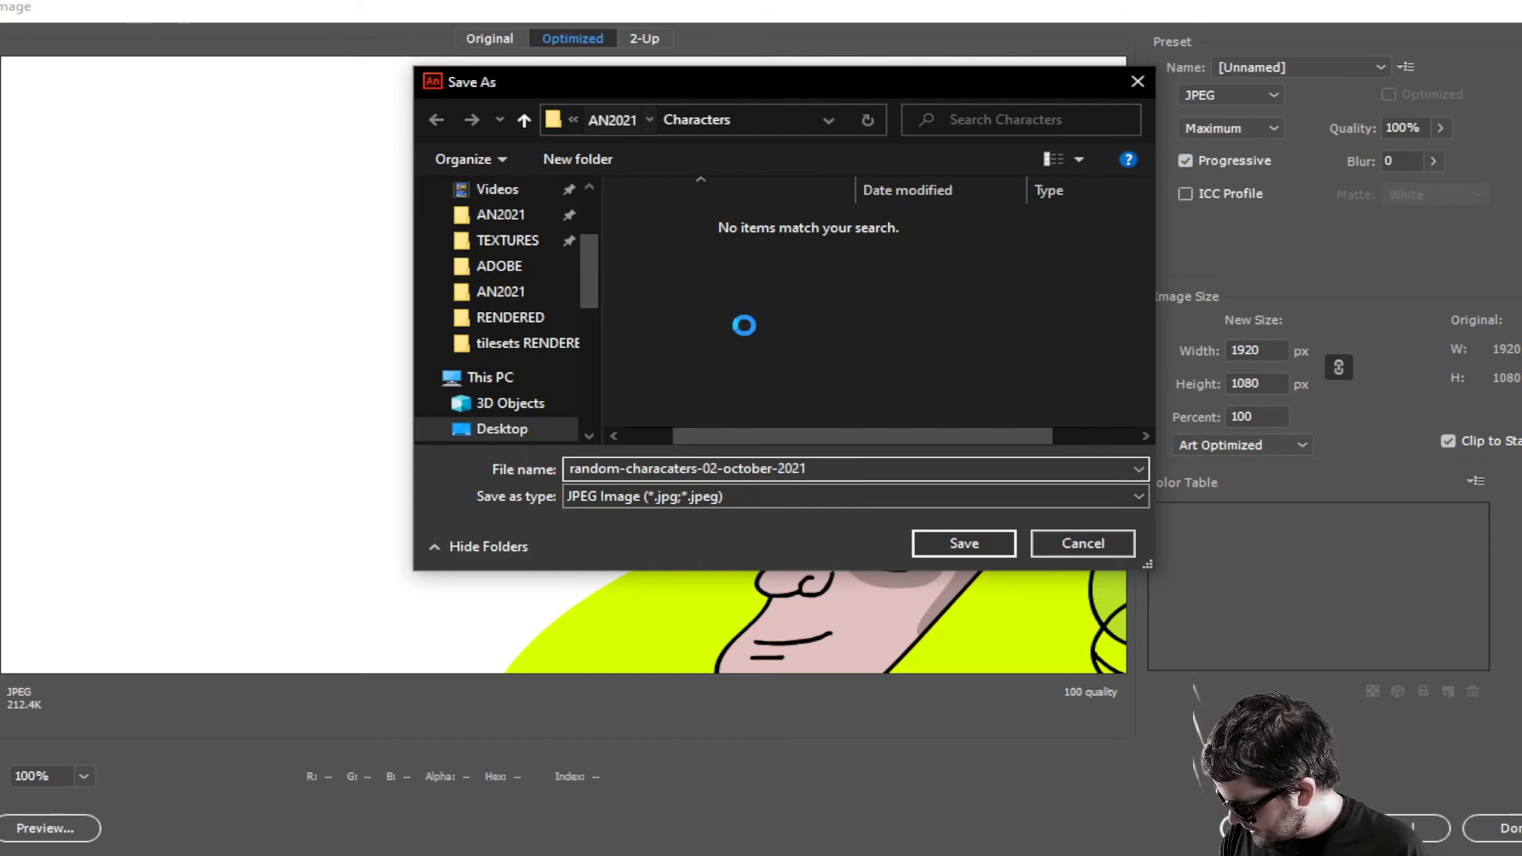
pyautogui.click(702, 243)
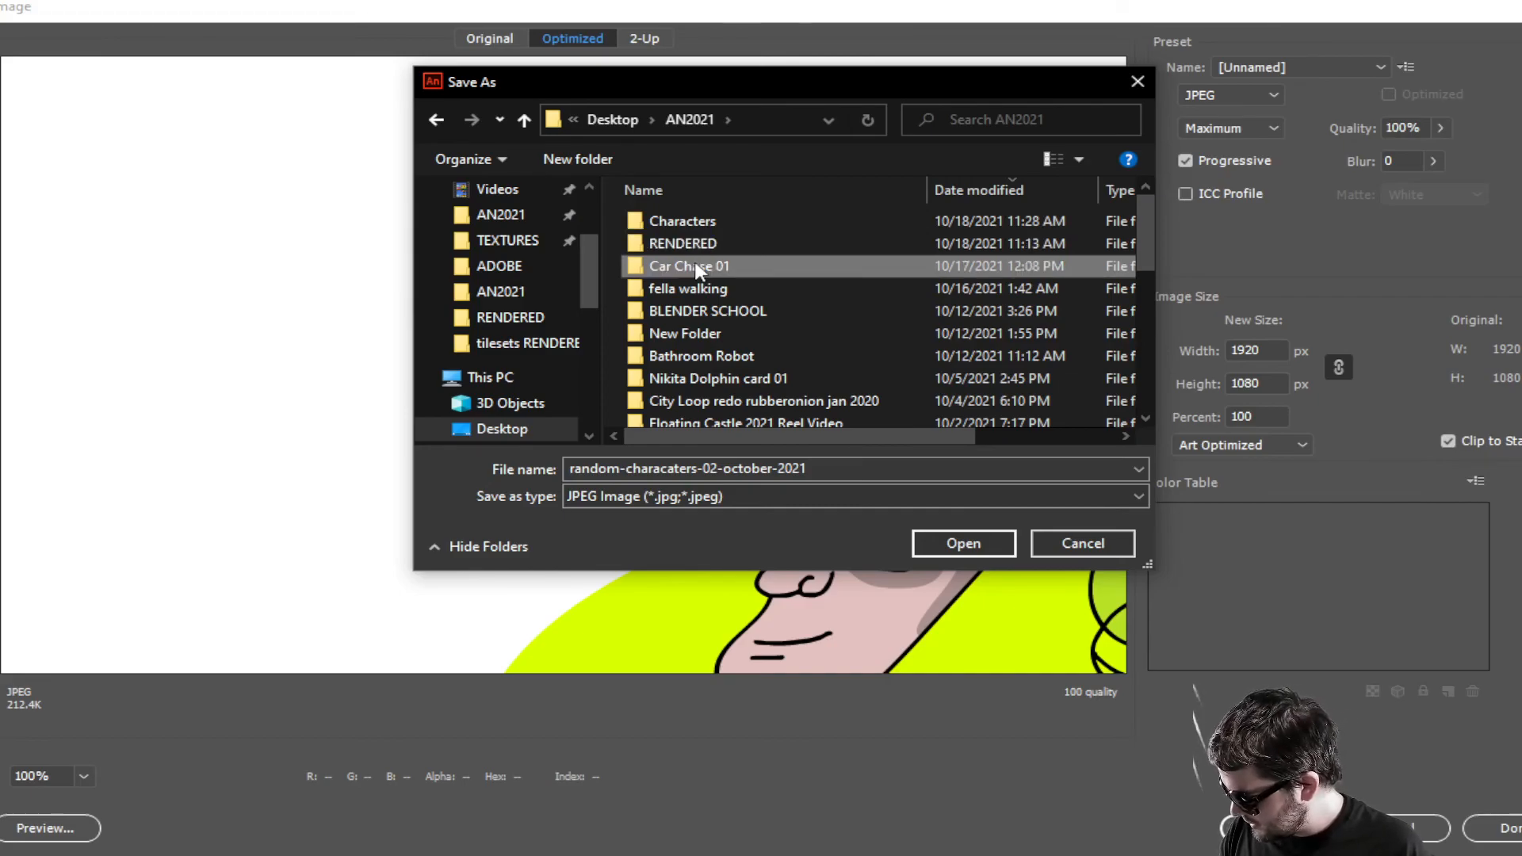
pyautogui.click(689, 246)
pyautogui.click(689, 246)
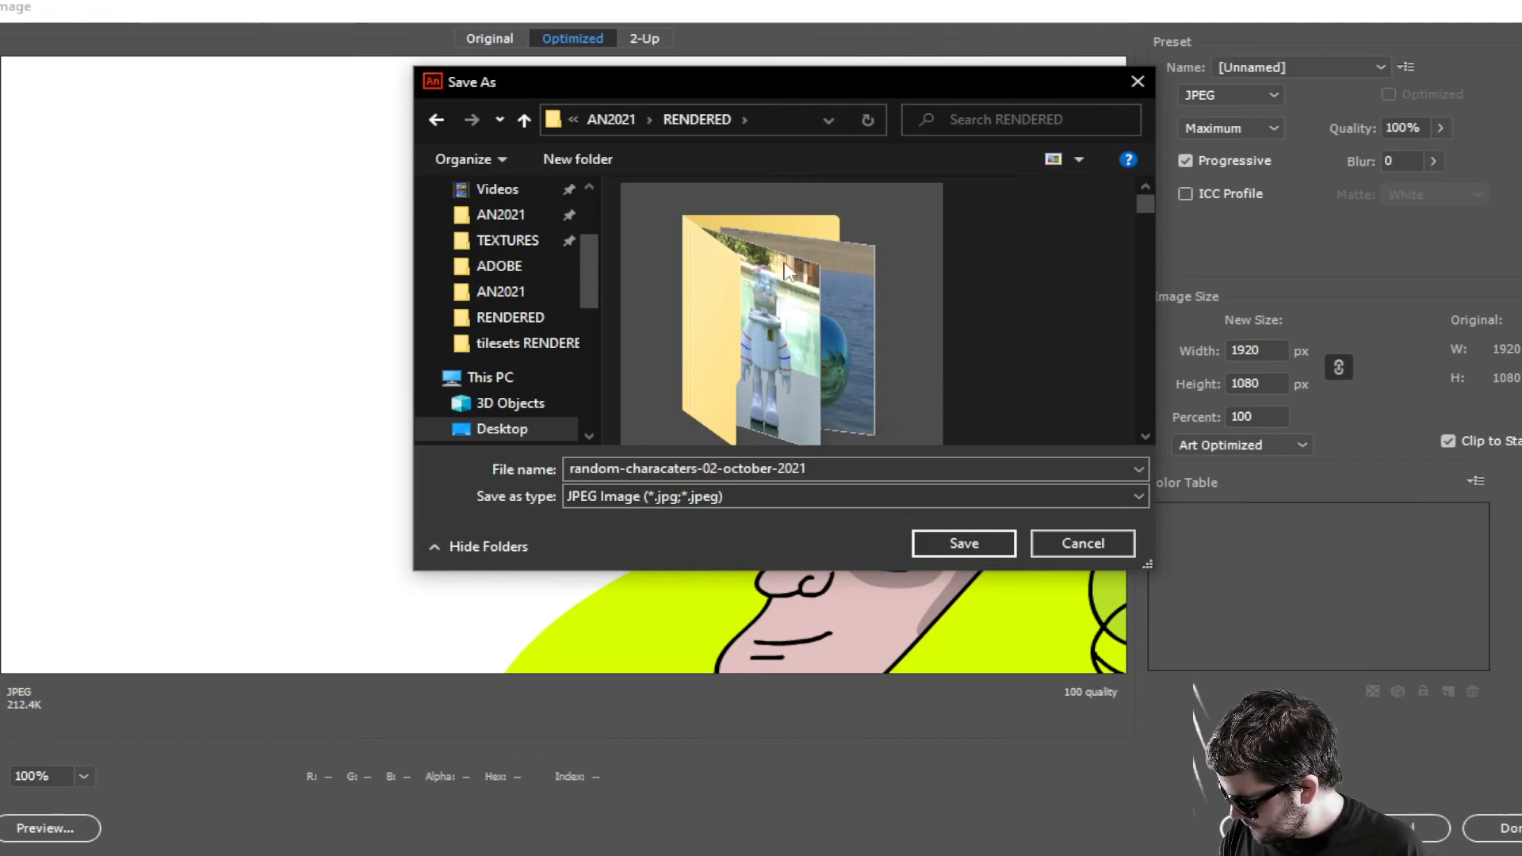
pyautogui.scroll(-2, 784, 264)
pyautogui.scroll(-3, 787, 274)
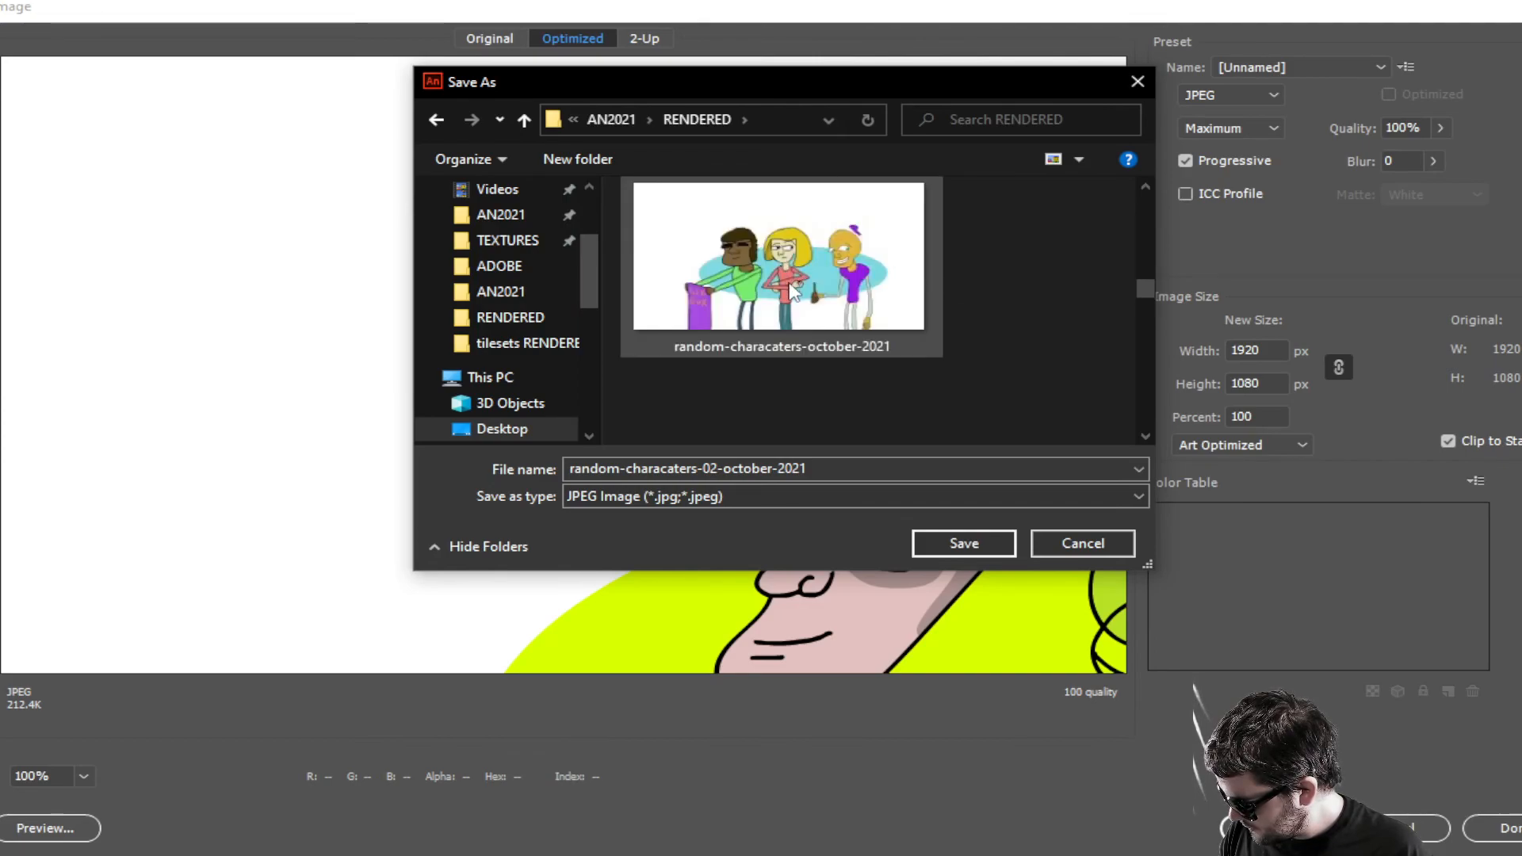
pyautogui.scroll(2, 1144, 283)
pyautogui.moveTo(1145, 281); pyautogui.dragTo(1149, 240)
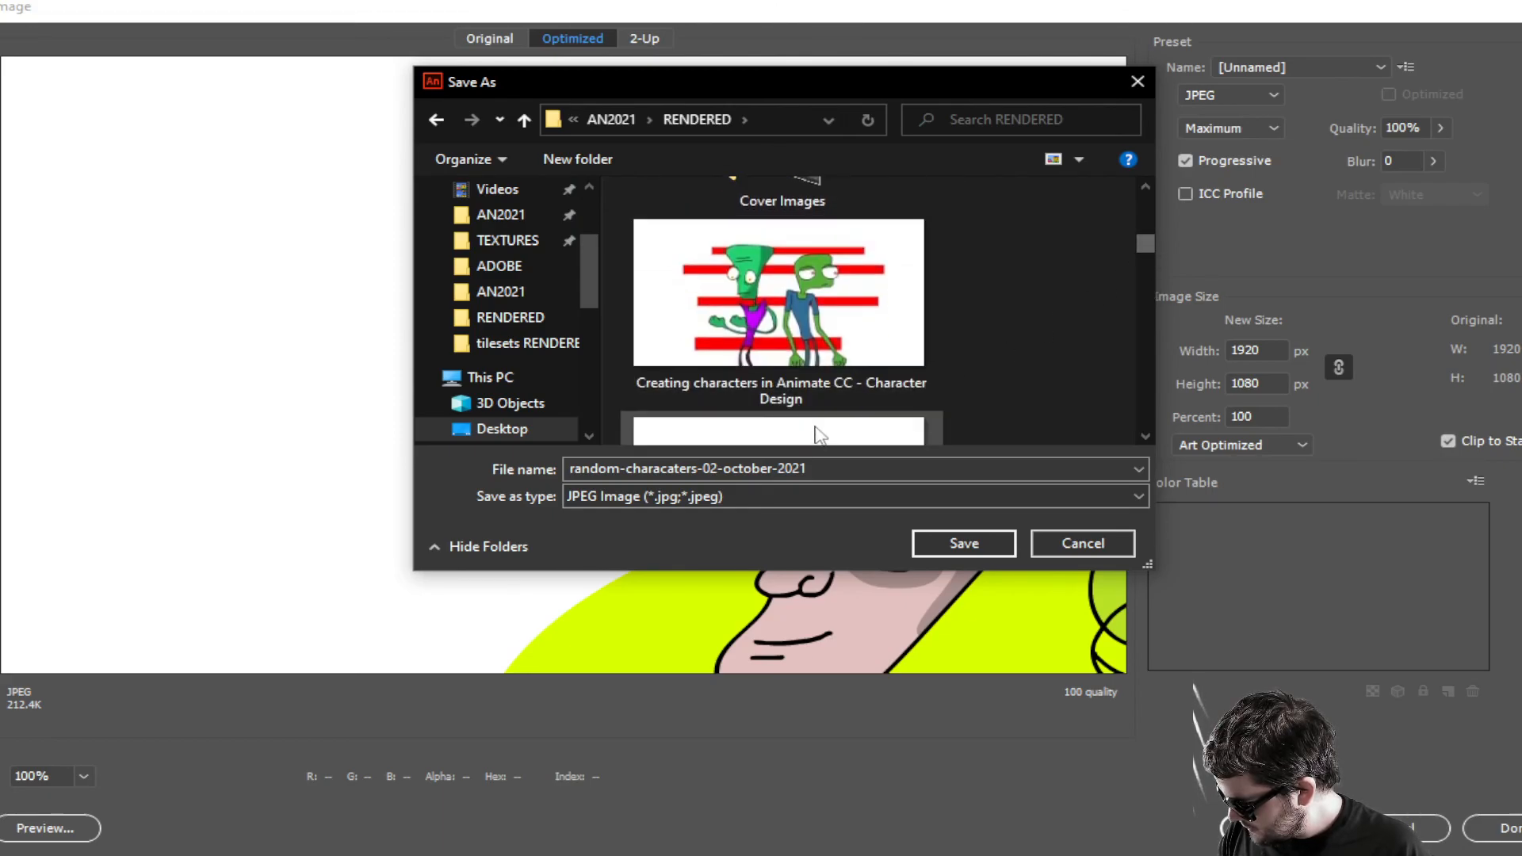
pyautogui.click(956, 543)
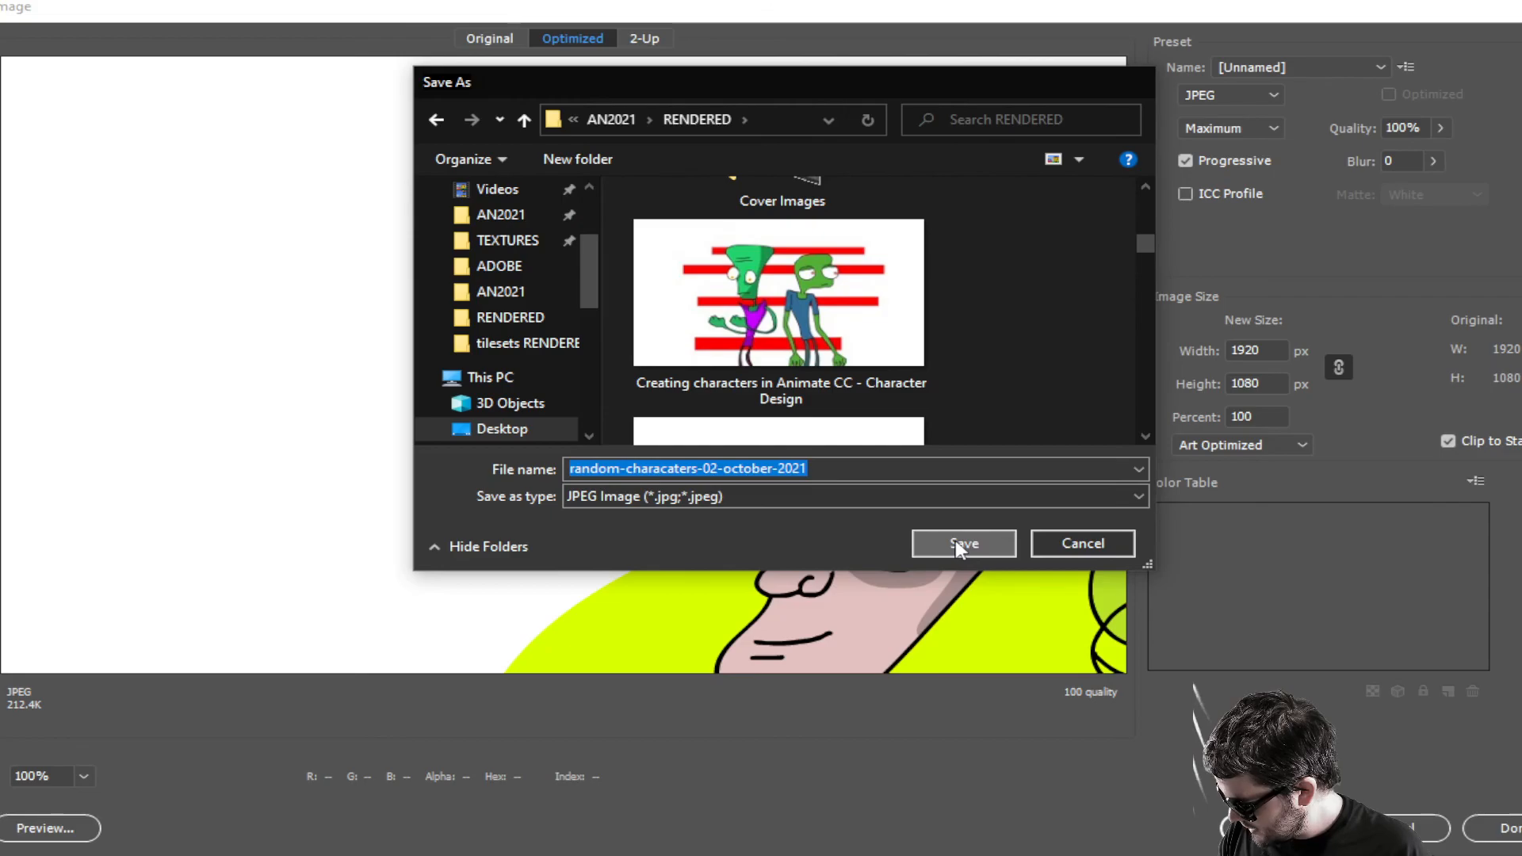